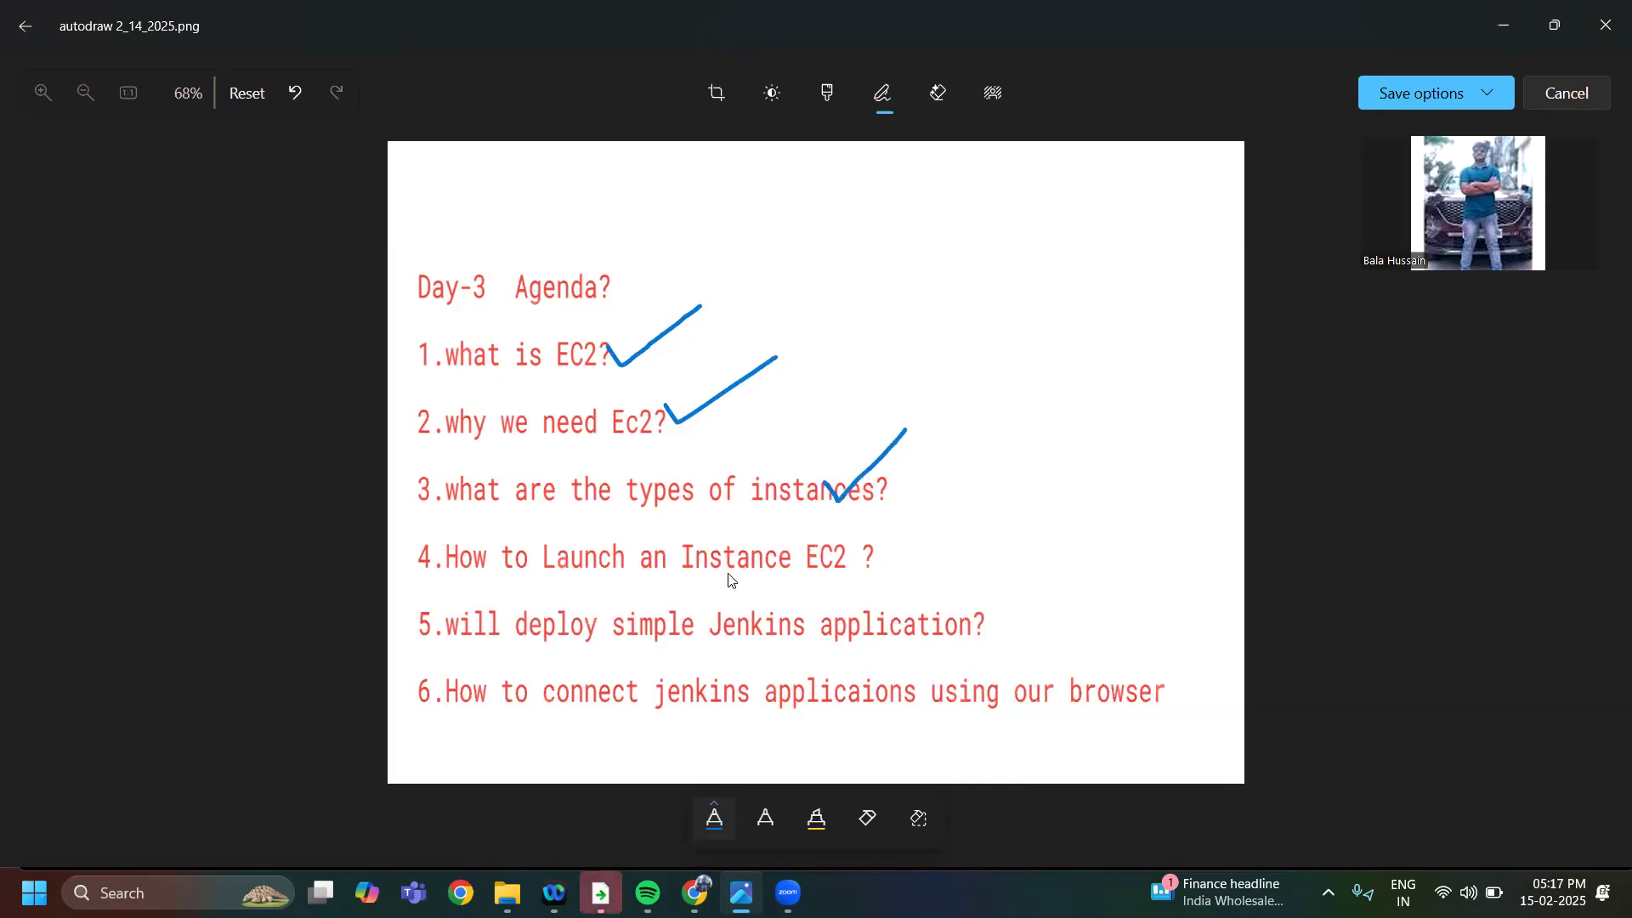
# Mark agenda items 4, 5 and 6 with blue pen check marks near the end of each line
pyautogui.moveTo(848, 550)
pyautogui.mouseDown()
pyautogui.moveTo(865, 564)
pyautogui.moveTo(980, 493)
pyautogui.mouseUp()
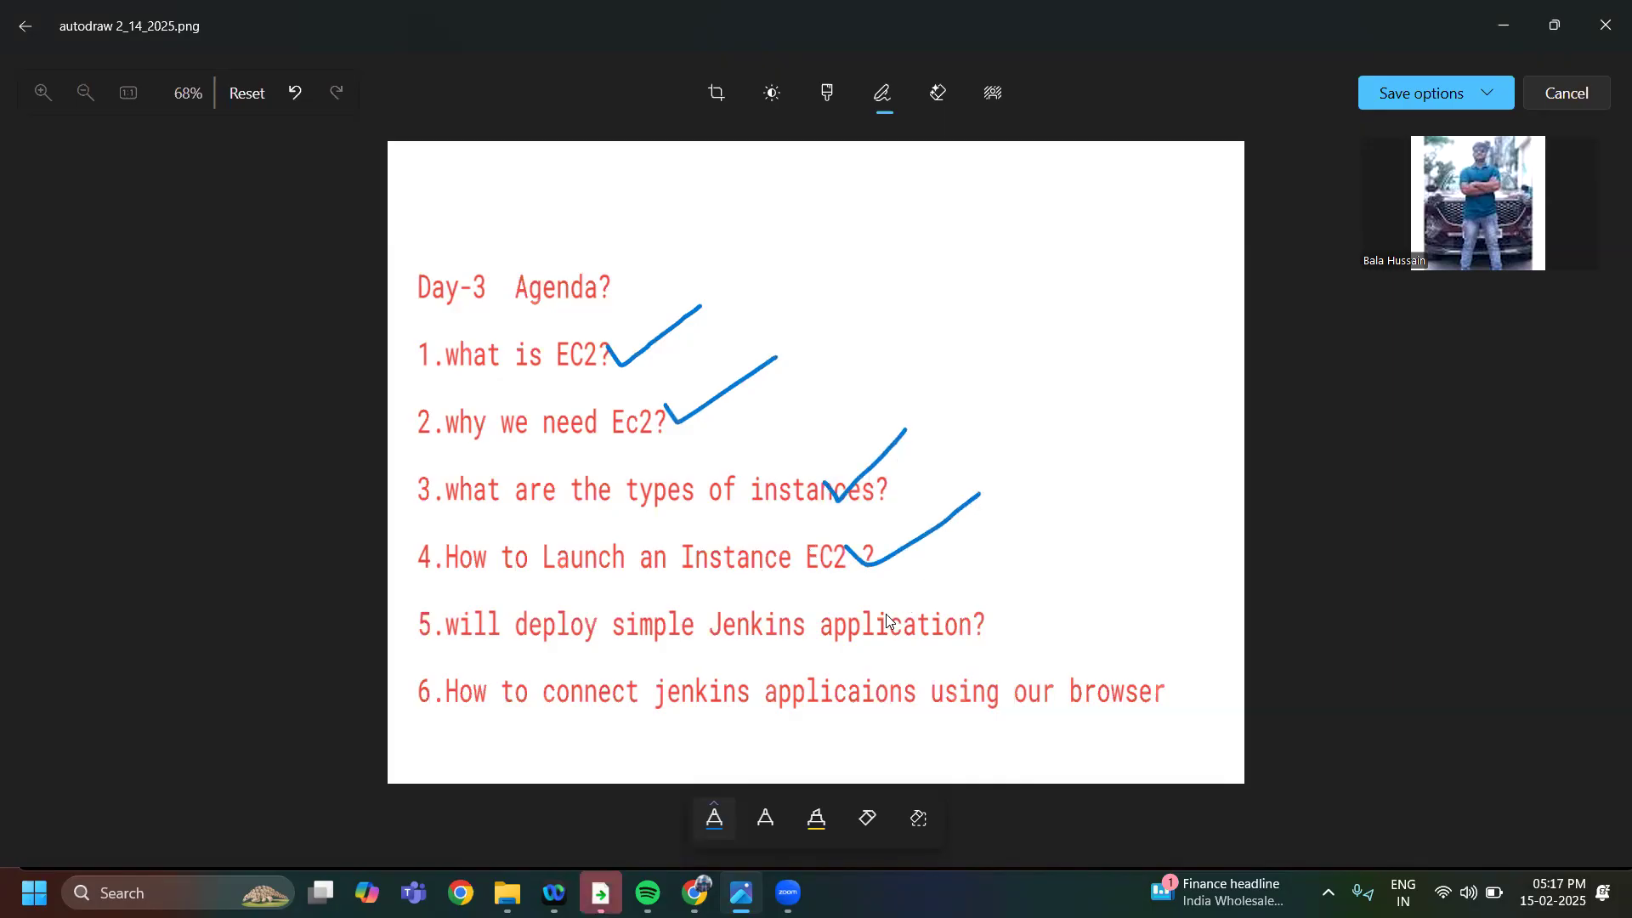
pyautogui.moveTo(887, 616); pyautogui.dragTo(907, 637)
pyautogui.moveTo(974, 574); pyautogui.dragTo(993, 555)
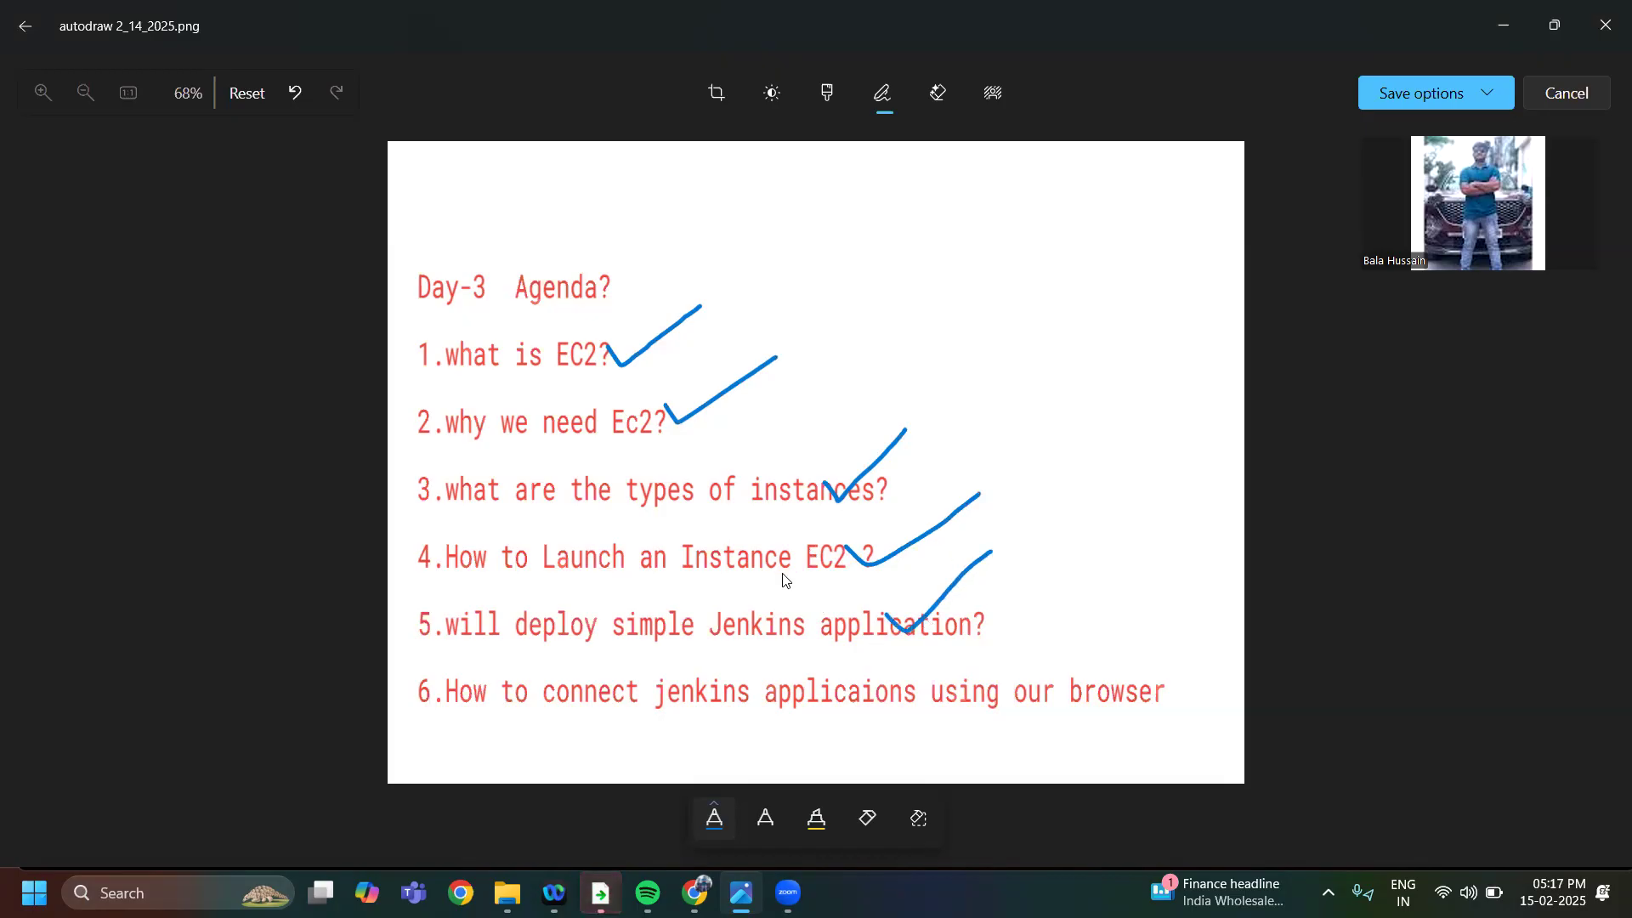
pyautogui.moveTo(942, 676)
pyautogui.mouseDown()
pyautogui.moveTo(968, 685)
pyautogui.moveTo(1043, 620)
pyautogui.moveTo(1048, 644)
pyautogui.moveTo(1097, 593)
pyautogui.mouseUp()
pyautogui.moveTo(973, 606); pyautogui.dragTo(1013, 583)
pyautogui.moveTo(847, 547); pyautogui.dragTo(985, 506)
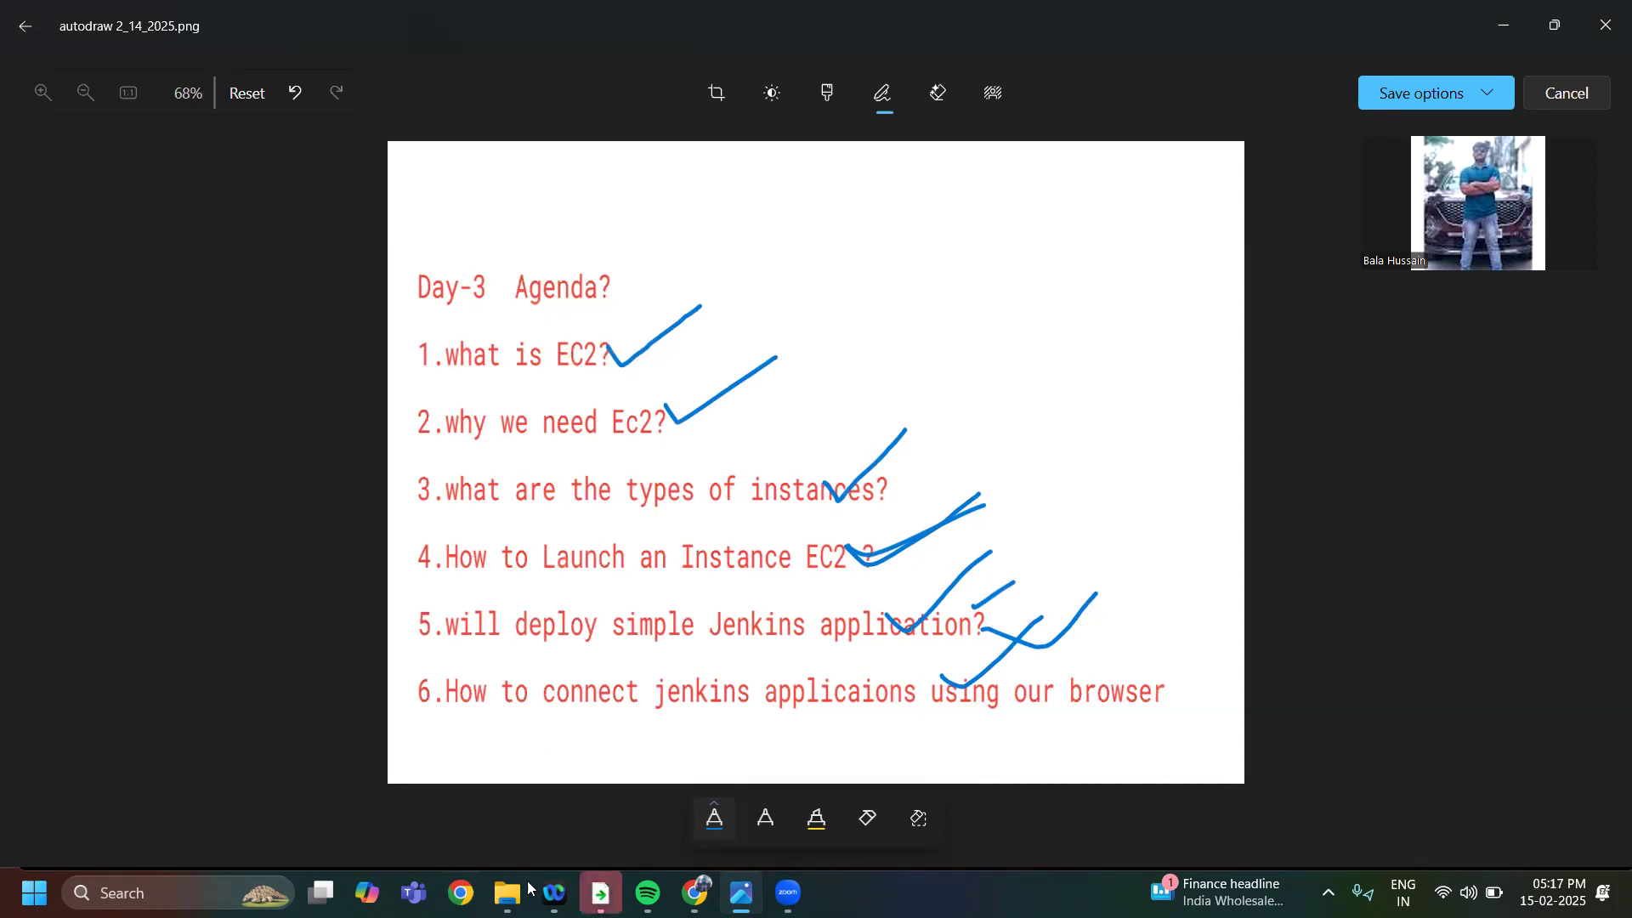
# Switch to the Chrome window with the new tab and open autodraw.com in it
pyautogui.moveTo(694, 891)
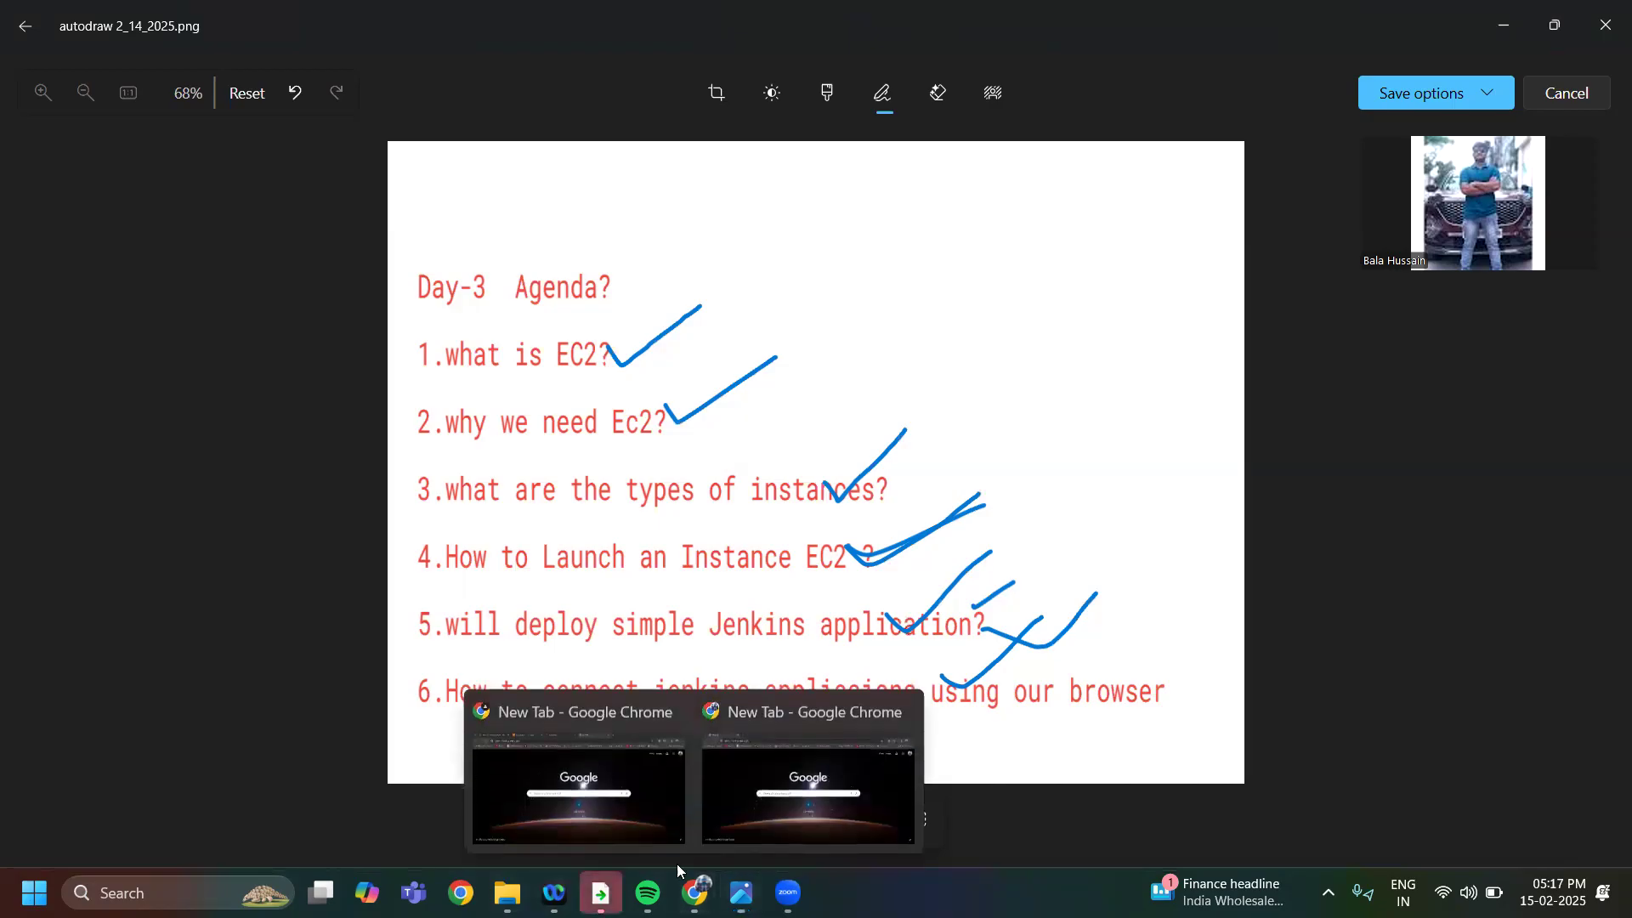
pyautogui.click(604, 803)
pyautogui.click(293, 75)
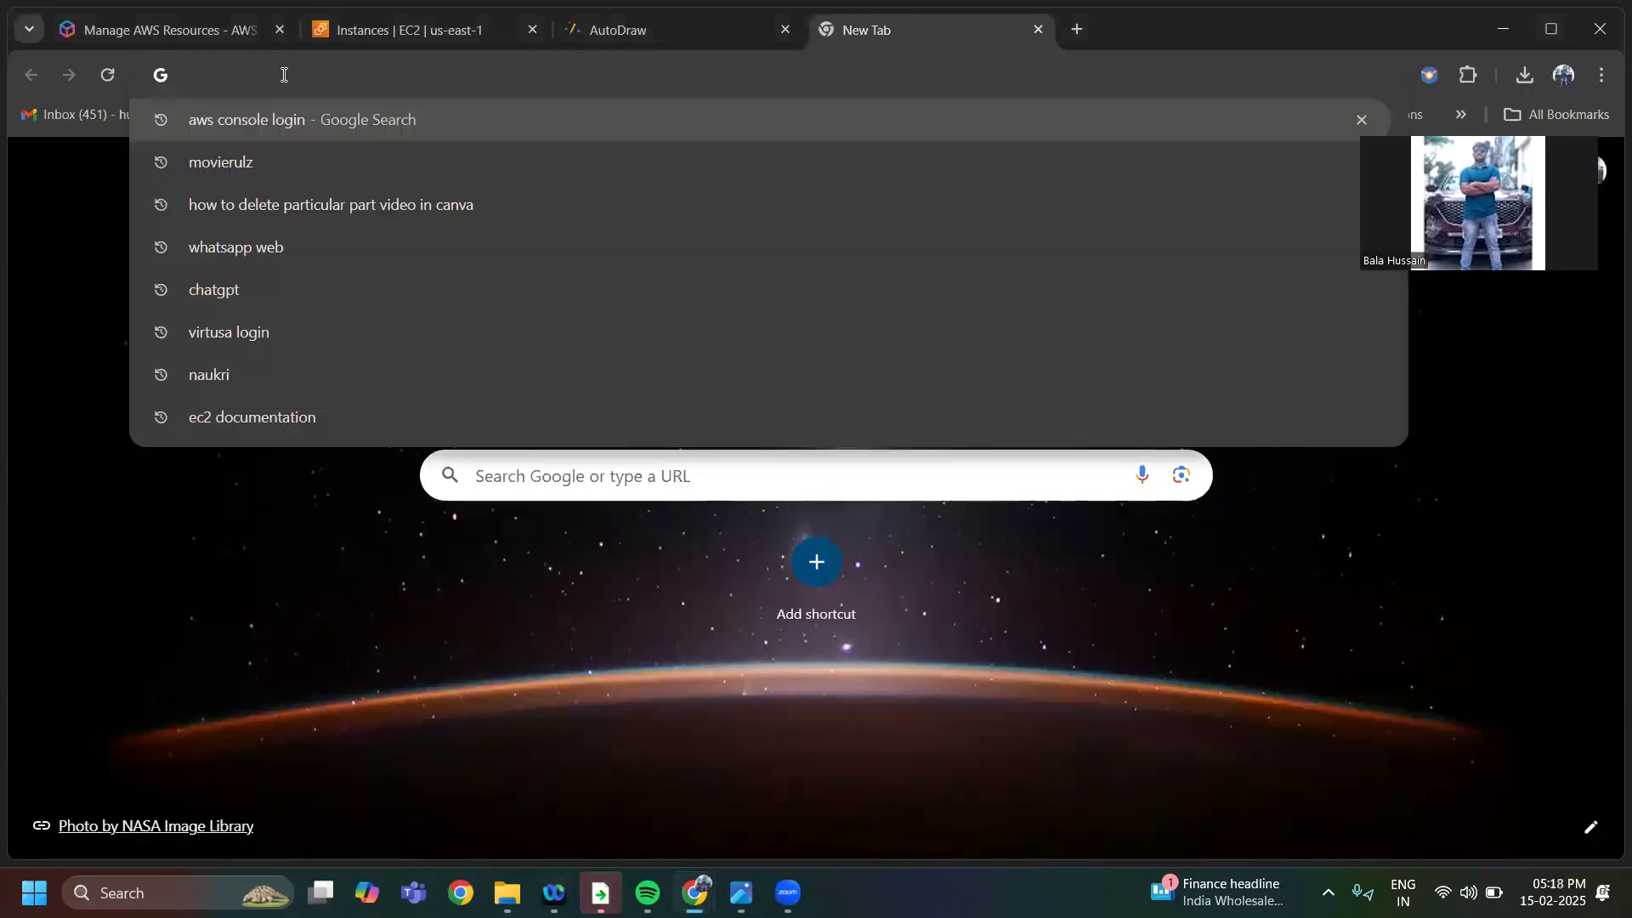
pyautogui.write('autodraw.com')
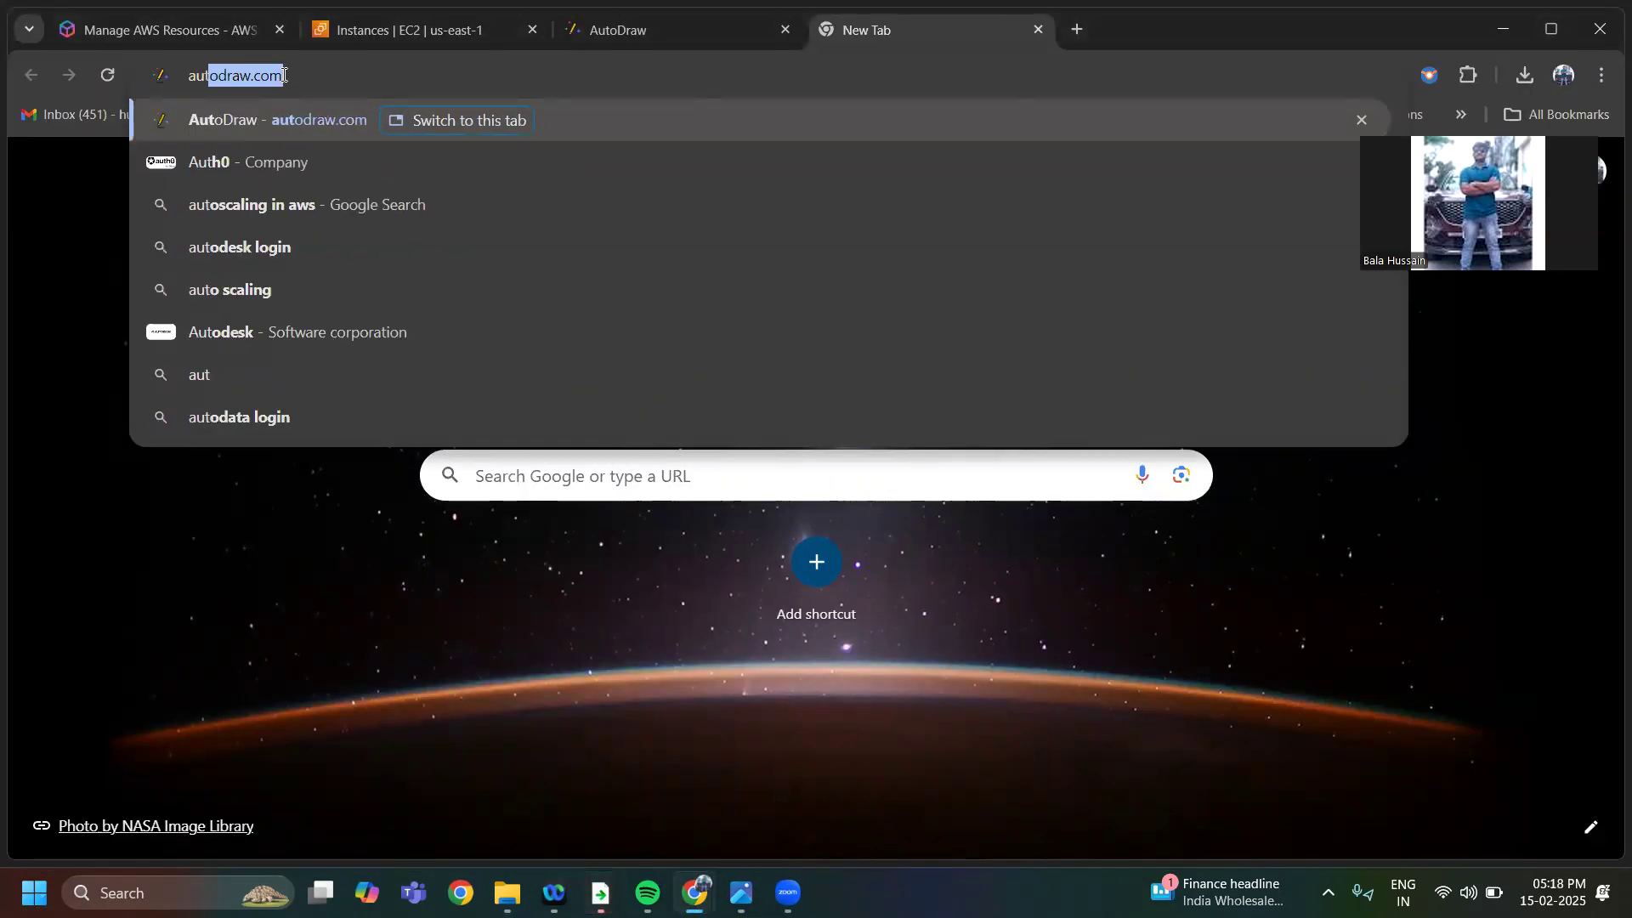
pyautogui.press('Return')
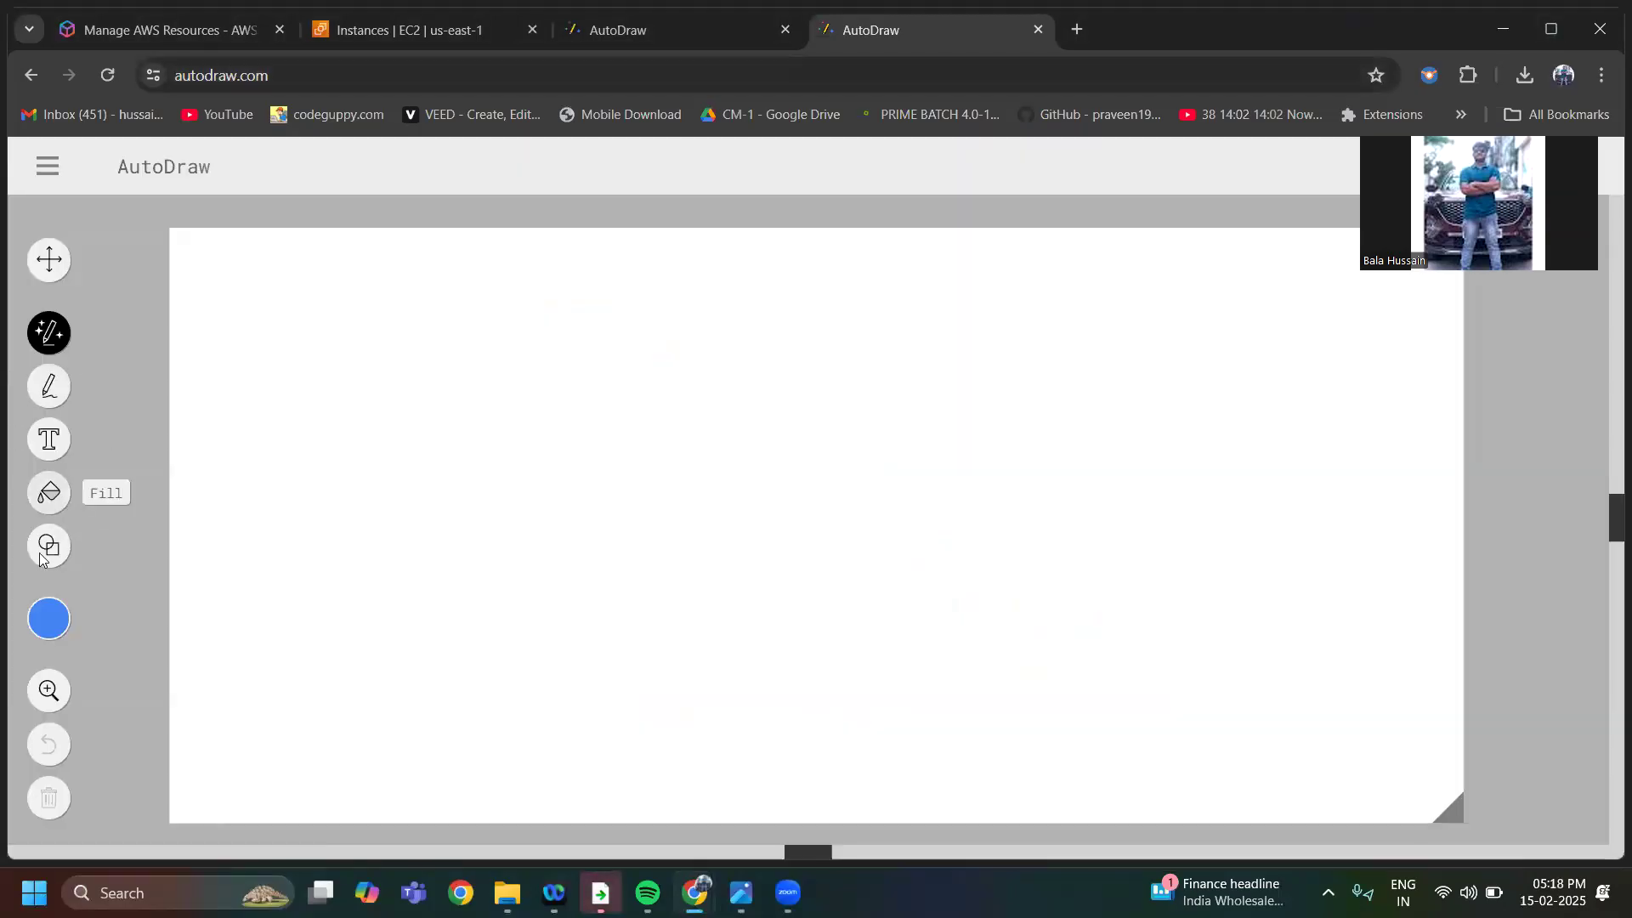
pyautogui.click(49, 439)
pyautogui.click(471, 171)
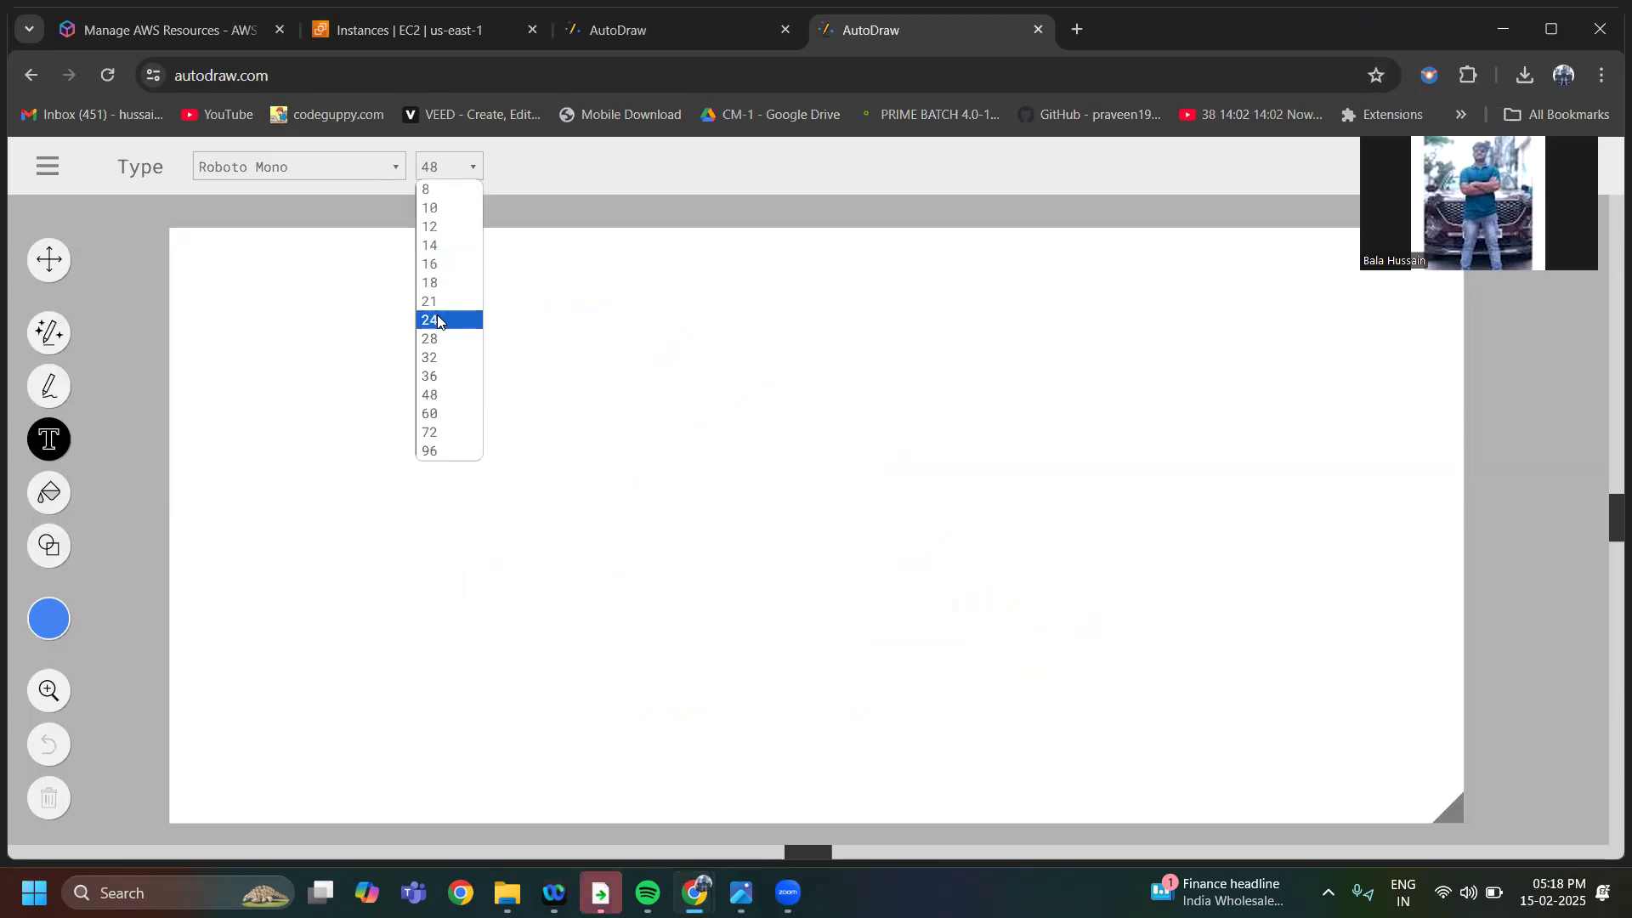
pyautogui.click(447, 340)
pyautogui.click(417, 362)
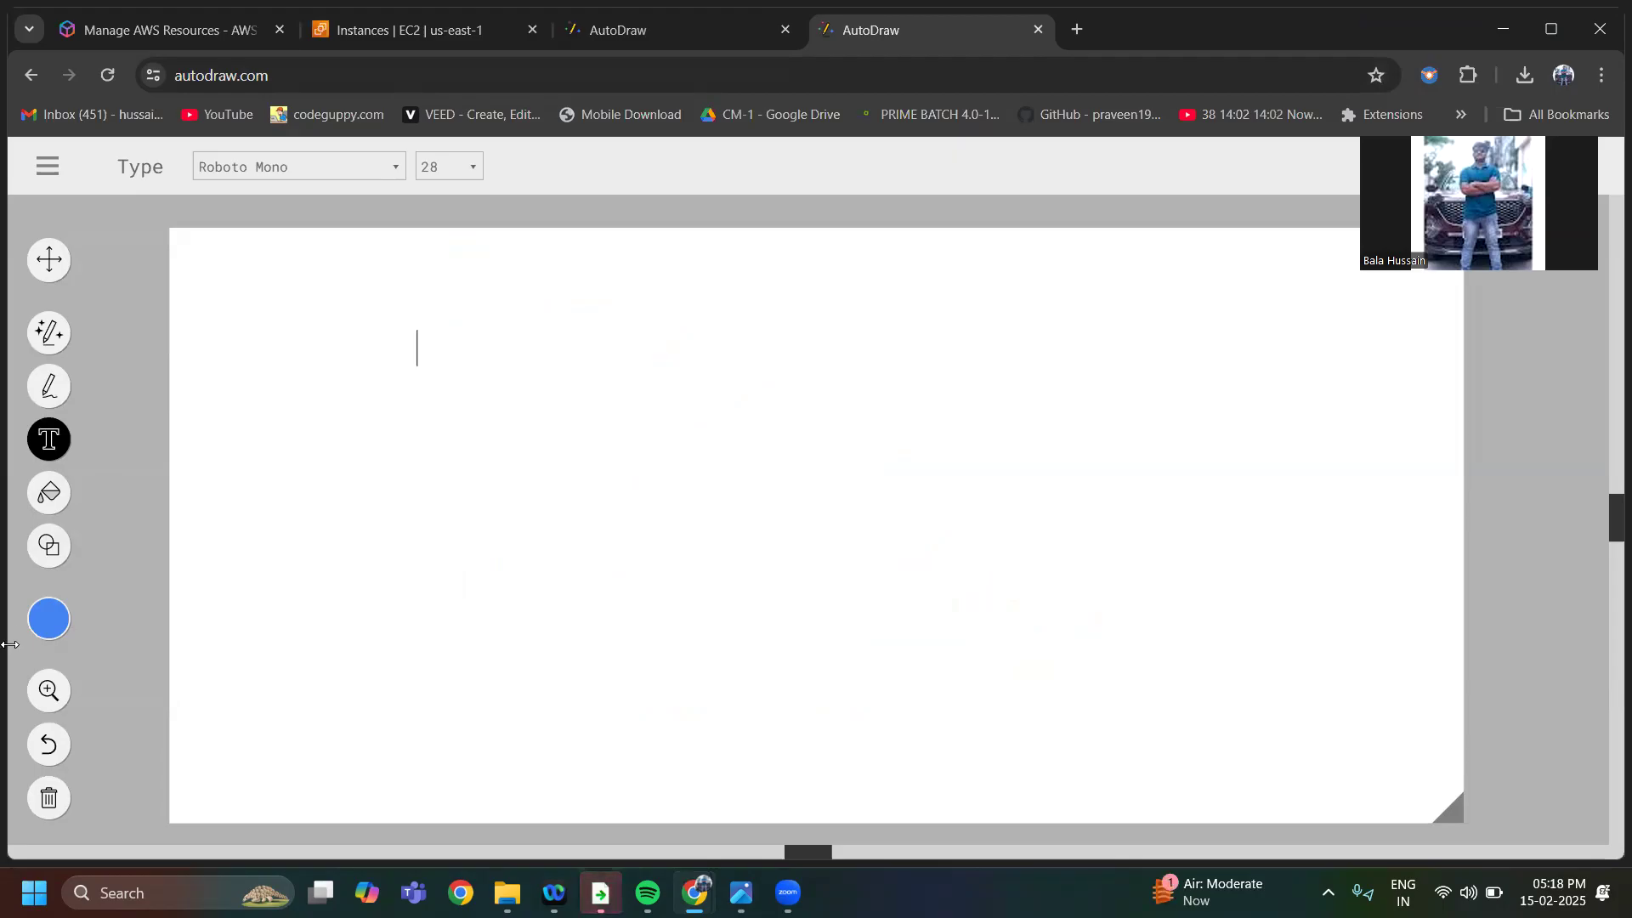
# Draw a rectangle in the middle of the blank canvas with the square shape
pyautogui.click(47, 554)
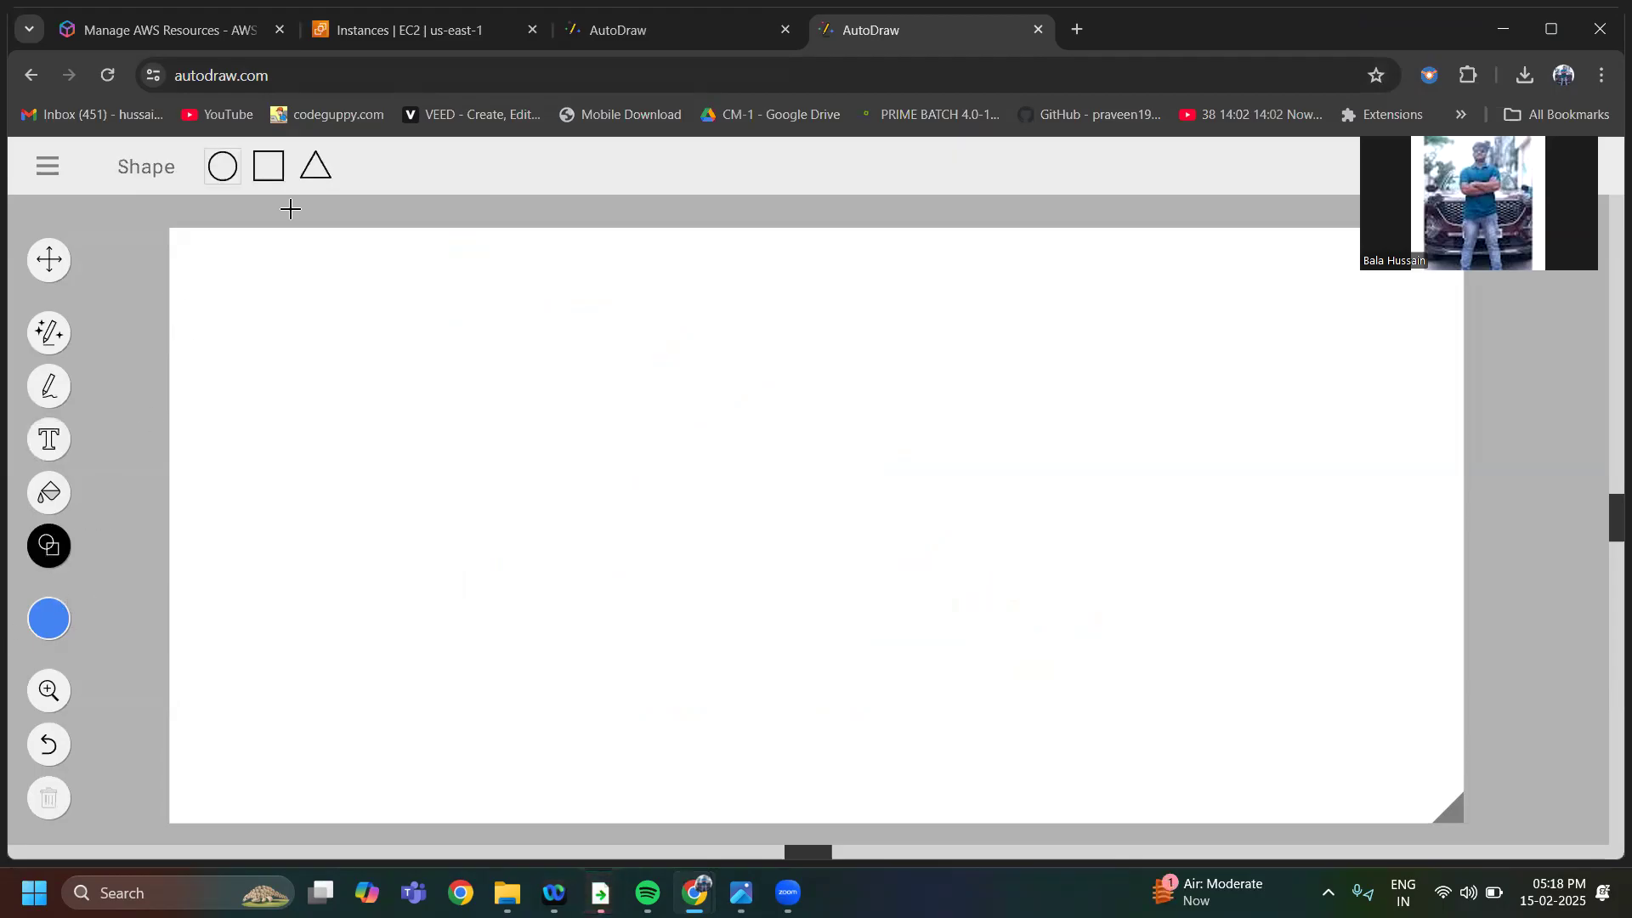
pyautogui.click(273, 174)
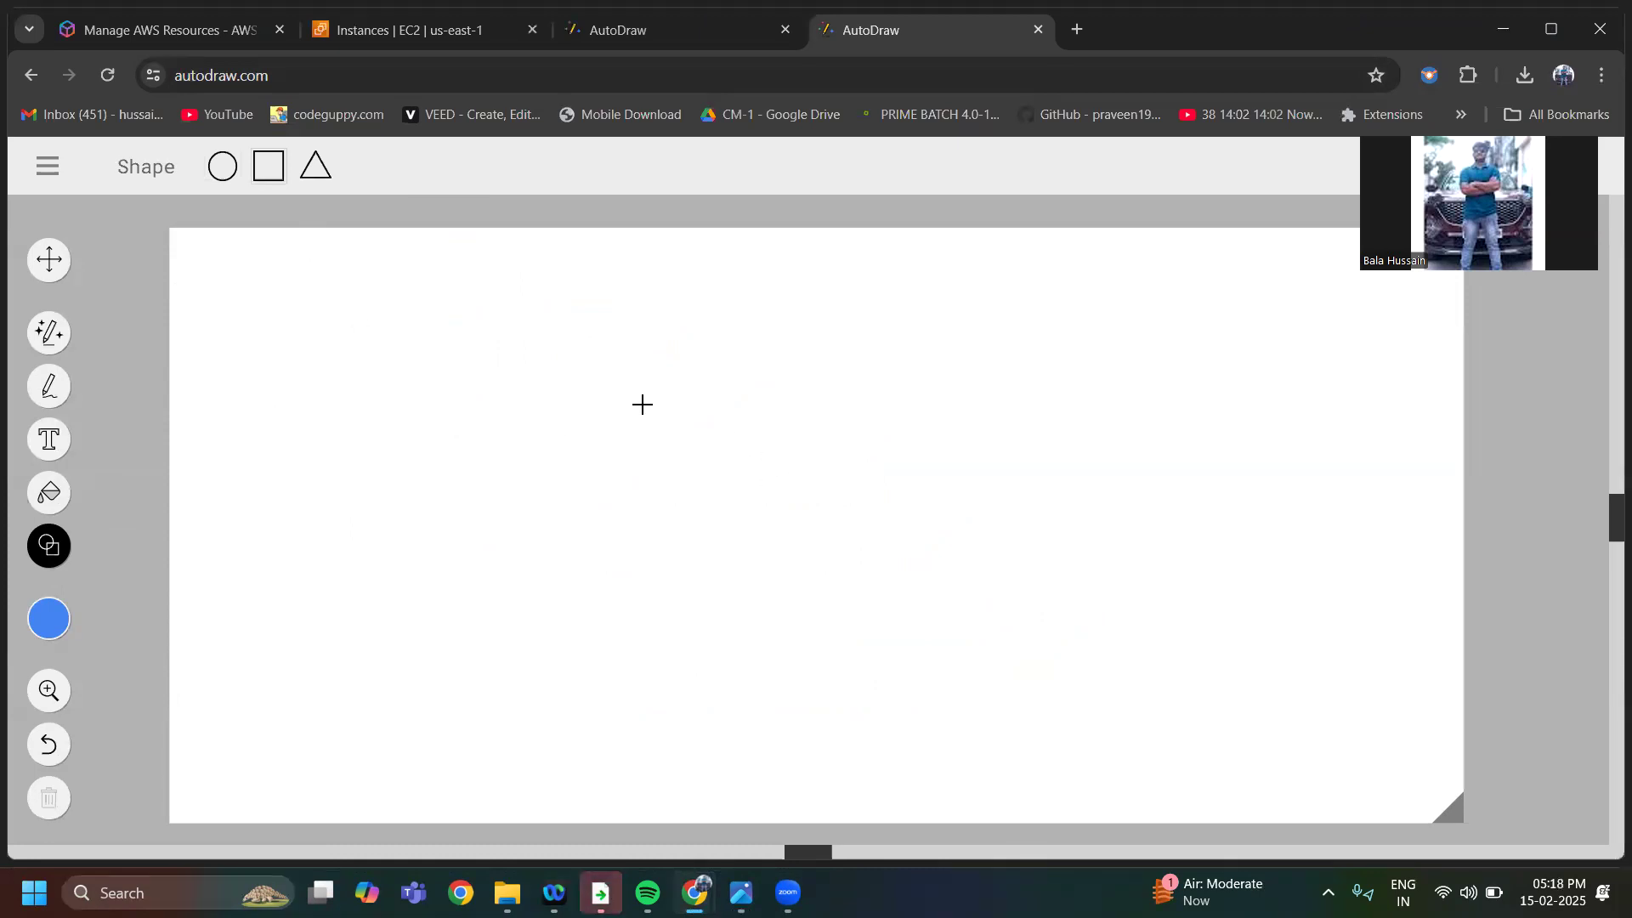
pyautogui.moveTo(636, 399); pyautogui.dragTo(982, 576)
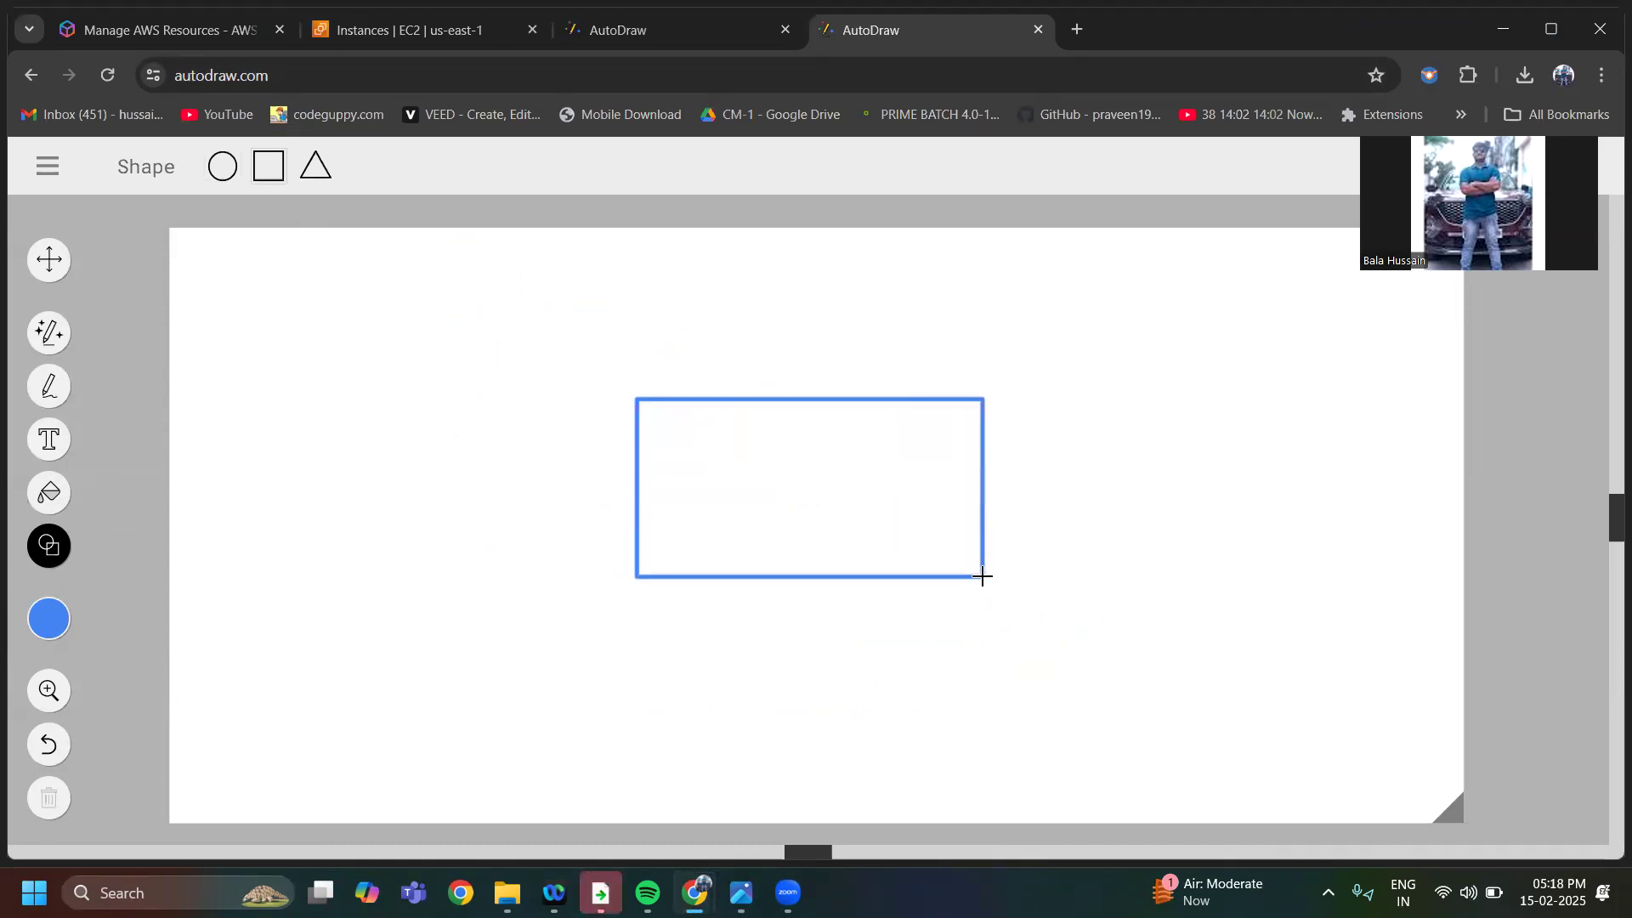
# Sketch freehand a small box under the rectangle's lower edge and a block arrow pointing right out of its right side
pyautogui.click(49, 387)
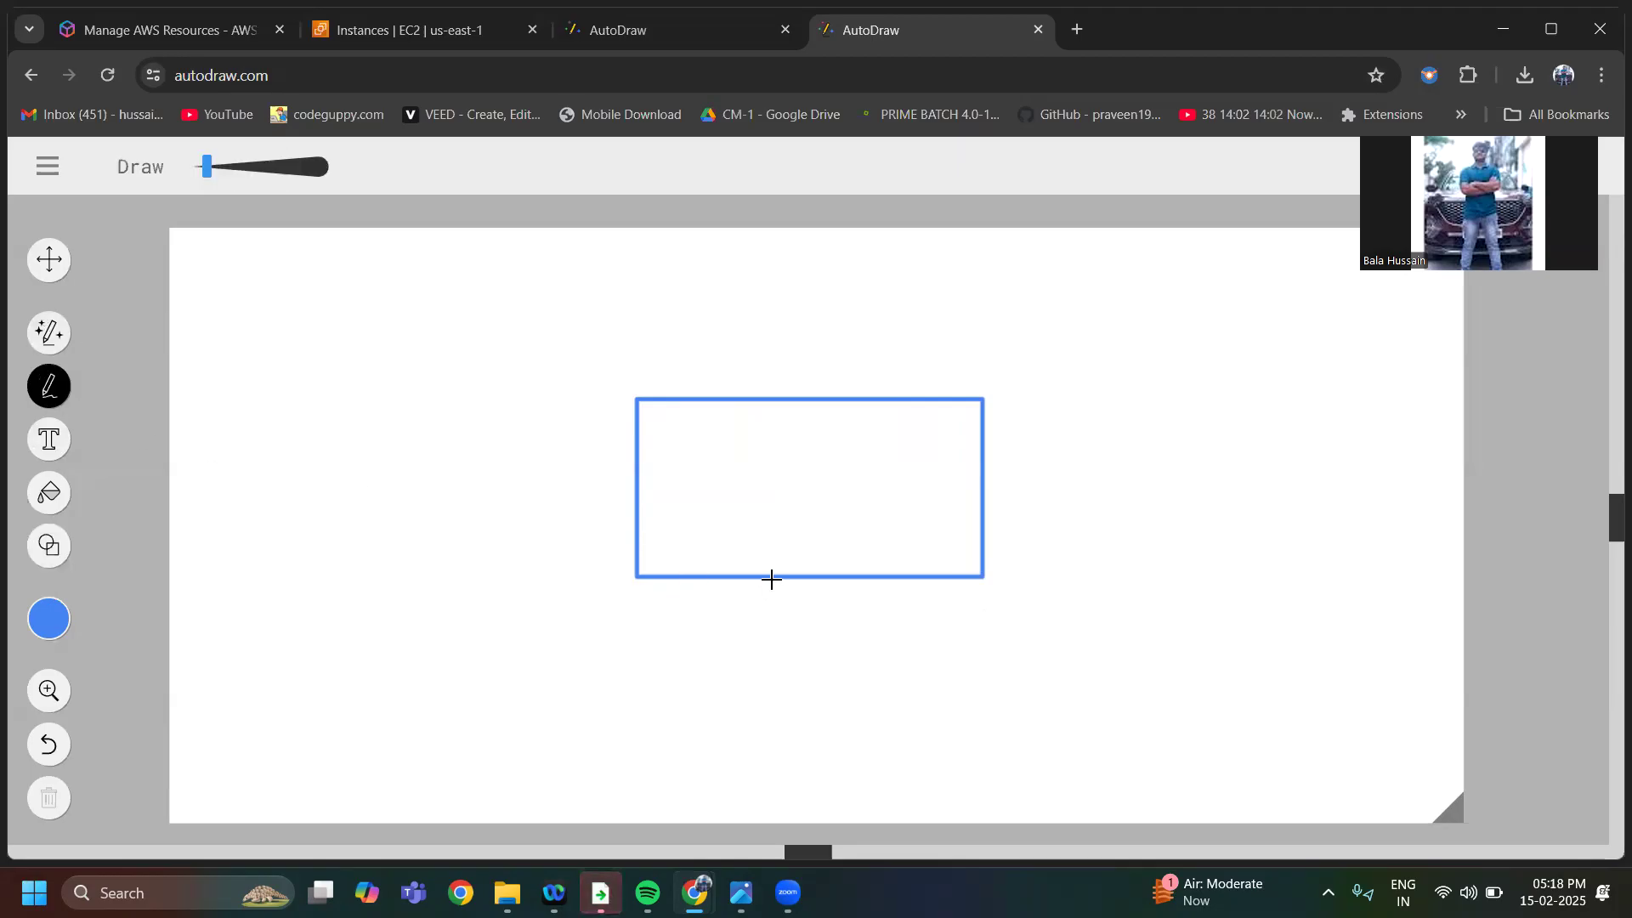
pyautogui.moveTo(773, 579)
pyautogui.mouseDown()
pyautogui.moveTo(765, 594)
pyautogui.moveTo(804, 582)
pyautogui.mouseUp()
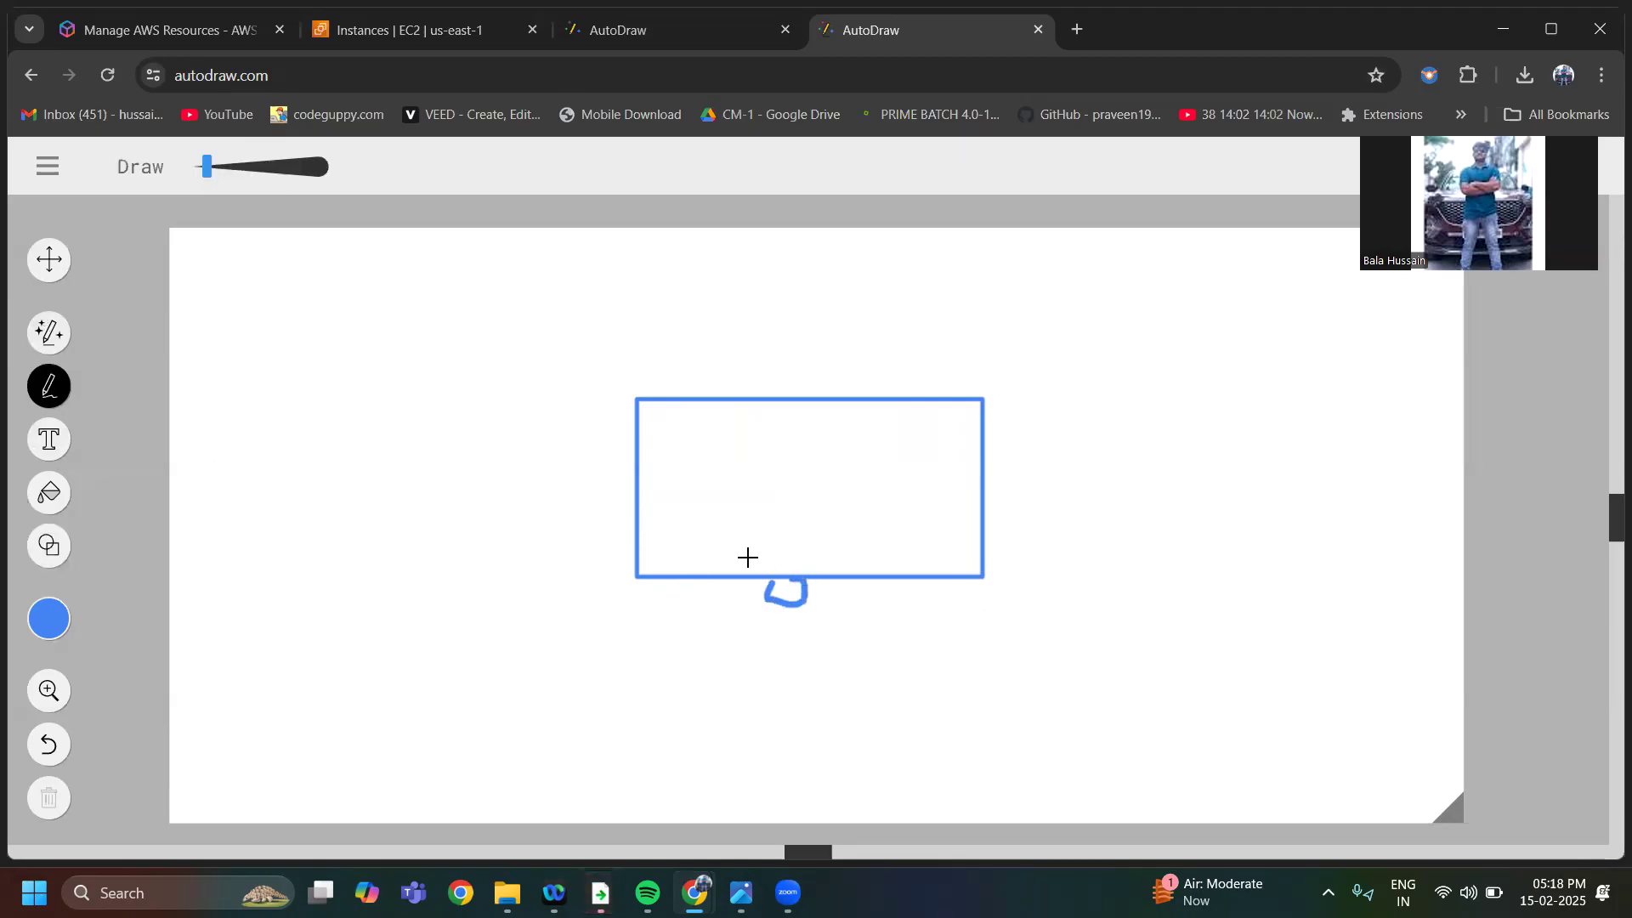
pyautogui.moveTo(961, 443); pyautogui.dragTo(1118, 426)
pyautogui.moveTo(963, 482); pyautogui.dragTo(1115, 465)
pyautogui.moveTo(1083, 406)
pyautogui.mouseDown()
pyautogui.moveTo(1139, 462)
pyautogui.moveTo(1116, 502)
pyautogui.mouseUp()
pyautogui.moveTo(1093, 416); pyautogui.dragTo(1117, 498)
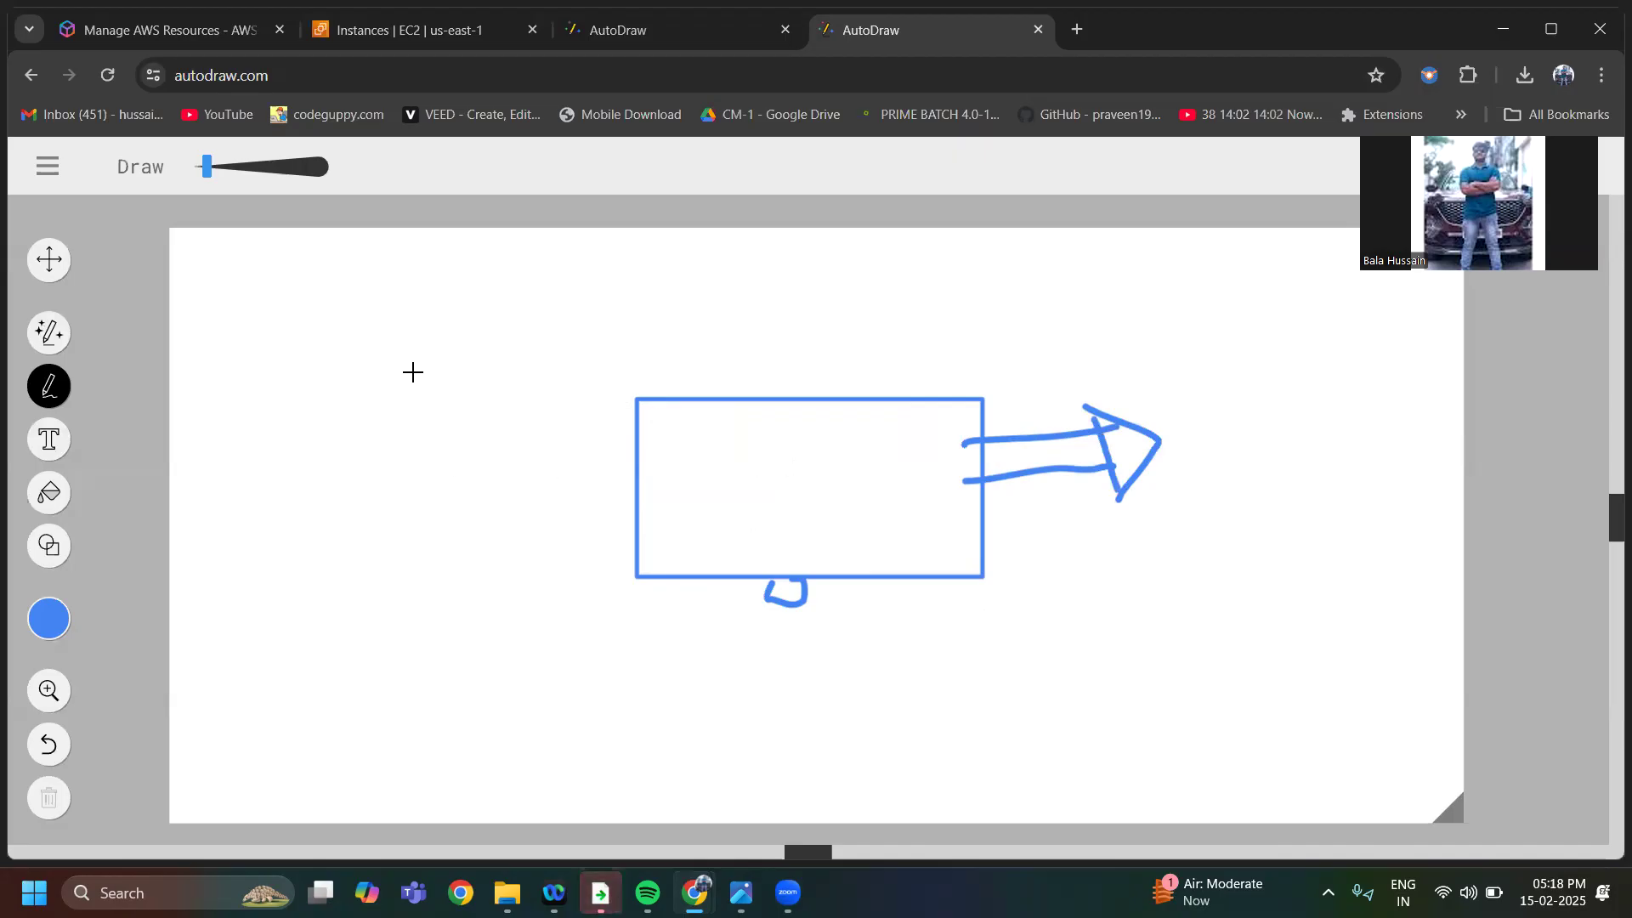
# Add a wide, shallow rectangle directly on top of the first one and divide the lower rectangle with three freehand vertical lines
pyautogui.click(56, 551)
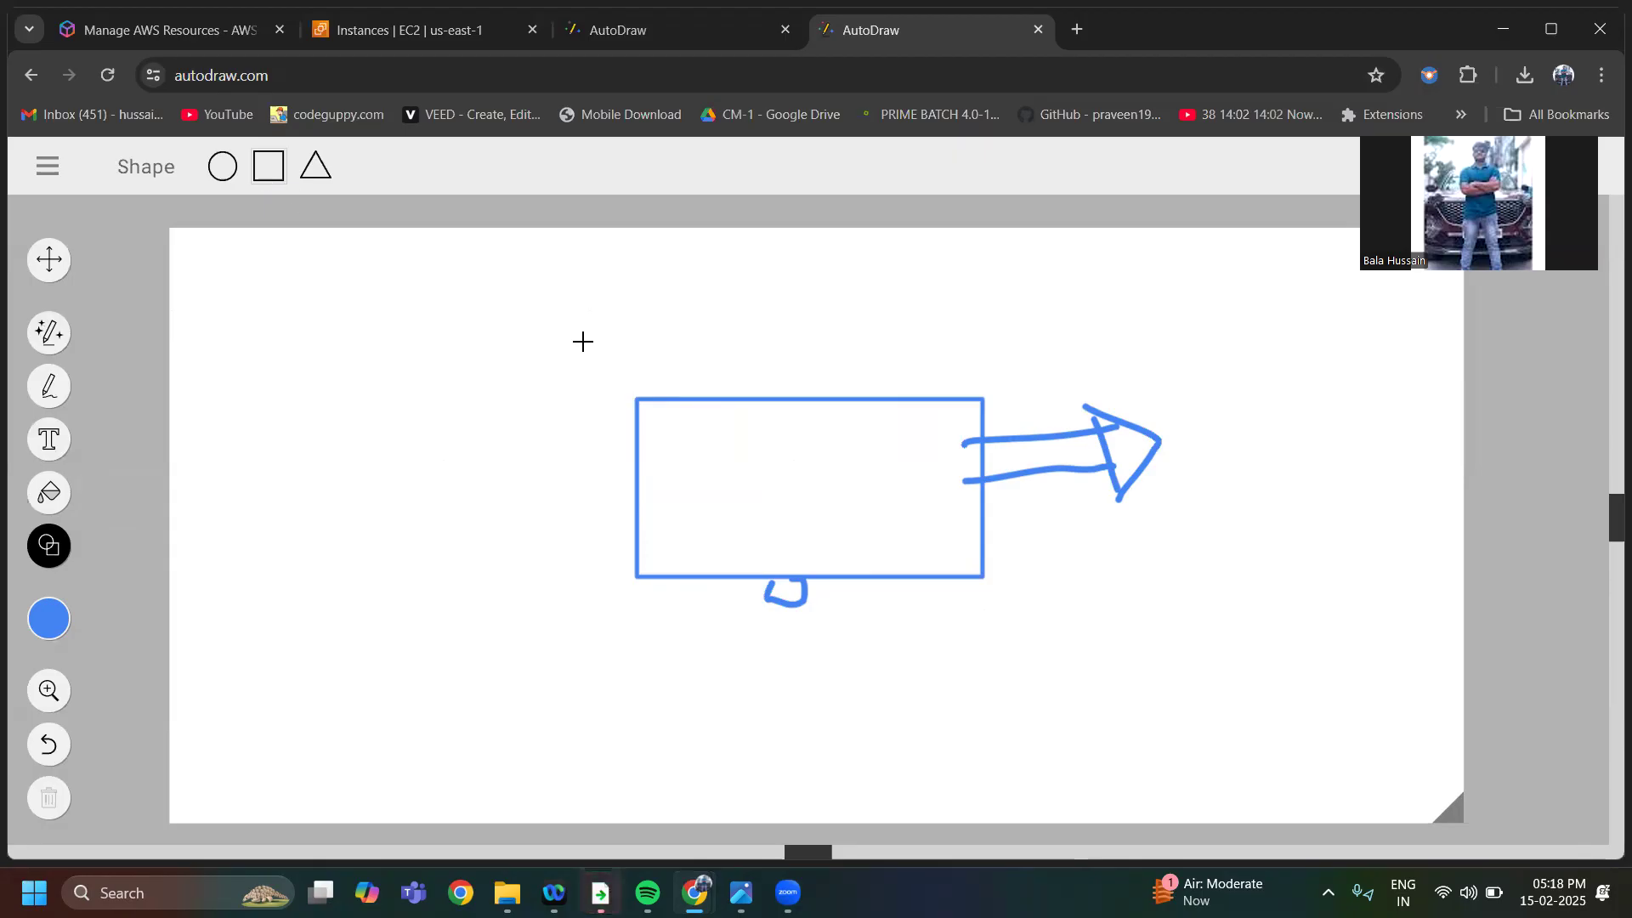
pyautogui.moveTo(521, 345); pyautogui.dragTo(1086, 397)
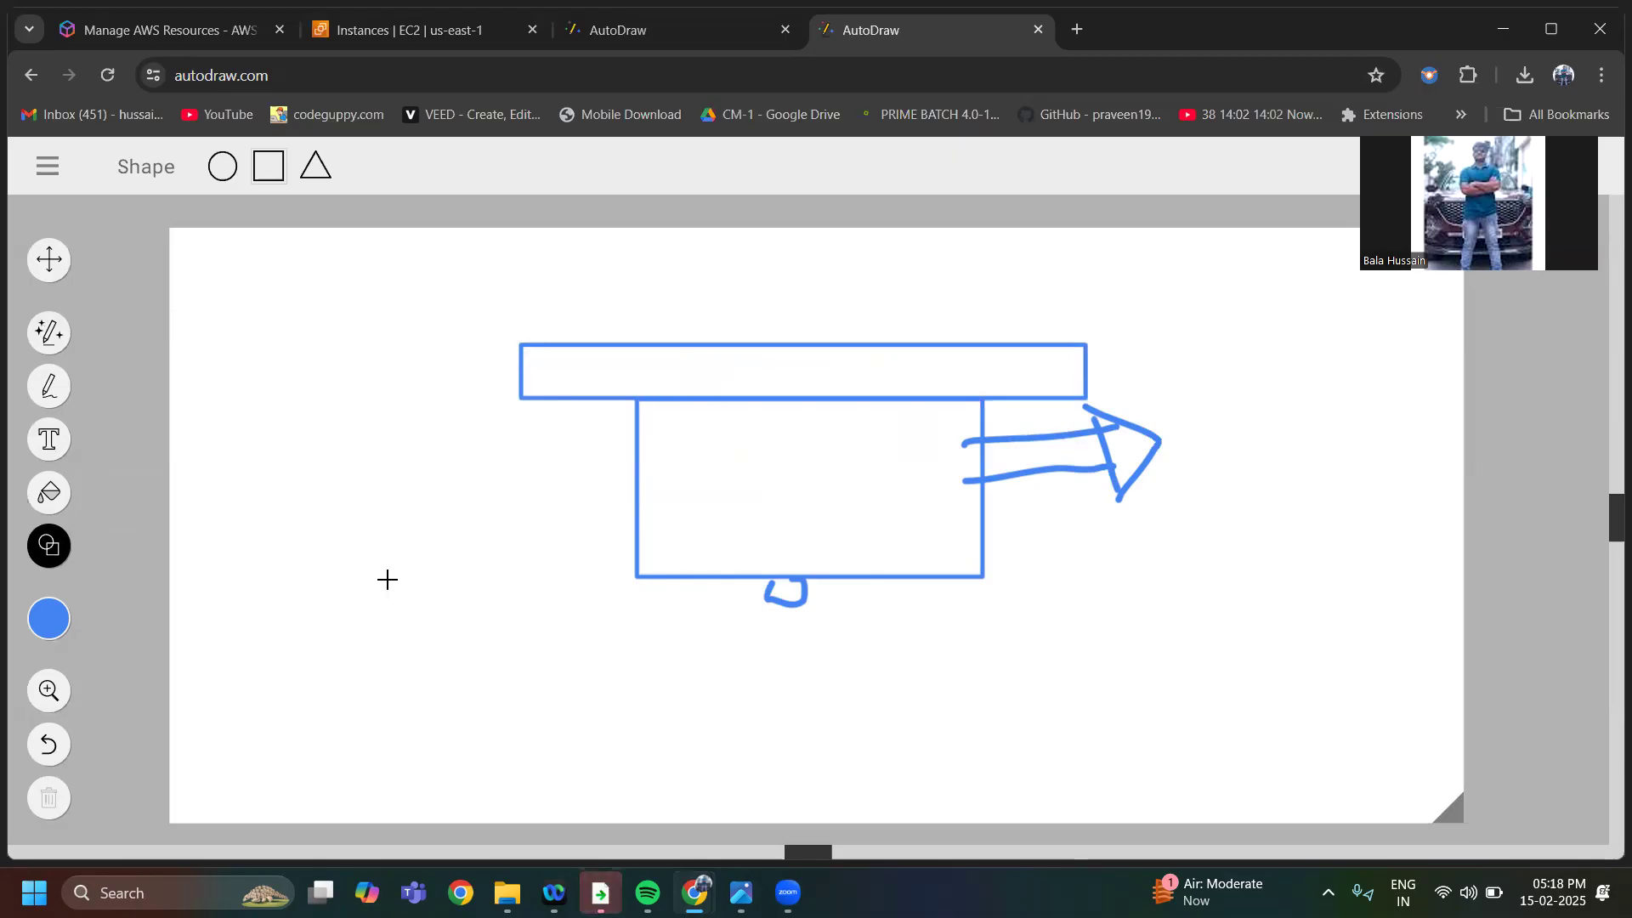
pyautogui.click(53, 389)
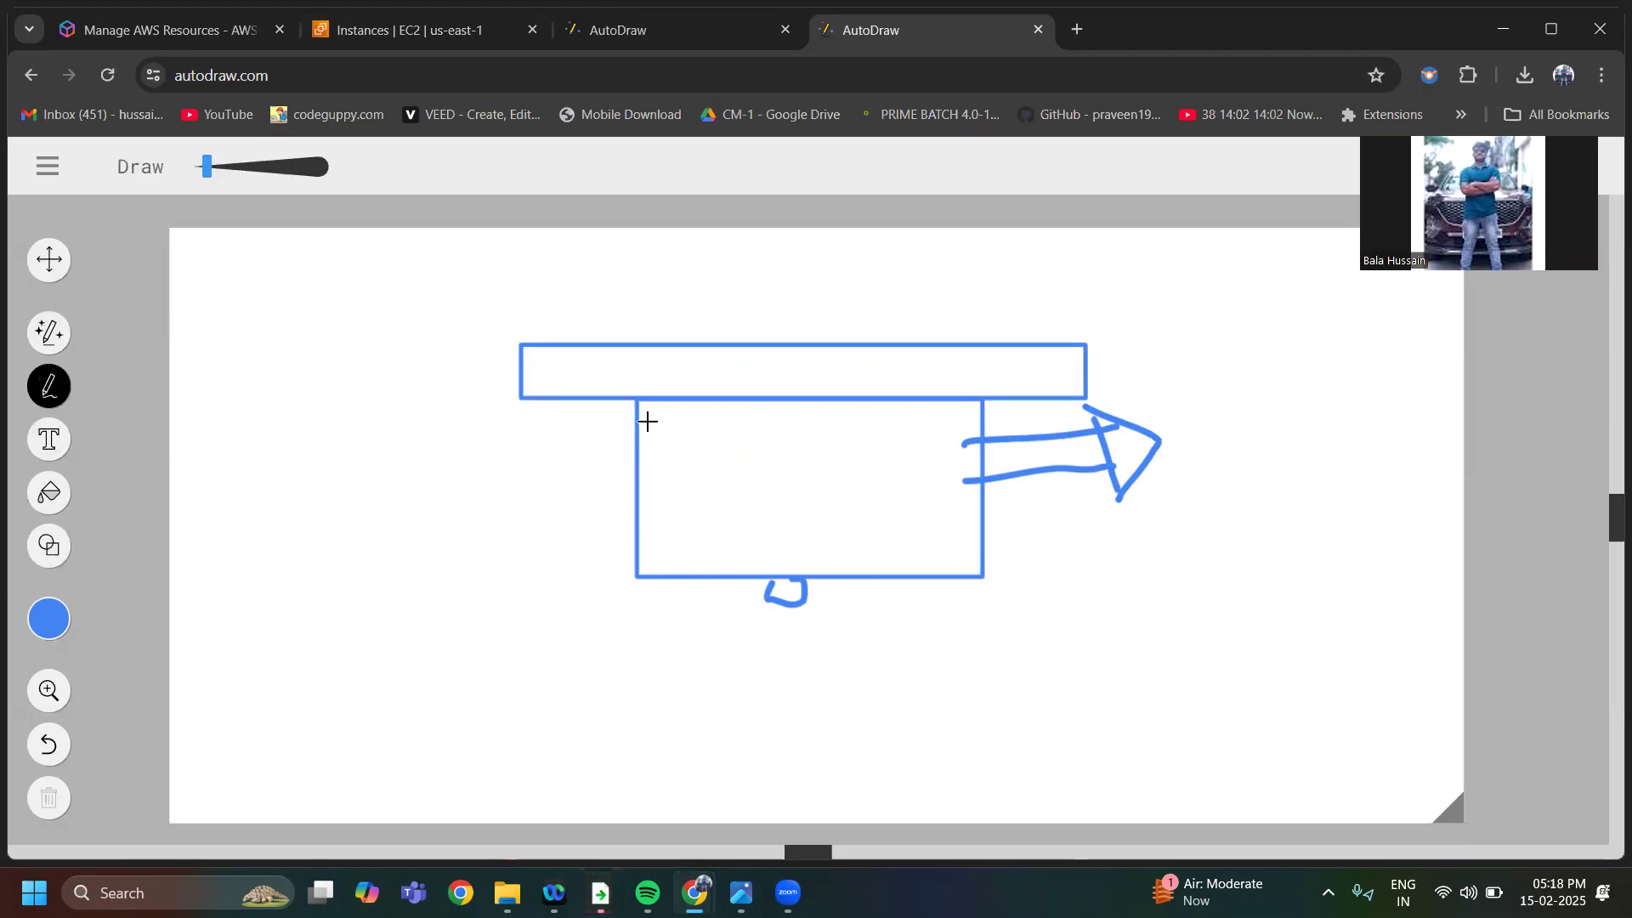
pyautogui.moveTo(714, 396); pyautogui.dragTo(746, 585)
pyautogui.moveTo(776, 401); pyautogui.dragTo(799, 583)
pyautogui.moveTo(844, 405); pyautogui.dragTo(867, 576)
# Sketch a right-pointing arrow labelled "n" below the block arrow and add a second stroke beside each of the three vertical lines
pyautogui.moveTo(950, 524)
pyautogui.mouseDown()
pyautogui.moveTo(1072, 527)
pyautogui.moveTo(1087, 569)
pyautogui.mouseUp()
pyautogui.moveTo(1154, 520); pyautogui.dragTo(1191, 527)
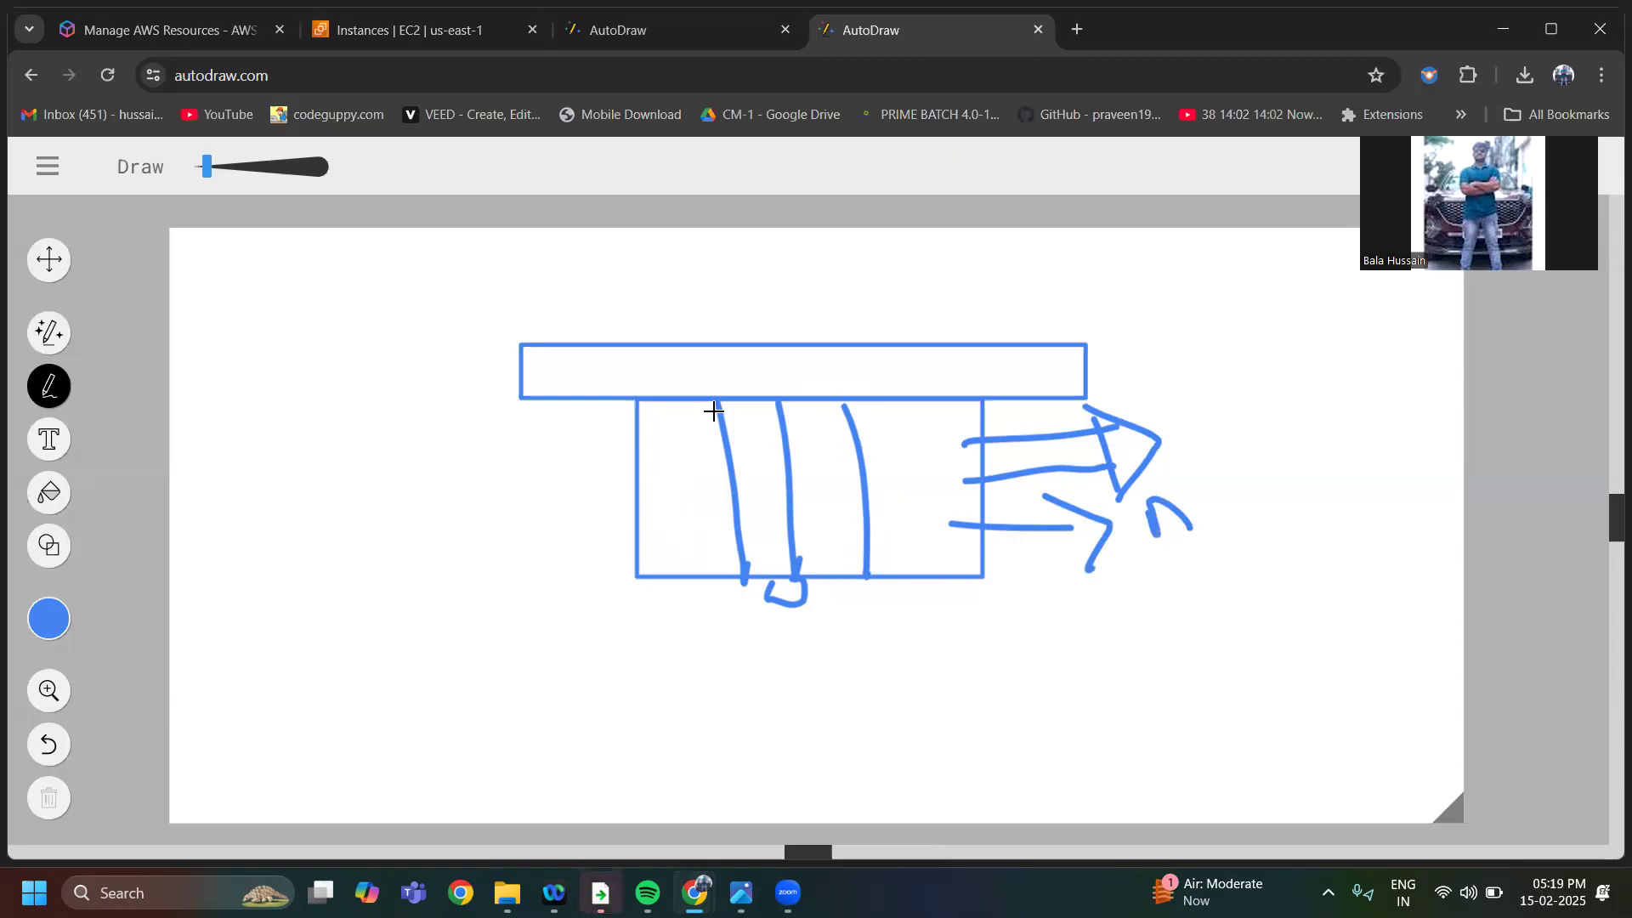
pyautogui.moveTo(714, 413); pyautogui.dragTo(703, 585)
pyautogui.moveTo(776, 411); pyautogui.dragTo(792, 585)
pyautogui.moveTo(851, 403); pyautogui.dragTo(887, 569)
# Draw a curved arrow from the rectangle to a handwritten "0" on the right, and a handwritten "1000" with two arrows on the left
pyautogui.moveTo(939, 463)
pyautogui.mouseDown()
pyautogui.moveTo(1220, 354)
pyautogui.moveTo(1257, 382)
pyautogui.moveTo(1214, 416)
pyautogui.mouseUp()
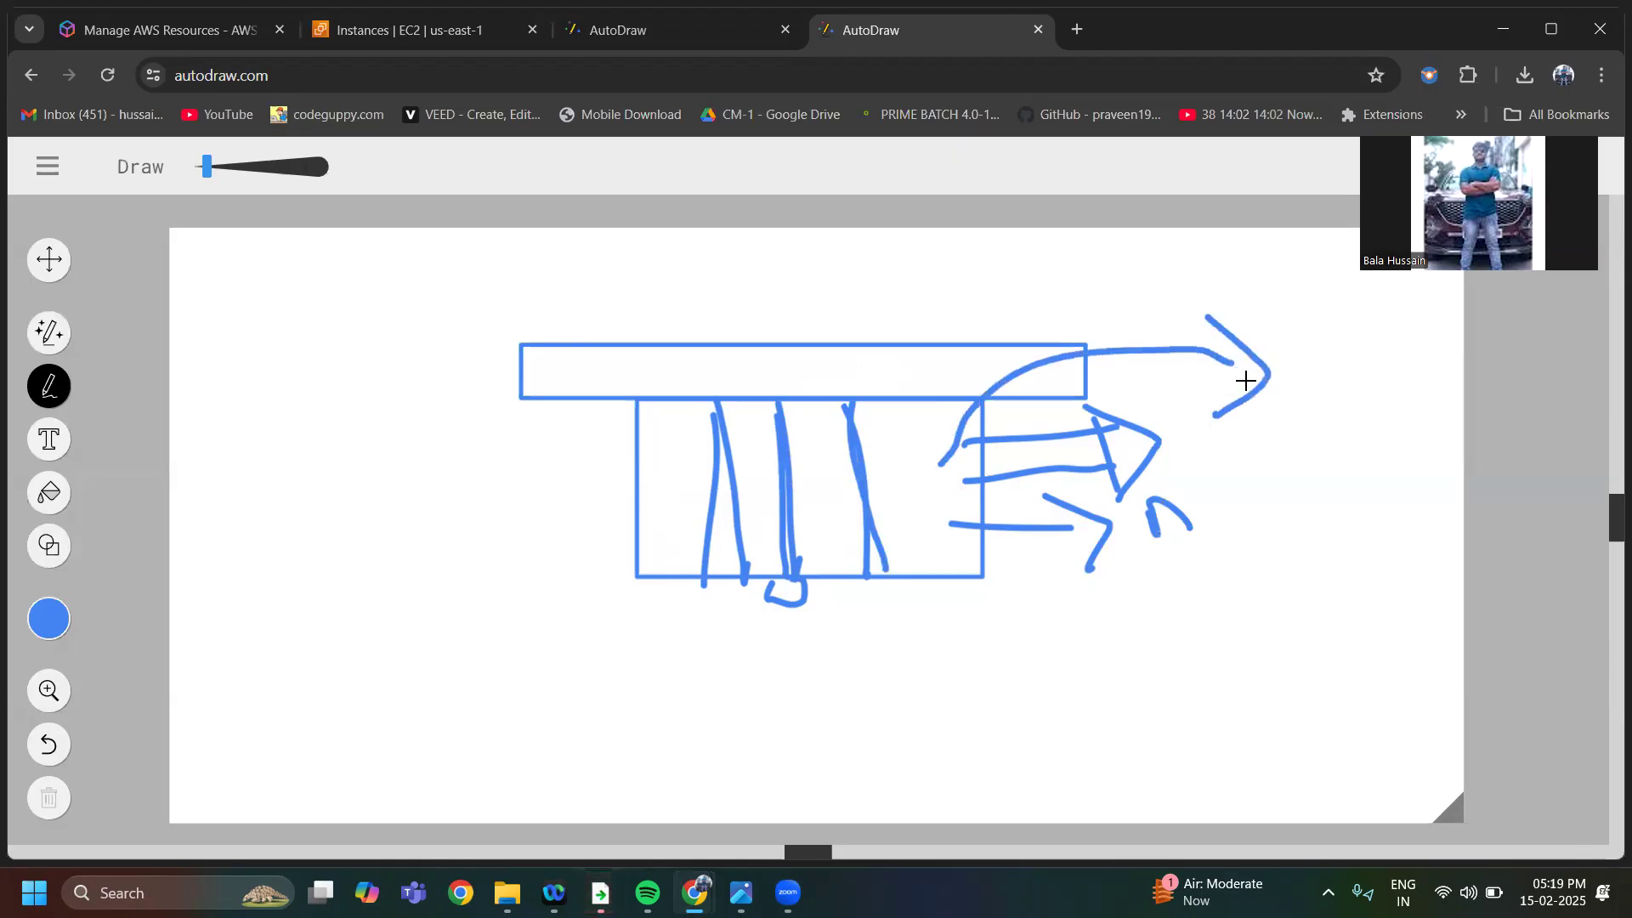
pyautogui.moveTo(1291, 372)
pyautogui.mouseDown()
pyautogui.moveTo(1304, 415)
pyautogui.moveTo(1288, 376)
pyautogui.mouseUp()
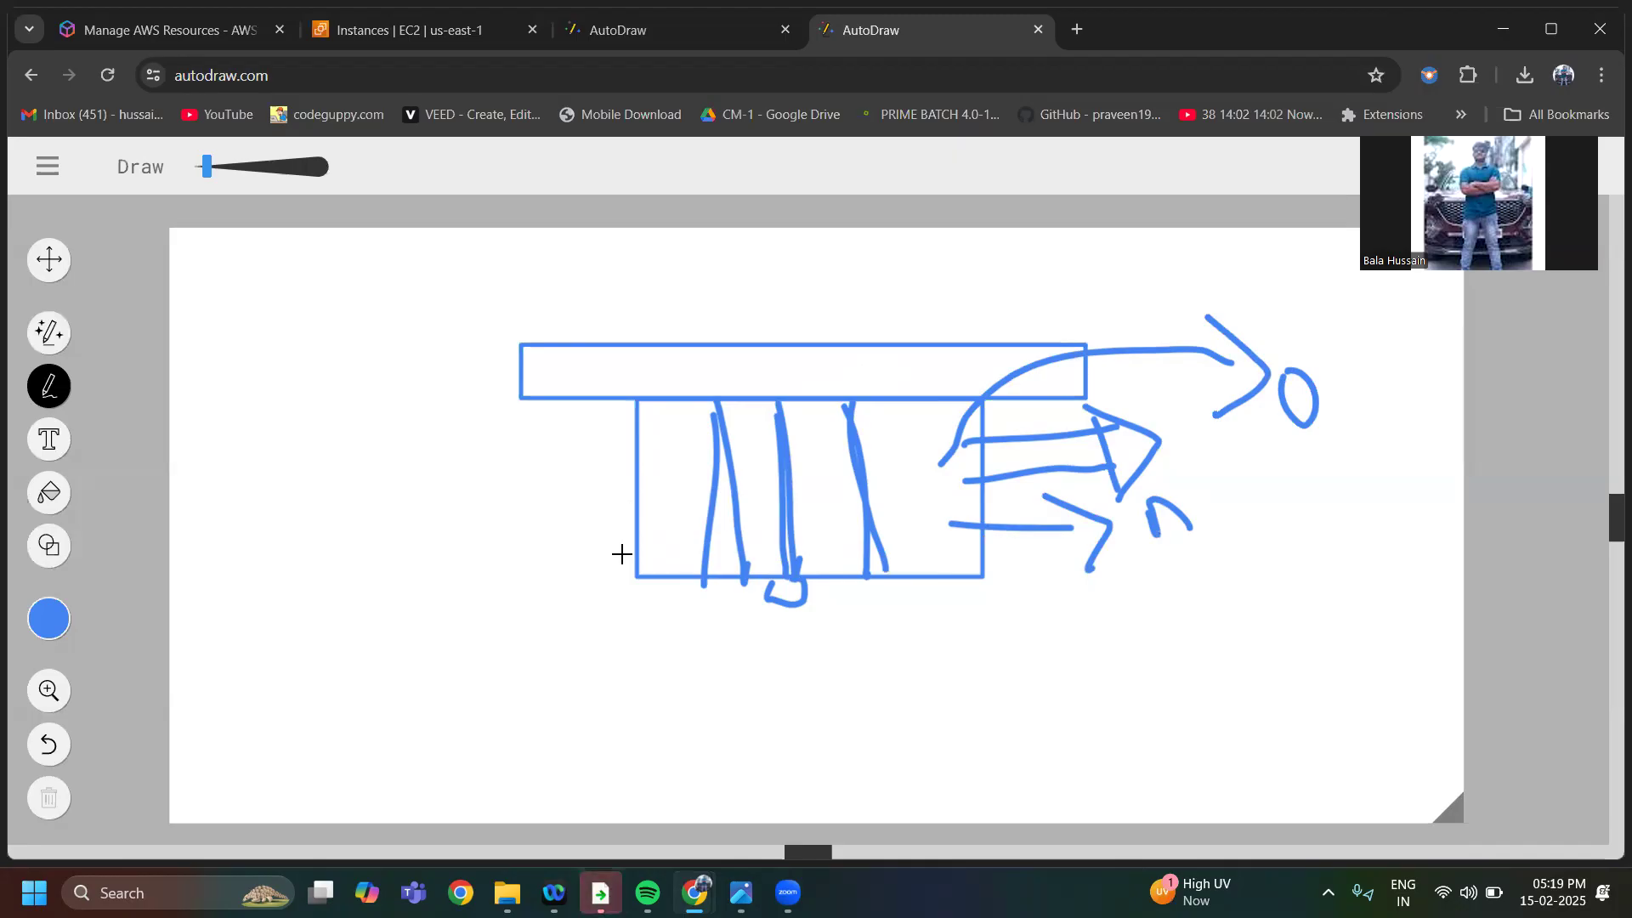
pyautogui.moveTo(207, 494)
pyautogui.mouseDown()
pyautogui.moveTo(255, 473)
pyautogui.moveTo(233, 459)
pyautogui.moveTo(280, 511)
pyautogui.mouseUp()
pyautogui.moveTo(289, 436)
pyautogui.mouseDown()
pyautogui.moveTo(312, 477)
pyautogui.moveTo(355, 446)
pyautogui.moveTo(332, 425)
pyautogui.moveTo(387, 401)
pyautogui.moveTo(402, 413)
pyautogui.mouseUp()
pyautogui.moveTo(423, 380)
pyautogui.mouseDown()
pyautogui.moveTo(408, 408)
pyautogui.moveTo(415, 378)
pyautogui.mouseUp()
pyautogui.moveTo(618, 476)
pyautogui.mouseDown()
pyautogui.moveTo(416, 460)
pyautogui.moveTo(407, 445)
pyautogui.moveTo(449, 464)
pyautogui.mouseUp()
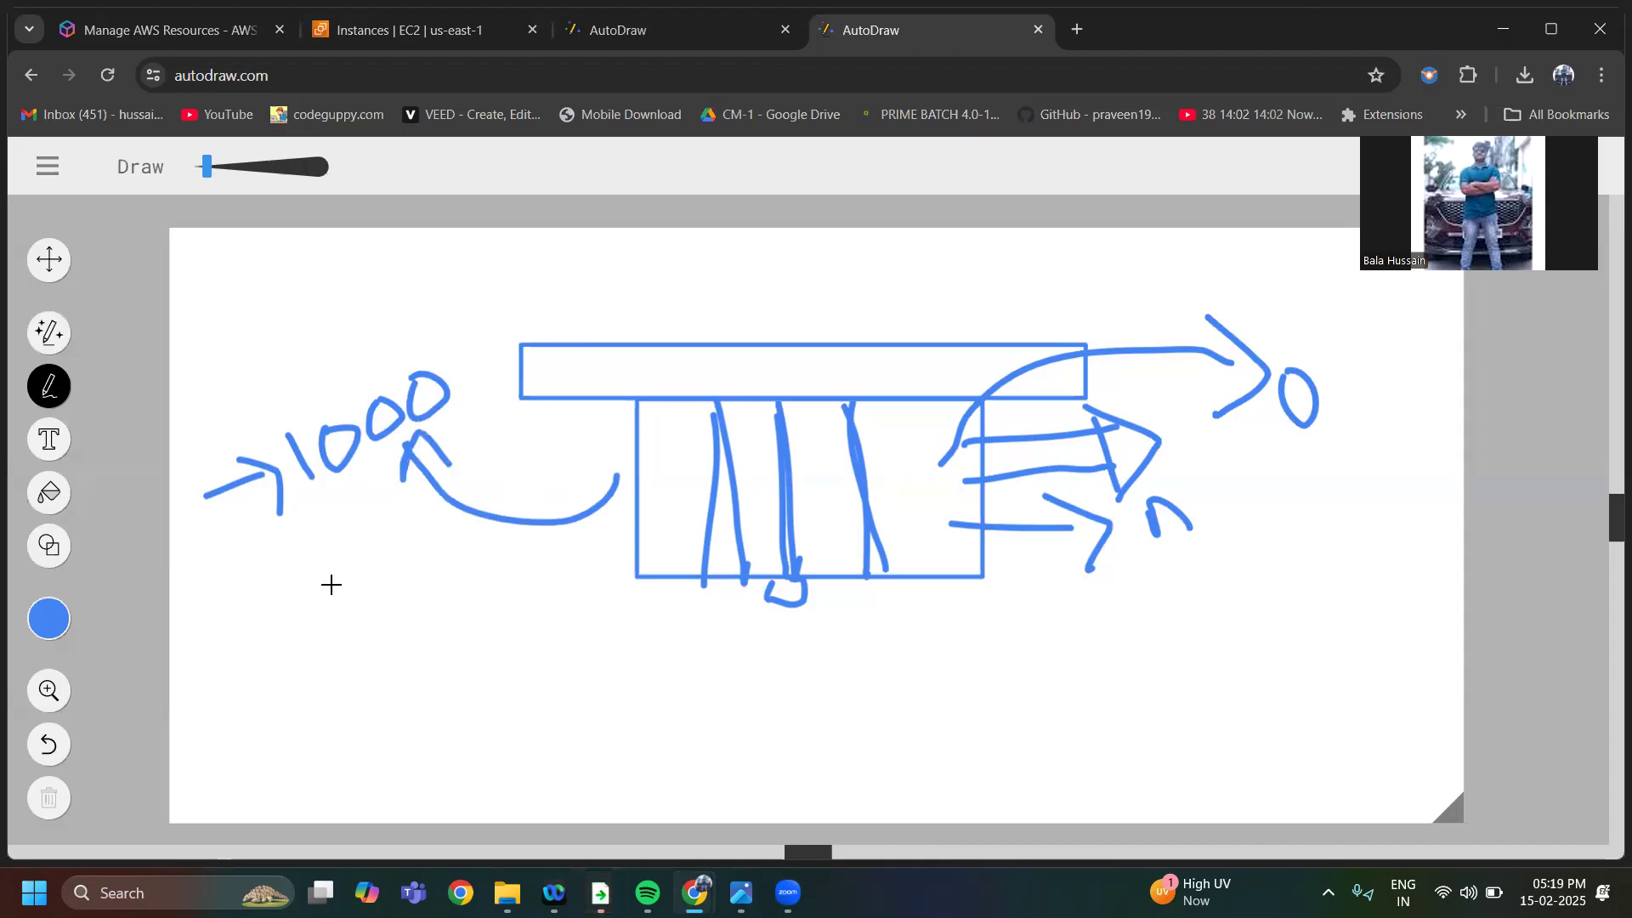
# Handwrite three short notes with arrows below the left part of the diagram, starting with "OS up"
pyautogui.moveTo(226, 656)
pyautogui.mouseDown()
pyautogui.moveTo(357, 651)
pyautogui.moveTo(390, 630)
pyautogui.moveTo(361, 710)
pyautogui.mouseUp()
pyautogui.moveTo(403, 614); pyautogui.dragTo(450, 624)
pyautogui.moveTo(510, 572)
pyautogui.mouseDown()
pyautogui.moveTo(551, 562)
pyautogui.moveTo(608, 603)
pyautogui.mouseUp()
pyautogui.moveTo(611, 559)
pyautogui.mouseDown()
pyautogui.moveTo(601, 539)
pyautogui.moveTo(554, 585)
pyautogui.mouseUp()
pyautogui.moveTo(374, 742)
pyautogui.mouseDown()
pyautogui.moveTo(430, 703)
pyautogui.moveTo(441, 727)
pyautogui.mouseUp()
pyautogui.moveTo(489, 648)
pyautogui.mouseDown()
pyautogui.moveTo(510, 671)
pyautogui.moveTo(568, 665)
pyautogui.moveTo(590, 630)
pyautogui.moveTo(630, 625)
pyautogui.mouseUp()
pyautogui.moveTo(439, 780)
pyautogui.mouseDown()
pyautogui.moveTo(547, 741)
pyautogui.moveTo(542, 780)
pyautogui.mouseUp()
pyautogui.moveTo(616, 710)
pyautogui.mouseDown()
pyautogui.moveTo(636, 799)
pyautogui.moveTo(650, 697)
pyautogui.moveTo(747, 674)
pyautogui.moveTo(725, 620)
pyautogui.moveTo(794, 645)
pyautogui.moveTo(871, 625)
pyautogui.moveTo(883, 650)
pyautogui.mouseUp()
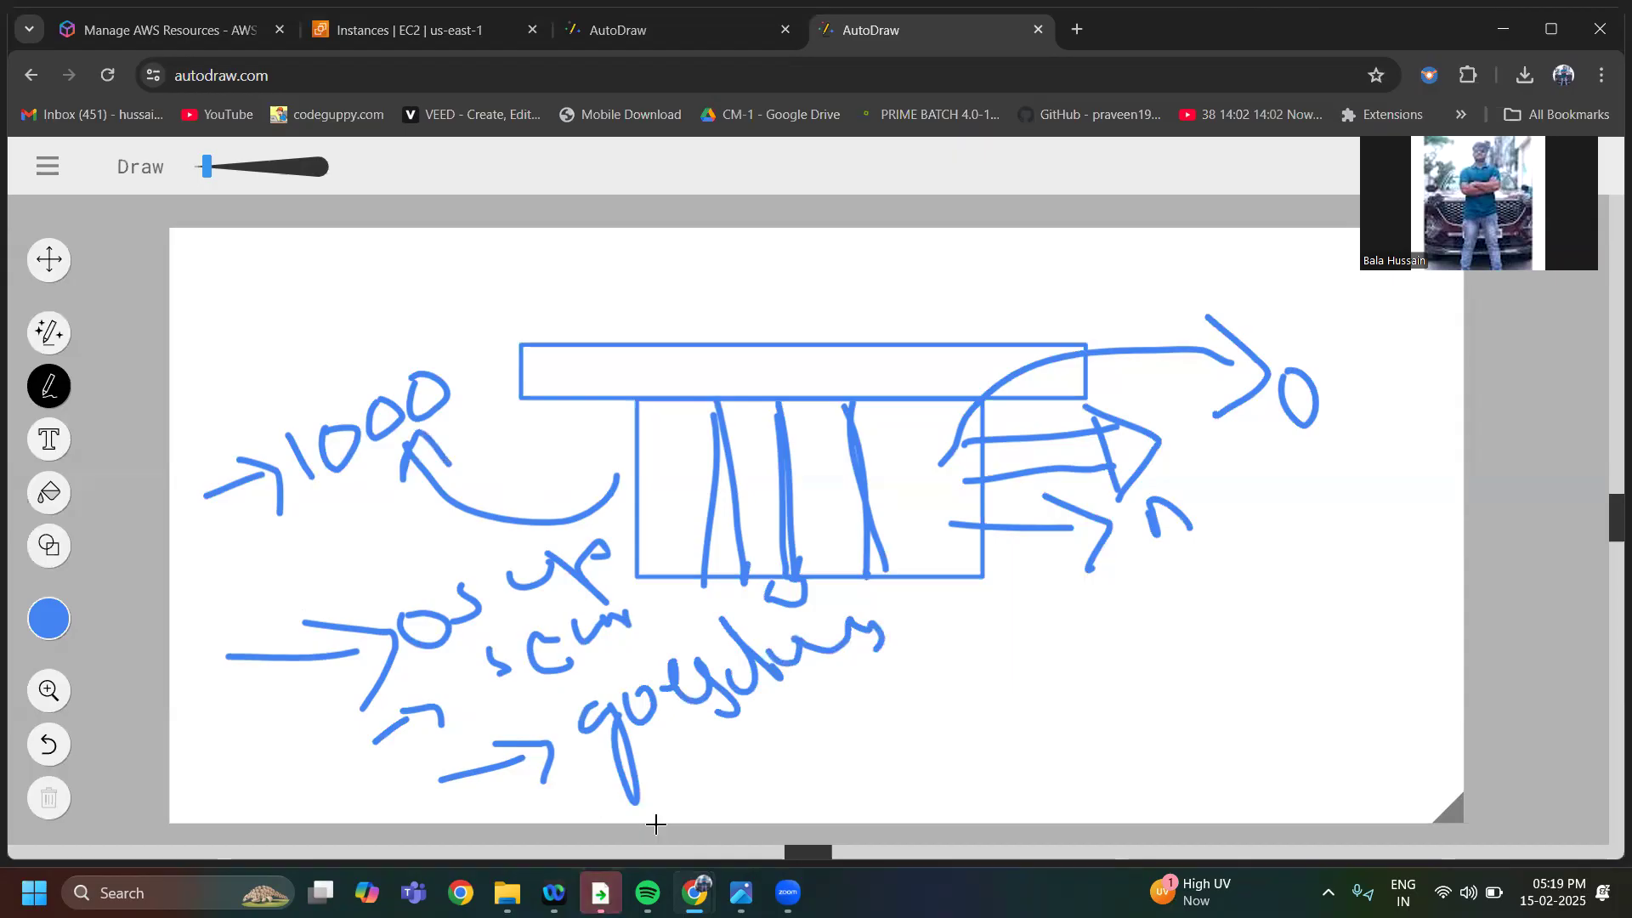
# Handwrite an arrow leading to the version note "1.1 → 1.2" below the lower right of the rectangle
pyautogui.moveTo(794, 800)
pyautogui.mouseDown()
pyautogui.moveTo(874, 723)
pyautogui.moveTo(892, 765)
pyautogui.mouseUp()
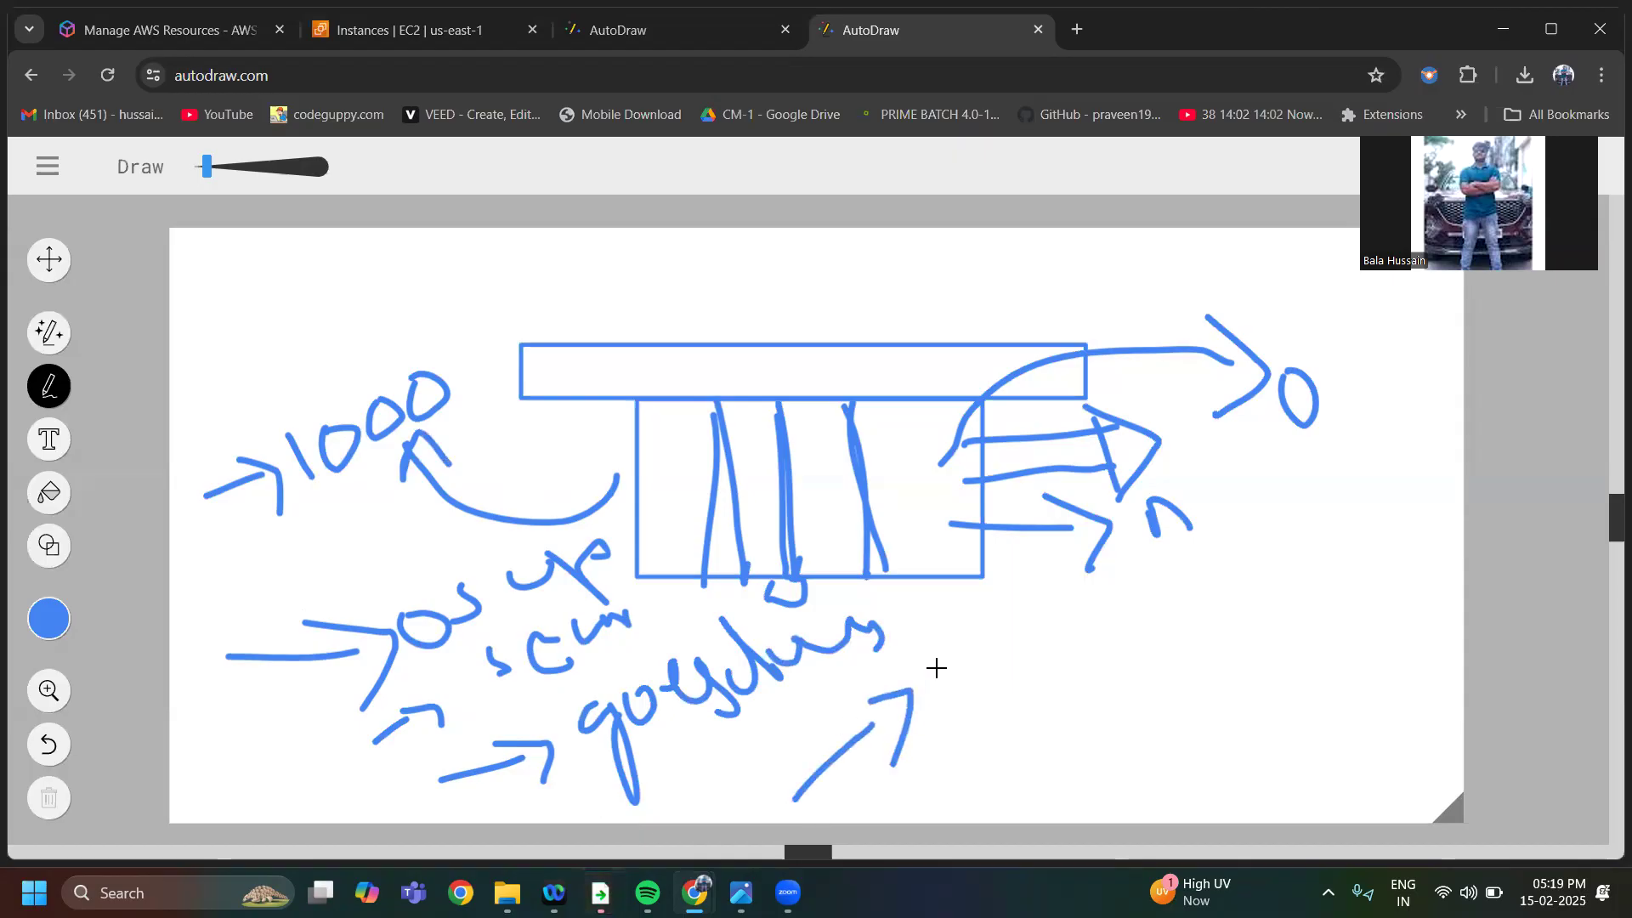
pyautogui.moveTo(933, 673); pyautogui.dragTo(954, 724)
pyautogui.moveTo(988, 663)
pyautogui.mouseDown()
pyautogui.moveTo(1010, 687)
pyautogui.moveTo(1068, 626)
pyautogui.moveTo(1070, 661)
pyautogui.mouseUp()
pyautogui.moveTo(1079, 604); pyautogui.dragTo(1105, 631)
pyautogui.moveTo(1129, 568); pyautogui.dragTo(1177, 580)
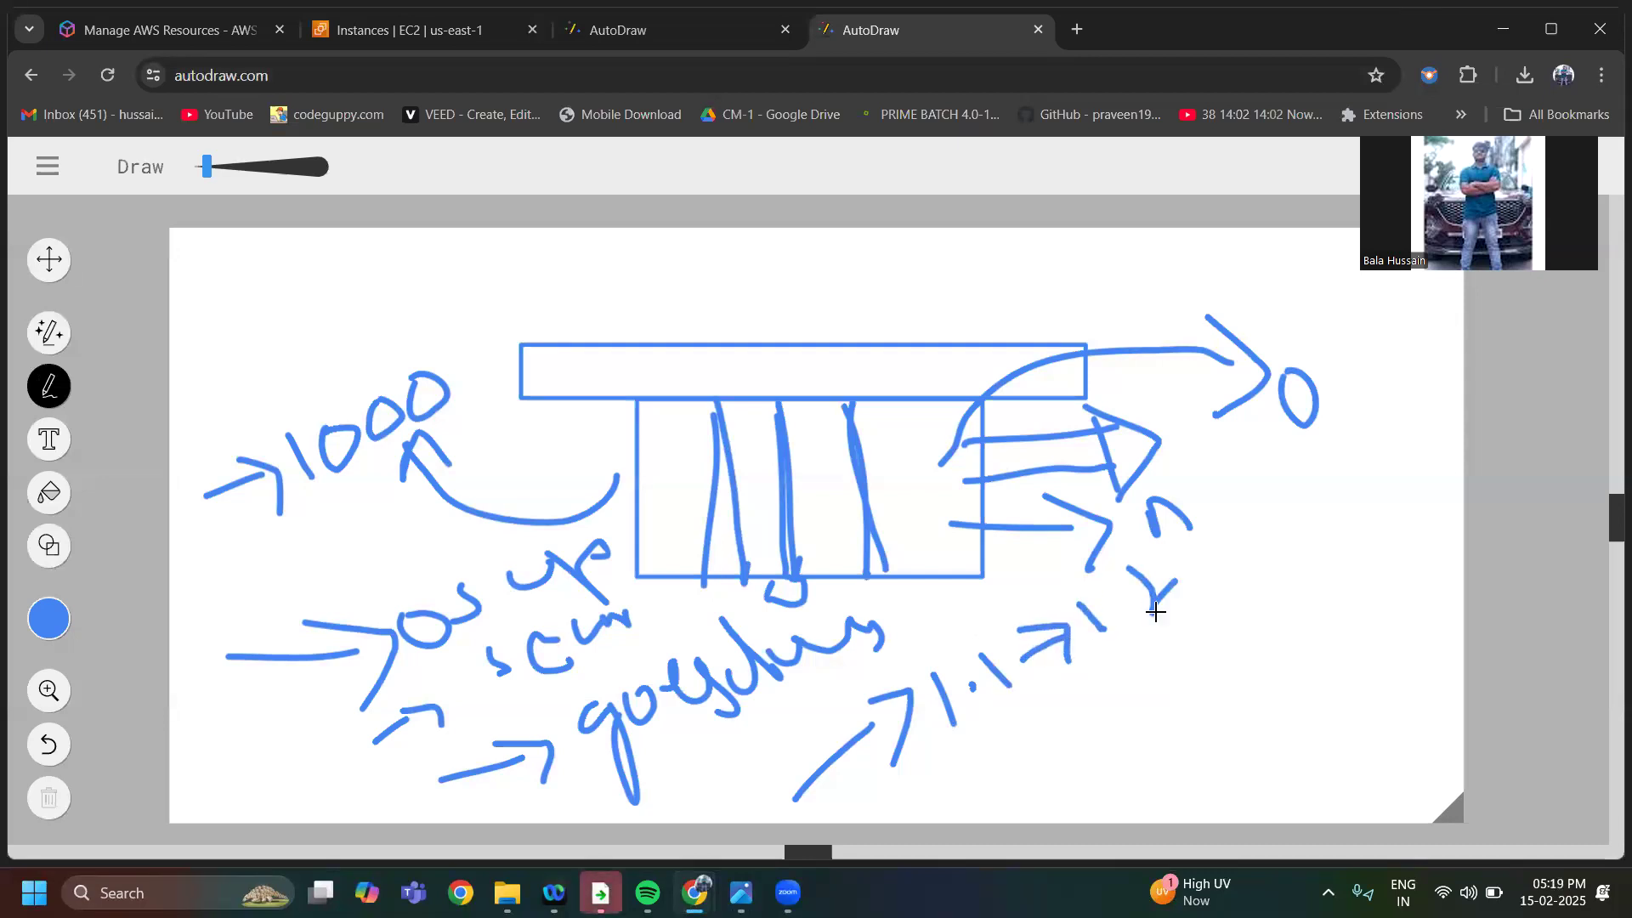
# Handwrite "11.1" with a curved mark below the version note, and an arrow beside it leading to "W" and "1 2"
pyautogui.moveTo(965, 774); pyautogui.dragTo(1092, 738)
pyautogui.moveTo(1108, 679)
pyautogui.mouseDown()
pyautogui.moveTo(1118, 706)
pyautogui.moveTo(1180, 692)
pyautogui.mouseUp()
pyautogui.moveTo(1239, 641); pyautogui.dragTo(1249, 664)
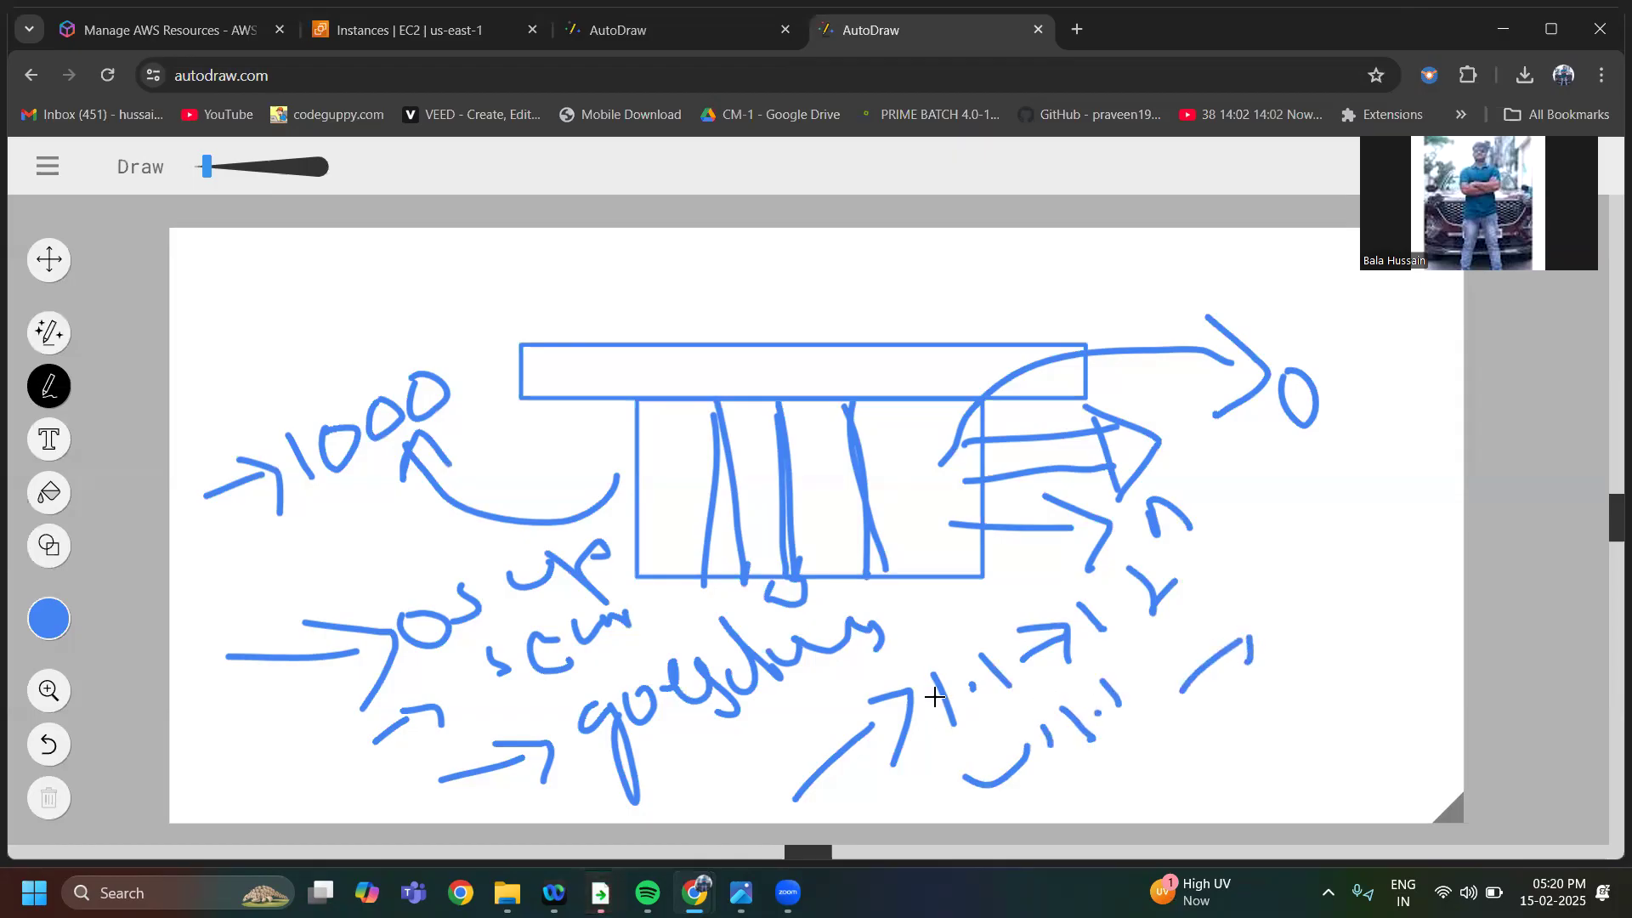
pyautogui.moveTo(1260, 593); pyautogui.dragTo(1308, 558)
pyautogui.moveTo(1283, 666); pyautogui.dragTo(1307, 695)
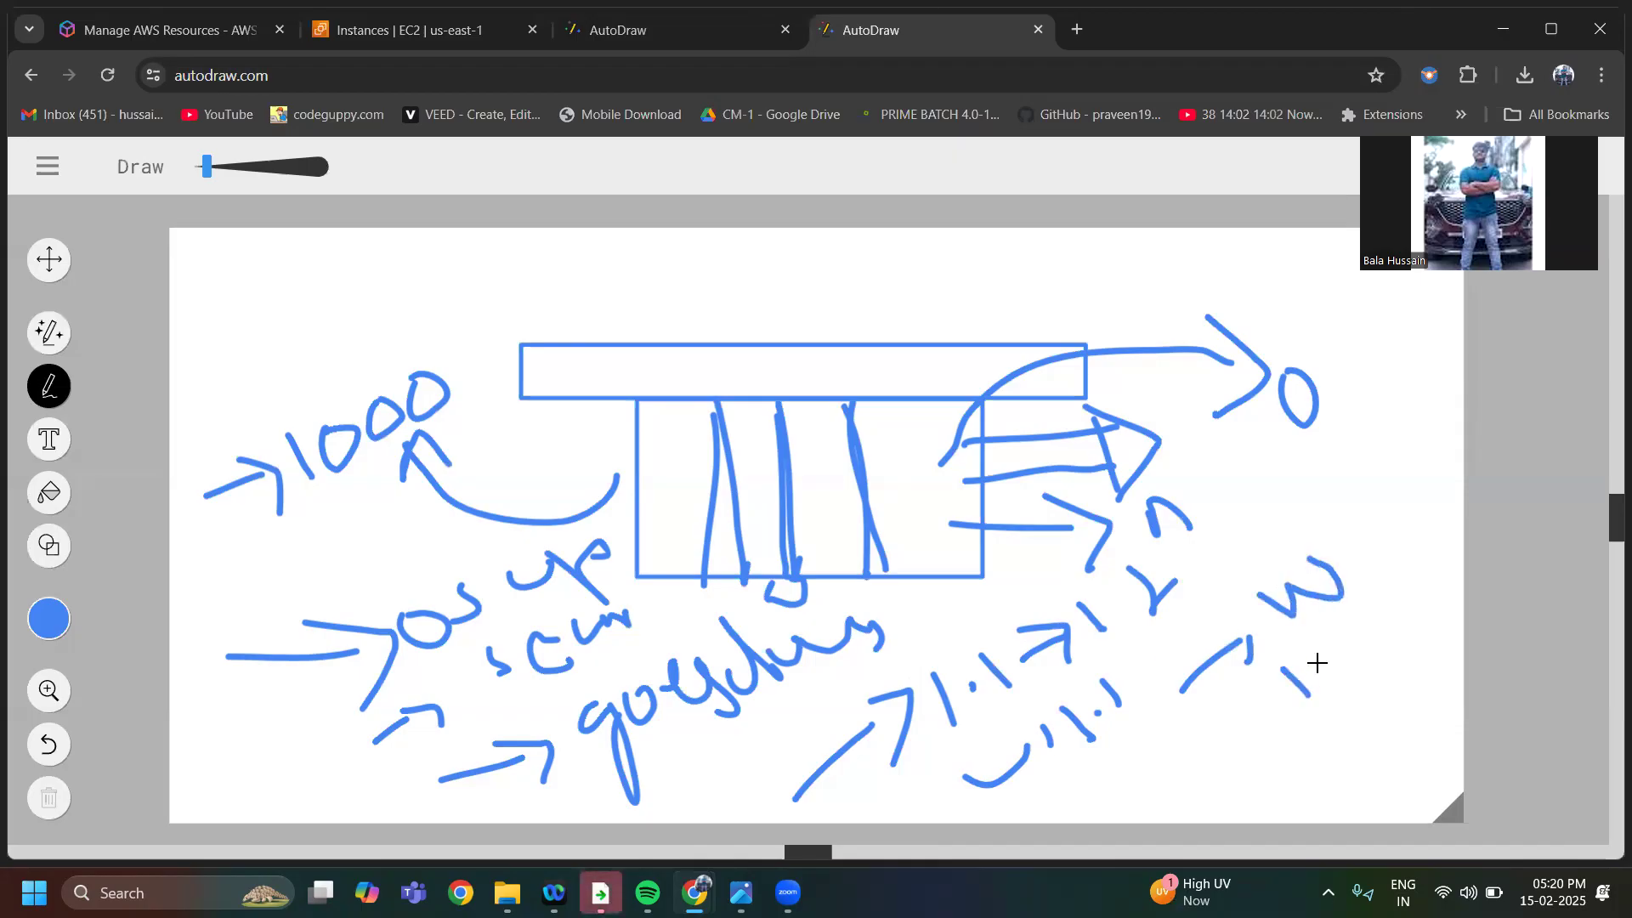
pyautogui.moveTo(1349, 640); pyautogui.dragTo(1398, 638)
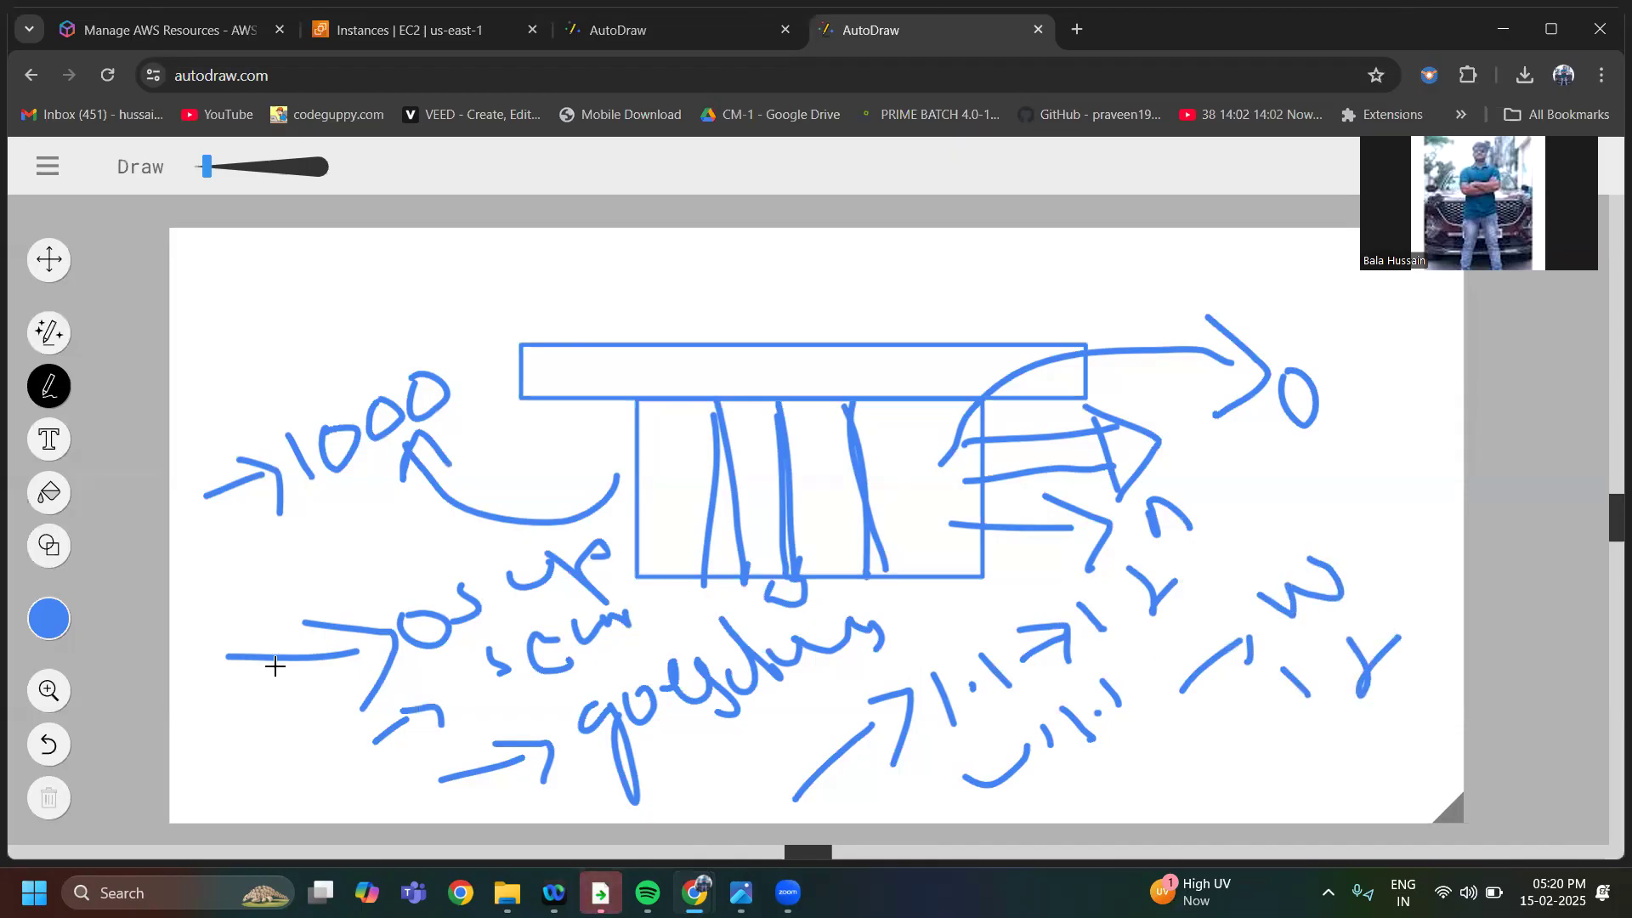
# Start over with a new blank landscape canvas
pyautogui.click(48, 441)
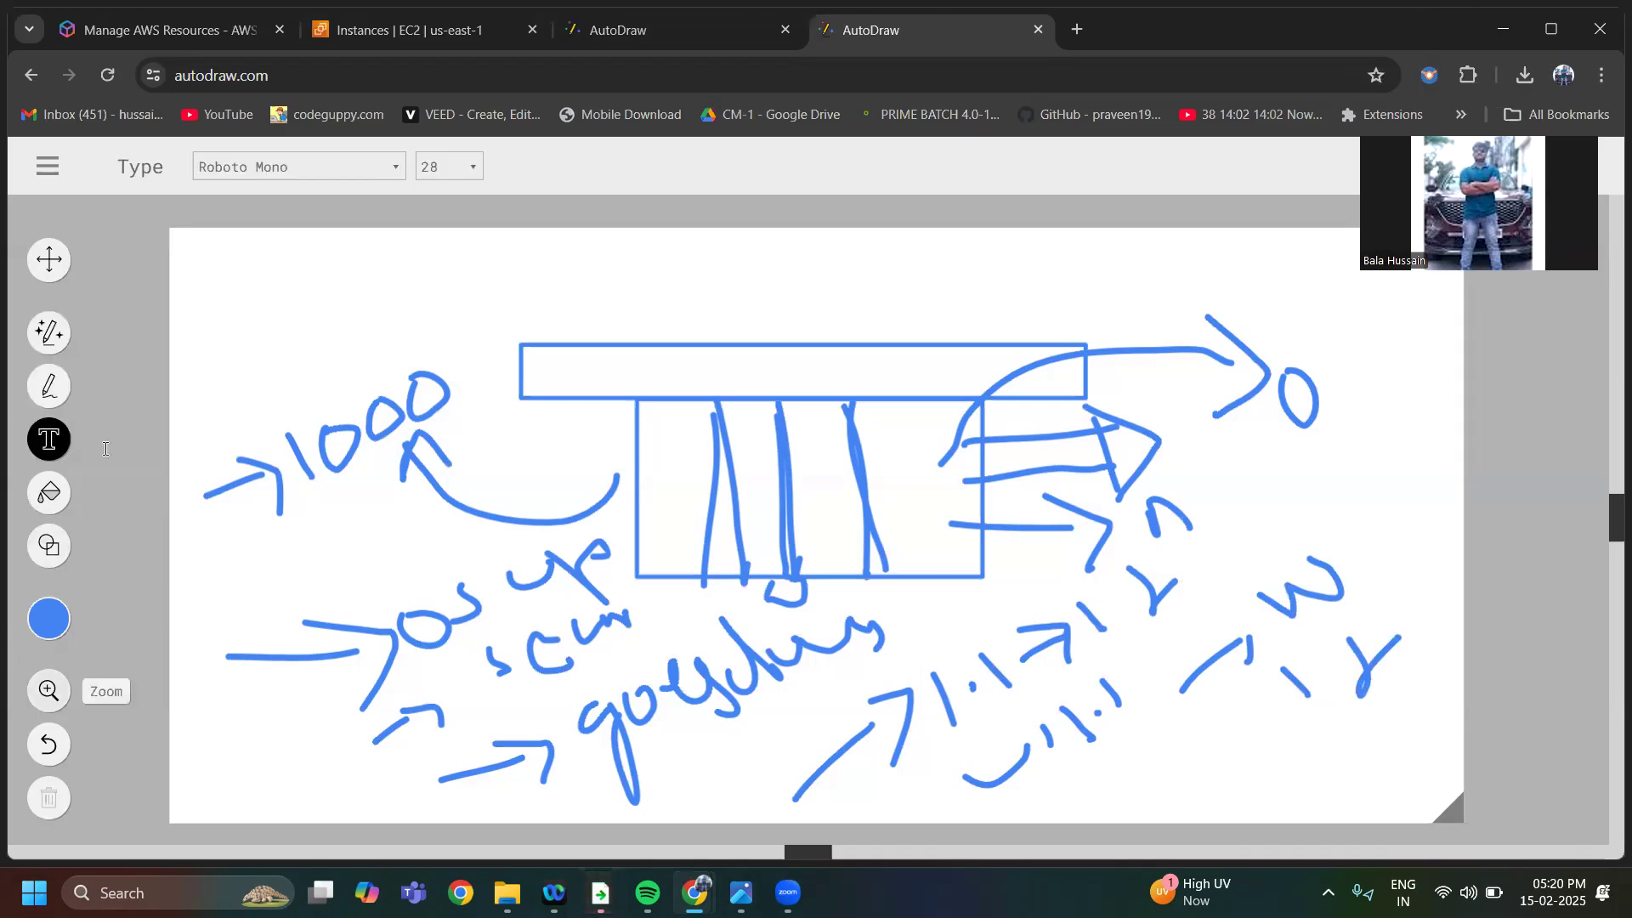
pyautogui.click(46, 168)
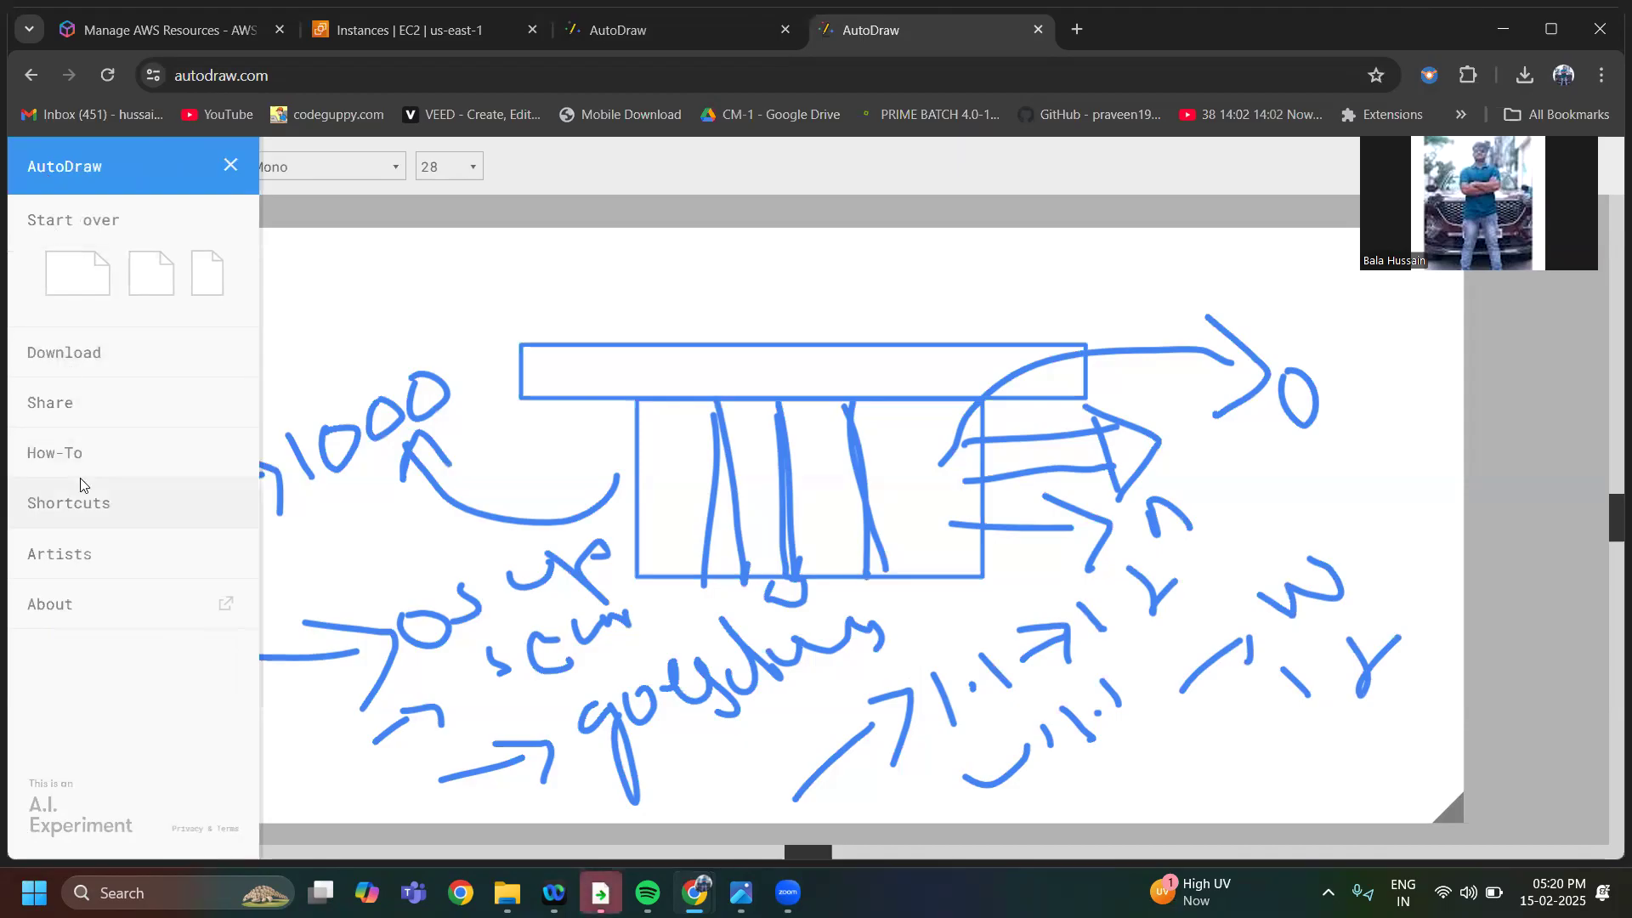
pyautogui.click(78, 281)
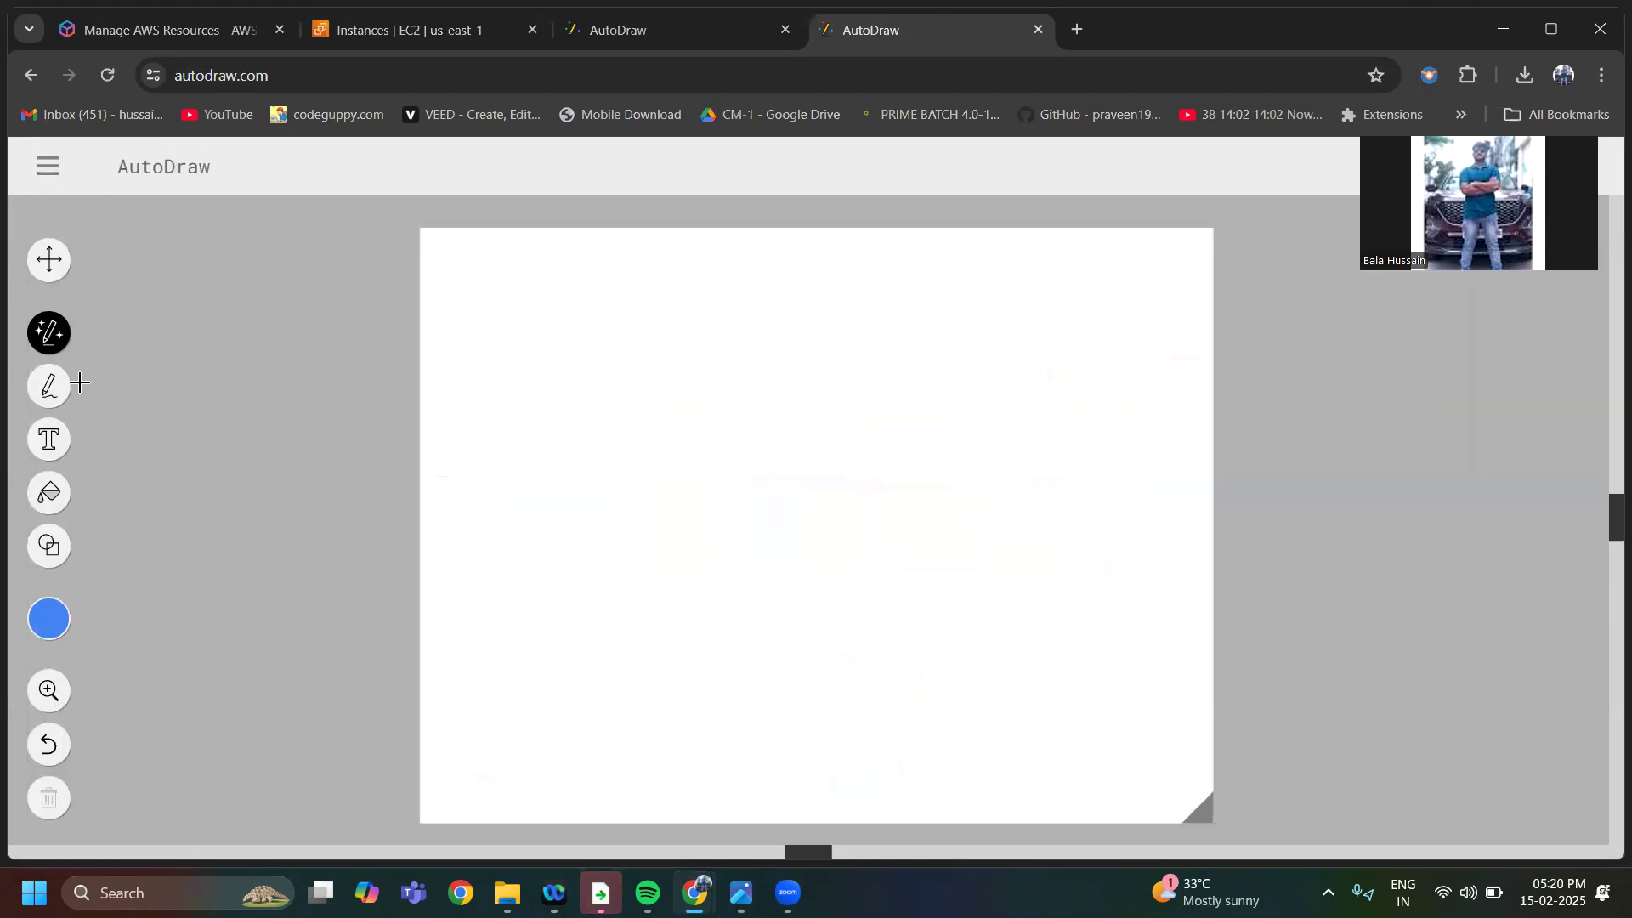
# Place a text box near the canvas's upper left and enter "1.scalability" as the first line
pyautogui.click(51, 438)
pyautogui.click(448, 391)
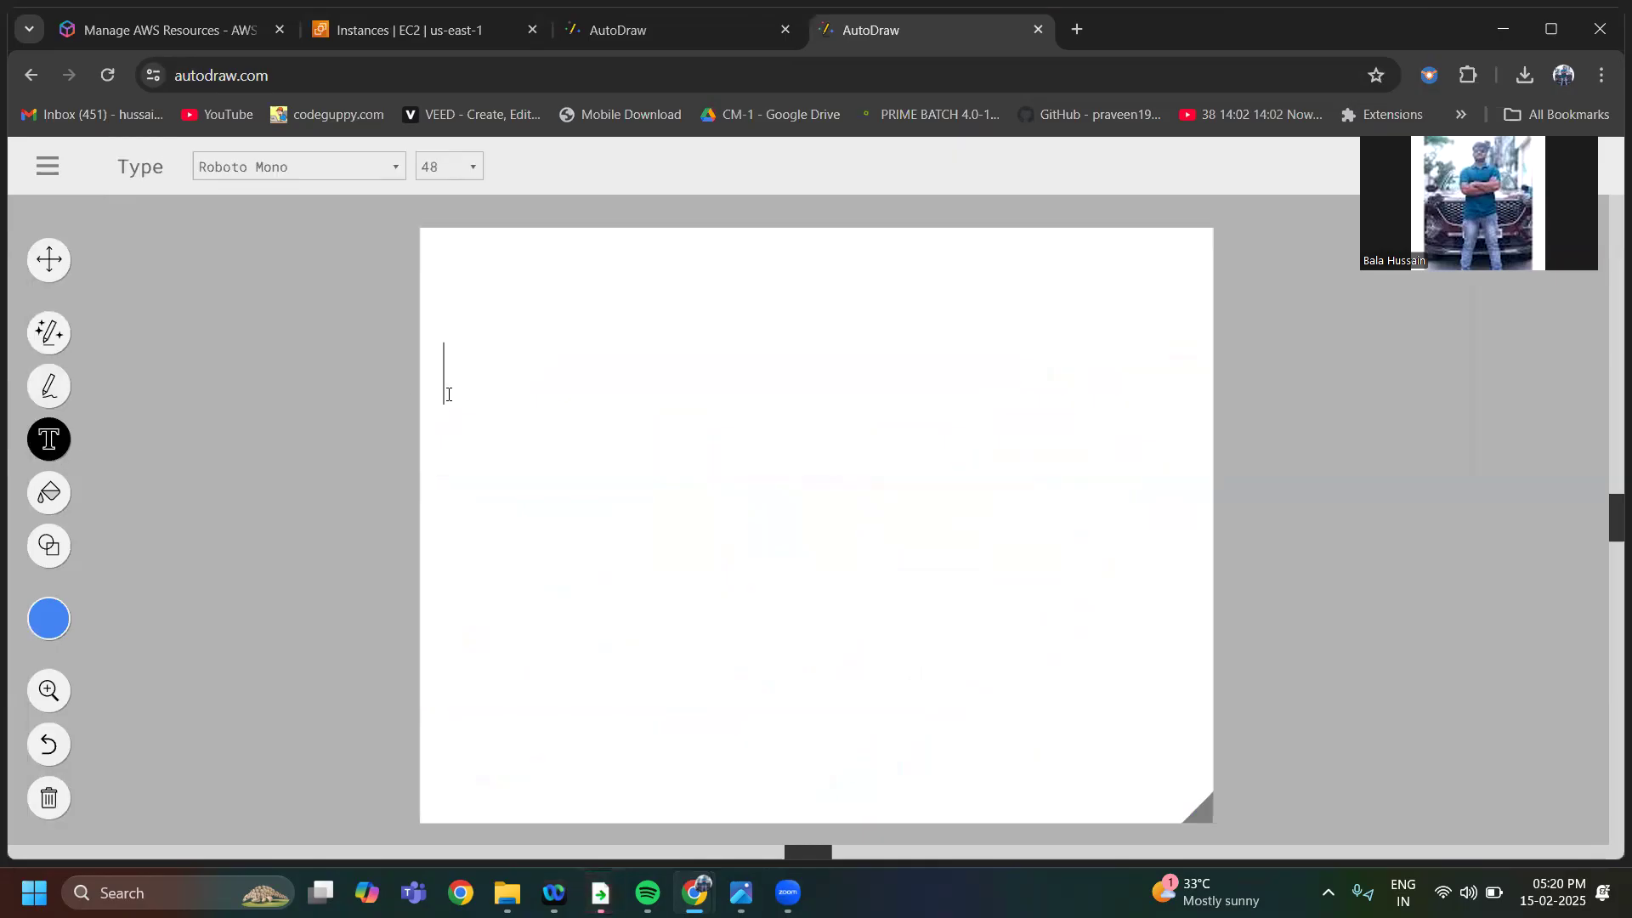
pyautogui.write('1.scsls')
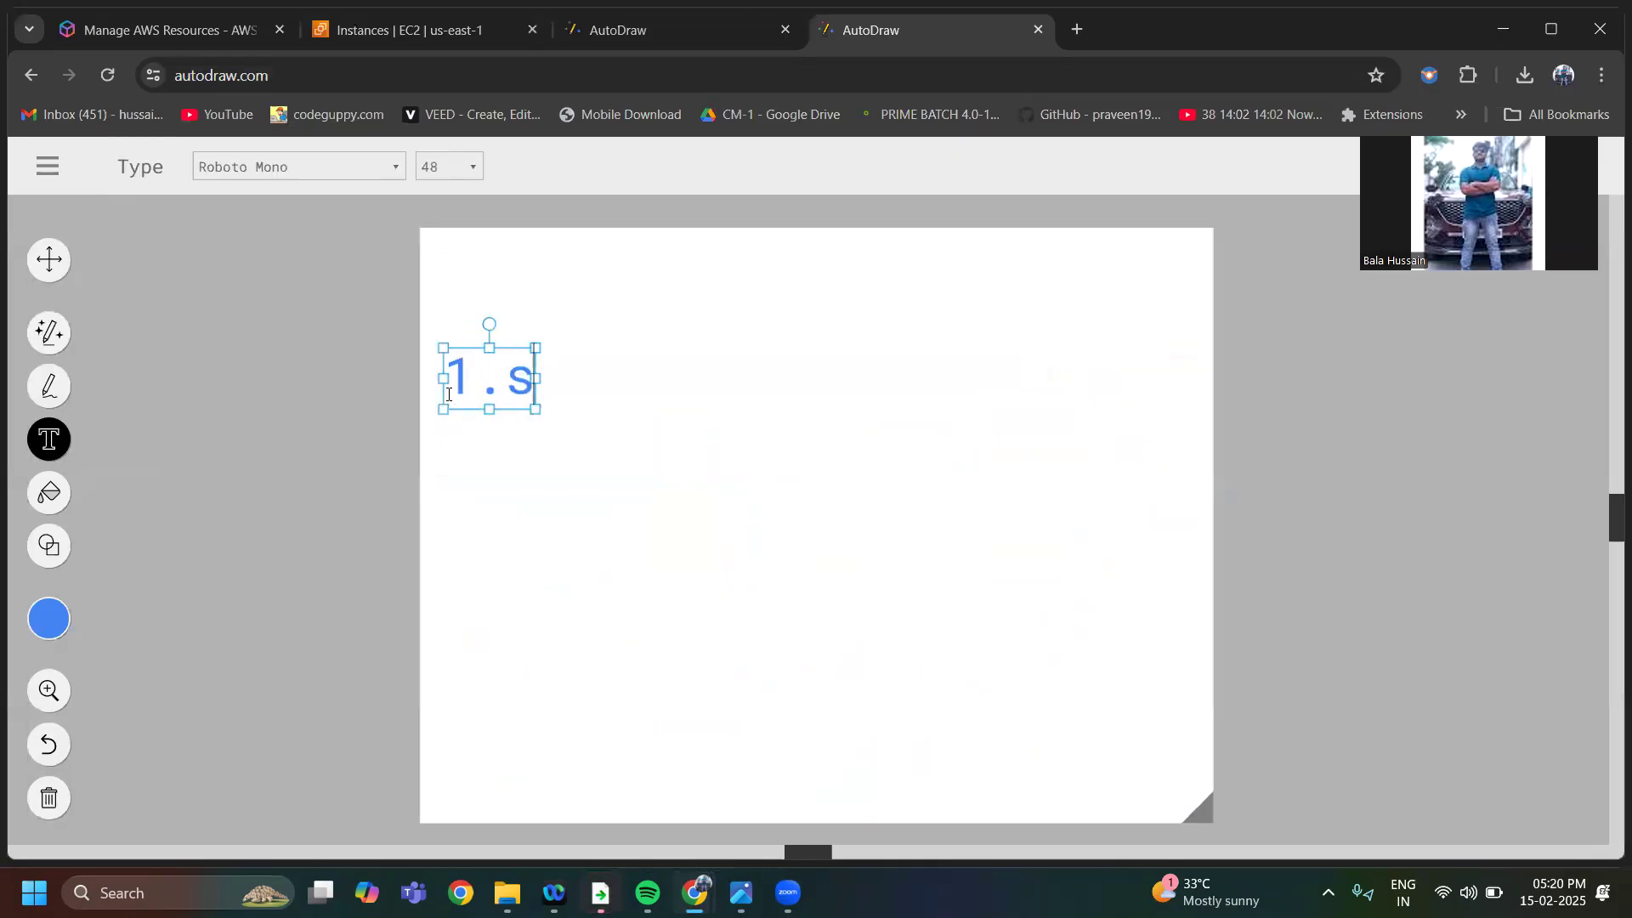
pyautogui.press('BackSpace')
pyautogui.press('BackSpace')
pyautogui.press('BackSpace')
pyautogui.write('alability')
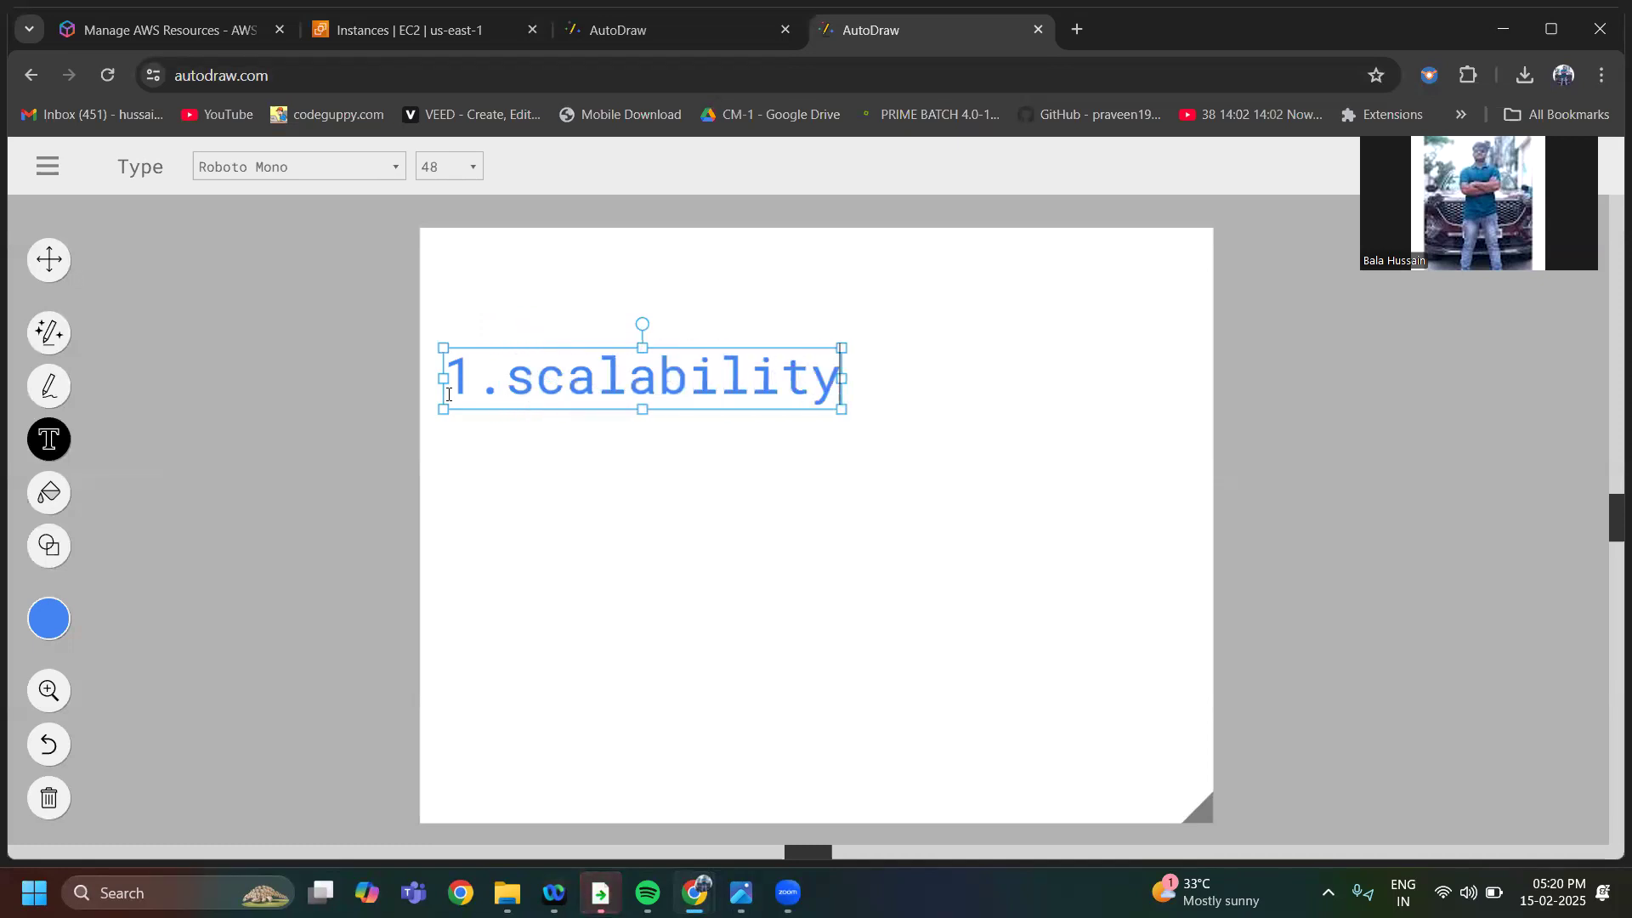
# Add "2.upgradation" and "3.security" as the second and third lines of the list
pyautogui.press('Return')
pyautogui.write('2.up')
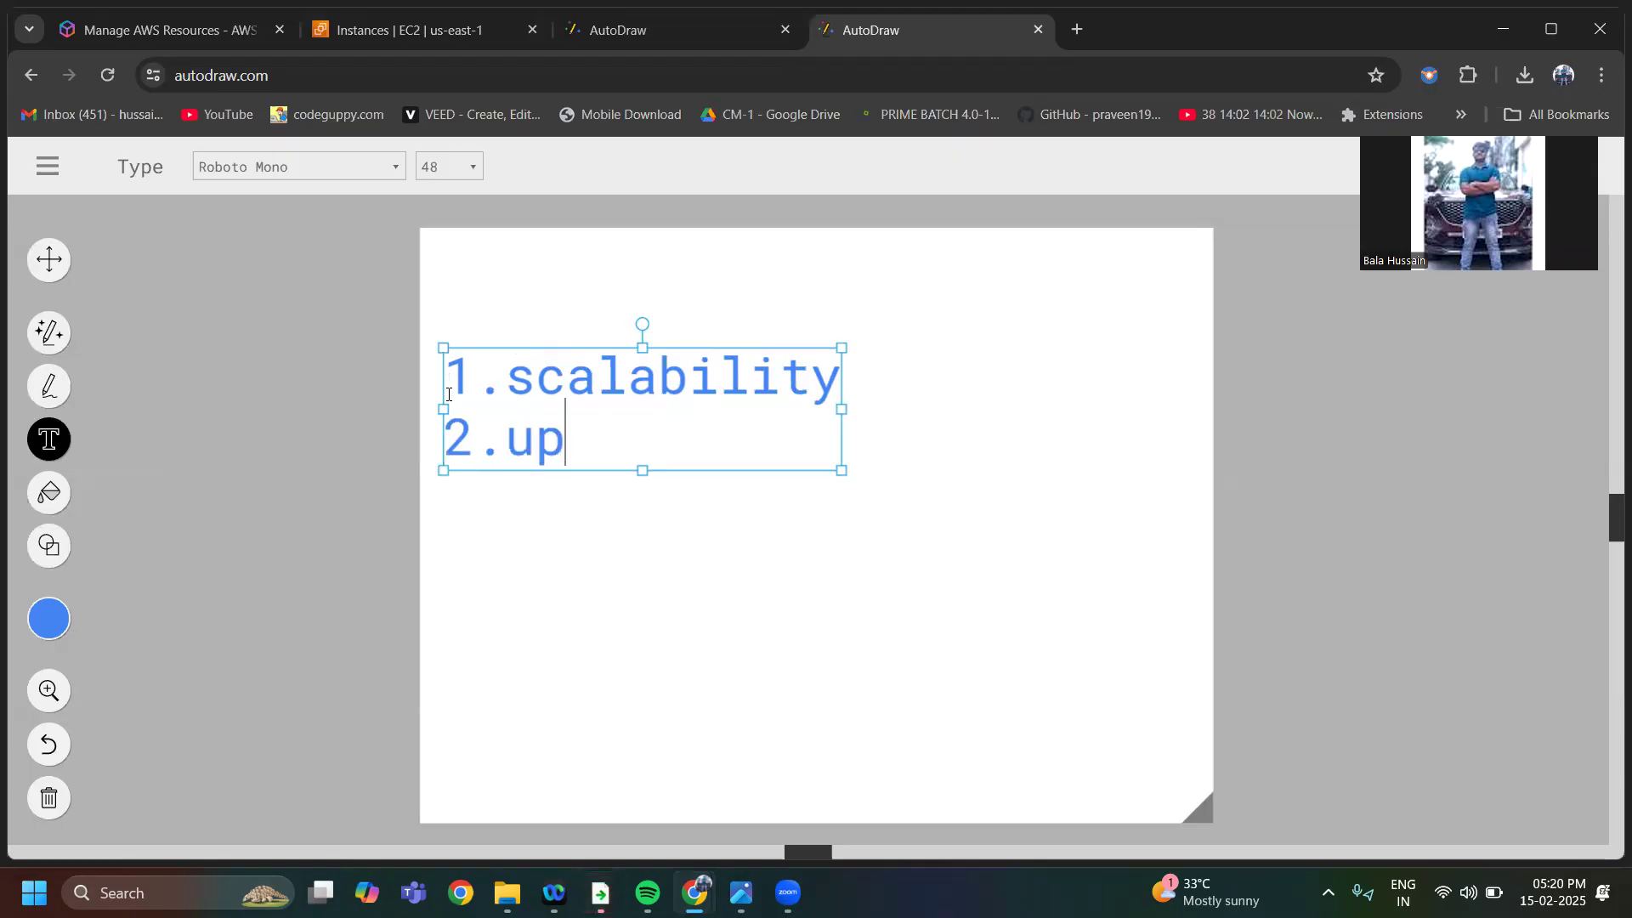
pyautogui.write('gradation')
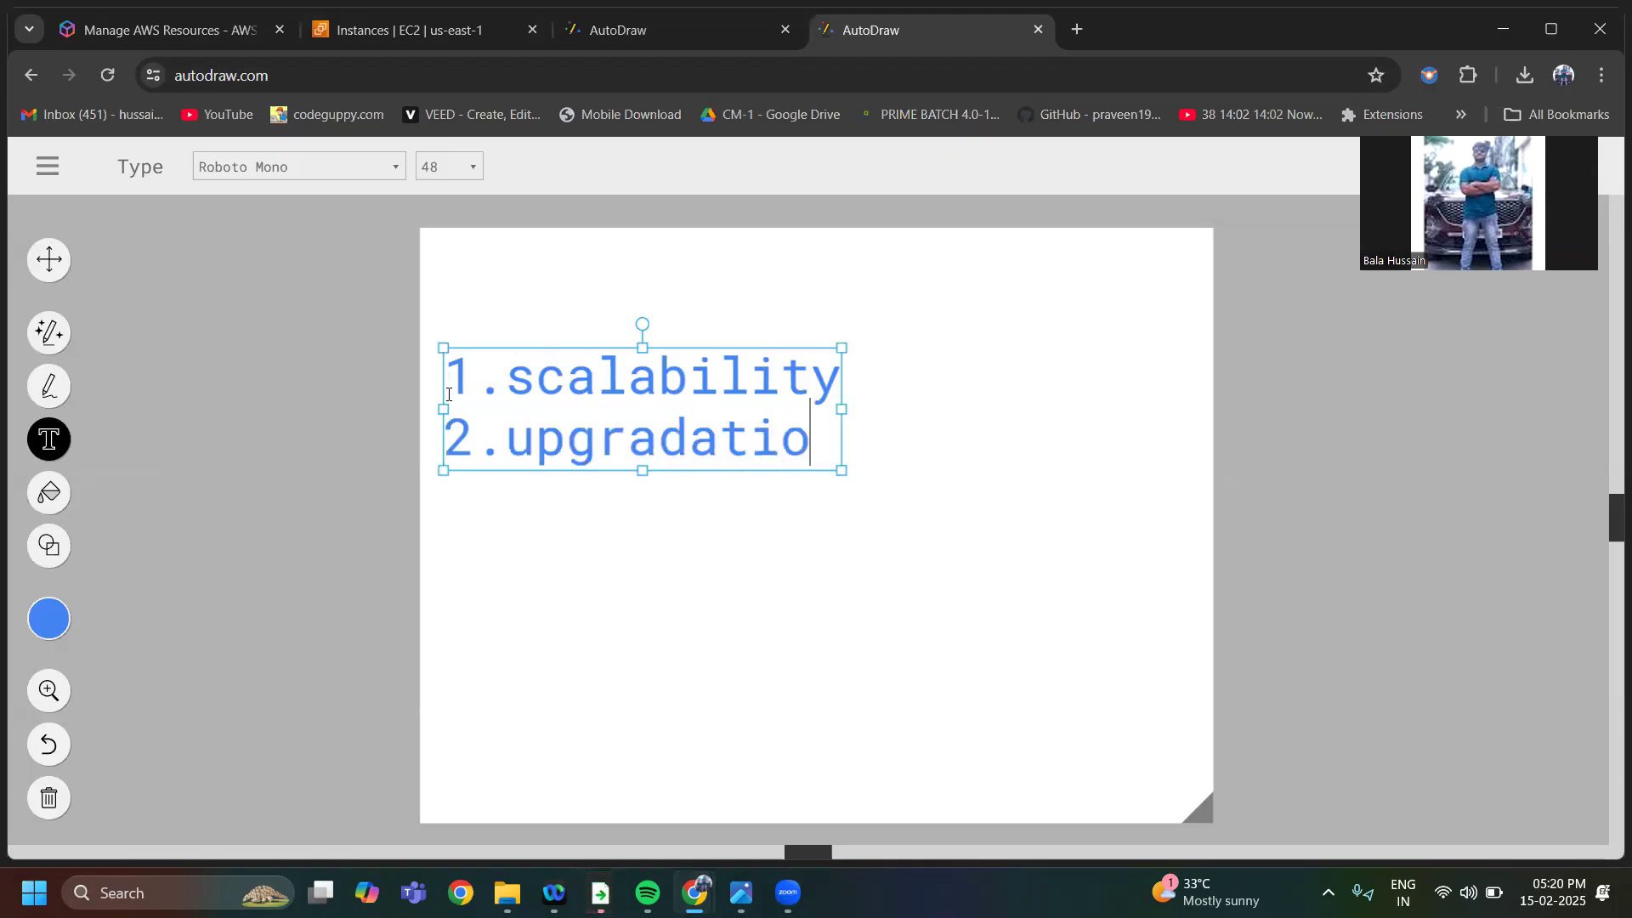
pyautogui.press('Return')
pyautogui.write('3.')
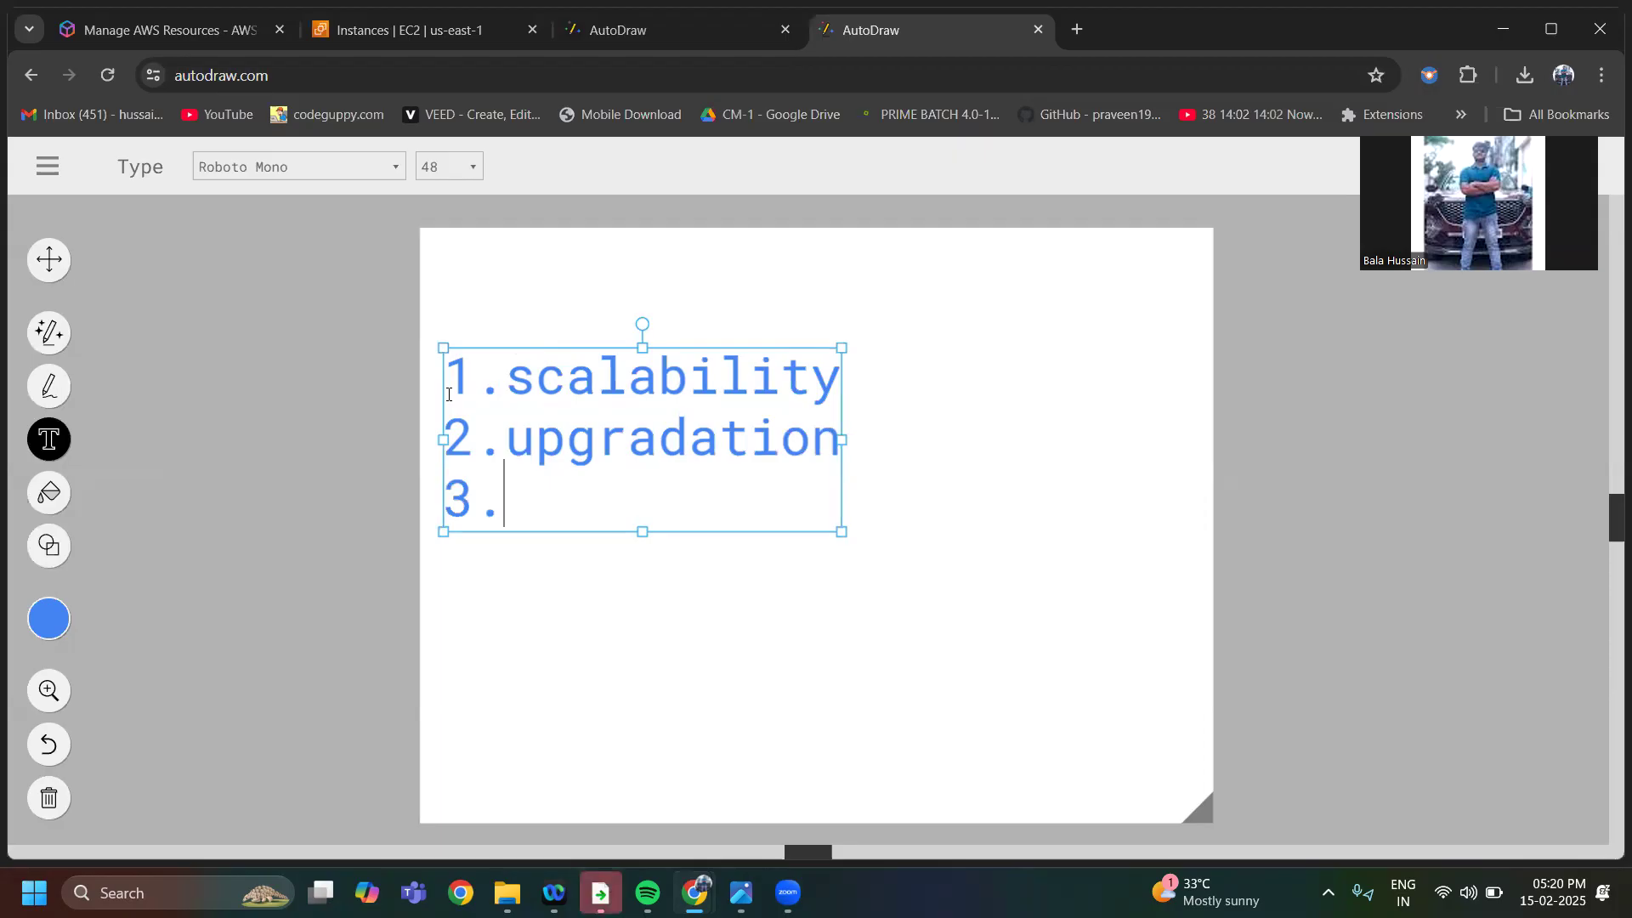
pyautogui.write('security')
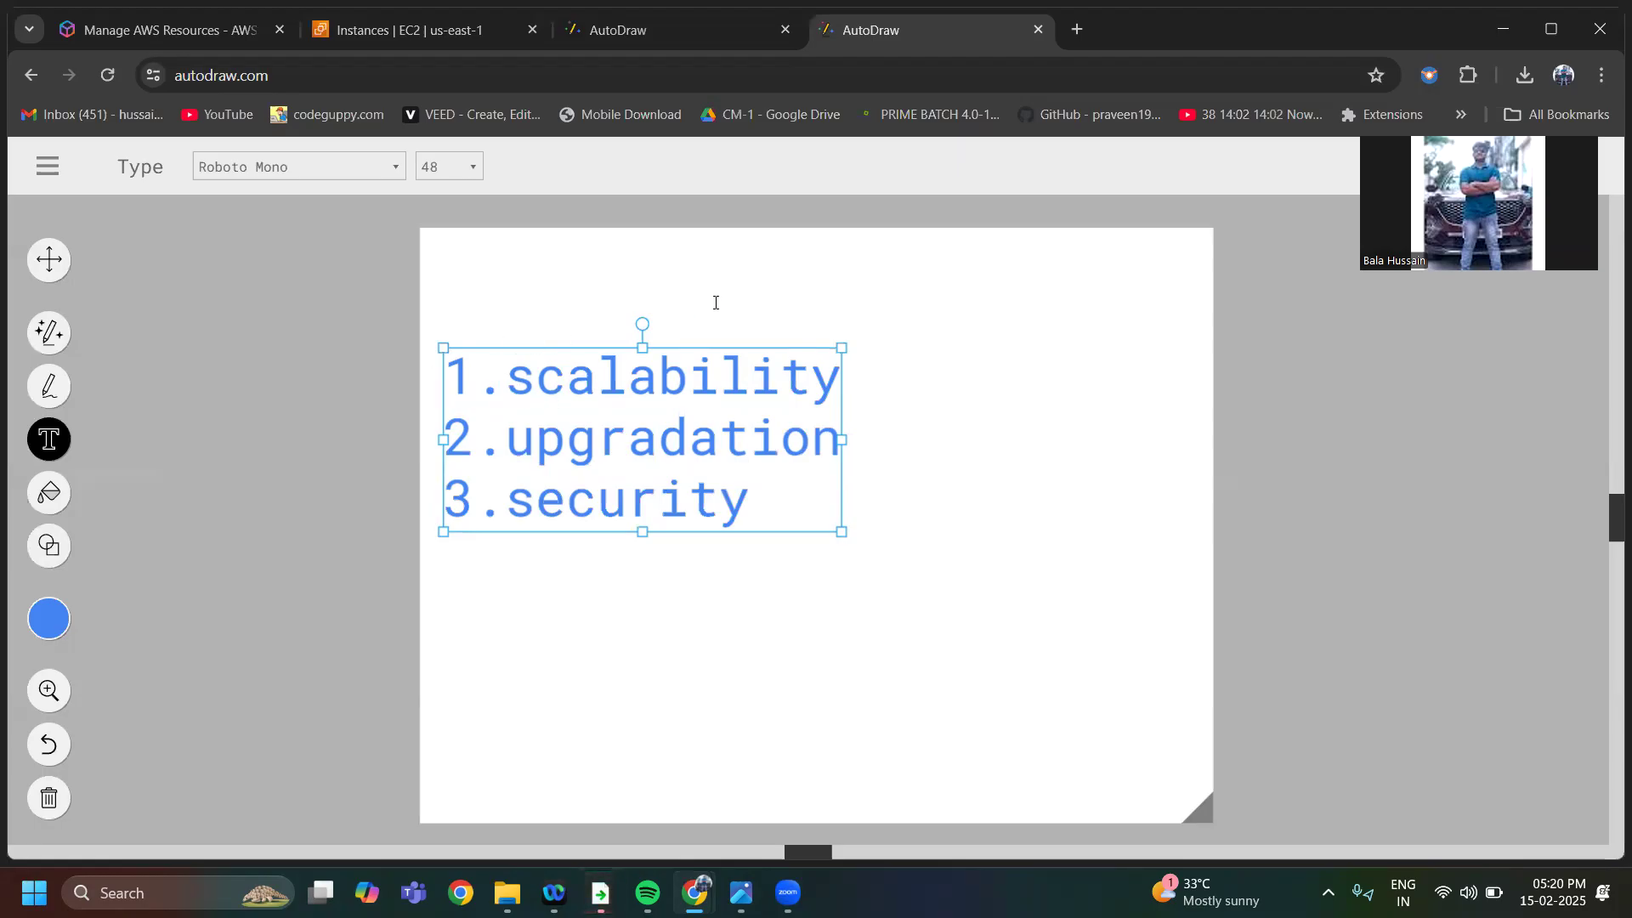
pyautogui.press('Escape')
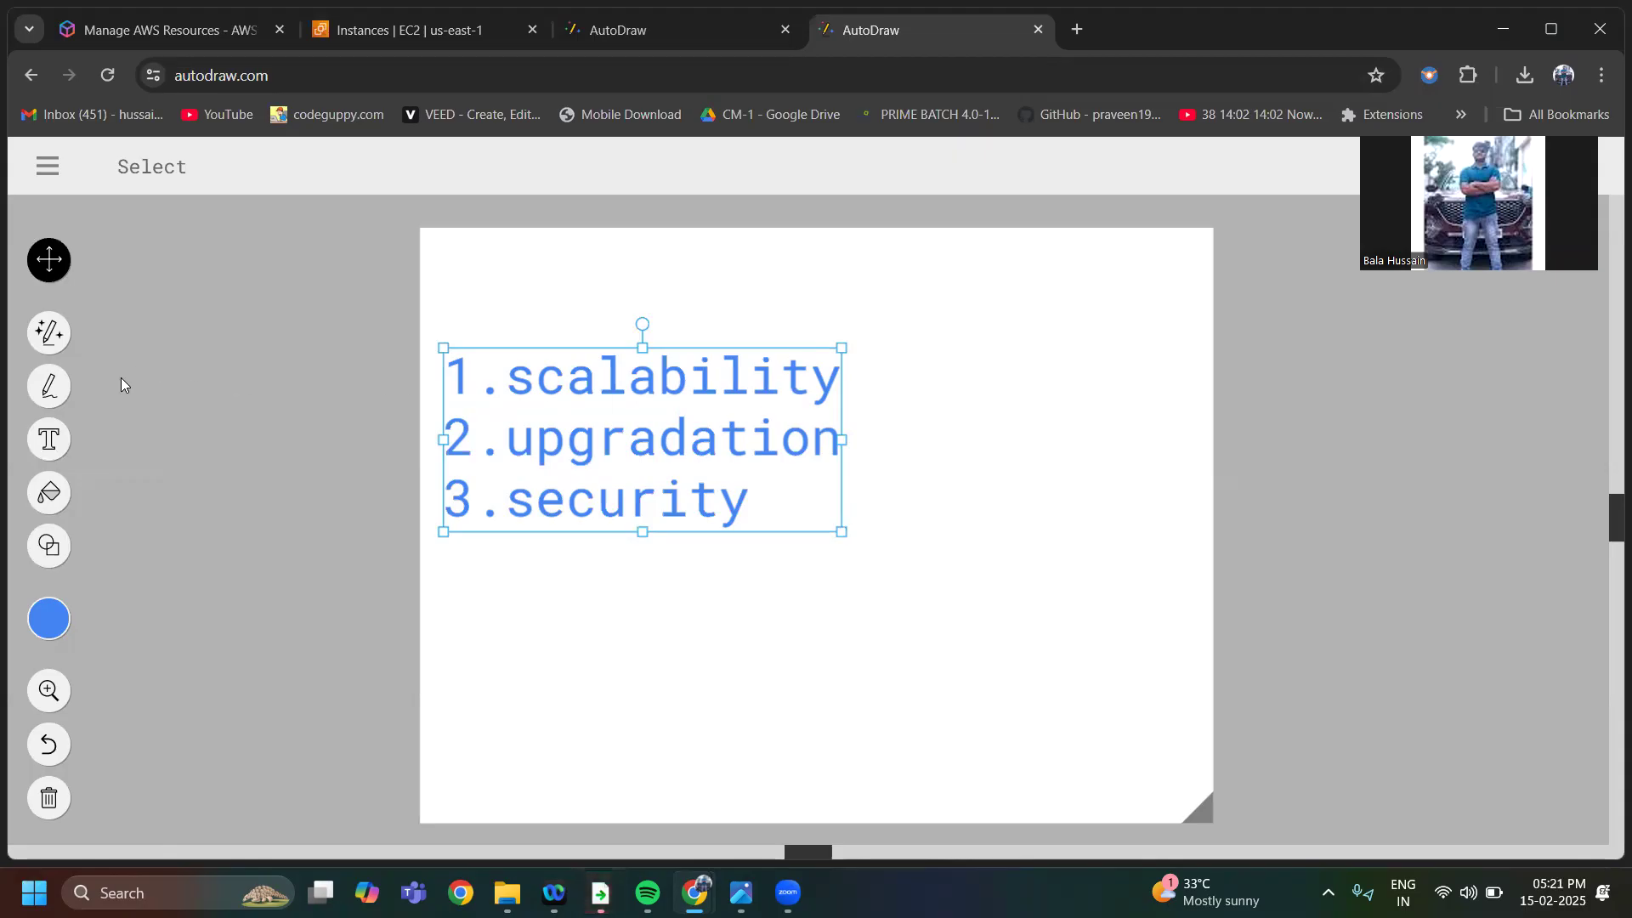
# Sketch an arrow from "1.scalability" to a freehand box at the canvas's upper right, with an arrow leading down from the box
pyautogui.click(47, 385)
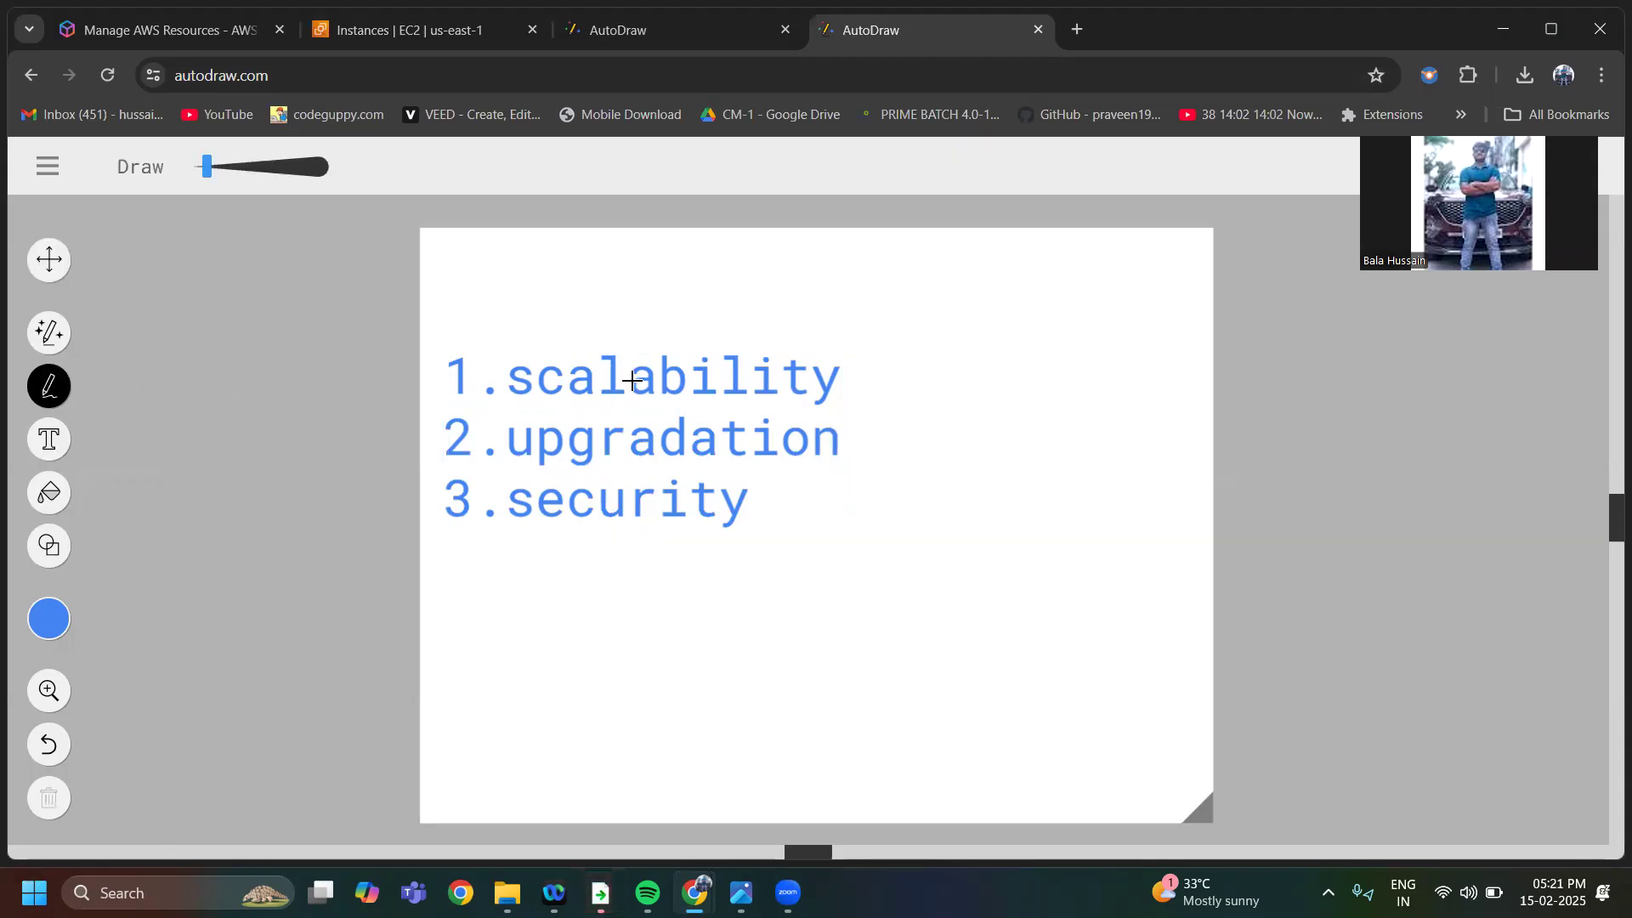
pyautogui.moveTo(830, 396)
pyautogui.mouseDown()
pyautogui.moveTo(875, 328)
pyautogui.moveTo(947, 317)
pyautogui.moveTo(930, 377)
pyautogui.mouseUp()
pyautogui.moveTo(1003, 296)
pyautogui.mouseDown()
pyautogui.moveTo(1095, 274)
pyautogui.moveTo(977, 393)
pyautogui.moveTo(1130, 368)
pyautogui.moveTo(1090, 270)
pyautogui.mouseUp()
pyautogui.moveTo(1017, 373); pyautogui.dragTo(1043, 495)
pyautogui.moveTo(1057, 440)
pyautogui.mouseDown()
pyautogui.moveTo(1044, 496)
pyautogui.moveTo(1091, 502)
pyautogui.mouseUp()
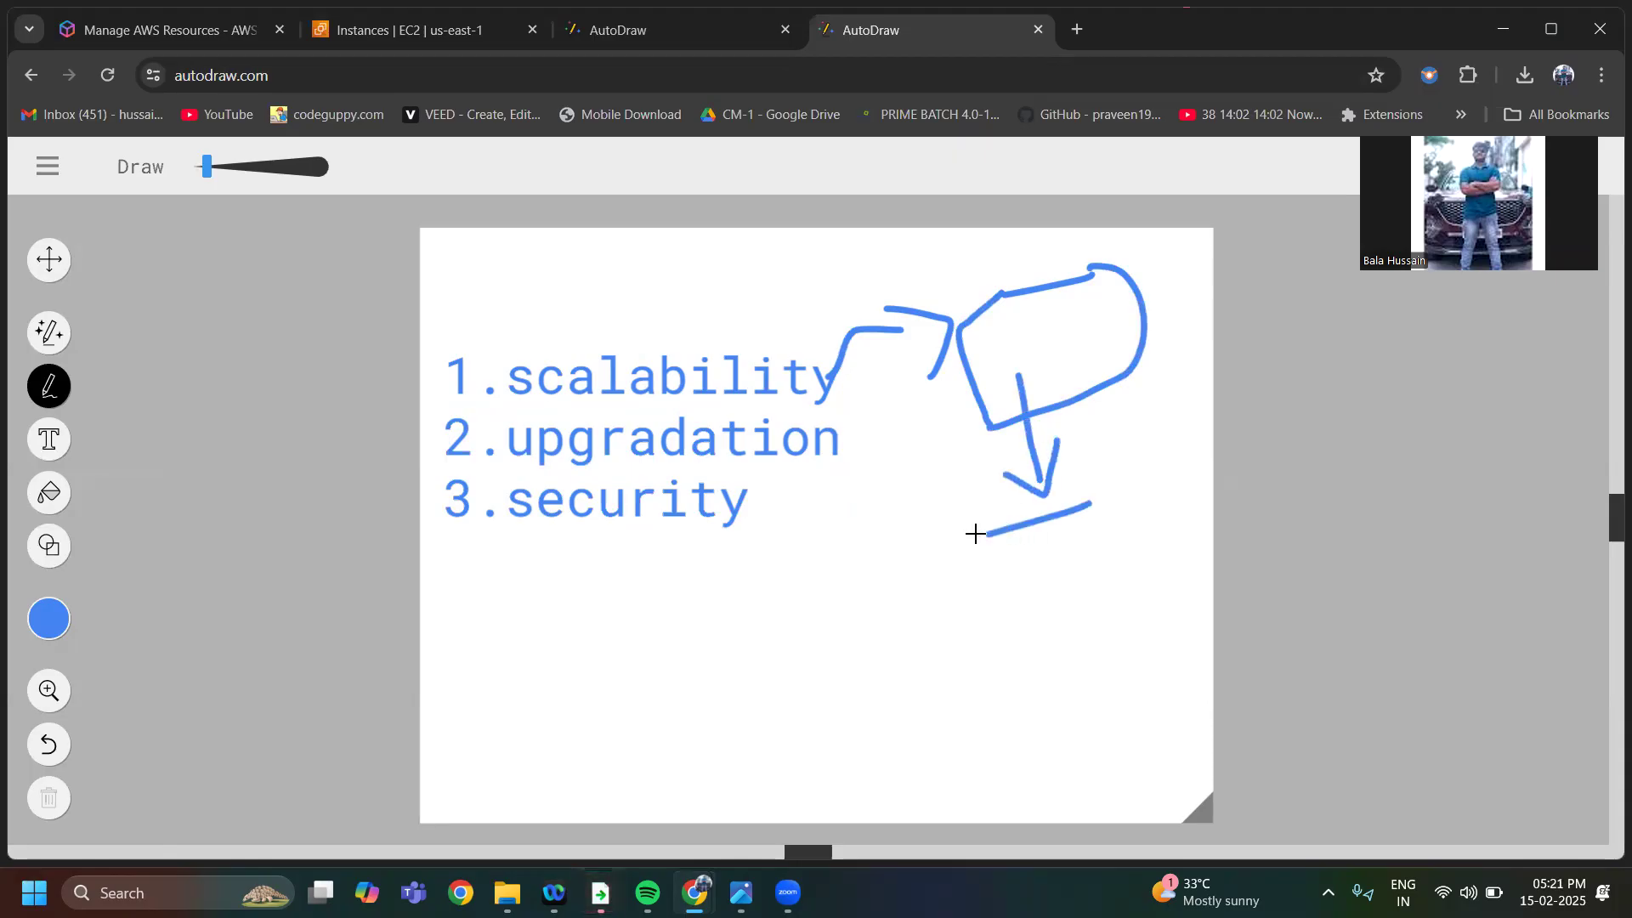
# Sketch a second box below the first, with two long arrows into its left side and a curved double-headed arrow up towards the first box
pyautogui.moveTo(987, 537)
pyautogui.mouseDown()
pyautogui.moveTo(1176, 612)
pyautogui.moveTo(1088, 481)
pyautogui.moveTo(1062, 516)
pyautogui.mouseUp()
pyautogui.moveTo(781, 643)
pyautogui.mouseDown()
pyautogui.moveTo(1003, 613)
pyautogui.moveTo(1008, 654)
pyautogui.mouseUp()
pyautogui.moveTo(743, 662)
pyautogui.mouseDown()
pyautogui.moveTo(758, 620)
pyautogui.moveTo(1007, 589)
pyautogui.moveTo(986, 610)
pyautogui.moveTo(1002, 619)
pyautogui.mouseUp()
pyautogui.moveTo(979, 540); pyautogui.dragTo(1126, 501)
pyautogui.moveTo(977, 592)
pyautogui.mouseDown()
pyautogui.moveTo(936, 477)
pyautogui.moveTo(943, 401)
pyautogui.moveTo(907, 416)
pyautogui.moveTo(954, 466)
pyautogui.mouseUp()
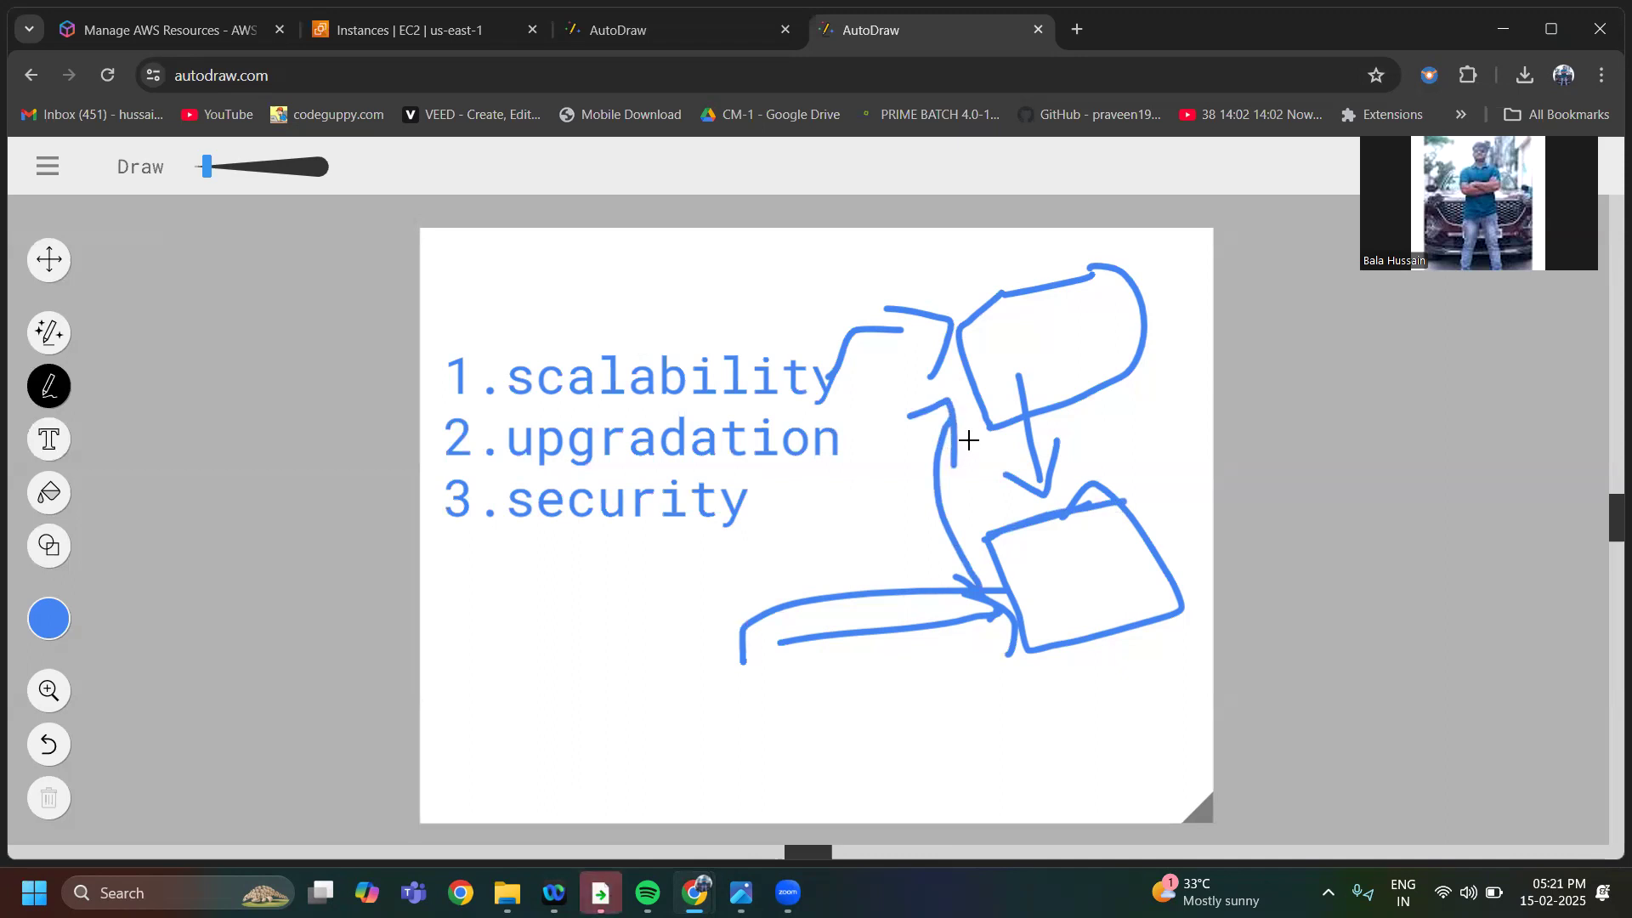
# Retrace the top box and sketch a third box at the lower right, with a long curved arrow from the top box and a short arrow into it
pyautogui.moveTo(969, 329)
pyautogui.mouseDown()
pyautogui.moveTo(1093, 277)
pyautogui.moveTo(1122, 292)
pyautogui.moveTo(1150, 359)
pyautogui.moveTo(979, 417)
pyautogui.mouseUp()
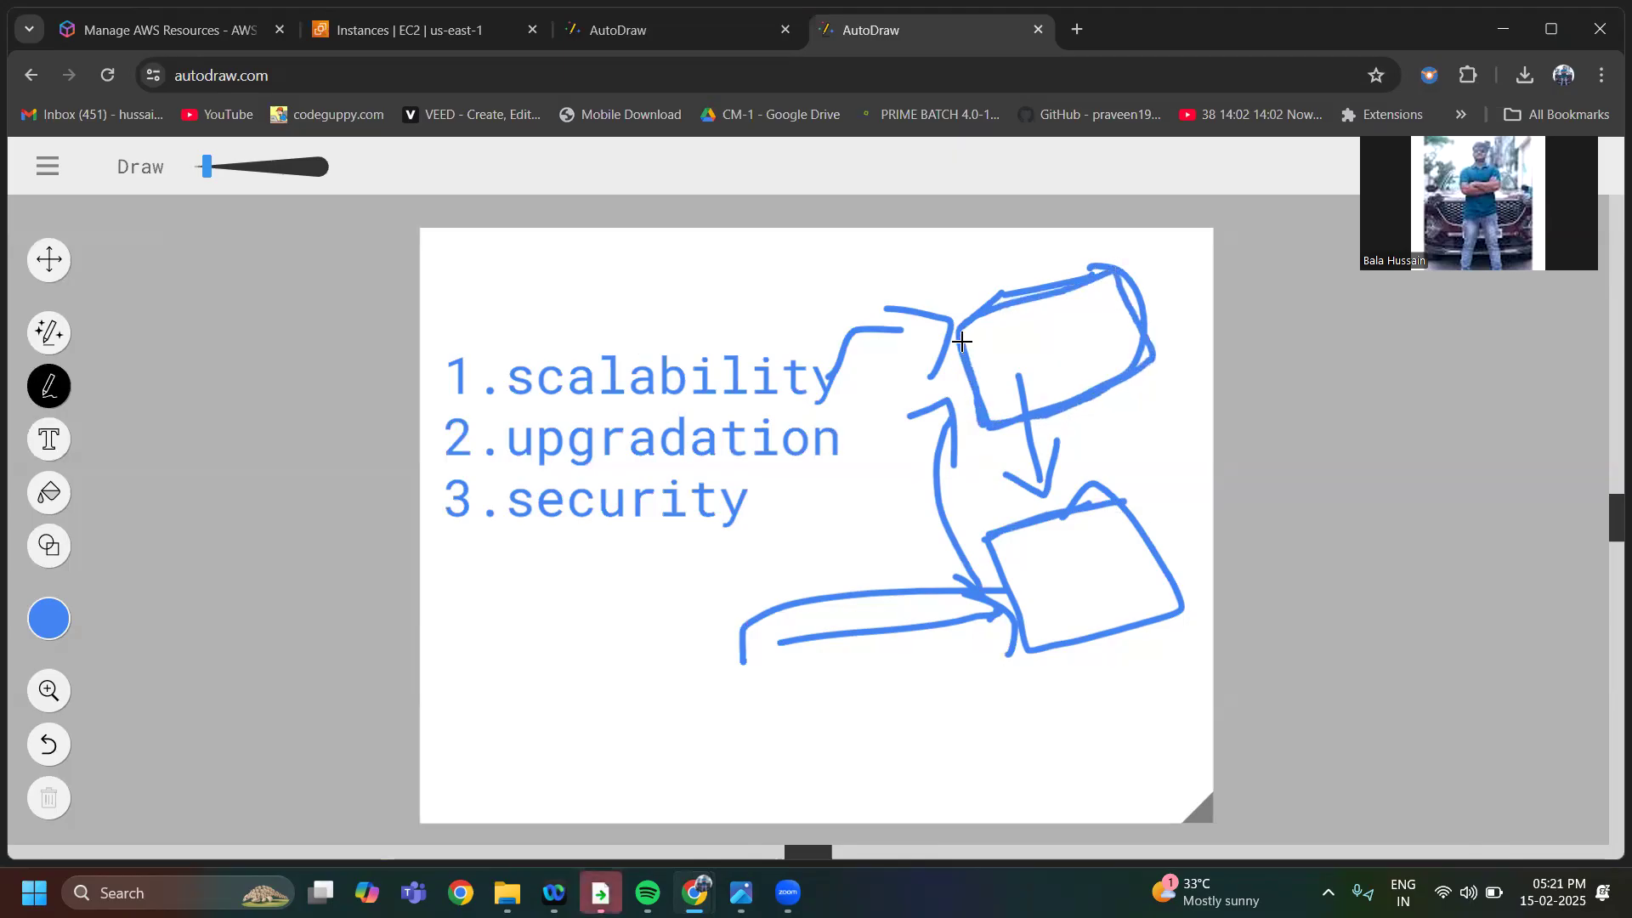
pyautogui.moveTo(1007, 371)
pyautogui.mouseDown()
pyautogui.moveTo(967, 505)
pyautogui.moveTo(1028, 751)
pyautogui.moveTo(1028, 729)
pyautogui.mouseUp()
pyautogui.moveTo(1138, 669)
pyautogui.mouseDown()
pyautogui.moveTo(1024, 714)
pyautogui.moveTo(1068, 796)
pyautogui.moveTo(1202, 757)
pyautogui.moveTo(1139, 664)
pyautogui.mouseUp()
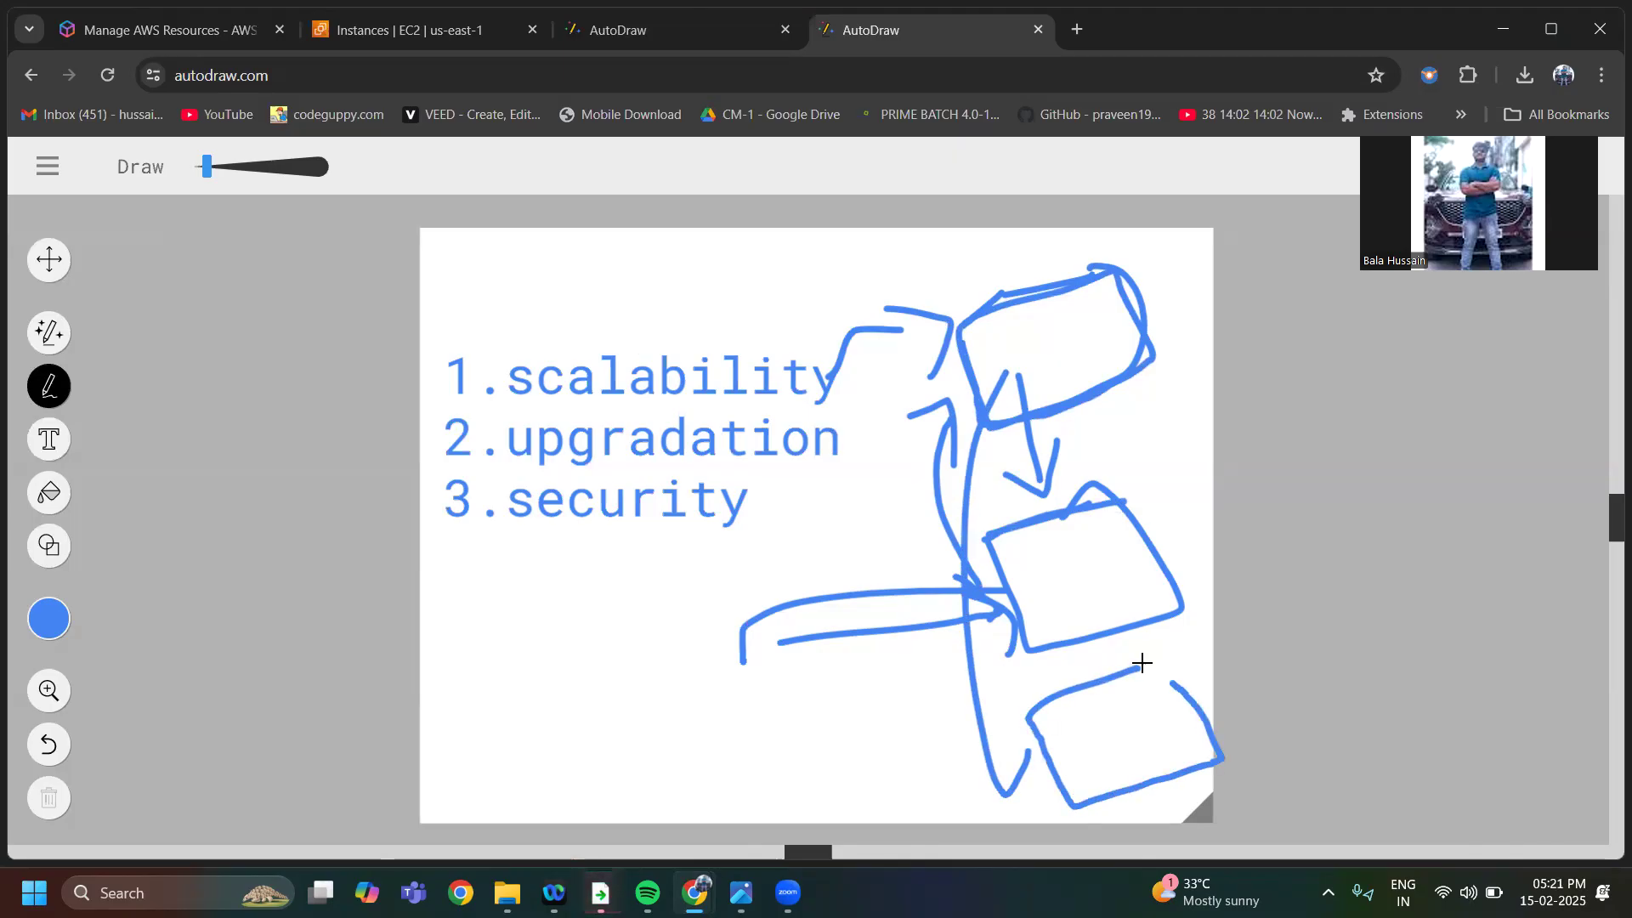
pyautogui.moveTo(899, 729)
pyautogui.mouseDown()
pyautogui.moveTo(1024, 729)
pyautogui.moveTo(1103, 706)
pyautogui.moveTo(1081, 740)
pyautogui.mouseUp()
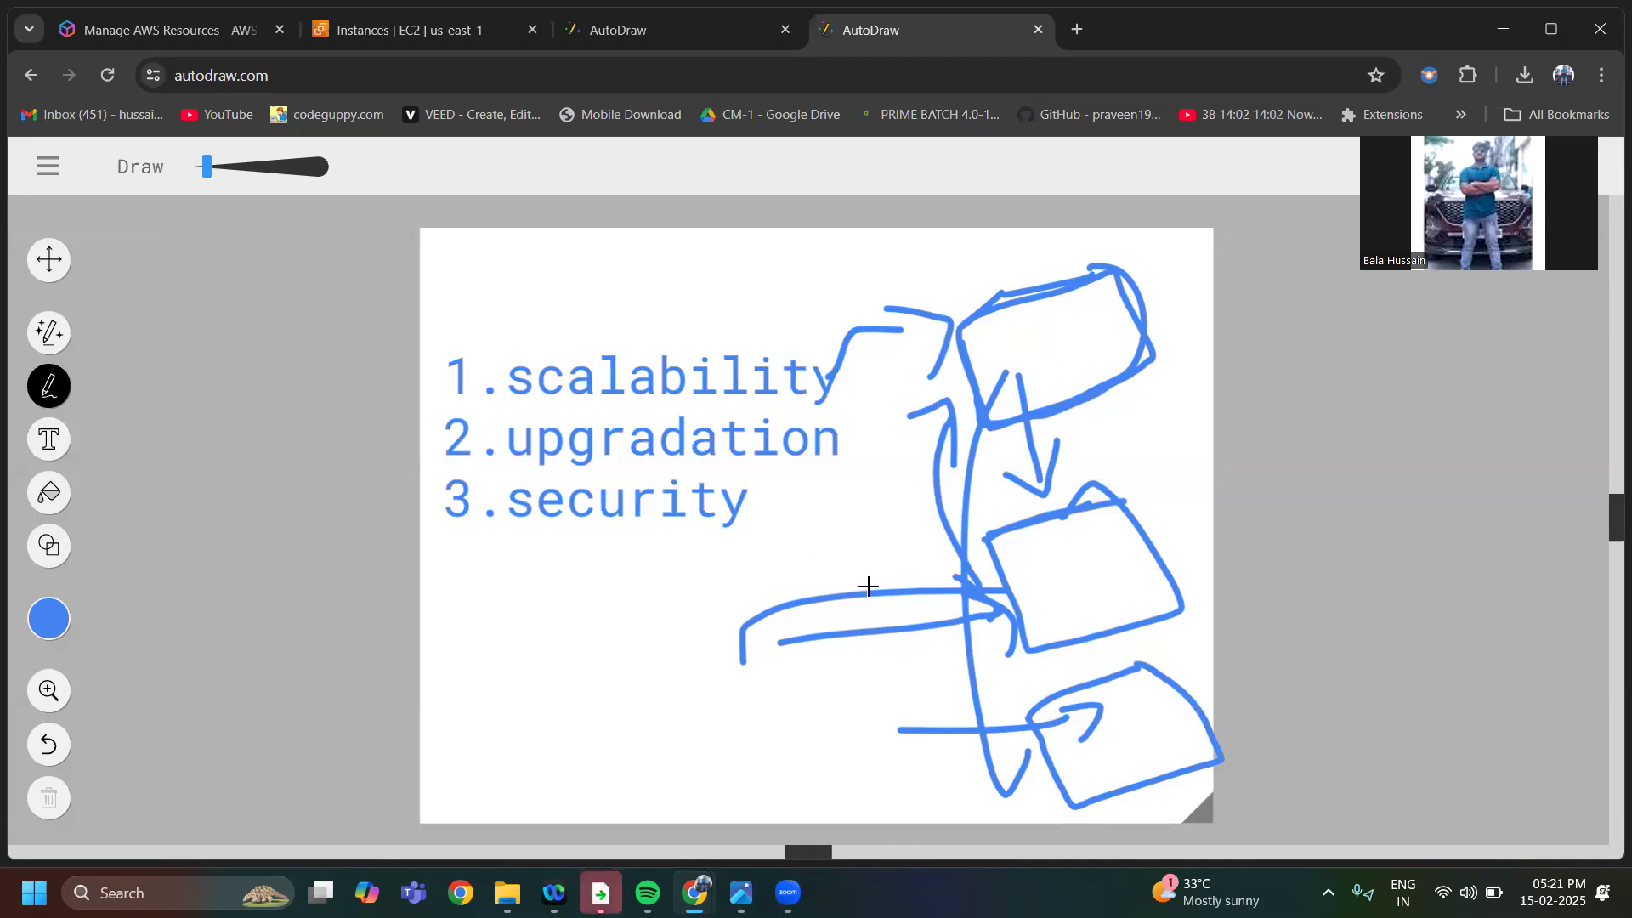
# Sketch two boxes in the canvas's lower left area, with an arrow pointing into the lower one
pyautogui.moveTo(459, 630); pyautogui.dragTo(574, 595)
pyautogui.moveTo(460, 632)
pyautogui.mouseDown()
pyautogui.moveTo(498, 717)
pyautogui.moveTo(626, 626)
pyautogui.moveTo(588, 583)
pyautogui.moveTo(522, 601)
pyautogui.mouseUp()
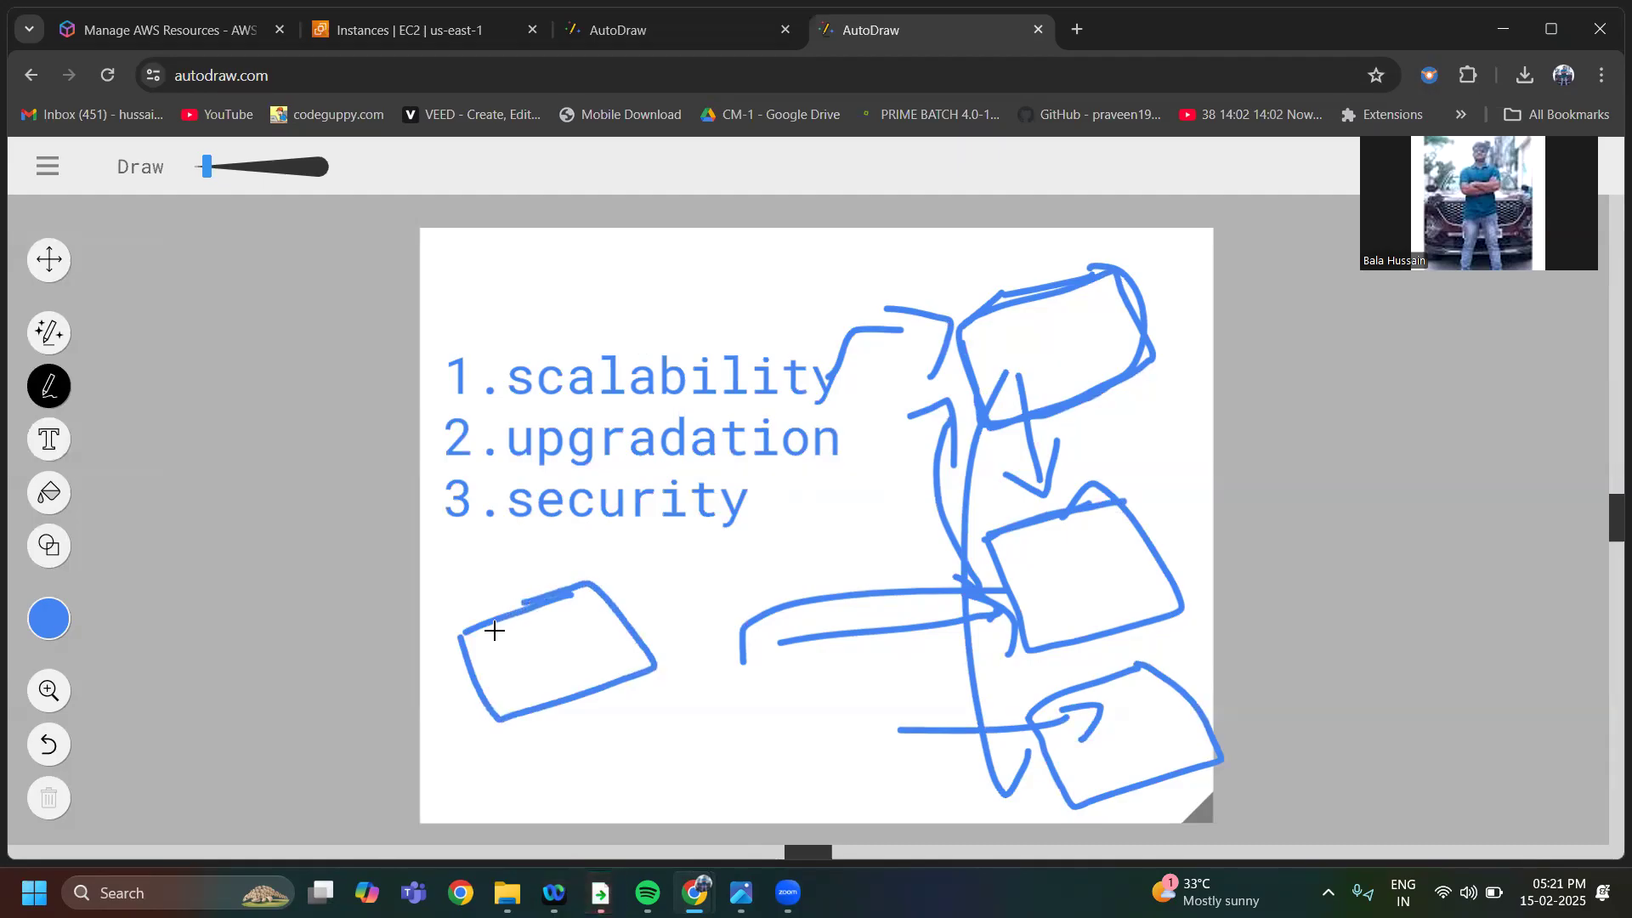
pyautogui.moveTo(584, 735); pyautogui.dragTo(817, 677)
pyautogui.moveTo(595, 740)
pyautogui.mouseDown()
pyautogui.moveTo(623, 798)
pyautogui.moveTo(816, 772)
pyautogui.moveTo(818, 678)
pyautogui.mouseUp()
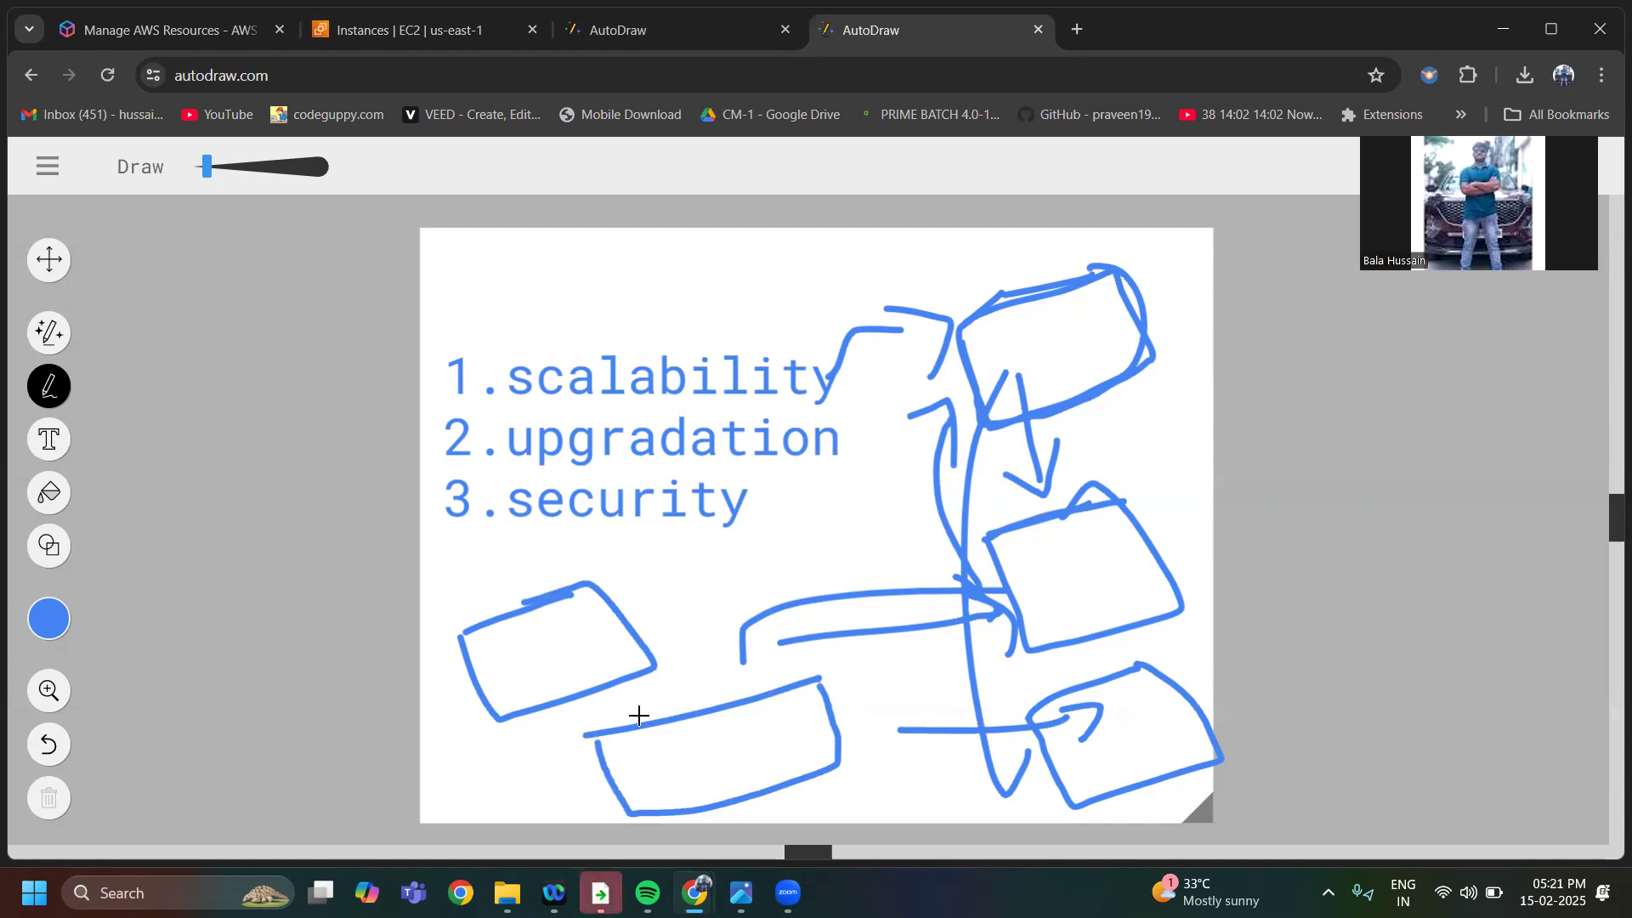
pyautogui.moveTo(504, 764)
pyautogui.mouseDown()
pyautogui.moveTo(661, 769)
pyautogui.moveTo(650, 789)
pyautogui.mouseUp()
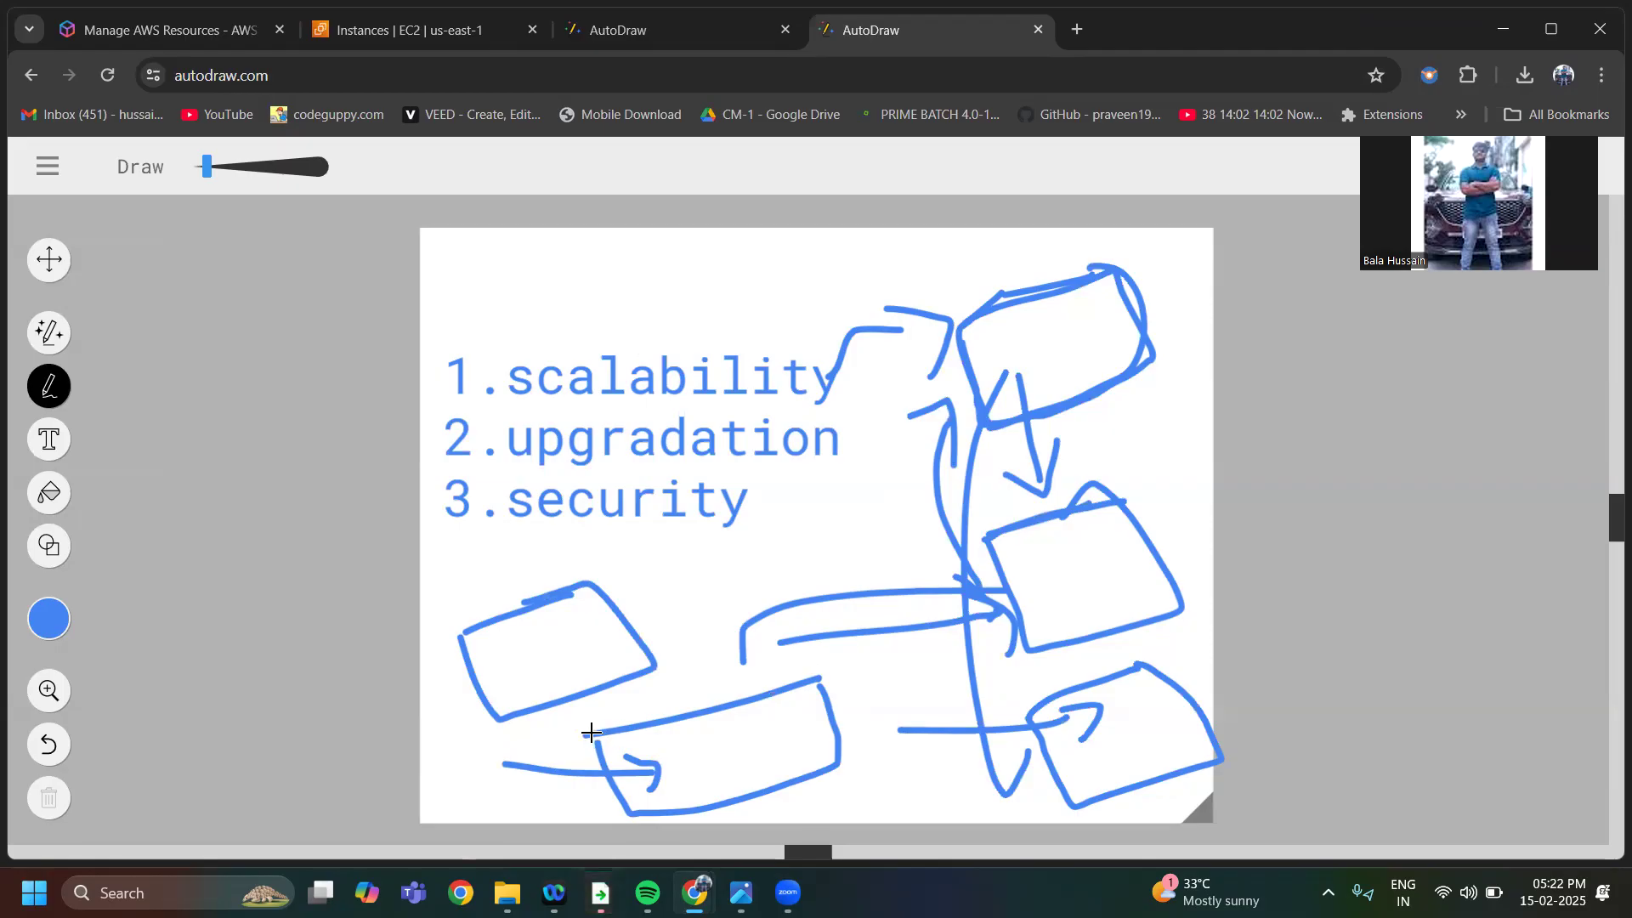
pyautogui.moveTo(592, 732); pyautogui.dragTo(617, 797)
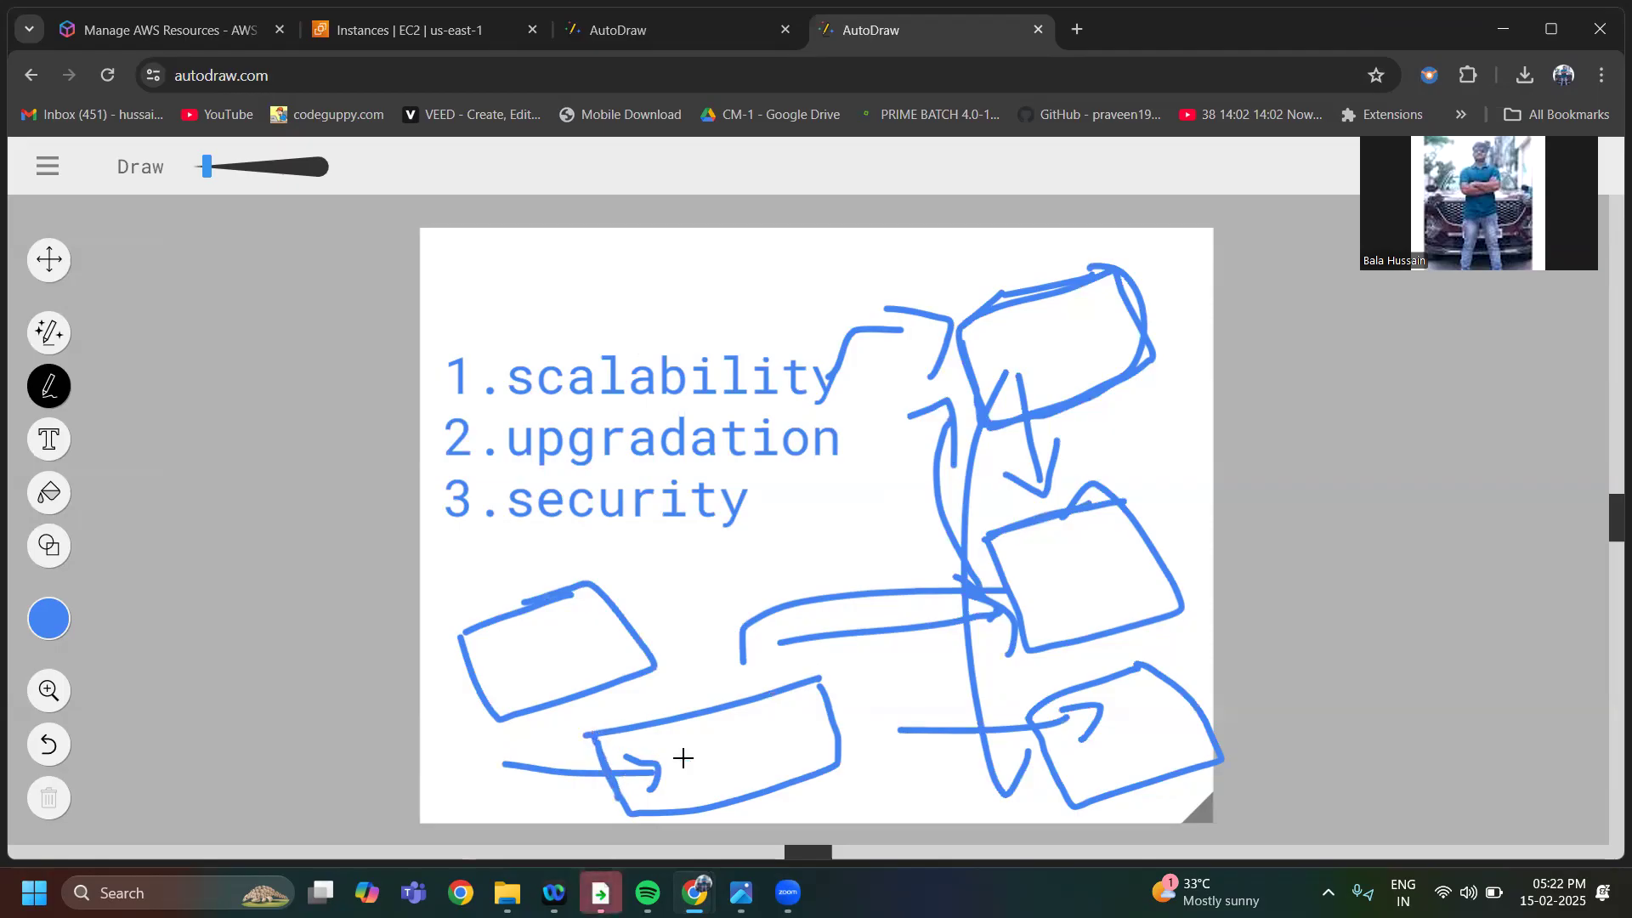
# Sketch another freehand box just below "3.security"
pyautogui.moveTo(646, 585); pyautogui.dragTo(766, 540)
pyautogui.click(645, 595)
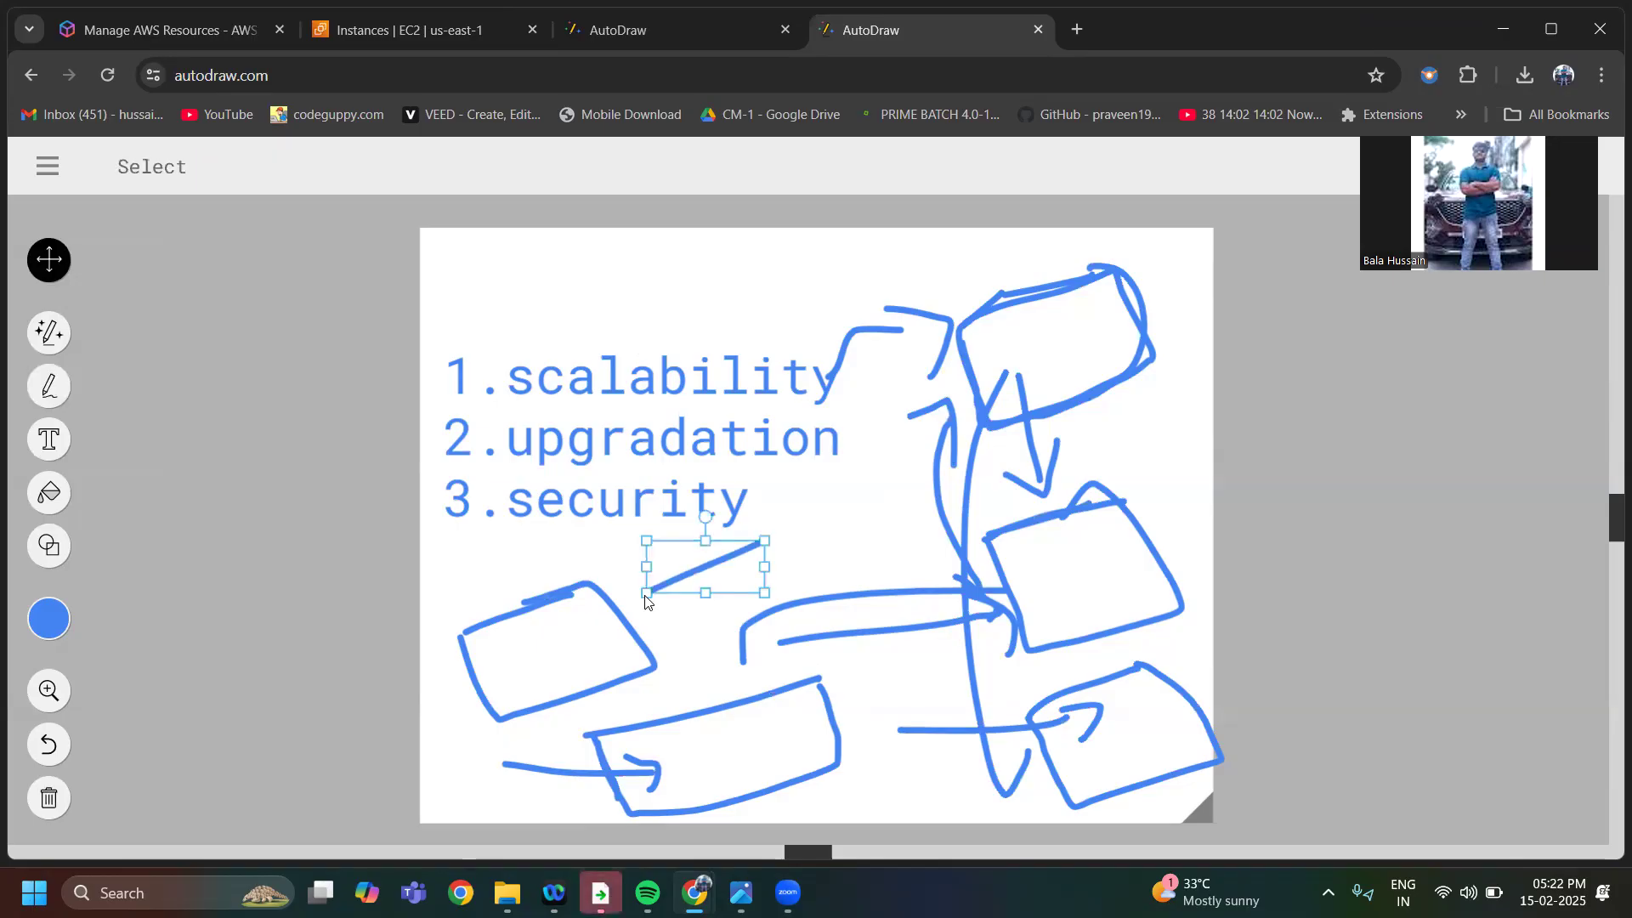
pyautogui.click(49, 385)
pyautogui.moveTo(645, 592)
pyautogui.mouseDown()
pyautogui.moveTo(666, 615)
pyautogui.moveTo(844, 593)
pyautogui.moveTo(731, 548)
pyautogui.moveTo(695, 564)
pyautogui.mouseUp()
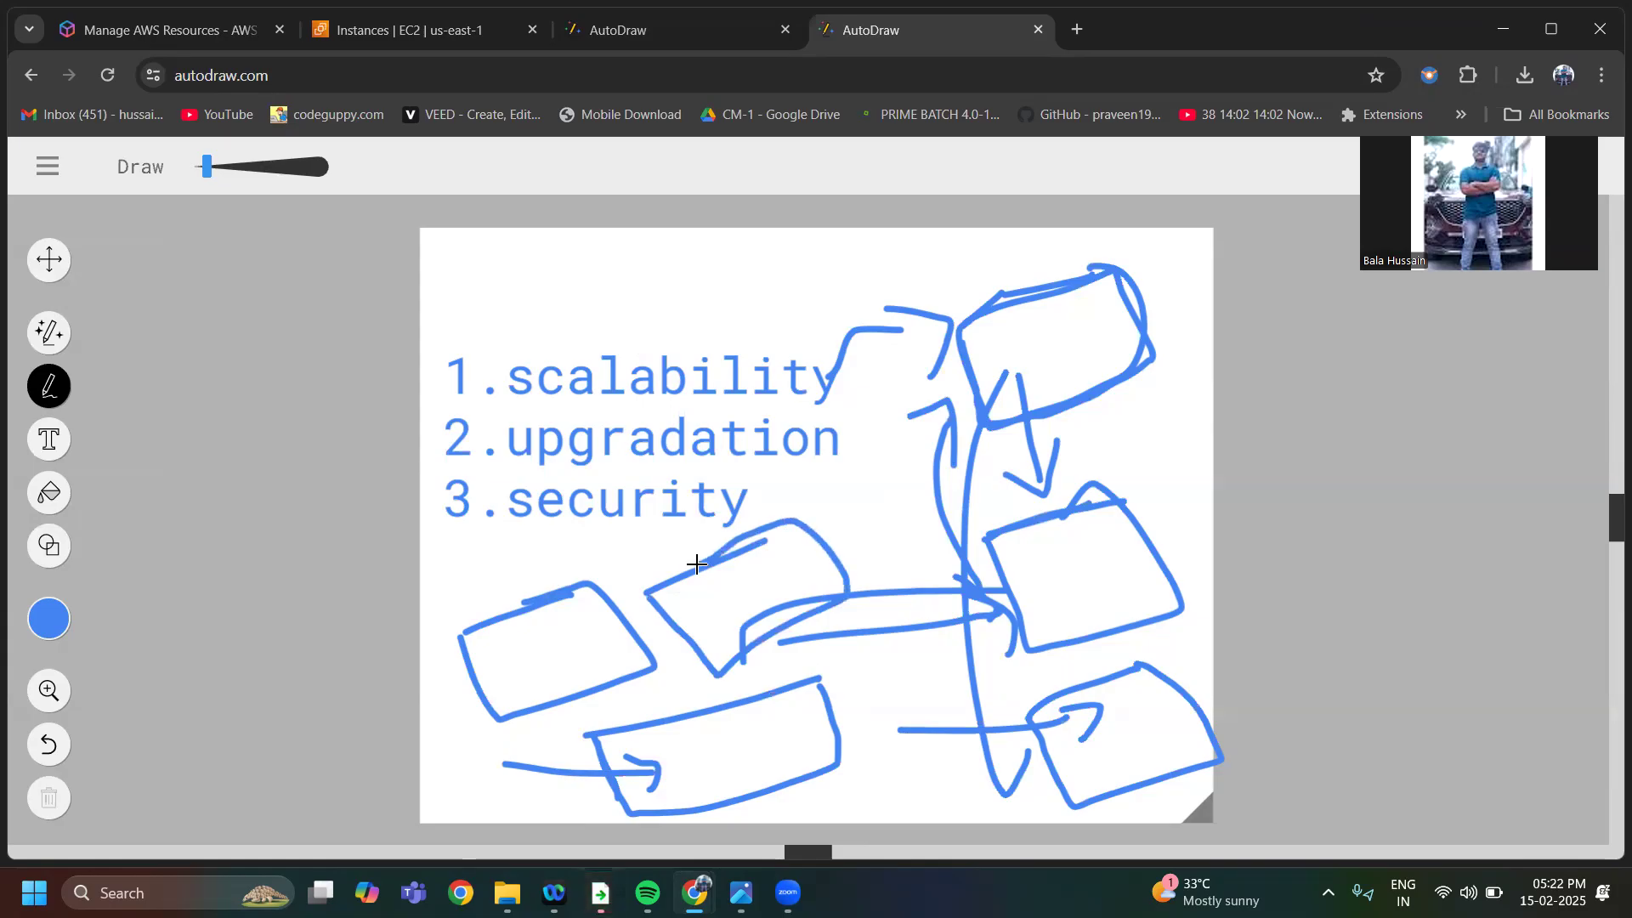
# Tick "2.upgradation", draw an arrow up towards the top right box, and handwrite "W" inside that box
pyautogui.moveTo(469, 447); pyautogui.dragTo(515, 413)
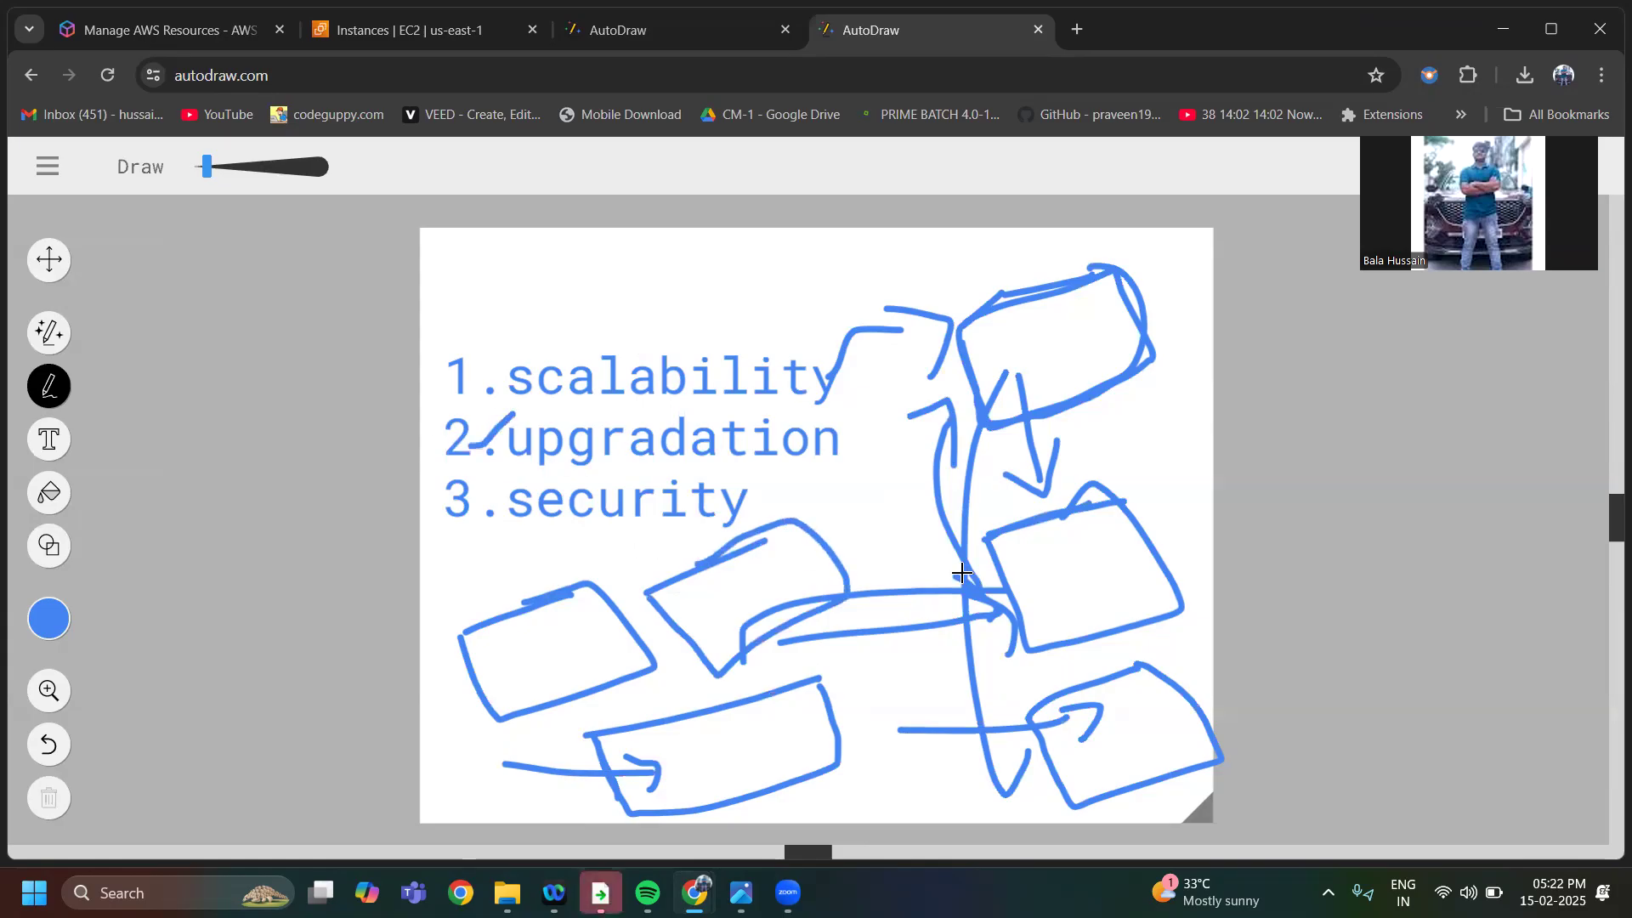
pyautogui.moveTo(899, 491)
pyautogui.mouseDown()
pyautogui.moveTo(908, 415)
pyautogui.moveTo(950, 352)
pyautogui.moveTo(956, 419)
pyautogui.mouseUp()
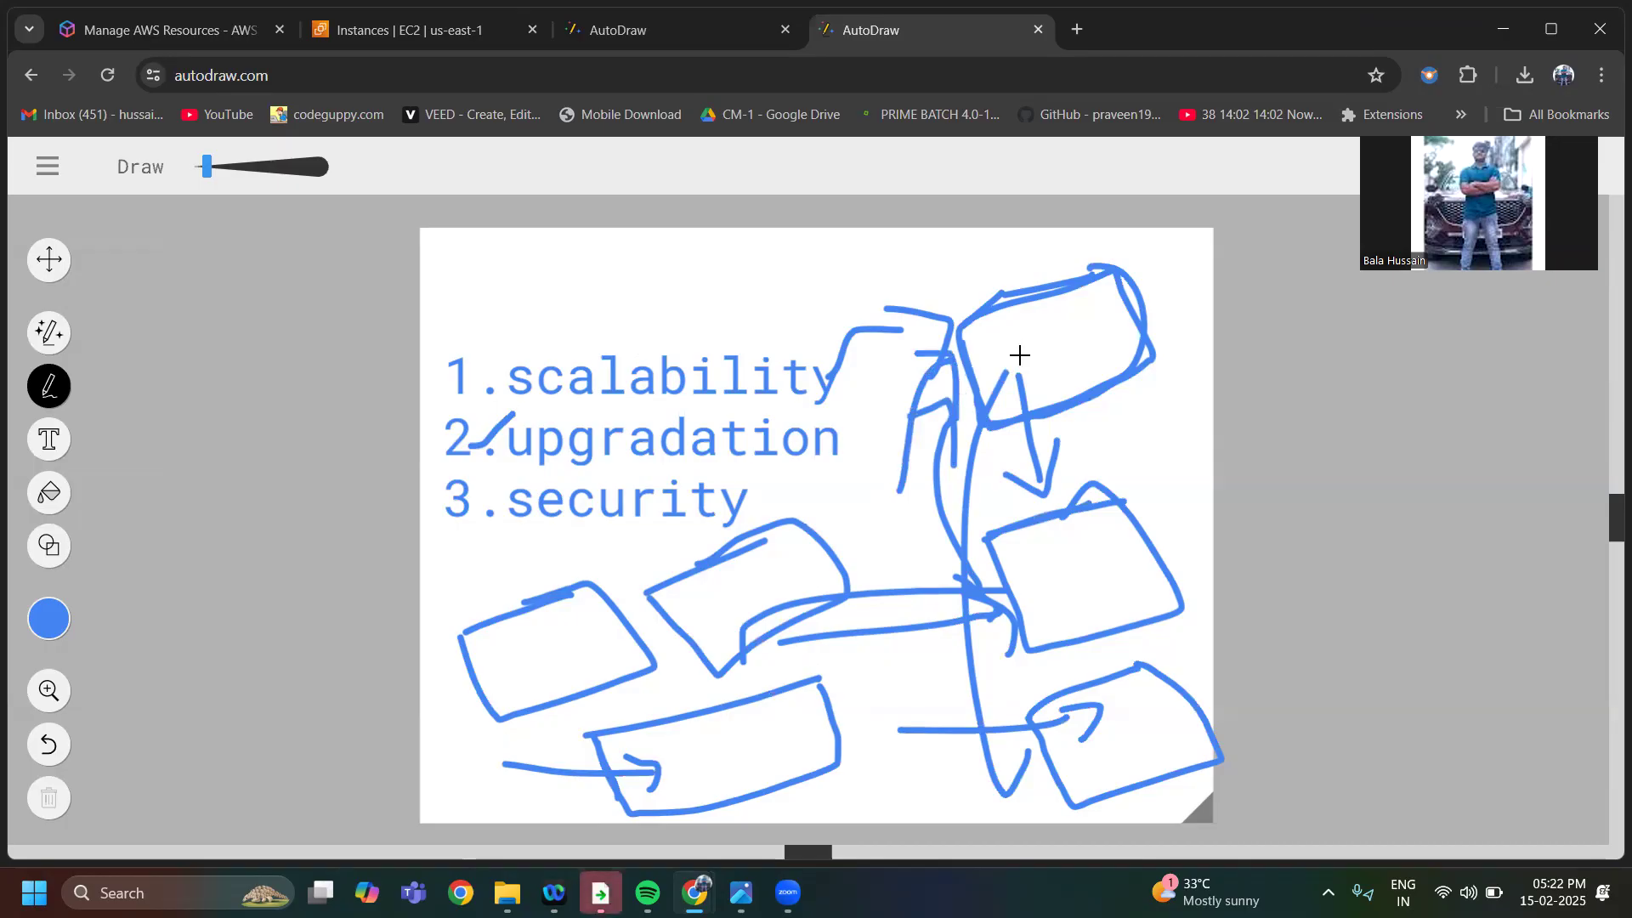
pyautogui.moveTo(993, 340)
pyautogui.mouseDown()
pyautogui.moveTo(1044, 340)
pyautogui.moveTo(1054, 323)
pyautogui.mouseUp()
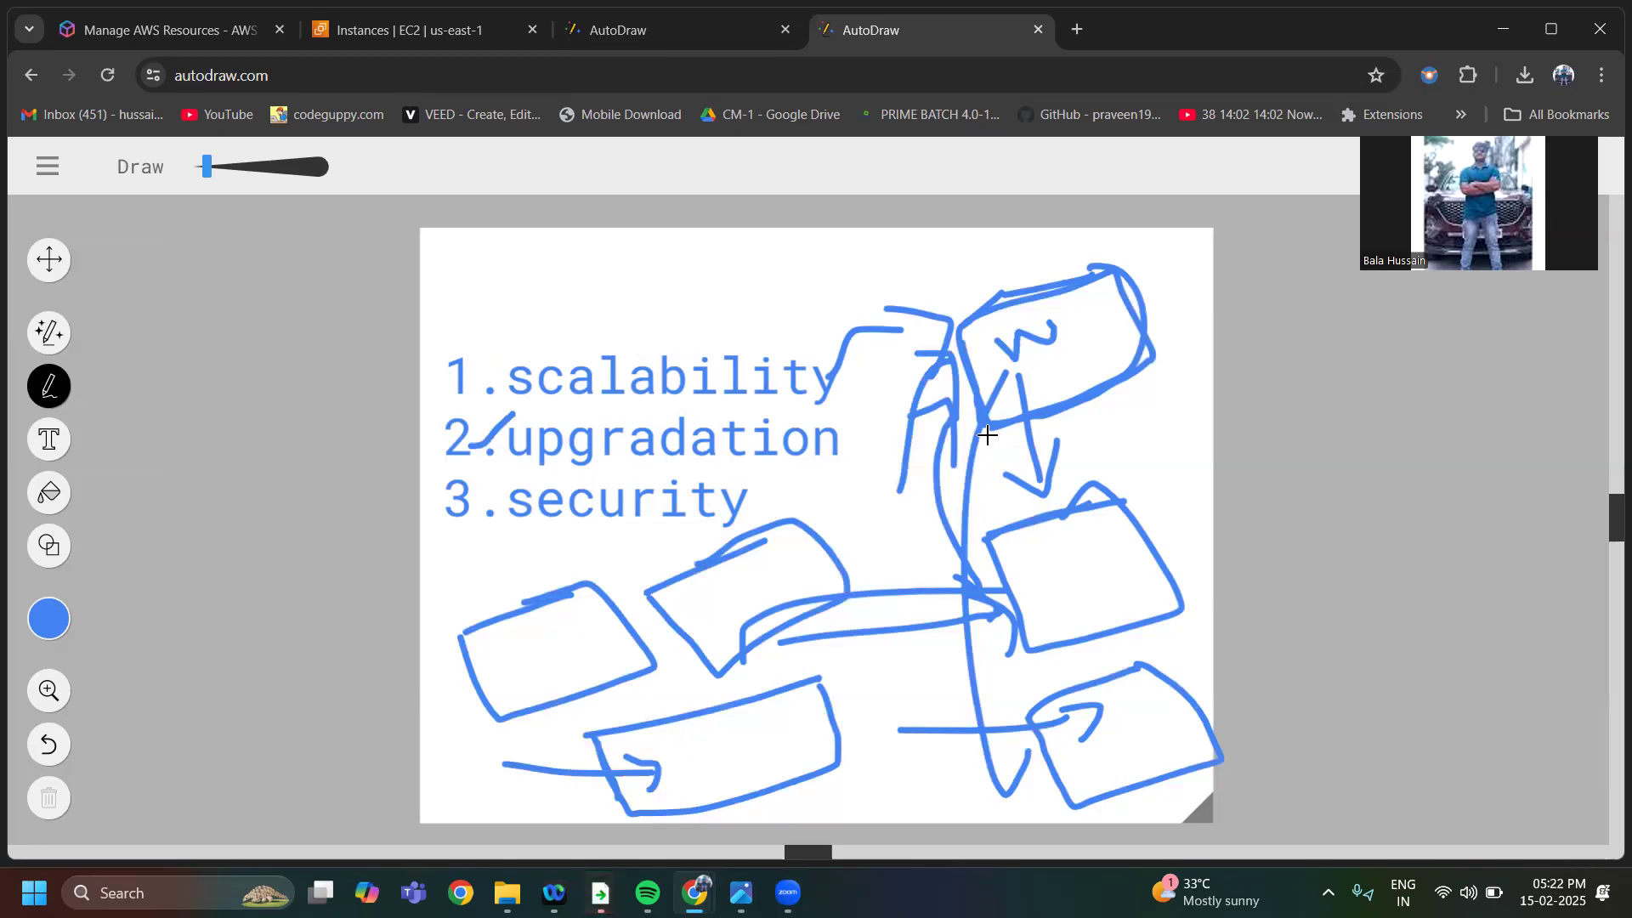
# Draw arrows up to the "W", from "3.security" towards the top box, and into the middle right box
pyautogui.moveTo(956, 454)
pyautogui.mouseDown()
pyautogui.moveTo(992, 369)
pyautogui.moveTo(1010, 378)
pyautogui.moveTo(987, 406)
pyautogui.mouseUp()
pyautogui.moveTo(747, 521)
pyautogui.mouseDown()
pyautogui.moveTo(929, 419)
pyautogui.moveTo(924, 456)
pyautogui.mouseUp()
pyautogui.moveTo(608, 530)
pyautogui.mouseDown()
pyautogui.moveTo(648, 564)
pyautogui.moveTo(890, 500)
pyautogui.moveTo(899, 530)
pyautogui.mouseUp()
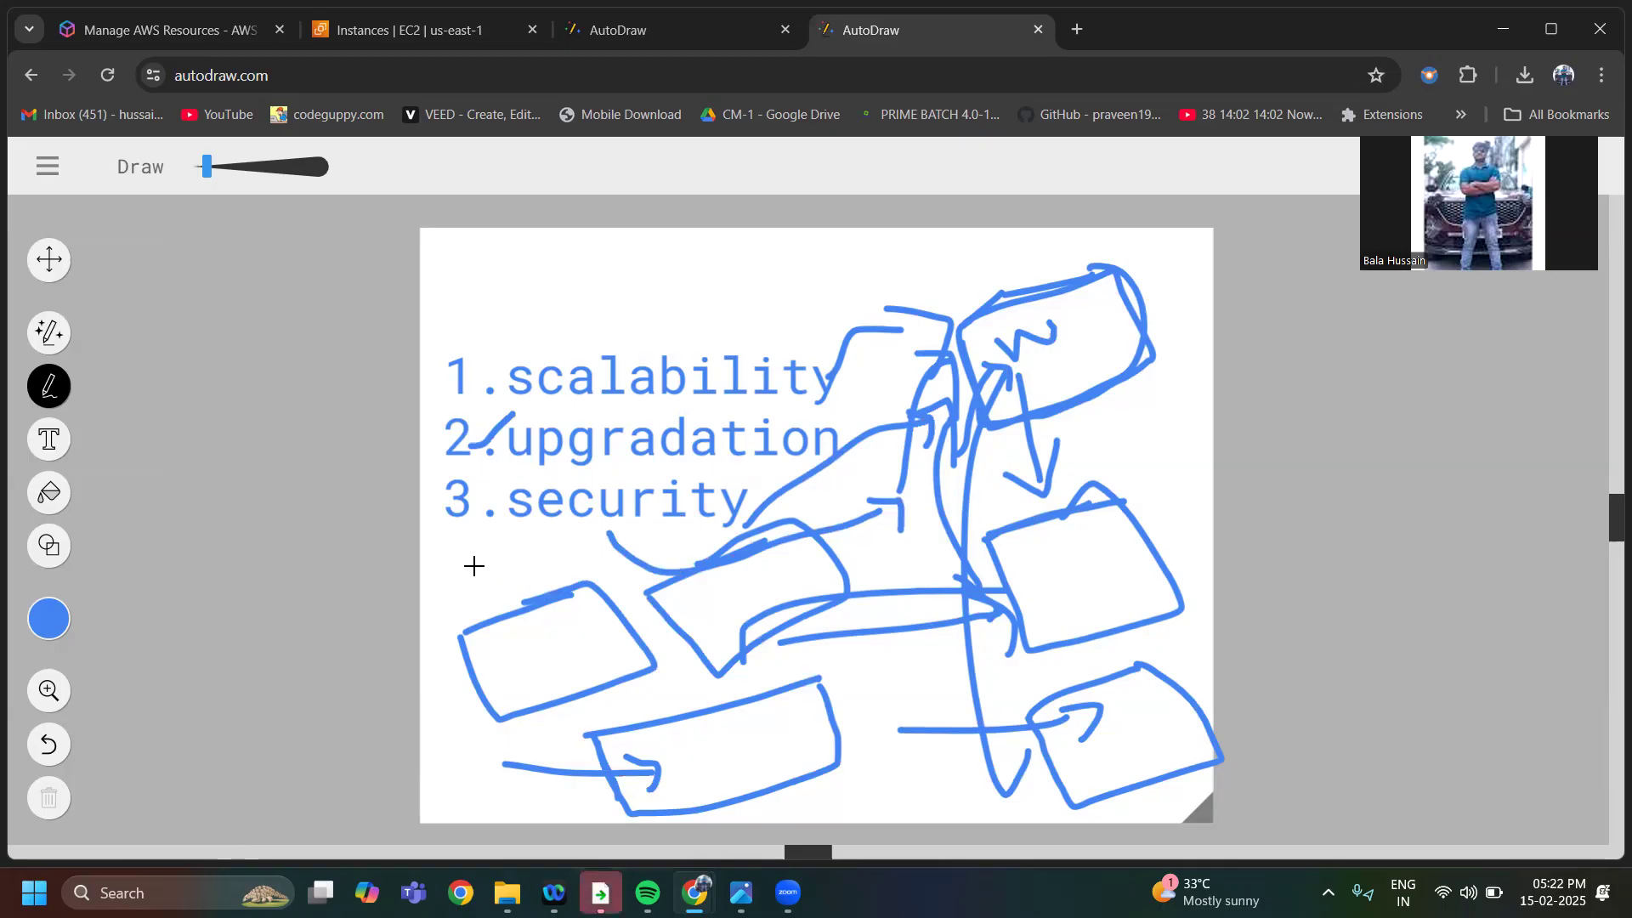
pyautogui.moveTo(802, 655)
pyautogui.mouseDown()
pyautogui.moveTo(988, 571)
pyautogui.moveTo(977, 624)
pyautogui.moveTo(944, 582)
pyautogui.mouseUp()
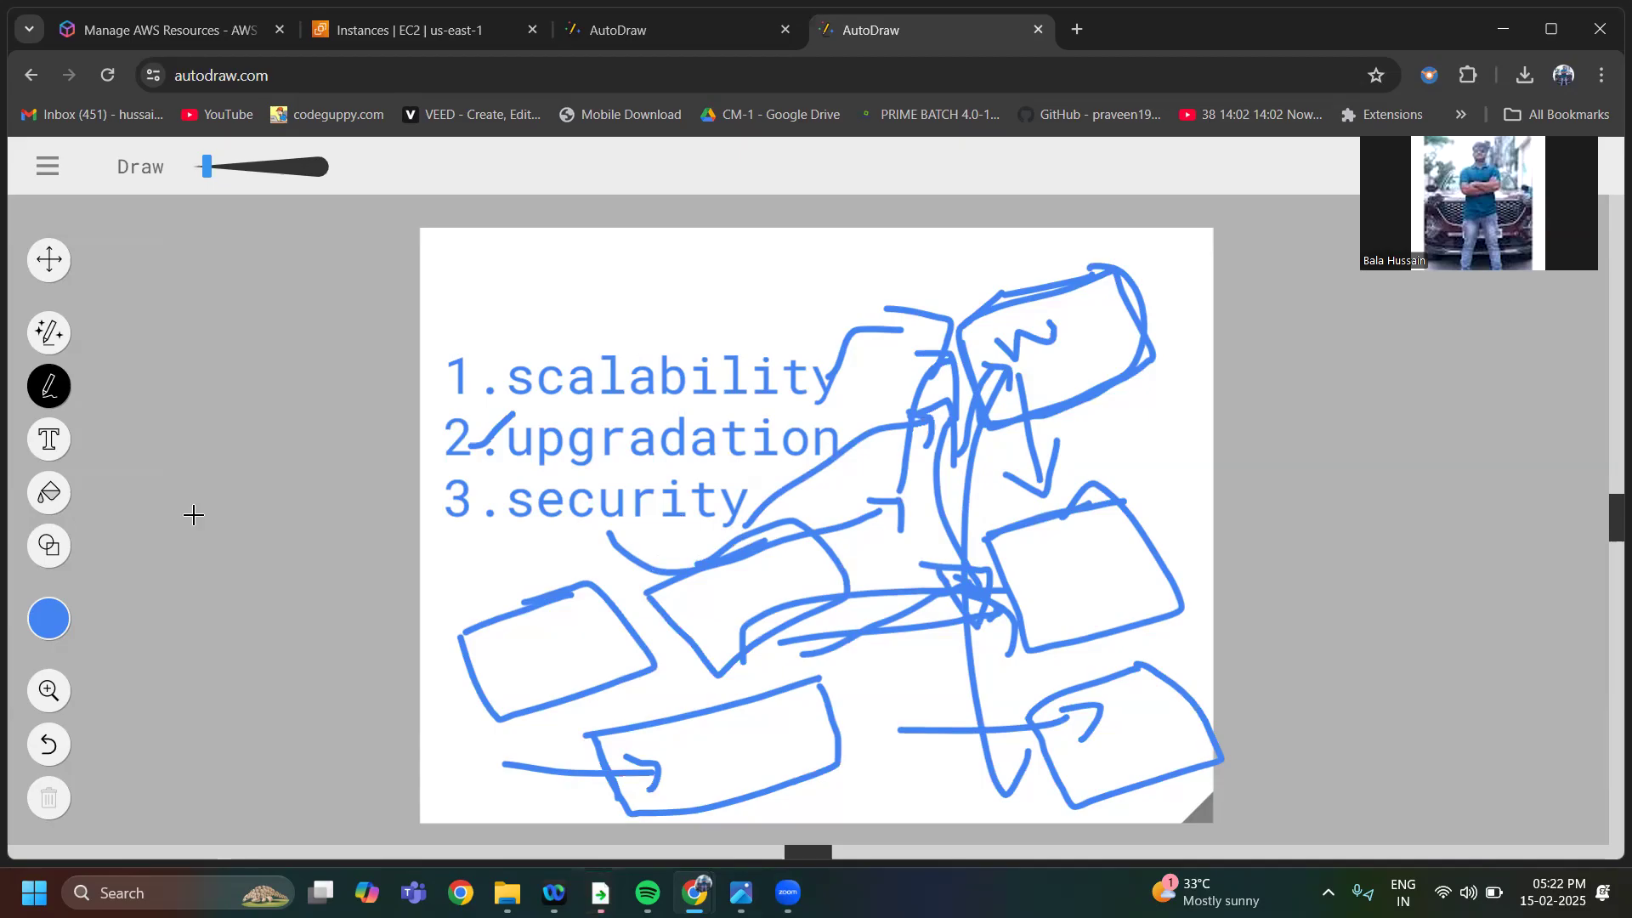
# Start over with a new blank canvas
pyautogui.click(56, 167)
pyautogui.click(88, 279)
pyautogui.moveTo(436, 372); pyautogui.dragTo(496, 357)
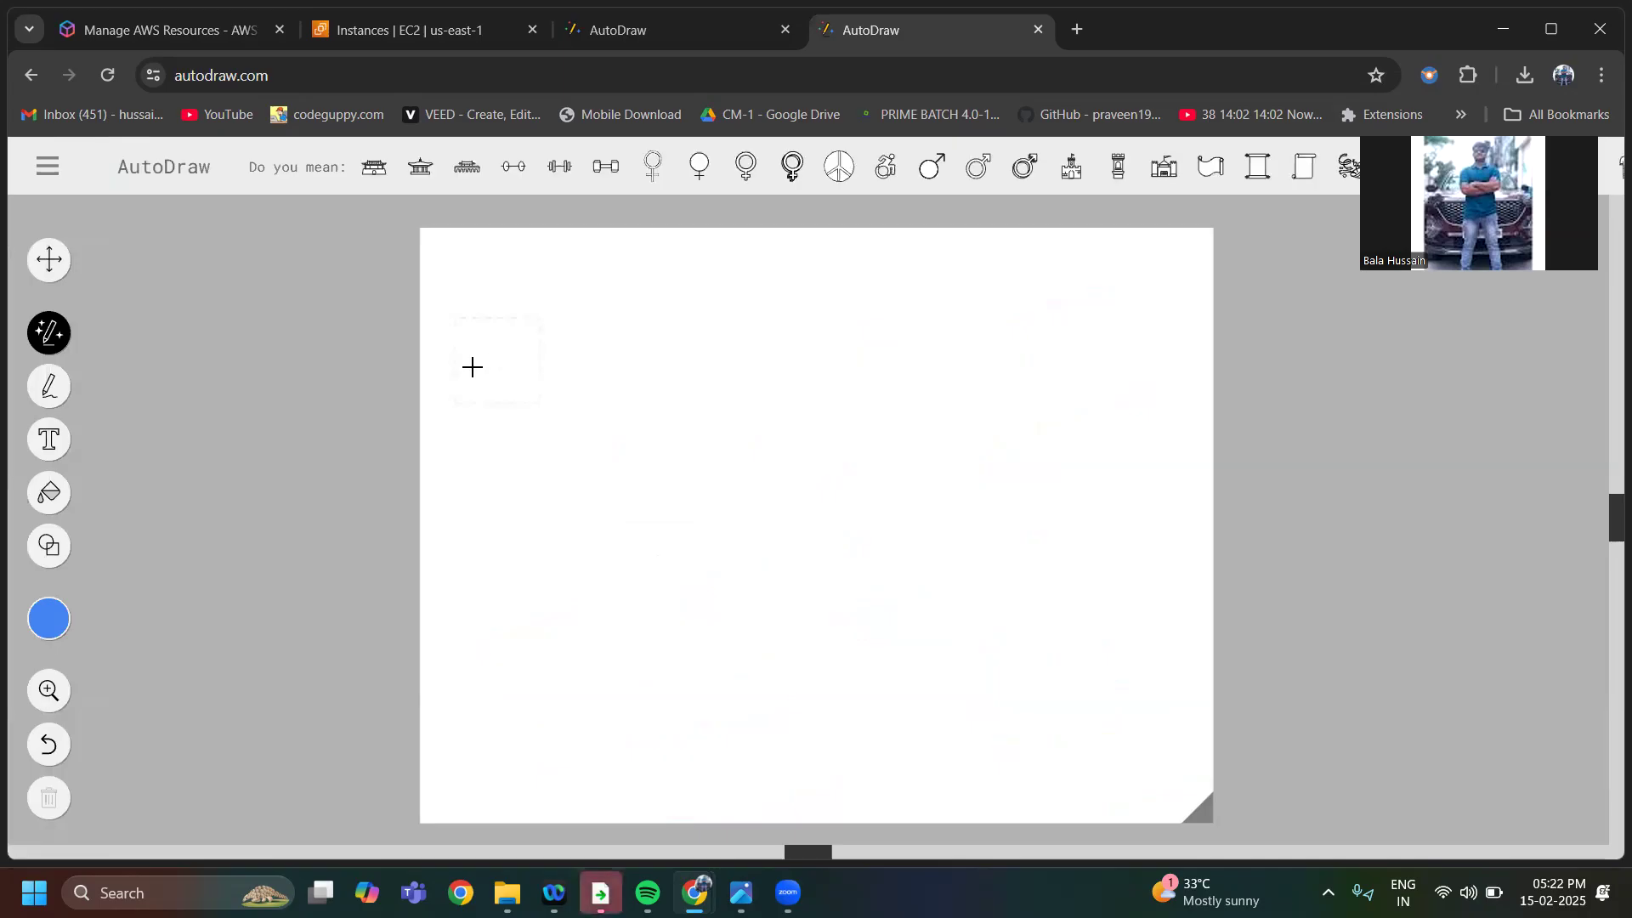
# Place the text "EC2" near the canvas's upper left and set its font size to 32
pyautogui.click(49, 439)
pyautogui.click(534, 373)
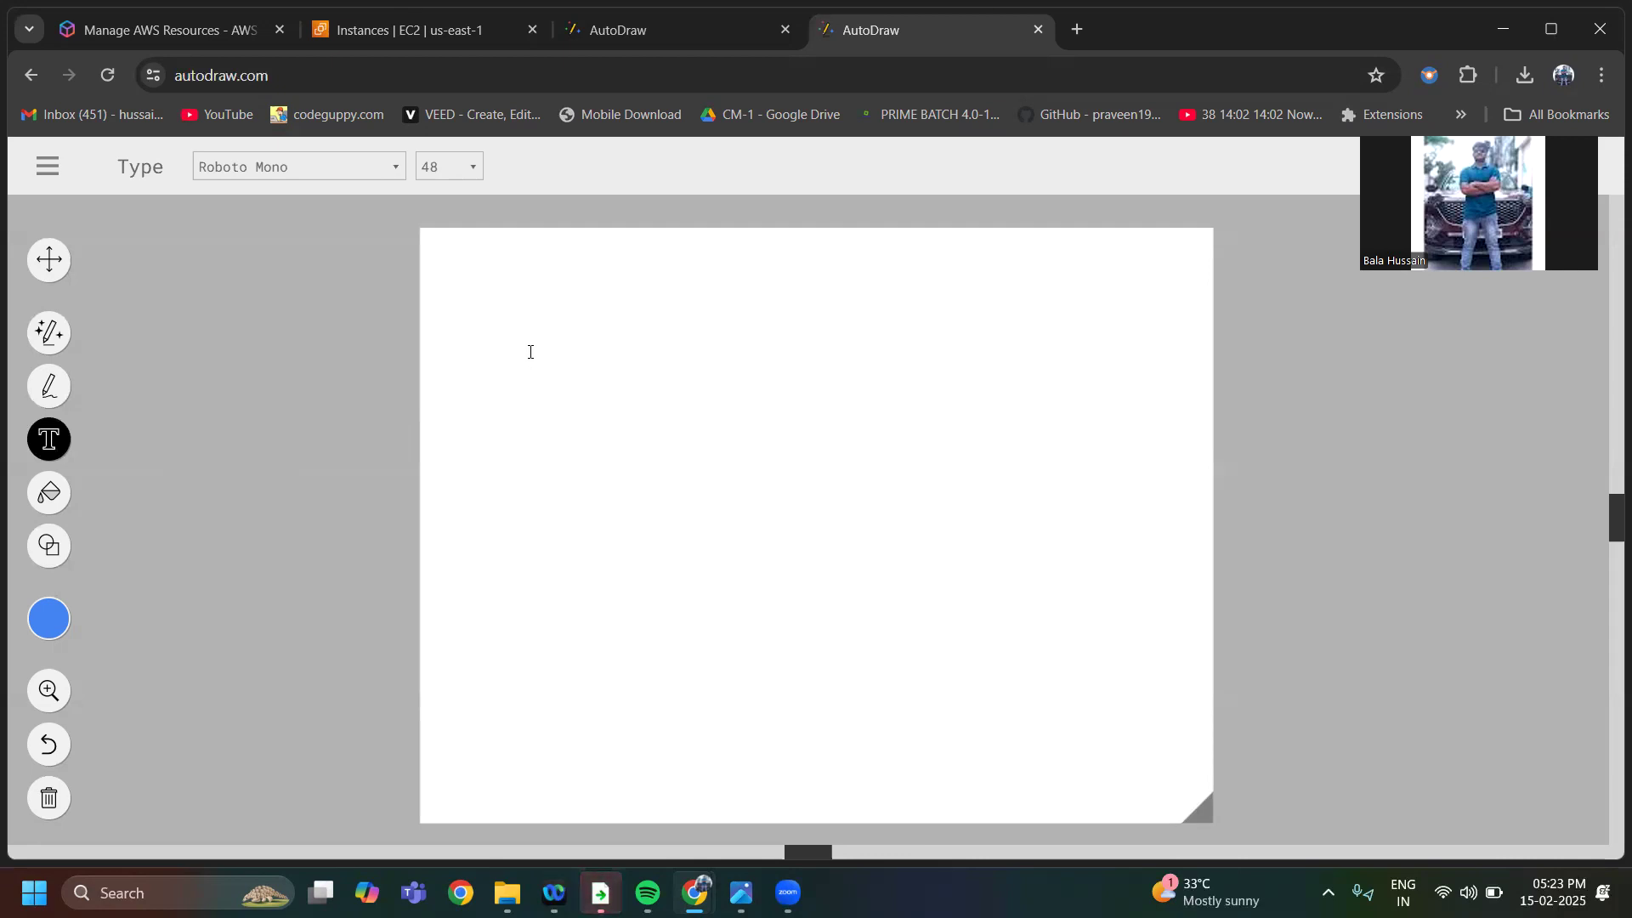
pyautogui.write('EVC')
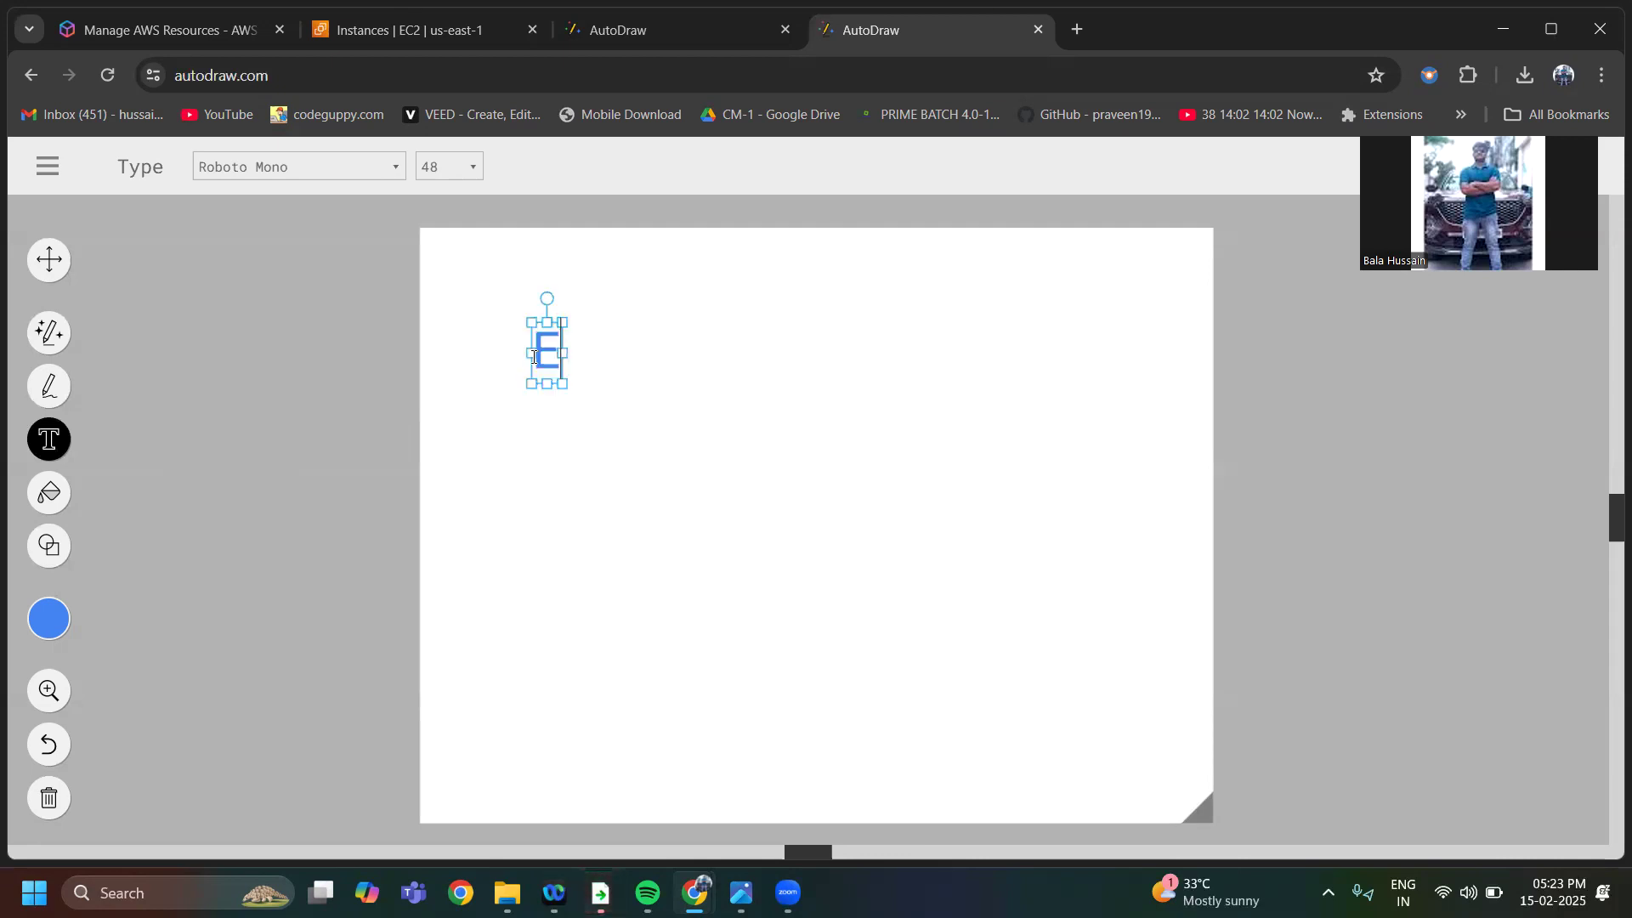
pyautogui.press('BackSpace')
pyautogui.press('BackSpace')
pyautogui.write('C2')
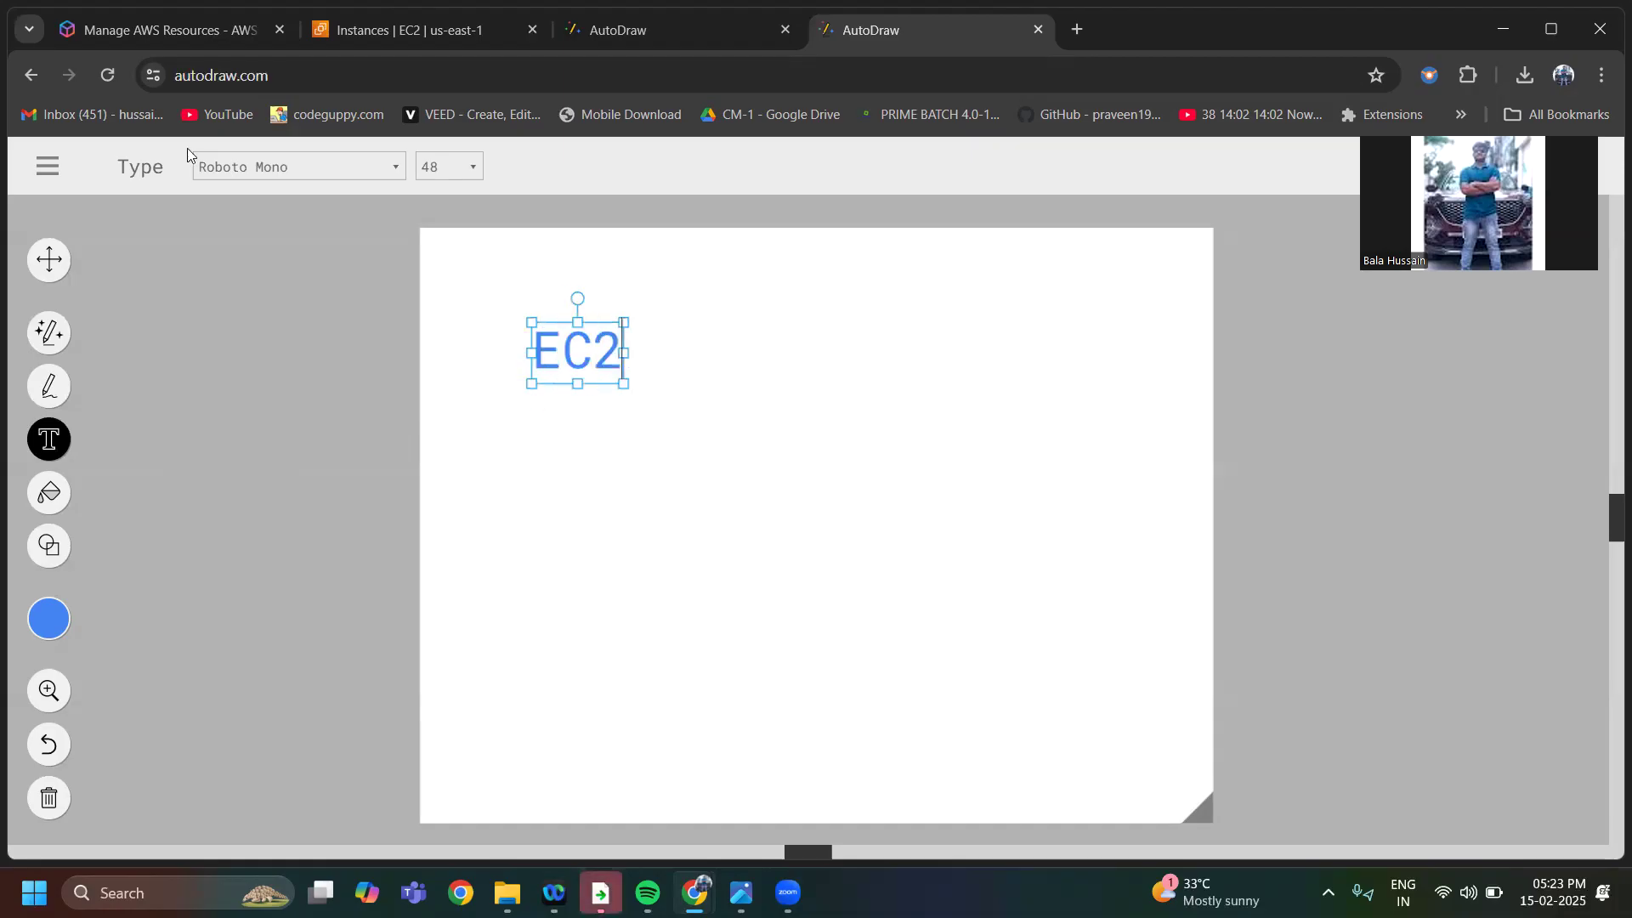
pyautogui.click(449, 166)
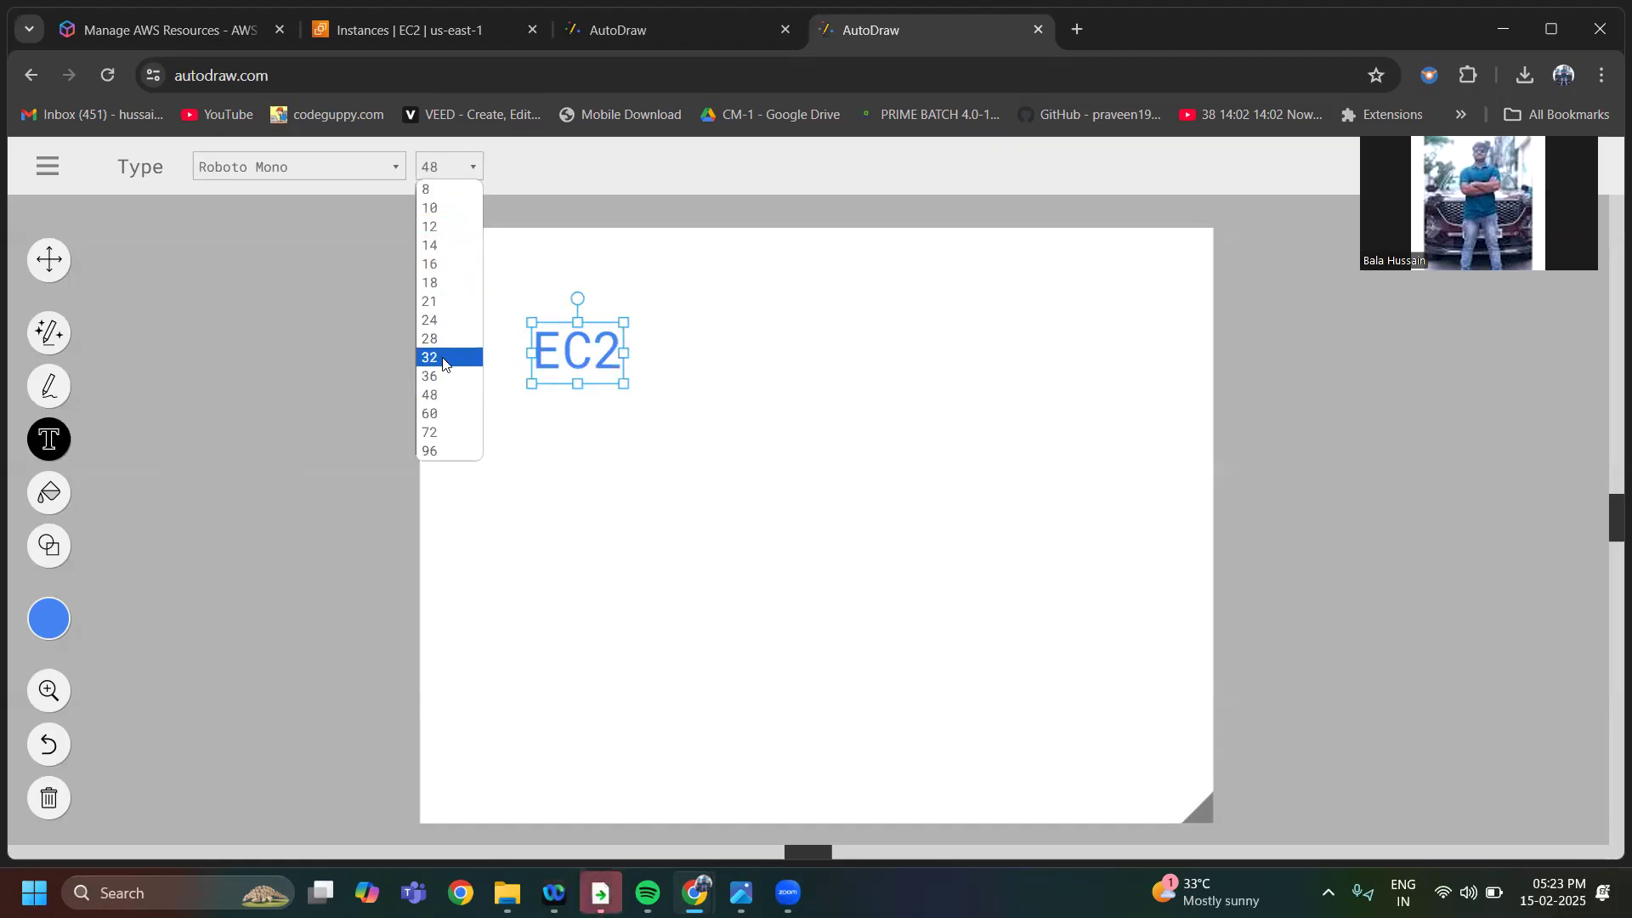
pyautogui.press('Num_Lock')
pyautogui.click(442, 359)
pyautogui.click(615, 363)
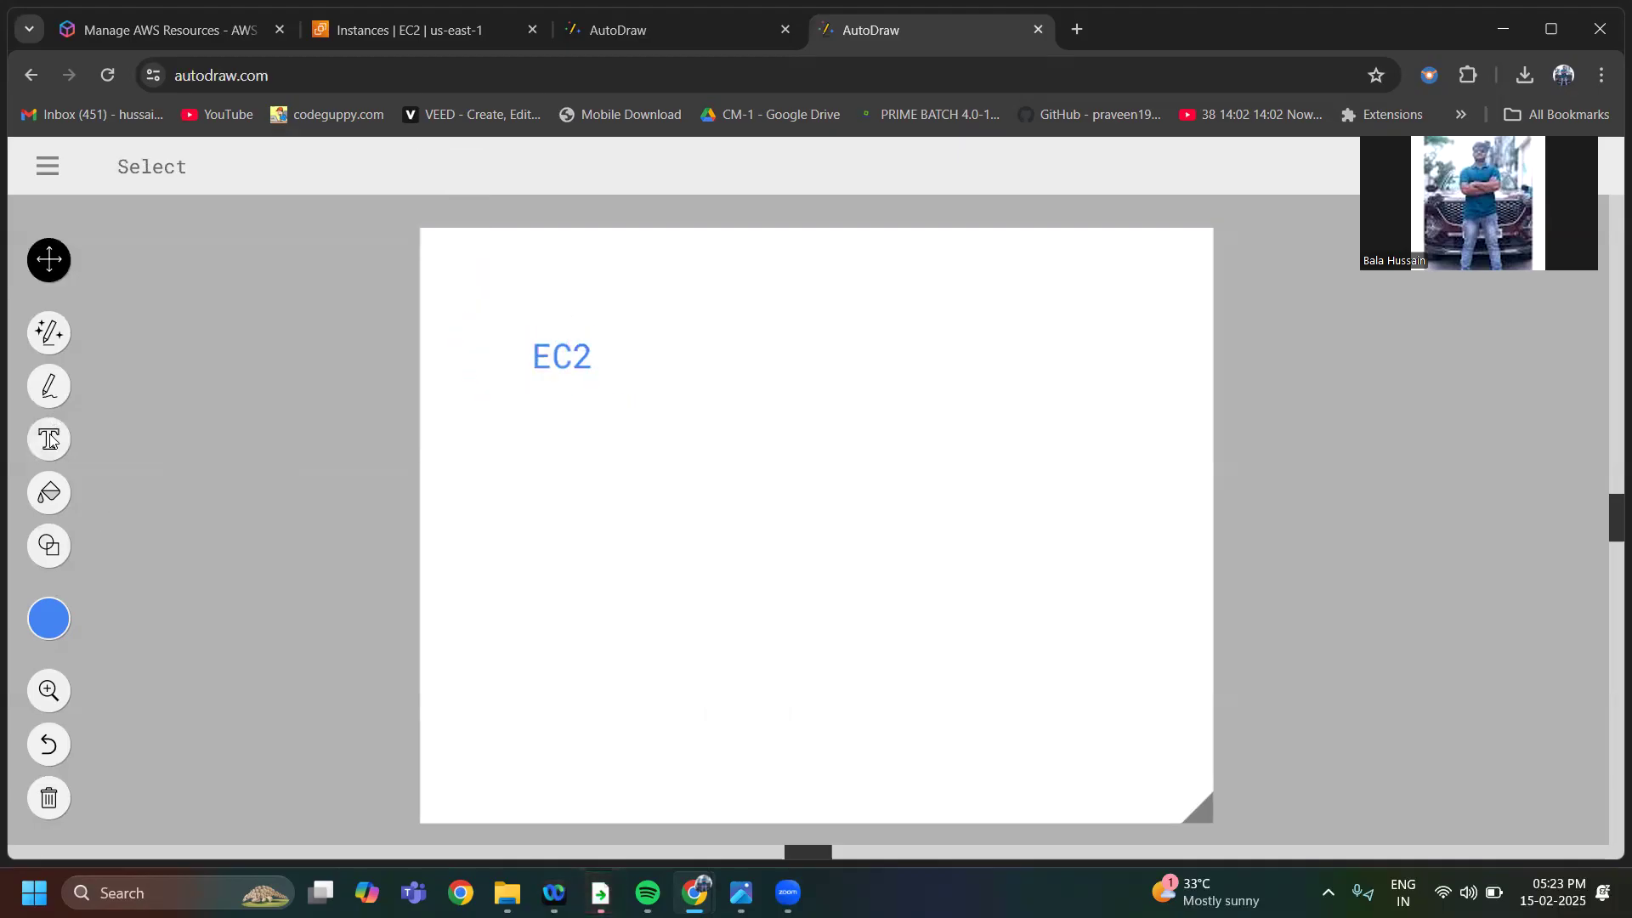
# Add a second text reading "(ELASTCI CLOUD COMPUTE)" to the right of "EC2"
pyautogui.click(50, 440)
pyautogui.click(619, 365)
pyautogui.write('(E')
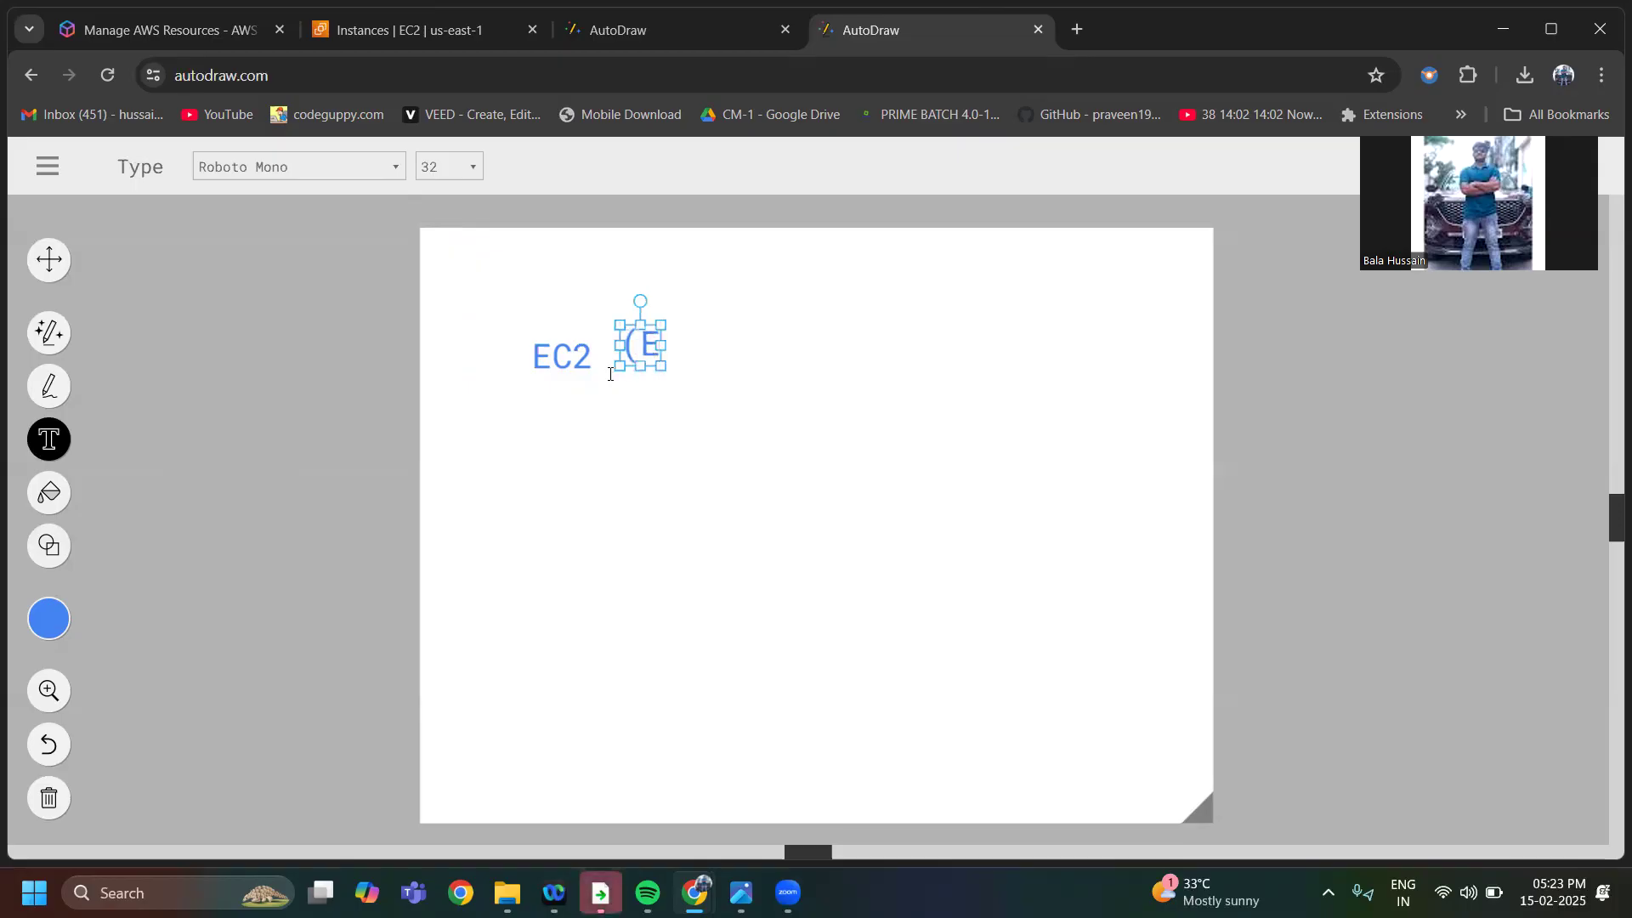
pyautogui.write('LASTCI CLOUD COMPUTE)')
# Move the bracketed text slightly so it sits close beside "EC2" on about the same line
pyautogui.click(768, 348)
pyautogui.click(754, 379)
pyautogui.click(754, 353)
pyautogui.moveTo(754, 354)
pyautogui.mouseDown()
pyautogui.moveTo(762, 373)
pyautogui.moveTo(747, 359)
pyautogui.mouseUp()
pyautogui.doubleClick(746, 357)
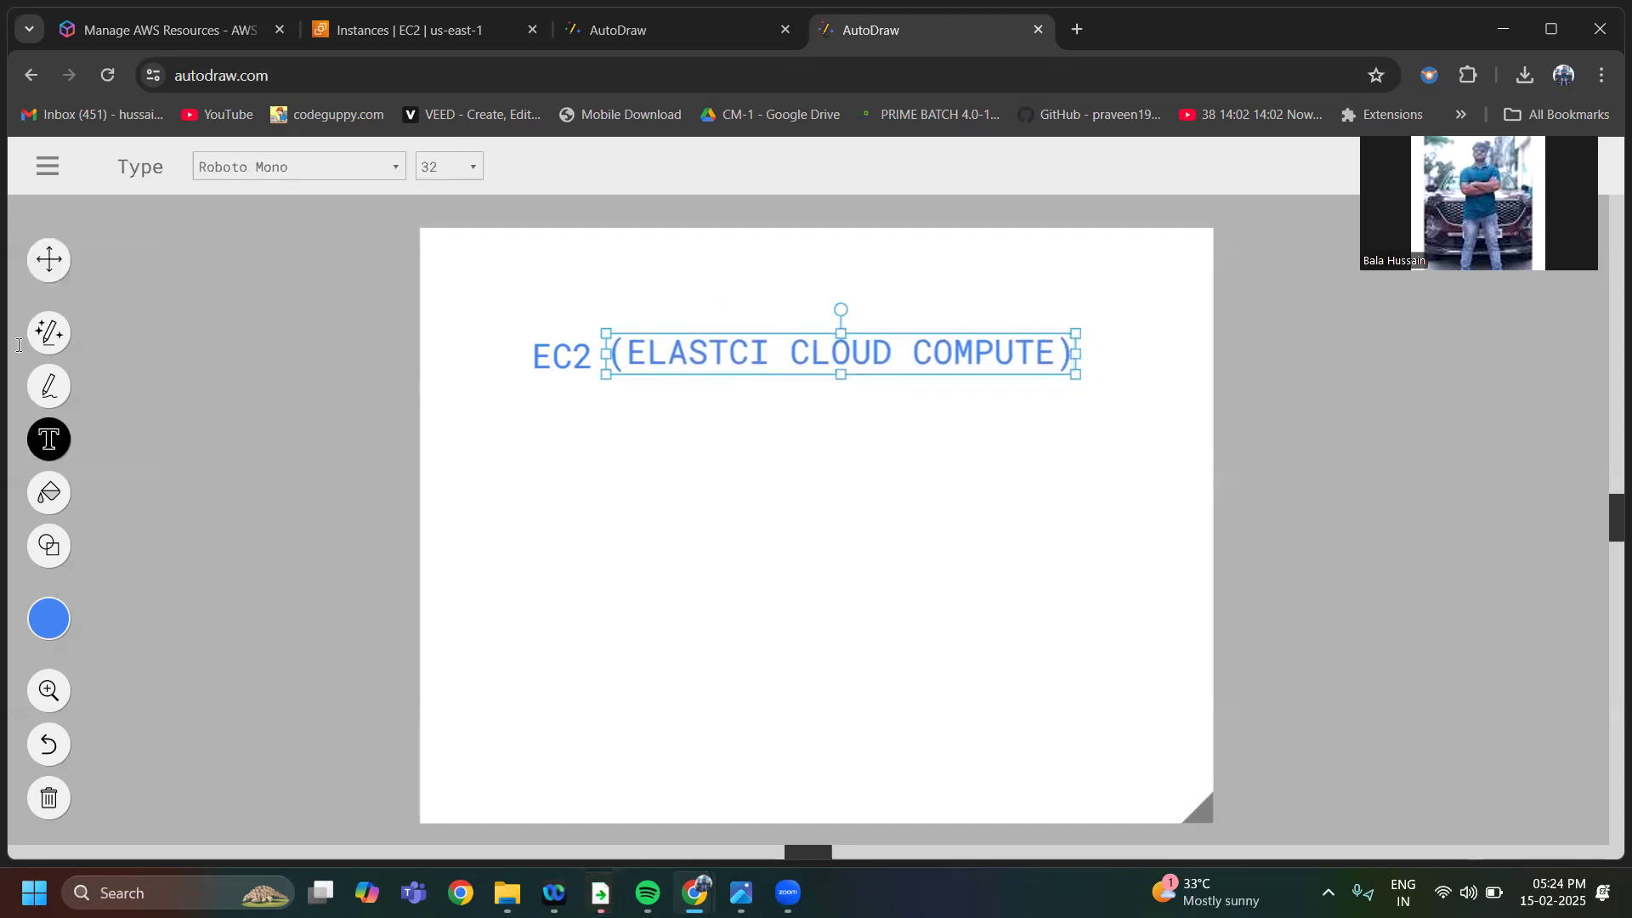
# Draw a dash between "EC2" and the bracket, and circle the initial C of "CLOUD" and of "COMPUTE"
pyautogui.click(59, 395)
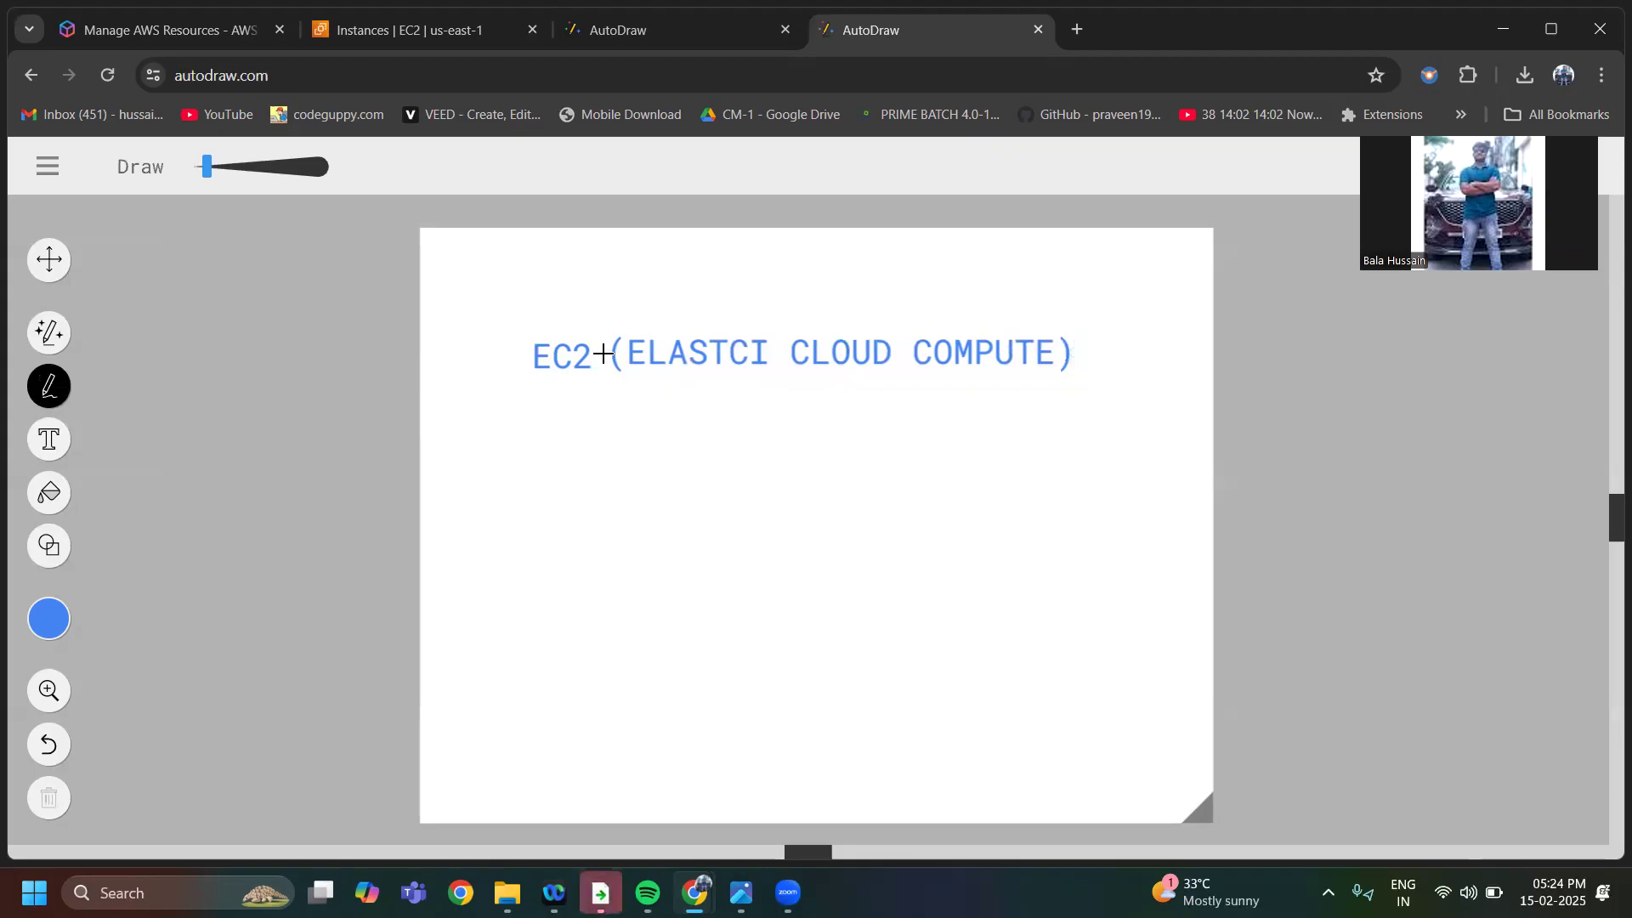
pyautogui.moveTo(592, 355); pyautogui.dragTo(616, 356)
pyautogui.moveTo(793, 332)
pyautogui.mouseDown()
pyautogui.moveTo(792, 374)
pyautogui.moveTo(817, 364)
pyautogui.moveTo(806, 319)
pyautogui.moveTo(789, 327)
pyautogui.mouseUp()
pyautogui.moveTo(915, 329)
pyautogui.mouseDown()
pyautogui.moveTo(917, 380)
pyautogui.moveTo(918, 326)
pyautogui.mouseUp()
# Draw a curved arrow from "ELASTCI" back to "EC2" and a straight arrow pointing right below it
pyautogui.moveTo(673, 384)
pyautogui.mouseDown()
pyautogui.moveTo(528, 385)
pyautogui.moveTo(528, 408)
pyautogui.moveTo(597, 421)
pyautogui.mouseUp()
pyautogui.moveTo(553, 481); pyautogui.dragTo(690, 476)
pyautogui.moveTo(639, 459); pyautogui.dragTo(696, 510)
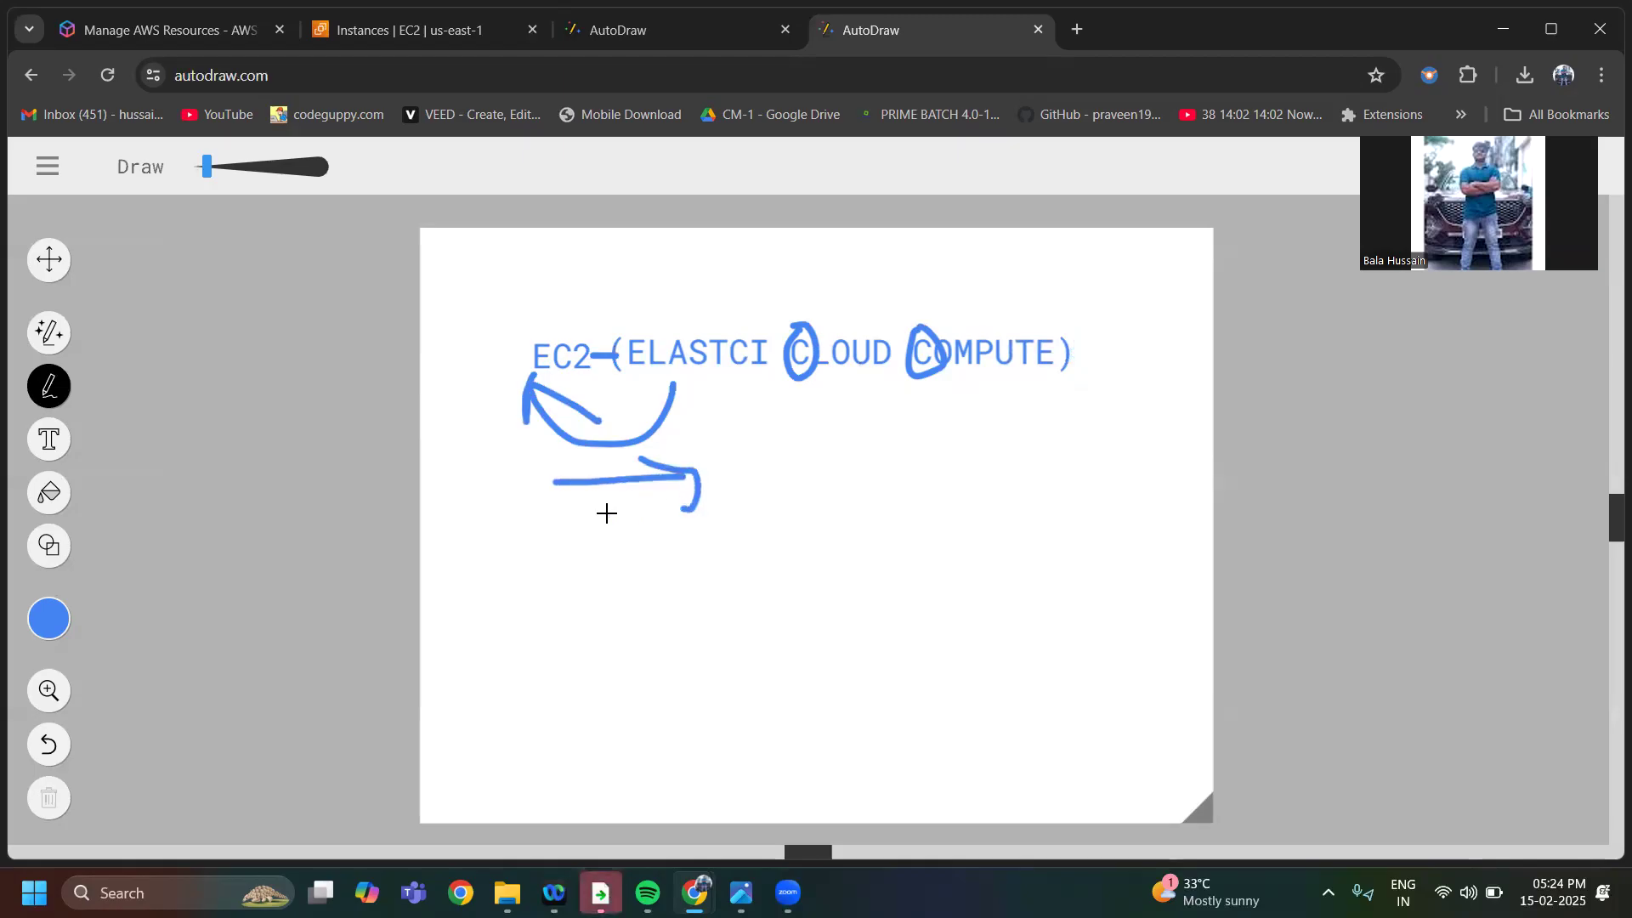
# Draw an arrow down from "COMPUTE" and handwrite "CPU" beneath it, with a short arrow in front
pyautogui.moveTo(964, 367)
pyautogui.mouseDown()
pyautogui.moveTo(963, 459)
pyautogui.moveTo(996, 444)
pyautogui.mouseUp()
pyautogui.moveTo(838, 567)
pyautogui.mouseDown()
pyautogui.moveTo(878, 541)
pyautogui.moveTo(911, 574)
pyautogui.mouseUp()
pyautogui.moveTo(941, 521)
pyautogui.mouseDown()
pyautogui.moveTo(929, 547)
pyautogui.moveTo(1003, 558)
pyautogui.moveTo(975, 528)
pyautogui.moveTo(1005, 505)
pyautogui.mouseUp()
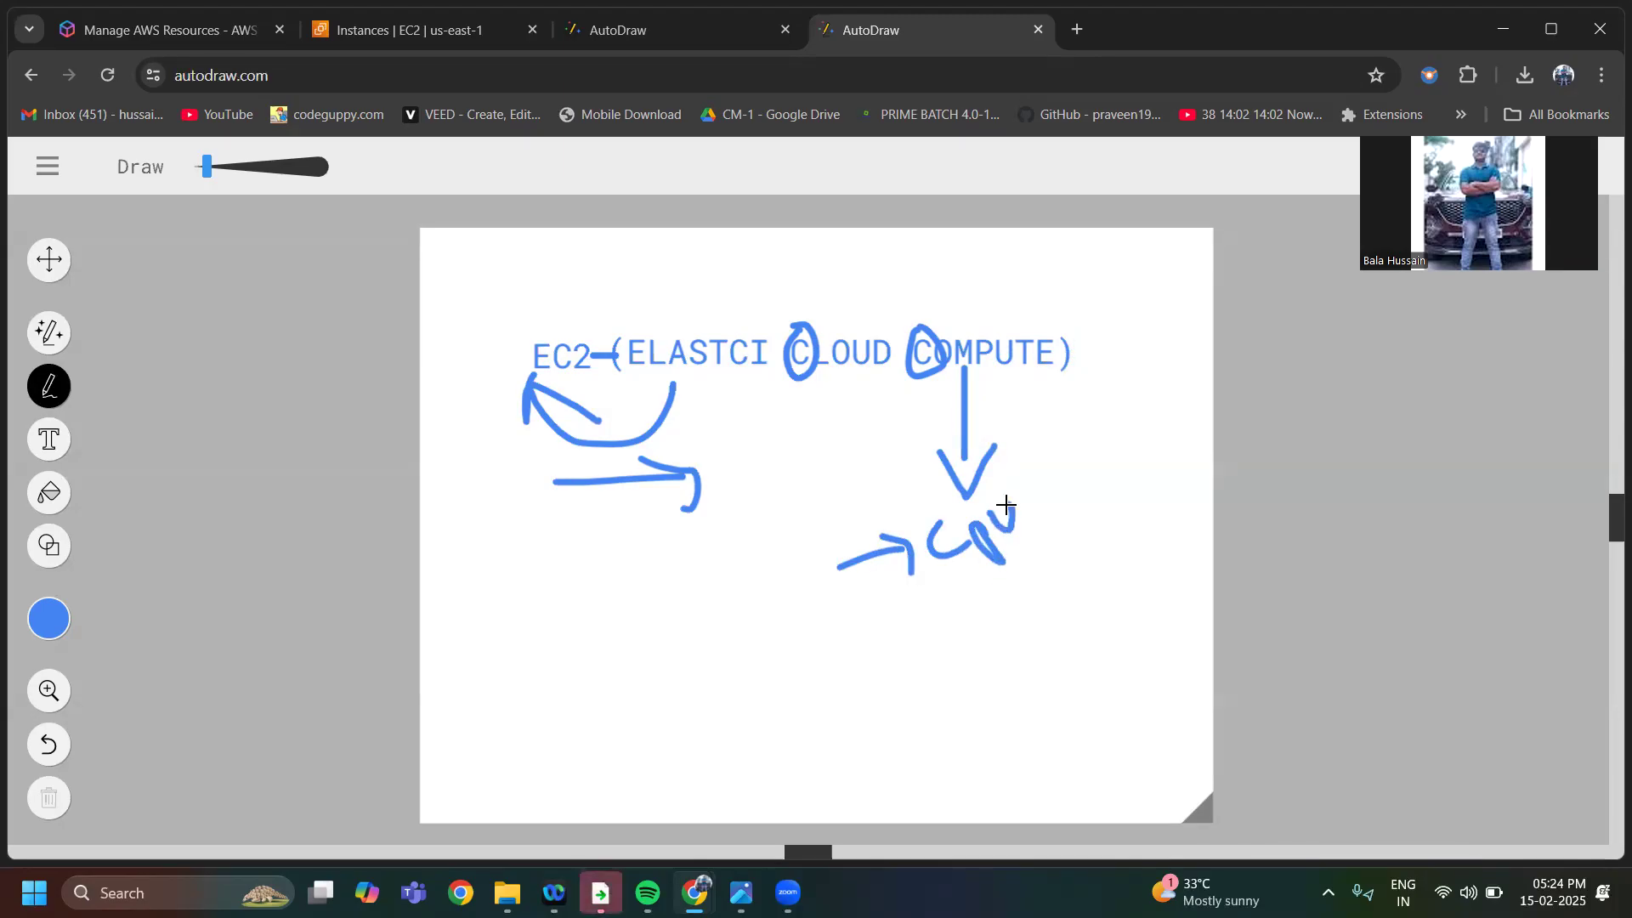
# Handwrite "Ram" and "Disk" below "CPU", each with an arrow in front
pyautogui.moveTo(881, 625)
pyautogui.mouseDown()
pyautogui.moveTo(972, 619)
pyautogui.moveTo(973, 638)
pyautogui.mouseUp()
pyautogui.moveTo(986, 567)
pyautogui.mouseDown()
pyautogui.moveTo(1001, 586)
pyautogui.moveTo(1042, 586)
pyautogui.moveTo(1031, 569)
pyautogui.moveTo(1078, 558)
pyautogui.moveTo(1108, 523)
pyautogui.mouseUp()
pyautogui.moveTo(955, 670)
pyautogui.mouseDown()
pyautogui.moveTo(1024, 670)
pyautogui.moveTo(1045, 625)
pyautogui.moveTo(1116, 648)
pyautogui.moveTo(1099, 650)
pyautogui.moveTo(1130, 613)
pyautogui.mouseUp()
pyautogui.moveTo(1129, 600); pyautogui.dragTo(1166, 618)
# Circle the "CPU", "Ram" and "Disk" labels with a curved arrow up to "COMPUTE", and draw a tilted box beside it
pyautogui.moveTo(926, 467)
pyautogui.mouseDown()
pyautogui.moveTo(885, 677)
pyautogui.moveTo(1162, 674)
pyautogui.moveTo(1005, 456)
pyautogui.moveTo(965, 489)
pyautogui.moveTo(1031, 419)
pyautogui.moveTo(1026, 364)
pyautogui.moveTo(1077, 414)
pyautogui.mouseUp()
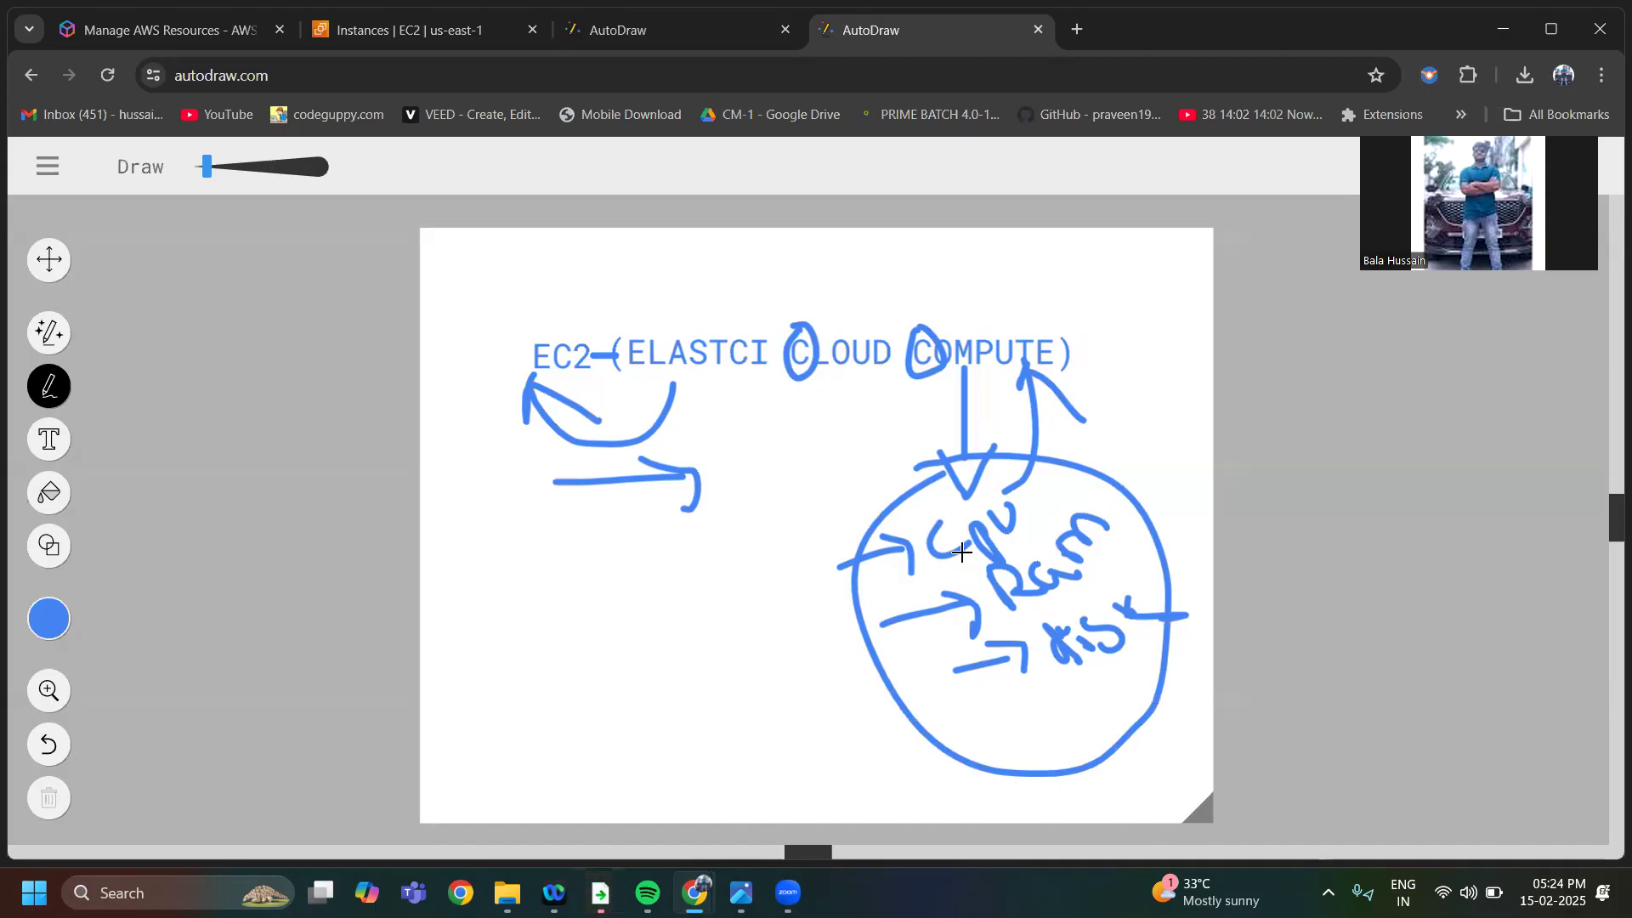
pyautogui.moveTo(1104, 391); pyautogui.dragTo(1175, 359)
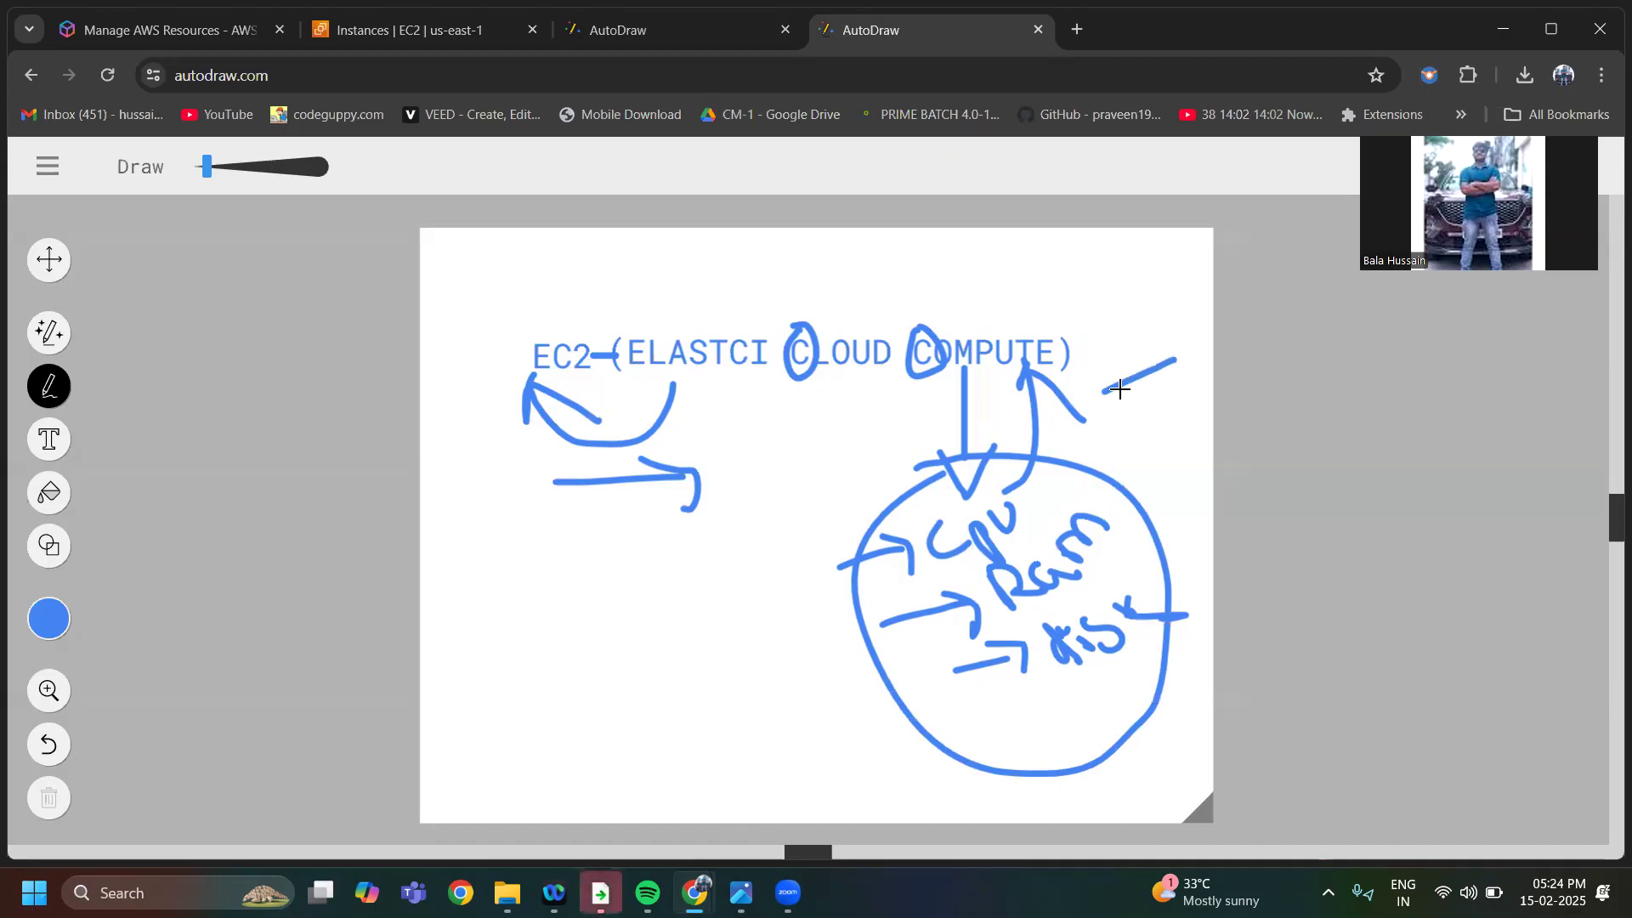
pyautogui.moveTo(1103, 406)
pyautogui.mouseDown()
pyautogui.moveTo(1129, 467)
pyautogui.moveTo(1198, 419)
pyautogui.moveTo(1175, 364)
pyautogui.mouseUp()
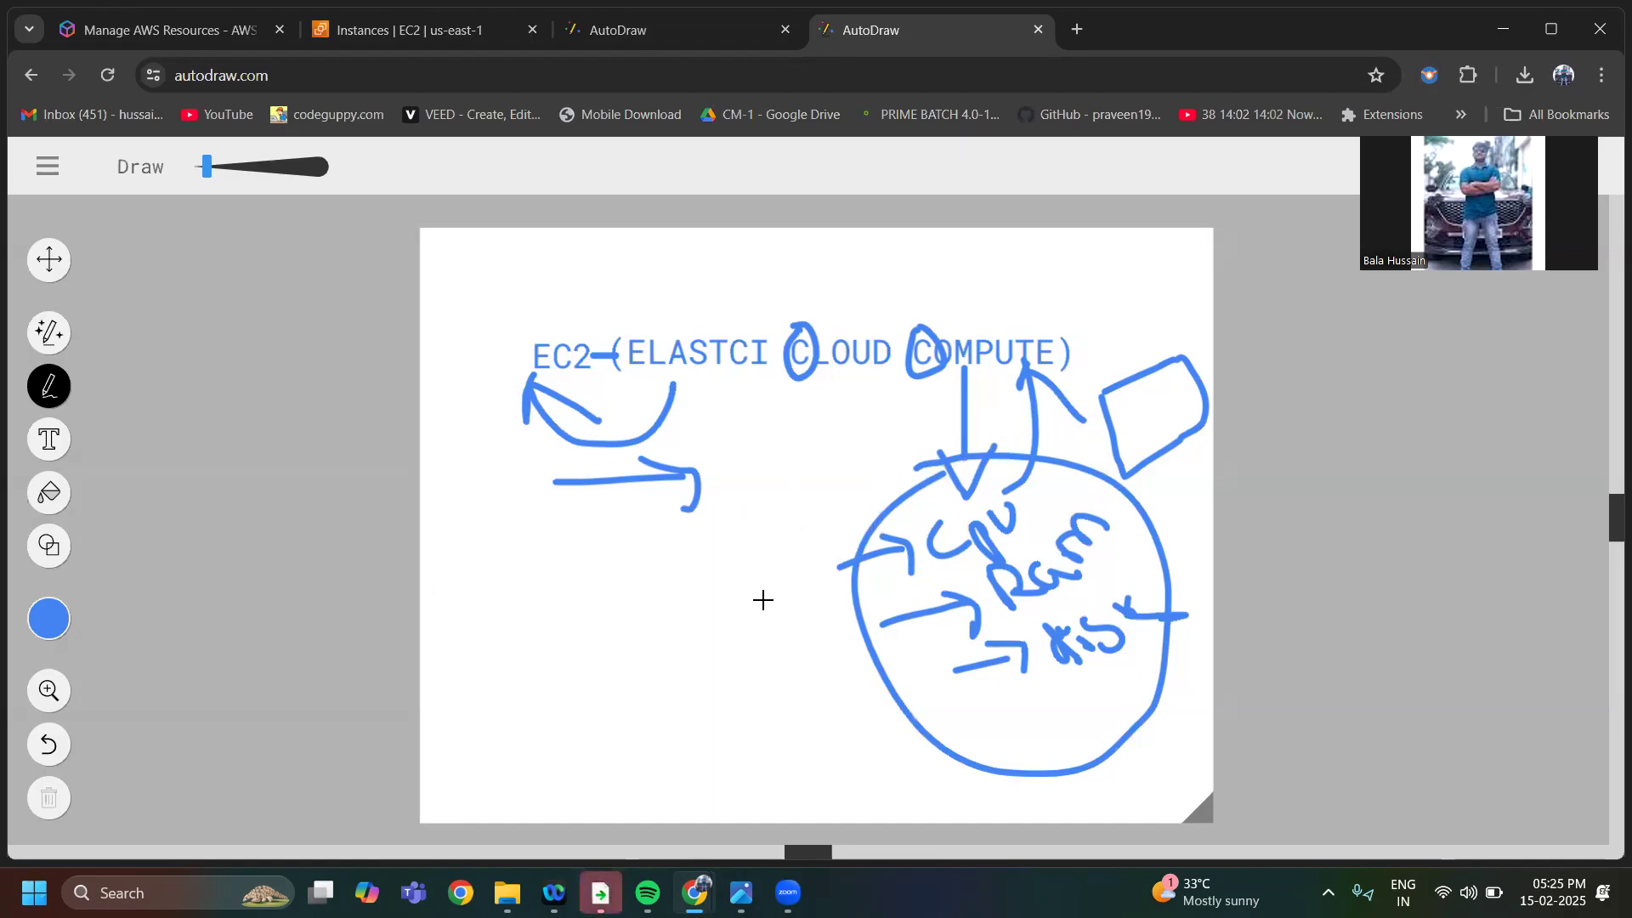
# Draw four tilted boxes in the canvas area beside the circled labels, with an arrow pointing toward the first box
pyautogui.moveTo(502, 654); pyautogui.dragTo(576, 632)
pyautogui.moveTo(559, 697)
pyautogui.mouseDown()
pyautogui.moveTo(574, 631)
pyautogui.moveTo(671, 572)
pyautogui.mouseUp()
pyautogui.moveTo(585, 612)
pyautogui.mouseDown()
pyautogui.moveTo(621, 683)
pyautogui.moveTo(703, 590)
pyautogui.moveTo(670, 570)
pyautogui.moveTo(799, 516)
pyautogui.mouseUp()
pyautogui.moveTo(713, 556)
pyautogui.mouseDown()
pyautogui.moveTo(765, 623)
pyautogui.moveTo(862, 565)
pyautogui.mouseUp()
pyautogui.moveTo(863, 563); pyautogui.dragTo(795, 515)
pyautogui.moveTo(648, 732)
pyautogui.mouseDown()
pyautogui.moveTo(736, 689)
pyautogui.moveTo(762, 739)
pyautogui.moveTo(740, 685)
pyautogui.moveTo(855, 639)
pyautogui.mouseUp()
pyautogui.moveTo(787, 681)
pyautogui.mouseDown()
pyautogui.moveTo(816, 718)
pyautogui.moveTo(895, 680)
pyautogui.moveTo(854, 646)
pyautogui.mouseUp()
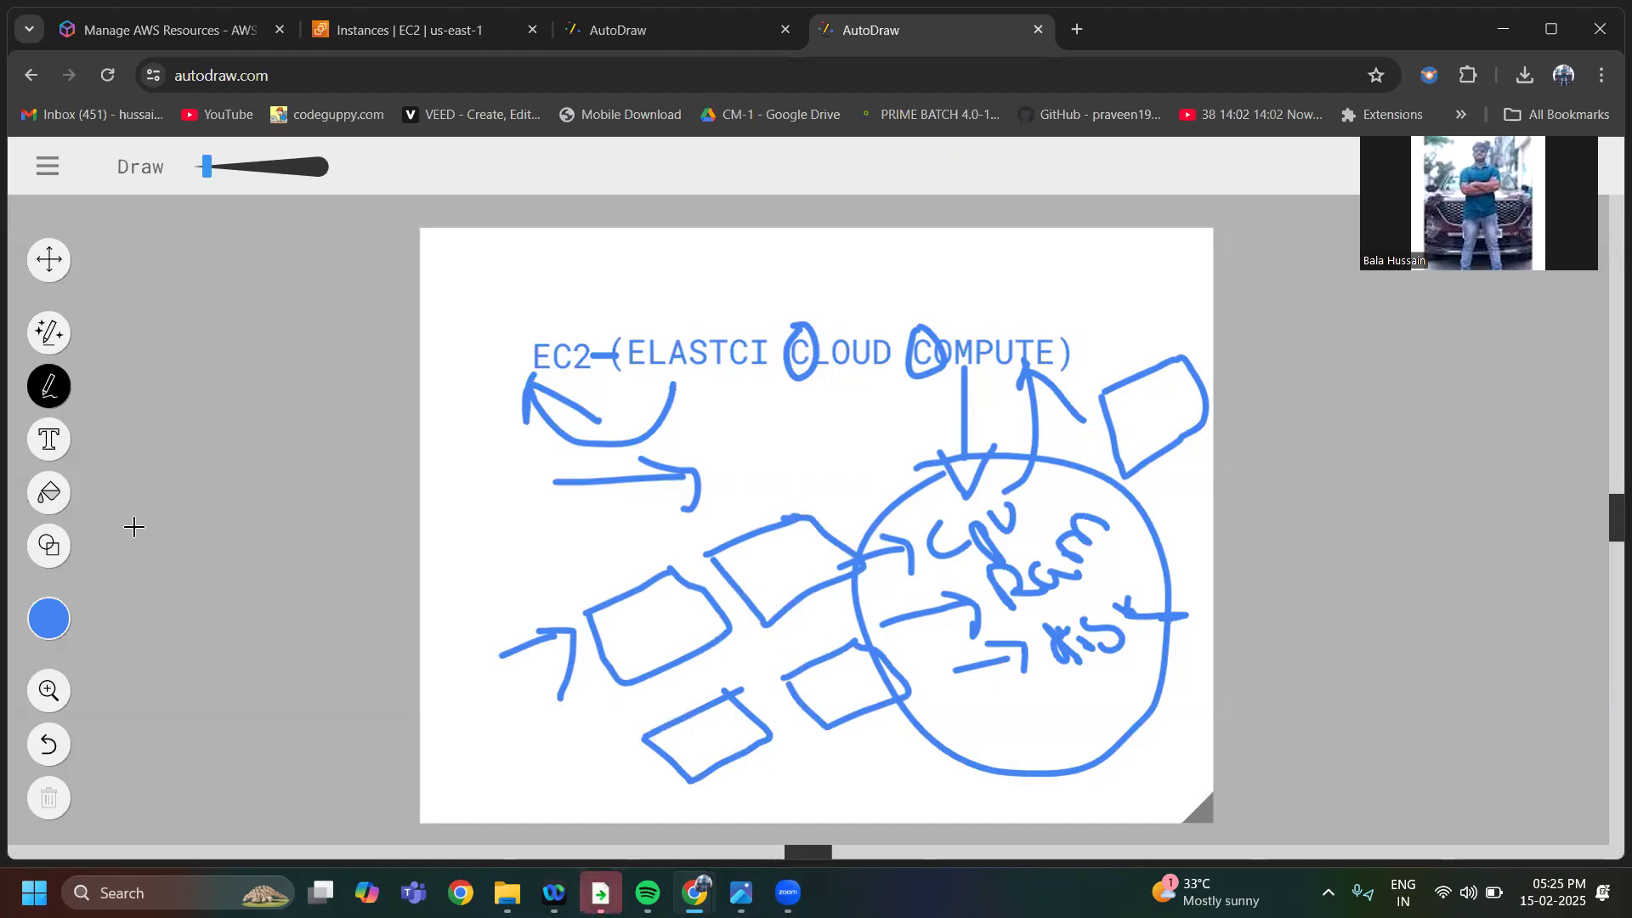
# Start over with a blank landscape canvas
pyautogui.click(46, 168)
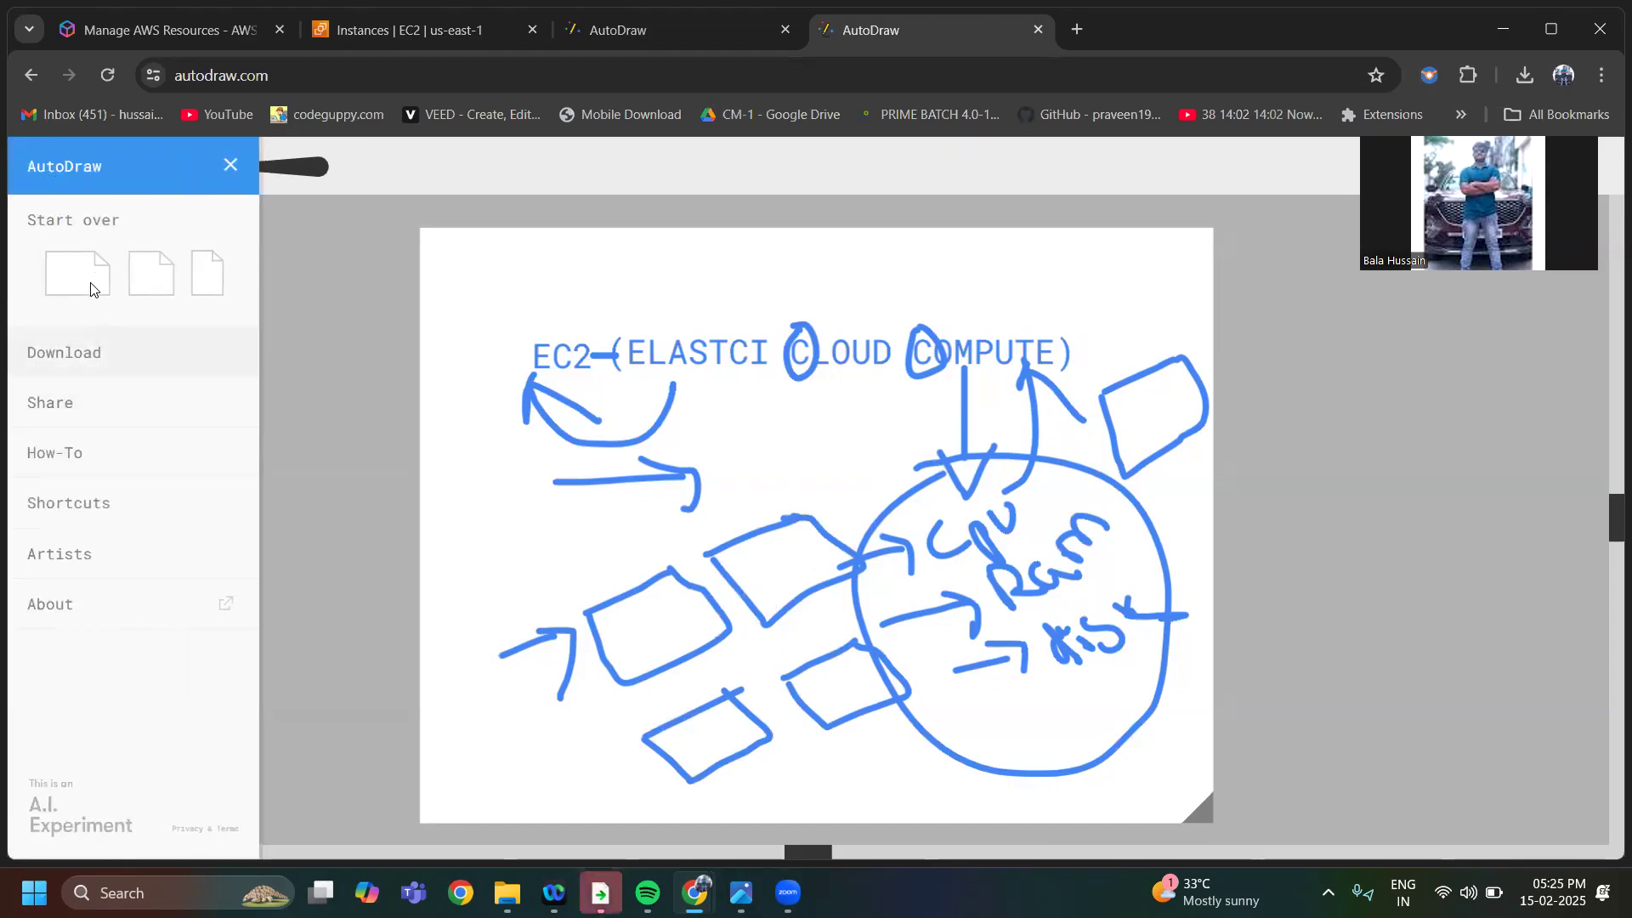
pyautogui.click(92, 285)
# Draw a looping scribble mid-canvas with an arrow toward it, and a box at the upper right with an arrow into it
pyautogui.moveTo(643, 431)
pyautogui.mouseDown()
pyautogui.moveTo(878, 499)
pyautogui.moveTo(863, 521)
pyautogui.moveTo(626, 410)
pyautogui.moveTo(685, 397)
pyautogui.moveTo(717, 448)
pyautogui.mouseUp()
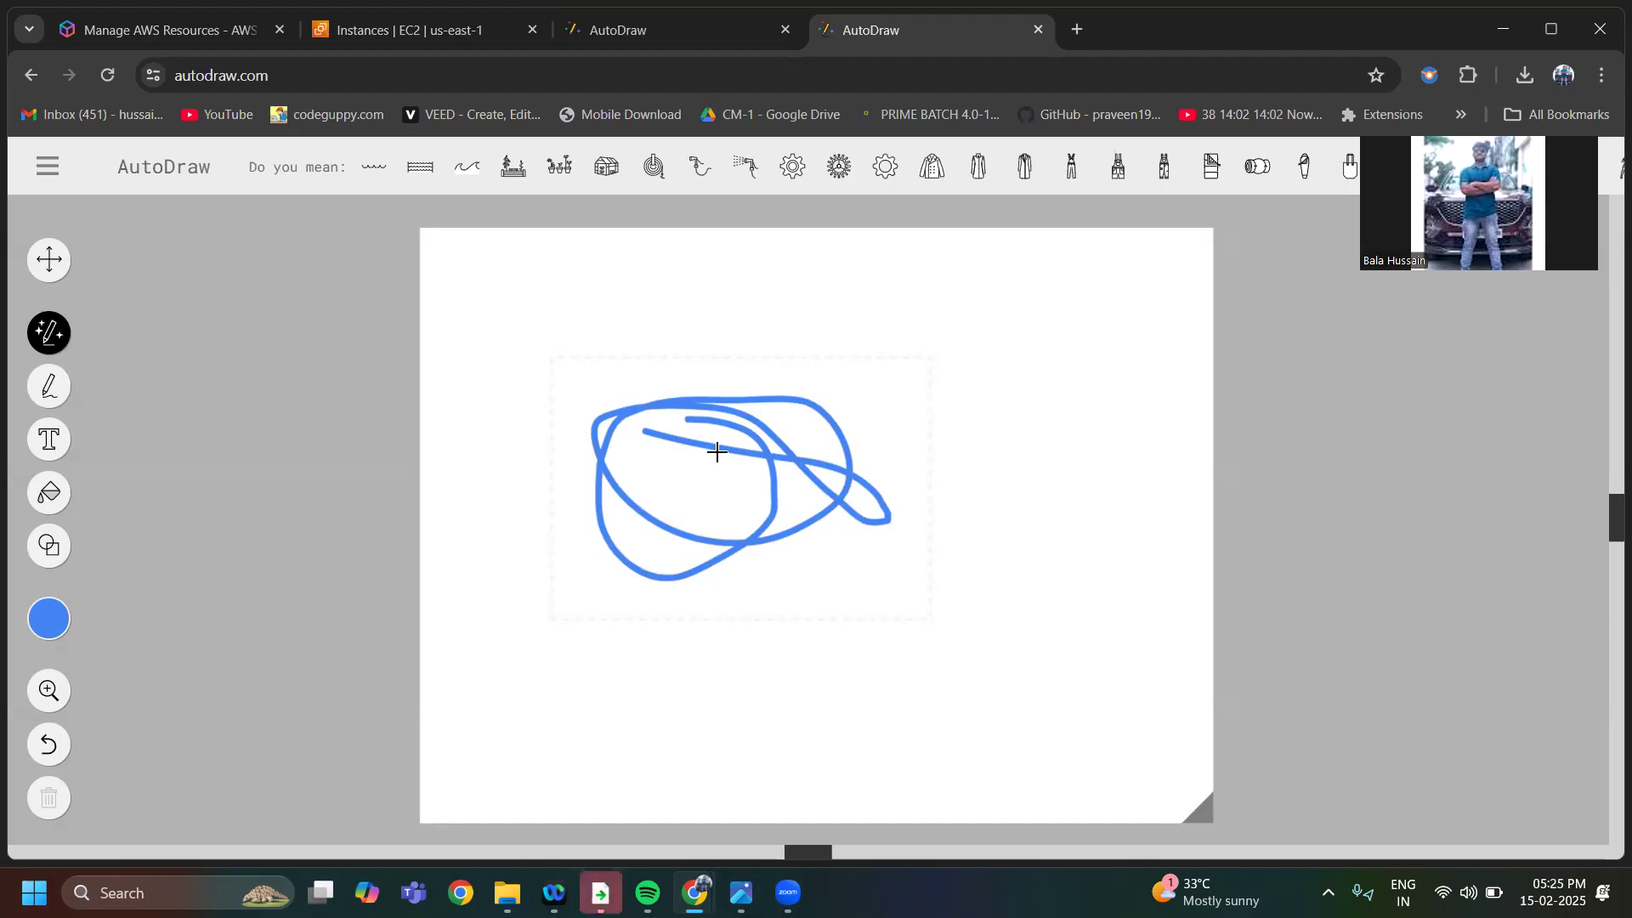
pyautogui.moveTo(1058, 486)
pyautogui.mouseDown()
pyautogui.moveTo(932, 432)
pyautogui.moveTo(992, 428)
pyautogui.mouseUp()
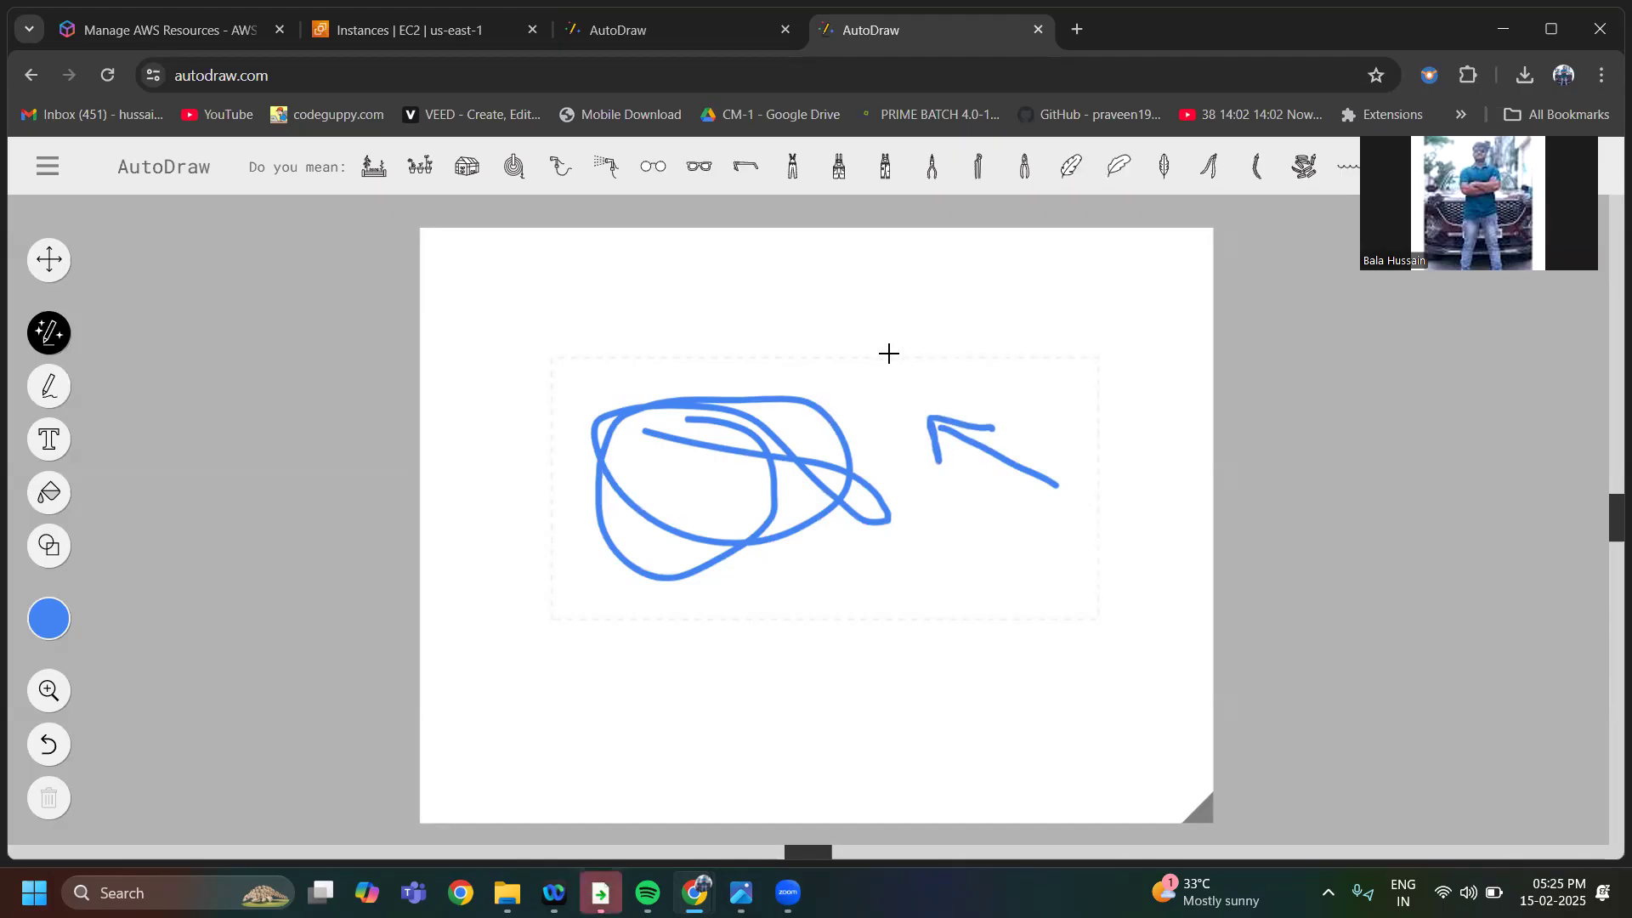
pyautogui.moveTo(832, 371)
pyautogui.mouseDown()
pyautogui.moveTo(894, 318)
pyautogui.moveTo(1067, 274)
pyautogui.mouseUp()
pyautogui.moveTo(938, 304)
pyautogui.mouseDown()
pyautogui.moveTo(969, 368)
pyautogui.moveTo(1022, 406)
pyautogui.moveTo(1100, 280)
pyautogui.moveTo(1031, 270)
pyautogui.mouseUp()
pyautogui.moveTo(856, 379)
pyautogui.mouseDown()
pyautogui.moveTo(947, 342)
pyautogui.moveTo(947, 365)
pyautogui.mouseUp()
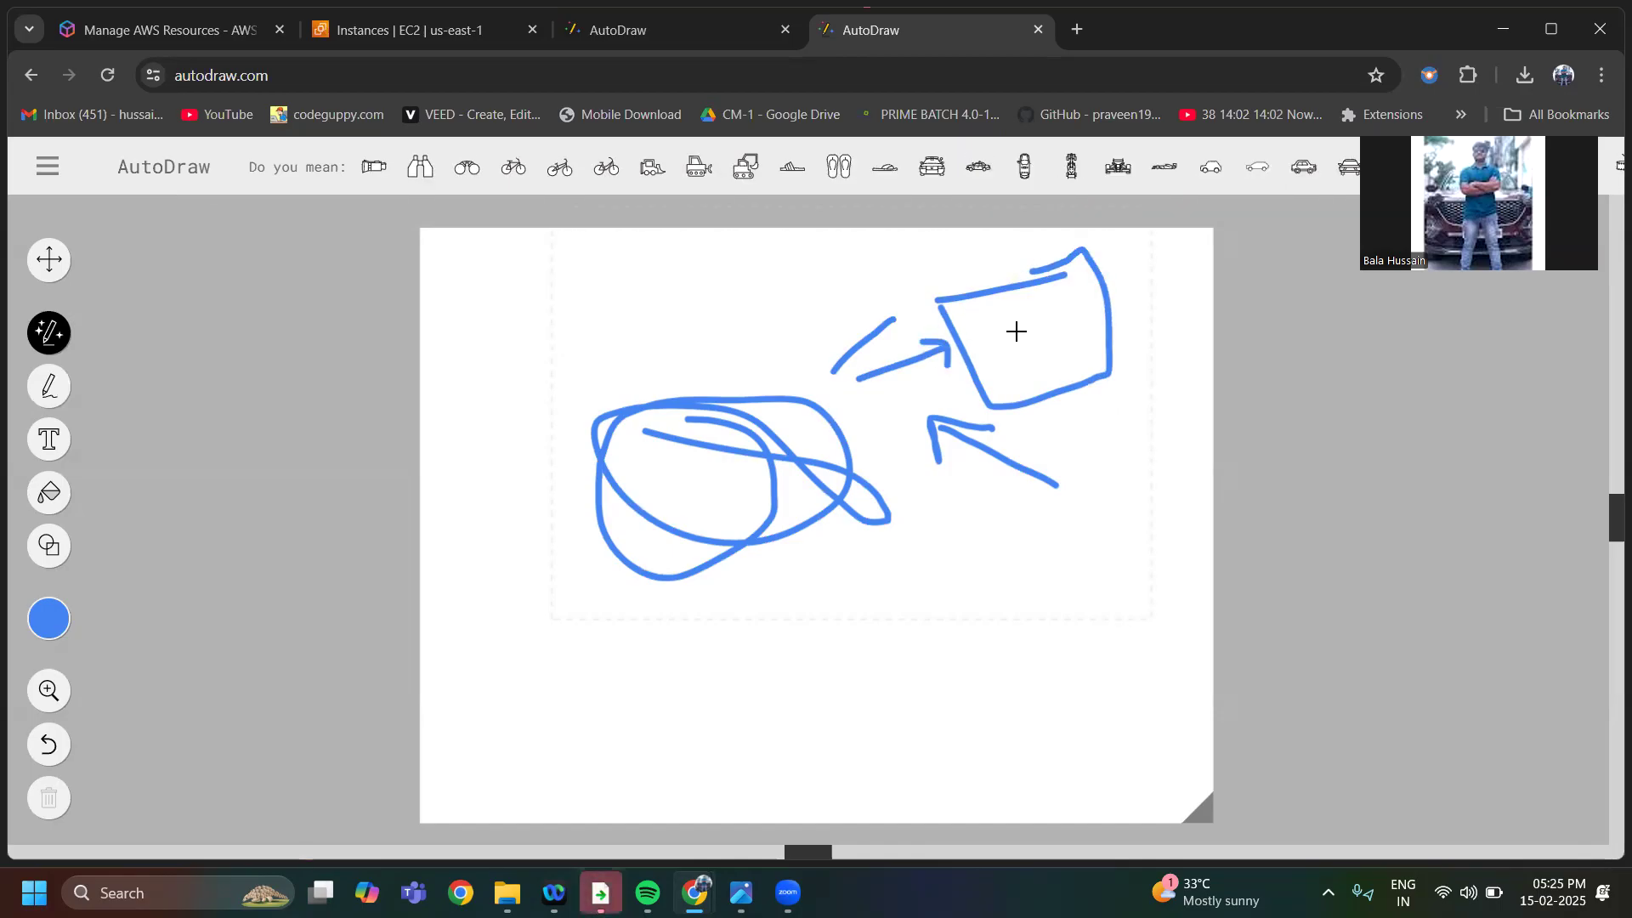
# Draw a second box in the lower half with an arrow into it, retrace the upper box and add a small box below that
pyautogui.moveTo(901, 563); pyautogui.dragTo(1031, 553)
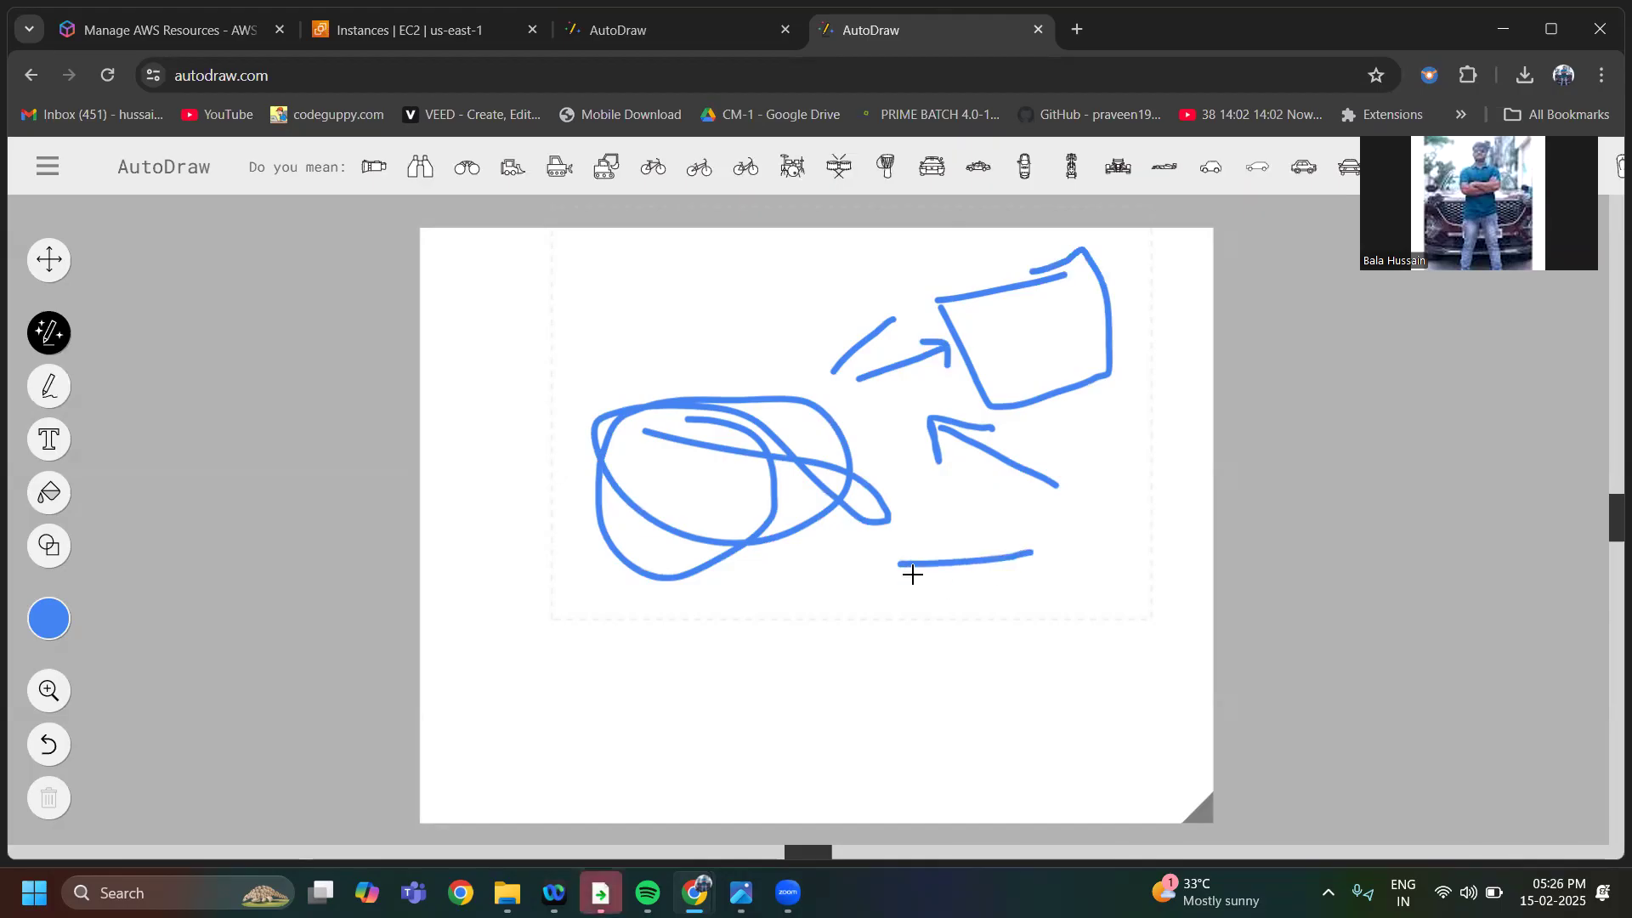
pyautogui.moveTo(900, 564)
pyautogui.mouseDown()
pyautogui.moveTo(901, 598)
pyautogui.moveTo(1016, 678)
pyautogui.moveTo(1056, 561)
pyautogui.moveTo(996, 557)
pyautogui.mouseUp()
pyautogui.moveTo(773, 666)
pyautogui.mouseDown()
pyautogui.moveTo(884, 641)
pyautogui.moveTo(887, 665)
pyautogui.mouseUp()
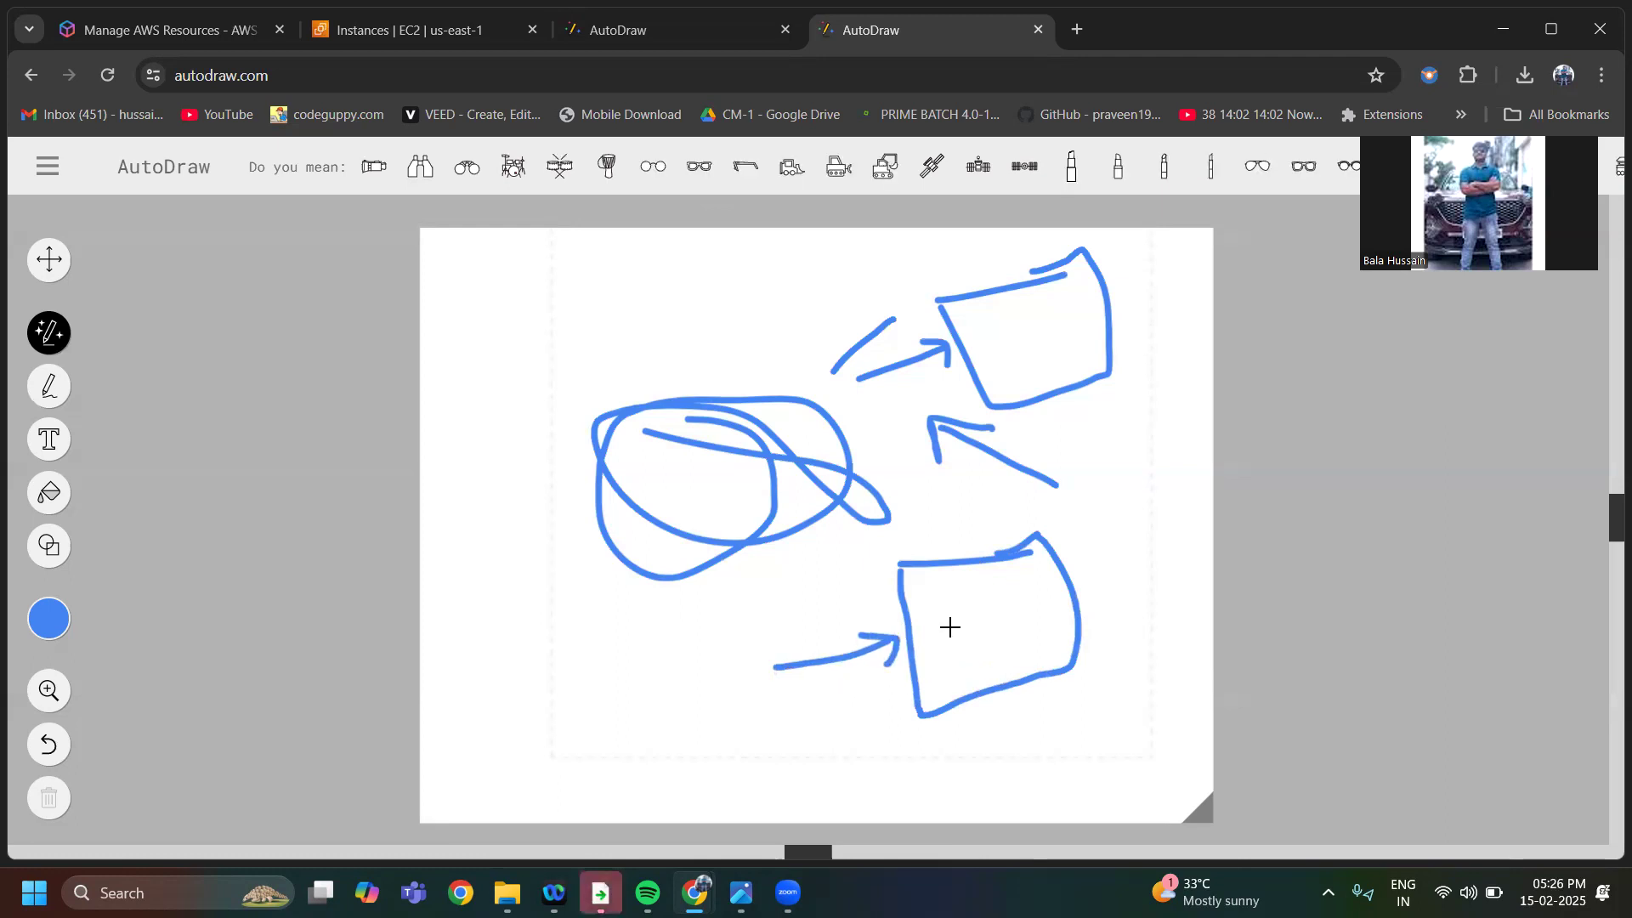
pyautogui.moveTo(940, 305)
pyautogui.mouseDown()
pyautogui.moveTo(977, 364)
pyautogui.moveTo(1074, 405)
pyautogui.moveTo(1136, 341)
pyautogui.moveTo(972, 283)
pyautogui.moveTo(953, 303)
pyautogui.mouseUp()
pyautogui.moveTo(1072, 454); pyautogui.dragTo(1159, 418)
pyautogui.moveTo(1077, 455)
pyautogui.mouseDown()
pyautogui.moveTo(1170, 496)
pyautogui.moveTo(1161, 418)
pyautogui.mouseUp()
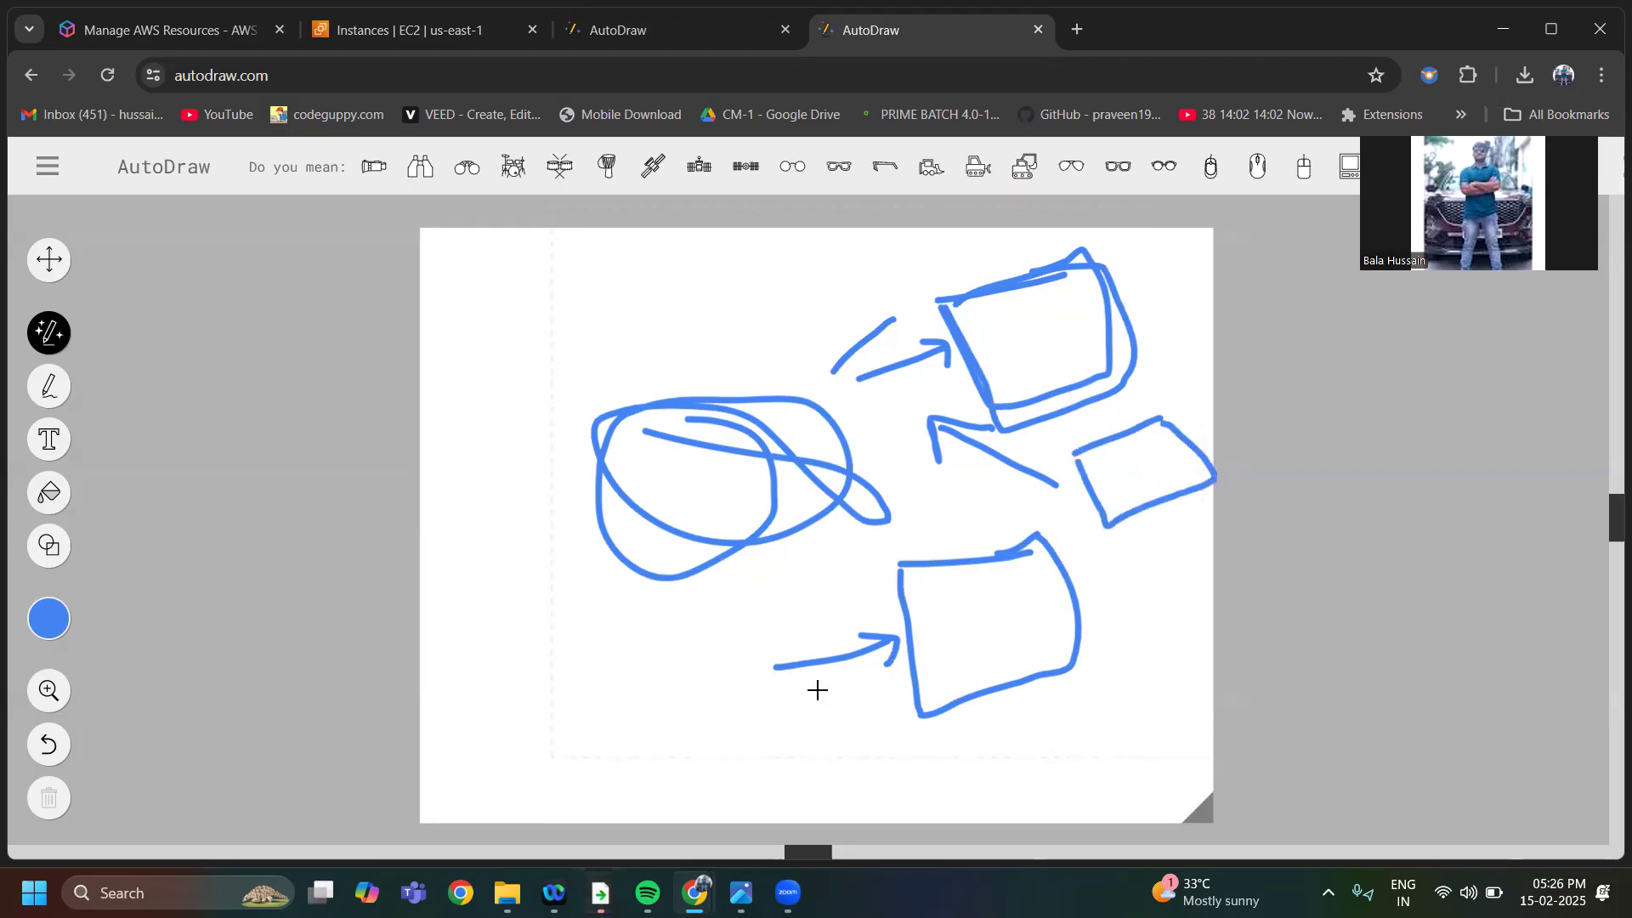
# Draw a downward arrow inside the lower box and three small boxes beneath it
pyautogui.moveTo(849, 637)
pyautogui.mouseDown()
pyautogui.moveTo(898, 637)
pyautogui.moveTo(886, 675)
pyautogui.mouseUp()
pyautogui.moveTo(955, 564)
pyautogui.mouseDown()
pyautogui.moveTo(983, 703)
pyautogui.moveTo(994, 669)
pyautogui.mouseUp()
pyautogui.moveTo(663, 731); pyautogui.dragTo(763, 698)
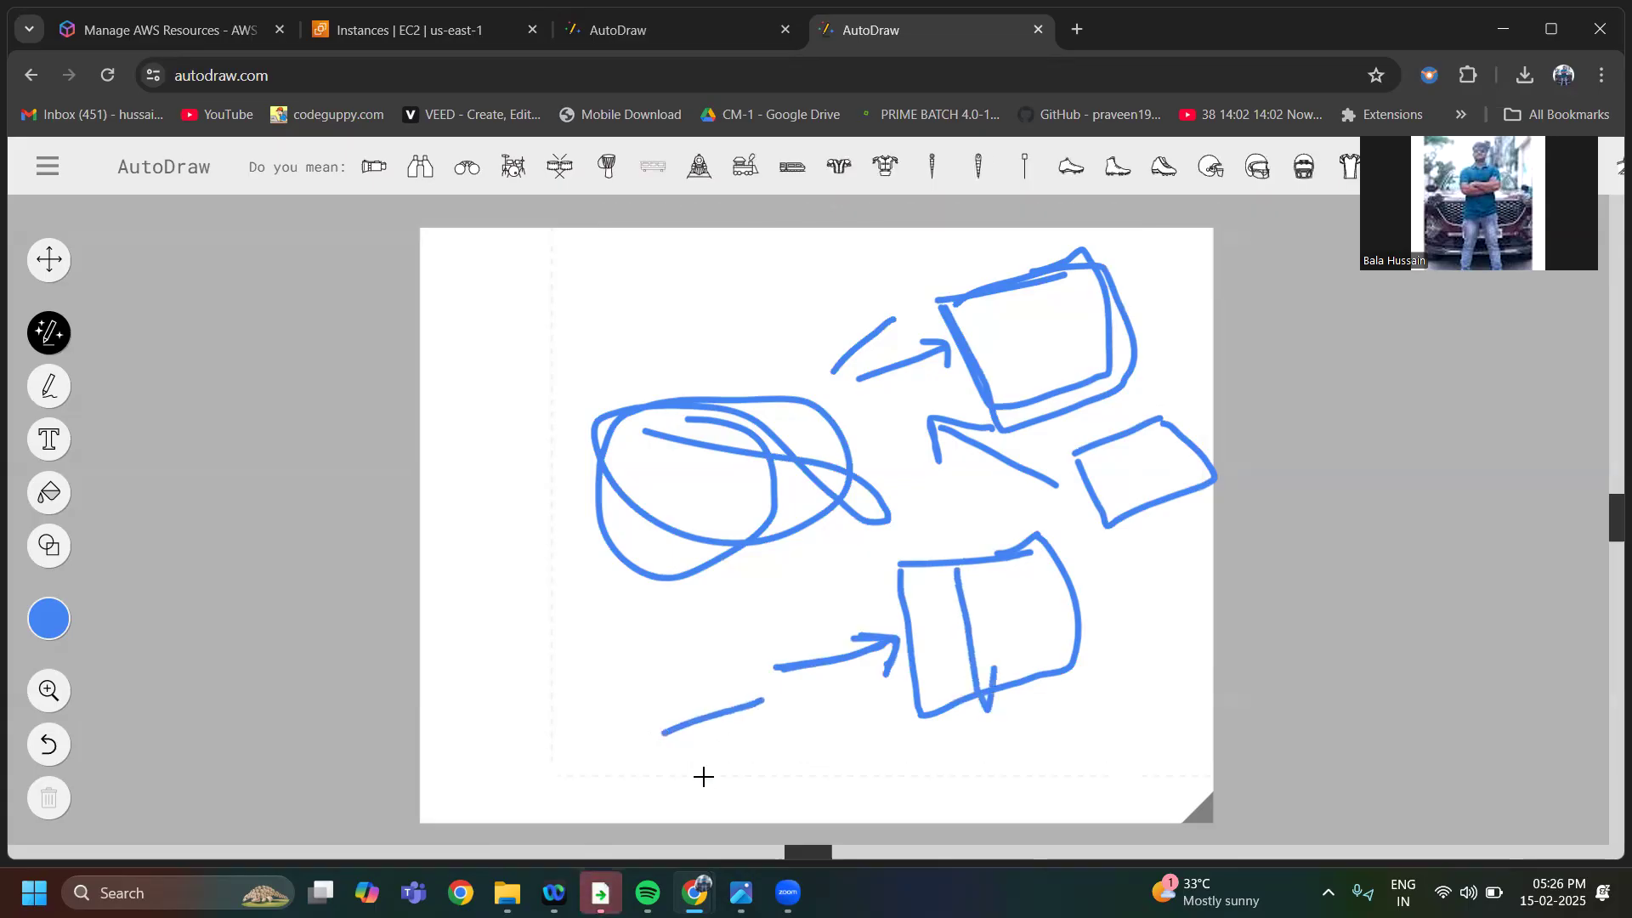
pyautogui.moveTo(676, 748); pyautogui.dragTo(773, 703)
pyautogui.moveTo(864, 754)
pyautogui.mouseDown()
pyautogui.moveTo(917, 741)
pyautogui.moveTo(961, 798)
pyautogui.moveTo(908, 748)
pyautogui.mouseUp()
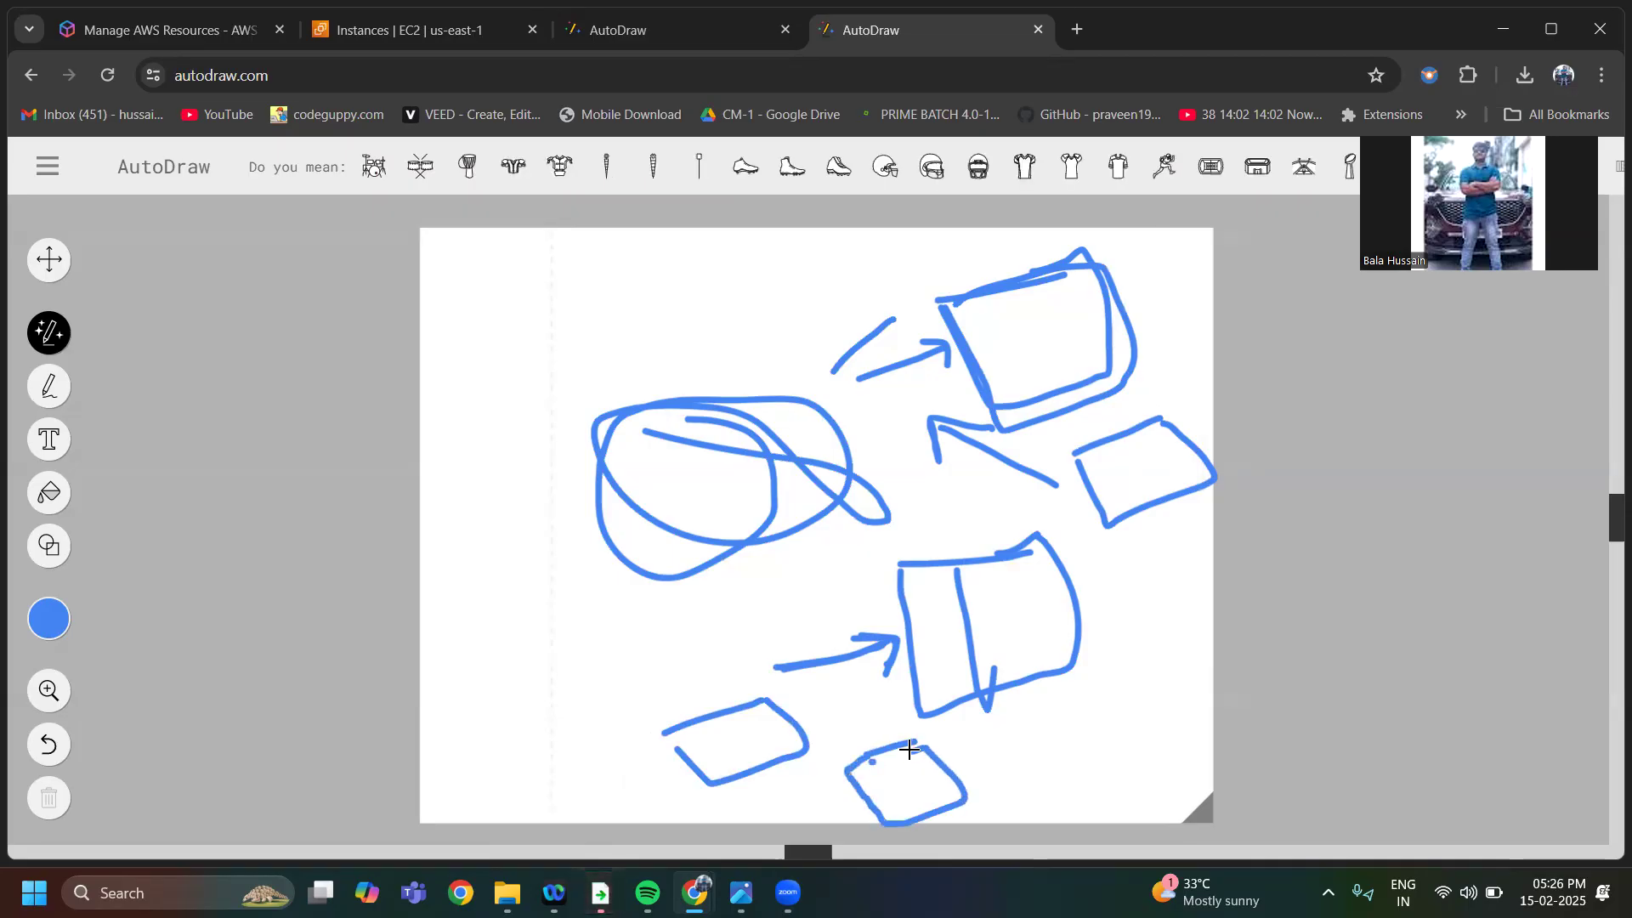
pyautogui.moveTo(1038, 707)
pyautogui.mouseDown()
pyautogui.moveTo(1079, 695)
pyautogui.moveTo(988, 732)
pyautogui.mouseUp()
pyautogui.moveTo(1020, 791)
pyautogui.mouseDown()
pyautogui.moveTo(1138, 743)
pyautogui.moveTo(1081, 699)
pyautogui.mouseUp()
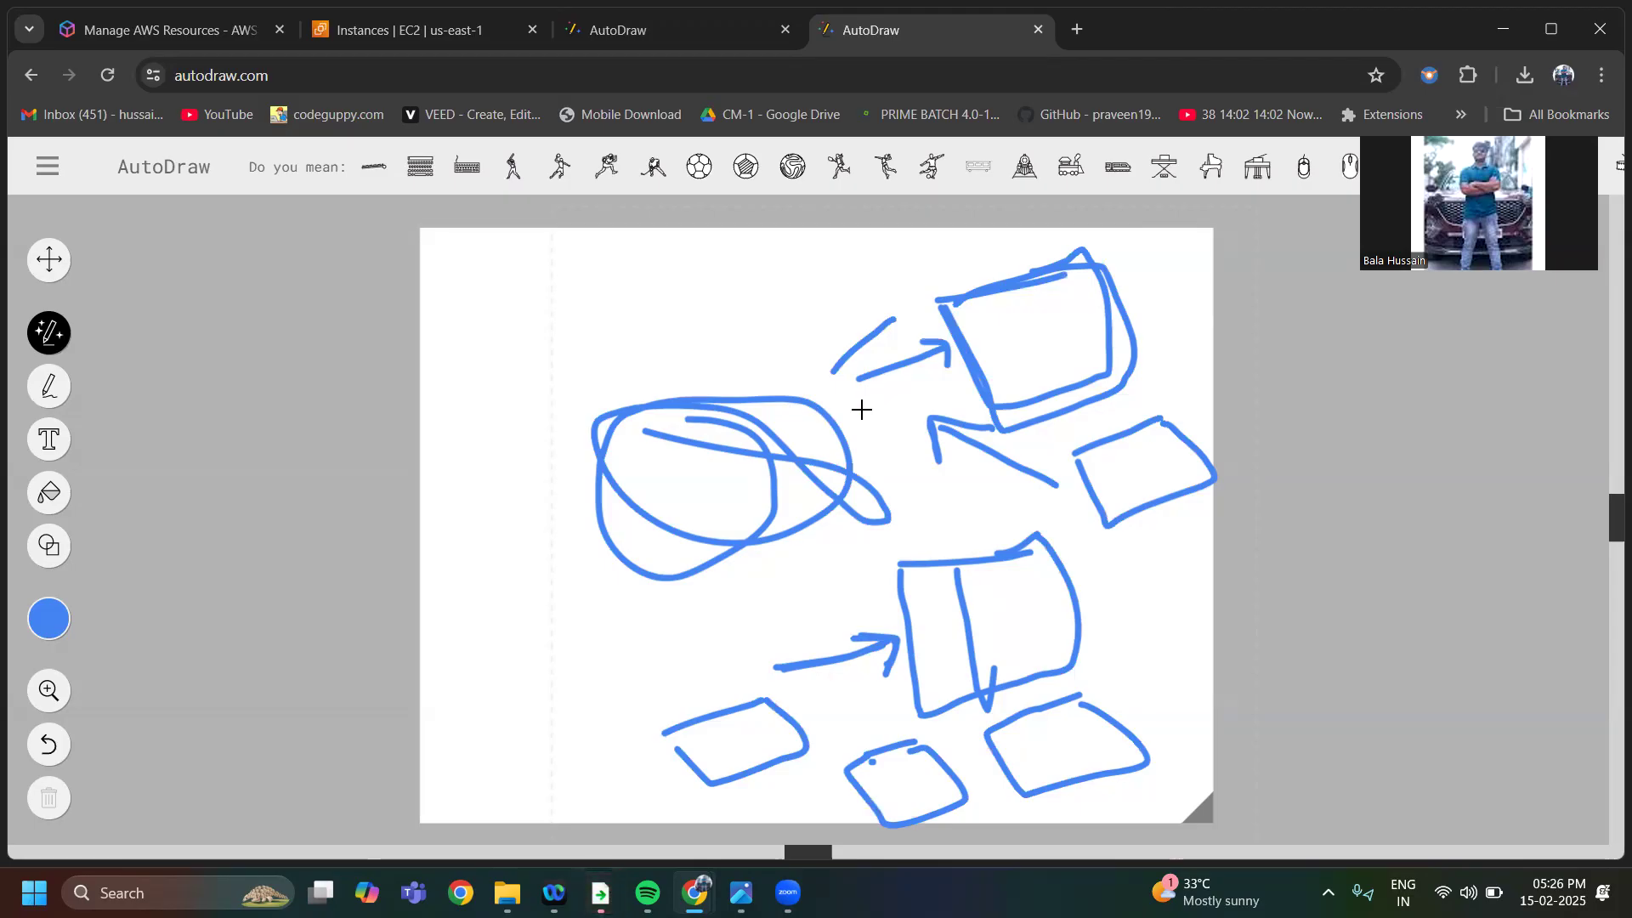
# Draw three check marks above the scribble and a check-shaped arrow pointing into it
pyautogui.moveTo(510, 337); pyautogui.dragTo(643, 257)
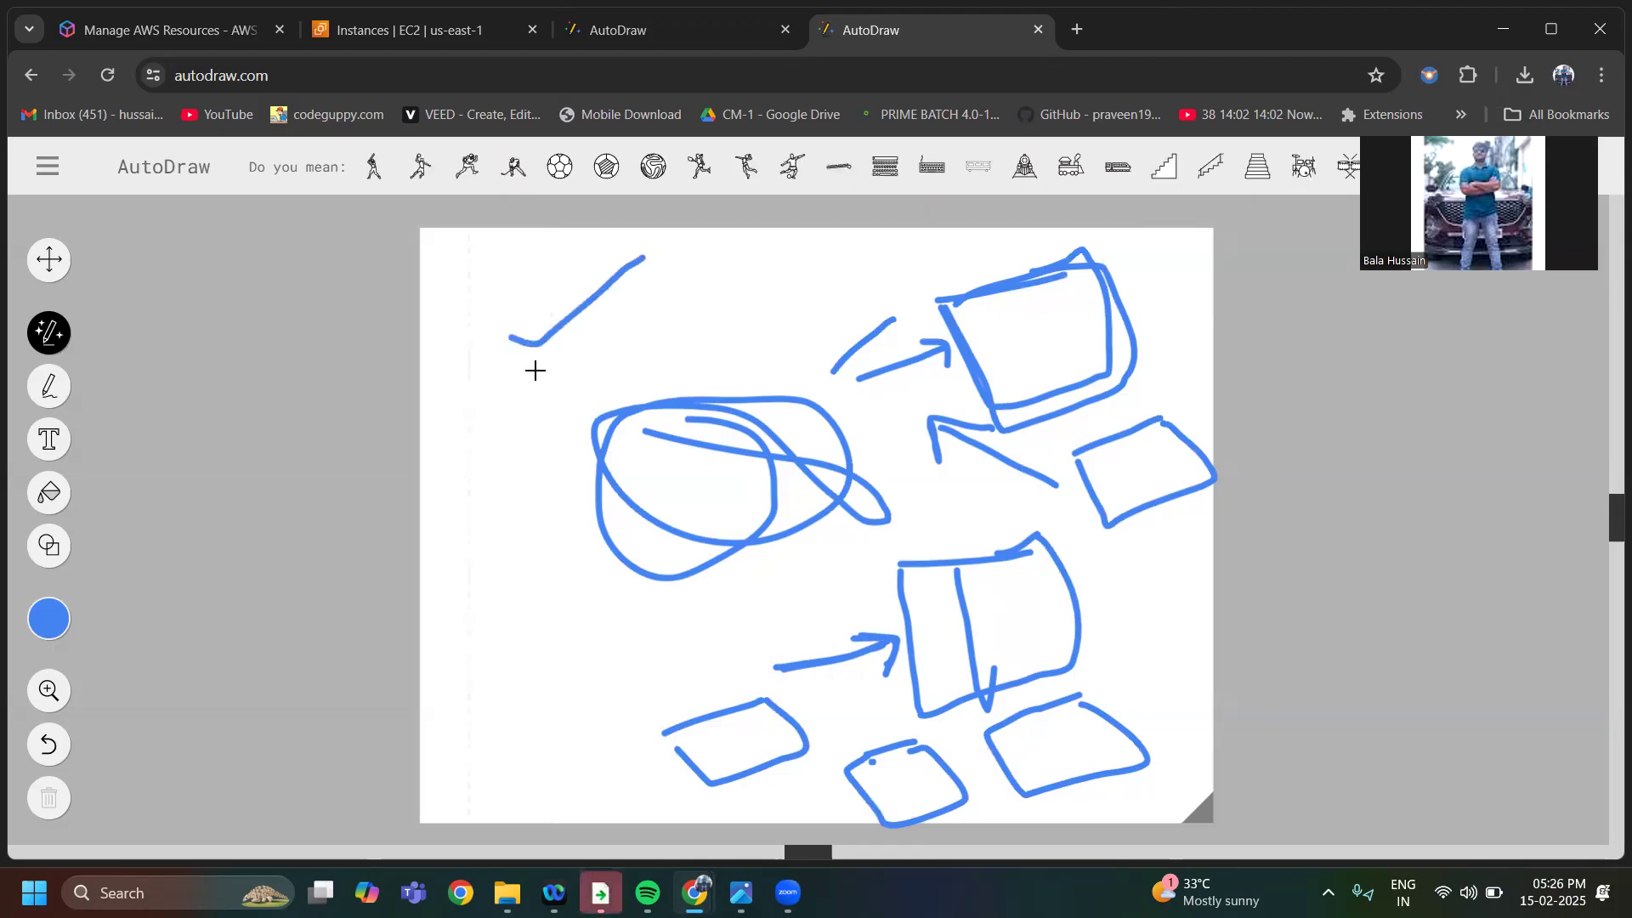
pyautogui.moveTo(537, 372); pyautogui.dragTo(680, 299)
pyautogui.moveTo(608, 371)
pyautogui.mouseDown()
pyautogui.moveTo(678, 363)
pyautogui.moveTo(765, 318)
pyautogui.mouseUp()
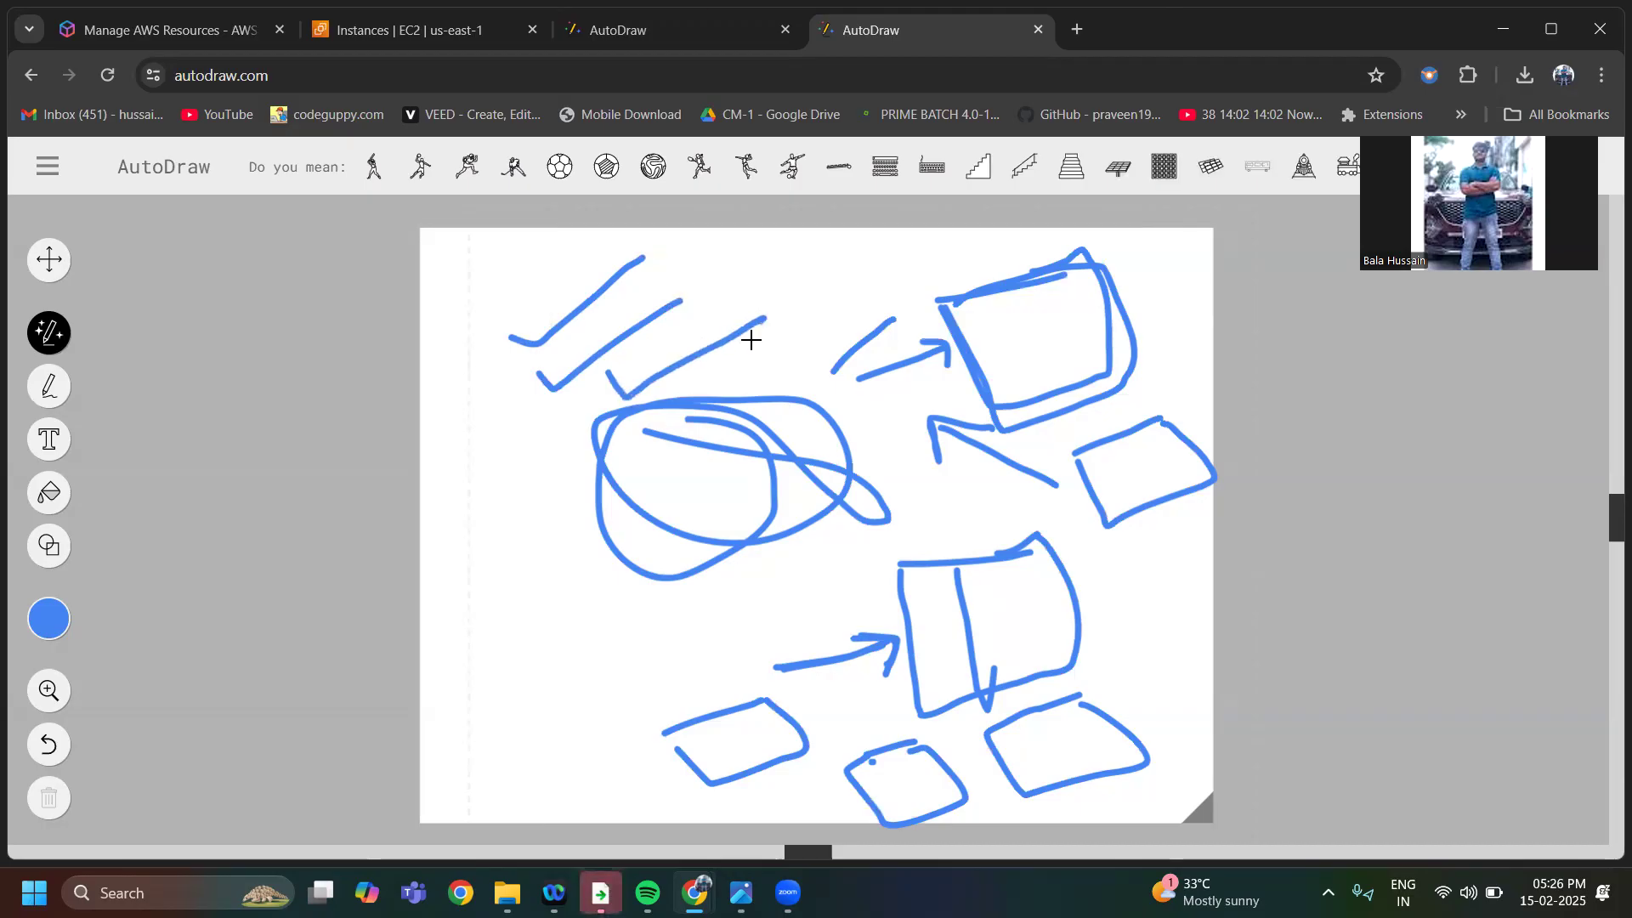
pyautogui.moveTo(522, 531)
pyautogui.mouseDown()
pyautogui.moveTo(652, 494)
pyautogui.moveTo(655, 521)
pyautogui.moveTo(663, 502)
pyautogui.mouseUp()
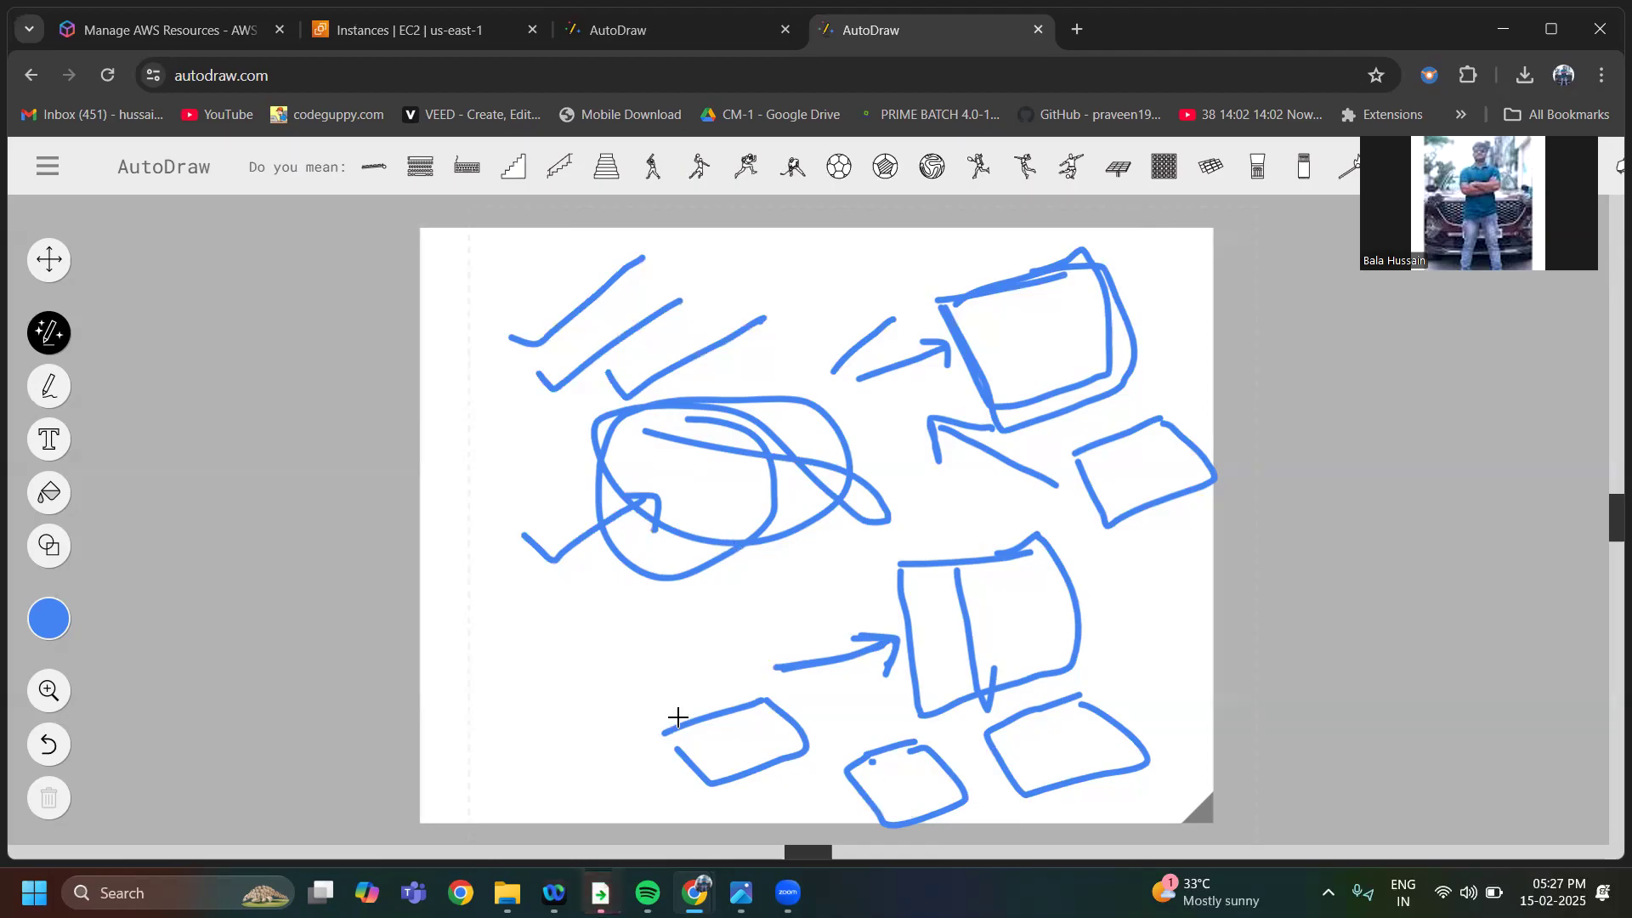
# Draw four short arrows in the lower-left part of the canvas, and retrace the upper box and its arrow
pyautogui.moveTo(548, 744)
pyautogui.mouseDown()
pyautogui.moveTo(595, 662)
pyautogui.moveTo(620, 659)
pyautogui.moveTo(612, 738)
pyautogui.mouseUp()
pyautogui.moveTo(605, 733)
pyautogui.mouseDown()
pyautogui.moveTo(588, 765)
pyautogui.moveTo(676, 745)
pyautogui.mouseUp()
pyautogui.moveTo(685, 654)
pyautogui.mouseDown()
pyautogui.moveTo(768, 590)
pyautogui.moveTo(763, 614)
pyautogui.mouseUp()
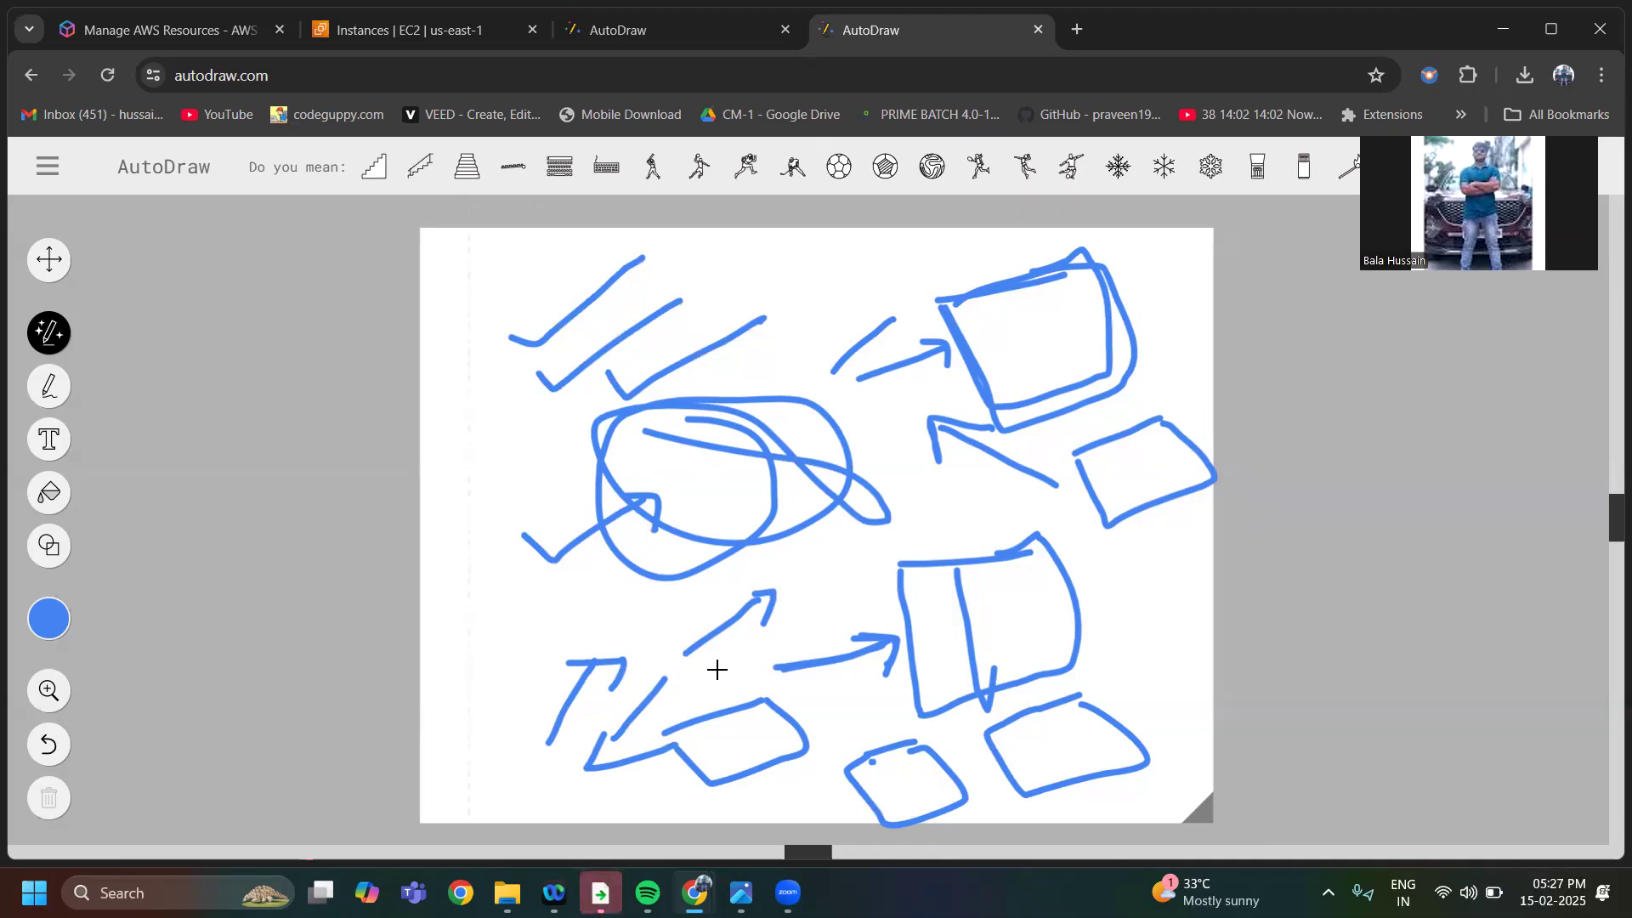
pyautogui.moveTo(462, 621)
pyautogui.mouseDown()
pyautogui.moveTo(561, 619)
pyautogui.moveTo(528, 640)
pyautogui.mouseUp()
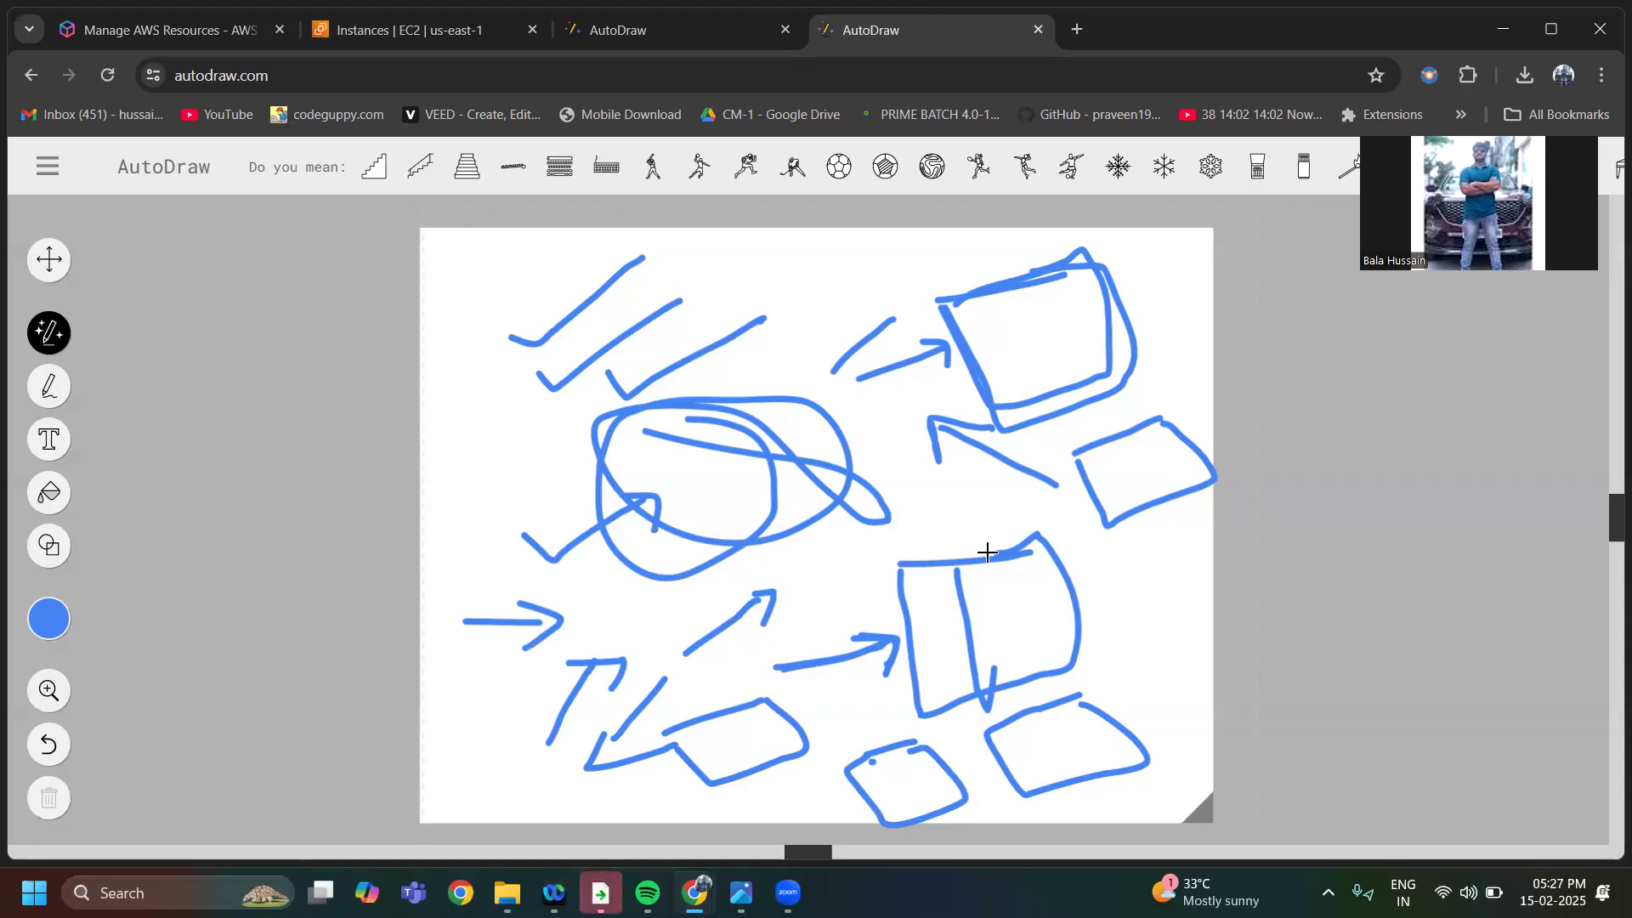
pyautogui.moveTo(940, 299)
pyautogui.mouseDown()
pyautogui.moveTo(962, 374)
pyautogui.moveTo(1109, 398)
pyautogui.moveTo(1164, 333)
pyautogui.moveTo(1067, 247)
pyautogui.moveTo(957, 302)
pyautogui.mouseUp()
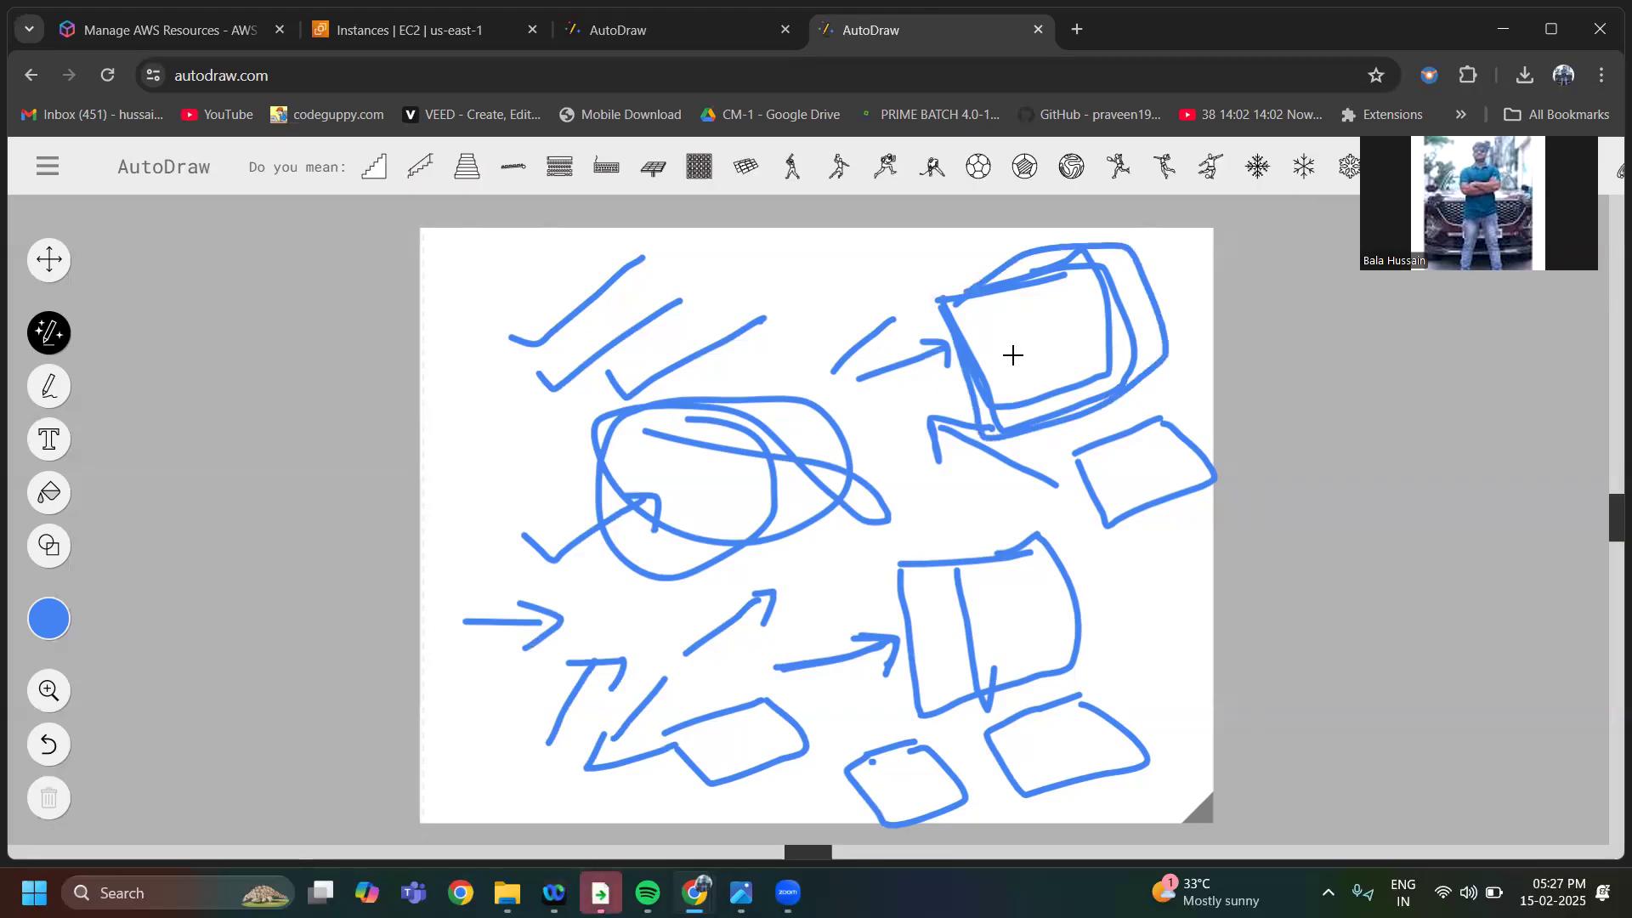
pyautogui.moveTo(866, 372)
pyautogui.mouseDown()
pyautogui.moveTo(929, 339)
pyautogui.moveTo(957, 361)
pyautogui.moveTo(953, 315)
pyautogui.moveTo(1151, 379)
pyautogui.moveTo(1079, 262)
pyautogui.moveTo(957, 324)
pyautogui.mouseUp()
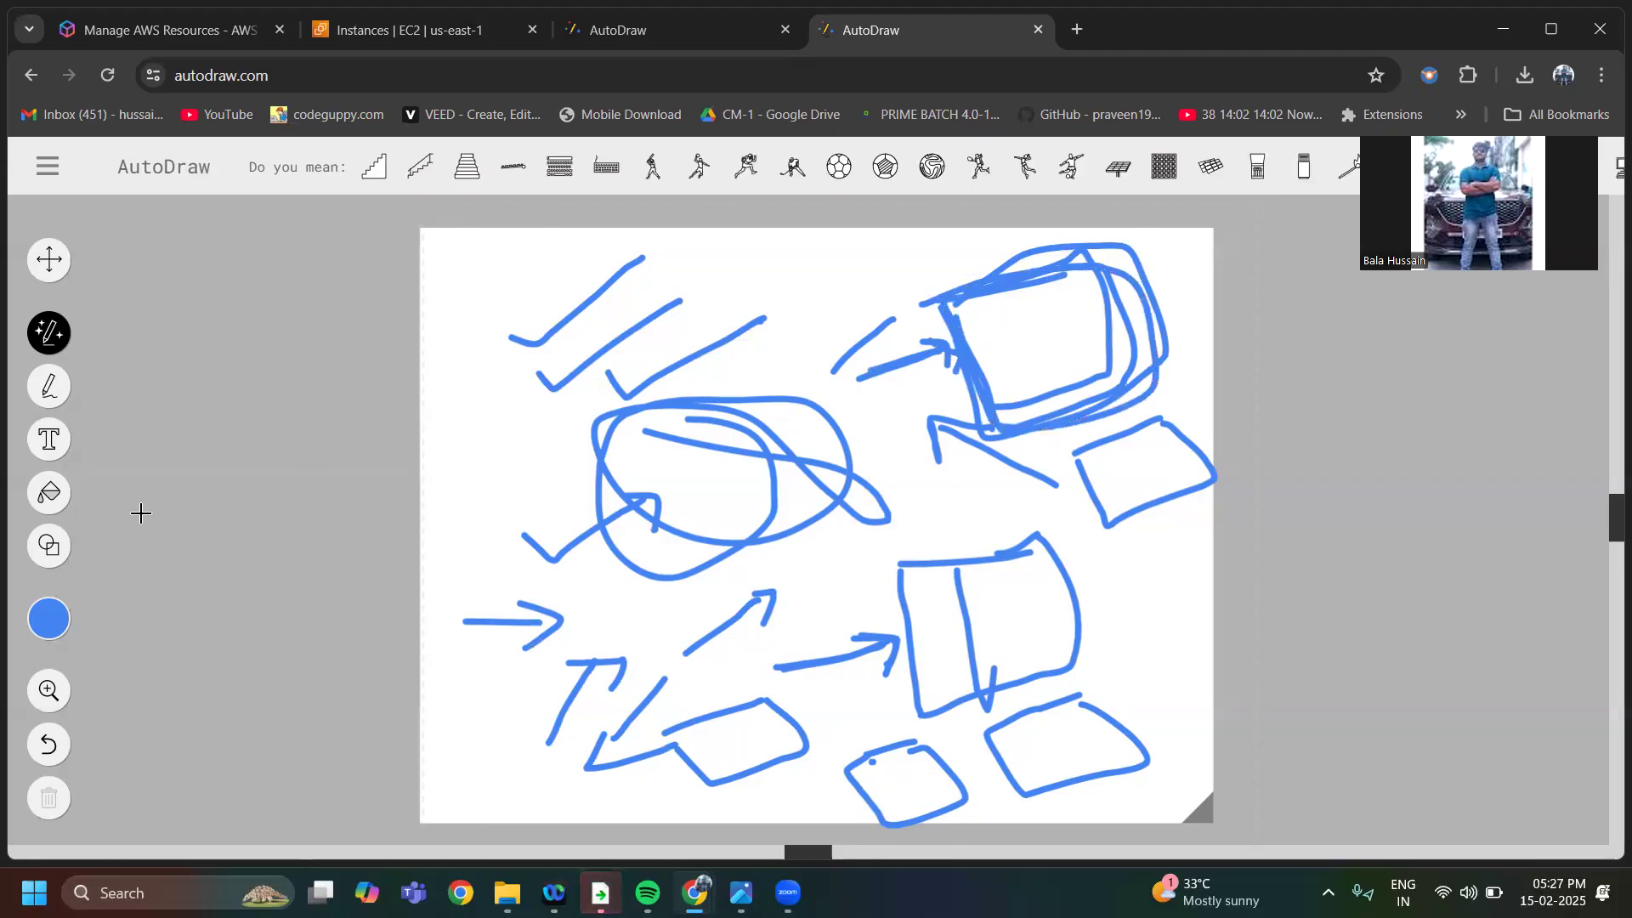
# Undo all the freehand strokes until the canvas is blank
pyautogui.click(48, 746)
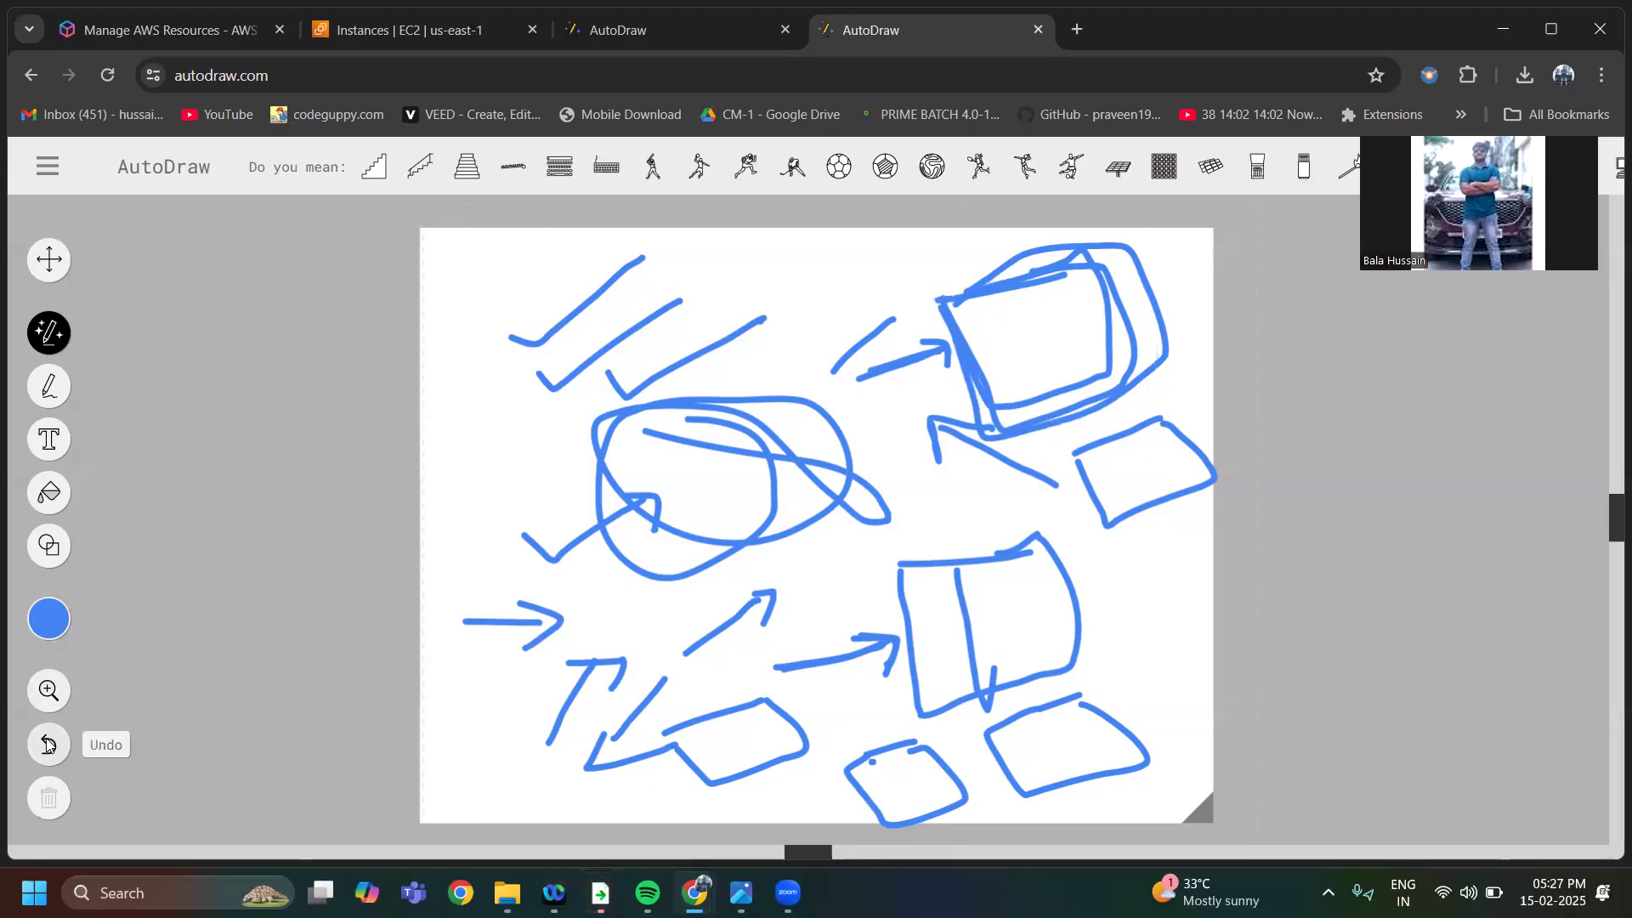
pyautogui.click(48, 746)
pyautogui.click(49, 745)
pyautogui.click(49, 745)
pyautogui.click(49, 745)
pyautogui.click(49, 745)
pyautogui.click(48, 745)
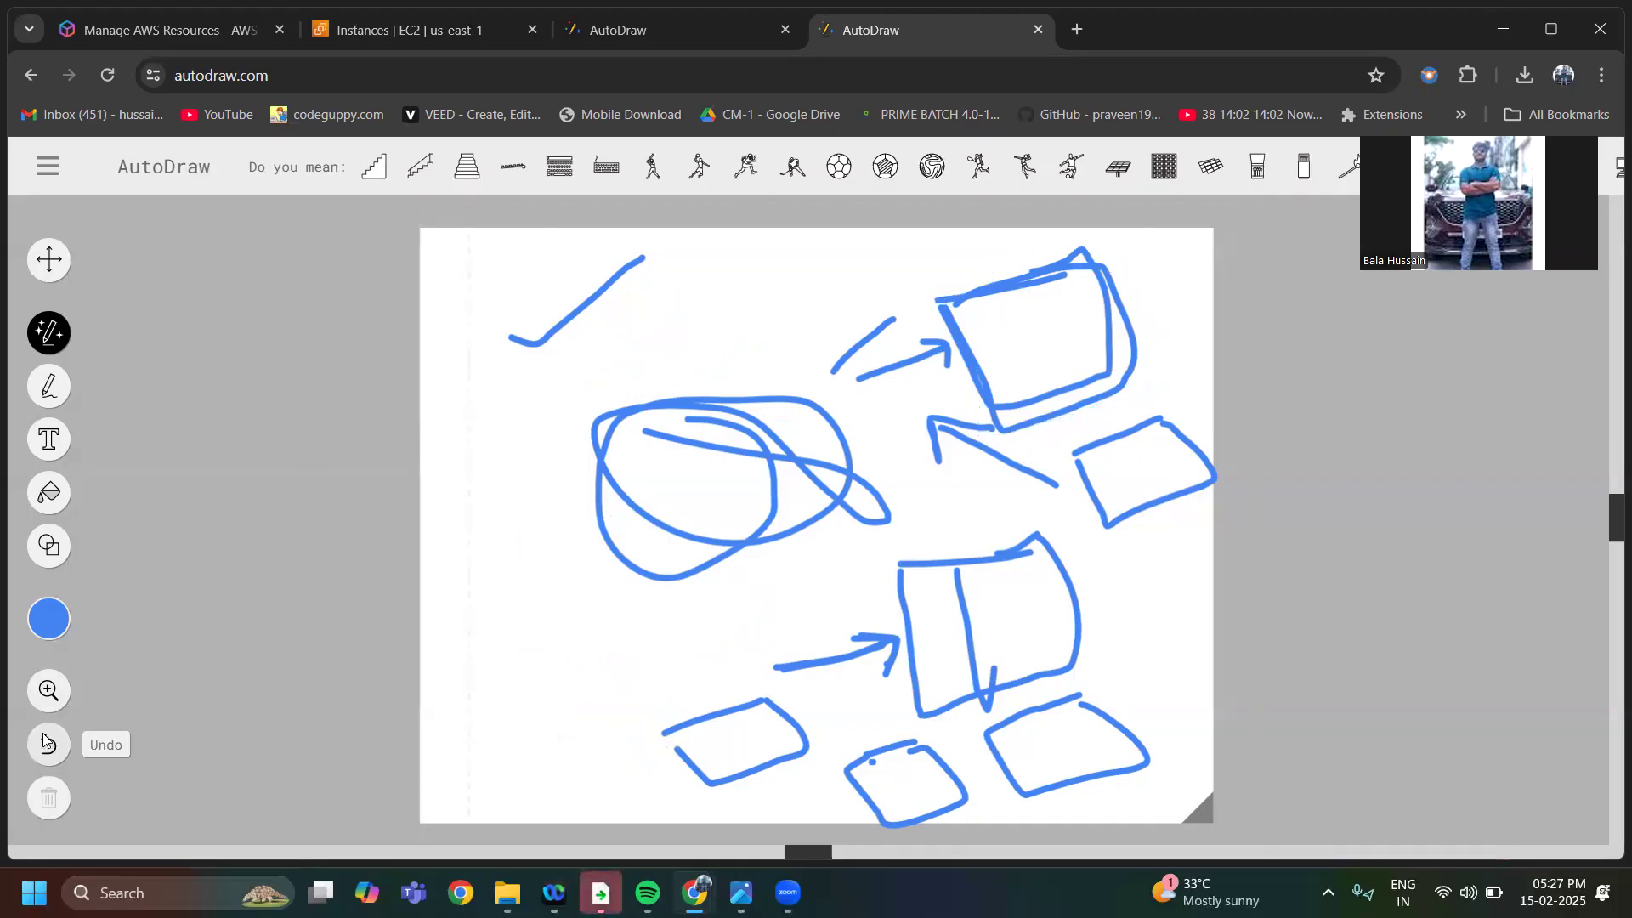
pyautogui.click(49, 743)
pyautogui.click(49, 742)
pyautogui.click(49, 743)
pyautogui.click(49, 743)
pyautogui.click(48, 742)
pyautogui.click(49, 743)
pyautogui.click(49, 742)
pyautogui.click(49, 743)
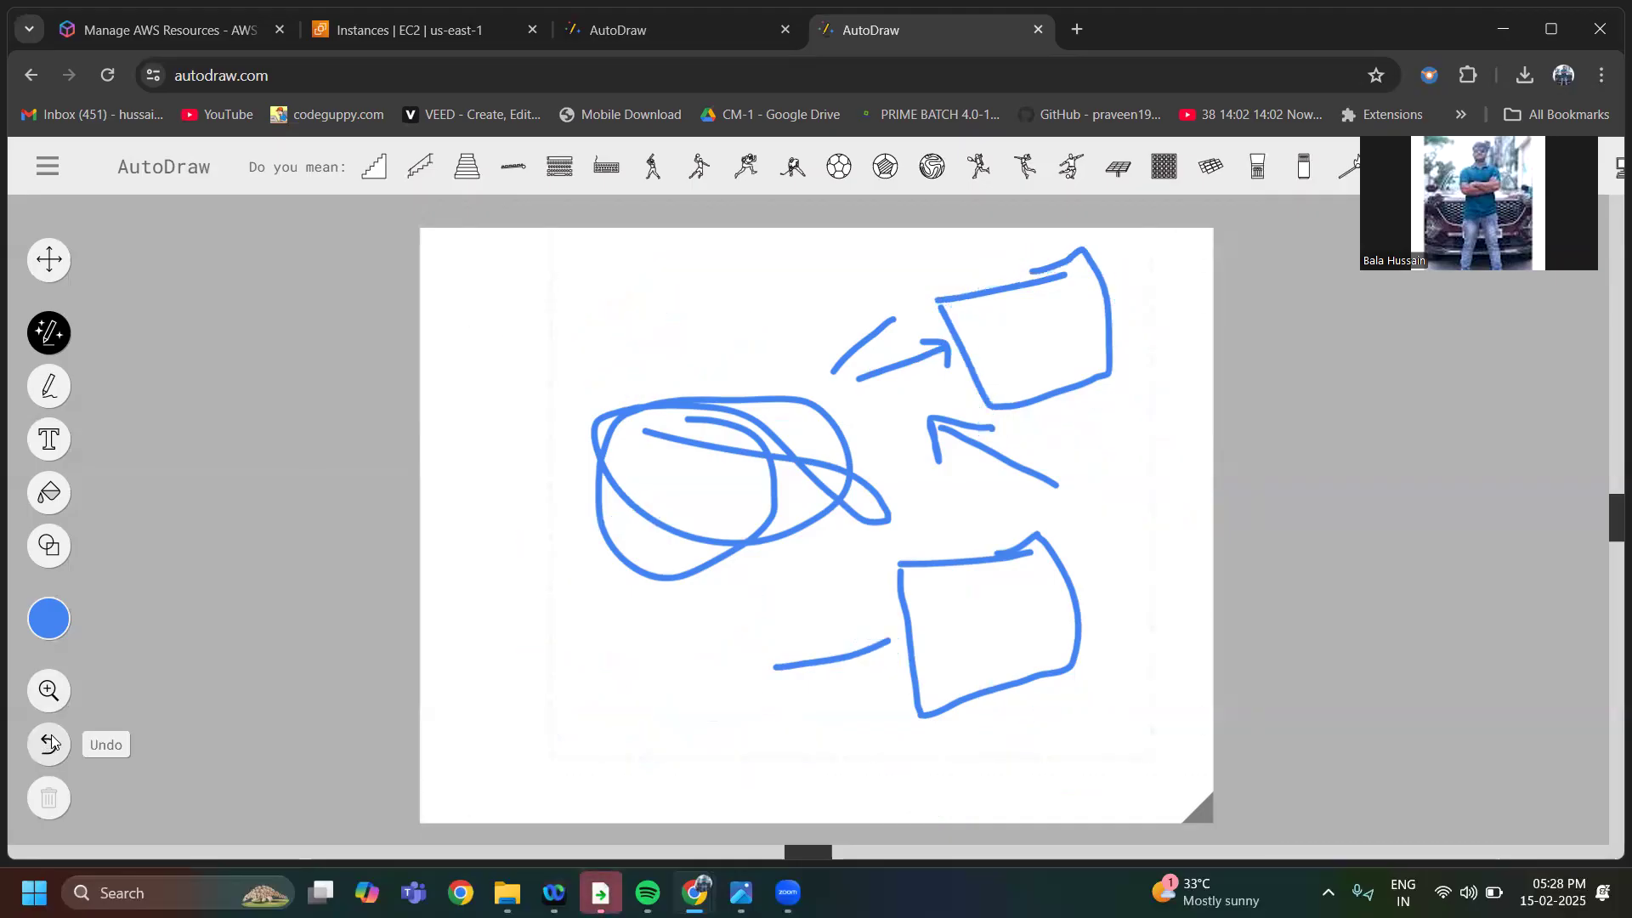
pyautogui.click(50, 742)
pyautogui.click(50, 743)
pyautogui.click(50, 743)
pyautogui.click(50, 743)
pyautogui.click(51, 743)
pyautogui.click(51, 743)
pyautogui.click(50, 742)
pyautogui.click(50, 743)
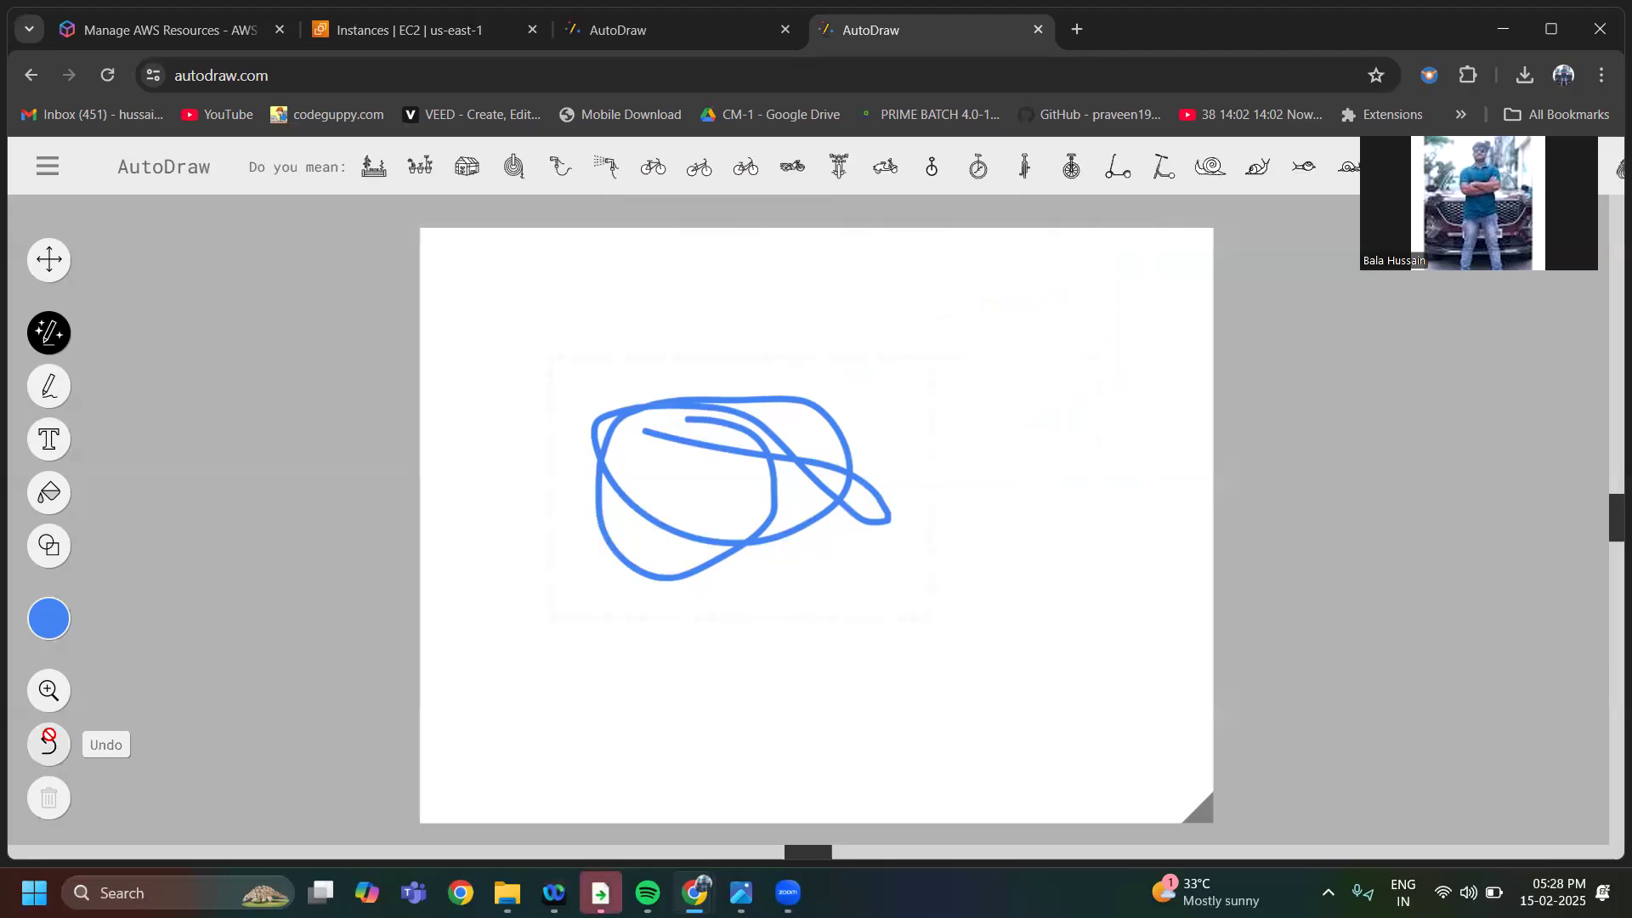
pyautogui.click(50, 743)
# Draw a horizontal row of five rectangles across the middle of the canvas with the Shape tool
pyautogui.click(49, 545)
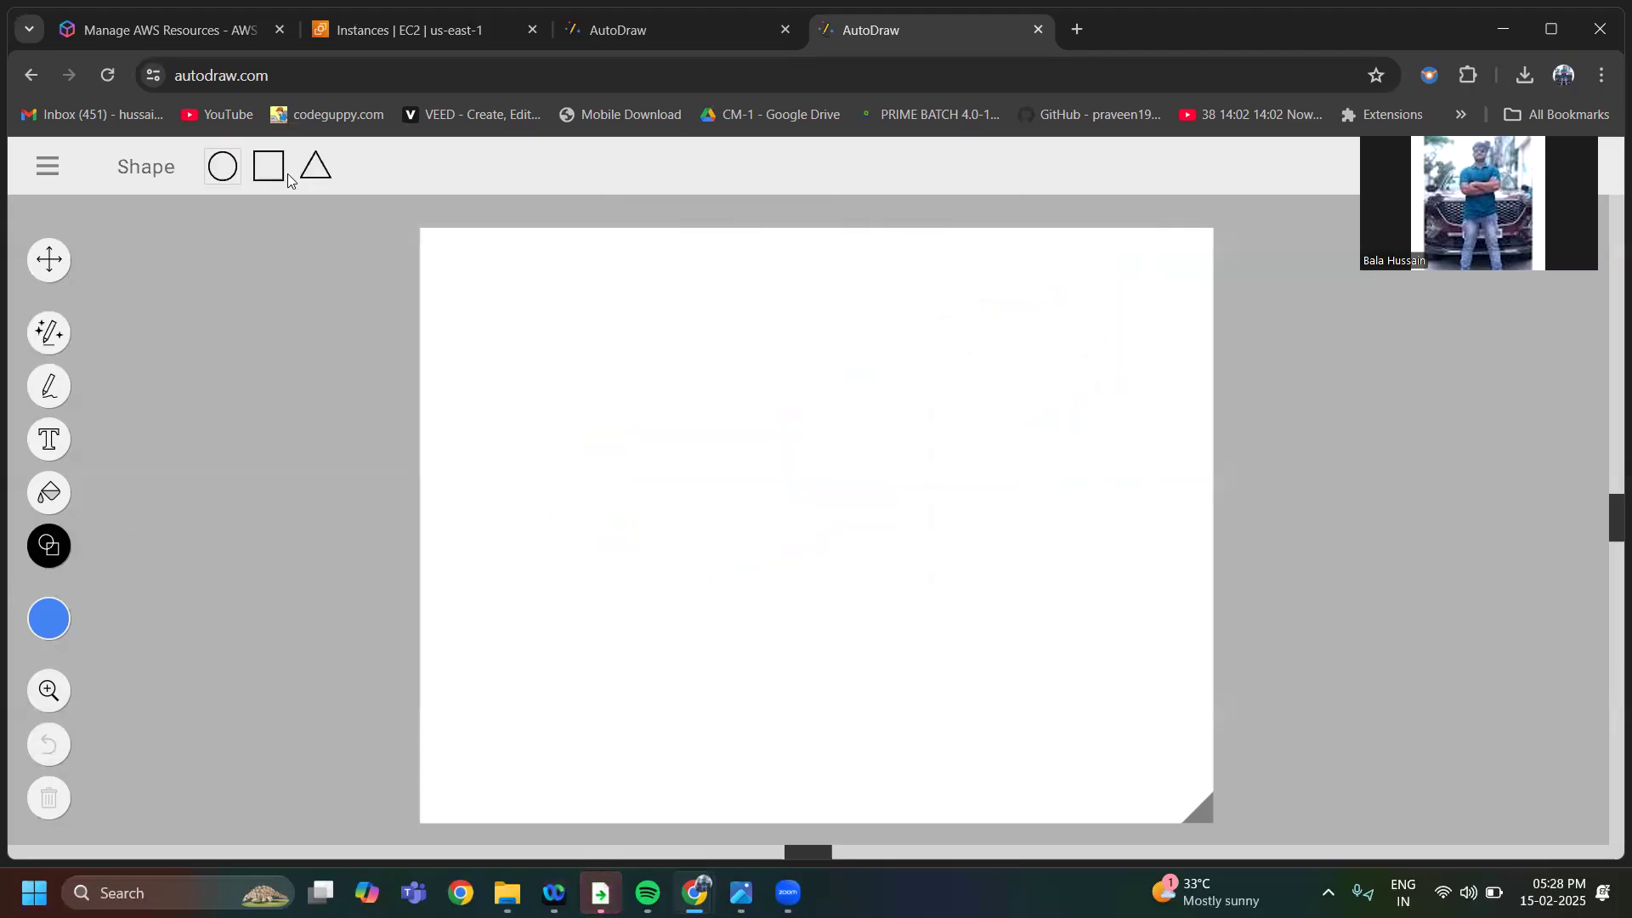
pyautogui.moveTo(521, 420); pyautogui.dragTo(582, 485)
pyautogui.moveTo(633, 412); pyautogui.dragTo(721, 498)
pyautogui.moveTo(782, 422); pyautogui.dragTo(852, 499)
pyautogui.moveTo(900, 421); pyautogui.dragTo(1020, 492)
pyautogui.moveTo(1059, 430); pyautogui.dragTo(1161, 524)
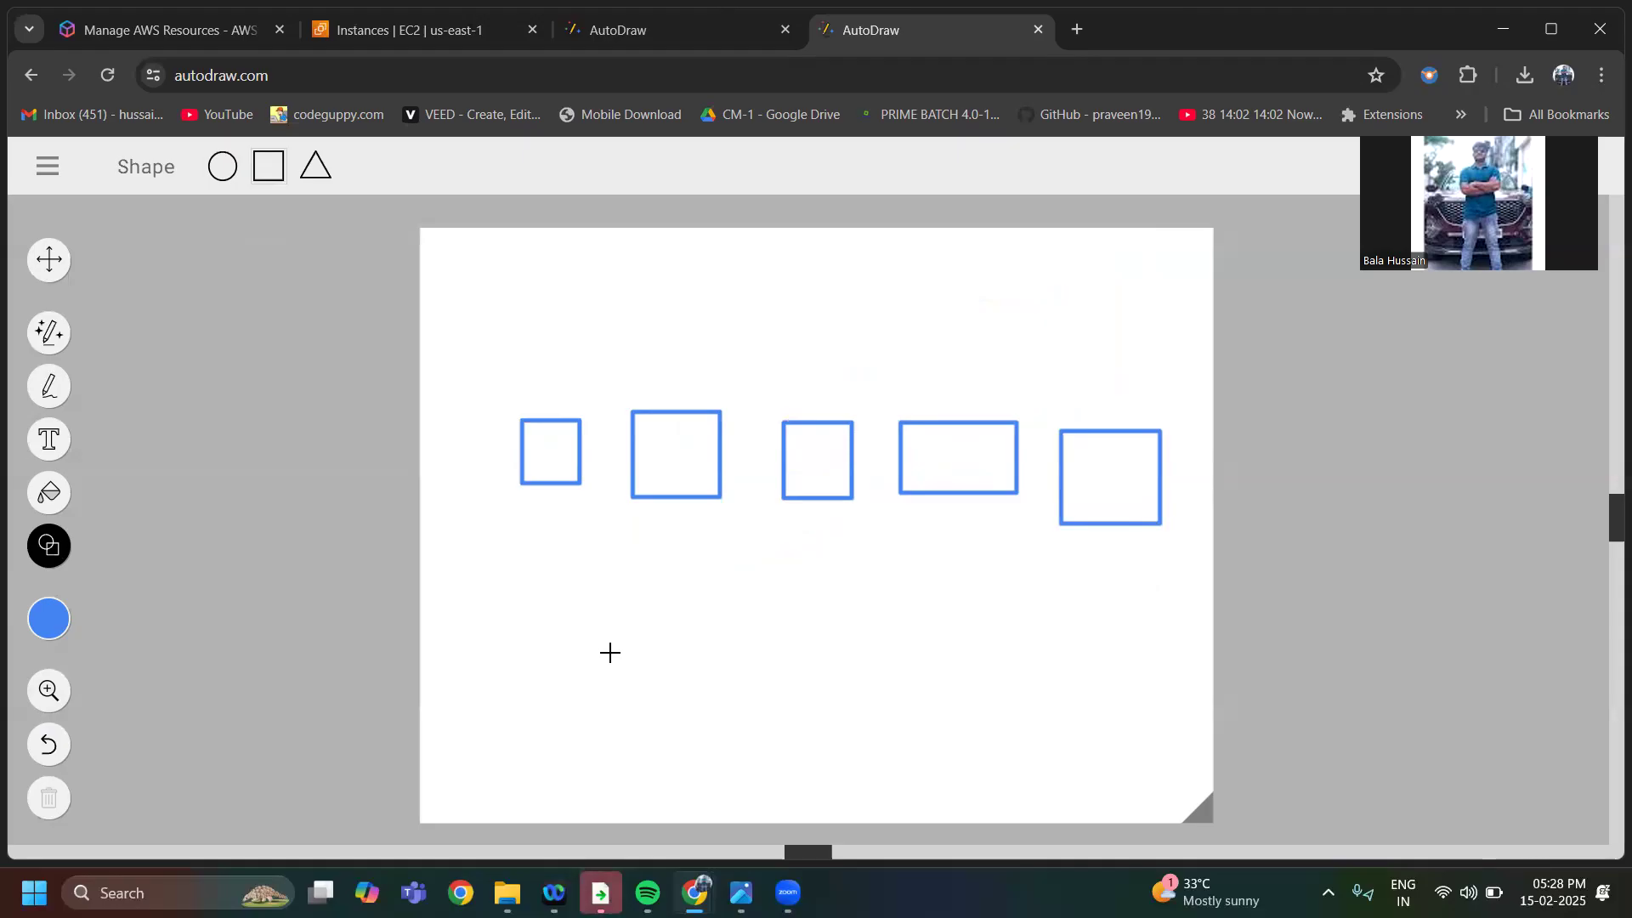
# Draw a freehand curved arrow up to each of the first three rectangles and cross out the last two
pyautogui.click(49, 386)
pyautogui.moveTo(476, 585)
pyautogui.mouseDown()
pyautogui.moveTo(558, 510)
pyautogui.moveTo(532, 513)
pyautogui.moveTo(575, 546)
pyautogui.mouseUp()
pyautogui.moveTo(583, 625)
pyautogui.mouseDown()
pyautogui.moveTo(677, 527)
pyautogui.moveTo(693, 561)
pyautogui.moveTo(816, 518)
pyautogui.moveTo(825, 554)
pyautogui.mouseUp()
pyautogui.moveTo(941, 423); pyautogui.dragTo(1016, 497)
pyautogui.moveTo(989, 411); pyautogui.dragTo(948, 505)
pyautogui.moveTo(1051, 436); pyautogui.dragTo(1157, 488)
pyautogui.moveTo(1133, 404); pyautogui.dragTo(1106, 507)
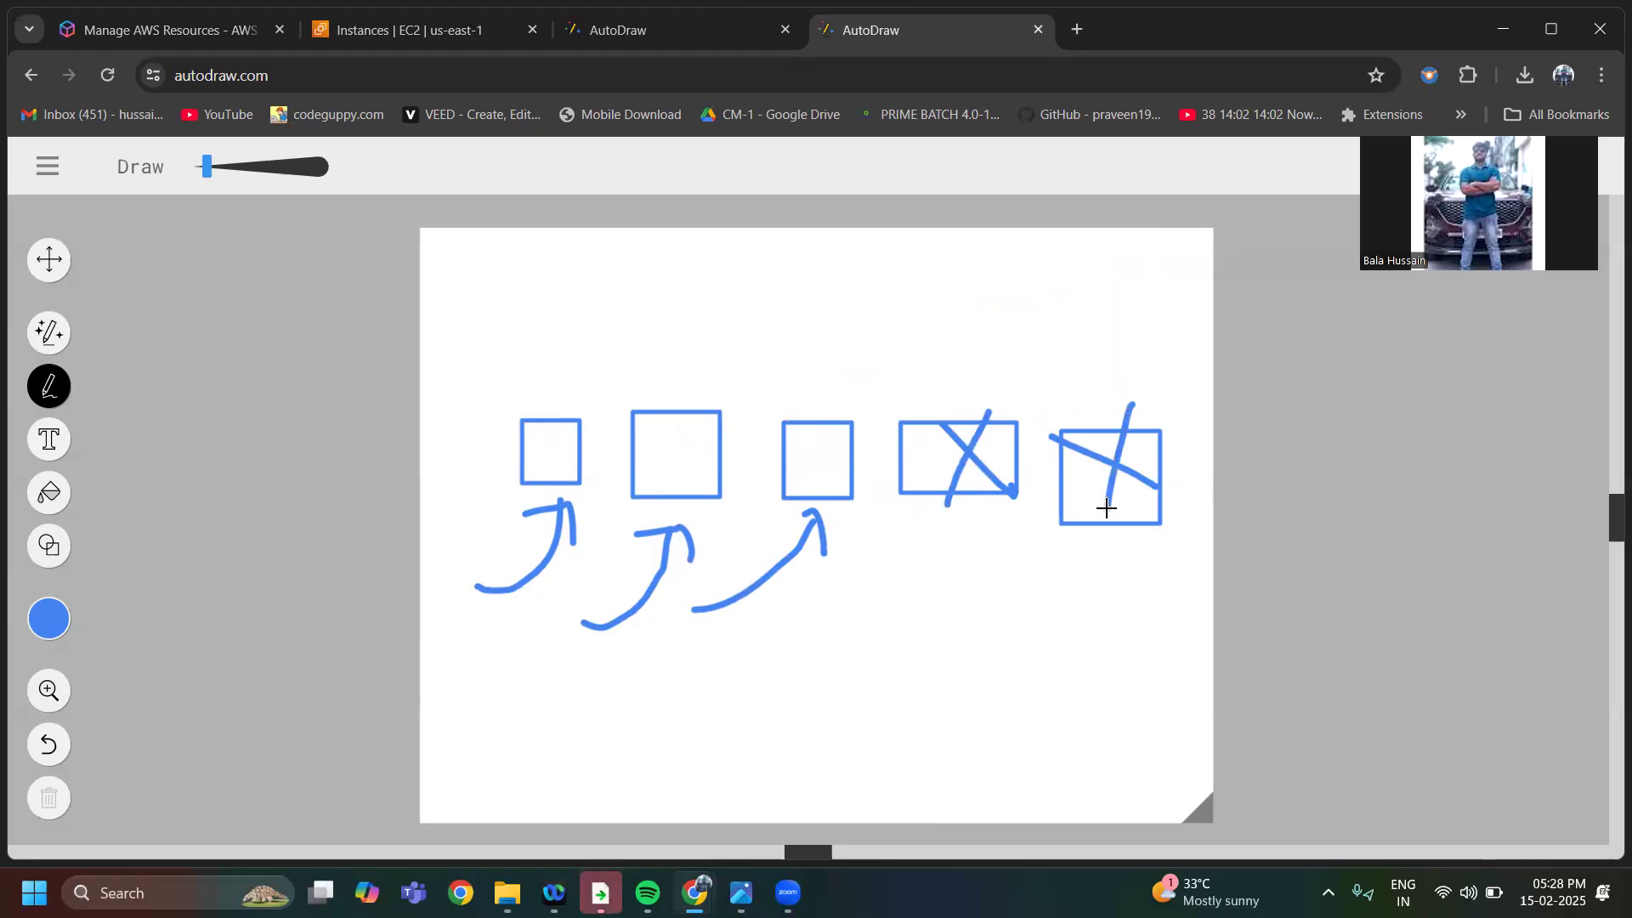
# Circle the two crossed-out rectangles together and individually, and draw a plus-like mark above them
pyautogui.moveTo(1039, 347)
pyautogui.mouseDown()
pyautogui.moveTo(896, 397)
pyautogui.moveTo(1053, 586)
pyautogui.moveTo(1195, 445)
pyautogui.moveTo(956, 350)
pyautogui.mouseUp()
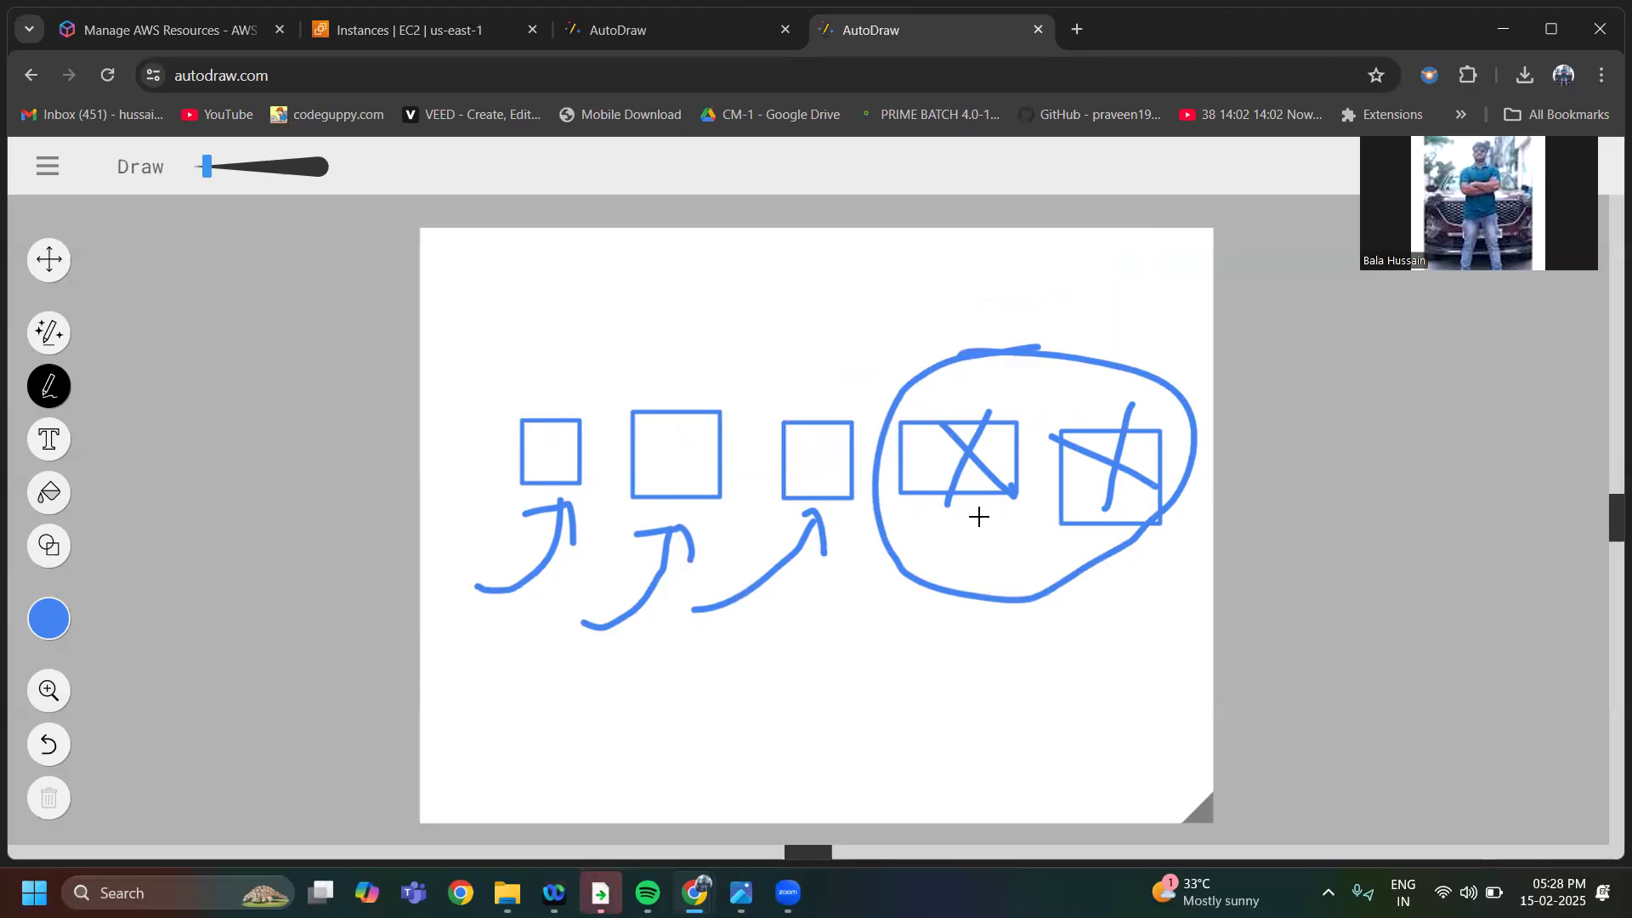
pyautogui.moveTo(899, 422)
pyautogui.mouseDown()
pyautogui.moveTo(893, 481)
pyautogui.moveTo(988, 522)
pyautogui.moveTo(1020, 463)
pyautogui.moveTo(932, 408)
pyautogui.moveTo(884, 421)
pyautogui.mouseUp()
pyautogui.moveTo(1069, 425)
pyautogui.mouseDown()
pyautogui.moveTo(1052, 451)
pyautogui.moveTo(1116, 533)
pyautogui.moveTo(1173, 455)
pyautogui.moveTo(1111, 426)
pyautogui.moveTo(1054, 437)
pyautogui.mouseUp()
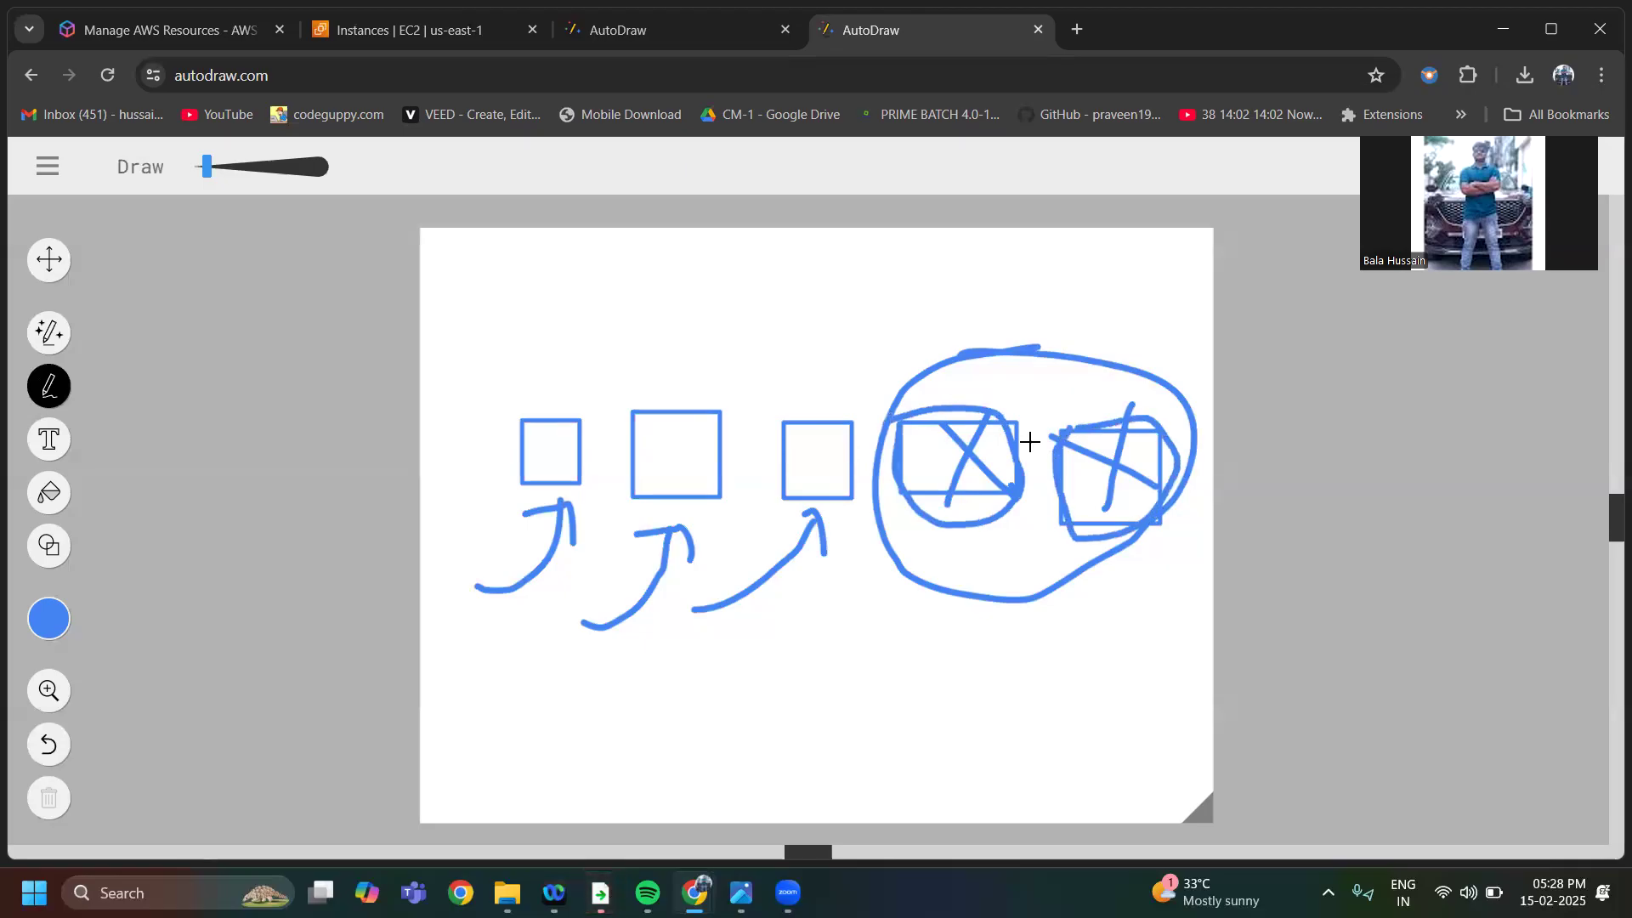
pyautogui.moveTo(1003, 371); pyautogui.dragTo(1073, 391)
pyautogui.moveTo(1054, 338); pyautogui.dragTo(1046, 401)
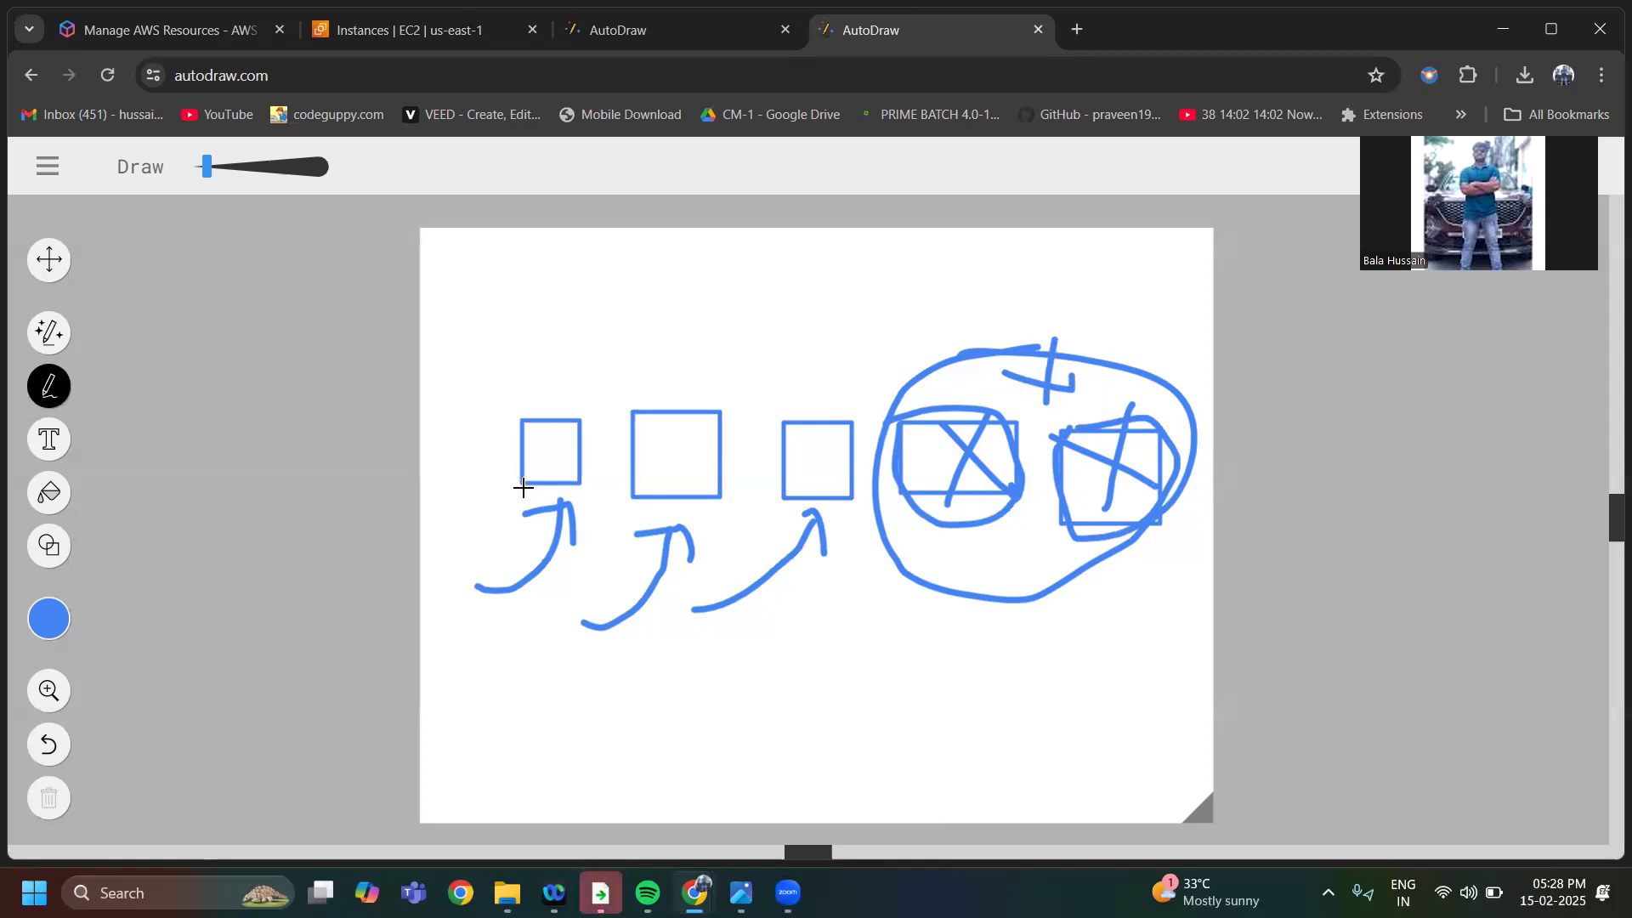
# Draw an arc joining the first and third rectangles, then loop the fourth rectangle and point an arrow up at the crossed-out pair
pyautogui.moveTo(545, 408)
pyautogui.mouseDown()
pyautogui.moveTo(754, 371)
pyautogui.moveTo(801, 439)
pyautogui.mouseUp()
pyautogui.moveTo(903, 419)
pyautogui.mouseDown()
pyautogui.moveTo(900, 516)
pyautogui.moveTo(1072, 428)
pyautogui.moveTo(1064, 520)
pyautogui.moveTo(1115, 425)
pyautogui.moveTo(1120, 450)
pyautogui.mouseUp()
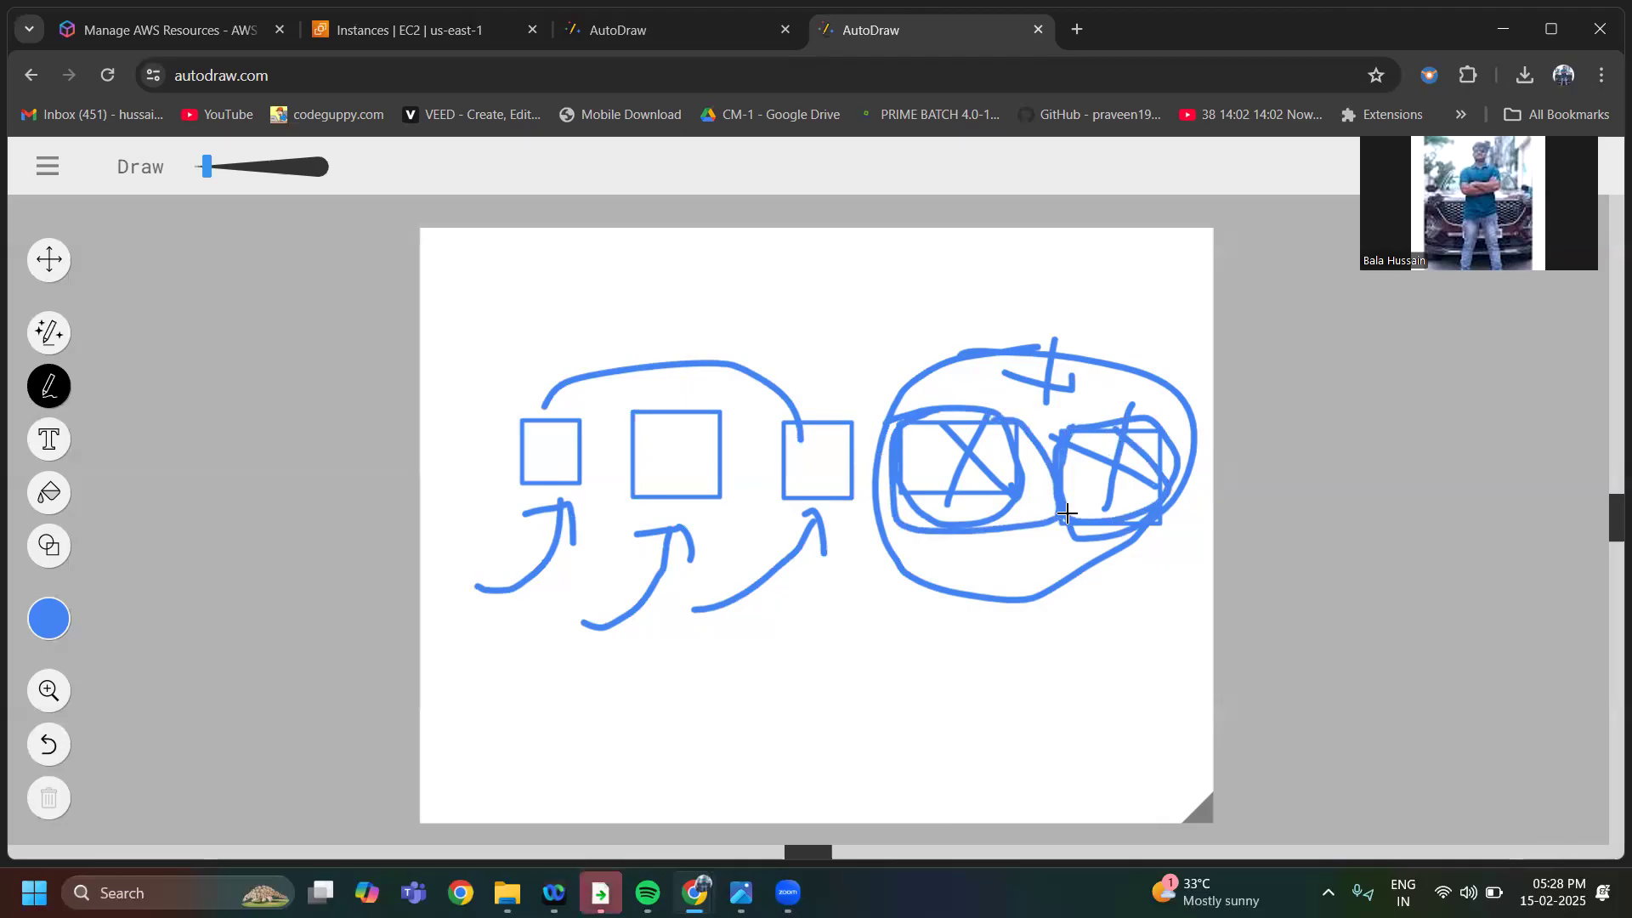
pyautogui.moveTo(888, 663)
pyautogui.mouseDown()
pyautogui.moveTo(997, 568)
pyautogui.moveTo(993, 644)
pyautogui.mouseUp()
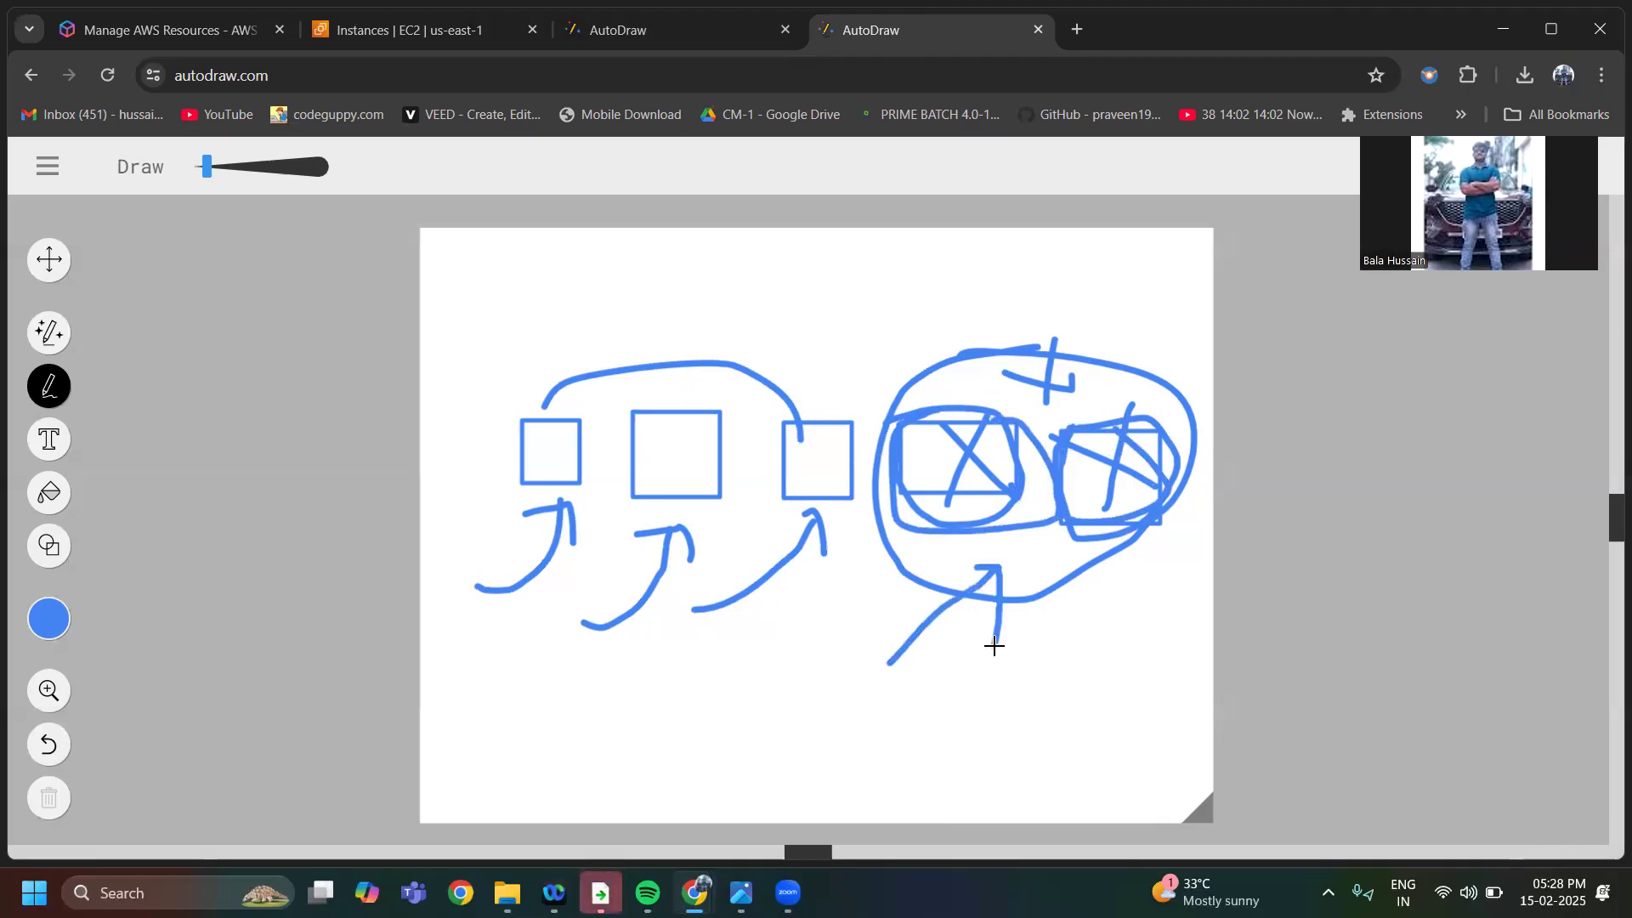
# Circle the first three rectangles, point two more arrows at them, and handwrite "pay as you" below the row
pyautogui.moveTo(527, 459)
pyautogui.mouseDown()
pyautogui.moveTo(812, 450)
pyautogui.moveTo(620, 430)
pyautogui.moveTo(520, 456)
pyautogui.mouseUp()
pyautogui.moveTo(563, 616)
pyautogui.mouseDown()
pyautogui.moveTo(638, 512)
pyautogui.moveTo(642, 541)
pyautogui.mouseUp()
pyautogui.moveTo(629, 404)
pyautogui.mouseDown()
pyautogui.moveTo(600, 403)
pyautogui.moveTo(473, 496)
pyautogui.moveTo(816, 538)
pyautogui.moveTo(750, 390)
pyautogui.moveTo(545, 421)
pyautogui.mouseUp()
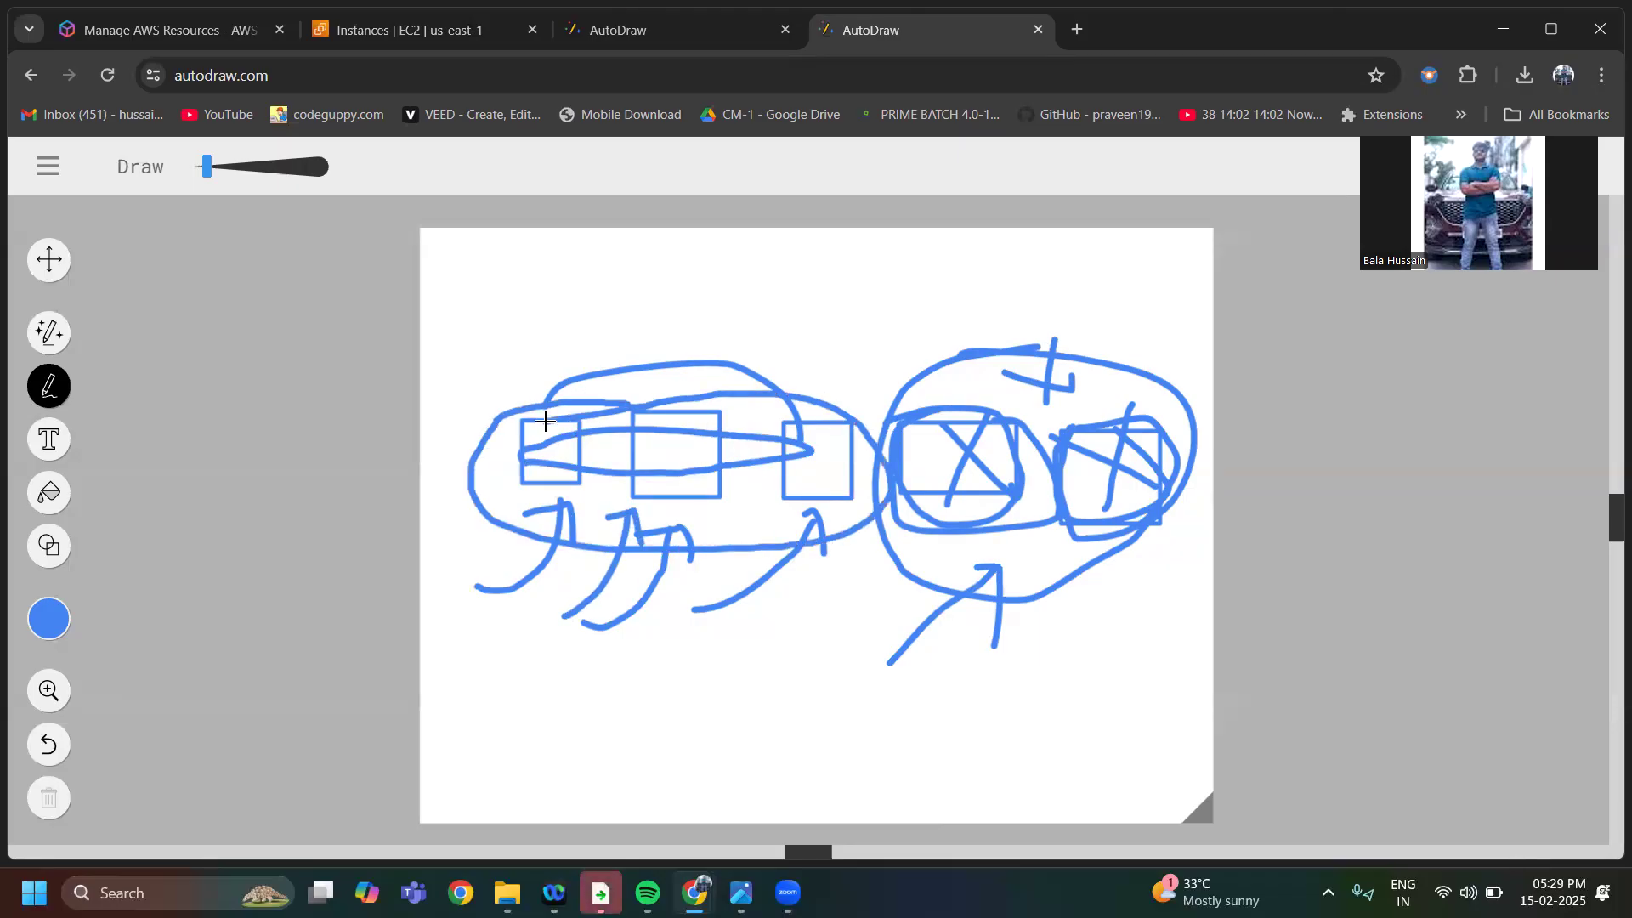
pyautogui.moveTo(609, 679)
pyautogui.mouseDown()
pyautogui.moveTo(619, 765)
pyautogui.moveTo(636, 693)
pyautogui.moveTo(672, 692)
pyautogui.moveTo(710, 659)
pyautogui.moveTo(757, 663)
pyautogui.moveTo(852, 612)
pyautogui.moveTo(846, 660)
pyautogui.moveTo(902, 599)
pyautogui.moveTo(939, 589)
pyautogui.mouseUp()
pyautogui.moveTo(437, 647)
pyautogui.mouseDown()
pyautogui.moveTo(629, 538)
pyautogui.moveTo(625, 599)
pyautogui.mouseUp()
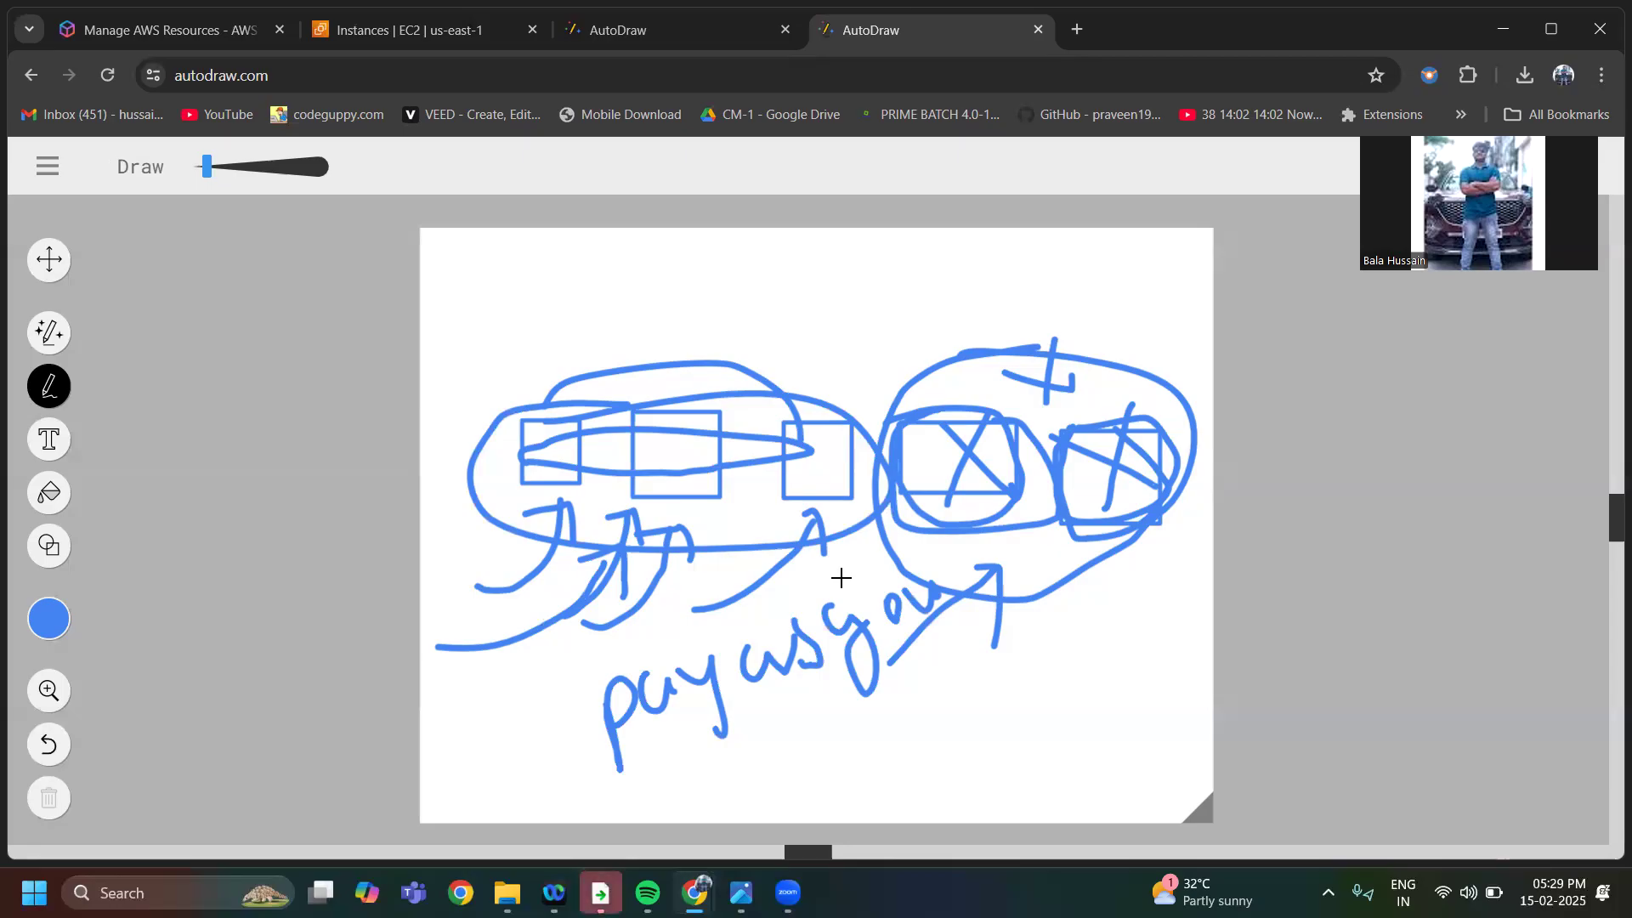
# Draw a freehand box above the row of rectangles with an arrow pointing out of it to the upper right
pyautogui.moveTo(767, 298); pyautogui.dragTo(881, 290)
pyautogui.moveTo(769, 297)
pyautogui.mouseDown()
pyautogui.moveTo(792, 357)
pyautogui.moveTo(957, 316)
pyautogui.moveTo(793, 293)
pyautogui.moveTo(1001, 273)
pyautogui.moveTo(993, 298)
pyautogui.mouseUp()
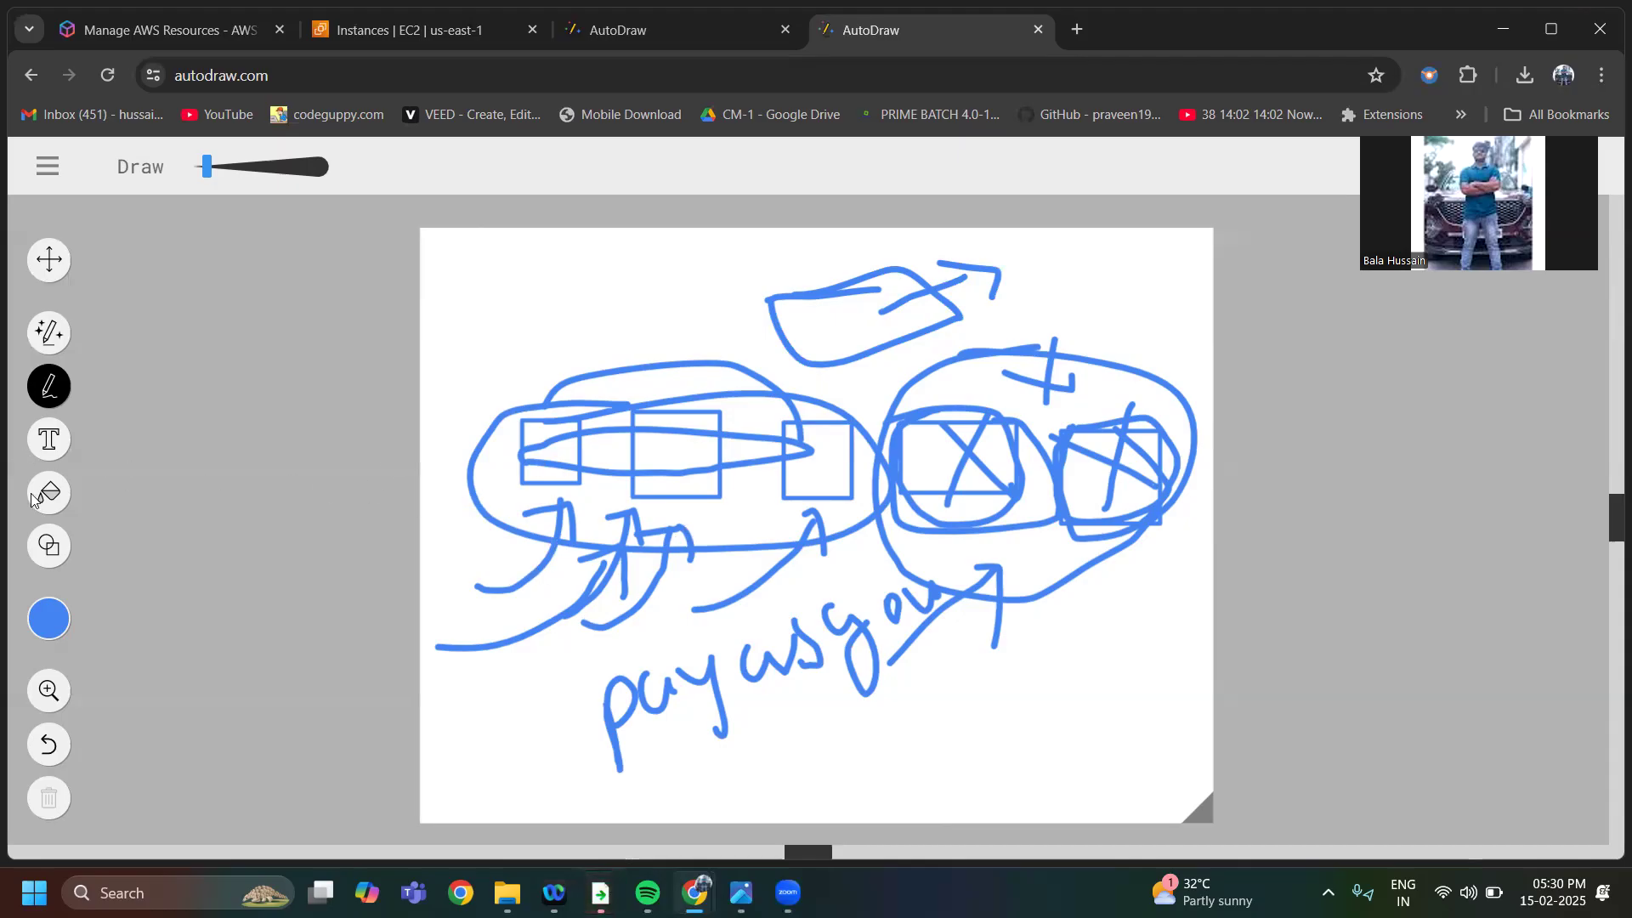
pyautogui.click(48, 168)
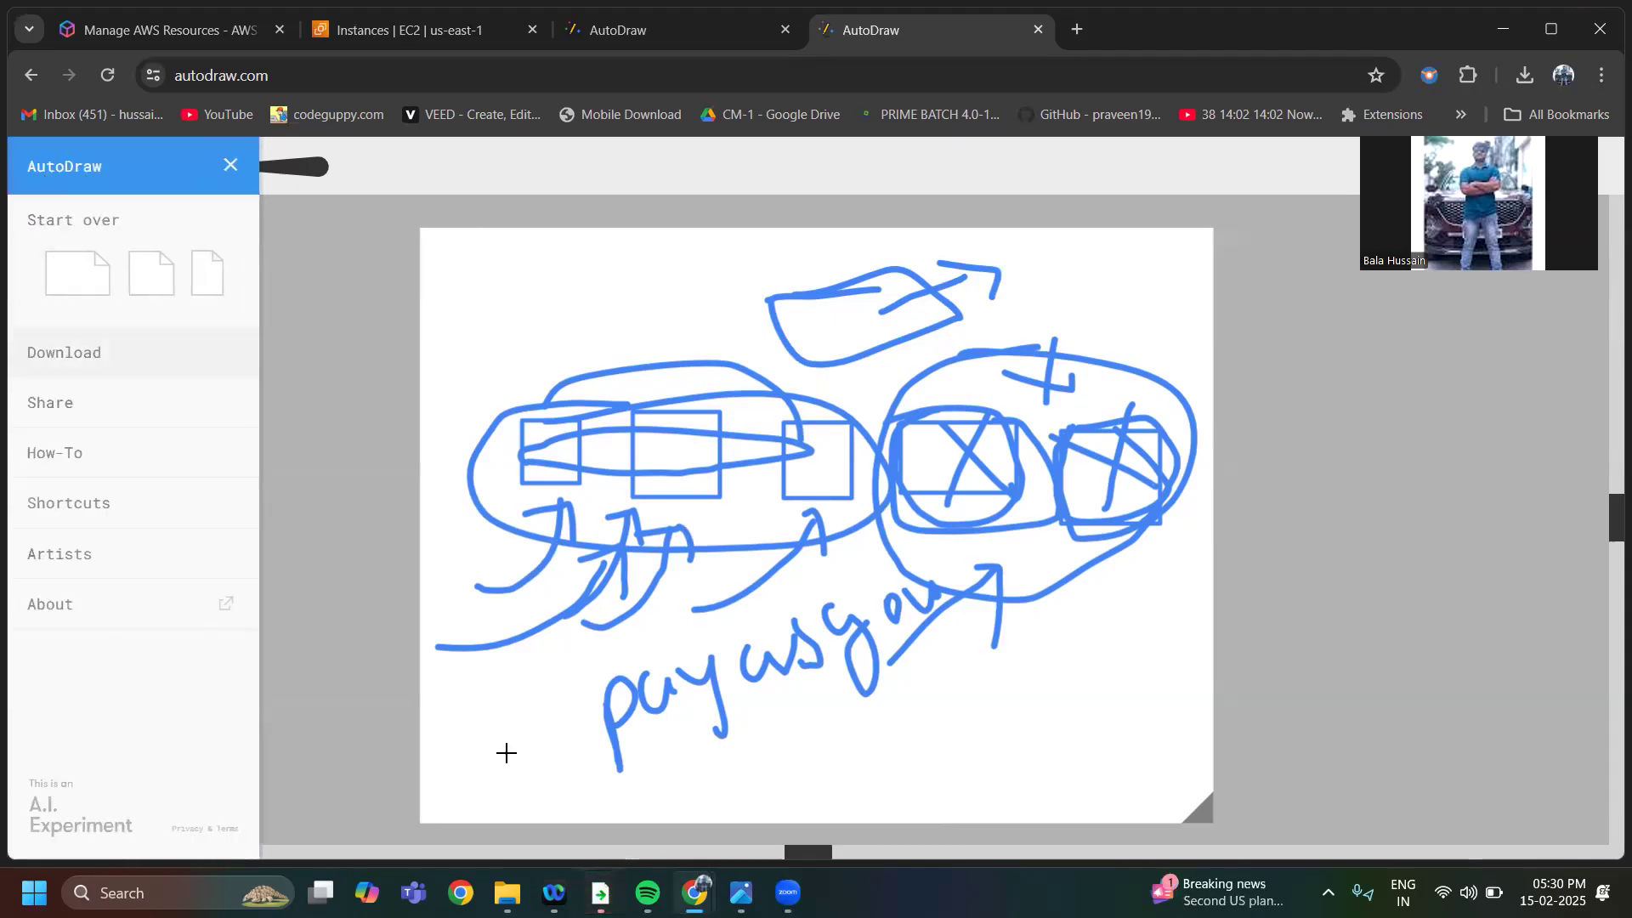
# Switch to the autodraw 2_14_2025.png agenda image and draw another tick beside each of agenda items 1, 2 and 3
pyautogui.click(739, 889)
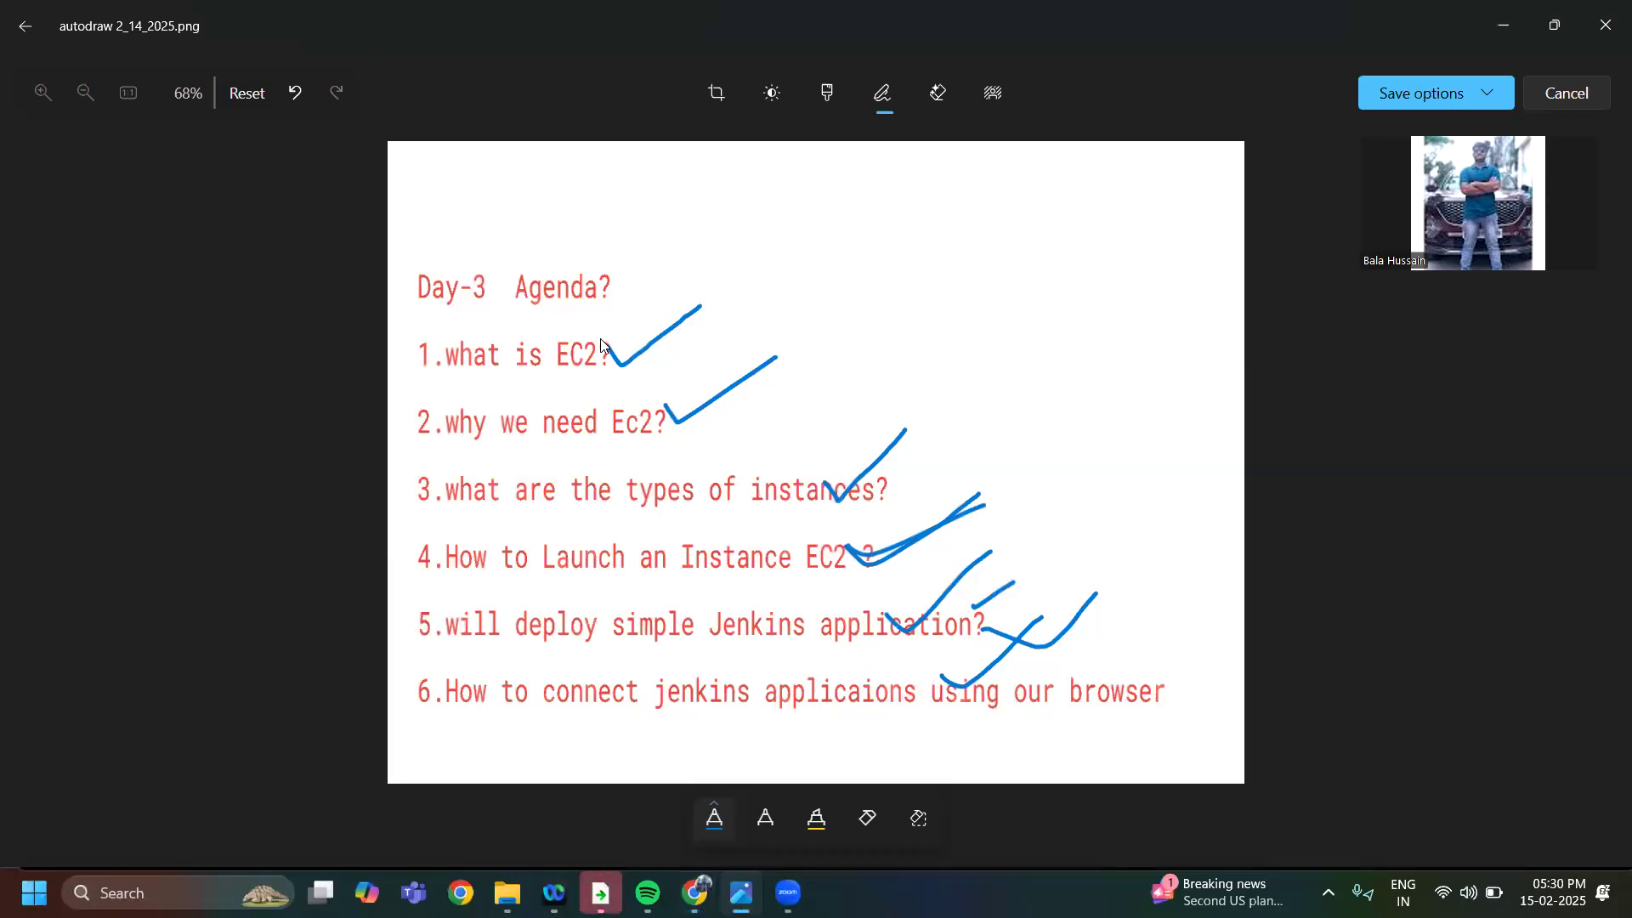
pyautogui.moveTo(620, 358)
pyautogui.mouseDown()
pyautogui.moveTo(636, 376)
pyautogui.moveTo(868, 253)
pyautogui.mouseUp()
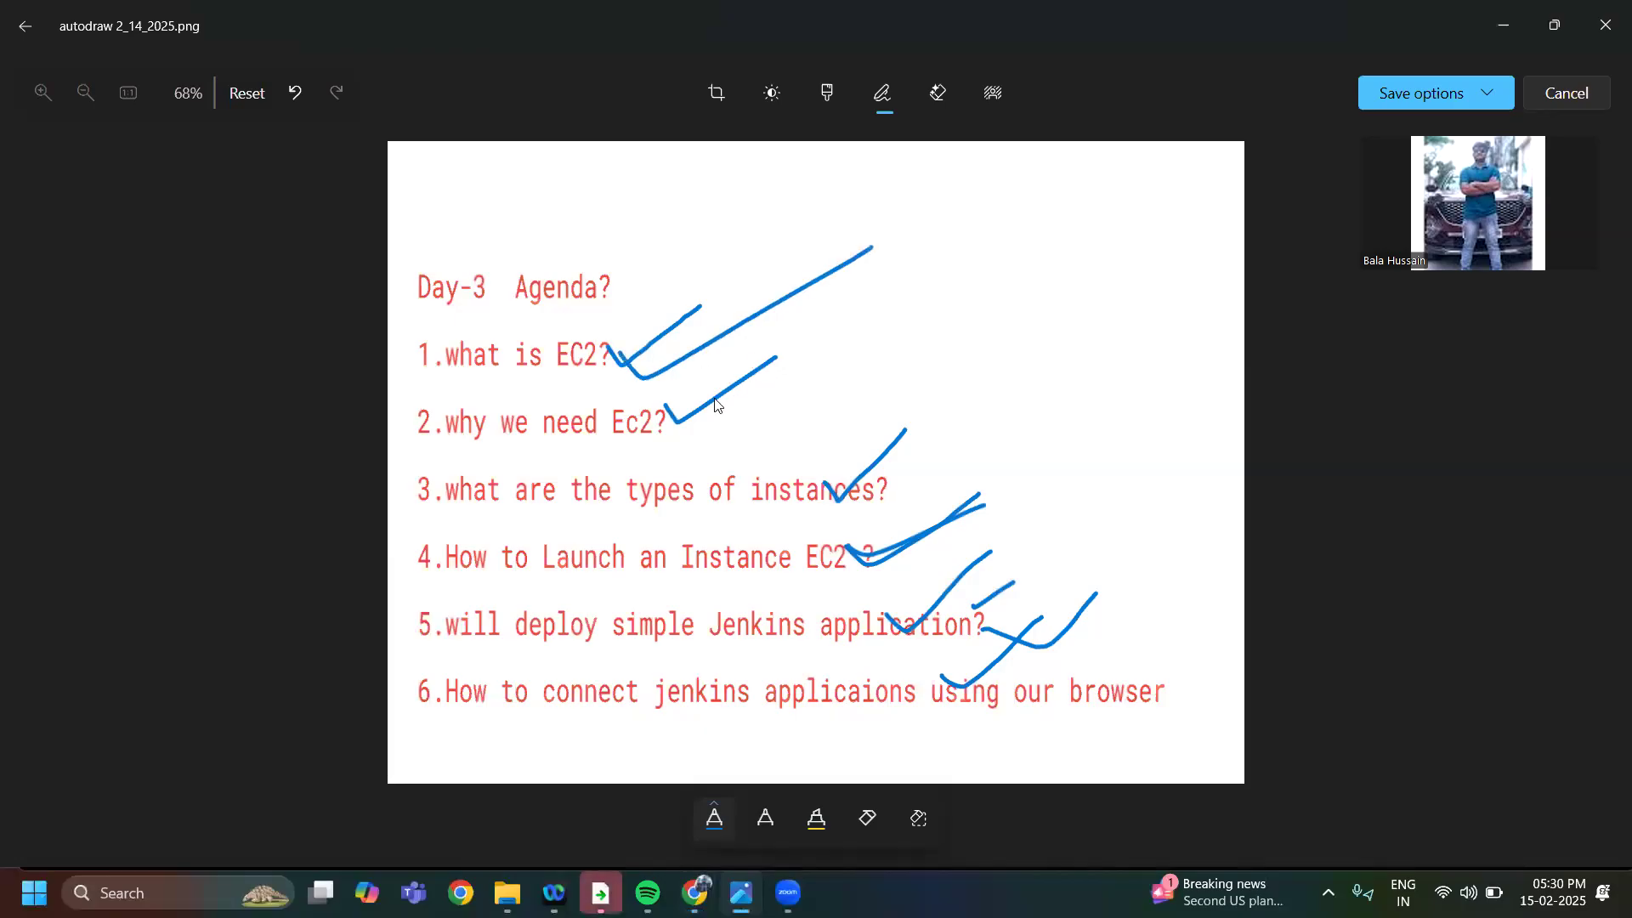
pyautogui.moveTo(666, 405)
pyautogui.mouseDown()
pyautogui.moveTo(685, 434)
pyautogui.moveTo(833, 362)
pyautogui.mouseUp()
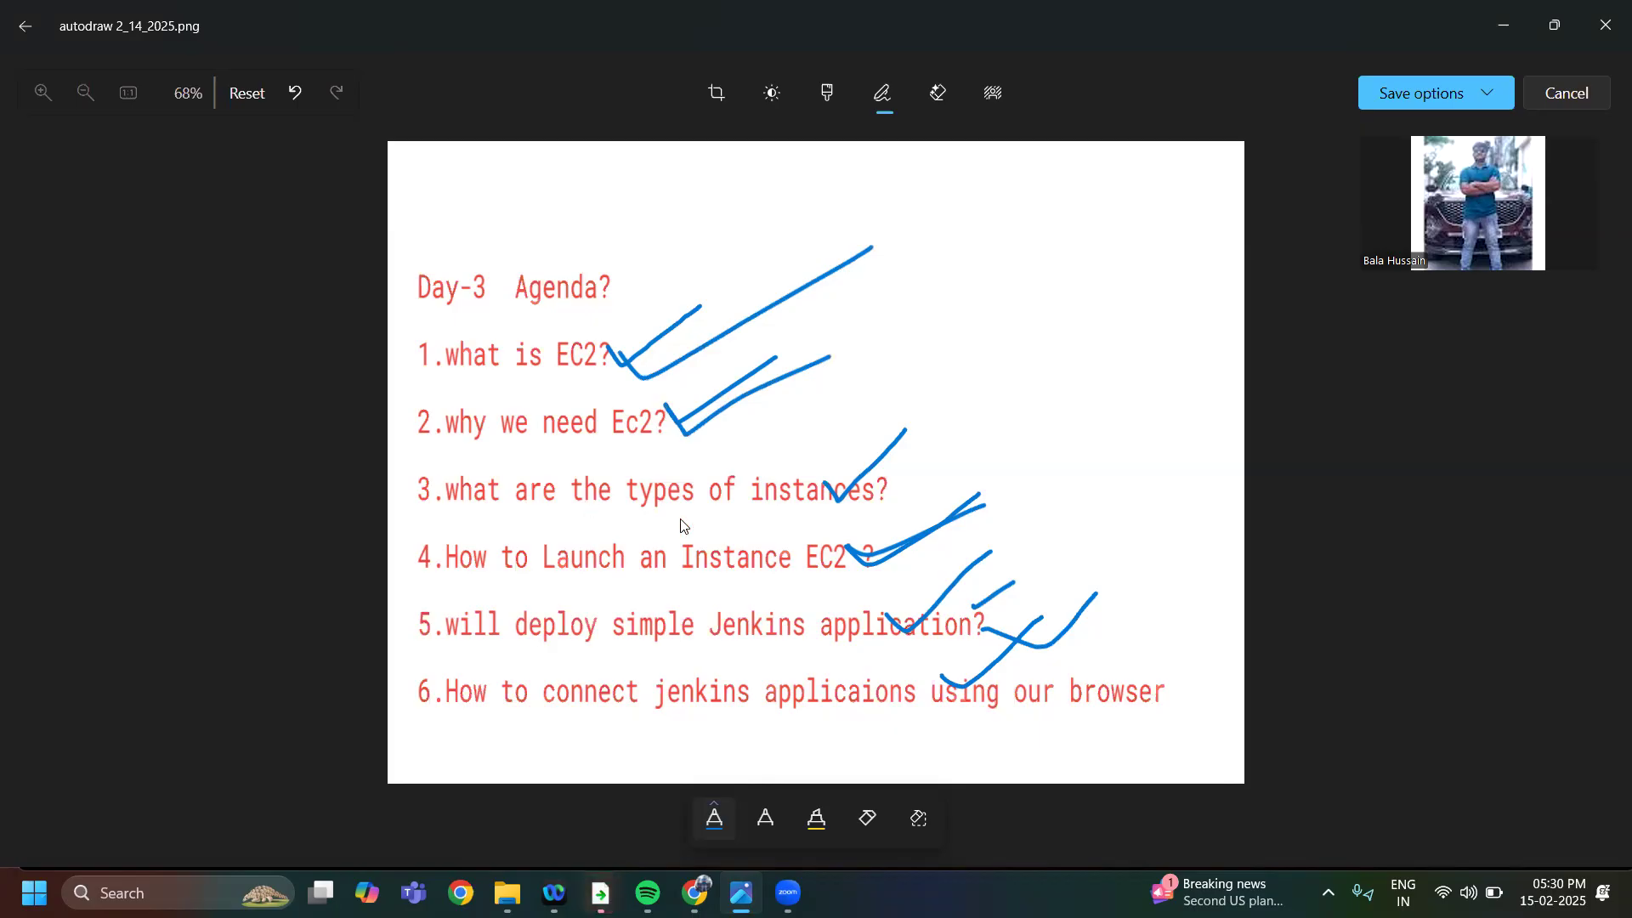
pyautogui.moveTo(788, 448)
pyautogui.mouseDown()
pyautogui.moveTo(839, 500)
pyautogui.moveTo(1141, 283)
pyautogui.mouseUp()
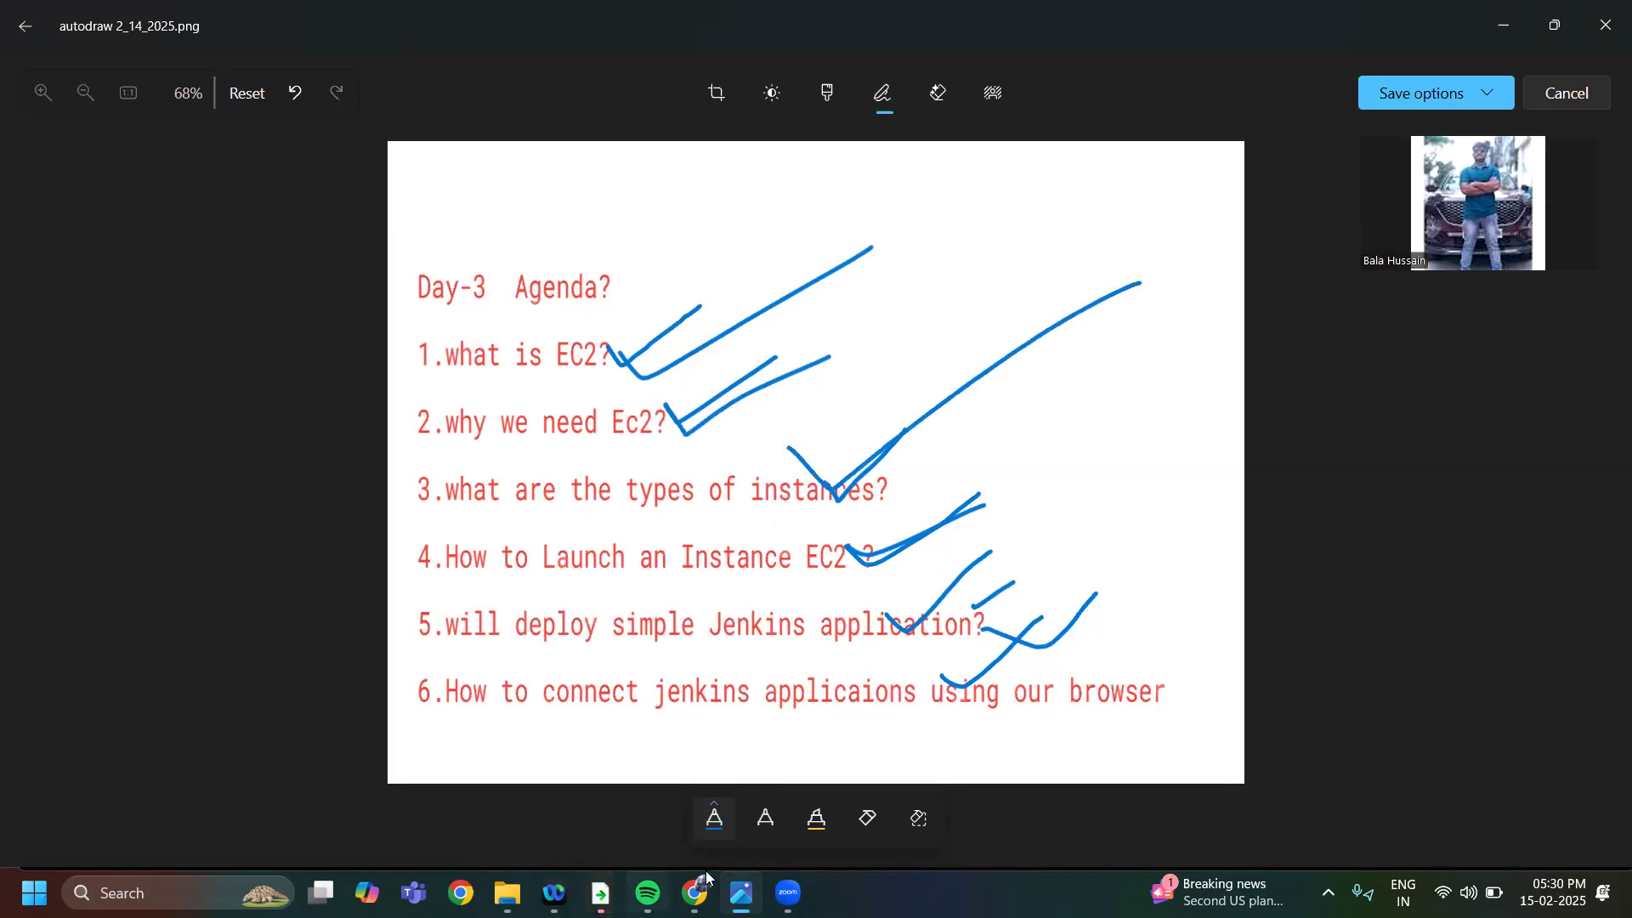
# Switch back to AutoDraw in Chrome and start over with a blank landscape canvas
pyautogui.moveTo(740, 892)
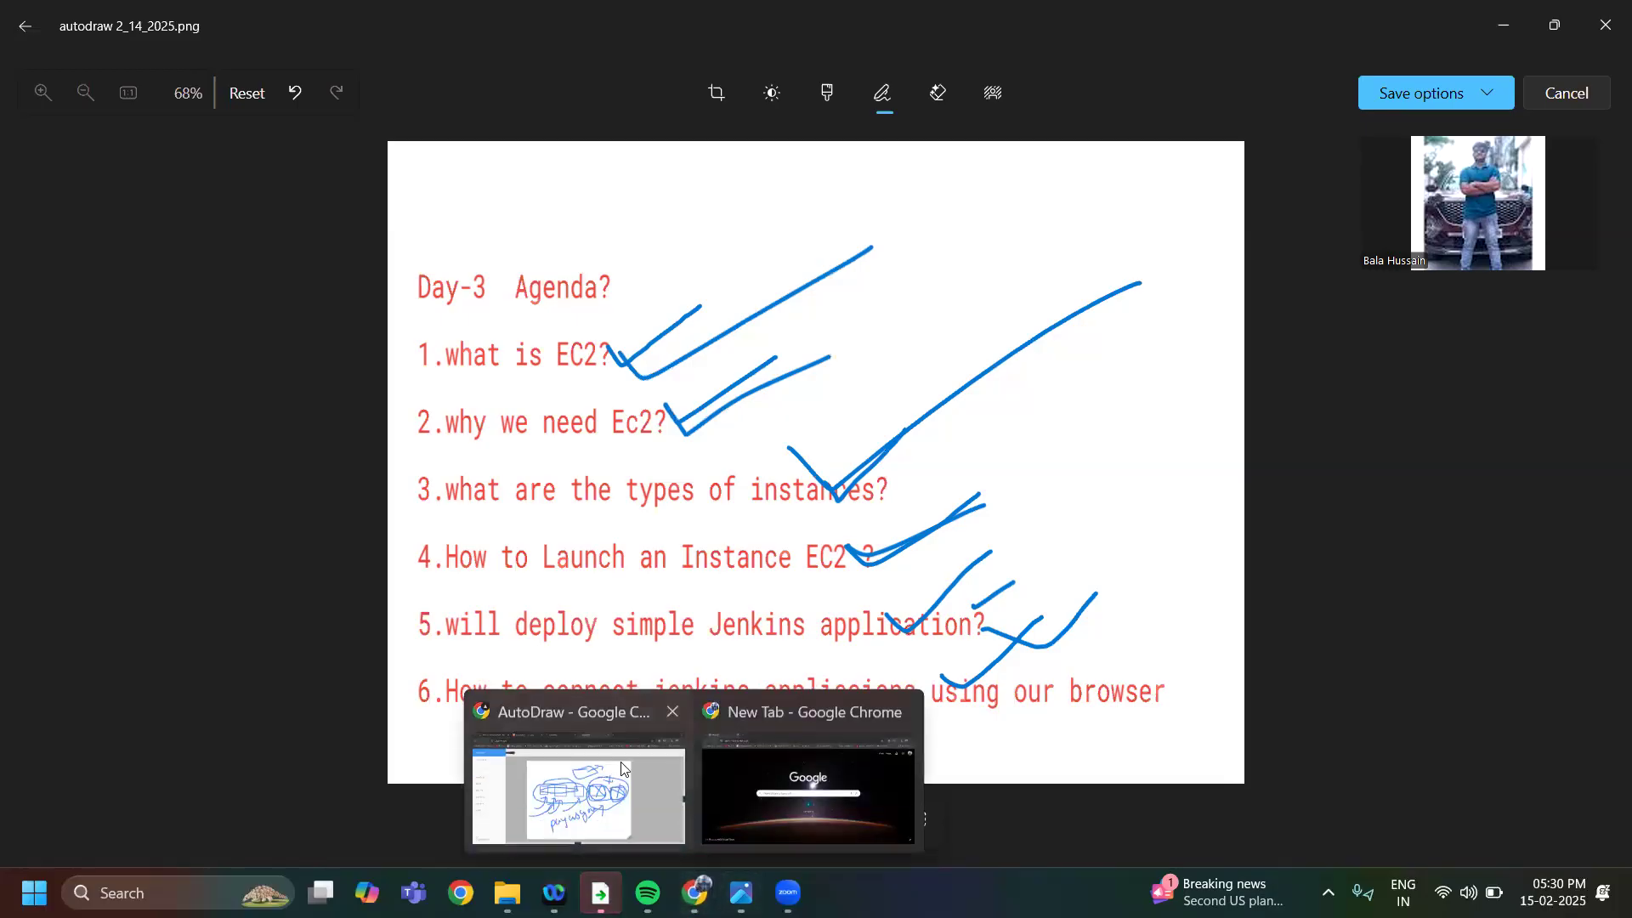
pyautogui.click(623, 769)
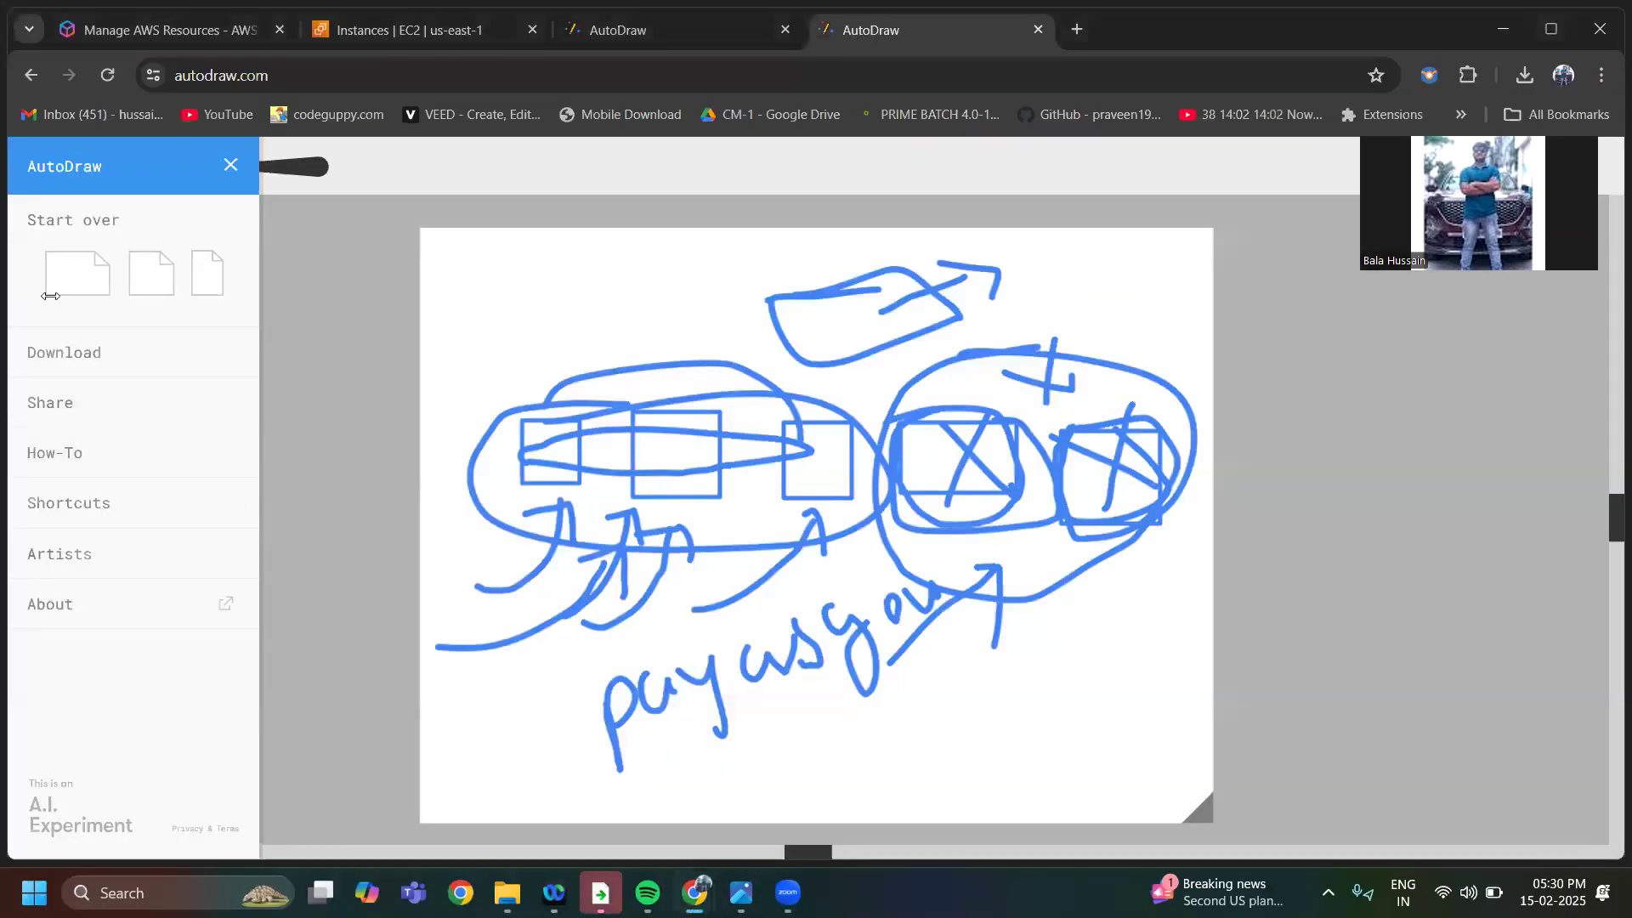
pyautogui.click(50, 295)
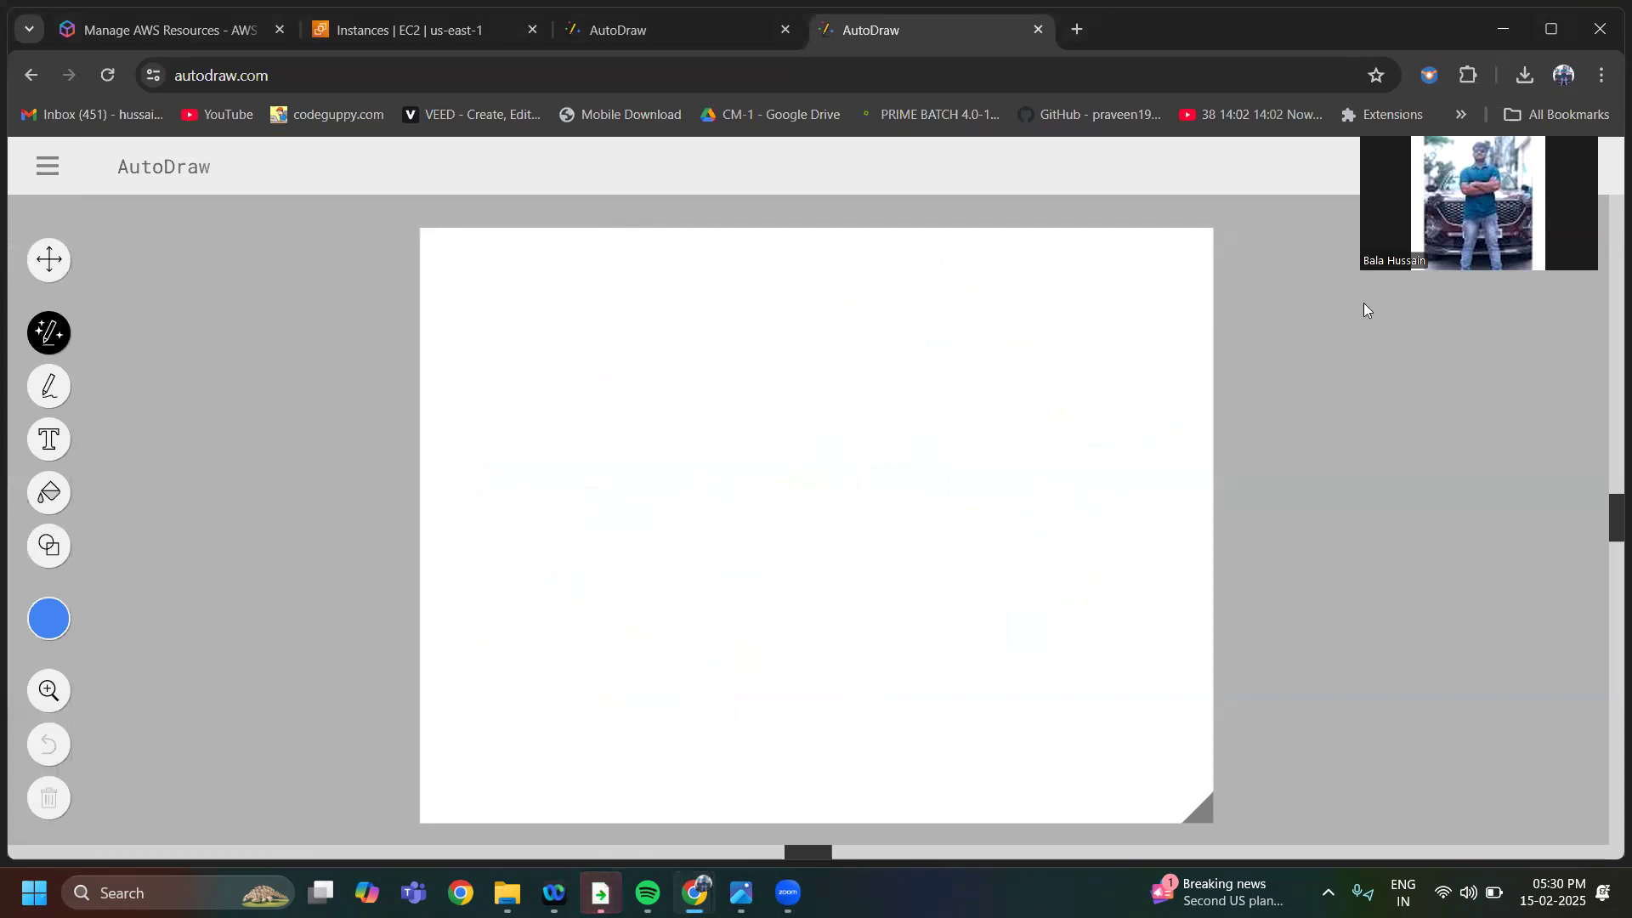
# Add size 24 text in the upper left of the canvas reading "1.GENERAL PUPOSE INSTANCE"
pyautogui.click(48, 438)
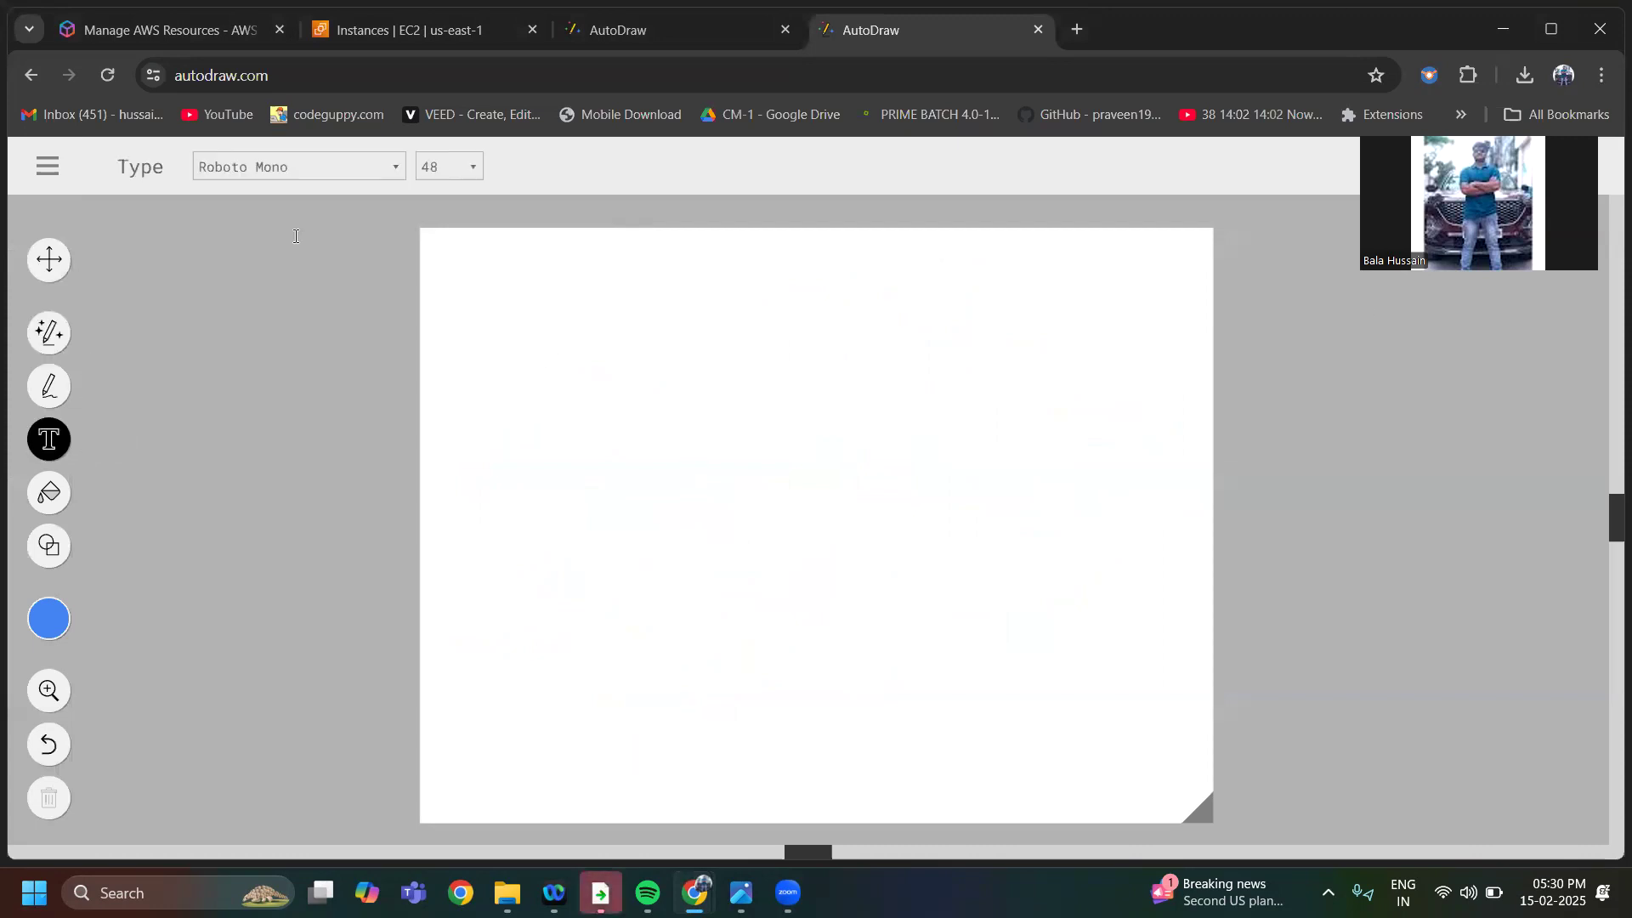
pyautogui.click(448, 166)
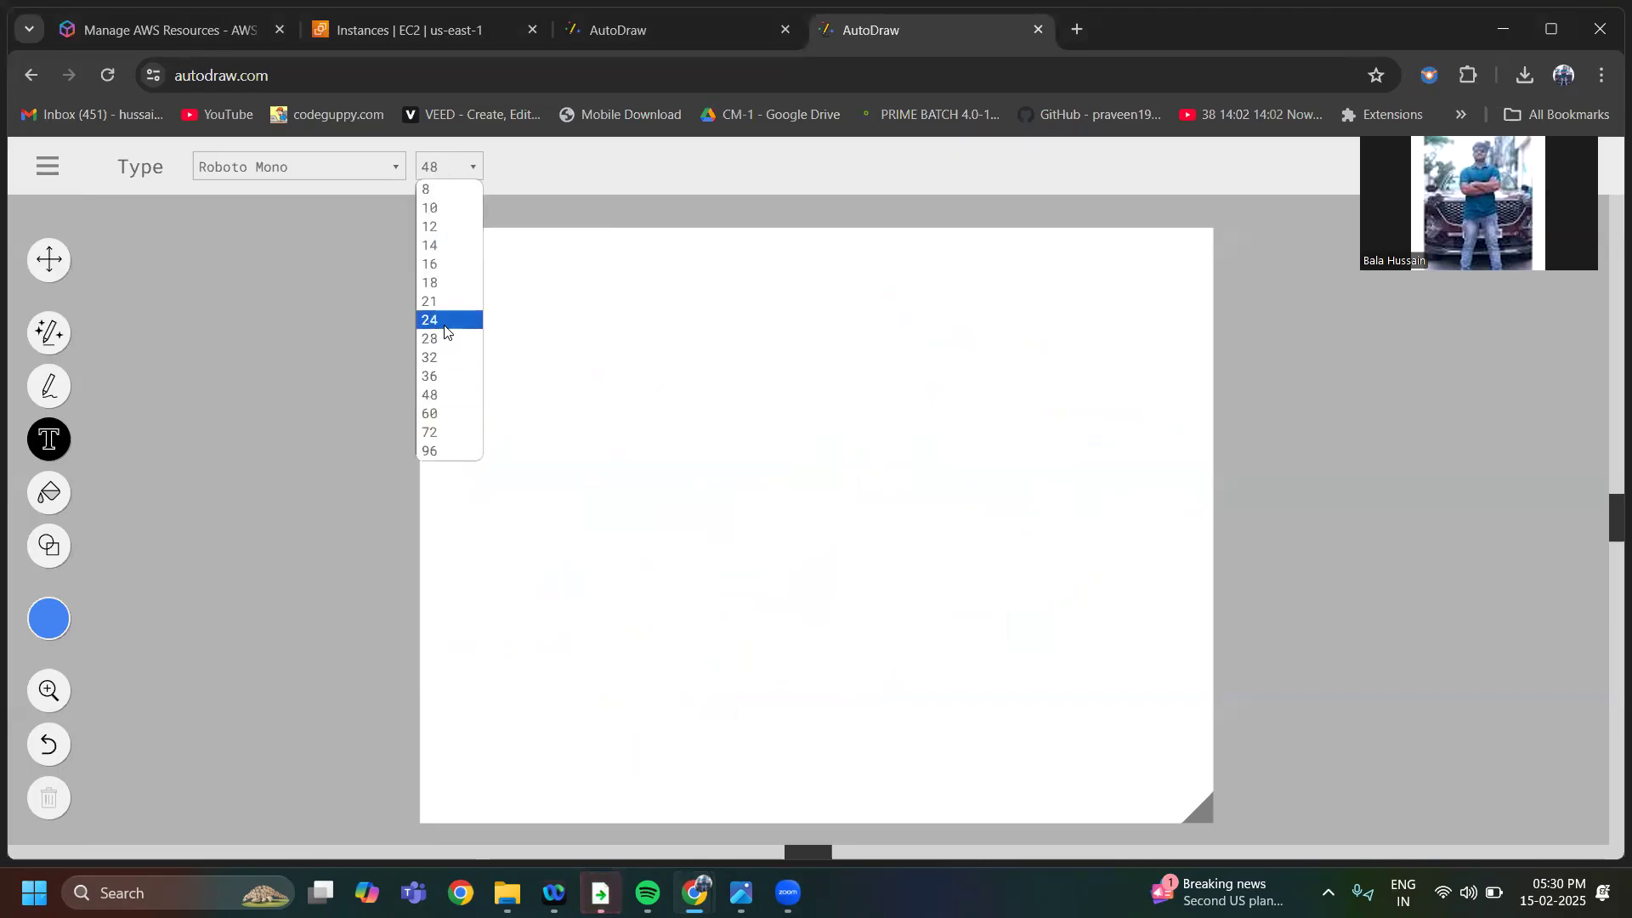
pyautogui.click(448, 317)
pyautogui.click(497, 359)
pyautogui.write('1')
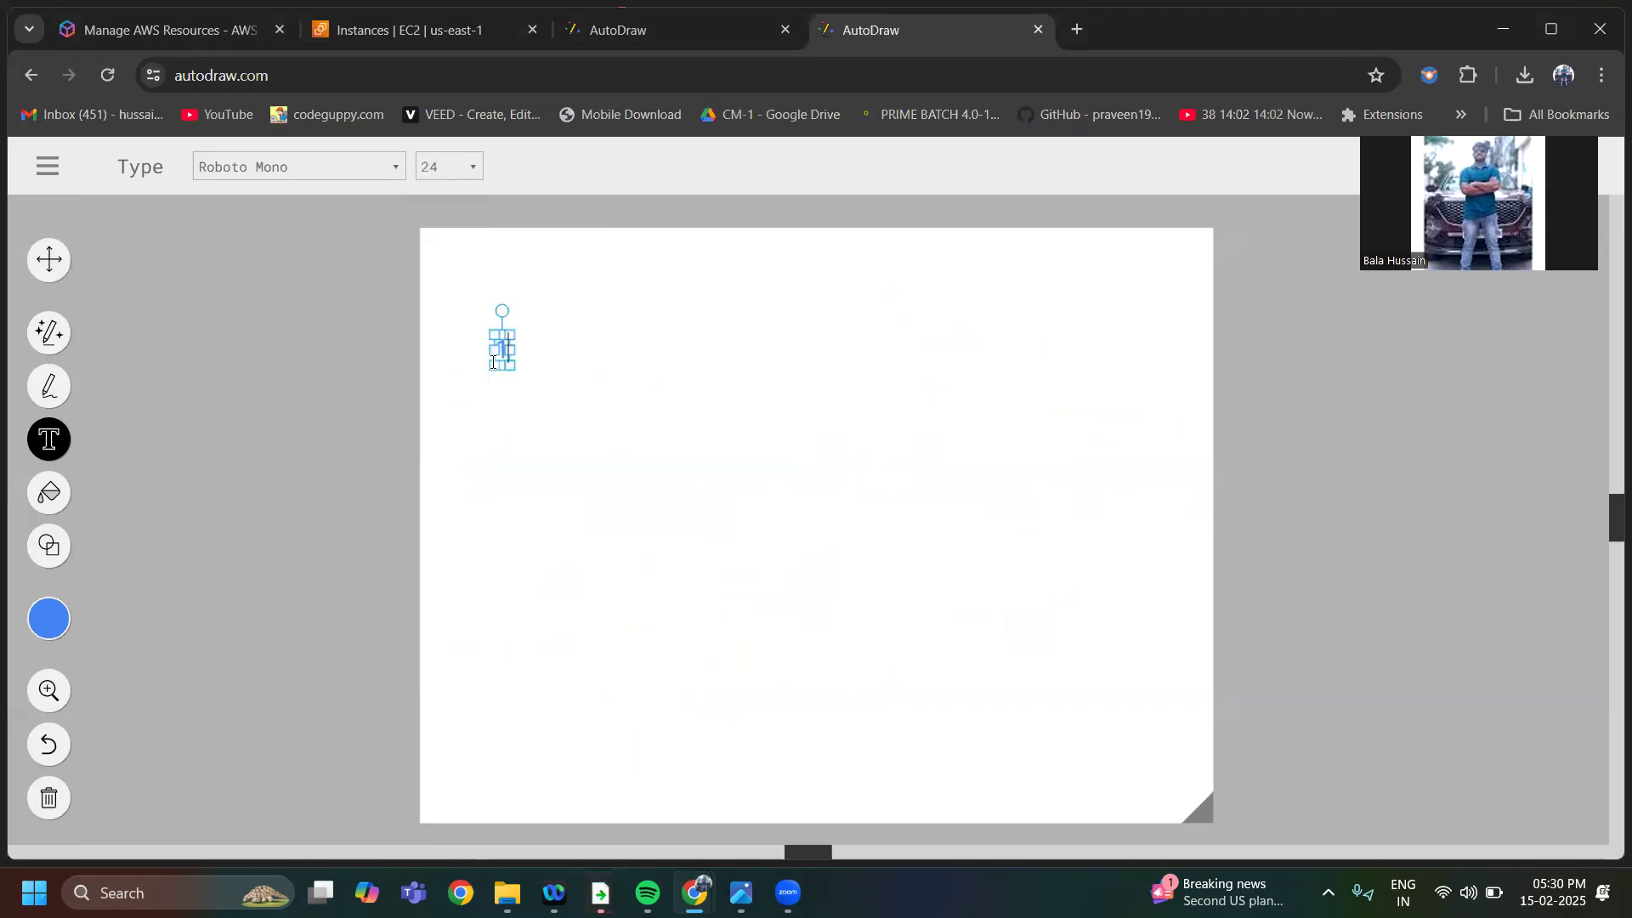
pyautogui.write('.GET')
pyautogui.press('BackSpace')
pyautogui.write('NERA')
pyautogui.write('L ')
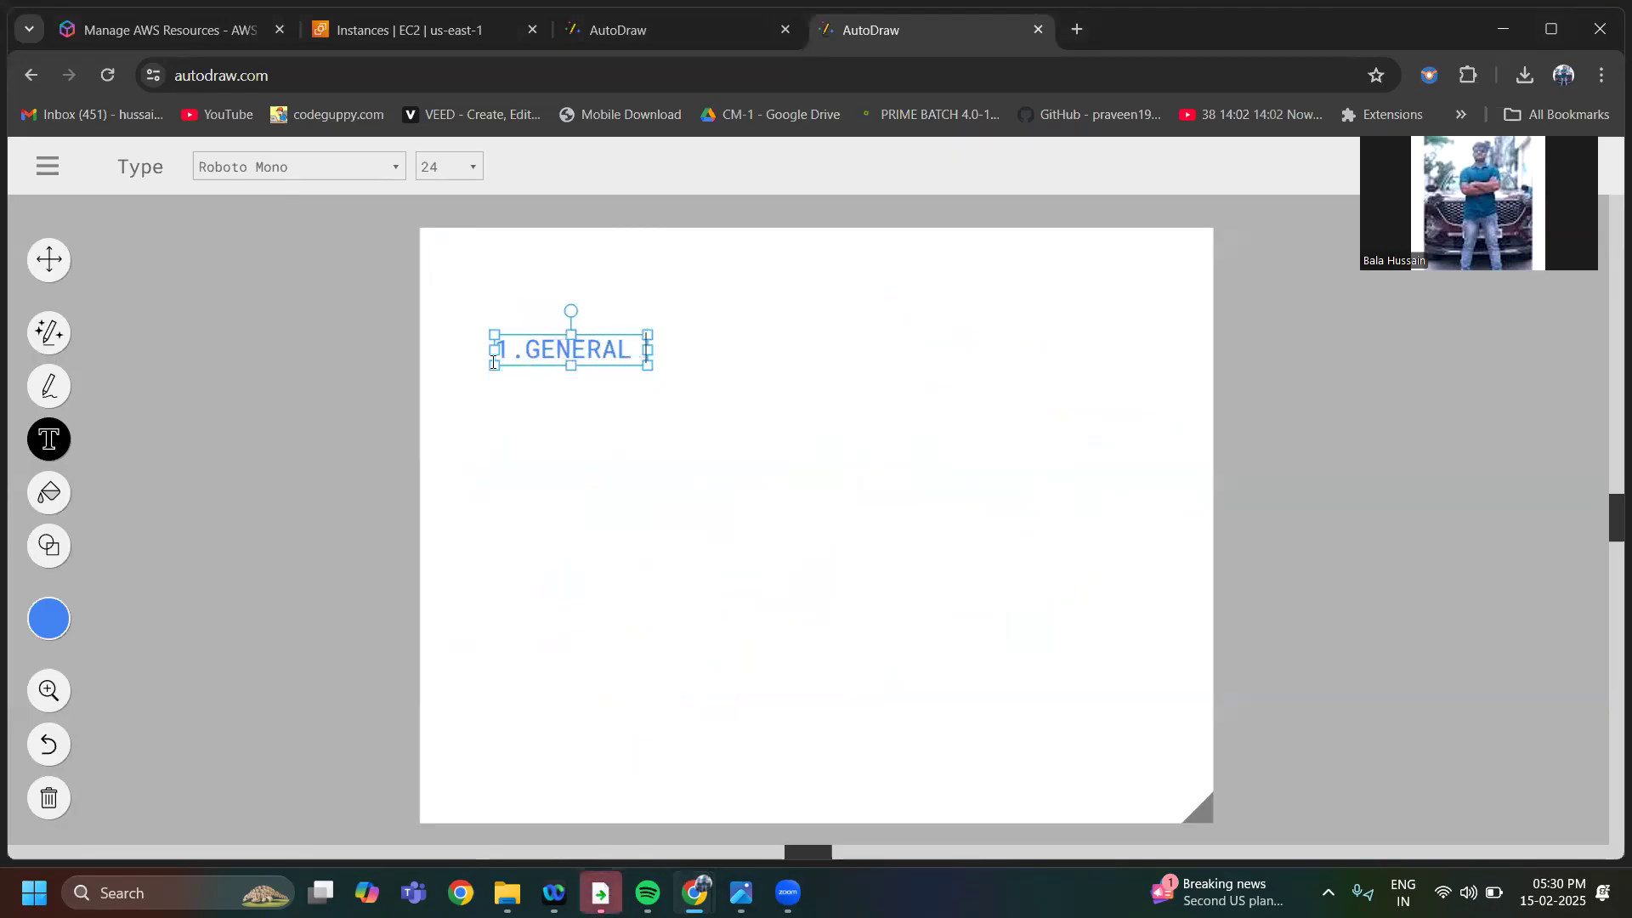
pyautogui.write('PUPOSE INSTANCE')
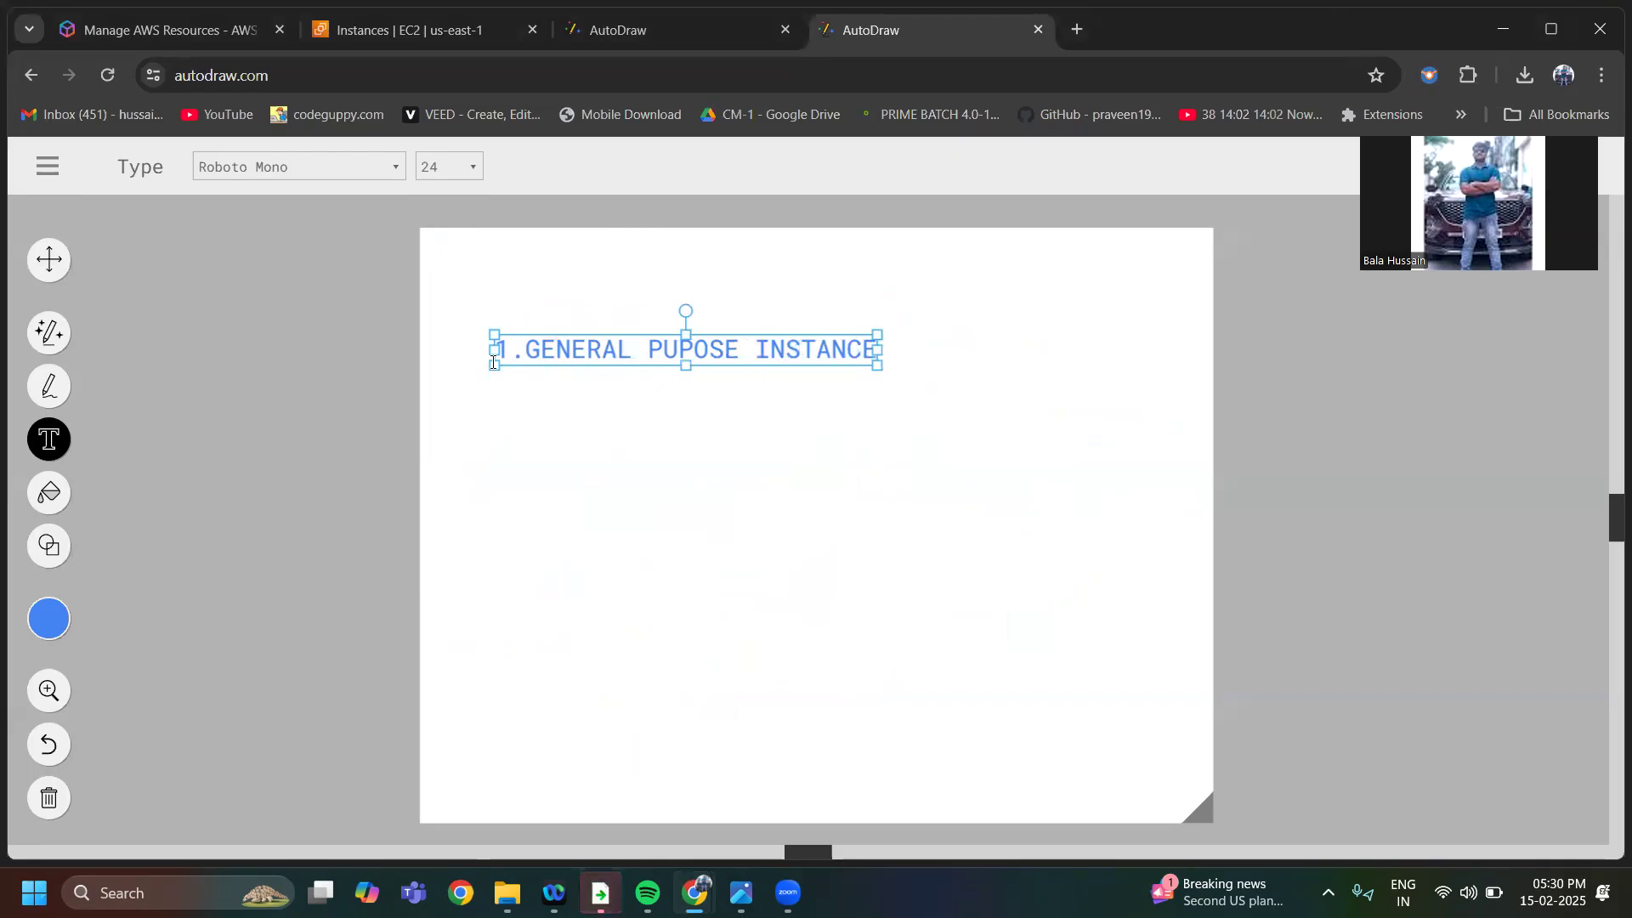
# Add the second list line "2.STORAGE OPTIMIZED" to the text
pyautogui.press('Return')
pyautogui.write('2.STORA')
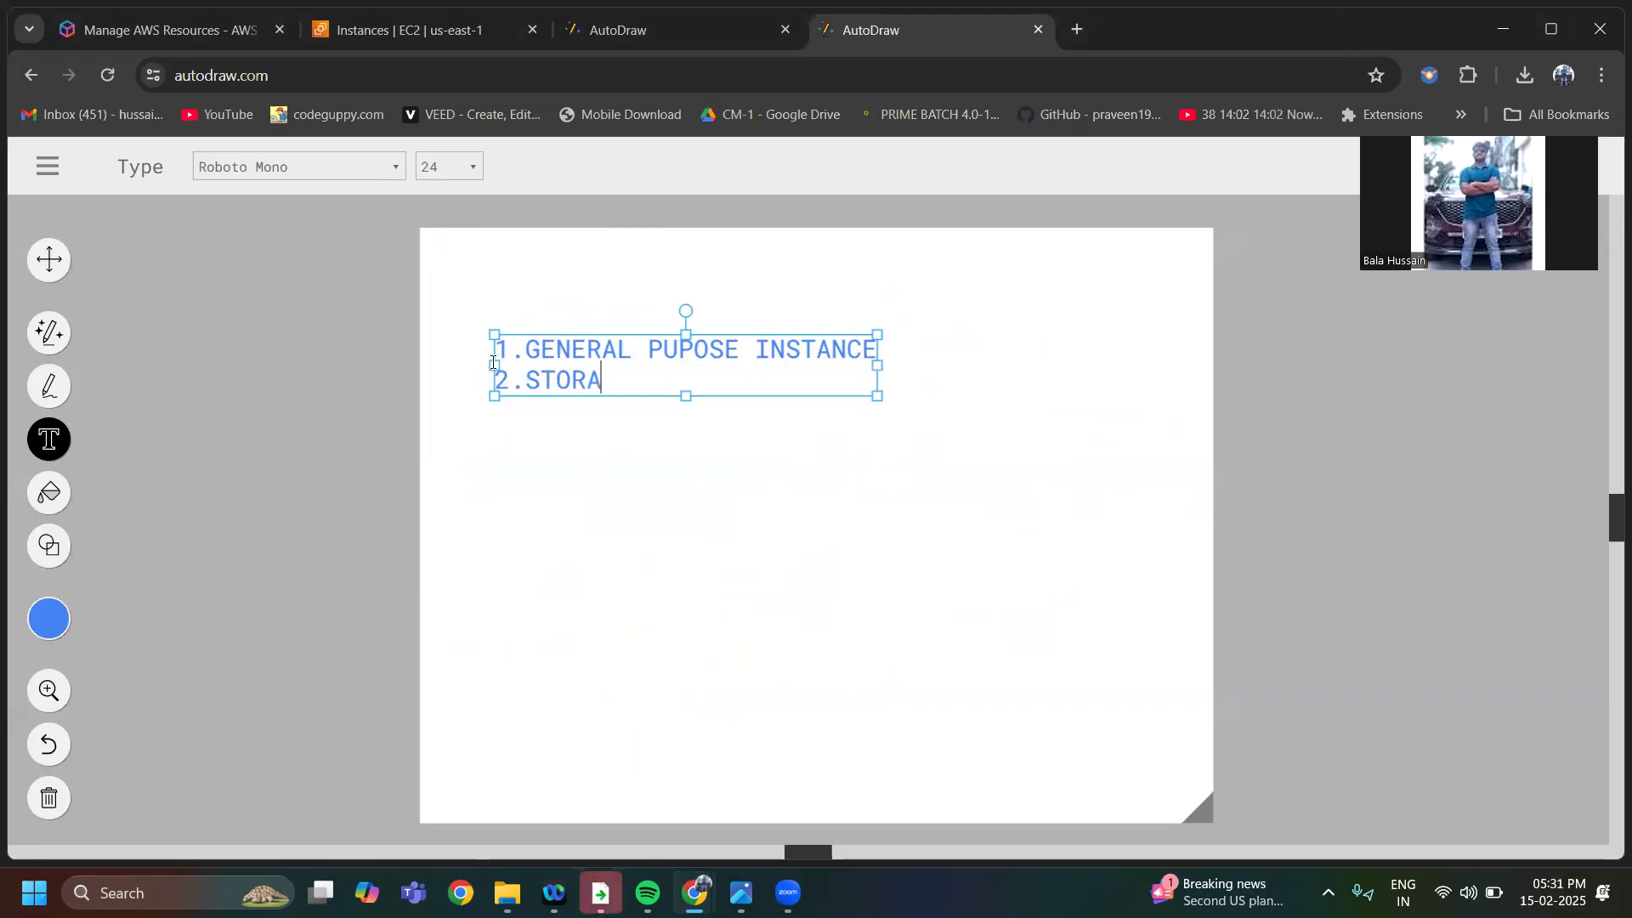
pyautogui.write('GE OPTIMIZED')
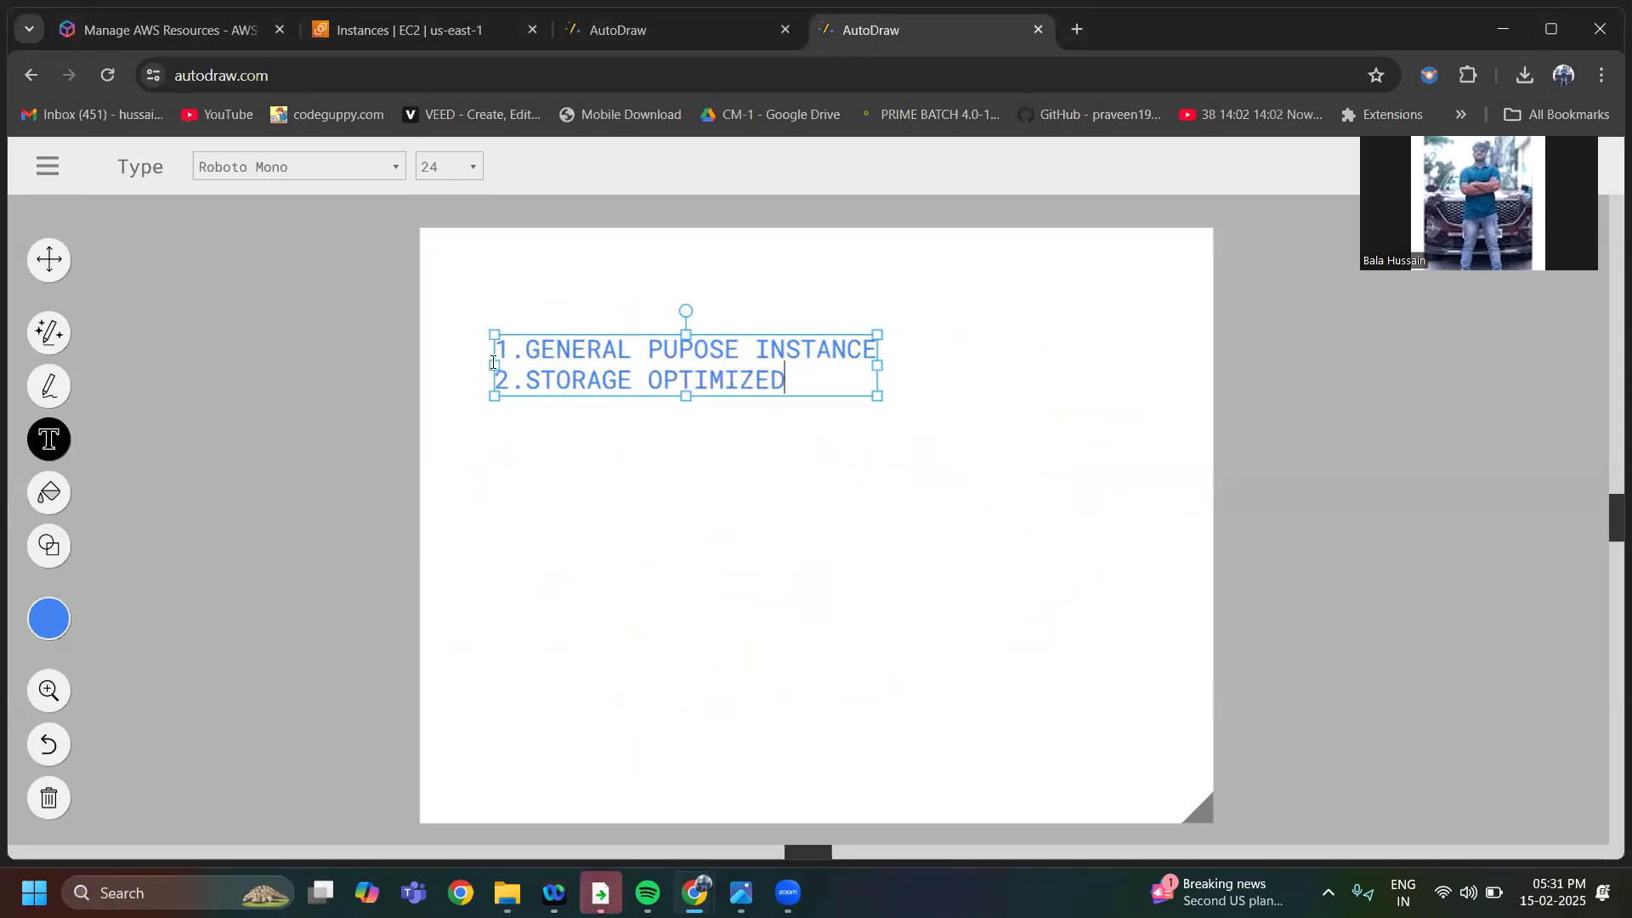
# Add the third list line "E.MEMORY OPTIMIZED" to the text
pyautogui.press('Return')
pyautogui.write('E.MEMO')
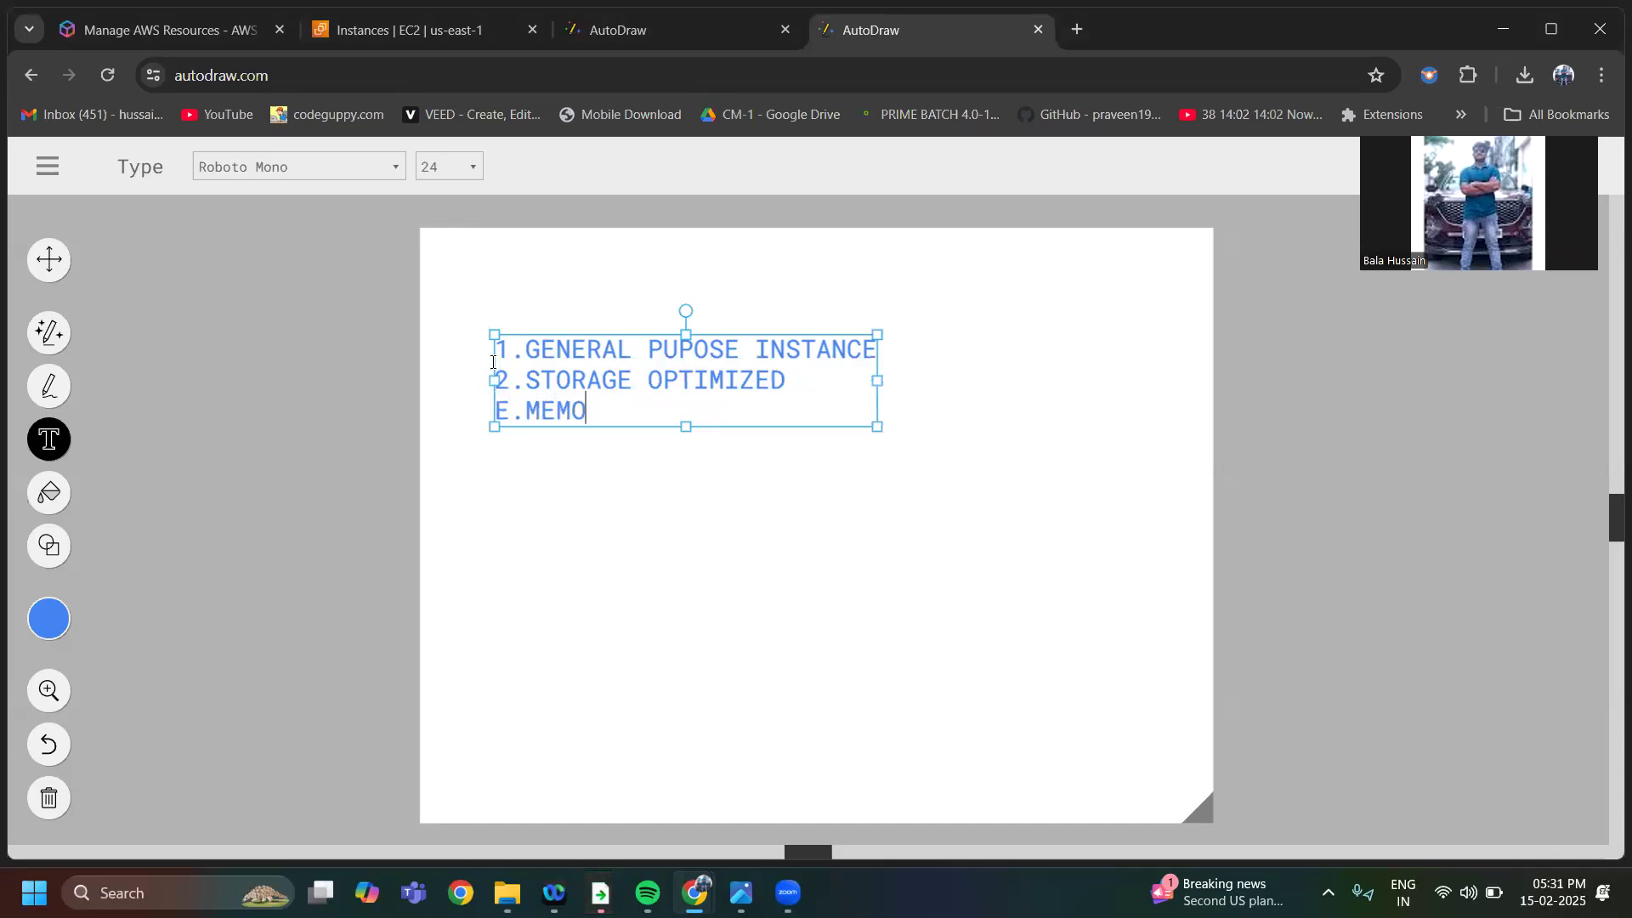
pyautogui.write('RU')
pyautogui.press('BackSpace')
pyautogui.write('Y ')
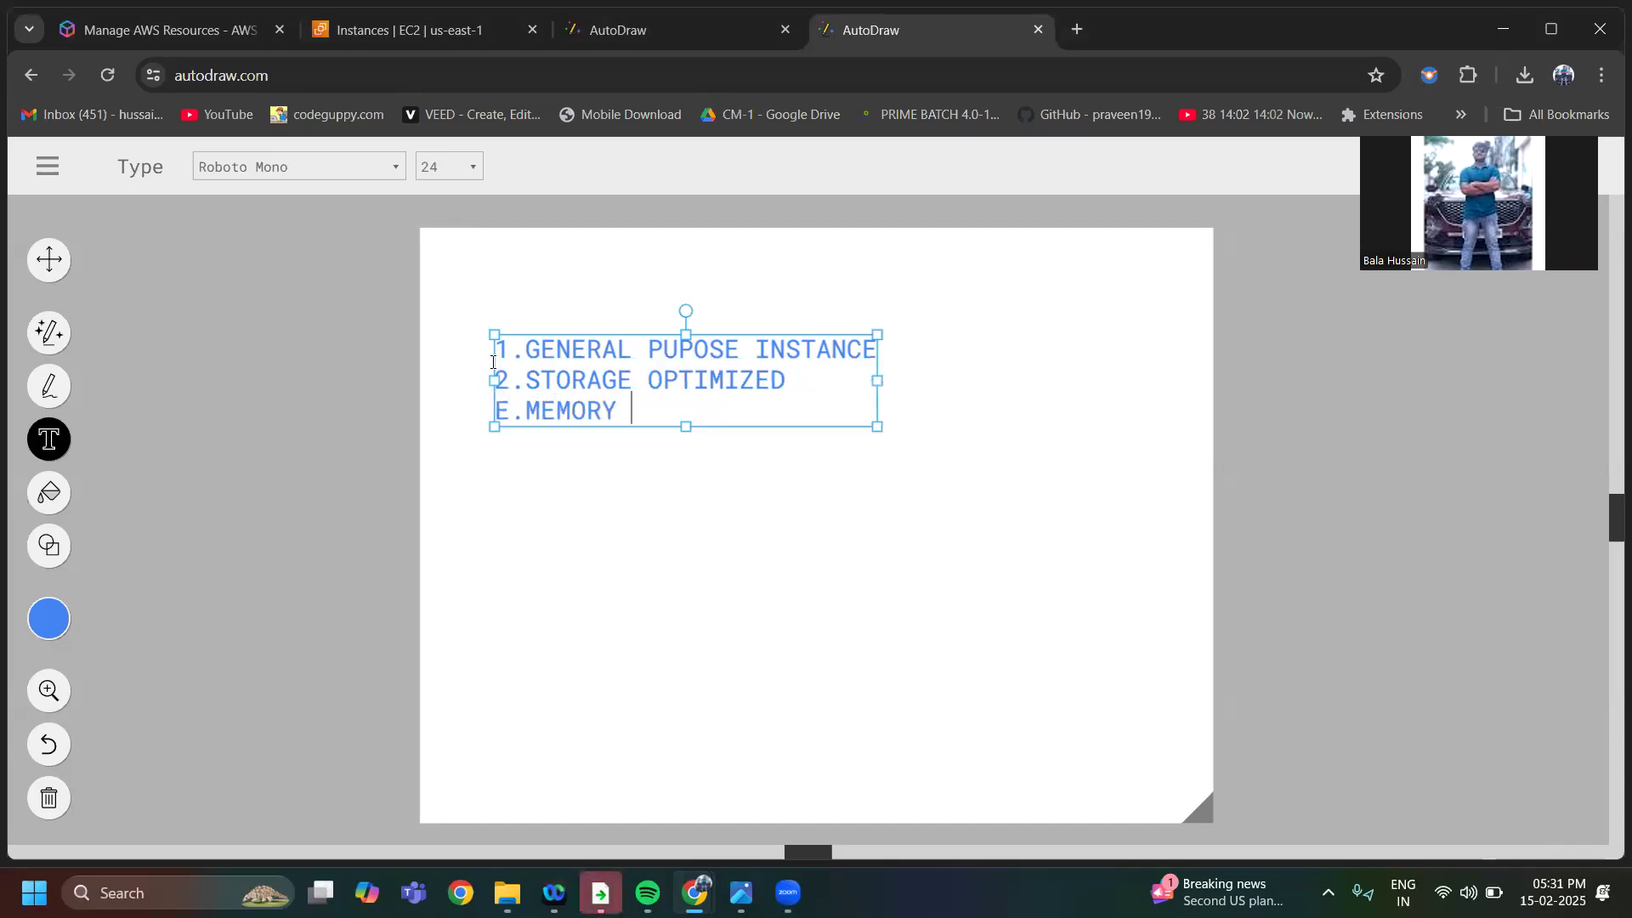
pyautogui.write('OPTIMIZED')
# Add the lines "4.ACCELAREATE" and "5.COMPUTE OPTIMIZED" to complete the instance type list
pyautogui.press('Return')
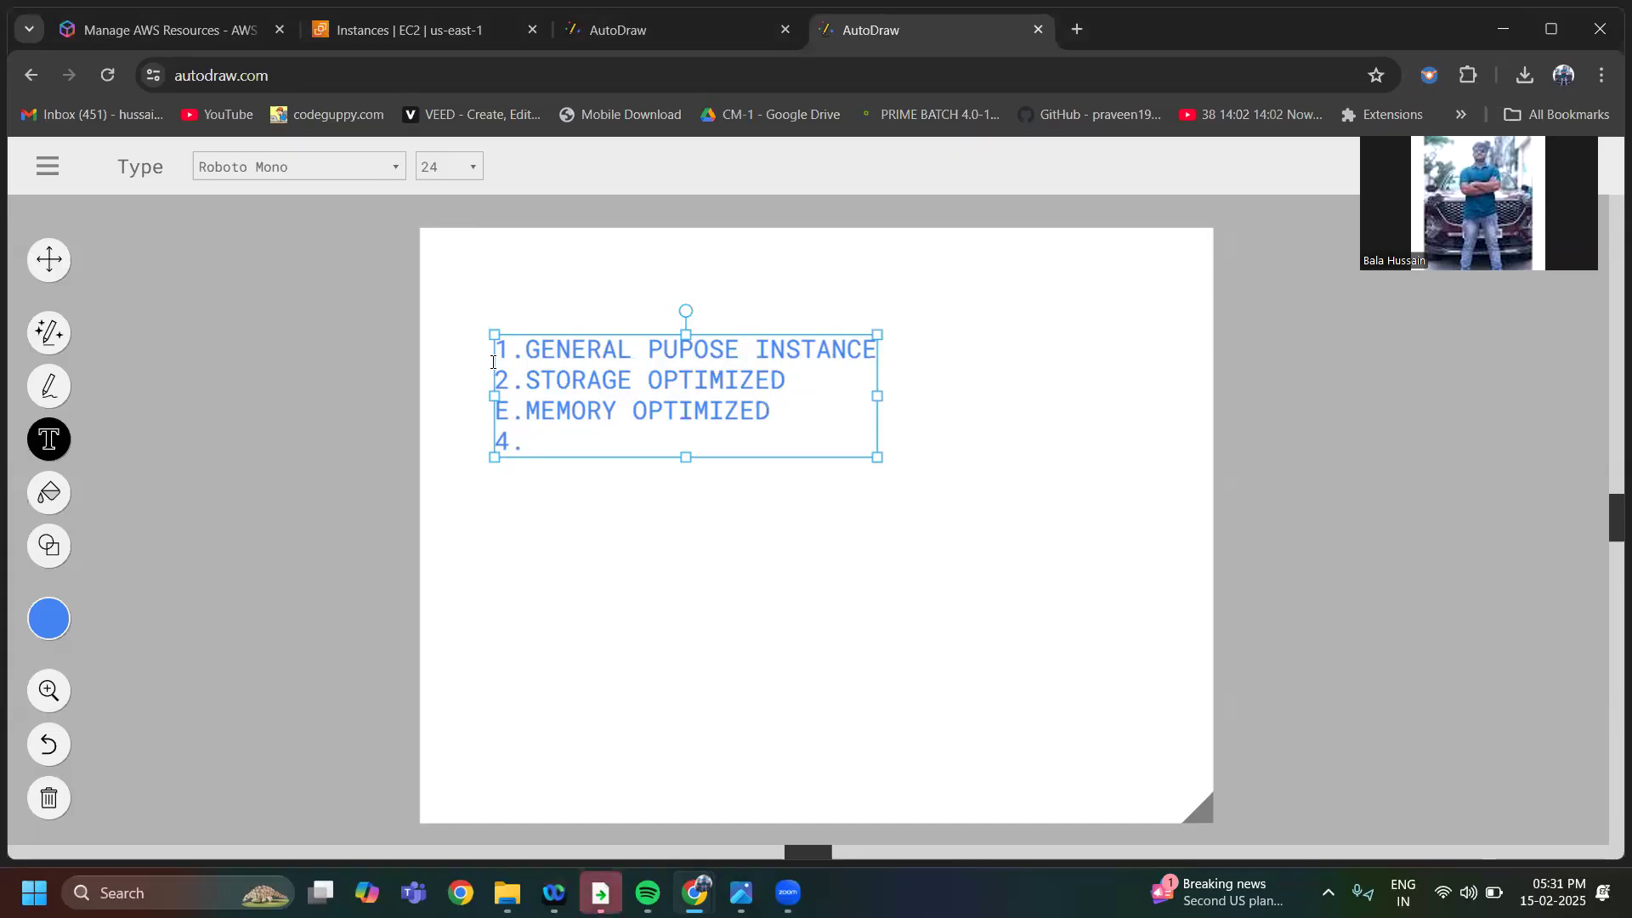
pyautogui.write('ACCELAREATE')
pyautogui.press('Return')
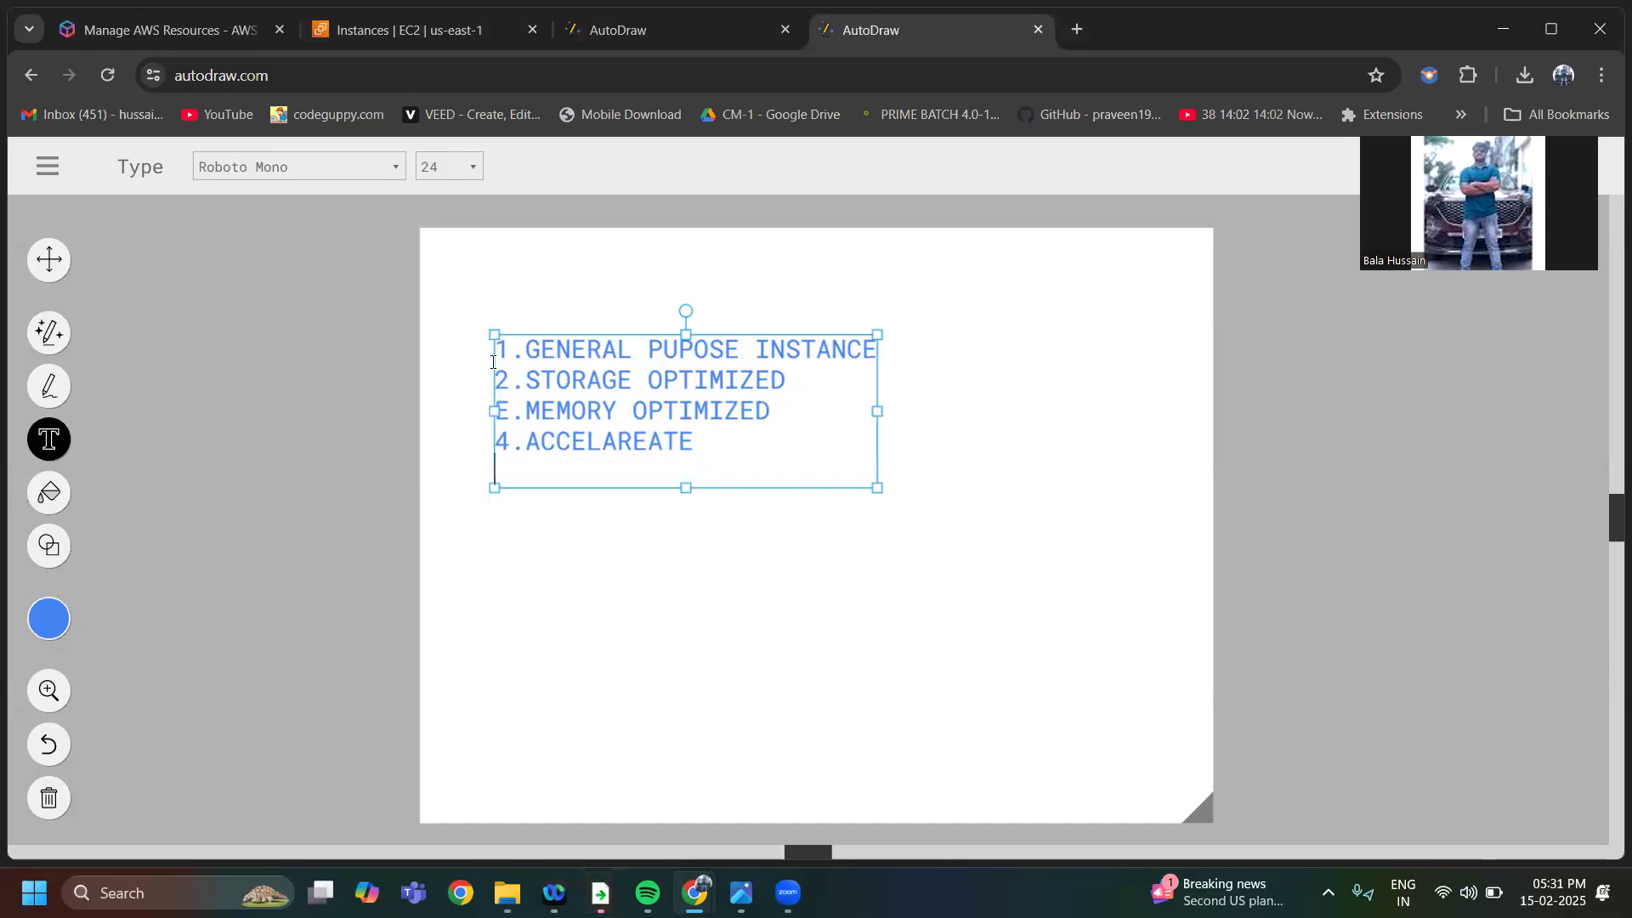
pyautogui.write('5.CO')
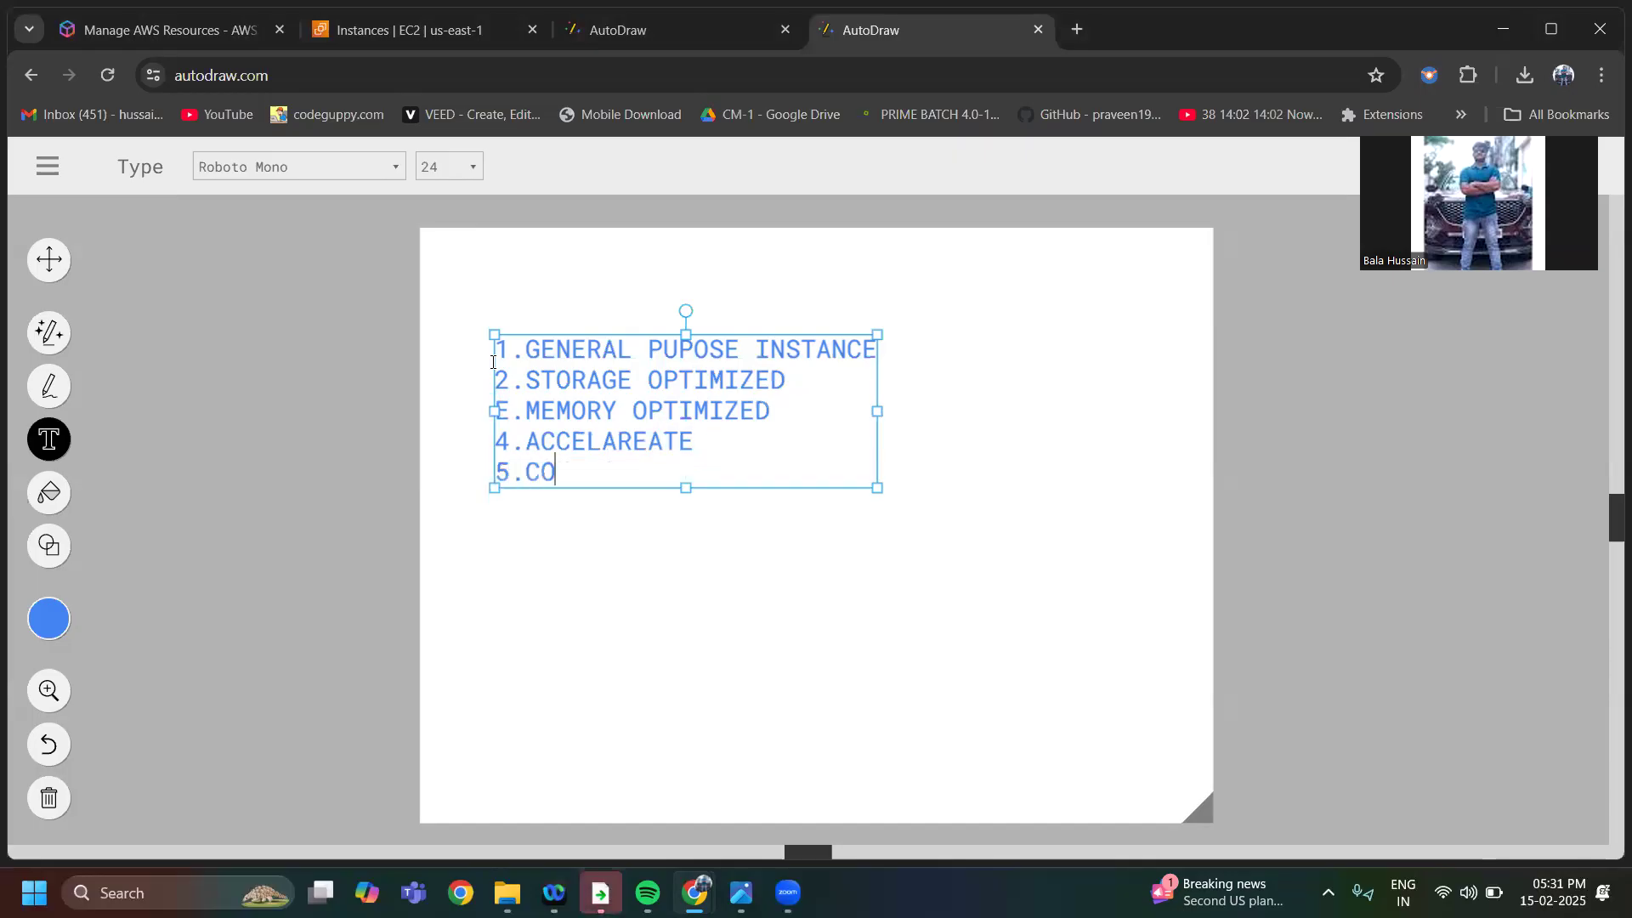
pyautogui.write('MPUTE OP')
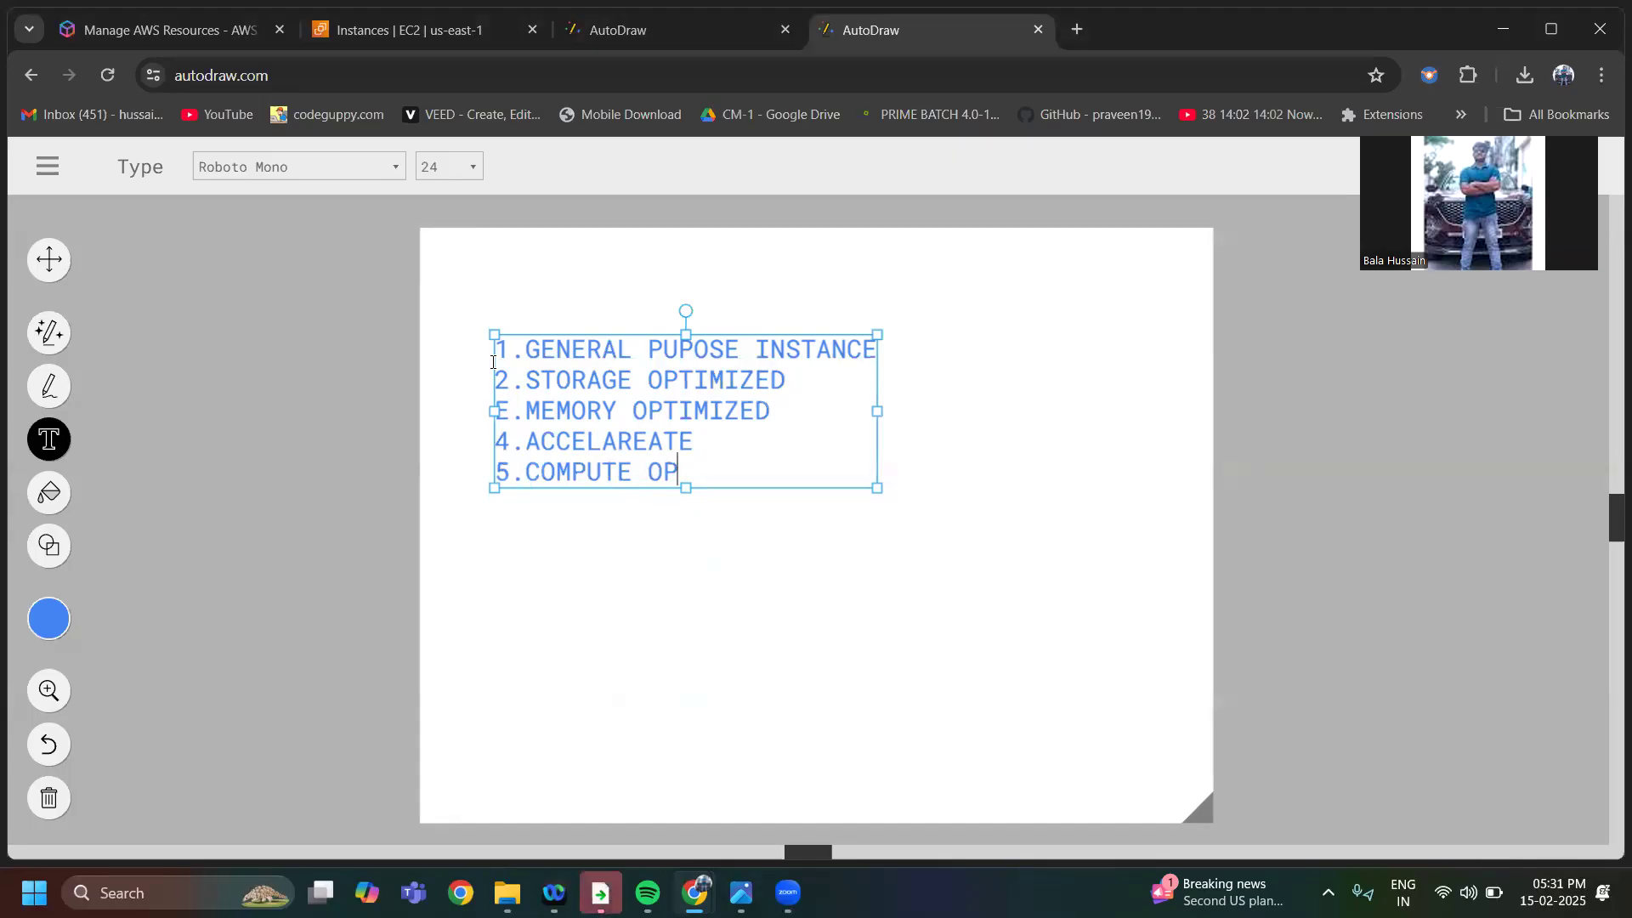
pyautogui.write('TIMIZED')
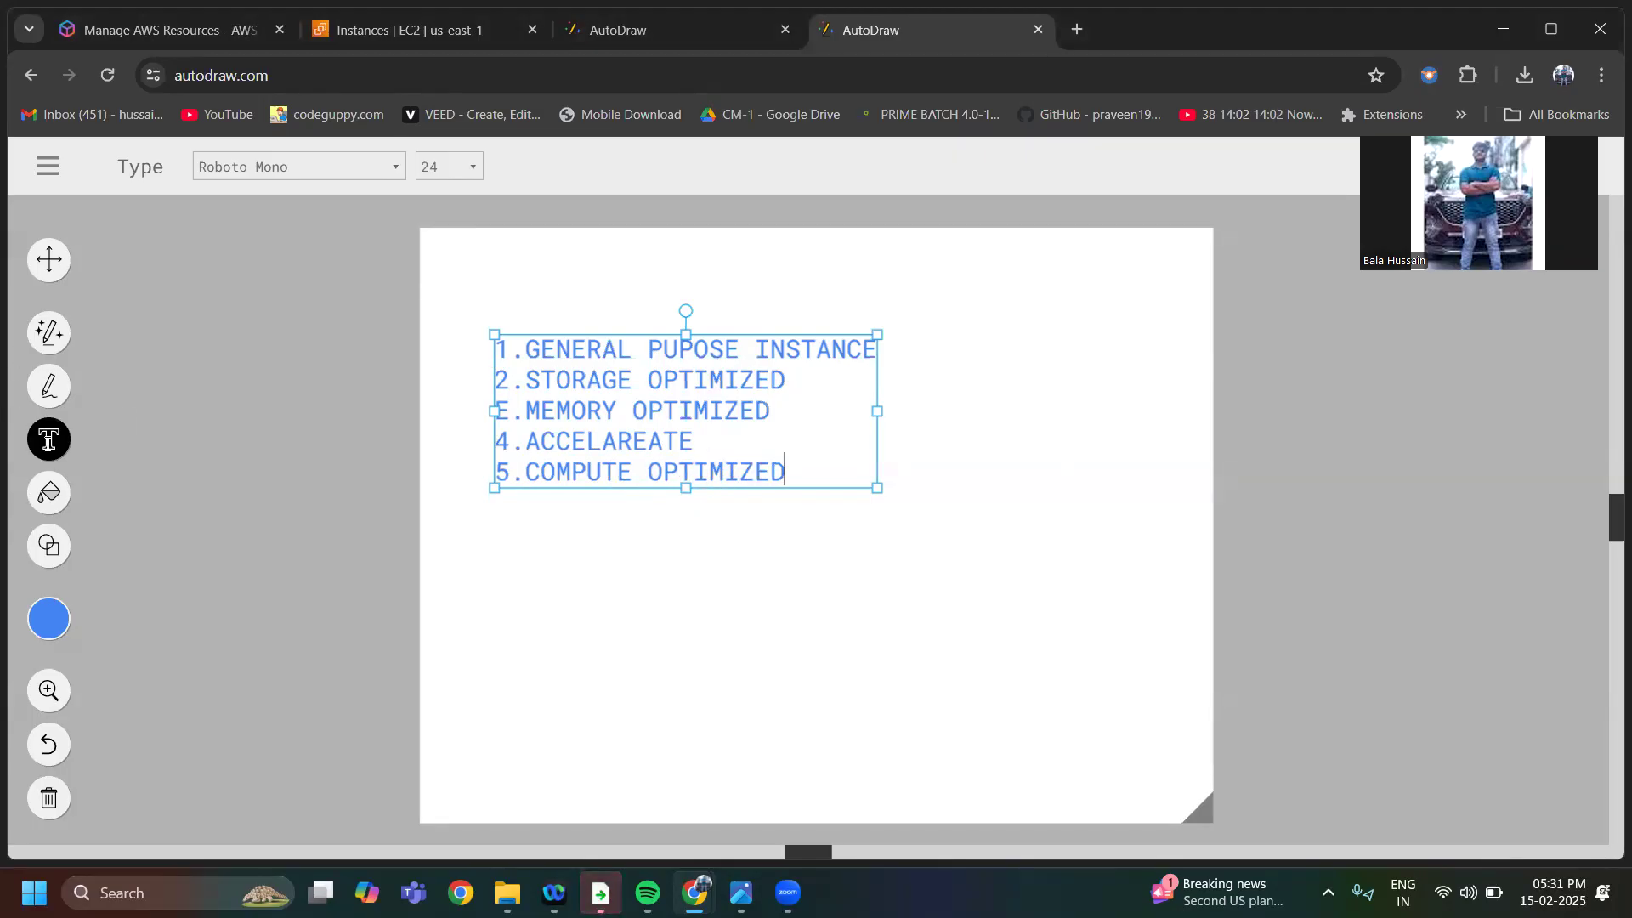
# Draw a freehand loop around the whole list and an arrow from the general purpose line to a hand-drawn box outside the loop
pyautogui.click(49, 386)
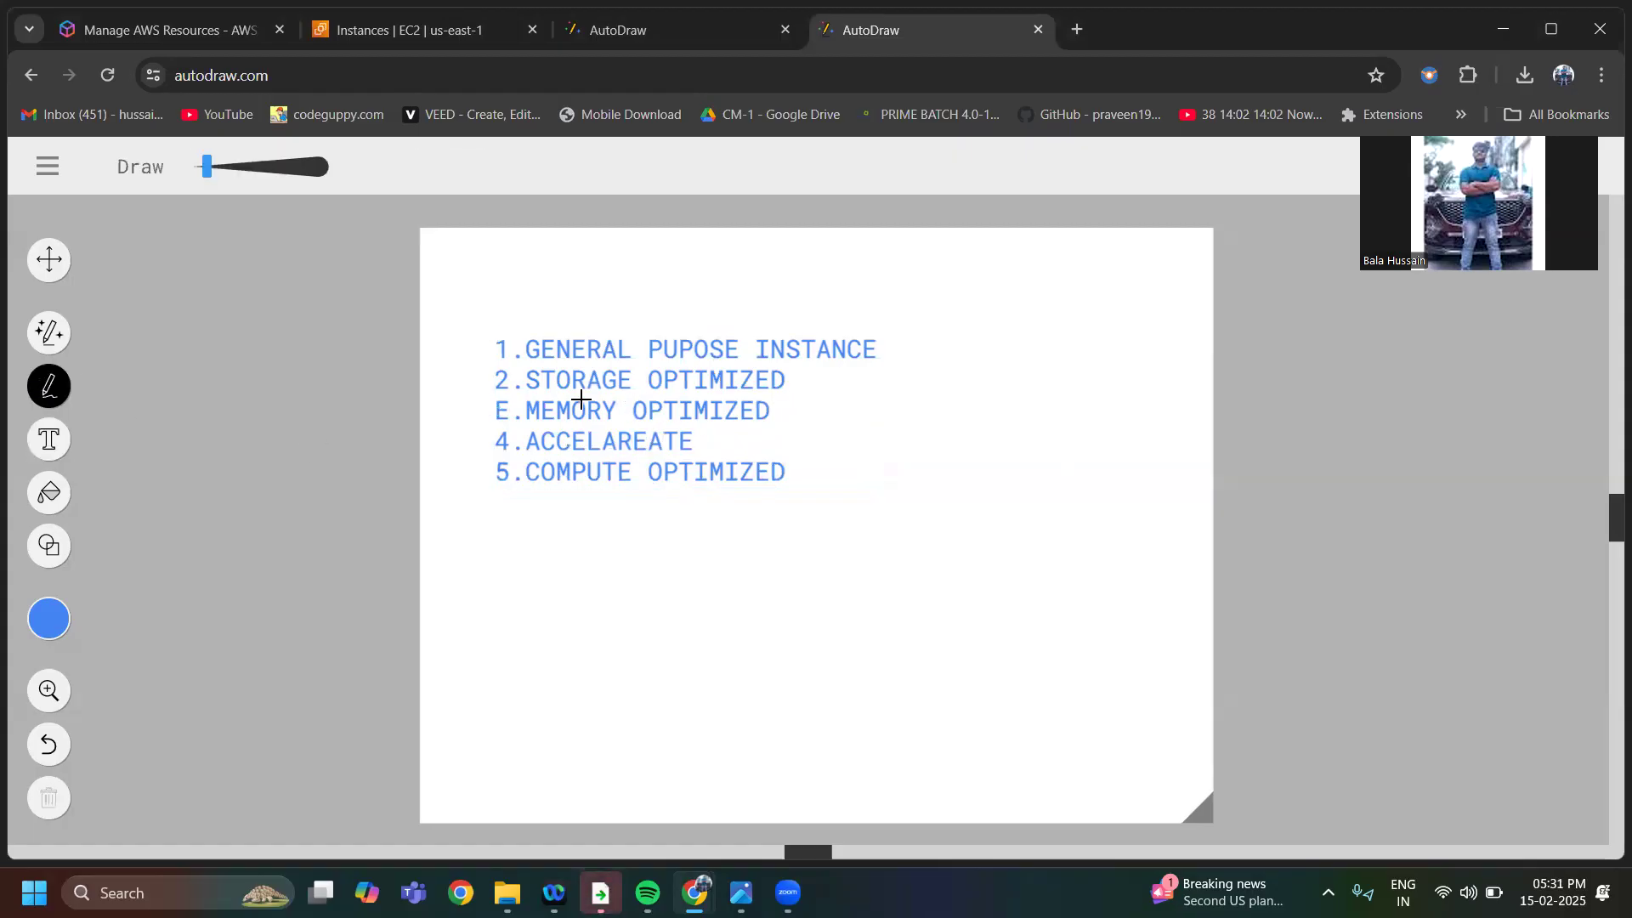
pyautogui.moveTo(541, 295)
pyautogui.mouseDown()
pyautogui.moveTo(470, 510)
pyautogui.moveTo(805, 586)
pyautogui.moveTo(928, 339)
pyautogui.moveTo(528, 298)
pyautogui.mouseUp()
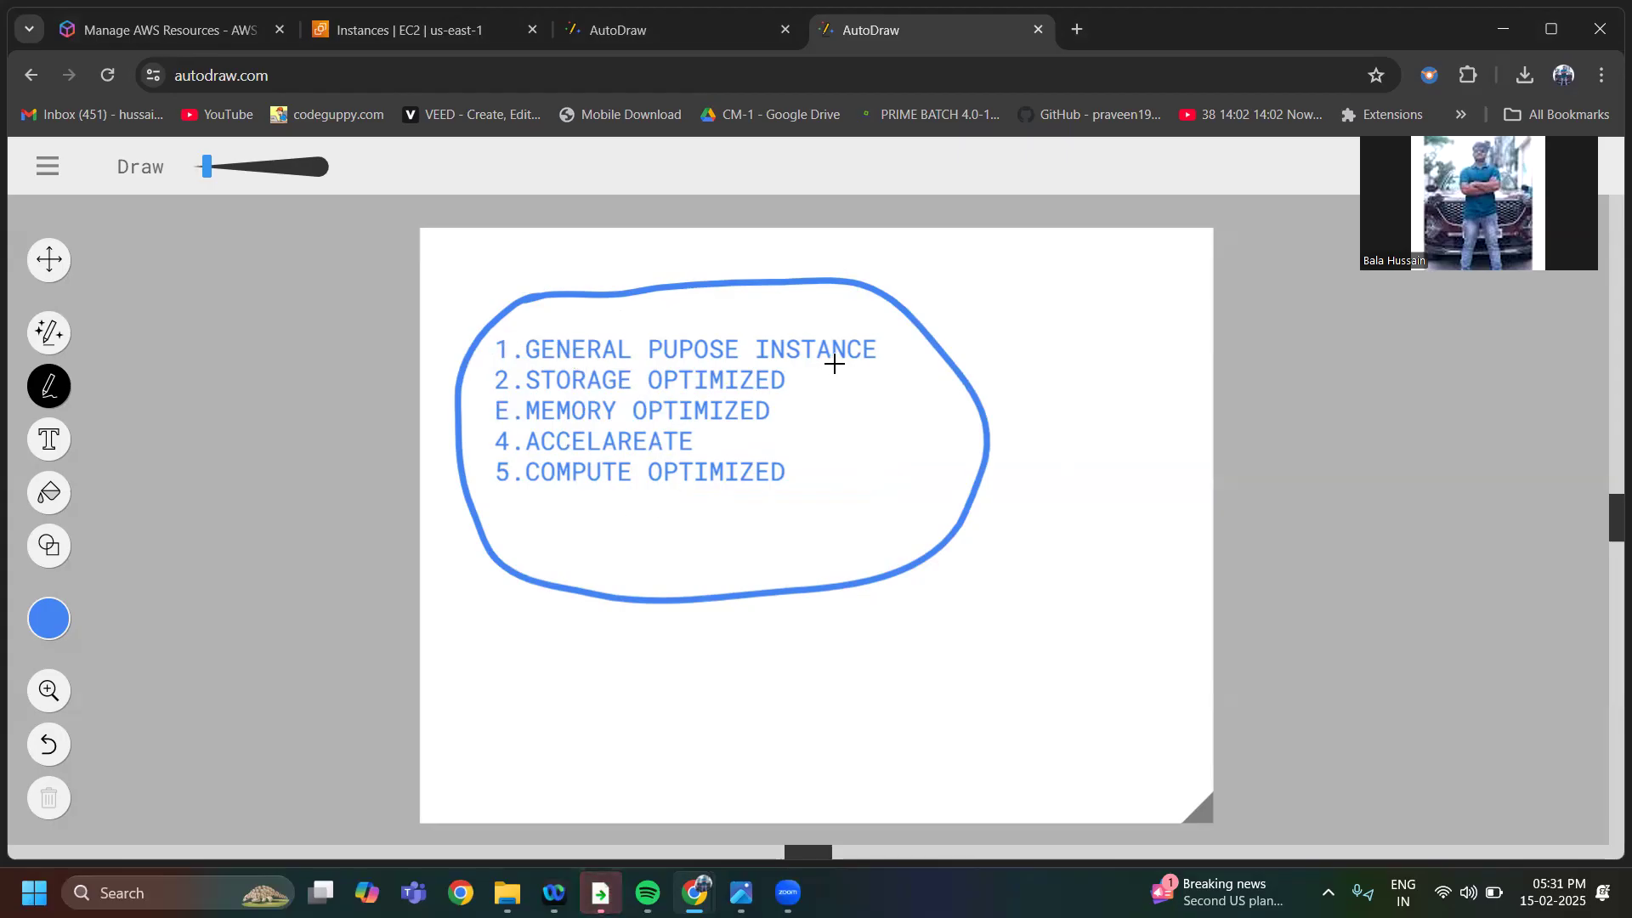
pyautogui.moveTo(854, 372)
pyautogui.mouseDown()
pyautogui.moveTo(966, 331)
pyautogui.moveTo(947, 317)
pyautogui.moveTo(984, 345)
pyautogui.mouseUp()
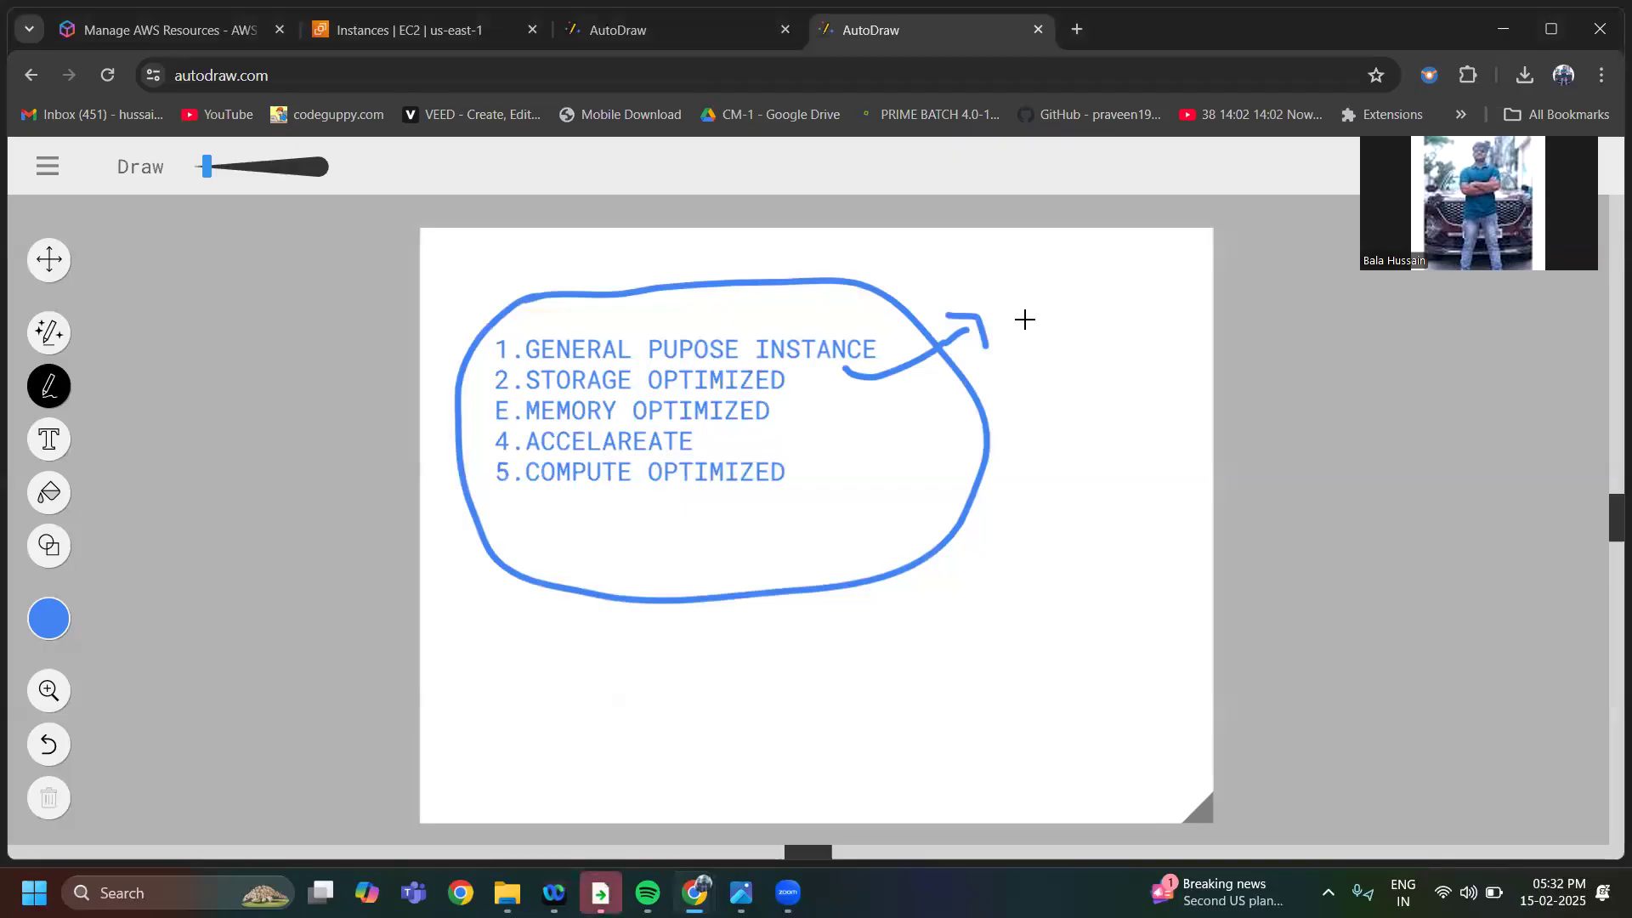
pyautogui.moveTo(996, 297)
pyautogui.mouseDown()
pyautogui.moveTo(1086, 276)
pyautogui.moveTo(1011, 334)
pyautogui.moveTo(1147, 314)
pyautogui.moveTo(1084, 275)
pyautogui.mouseUp()
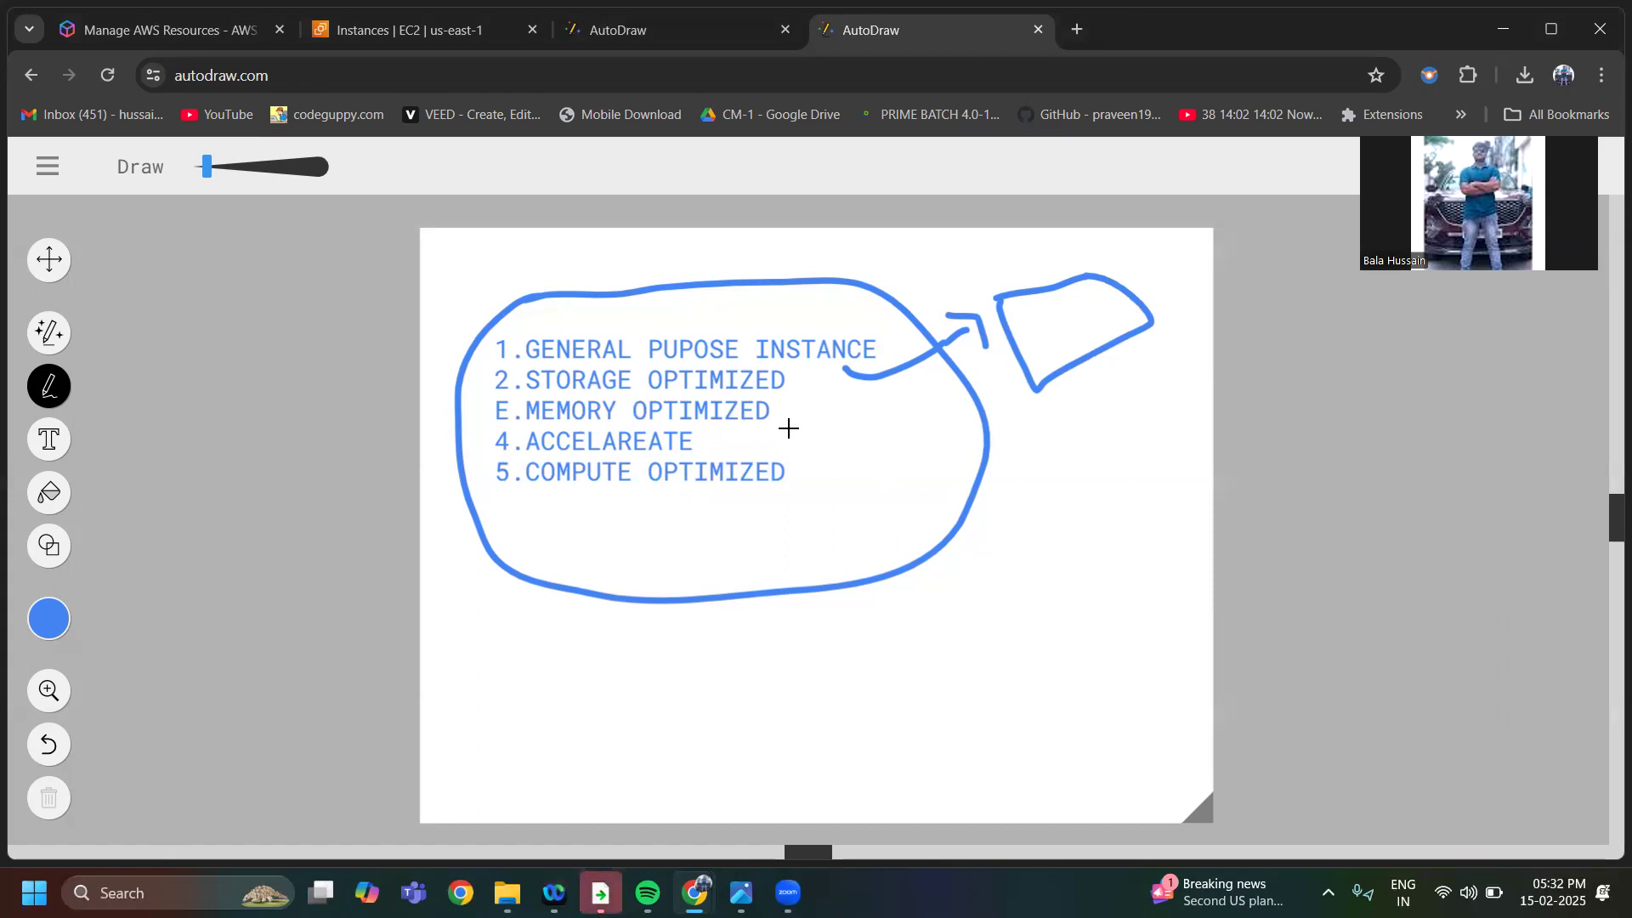
# Draw two freehand arrows at the general purpose line, two pointing to the storage optimized line and one to the memory optimized line
pyautogui.moveTo(900, 268)
pyautogui.mouseDown()
pyautogui.moveTo(884, 344)
pyautogui.moveTo(911, 324)
pyautogui.mouseUp()
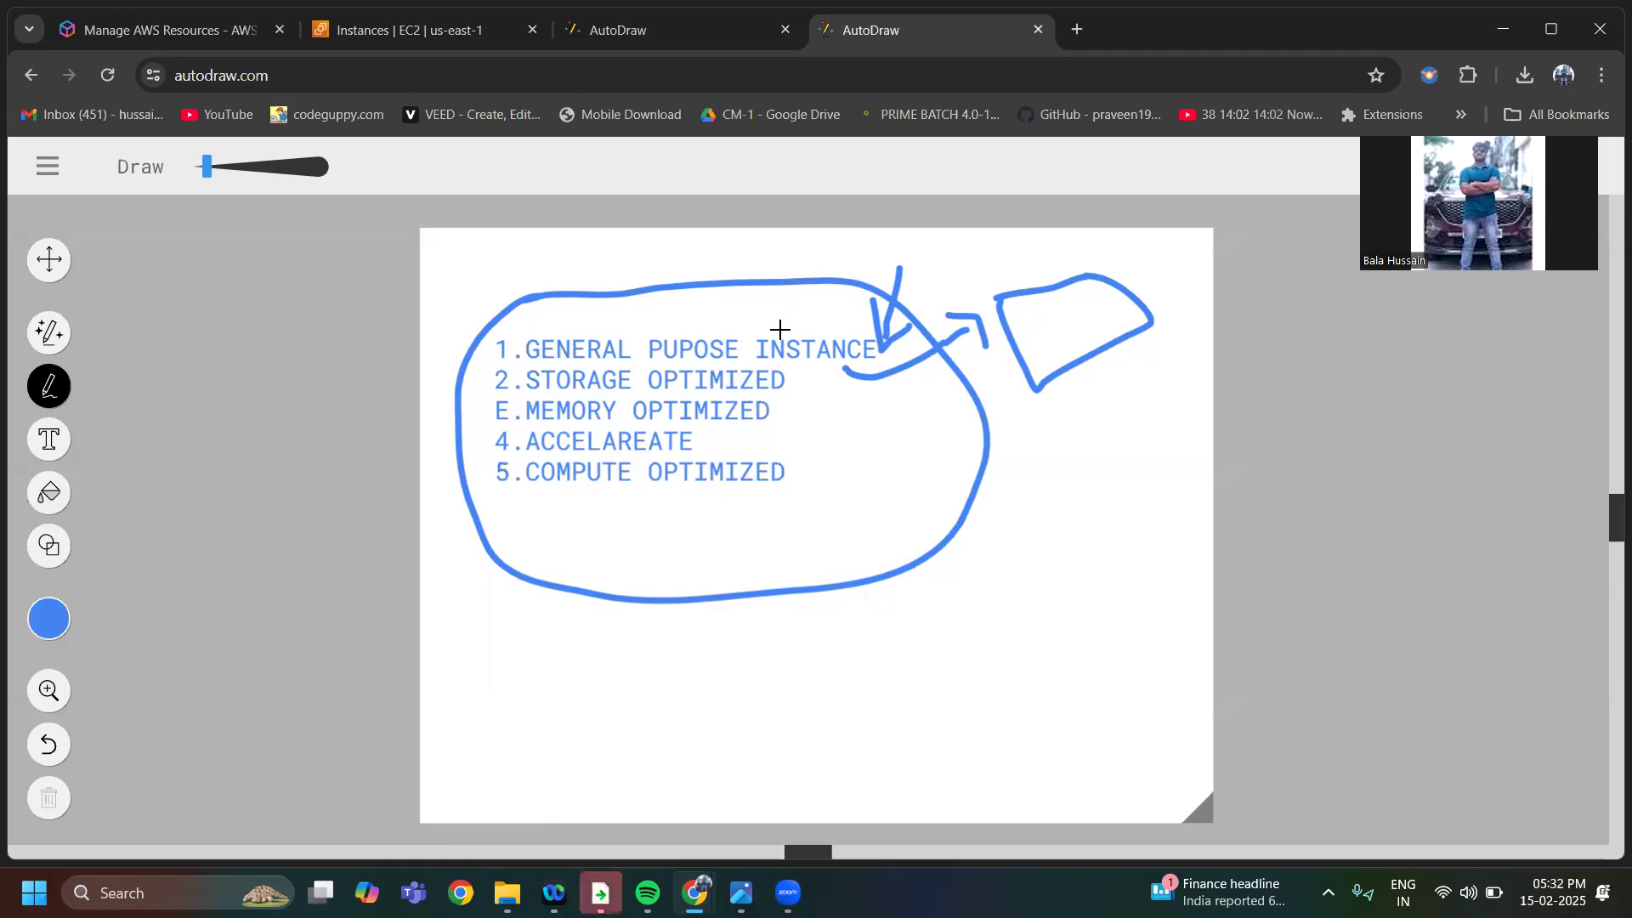
pyautogui.moveTo(766, 341)
pyautogui.mouseDown()
pyautogui.moveTo(783, 266)
pyautogui.moveTo(812, 288)
pyautogui.mouseUp()
pyautogui.moveTo(1086, 486)
pyautogui.mouseDown()
pyautogui.moveTo(805, 411)
pyautogui.moveTo(770, 381)
pyautogui.moveTo(778, 422)
pyautogui.moveTo(807, 389)
pyautogui.mouseUp()
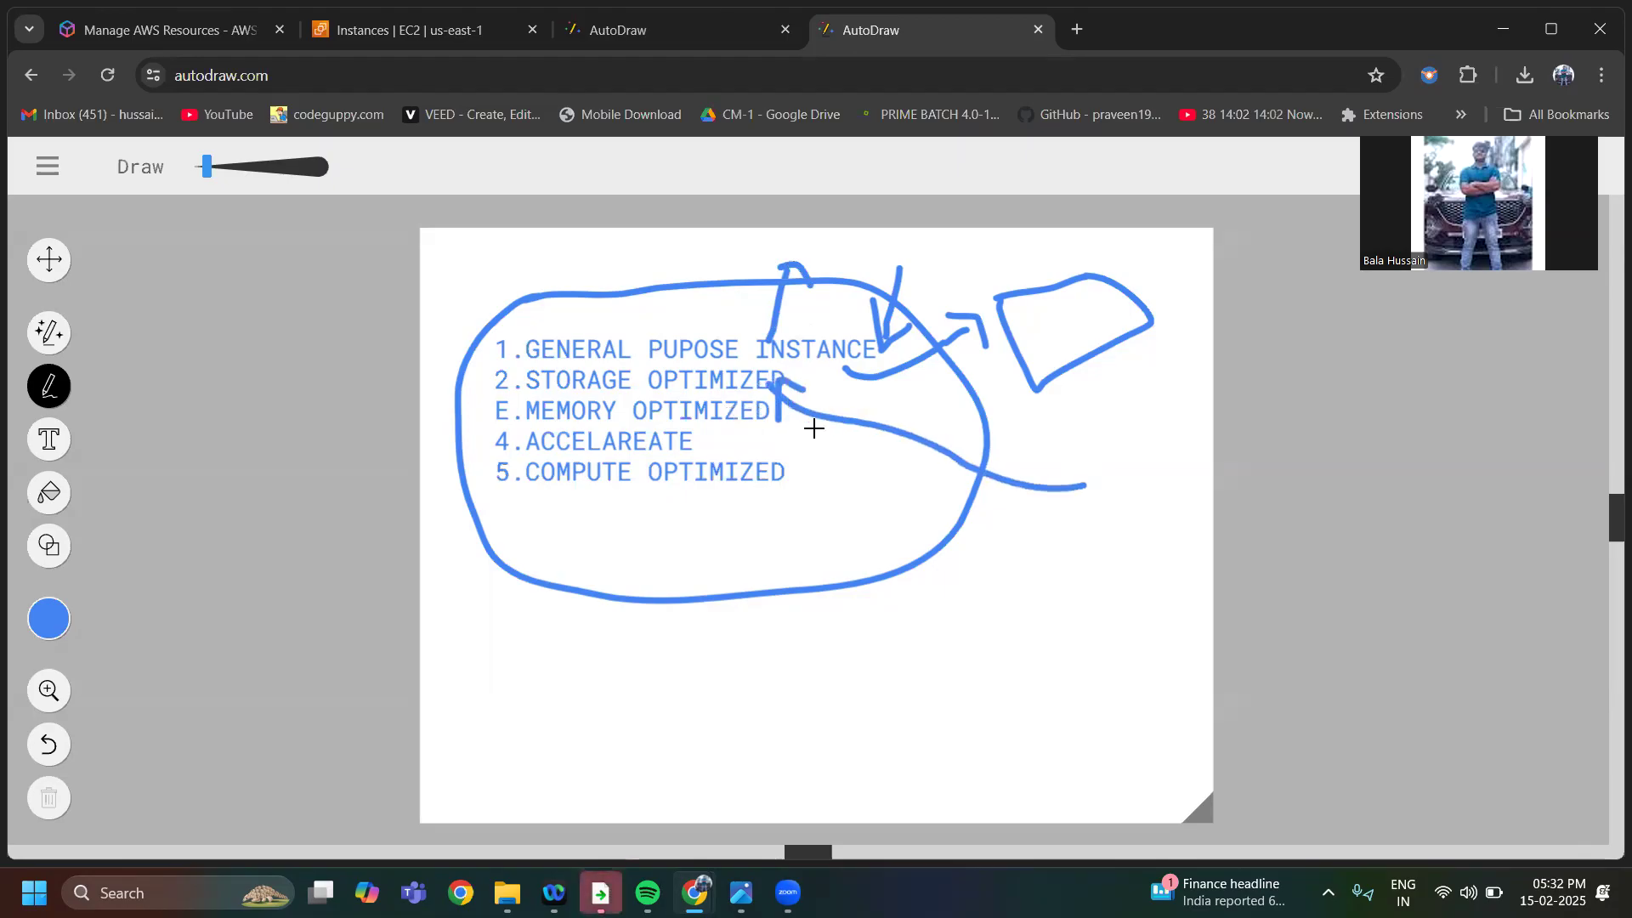
pyautogui.moveTo(965, 451)
pyautogui.mouseDown()
pyautogui.moveTo(780, 375)
pyautogui.moveTo(822, 391)
pyautogui.mouseUp()
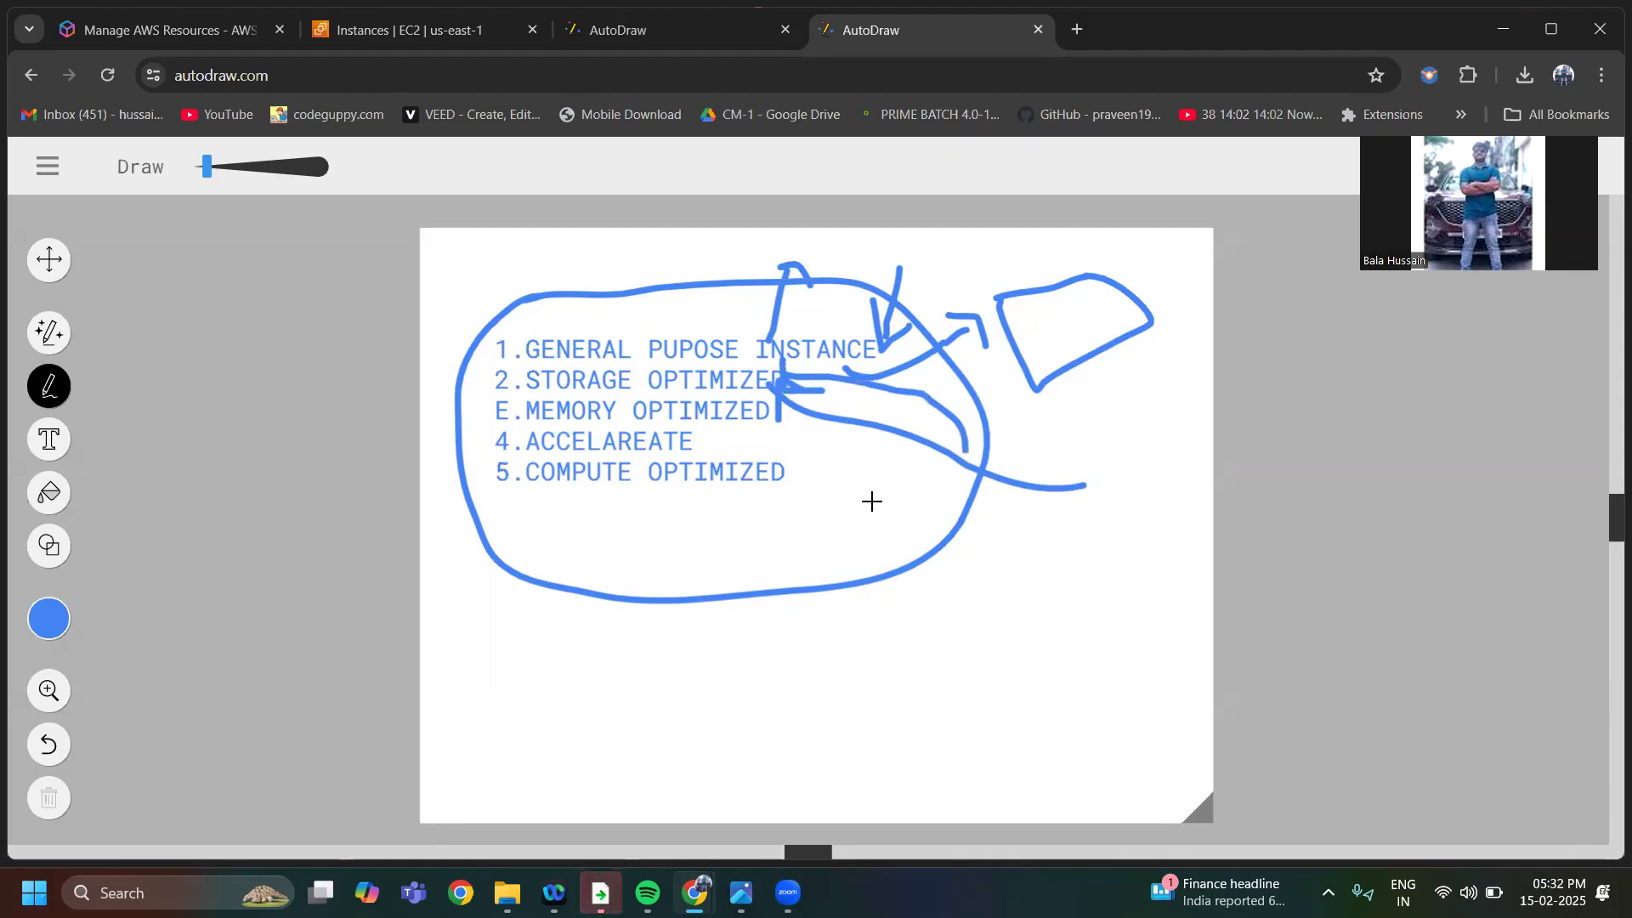
pyautogui.moveTo(916, 600)
pyautogui.mouseDown()
pyautogui.moveTo(856, 467)
pyautogui.moveTo(786, 417)
pyautogui.moveTo(787, 437)
pyautogui.moveTo(816, 414)
pyautogui.mouseUp()
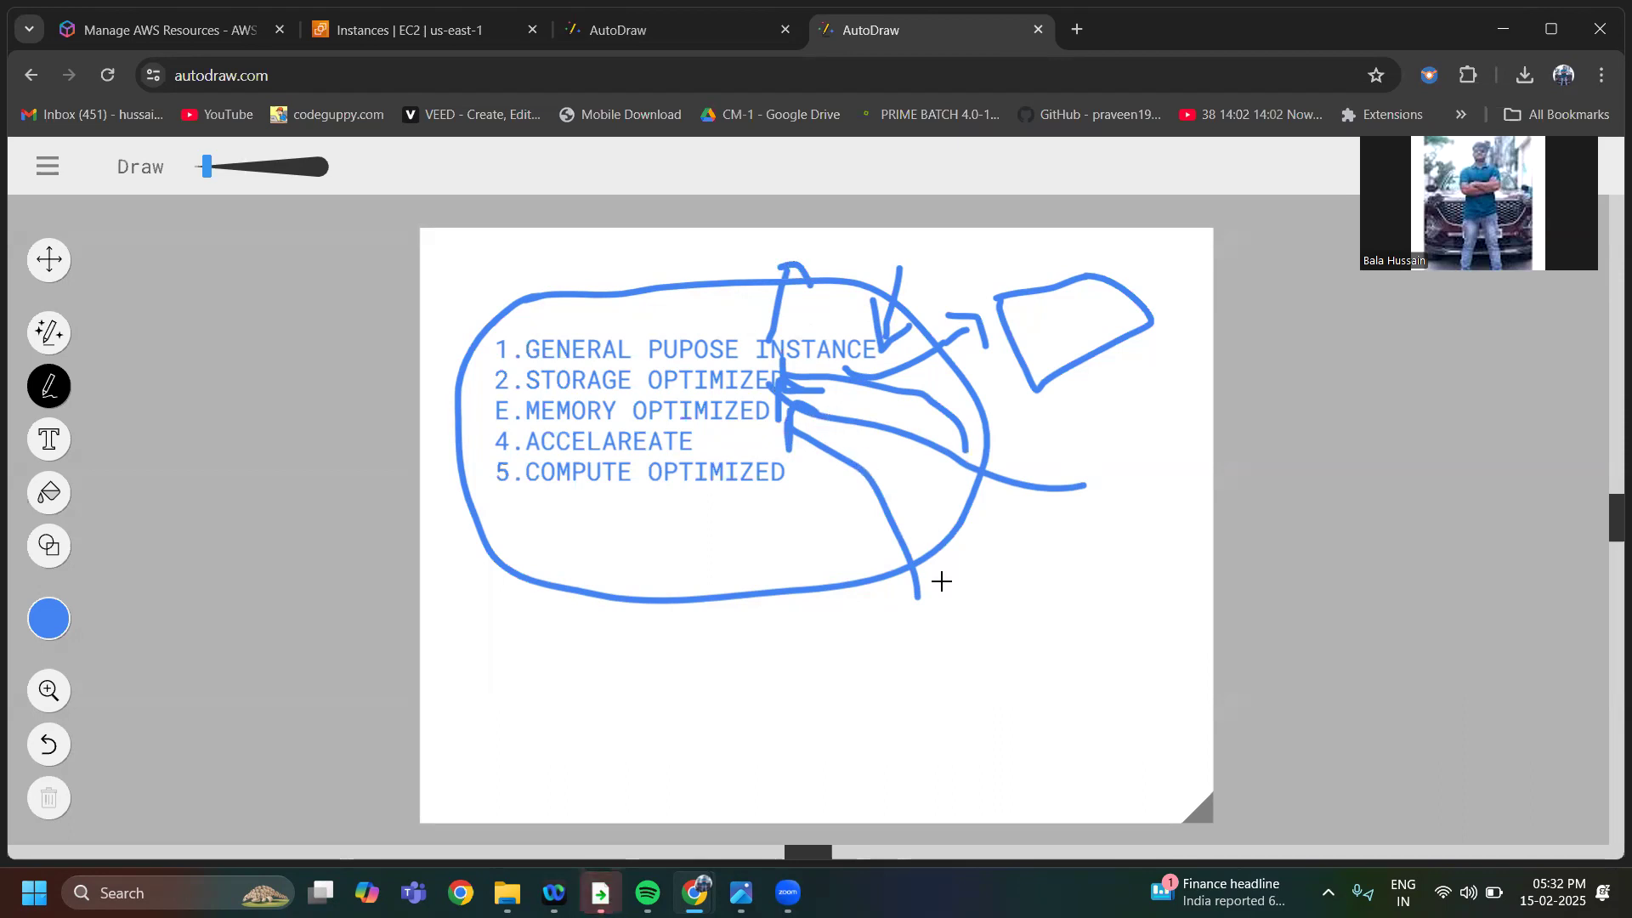
# Draw a freehand arrow beside the "4.ACCELAREATE" line and two arrows pointing up at the compute optimized line
pyautogui.moveTo(927, 569)
pyautogui.mouseDown()
pyautogui.moveTo(814, 445)
pyautogui.moveTo(703, 467)
pyautogui.moveTo(712, 446)
pyautogui.moveTo(970, 498)
pyautogui.moveTo(960, 508)
pyautogui.mouseUp()
pyautogui.moveTo(777, 644)
pyautogui.mouseDown()
pyautogui.moveTo(765, 499)
pyautogui.moveTo(776, 486)
pyautogui.moveTo(783, 500)
pyautogui.mouseUp()
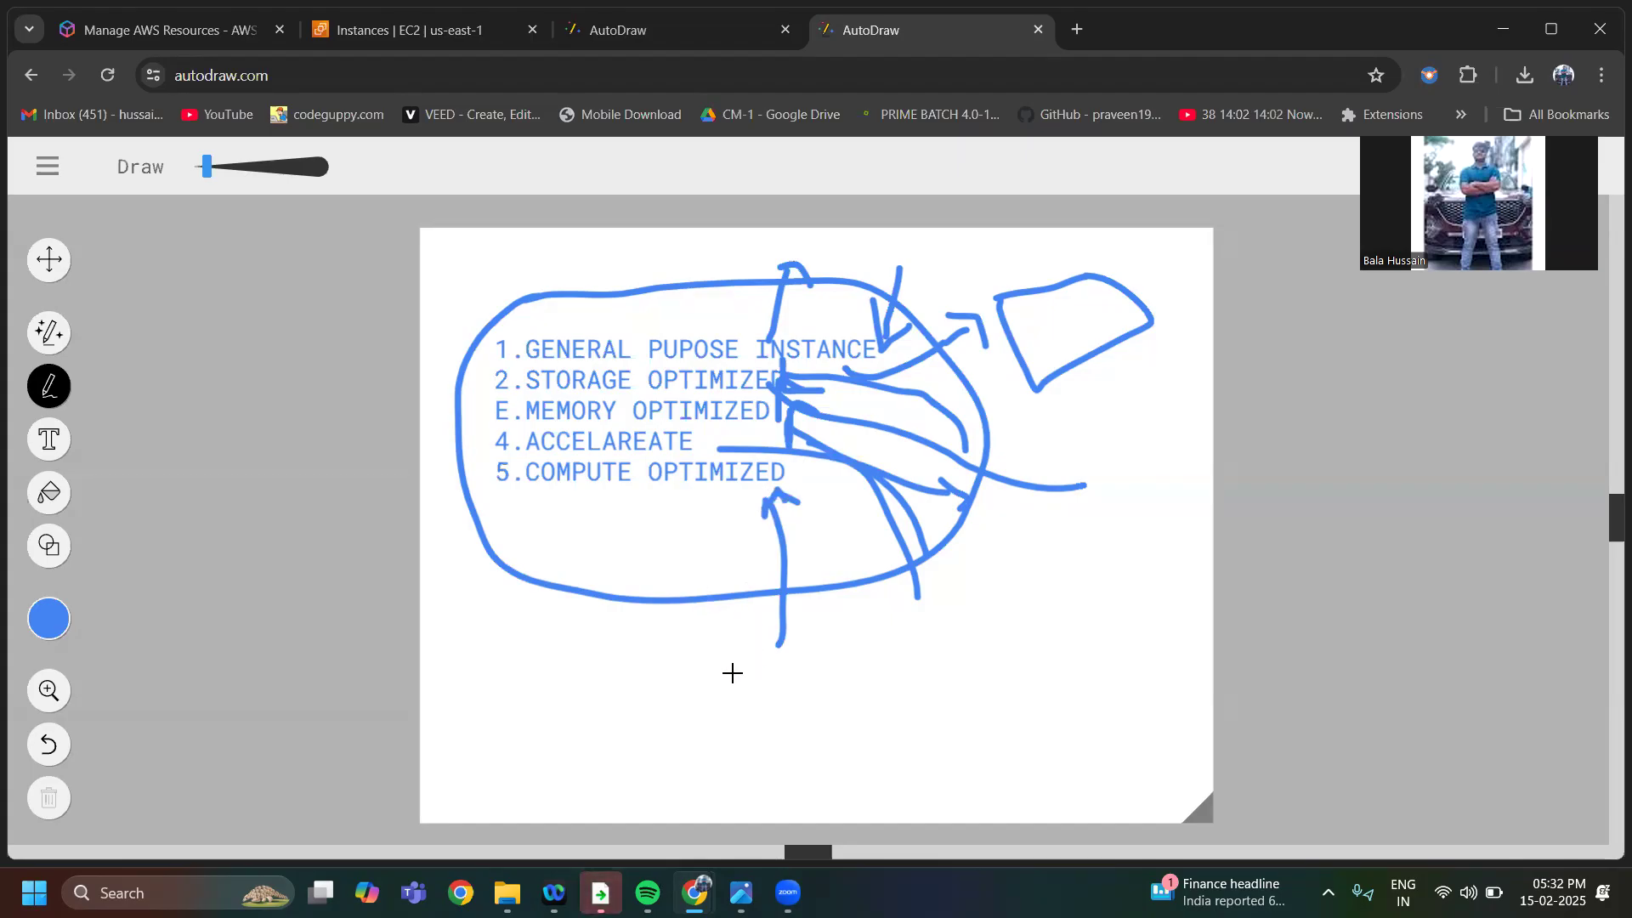
pyautogui.moveTo(735, 673)
pyautogui.mouseDown()
pyautogui.moveTo(668, 502)
pyautogui.moveTo(655, 517)
pyautogui.moveTo(694, 542)
pyautogui.mouseUp()
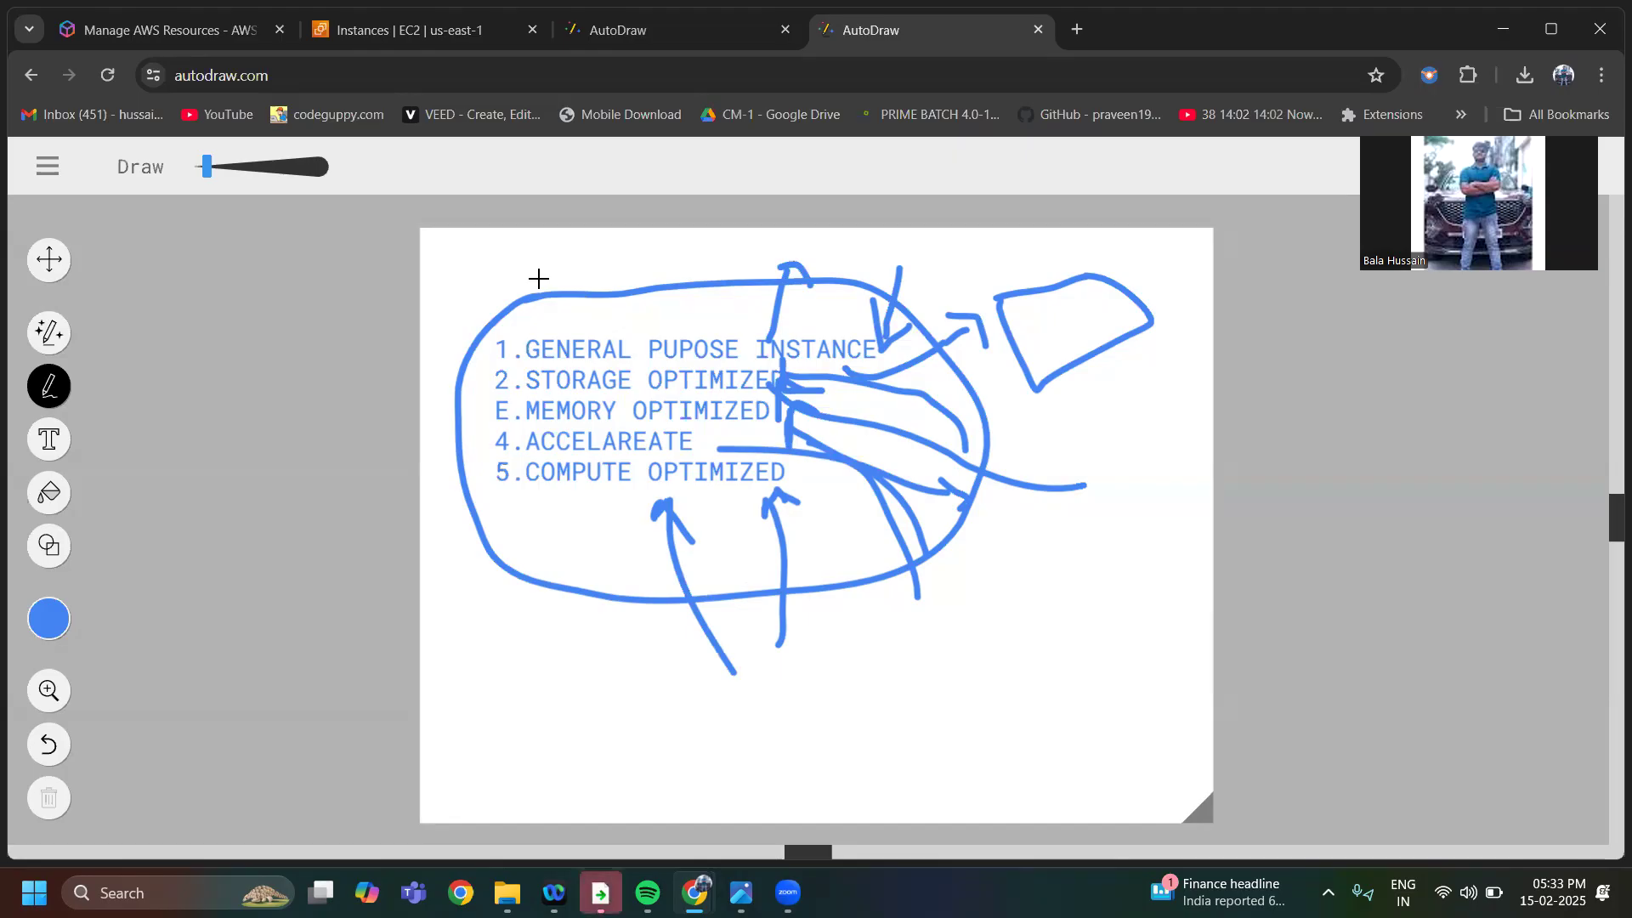
# Draw a short vertical stroke under the word COMPUTE and shift the loop around the list slightly down and right
pyautogui.moveTo(529, 484); pyautogui.dragTo(533, 511)
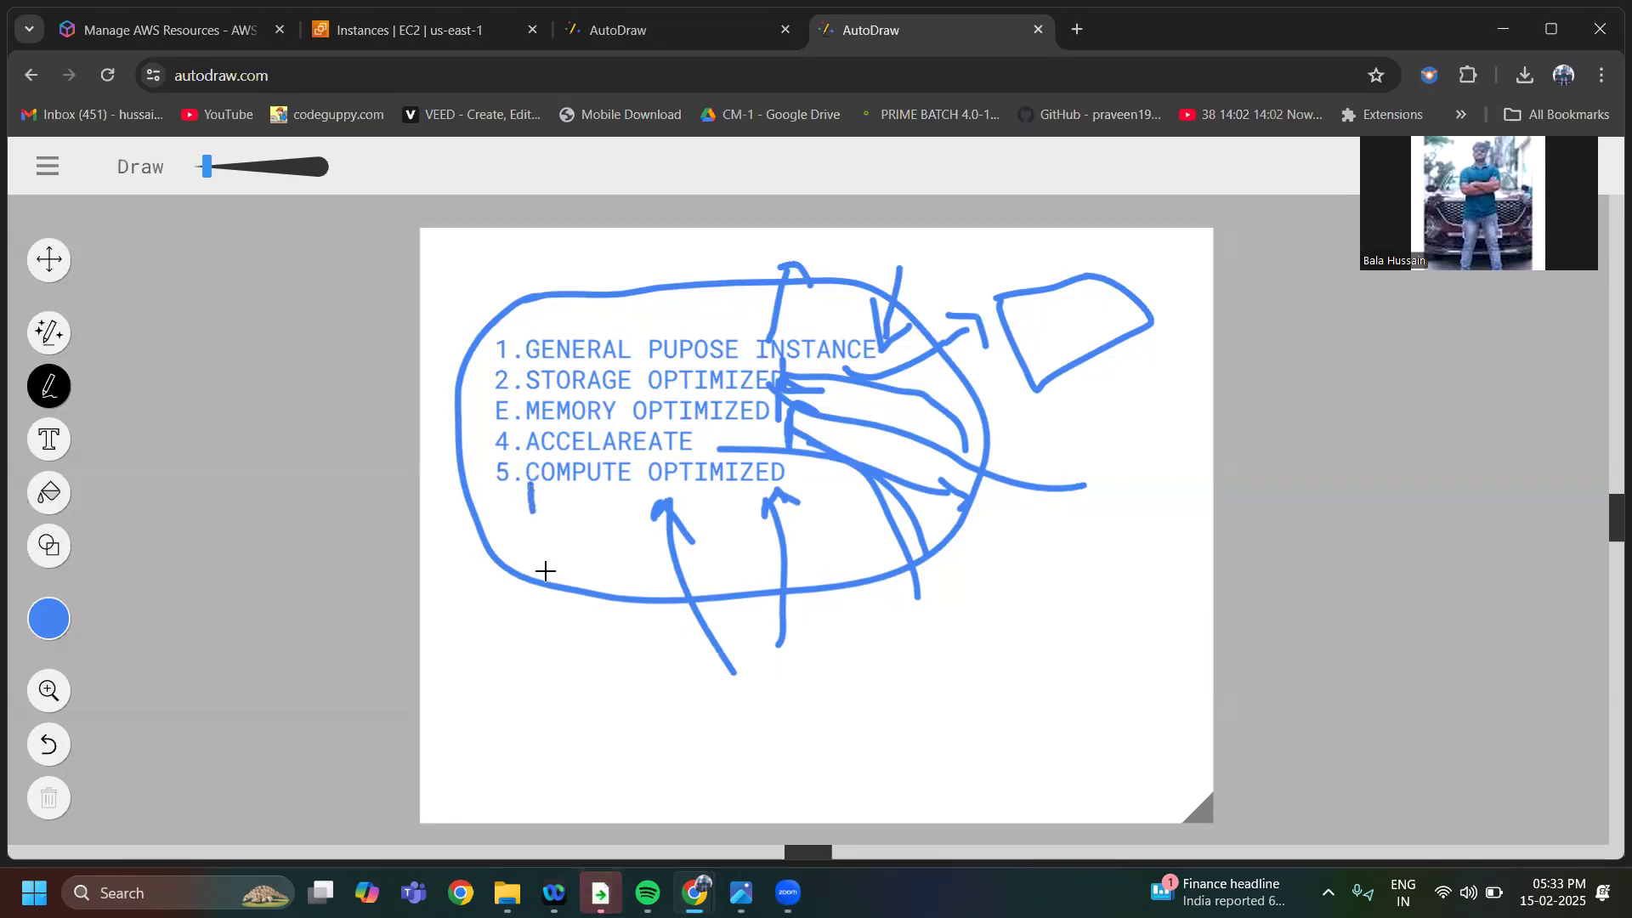
pyautogui.moveTo(546, 584); pyautogui.dragTo(551, 594)
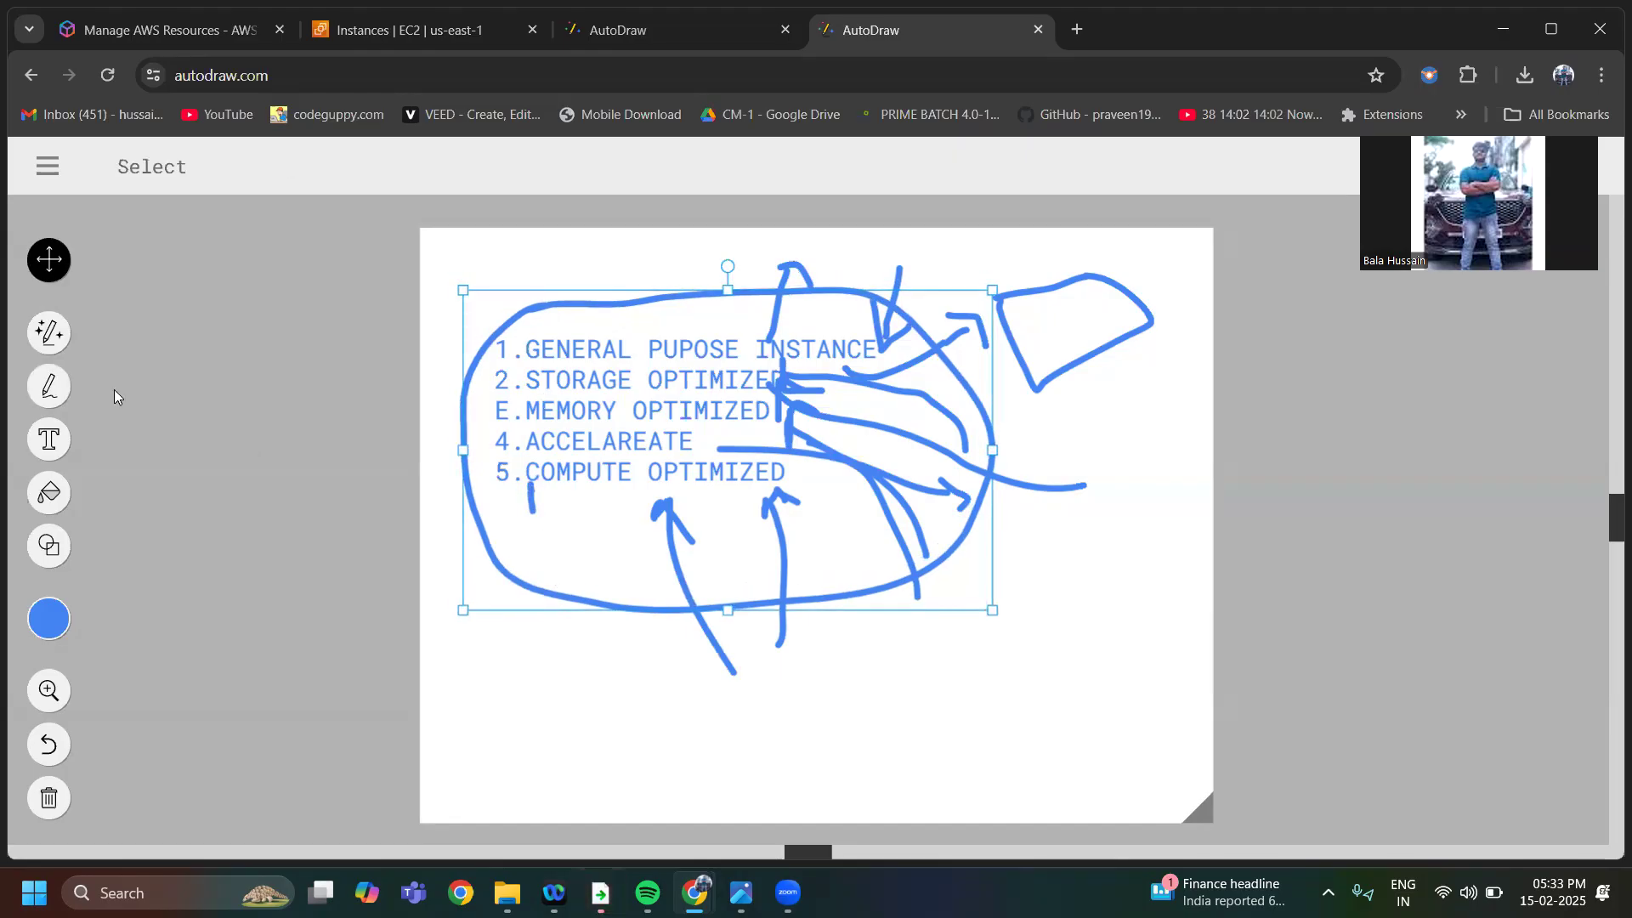
# Draw three short vertical strokes in a column running downward below the "5.COMPUTE OPTIMIZED" line with the Draw tool
pyautogui.click(49, 386)
pyautogui.moveTo(544, 538); pyautogui.dragTo(544, 551)
pyautogui.moveTo(547, 631); pyautogui.dragTo(552, 709)
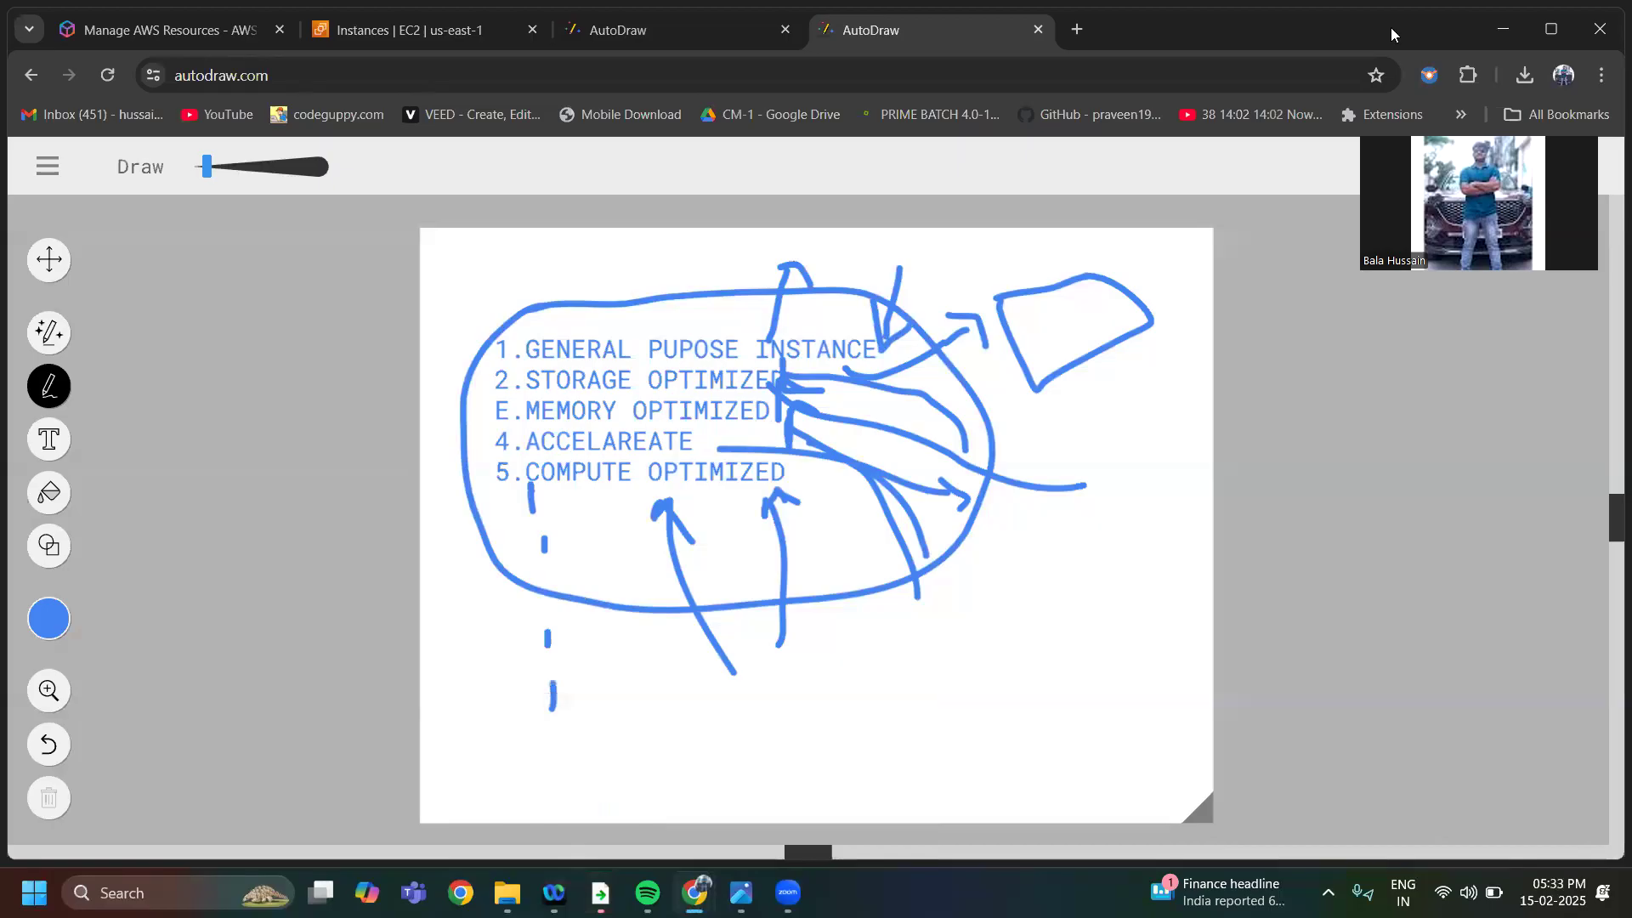
# Search Google for "aws ec2 documentation" in a new browser tab
pyautogui.click(1602, 75)
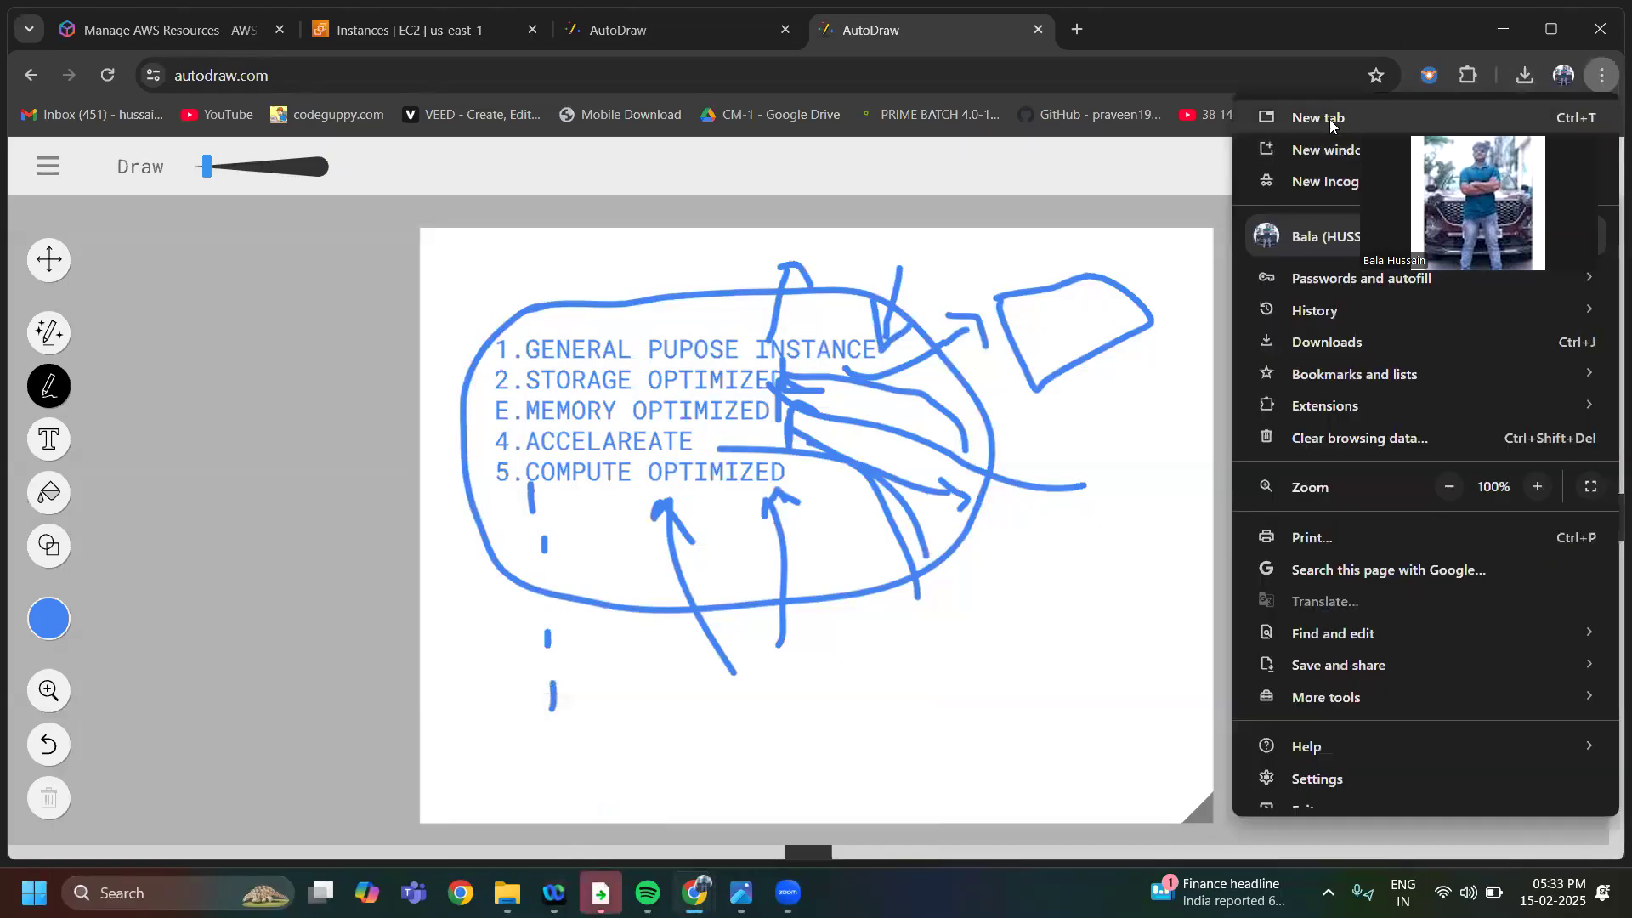
pyautogui.click(1331, 118)
pyautogui.write('A')
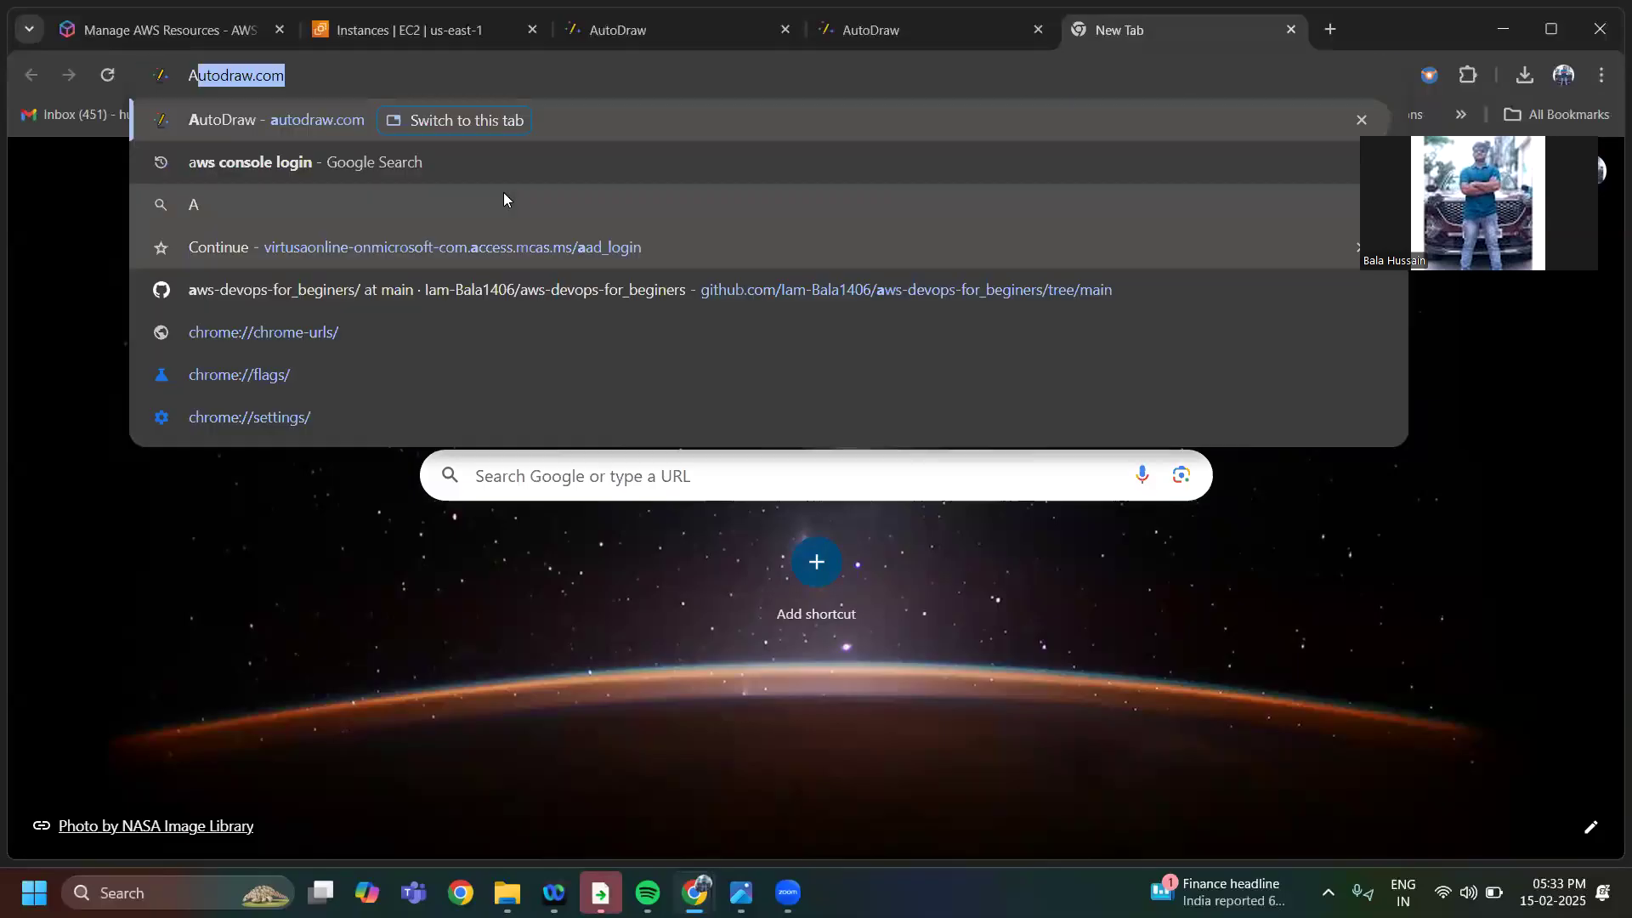
pyautogui.write('WS EC2 C')
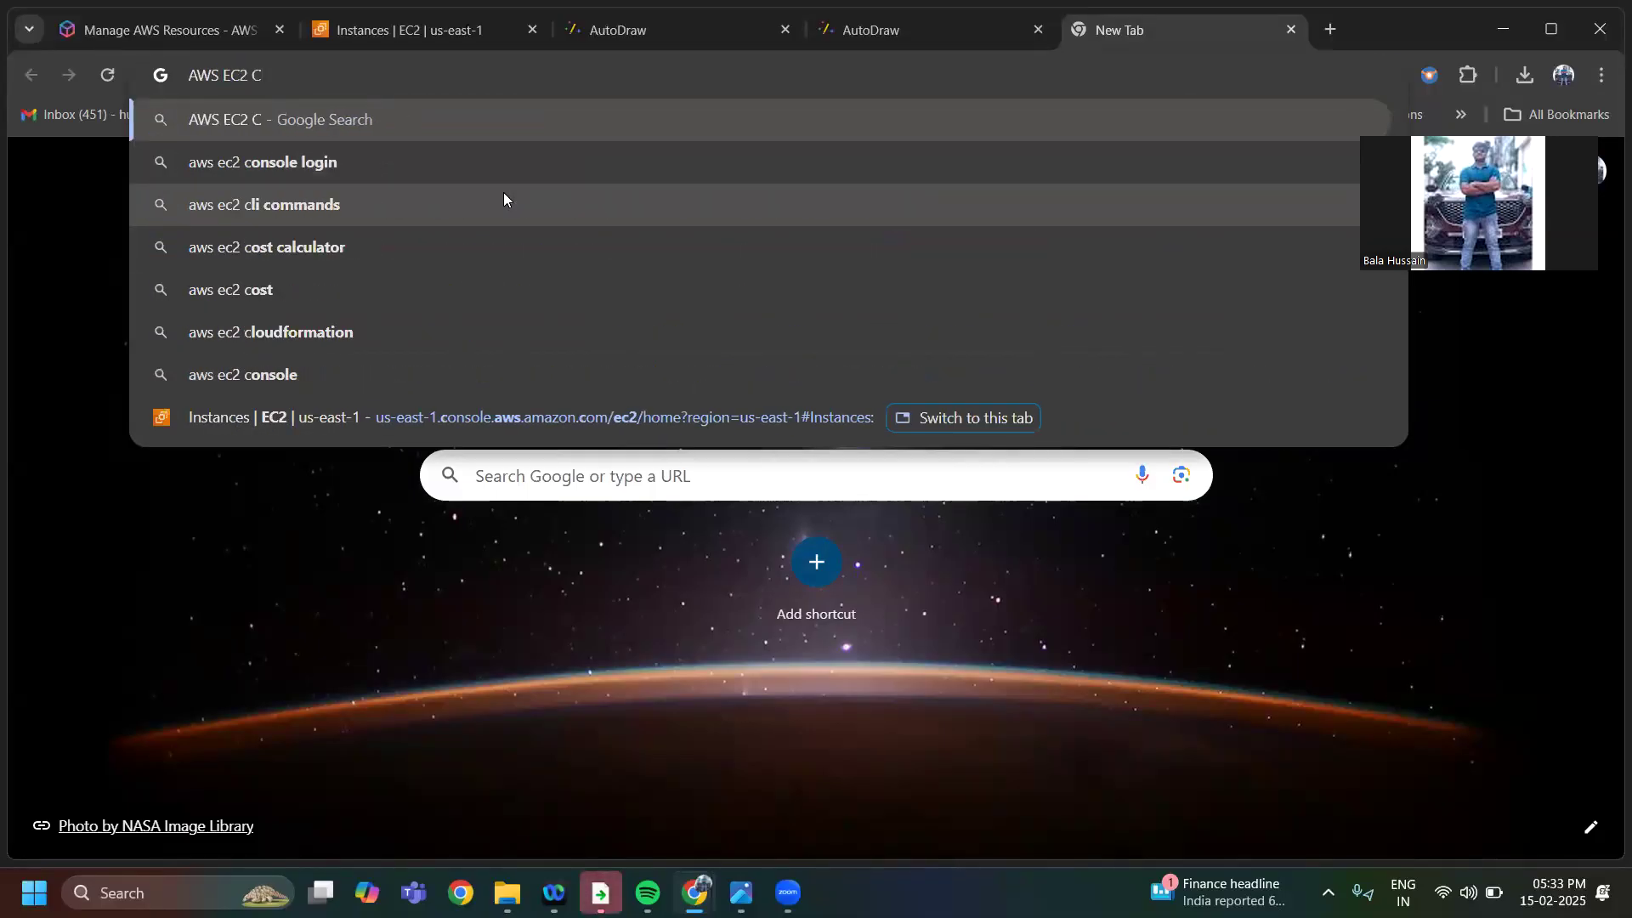
pyautogui.press('BackSpace')
pyautogui.write('DOCU')
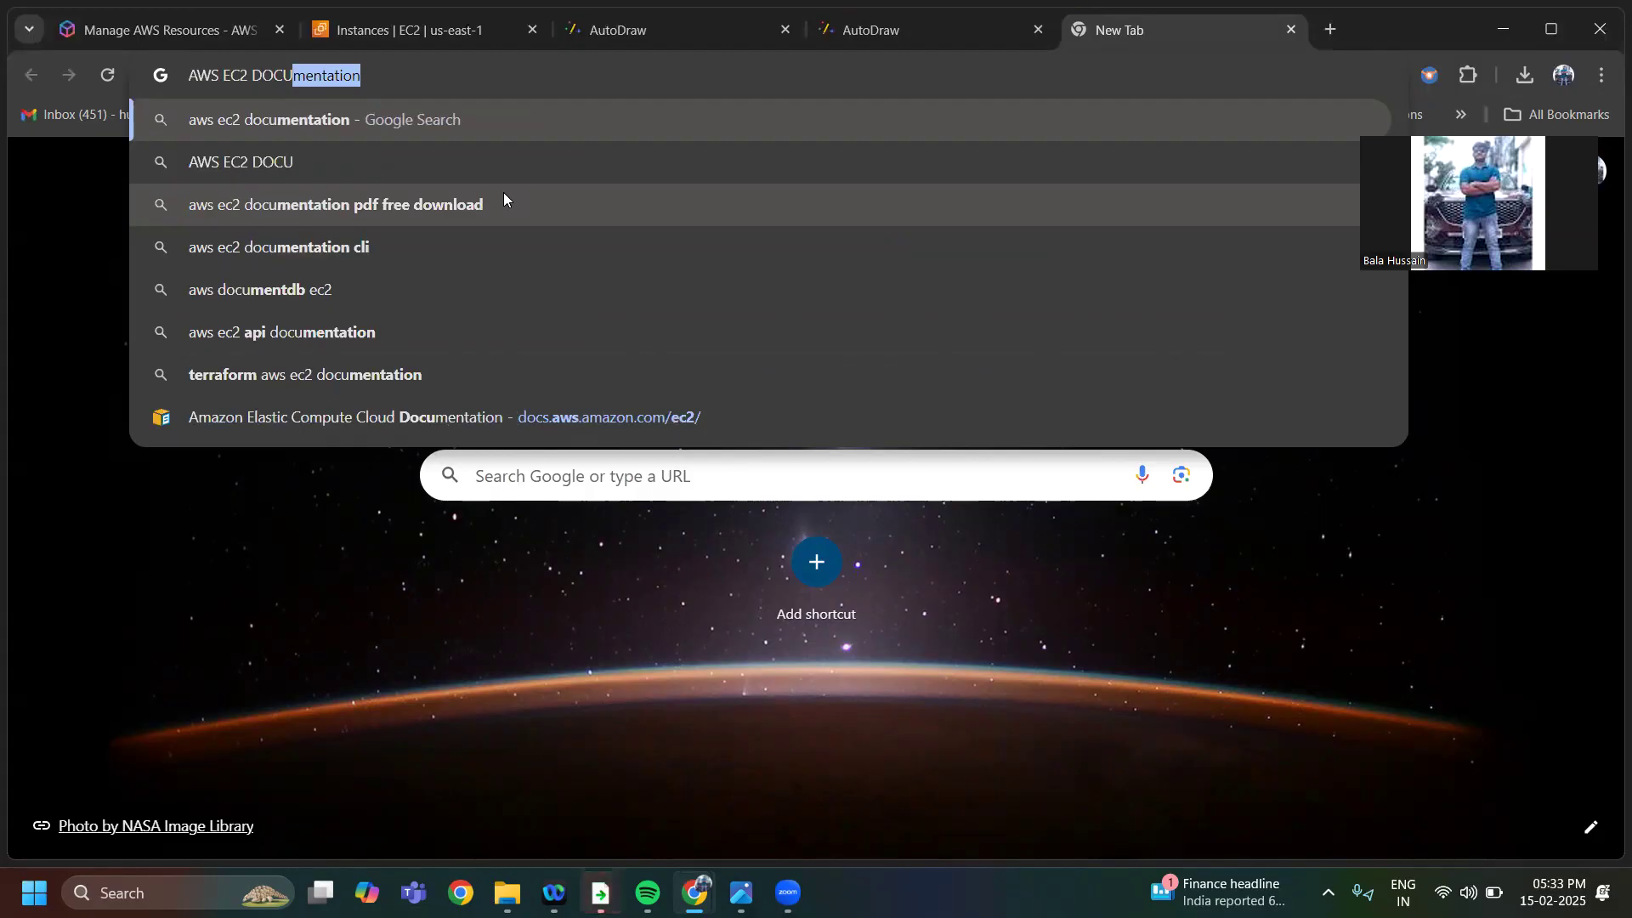
pyautogui.press('Return')
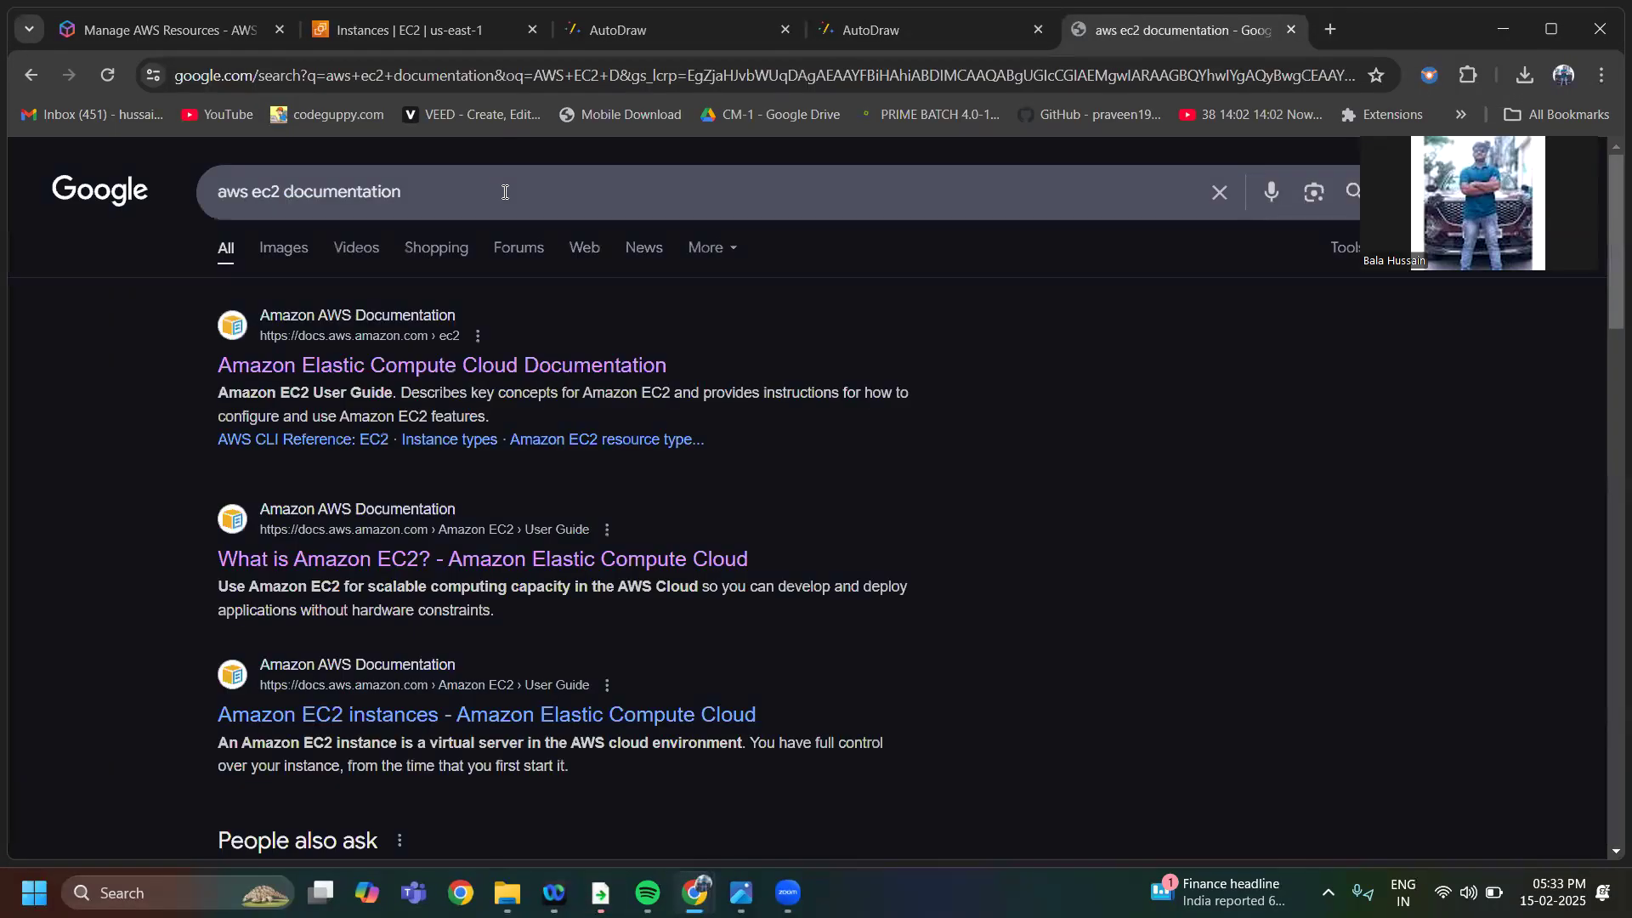
# Open the Amazon Elastic Compute Cloud Documentation, go to the Amazon EC2 User Guide and look through its introduction and features
pyautogui.click(381, 365)
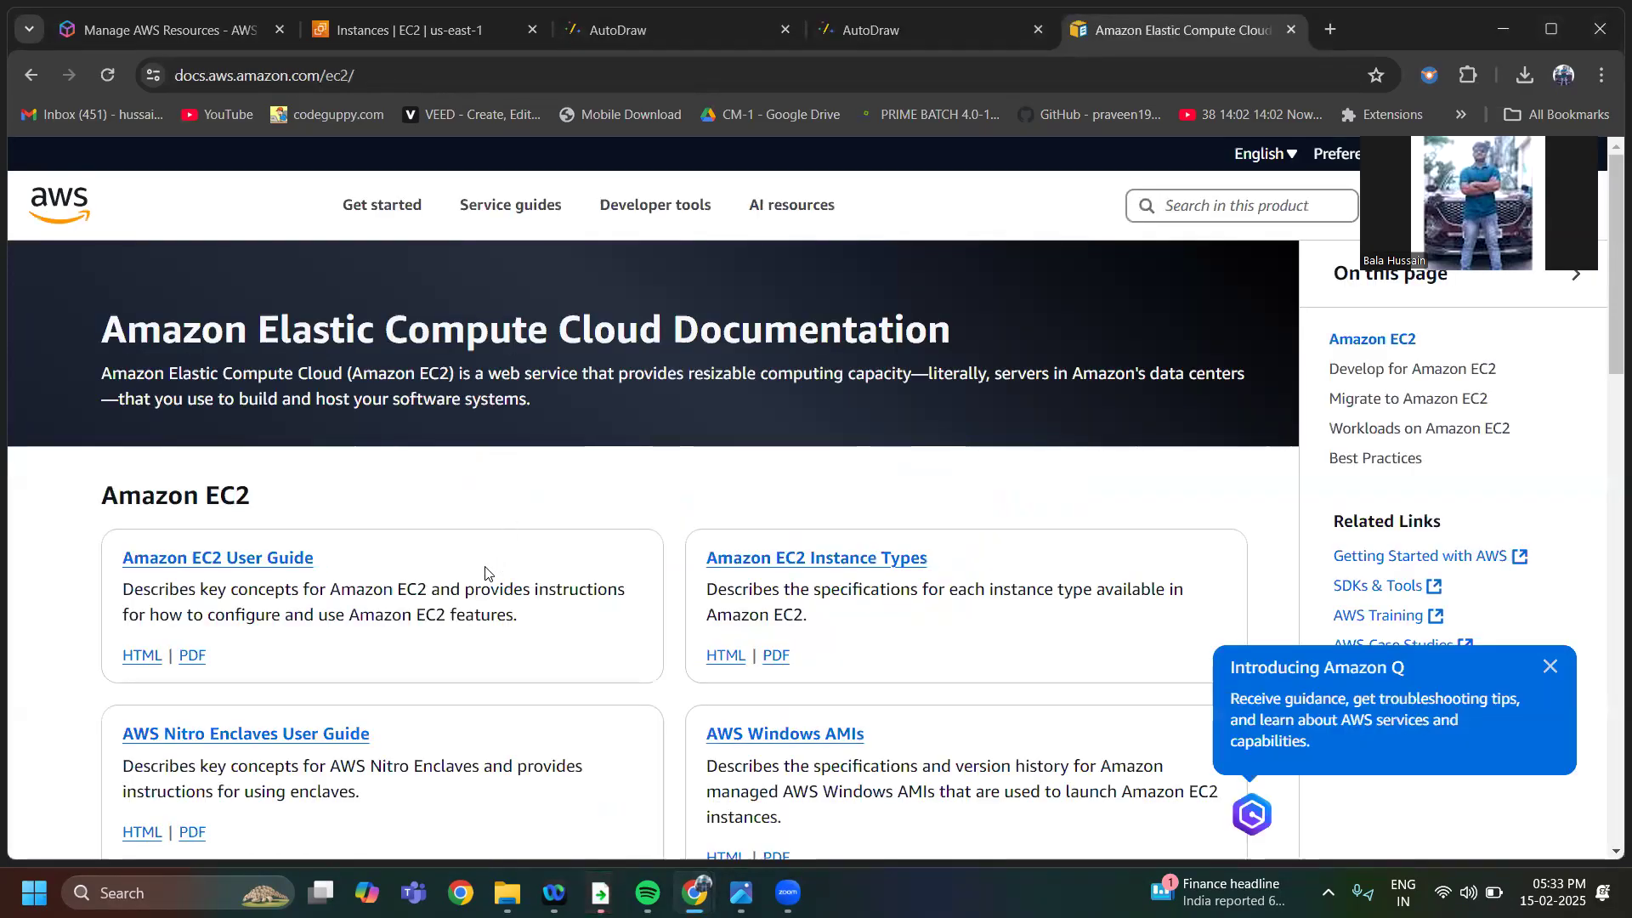
pyautogui.click(240, 560)
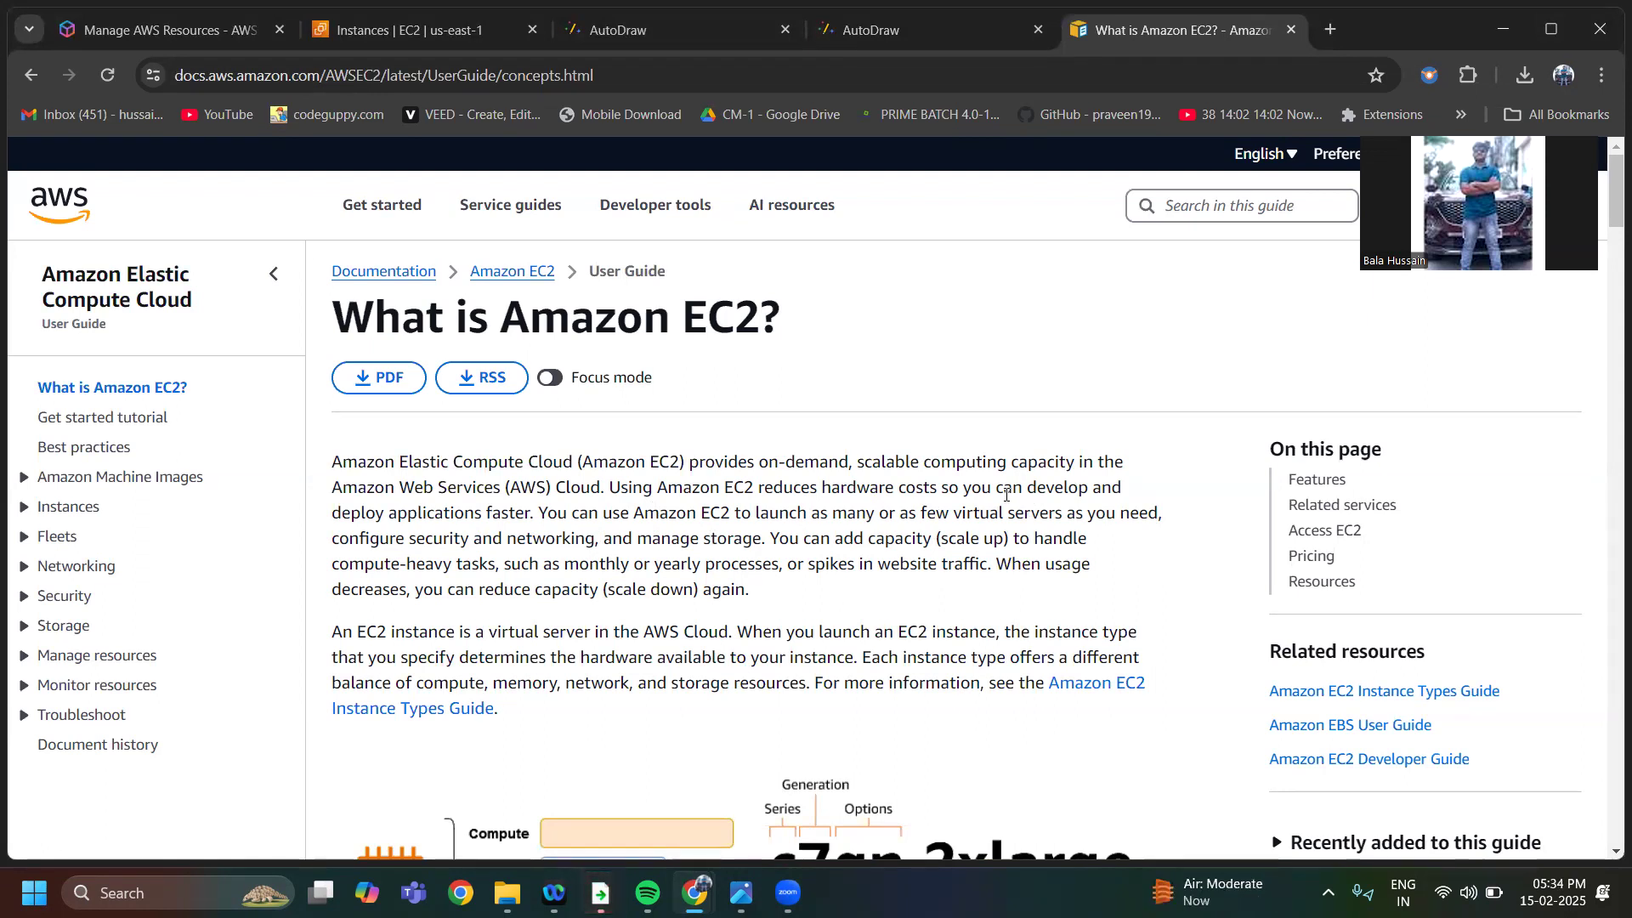
pyautogui.scroll(-5, 776, 586)
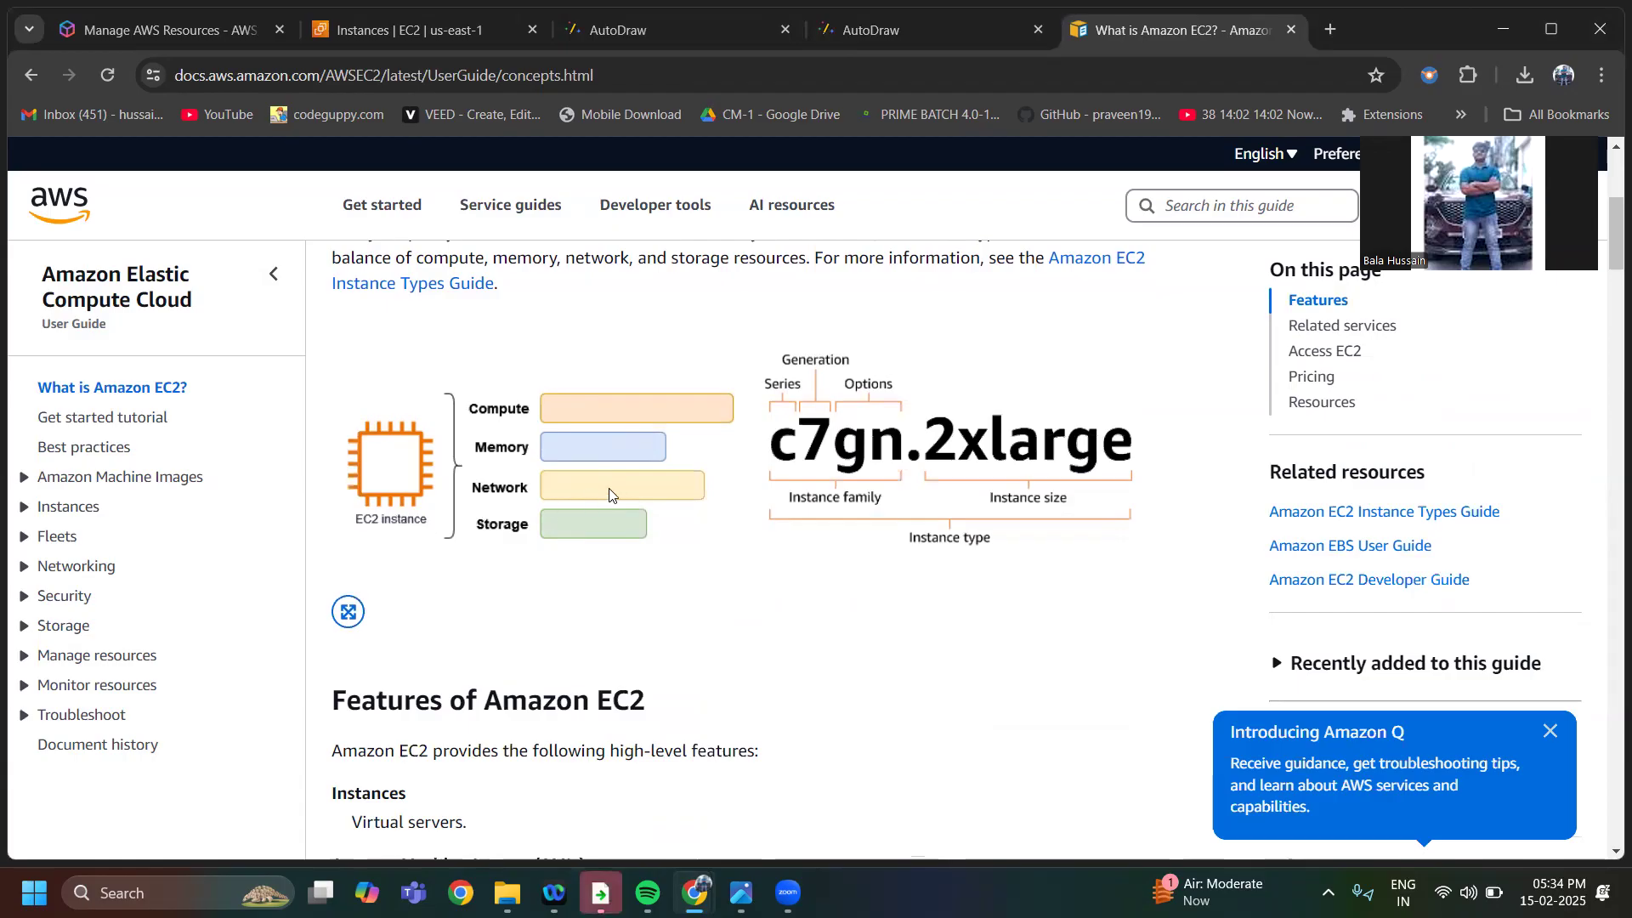
pyautogui.scroll(-8, 725, 558)
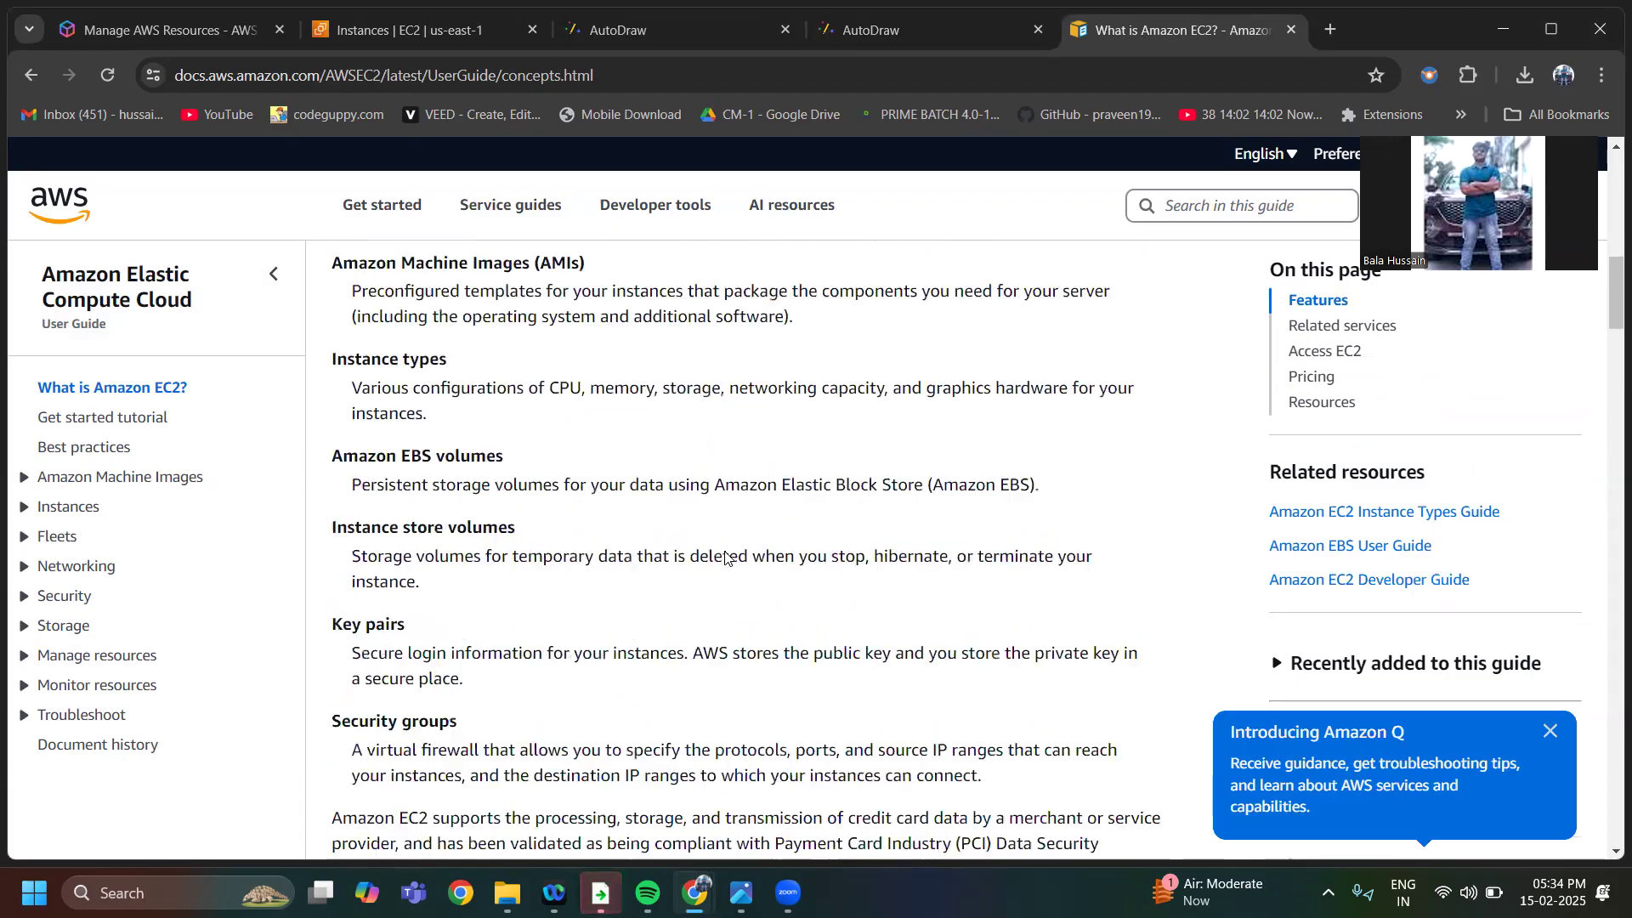
pyautogui.scroll(10, 725, 558)
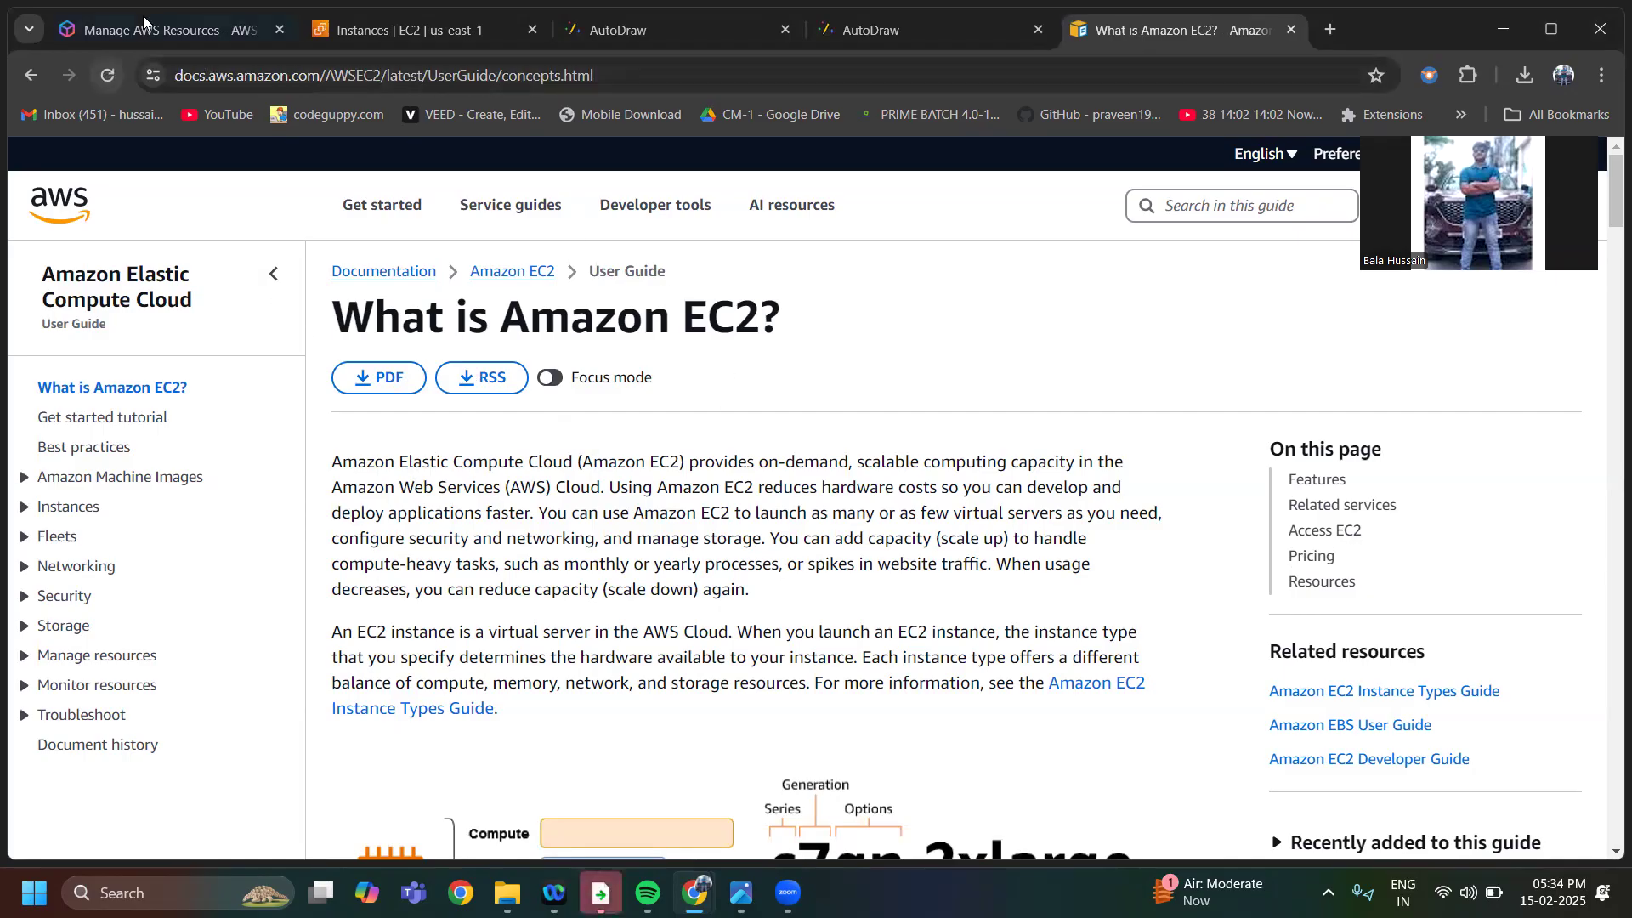
# Switch to the AWS Management Console page, dismiss the Explainer pop-up, sign in and bring up the EC2 dashboard
pyautogui.click(149, 28)
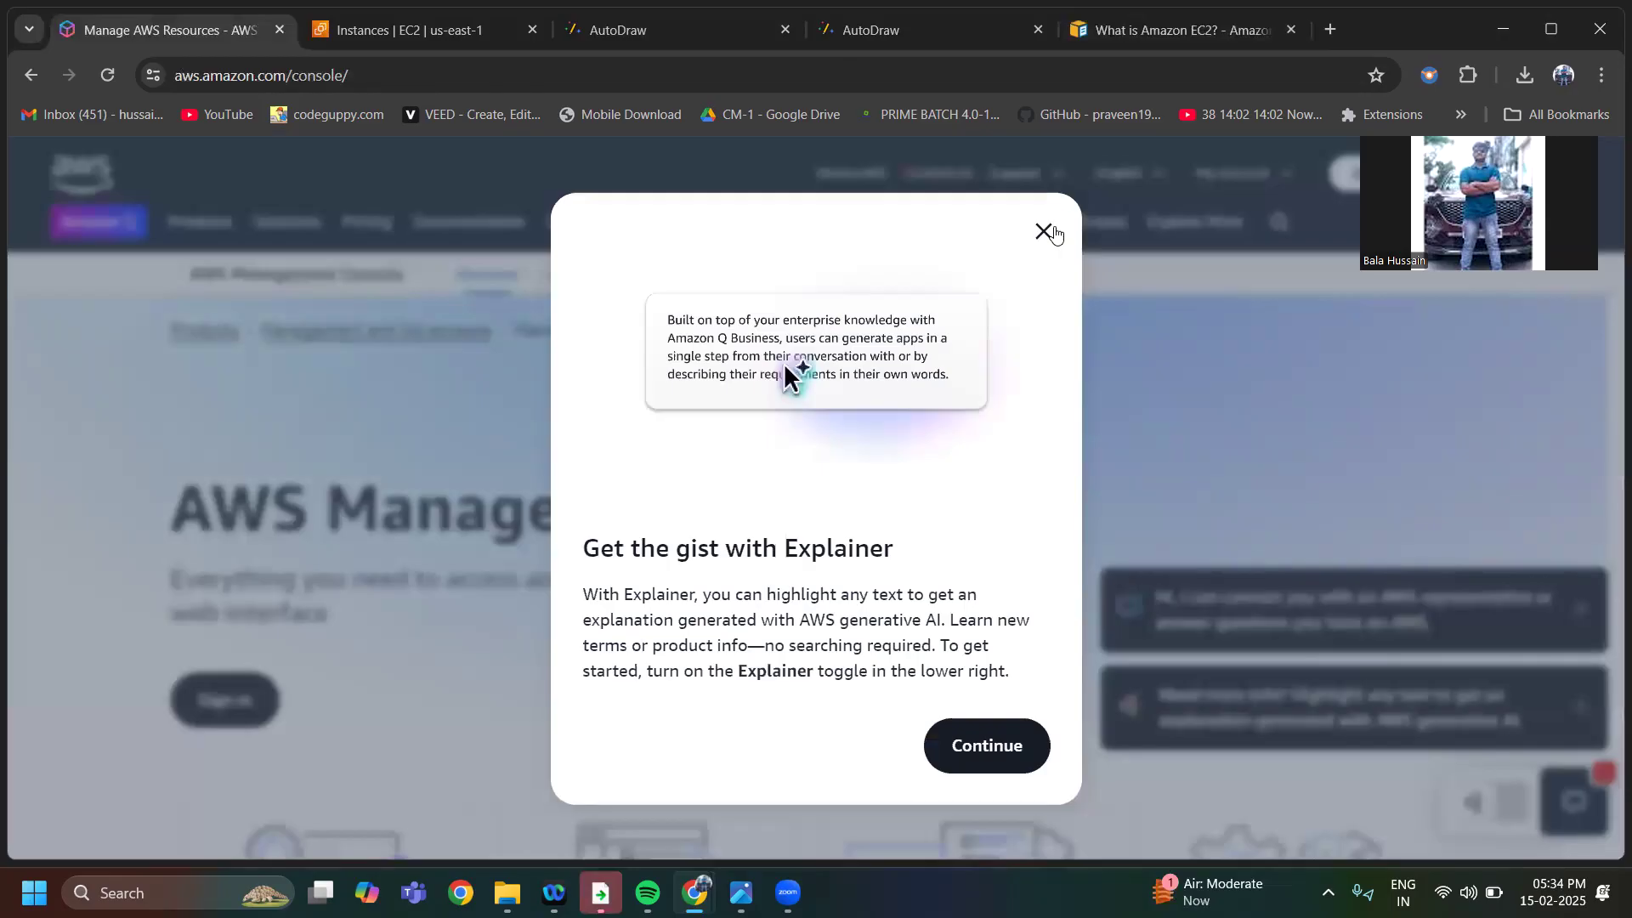
pyautogui.click(1043, 232)
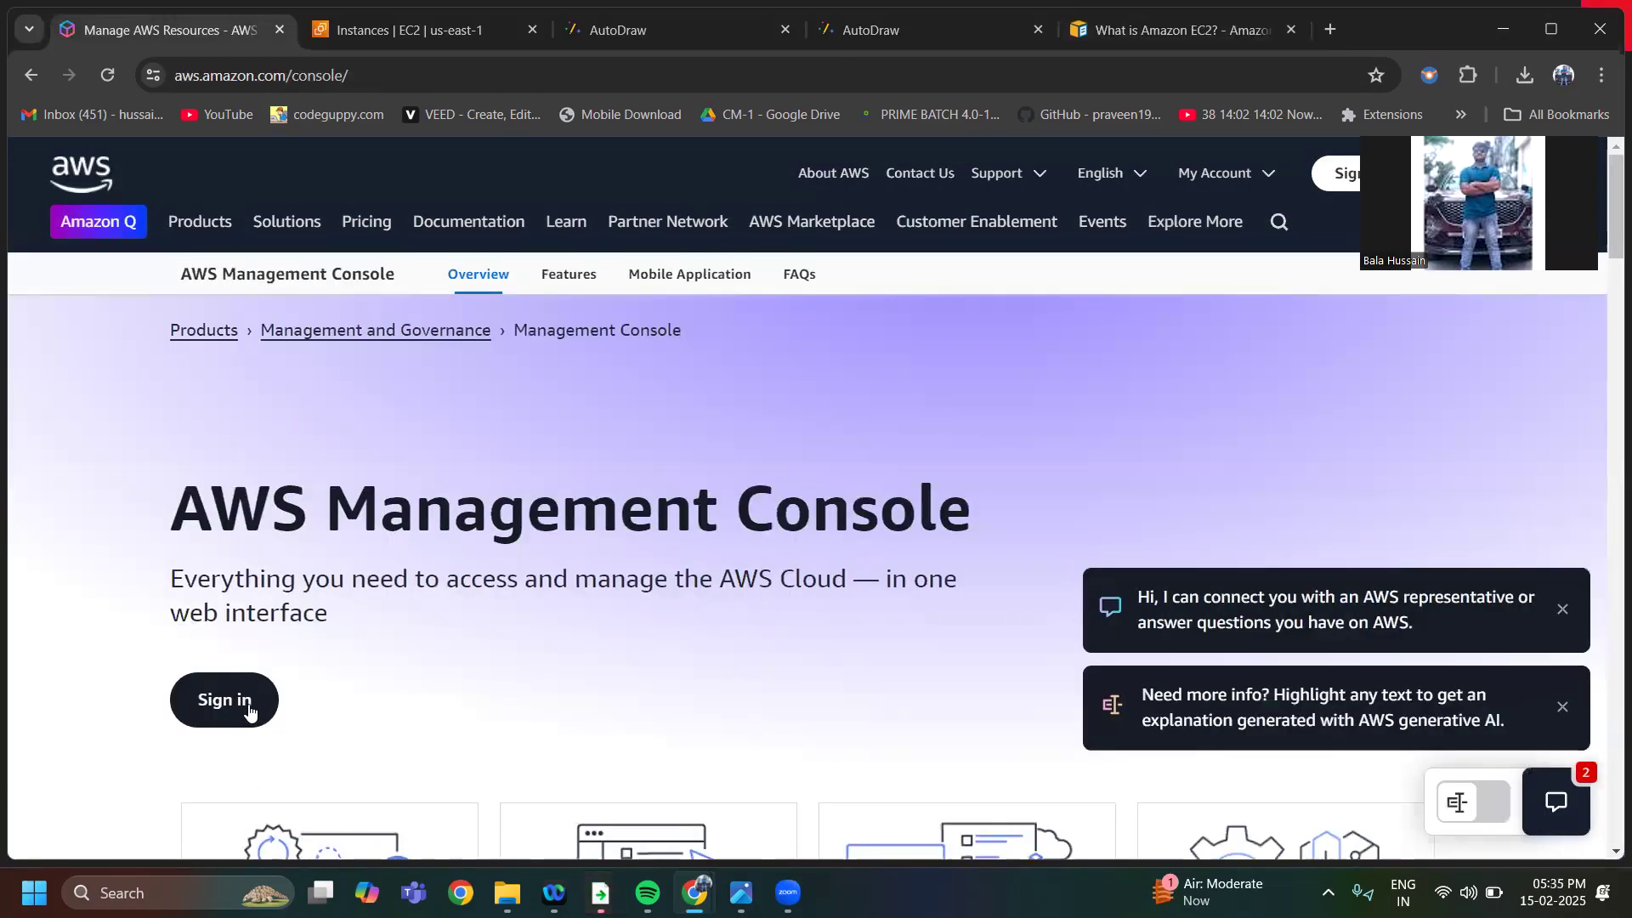
pyautogui.click(245, 706)
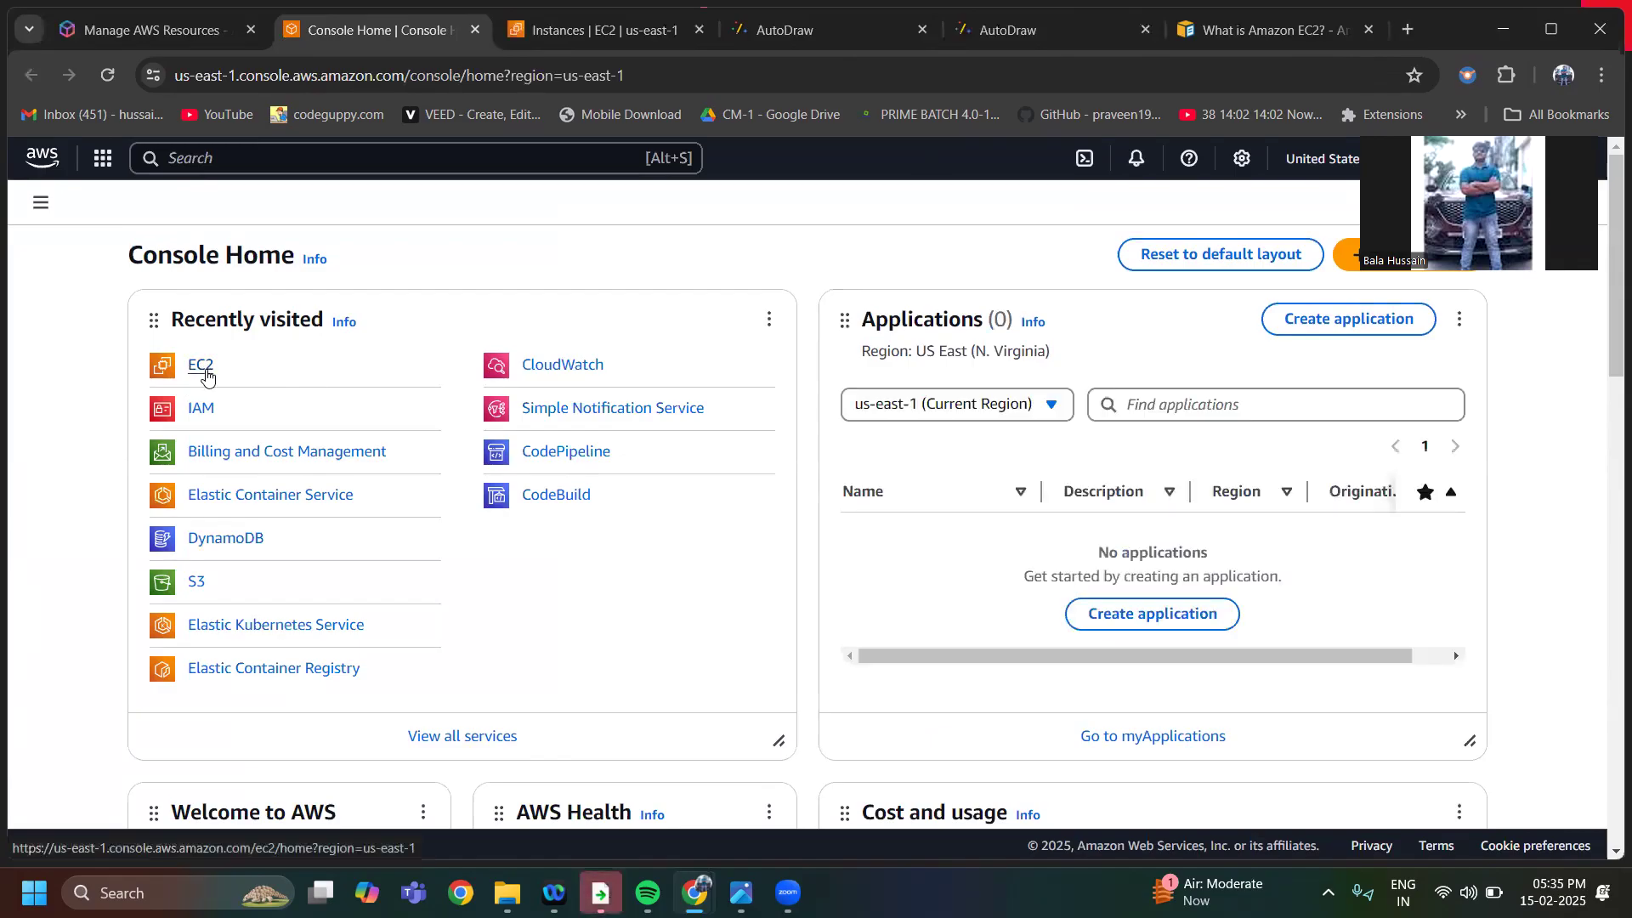
pyautogui.click(201, 367)
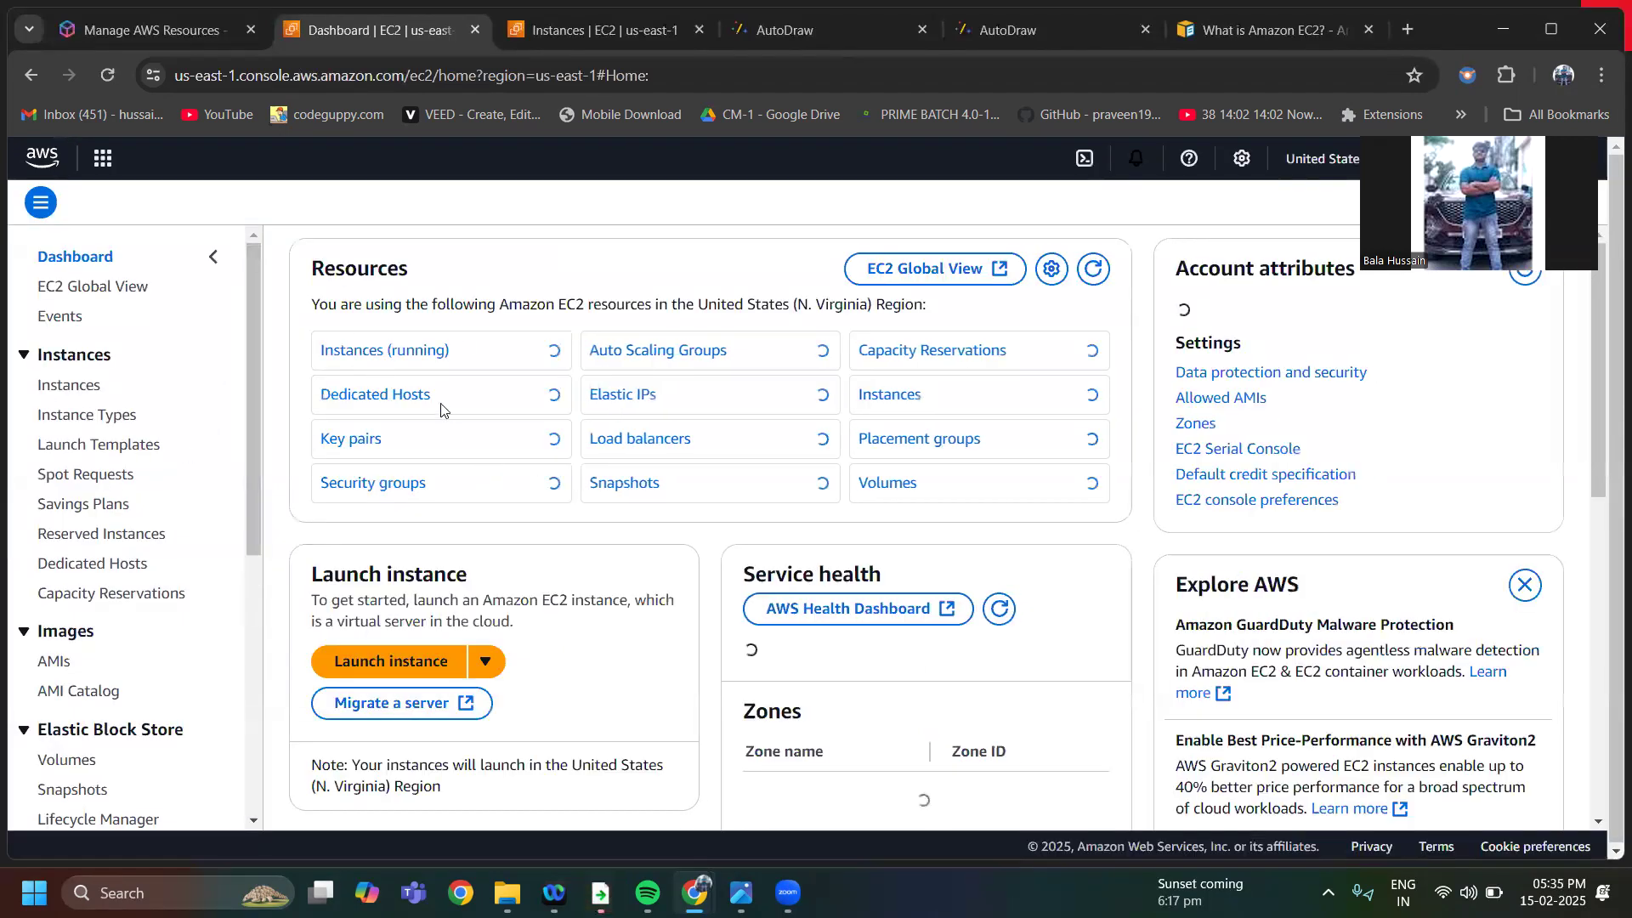
pyautogui.scroll(-5, 447, 532)
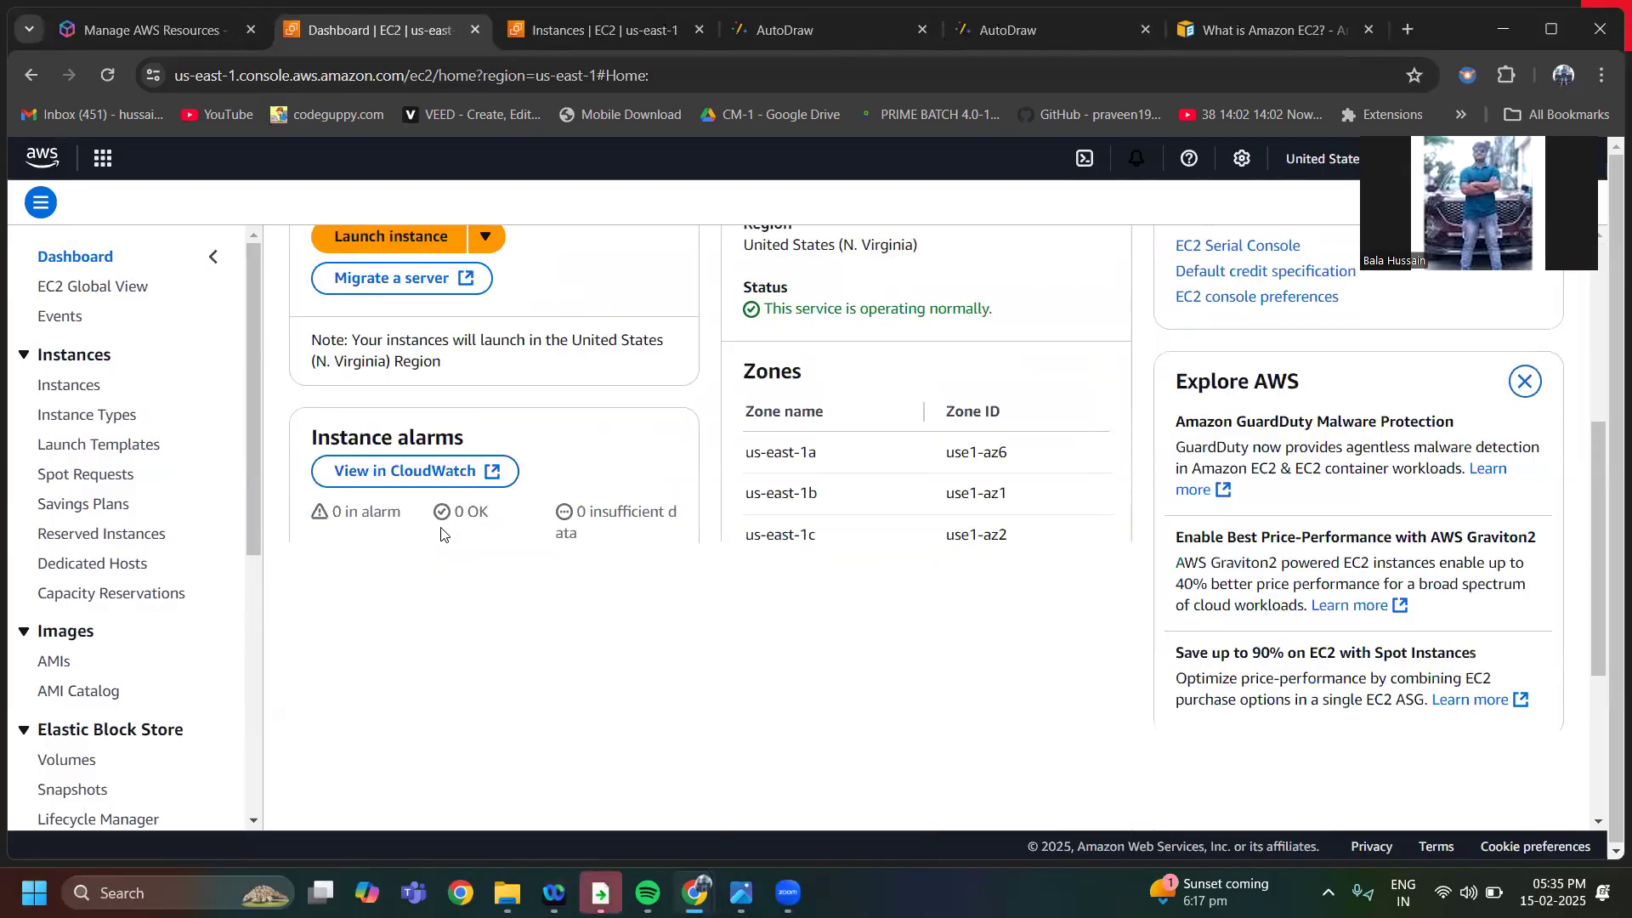
pyautogui.scroll(5, 448, 478)
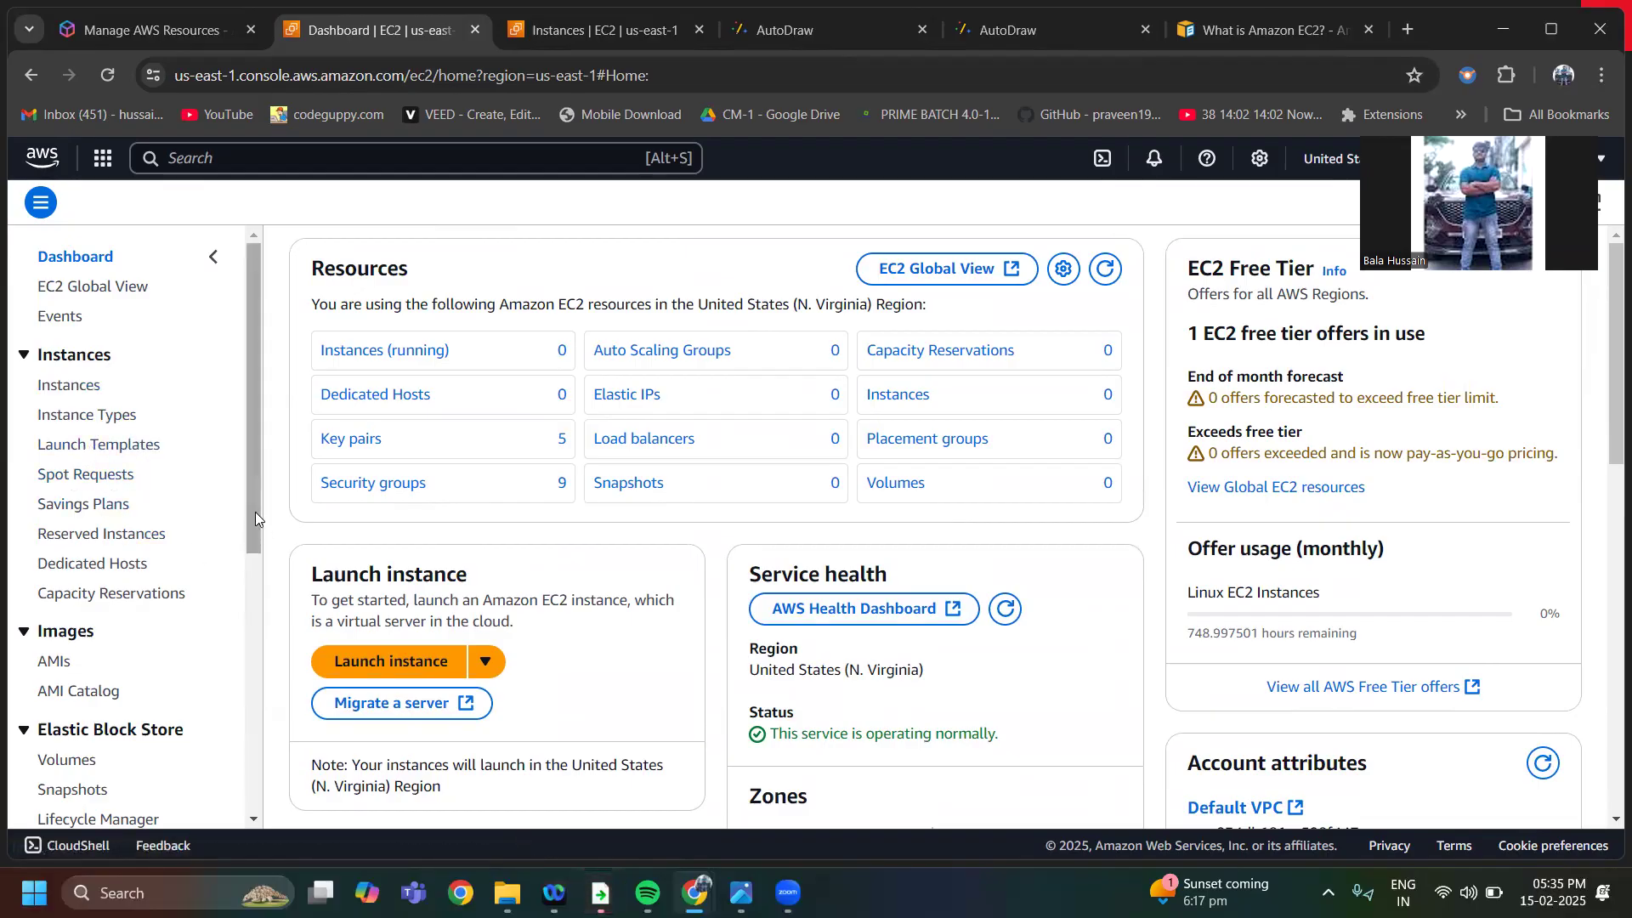
pyautogui.moveTo(255, 512); pyautogui.dragTo(246, 478)
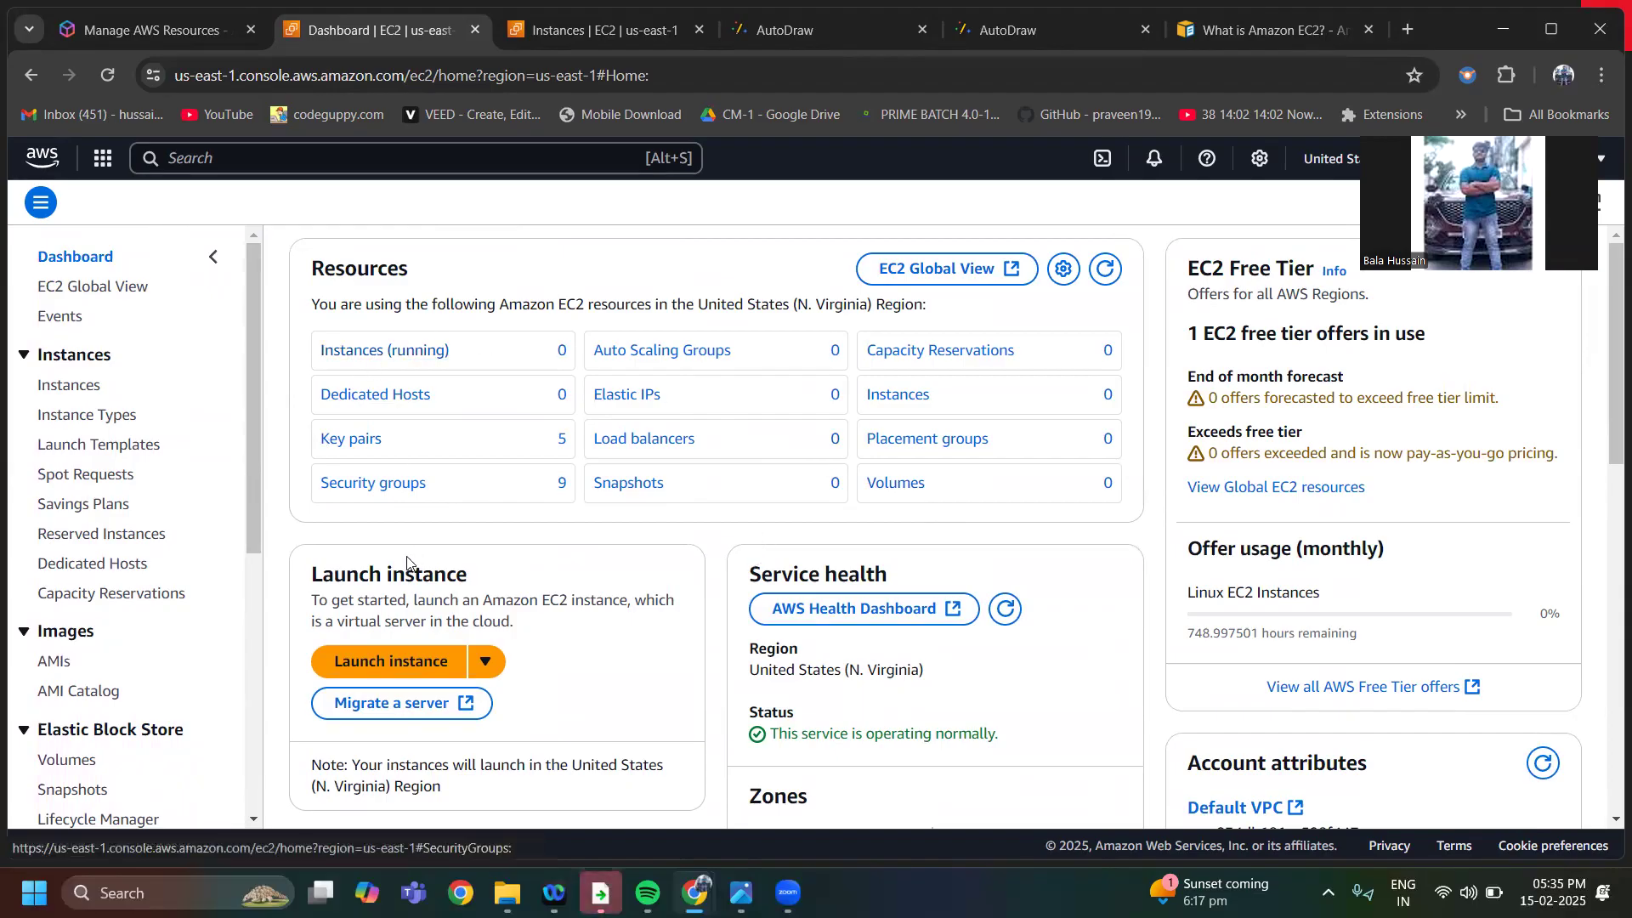
# Start launching a new EC2 instance and examine the free tier terms in the summary, highlighting the opening words and "t2.micro"
pyautogui.click(361, 670)
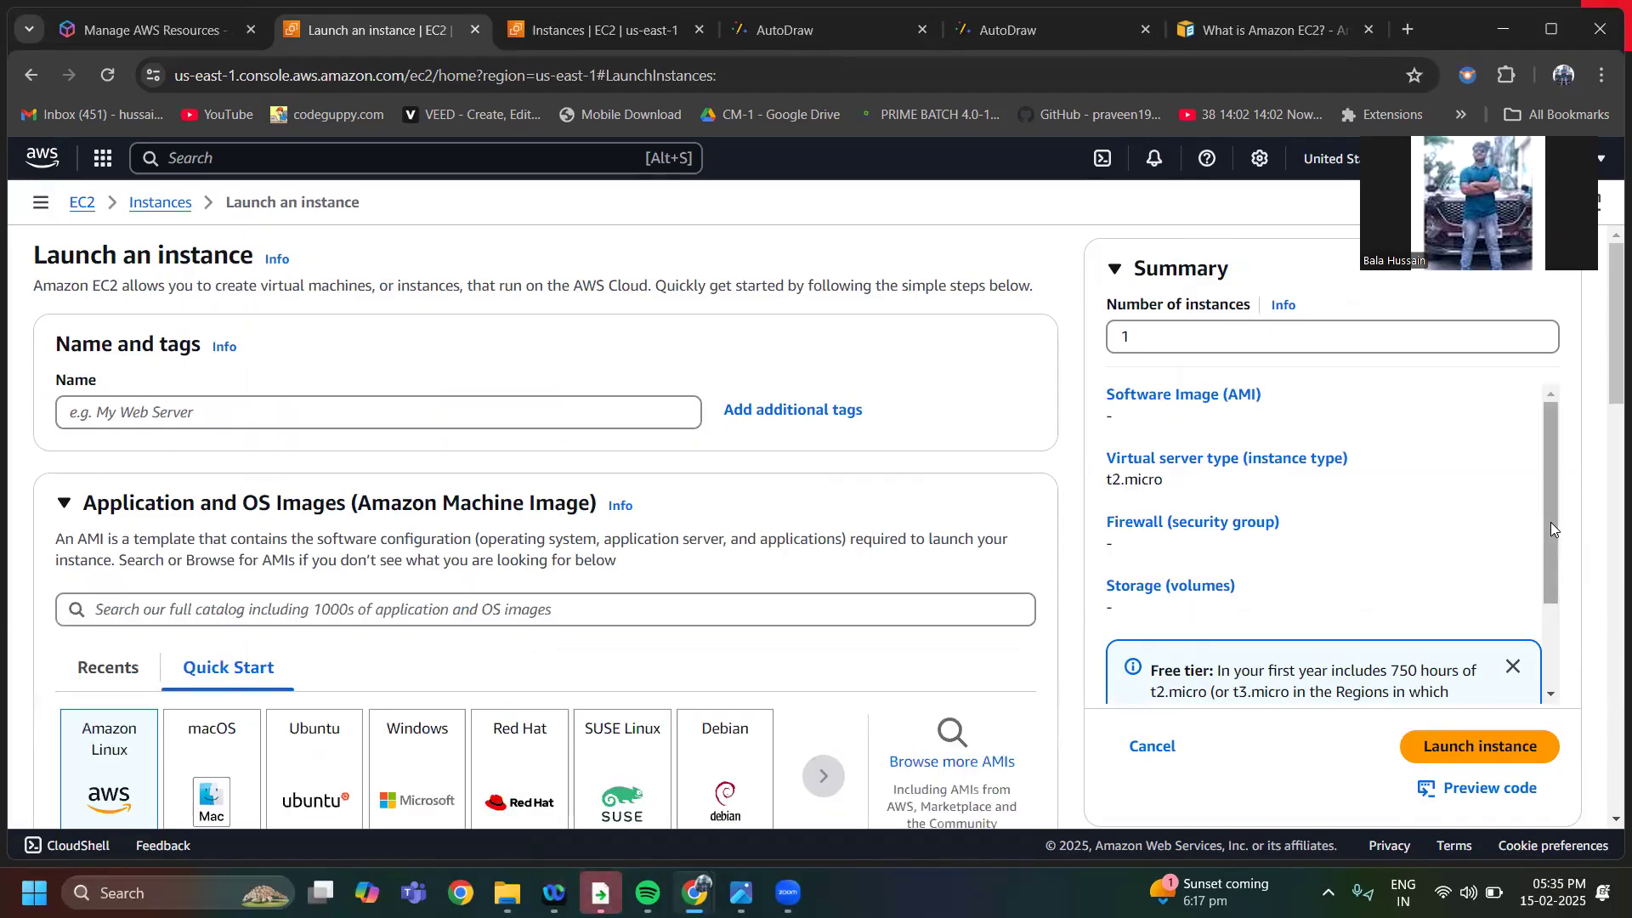
pyautogui.moveTo(1547, 515); pyautogui.dragTo(1562, 657)
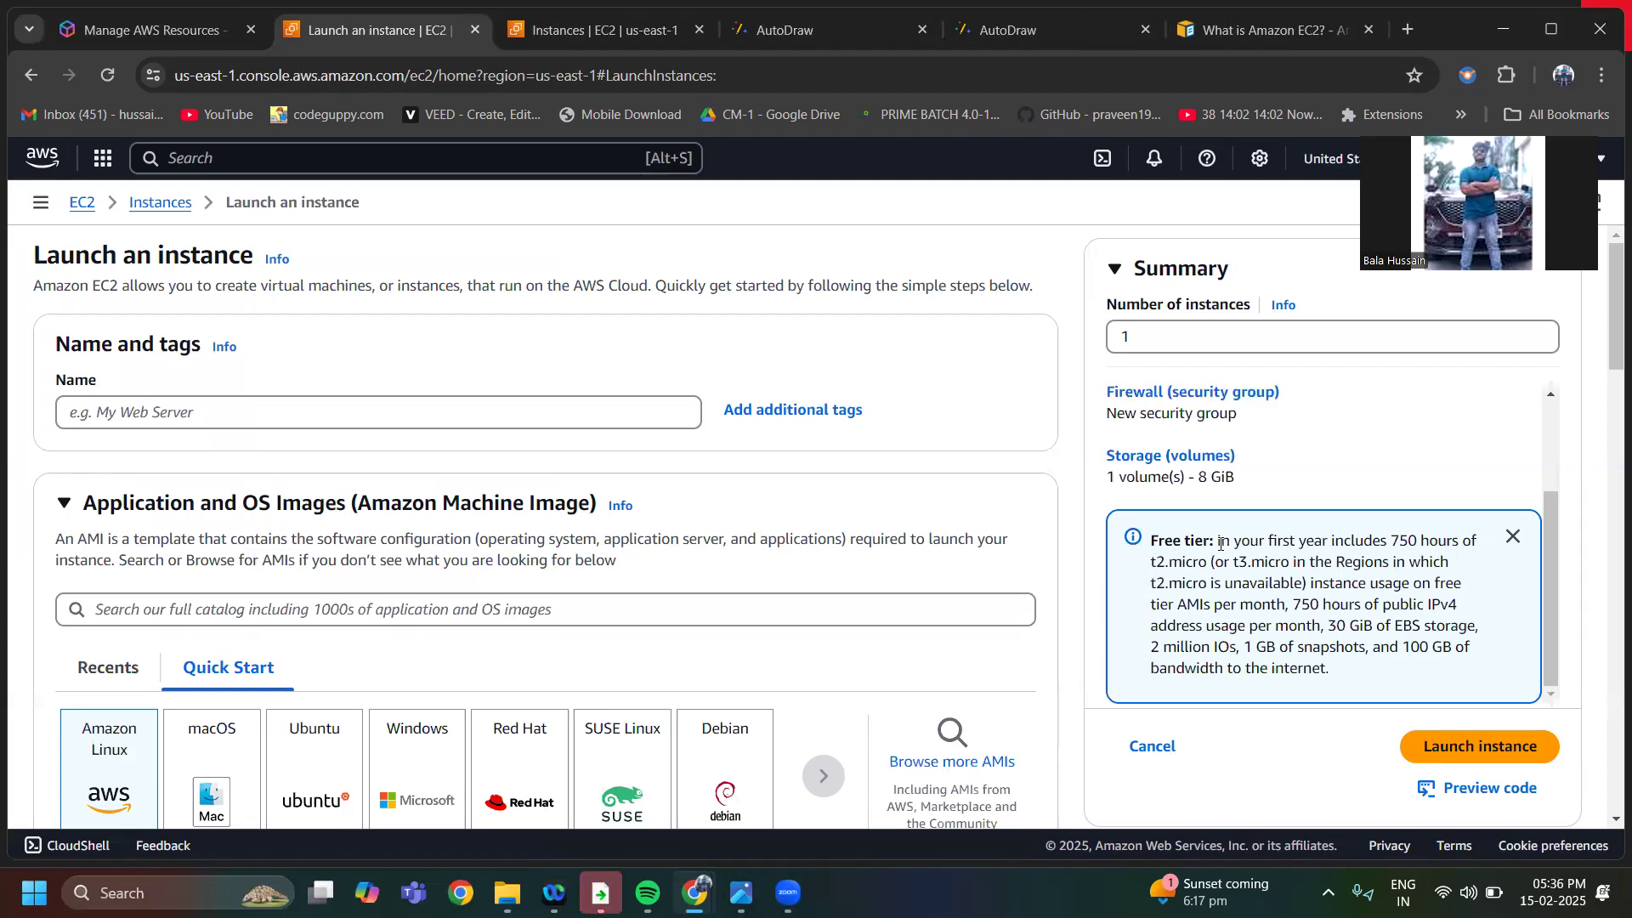
pyautogui.moveTo(1213, 542); pyautogui.dragTo(1240, 544)
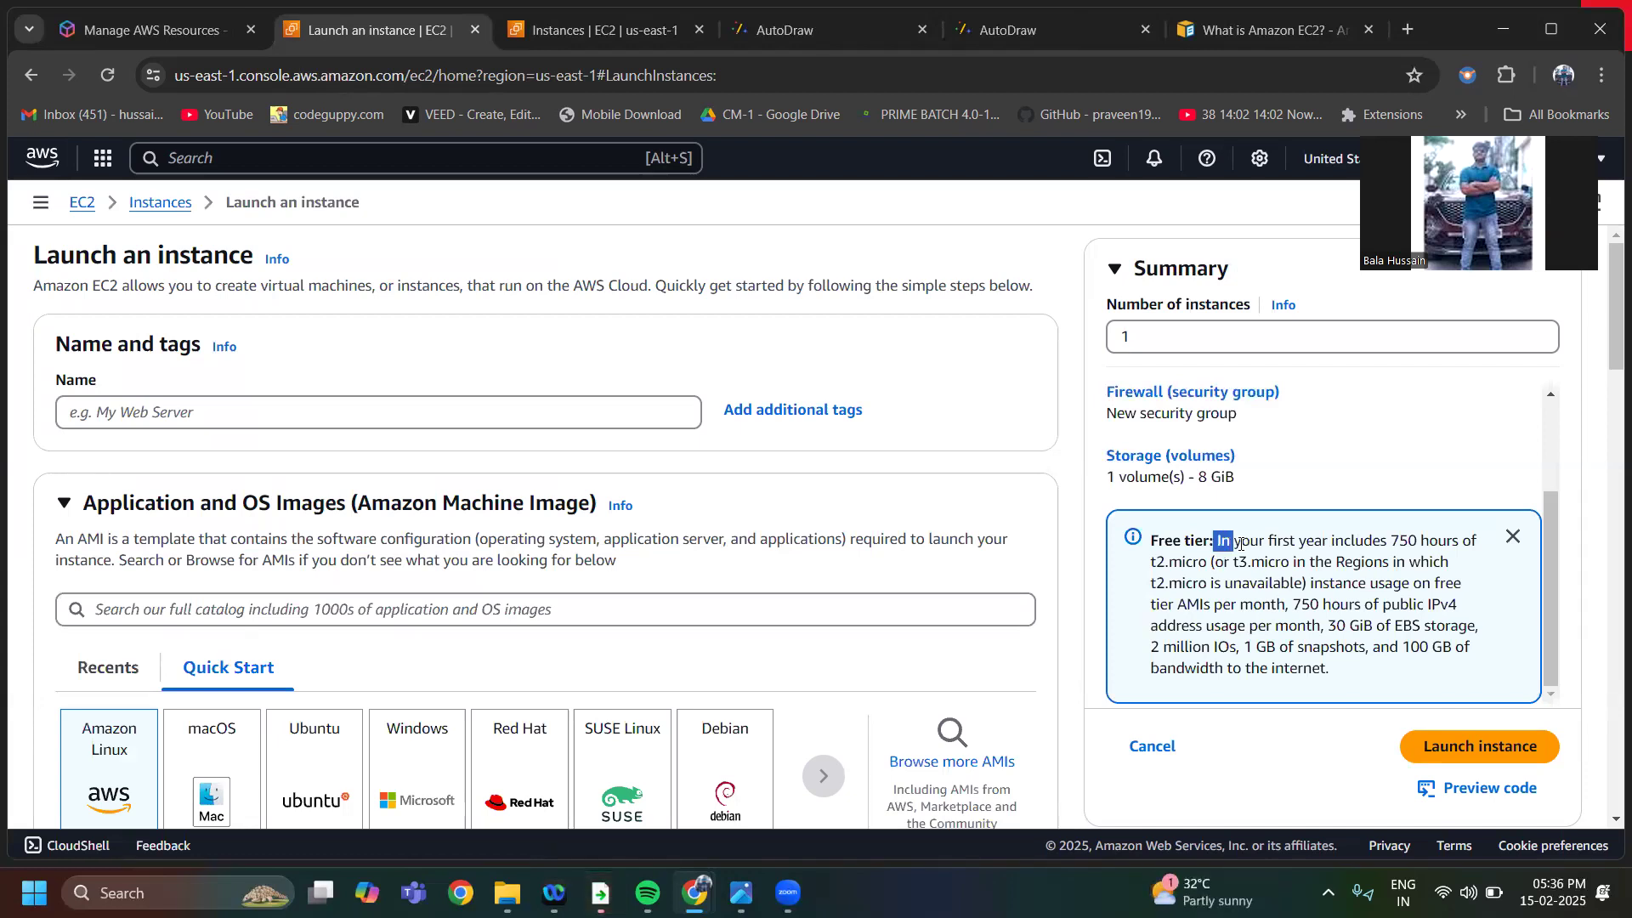
pyautogui.moveTo(1372, 533); pyautogui.dragTo(1426, 548)
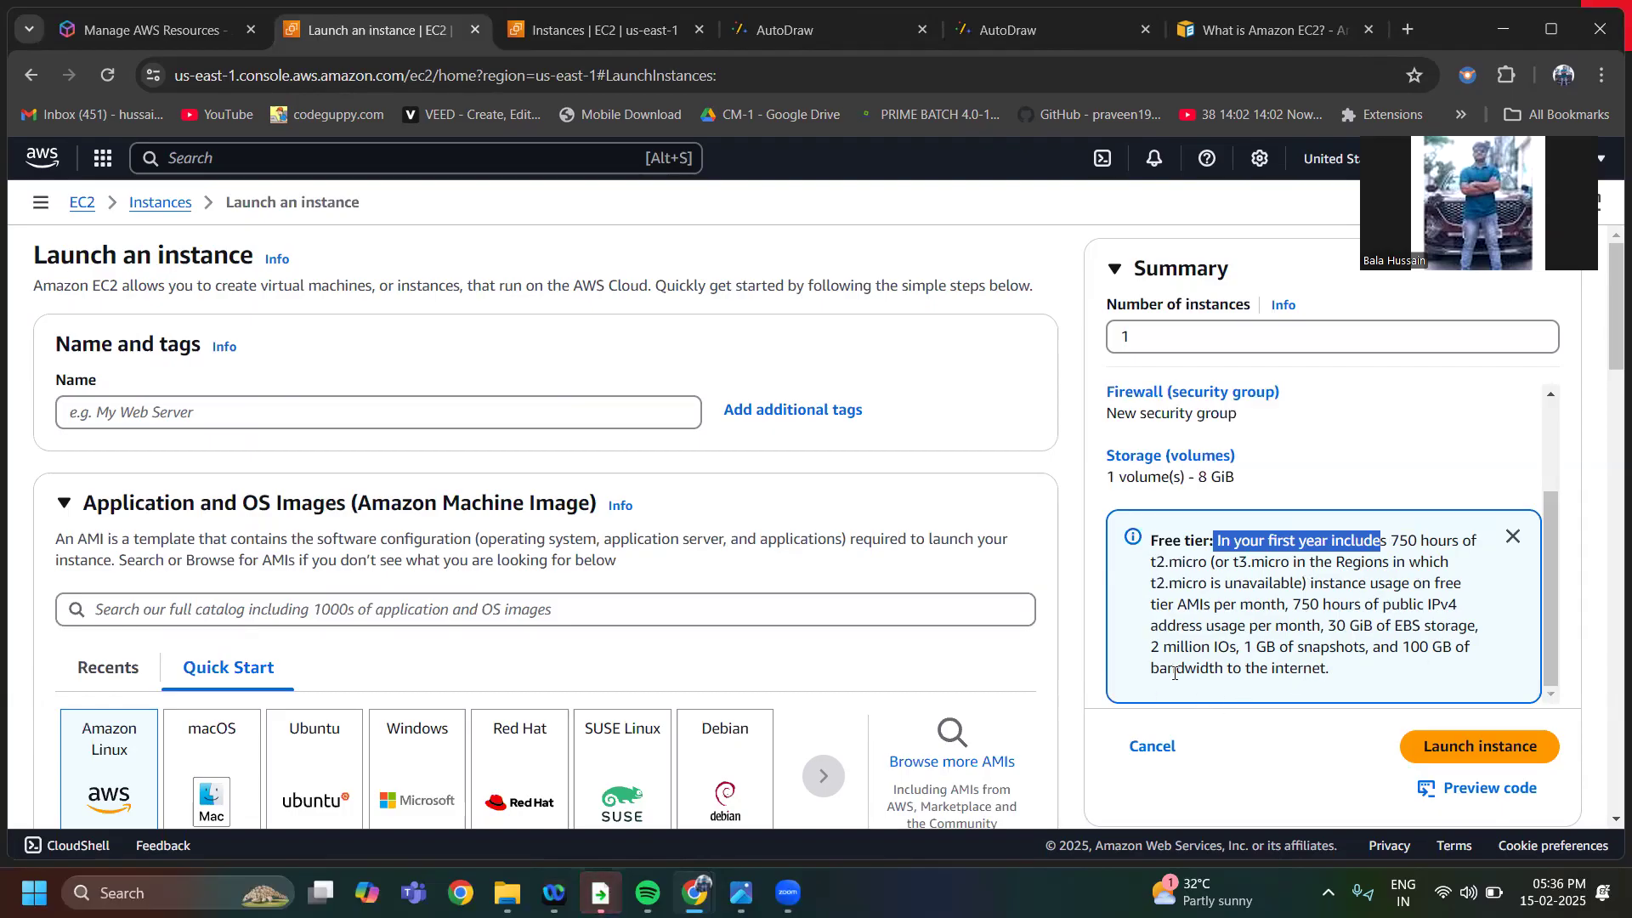
pyautogui.scroll(-1, 437, 594)
pyautogui.scroll(1, 437, 593)
pyautogui.moveTo(1204, 567); pyautogui.dragTo(1151, 575)
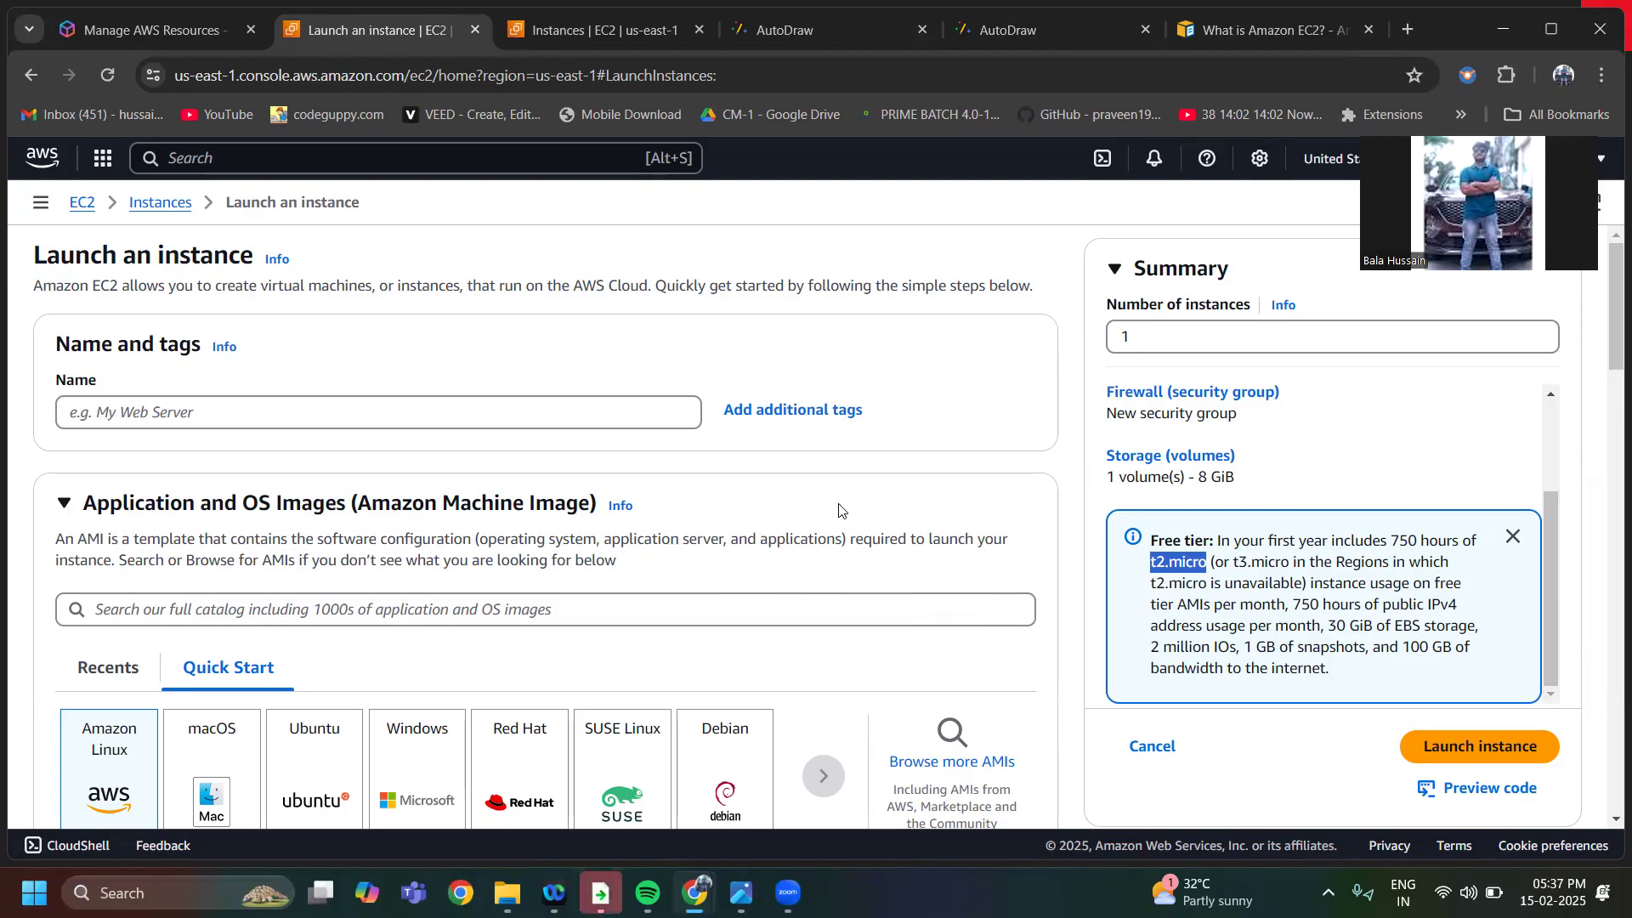
# Name the new instance "examplefirstec2instance"
pyautogui.click(215, 416)
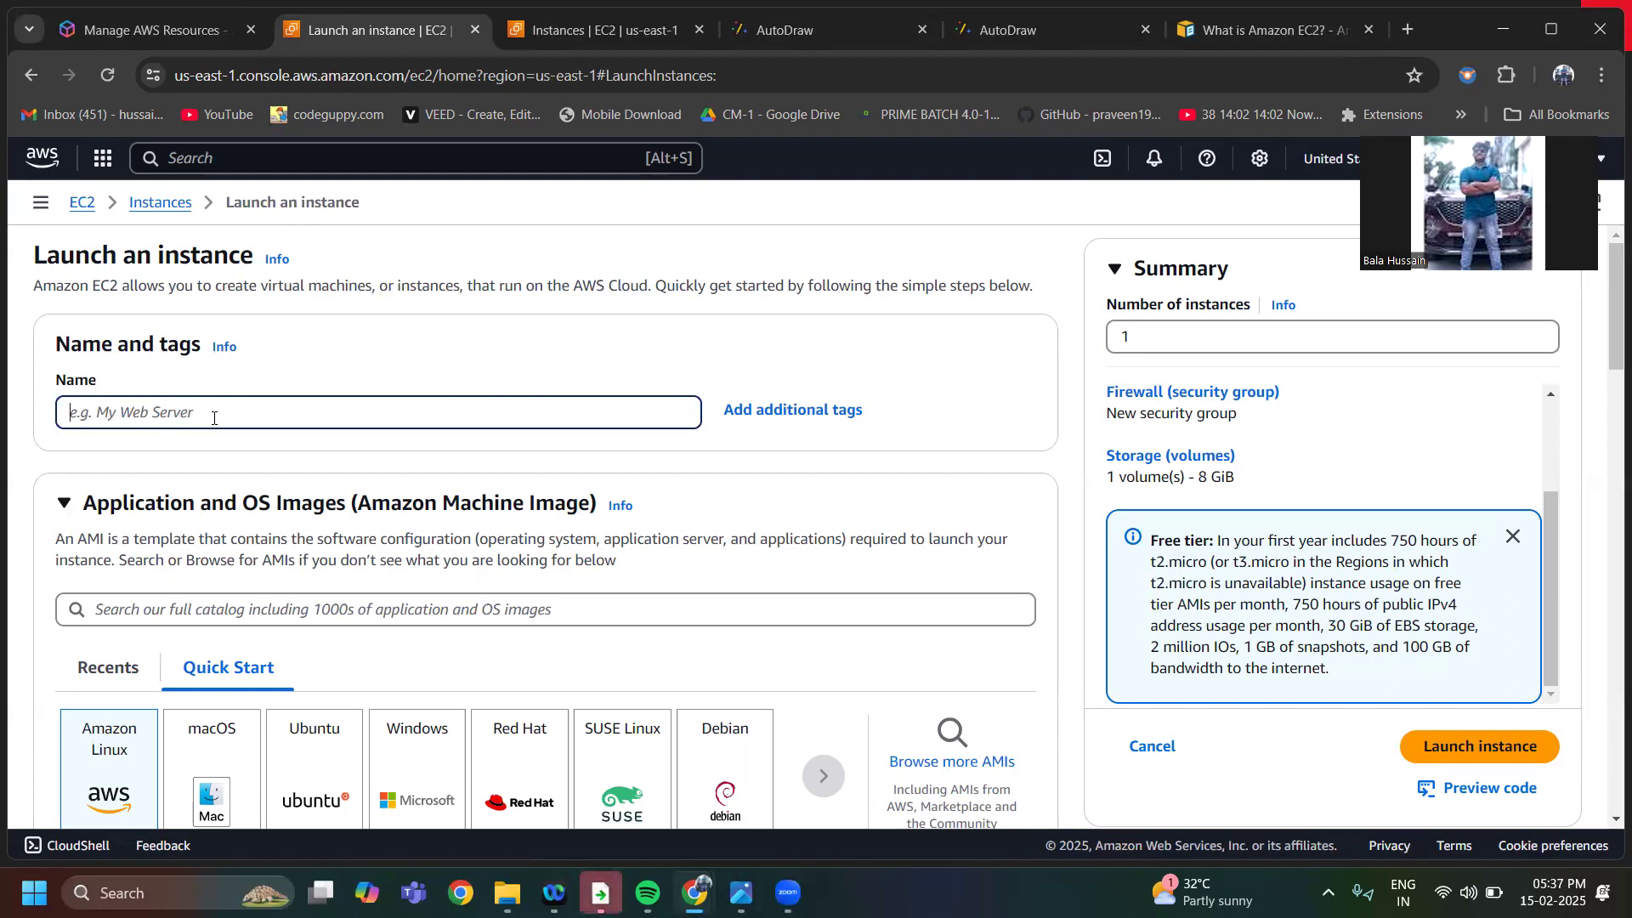
pyautogui.write('exaple')
pyautogui.press('BackSpace')
pyautogui.press('BackSpace')
pyautogui.press('BackSpace')
pyautogui.press('BackSpace')
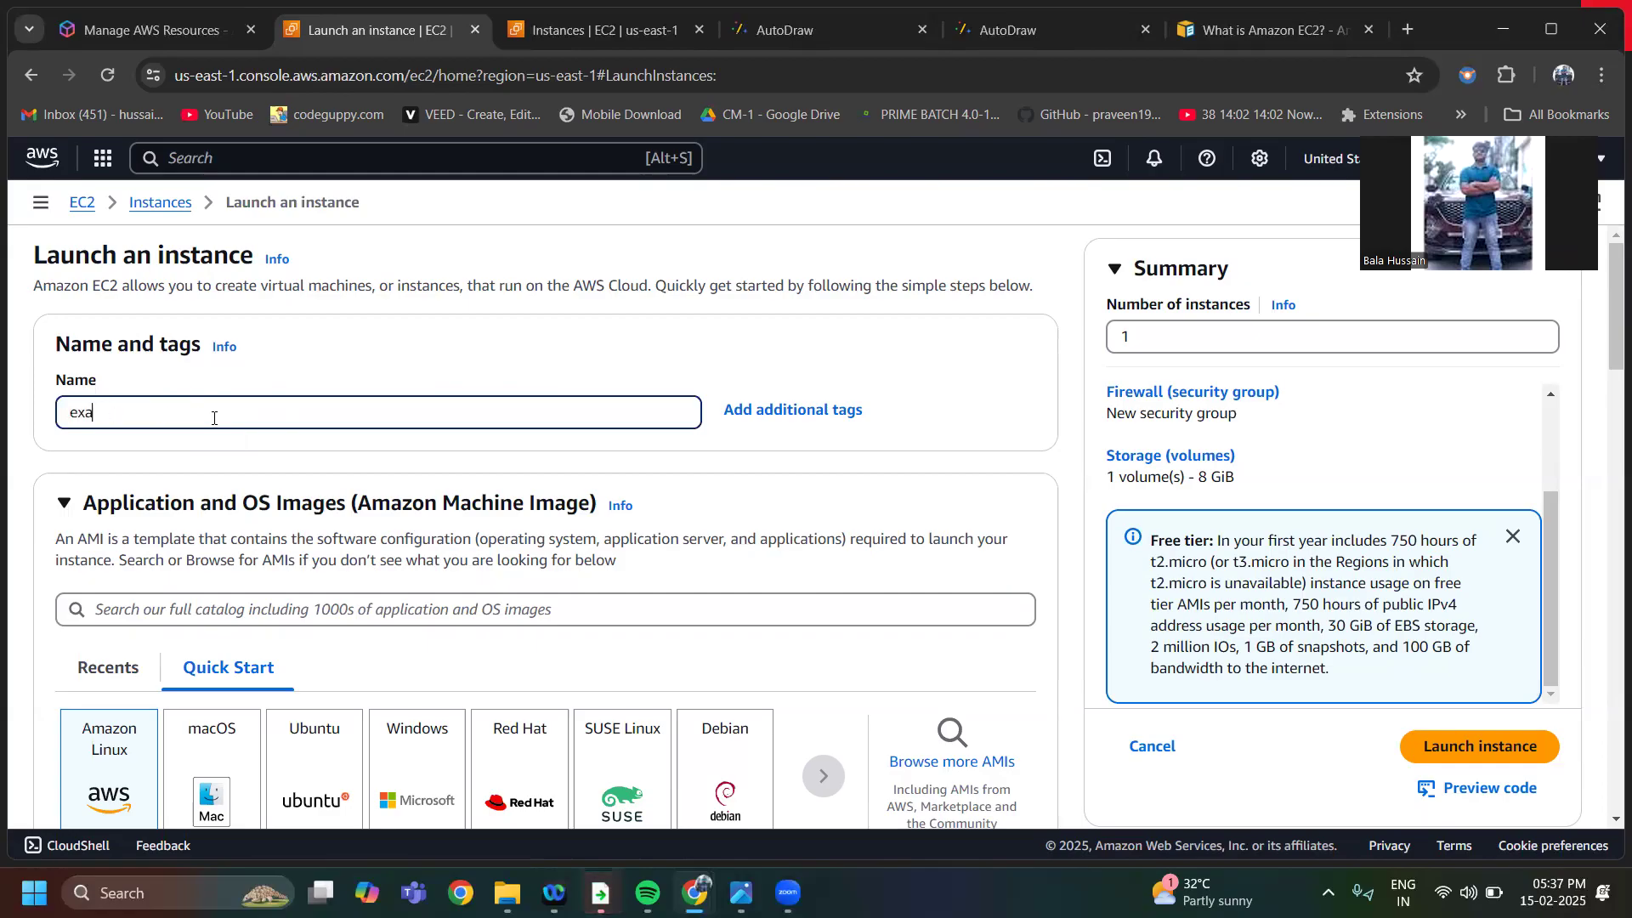
pyautogui.write('ample')
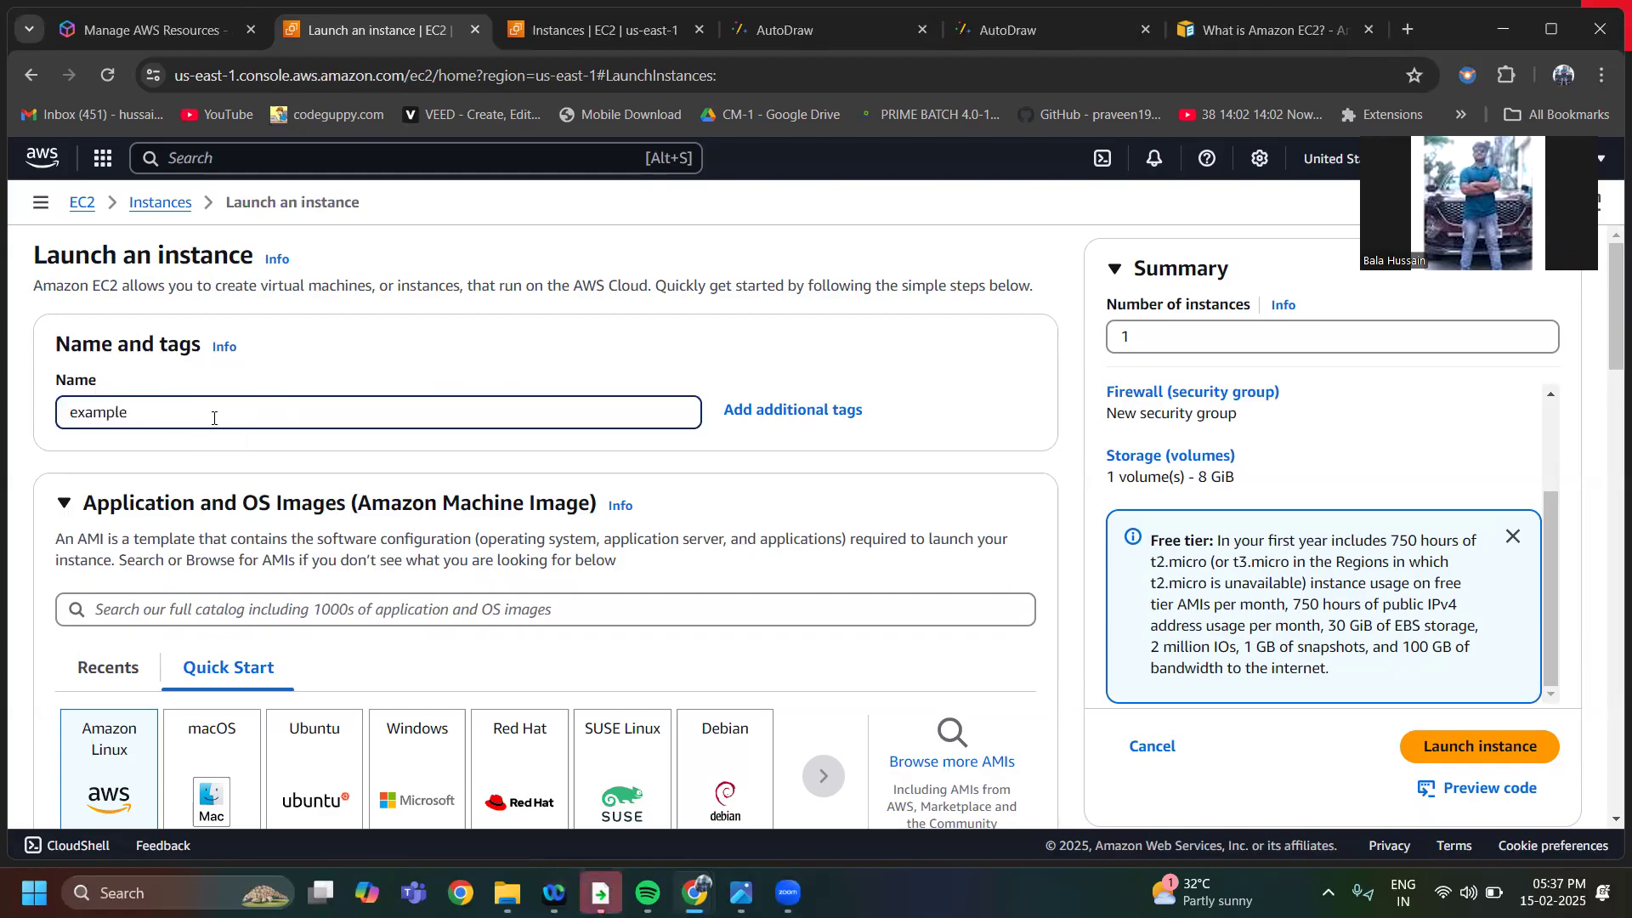
pyautogui.write('irstec2instance')
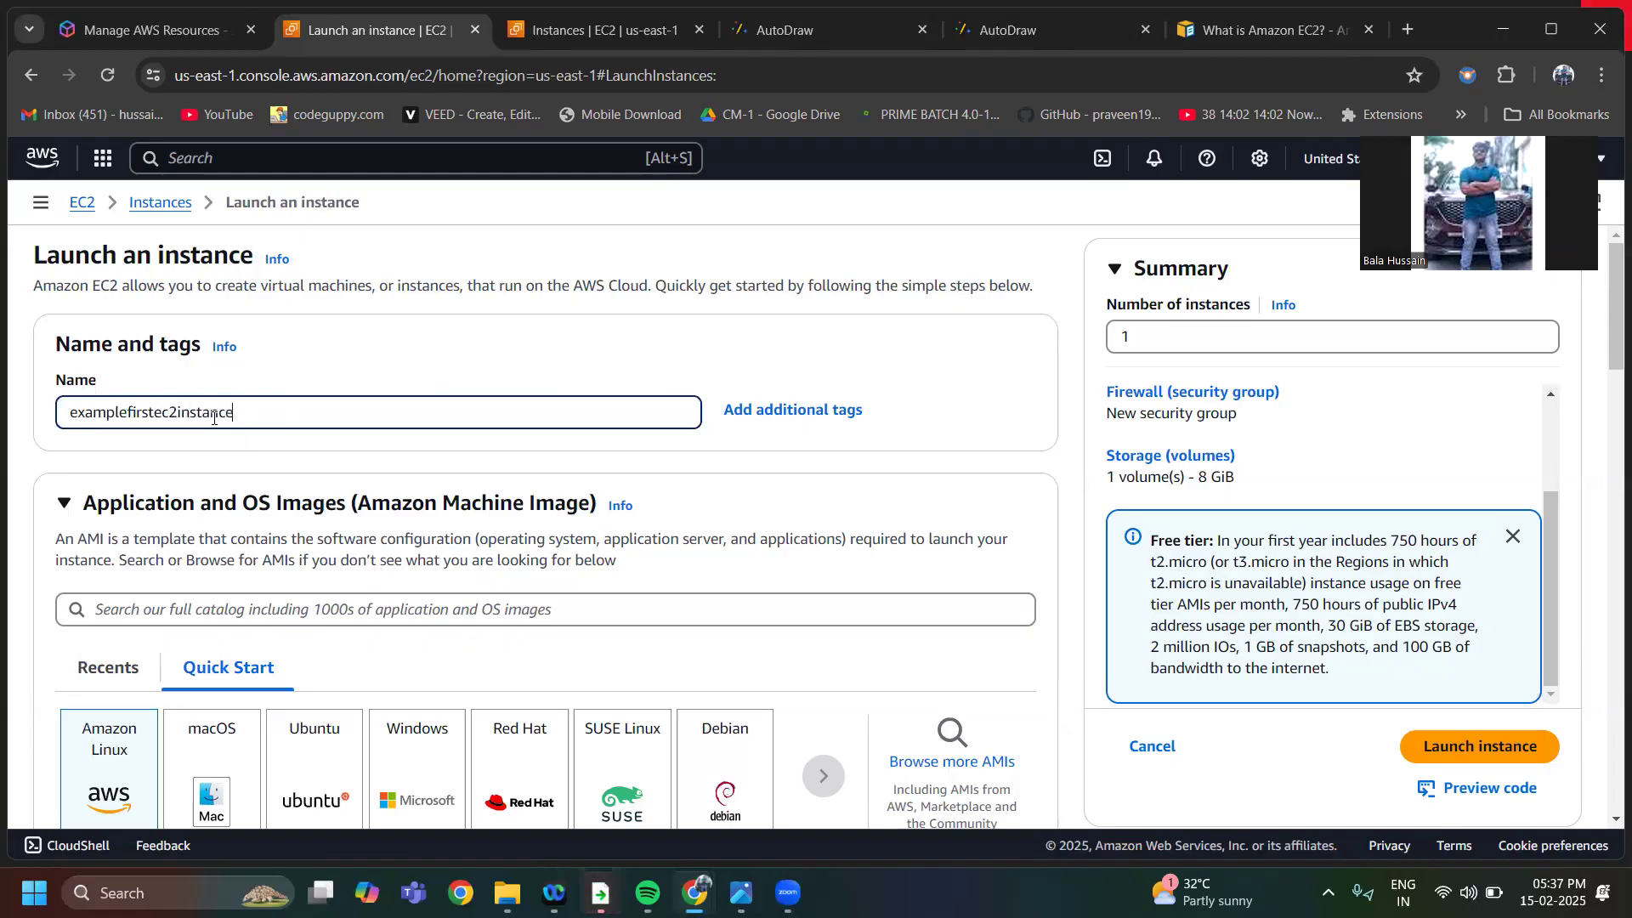
# Choose Ubuntu as the operating system image for the instance
pyautogui.scroll(-4, 451, 591)
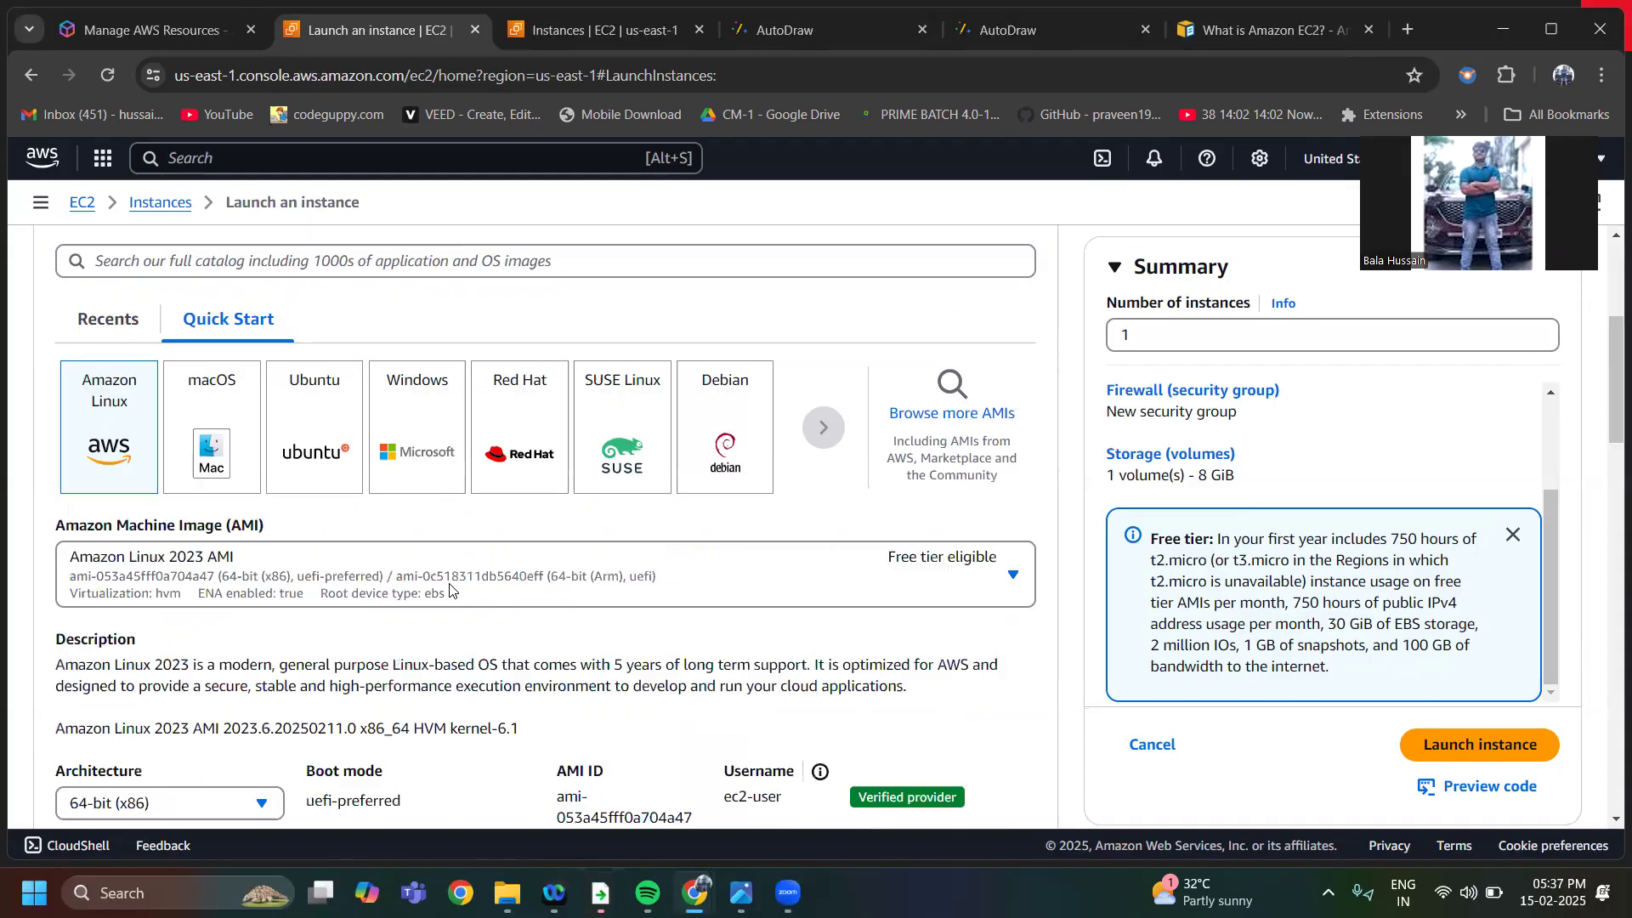
pyautogui.scroll(2, 450, 591)
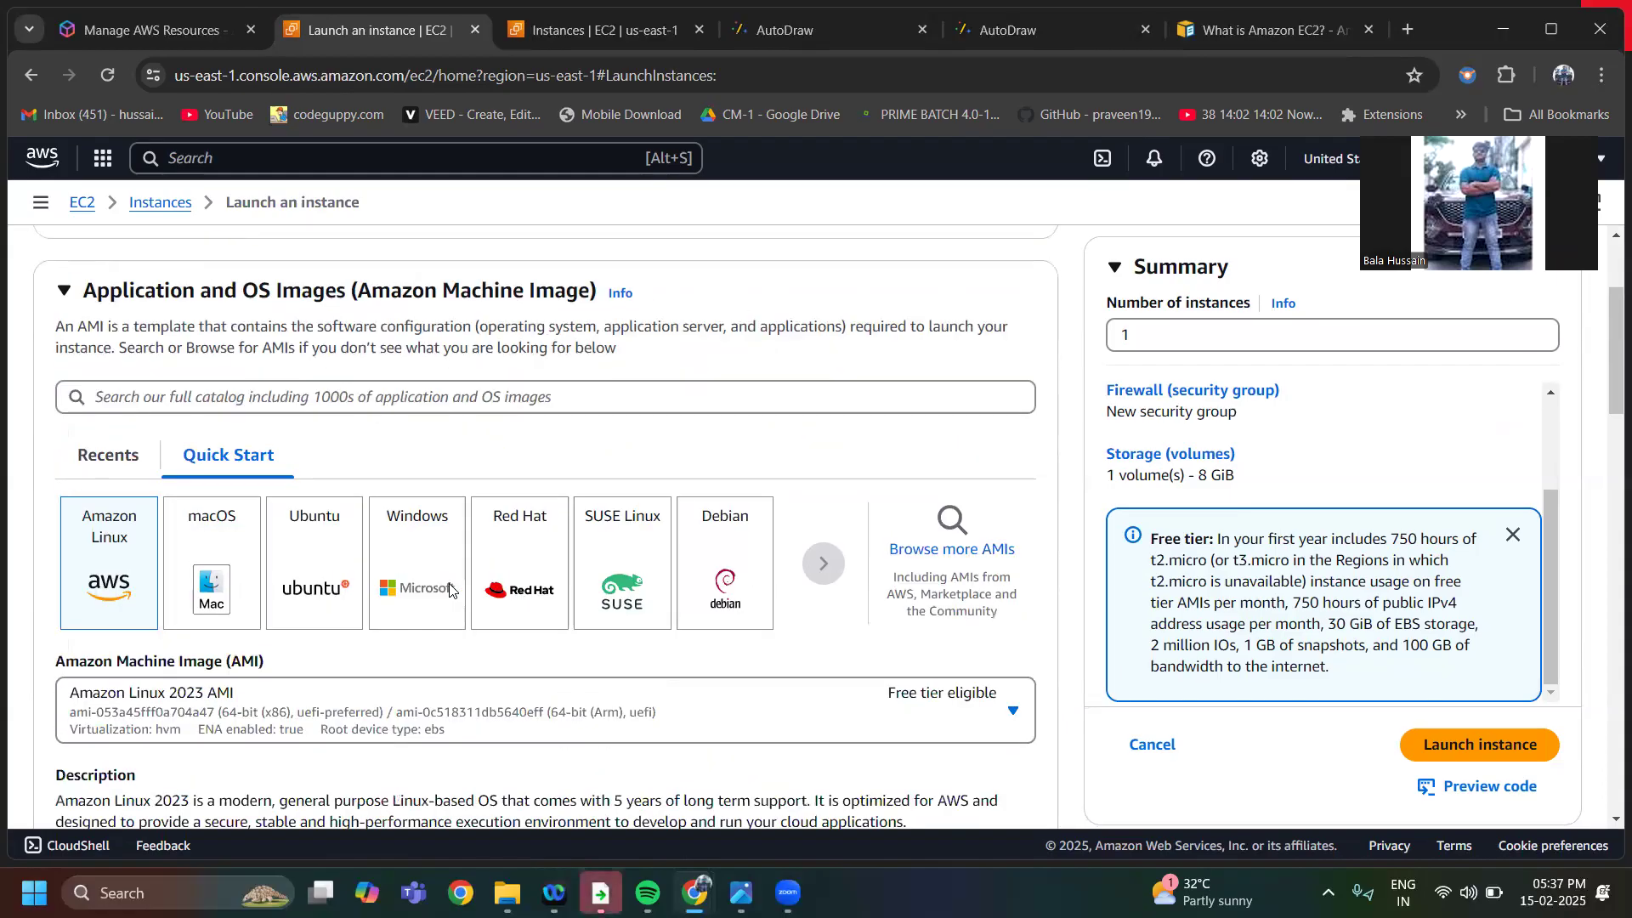
pyautogui.click(315, 565)
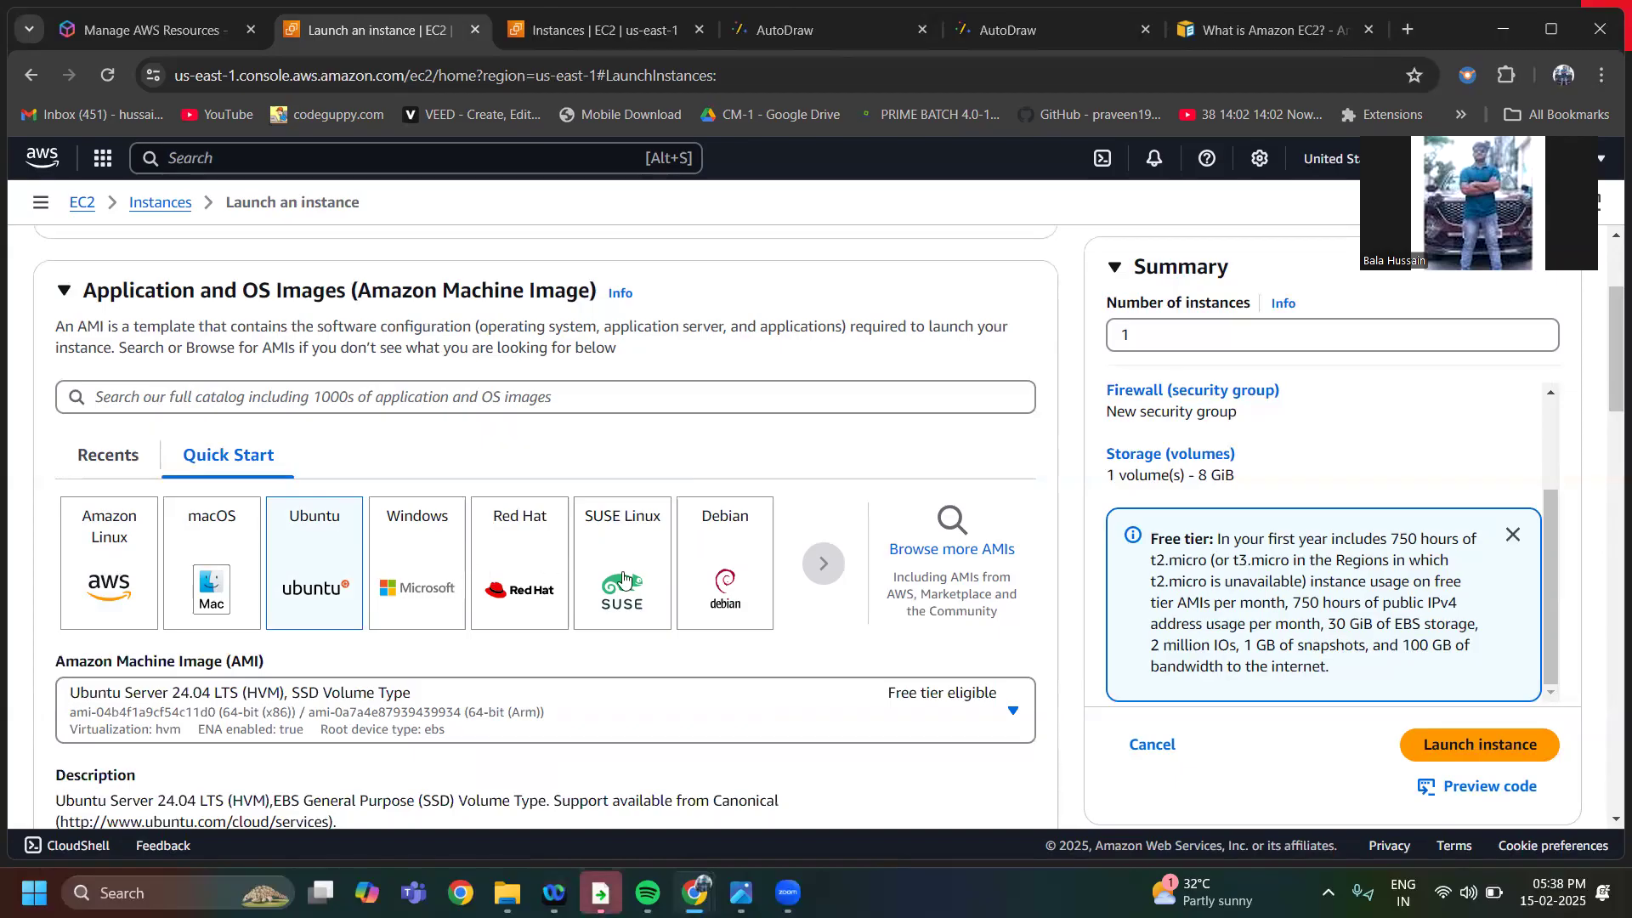
# Select the free-tier-eligible t2.micro as the instance type
pyautogui.scroll(-2, 609, 638)
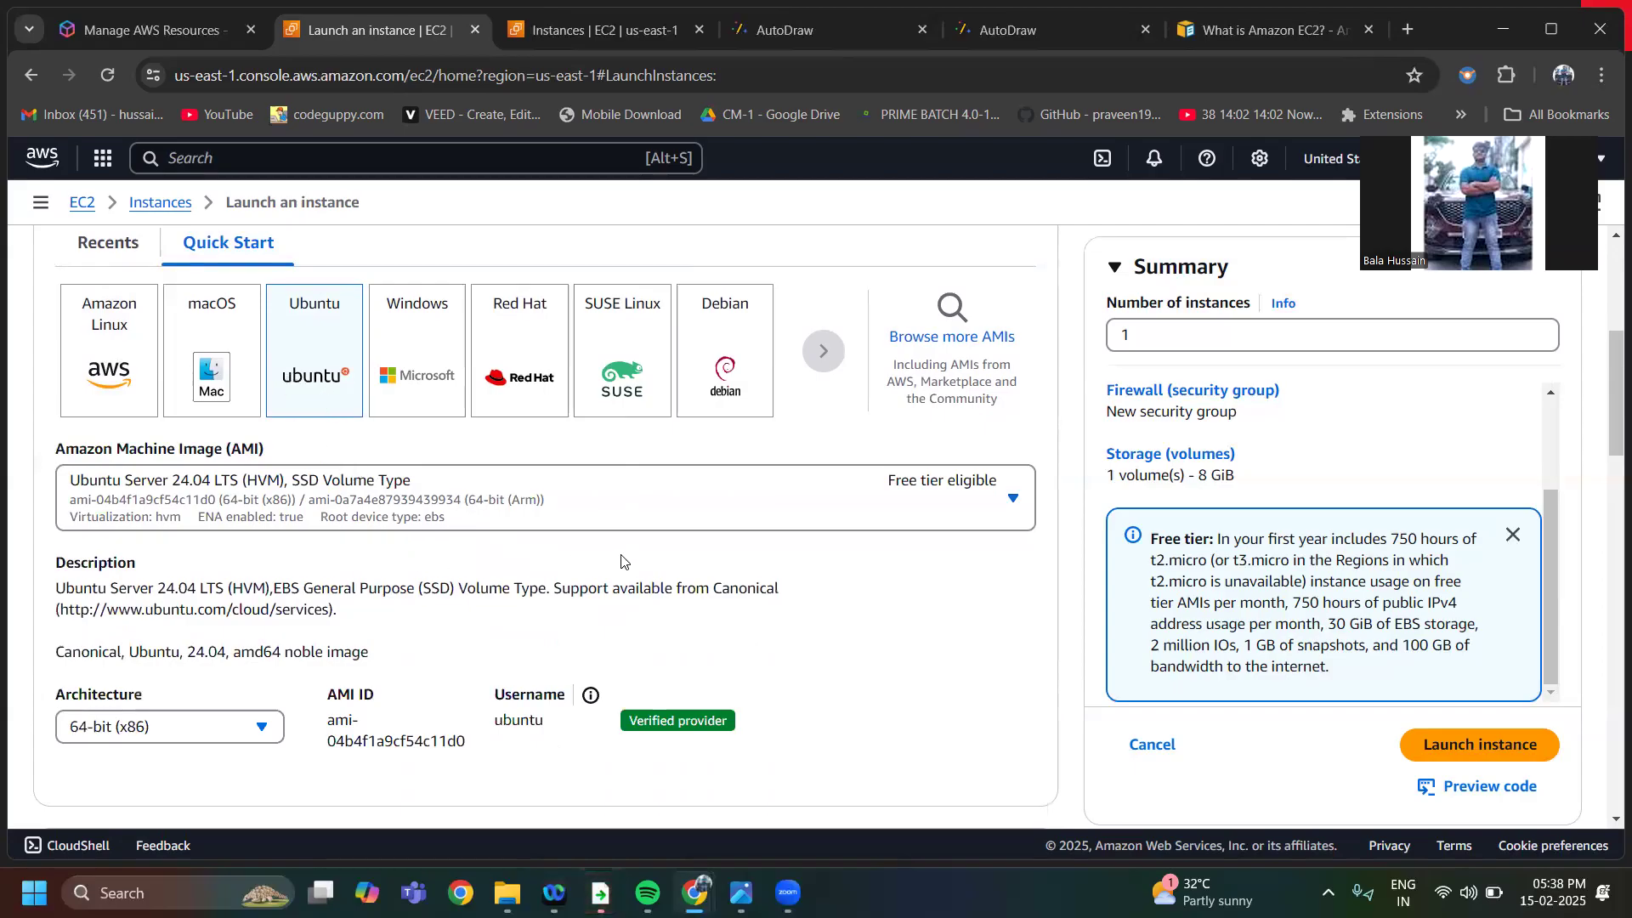
pyautogui.scroll(-2, 620, 612)
pyautogui.scroll(2, 620, 612)
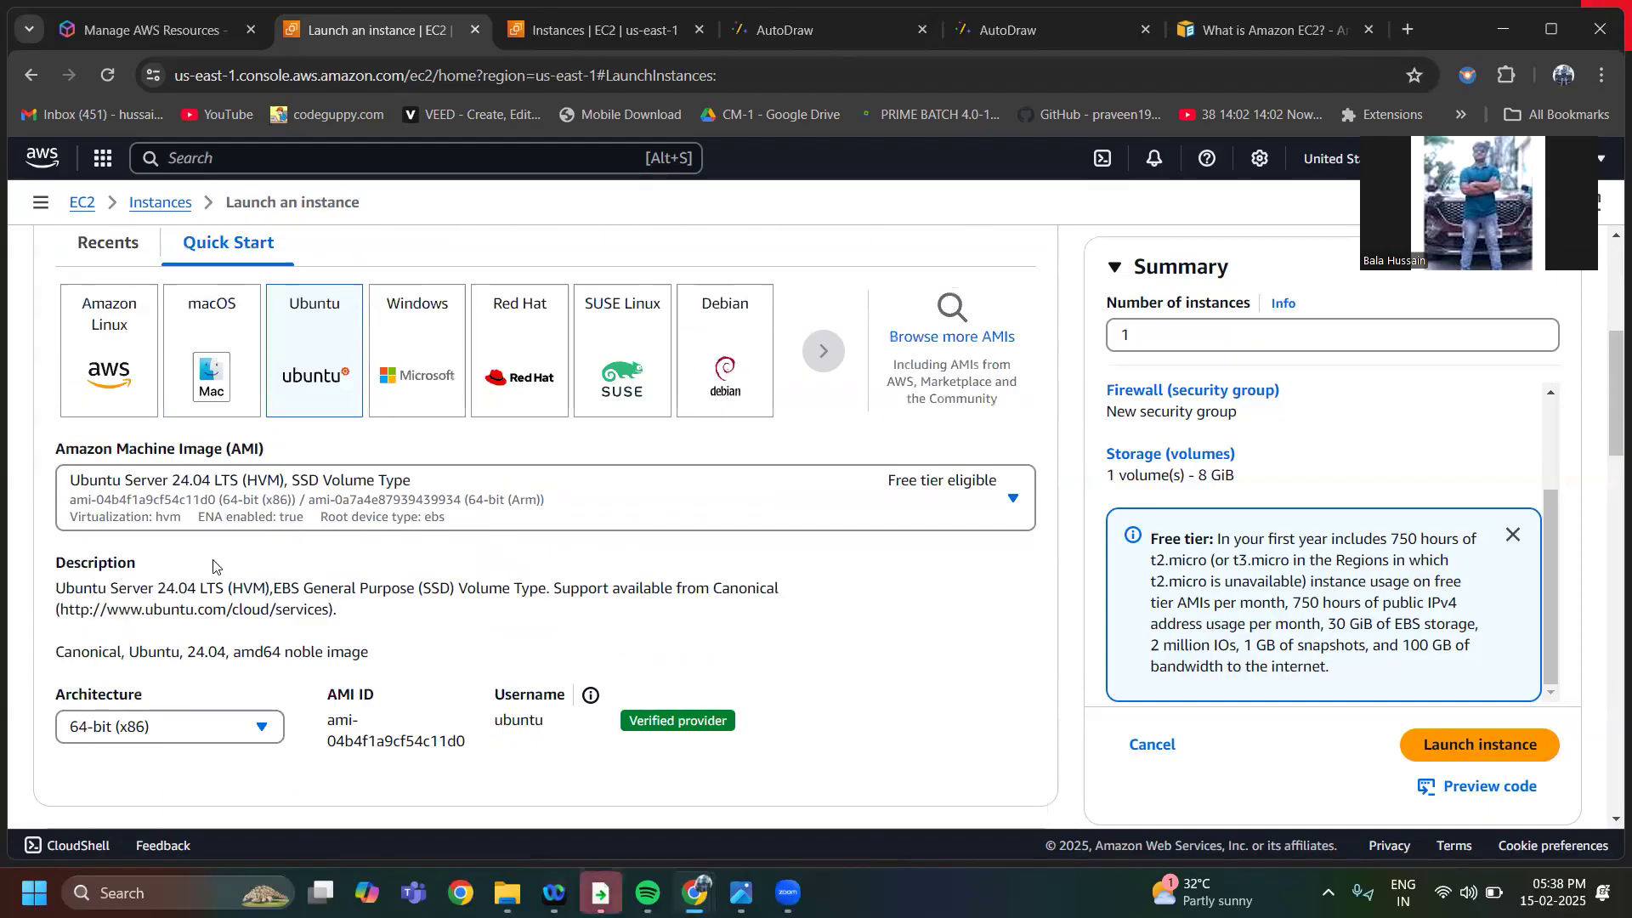
pyautogui.scroll(-2, 647, 554)
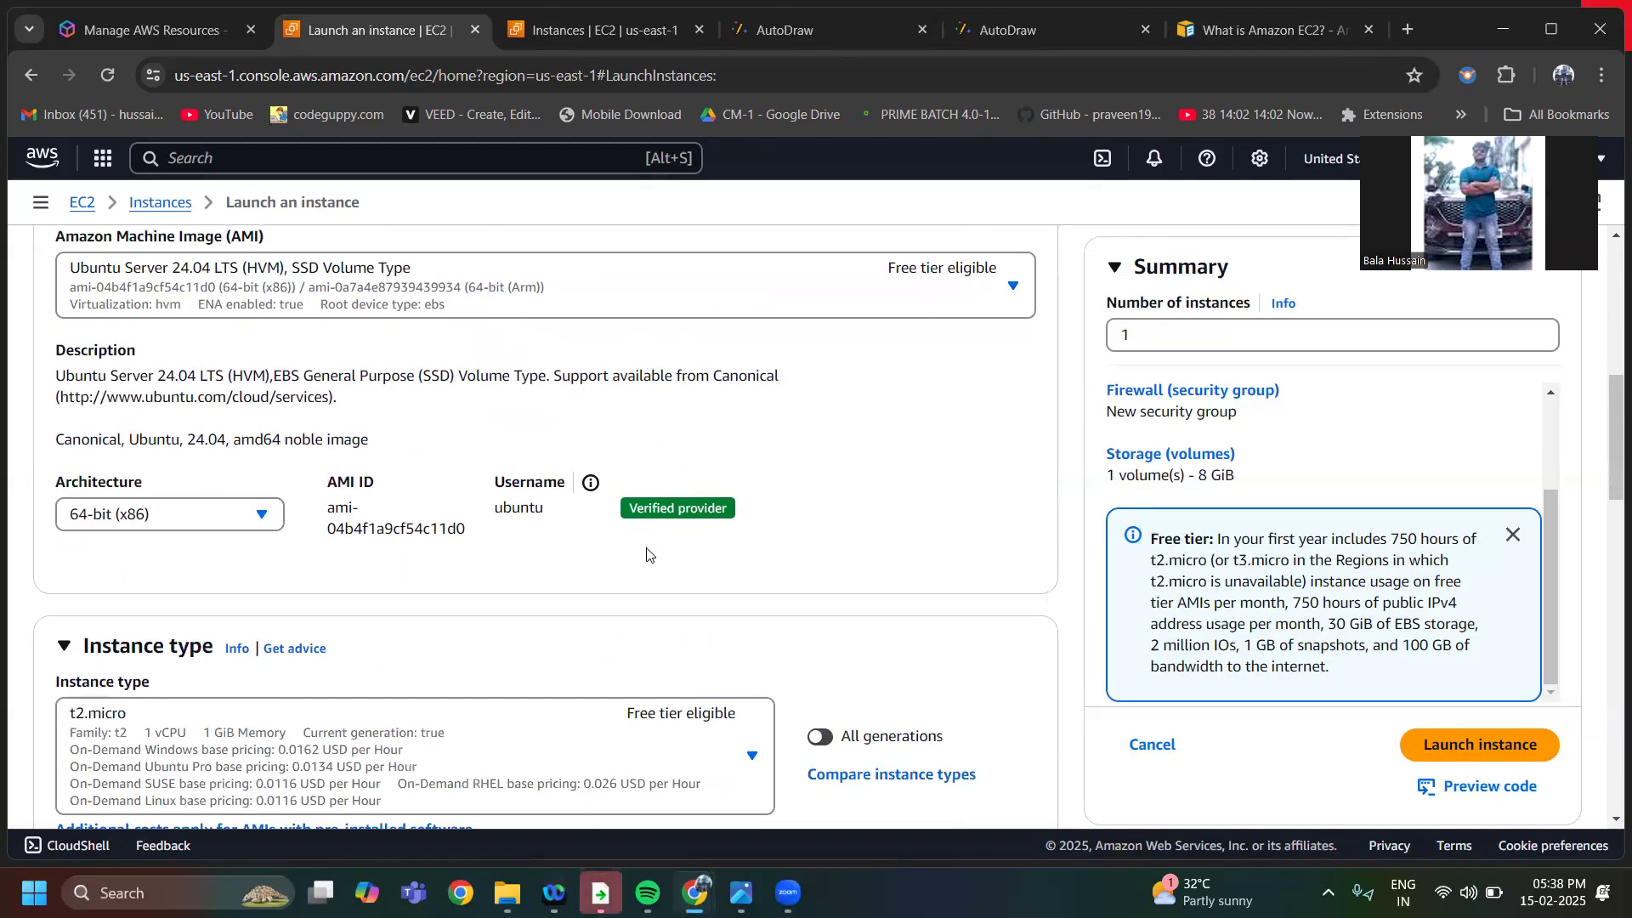
pyautogui.scroll(-2, 648, 555)
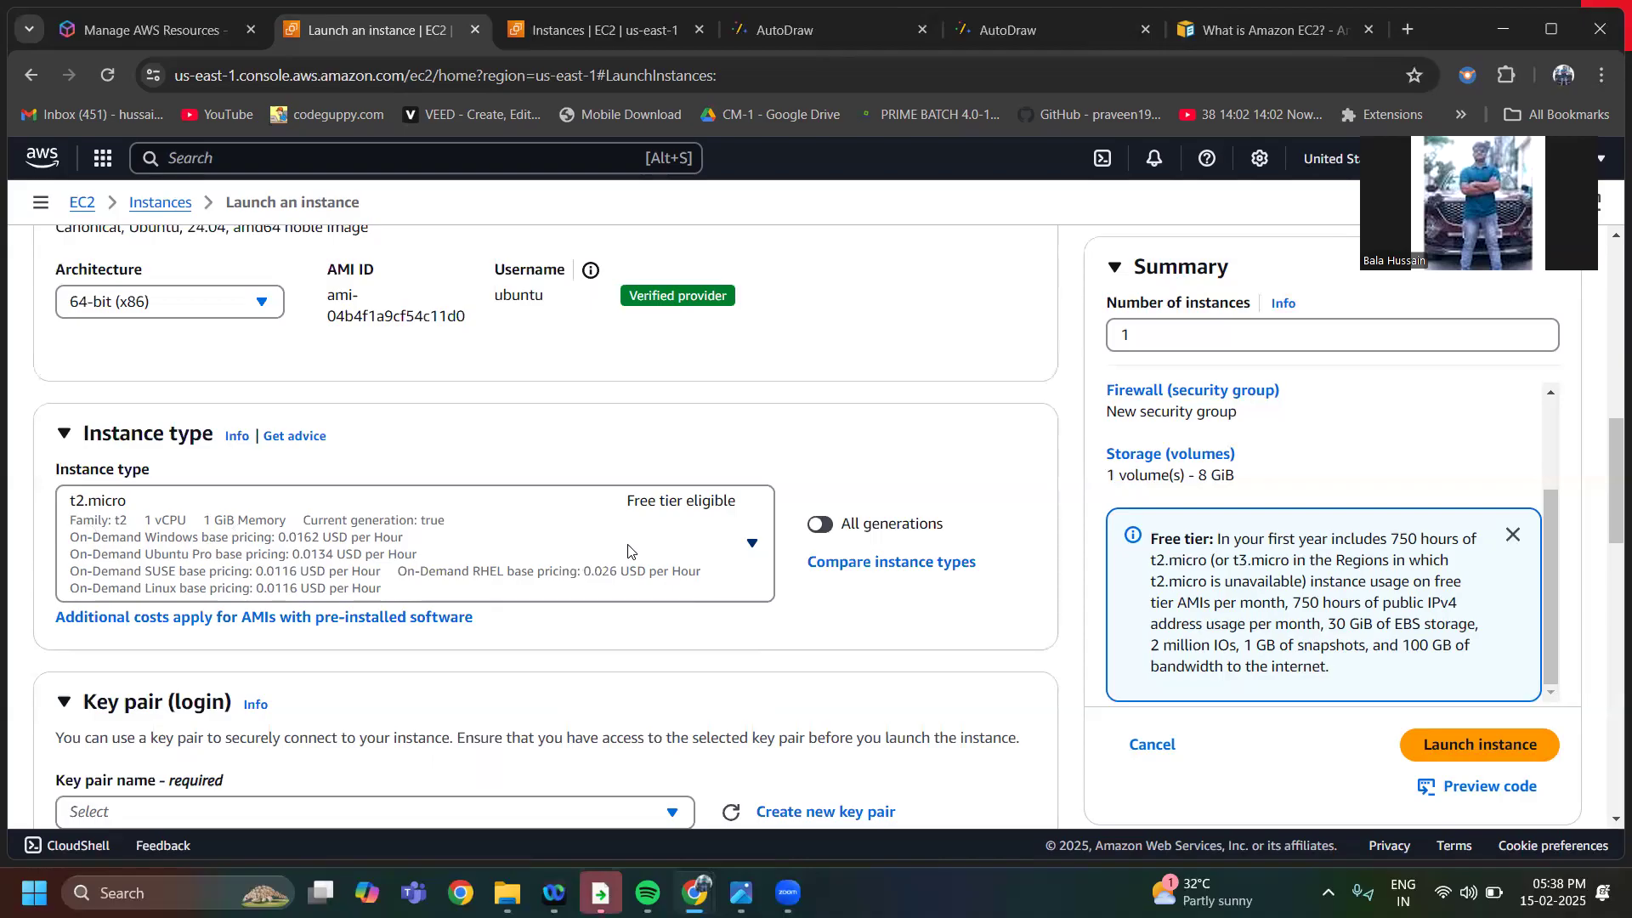
pyautogui.click(632, 592)
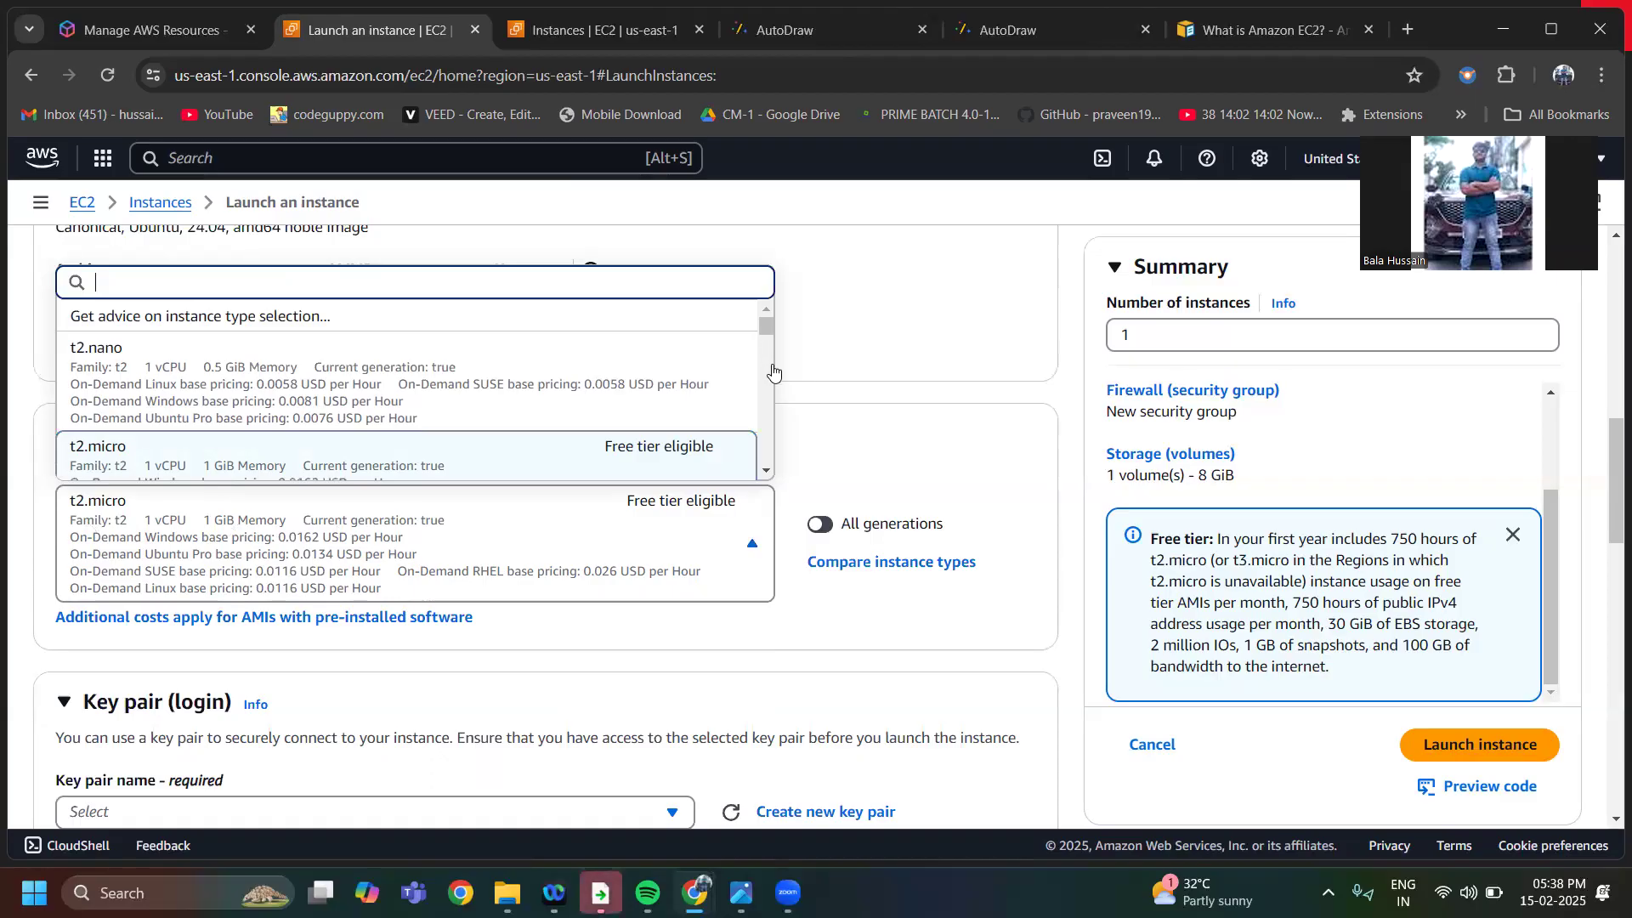
pyautogui.click(544, 449)
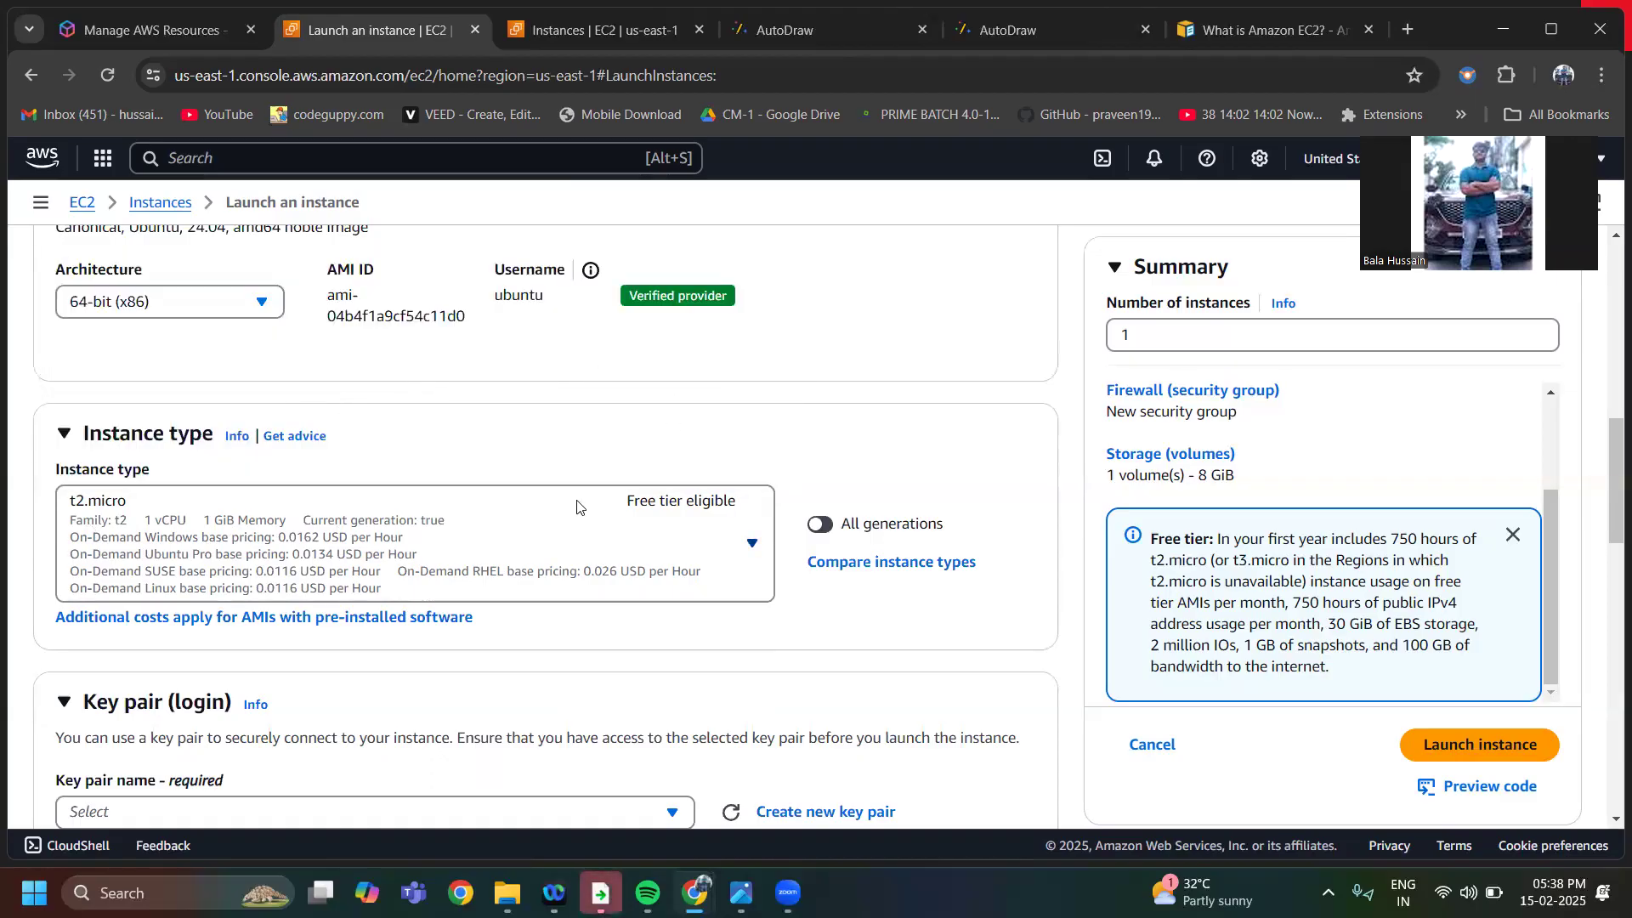
# Browse the other available instance types with their vCPU, memory and hourly pricing, and close the list without choosing another
pyautogui.click(573, 540)
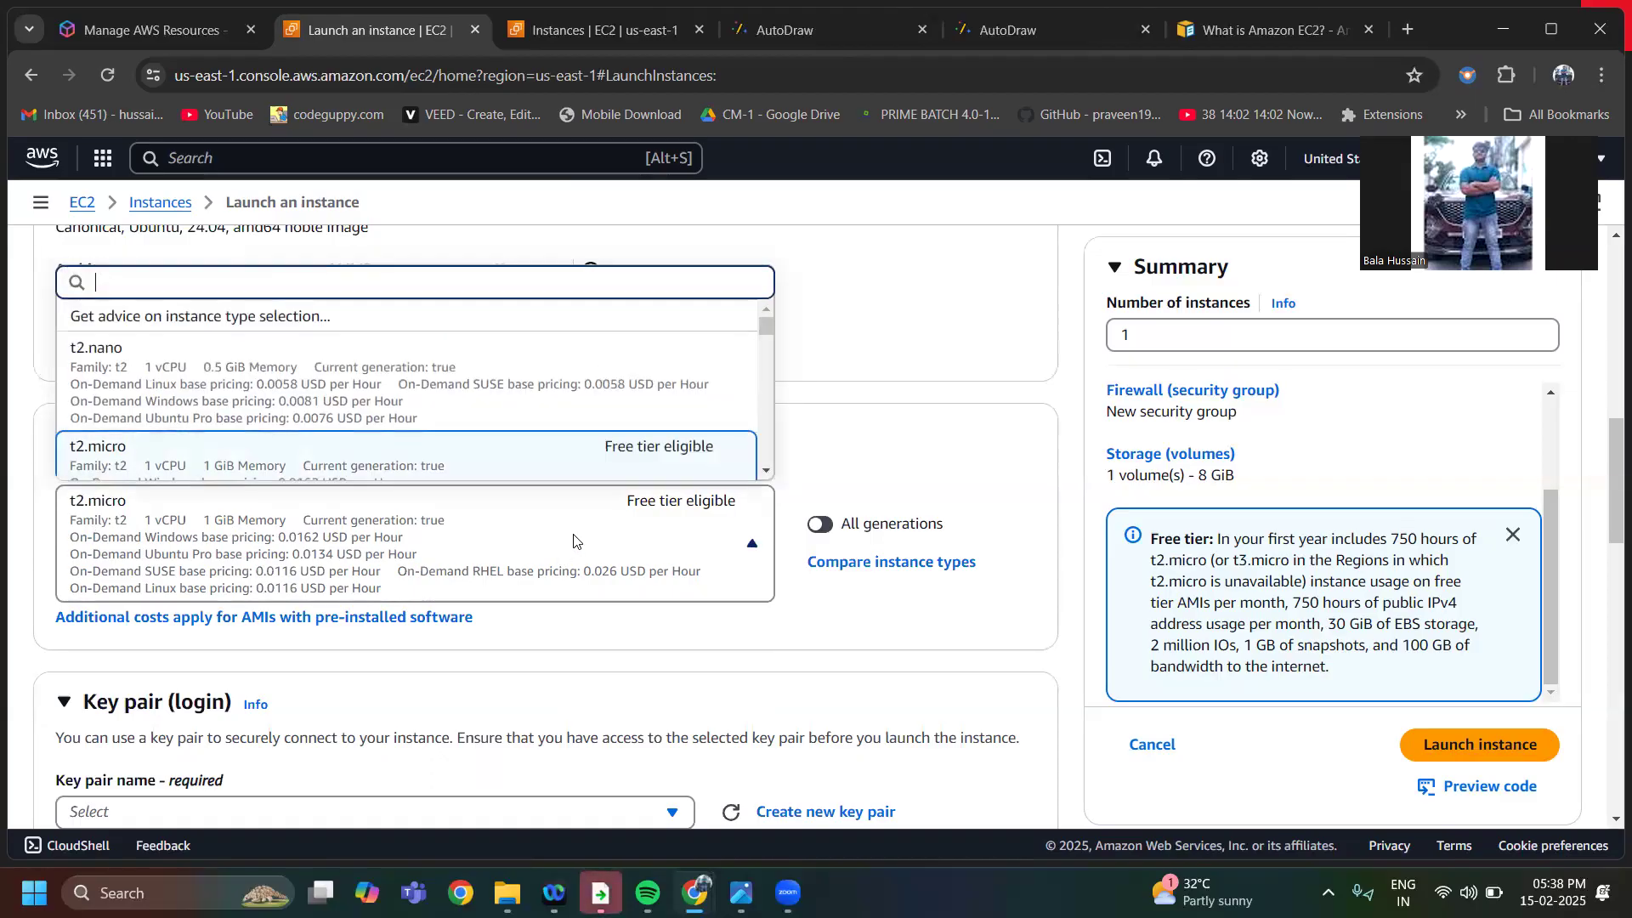
pyautogui.moveTo(764, 329); pyautogui.dragTo(766, 361)
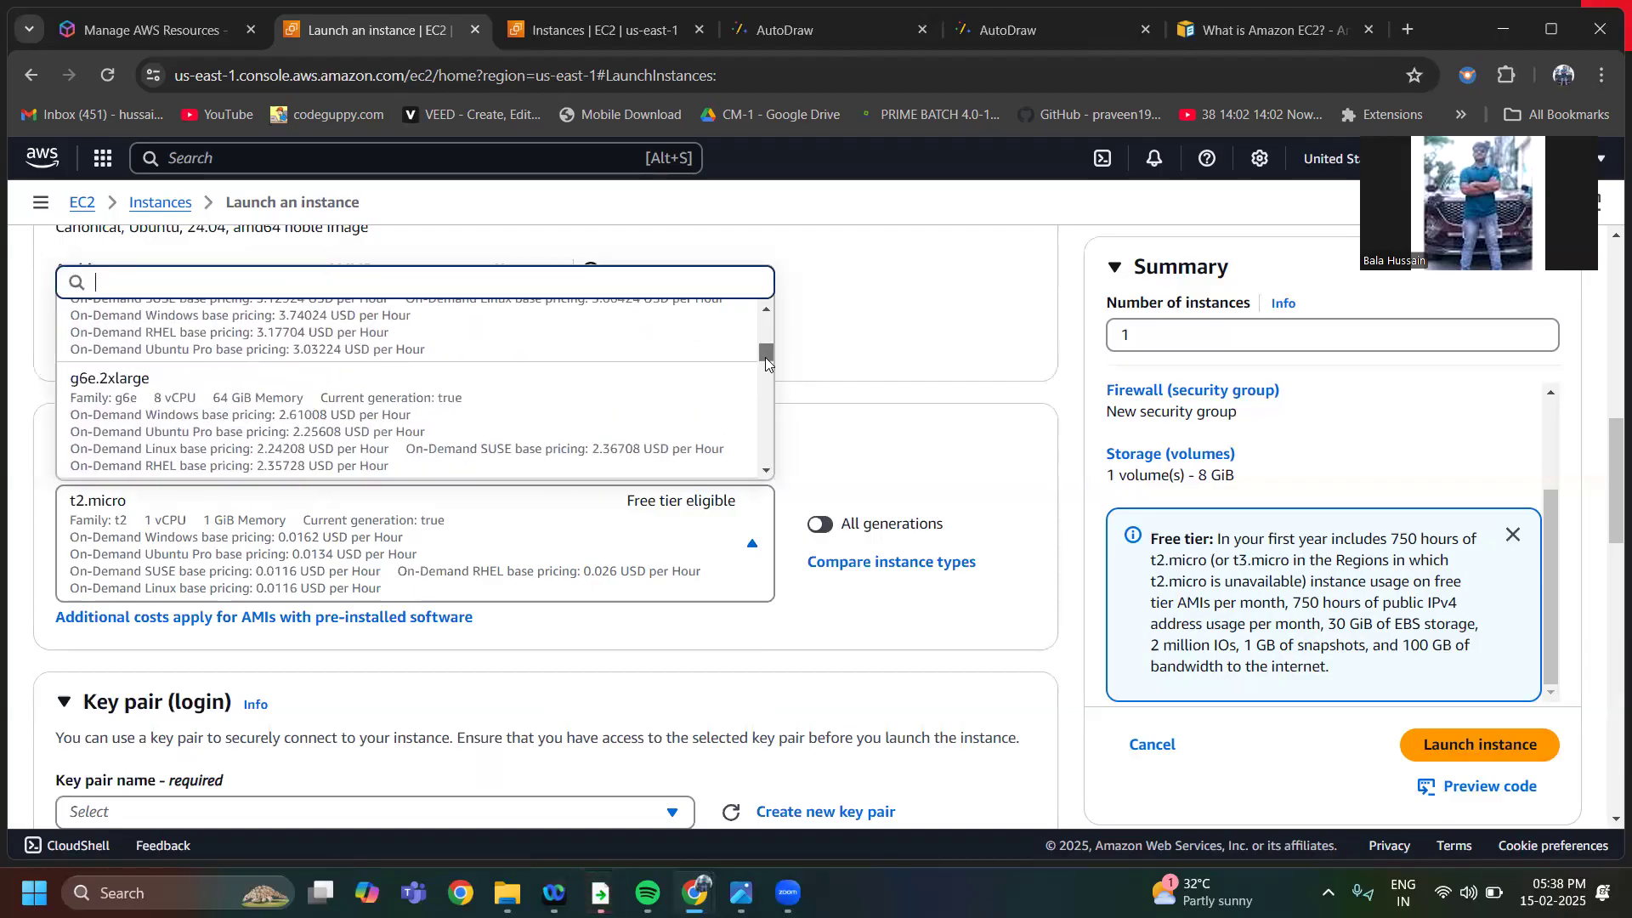
pyautogui.moveTo(765, 357)
pyautogui.mouseDown()
pyautogui.moveTo(756, 323)
pyautogui.moveTo(756, 350)
pyautogui.mouseUp()
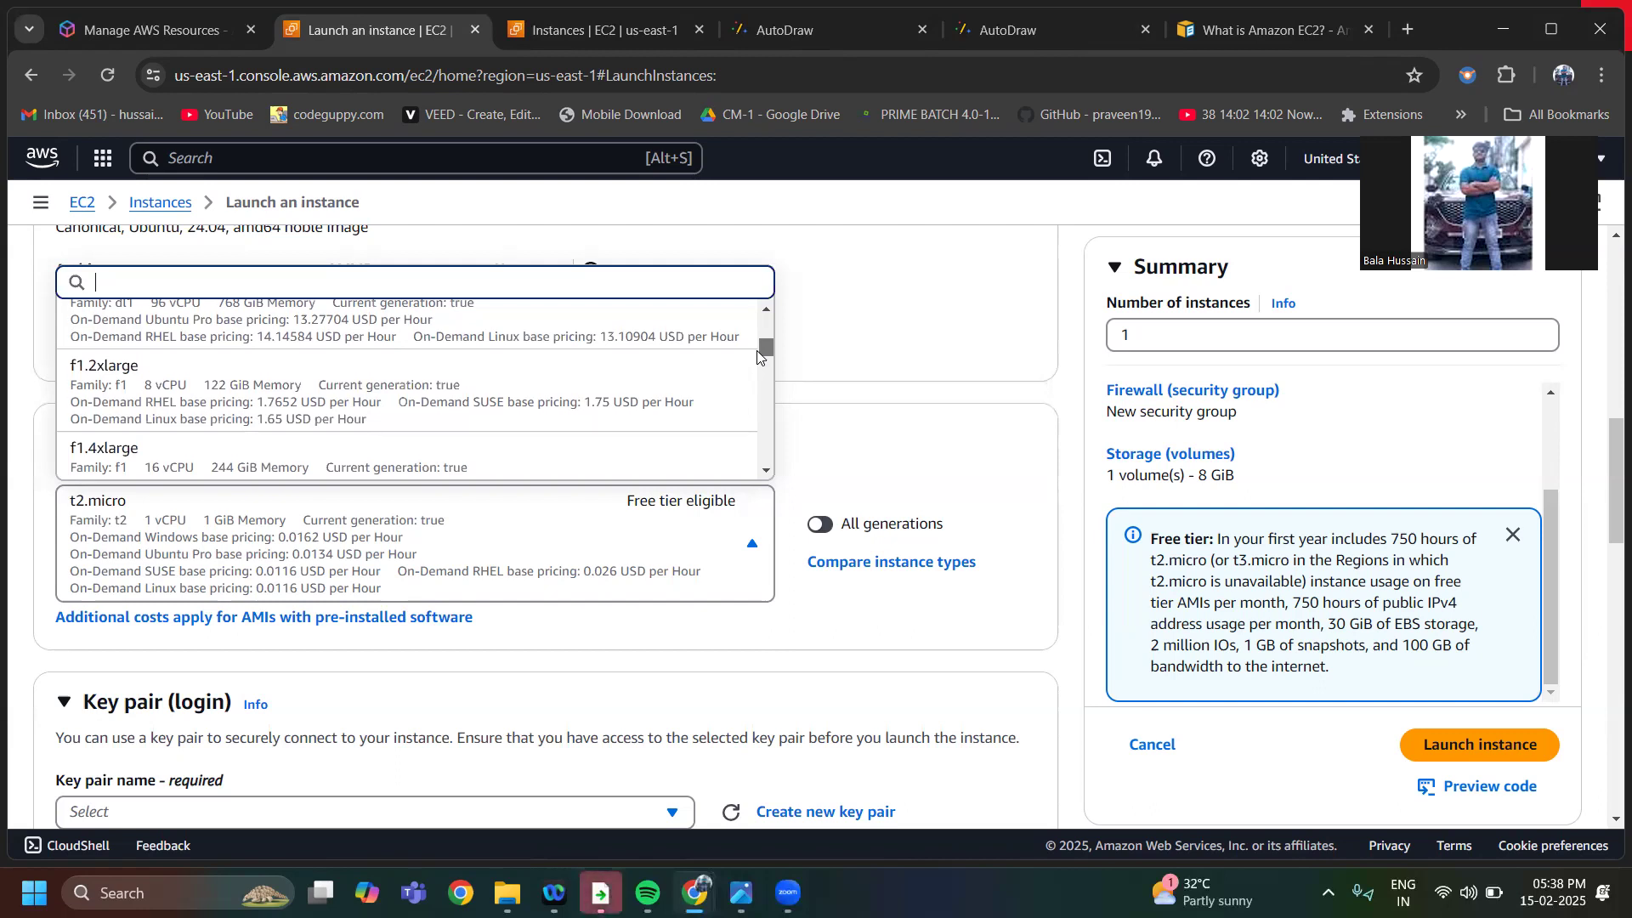
pyautogui.moveTo(761, 359)
pyautogui.mouseDown()
pyautogui.moveTo(767, 386)
pyautogui.moveTo(767, 338)
pyautogui.mouseUp()
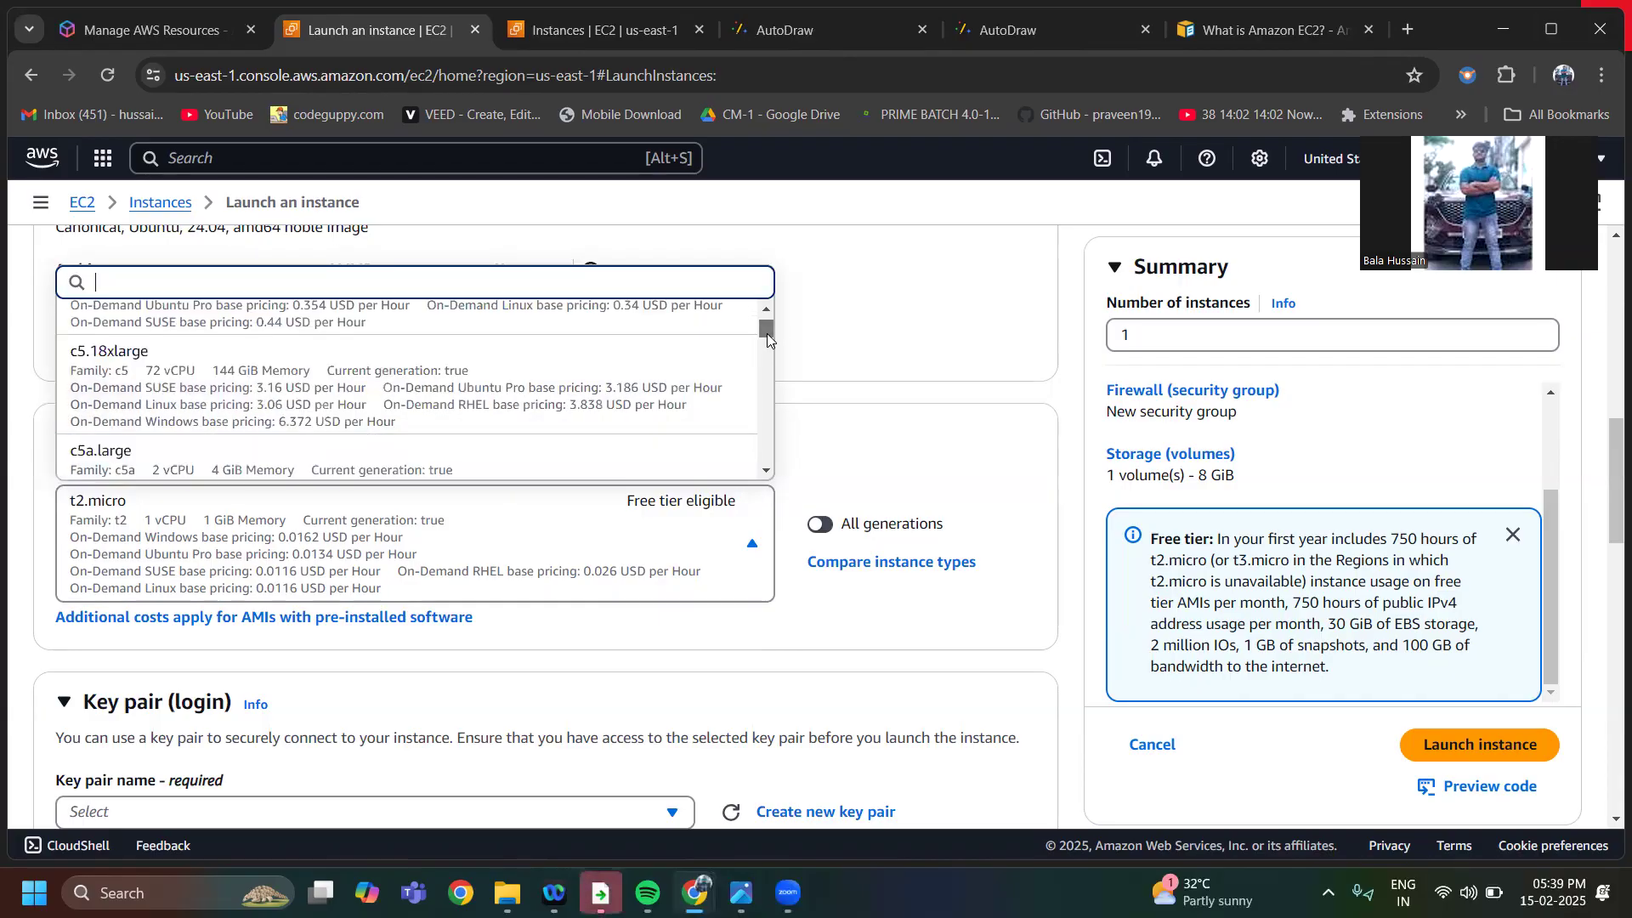
pyautogui.click(627, 554)
# Create a new RSA key pair named "newkeyPair" in .pem format for logging in to the instance
pyautogui.scroll(-2, 604, 627)
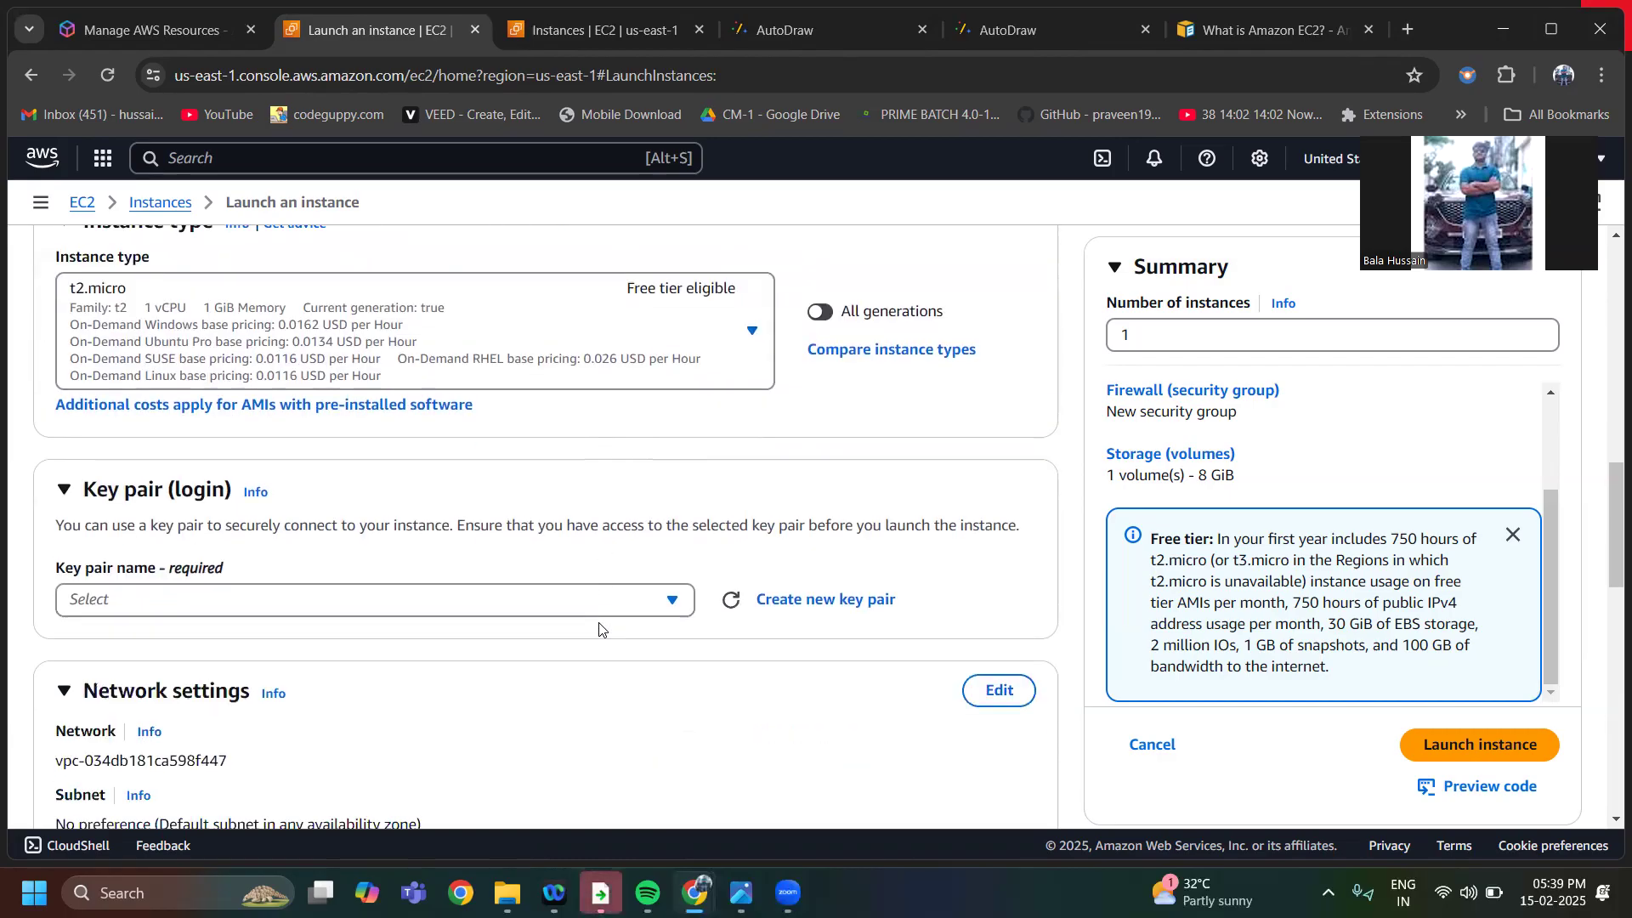
pyautogui.scroll(-4, 527, 625)
pyautogui.scroll(2, 527, 626)
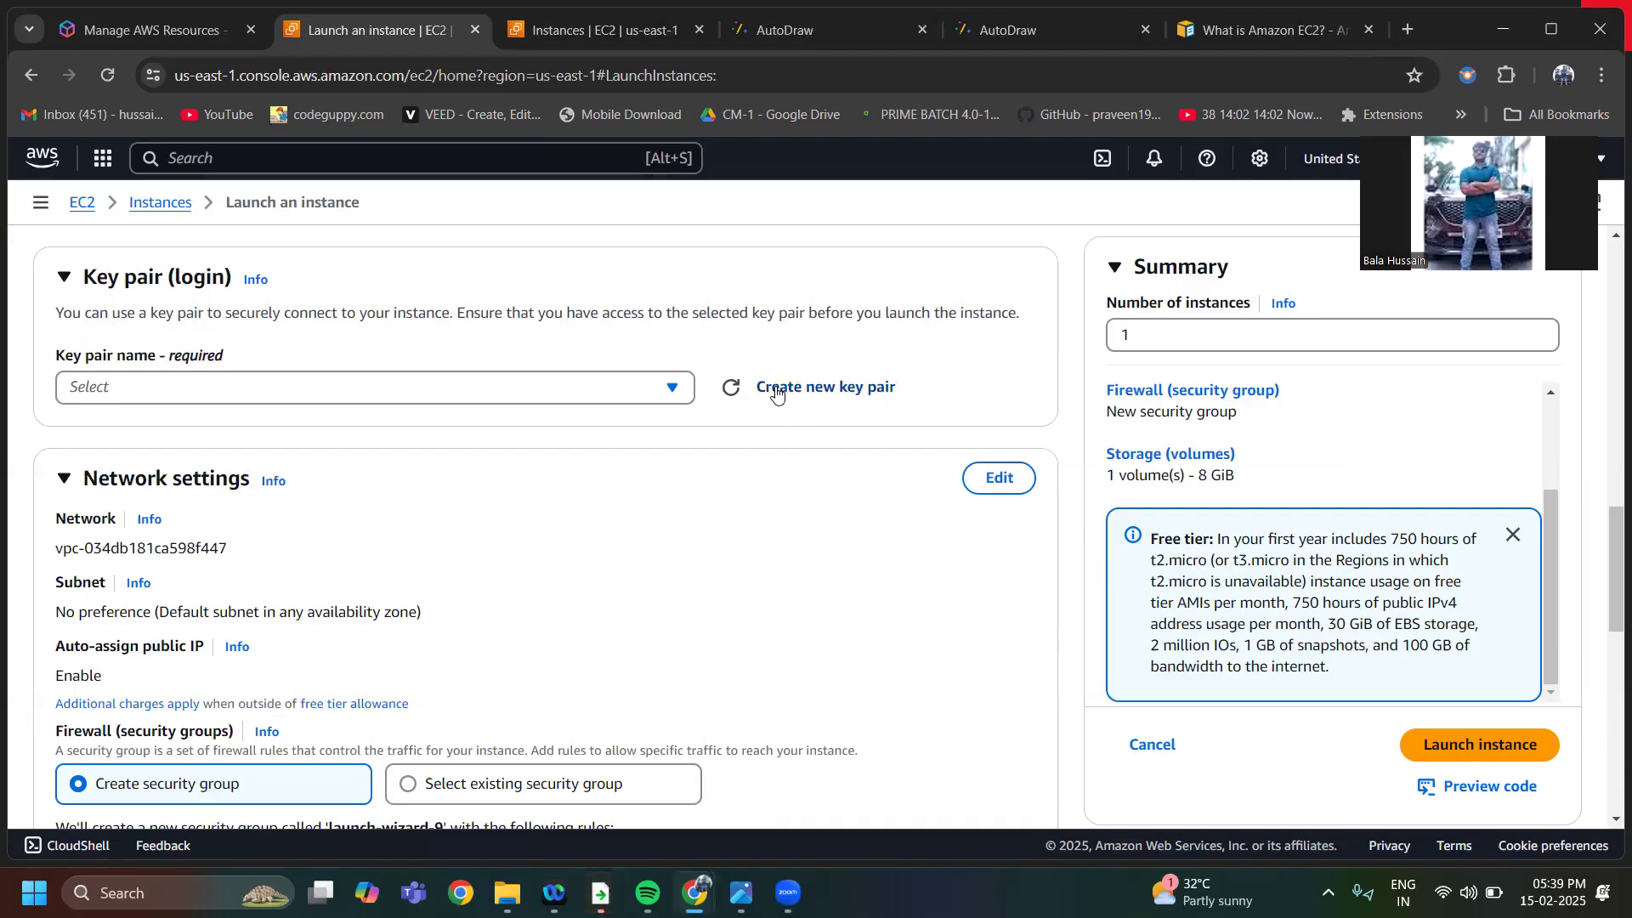
pyautogui.click(842, 392)
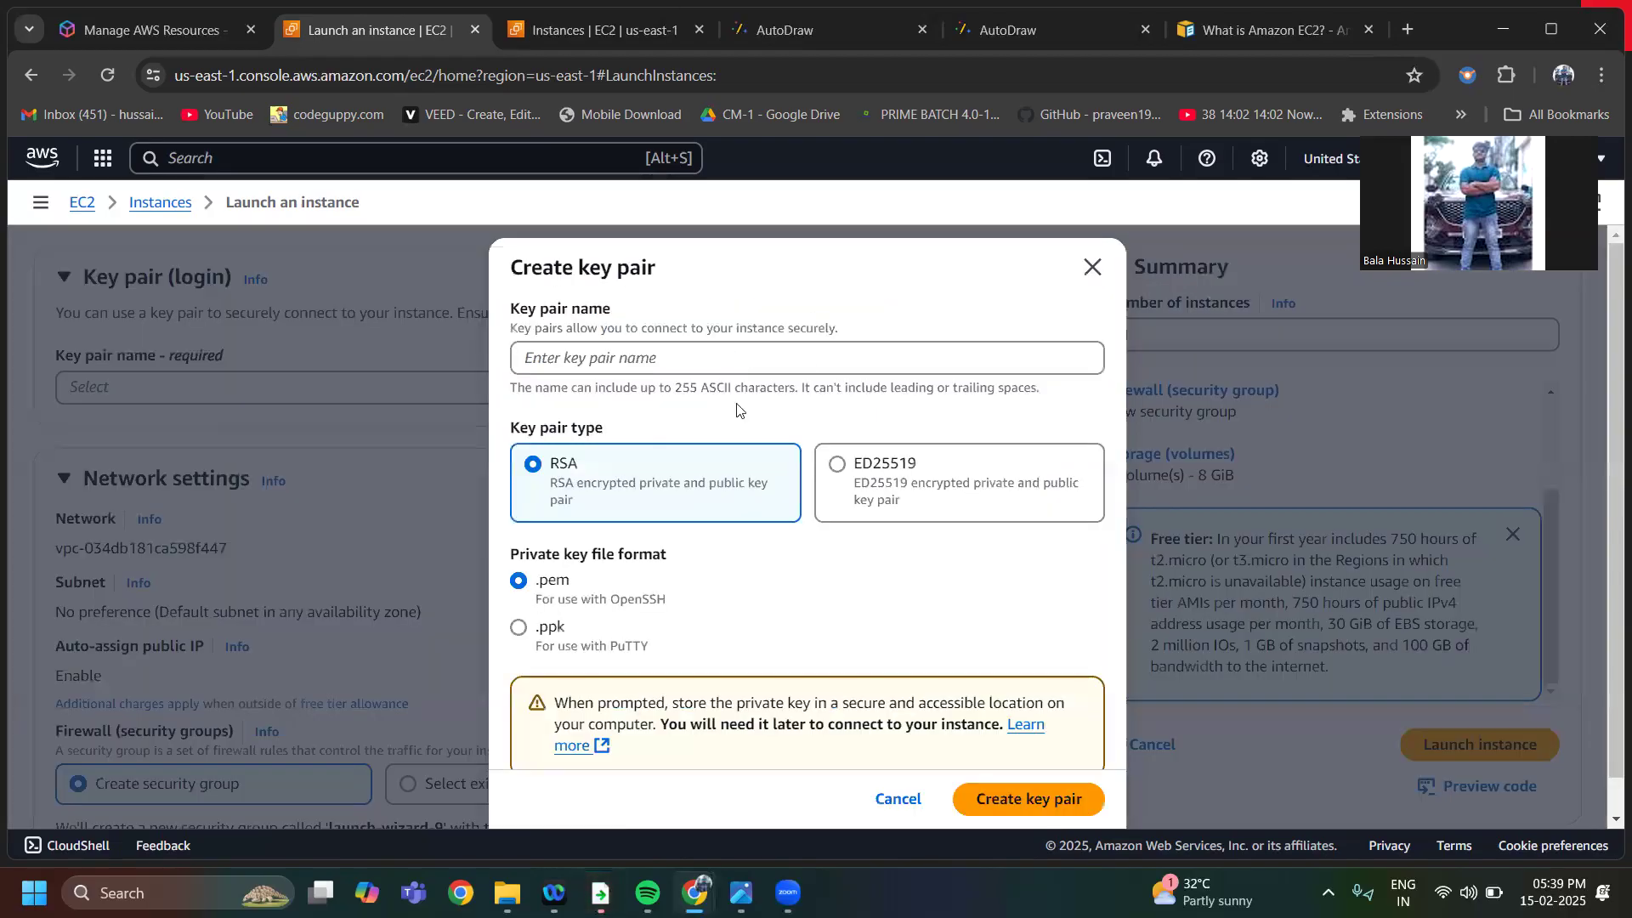
pyautogui.click(594, 360)
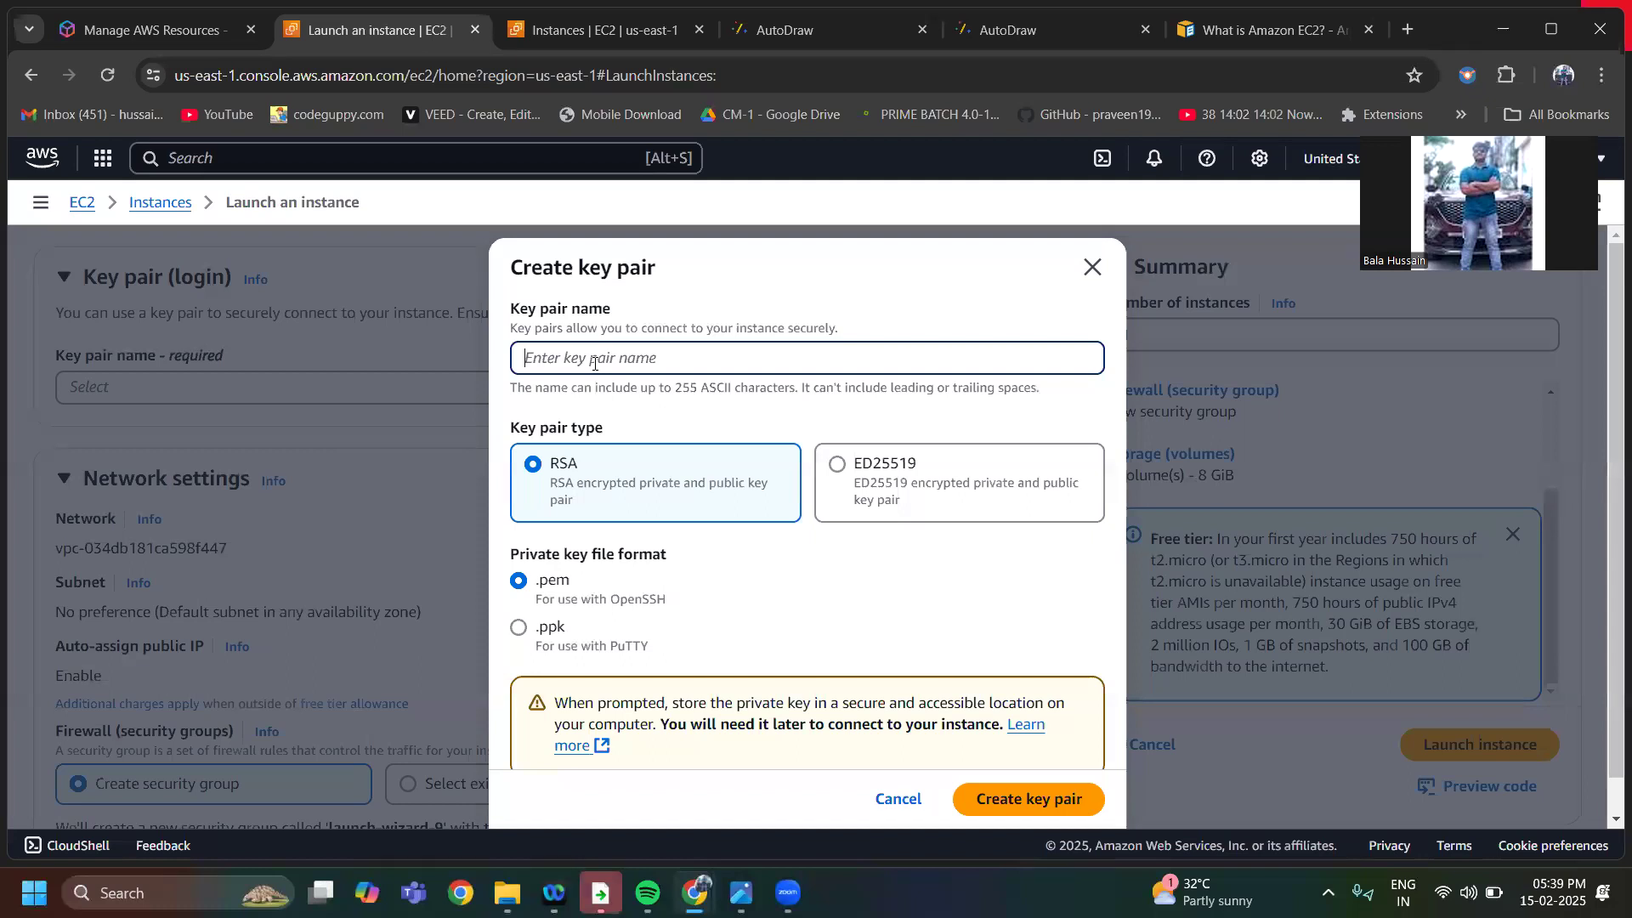
pyautogui.write('newkeyPair')
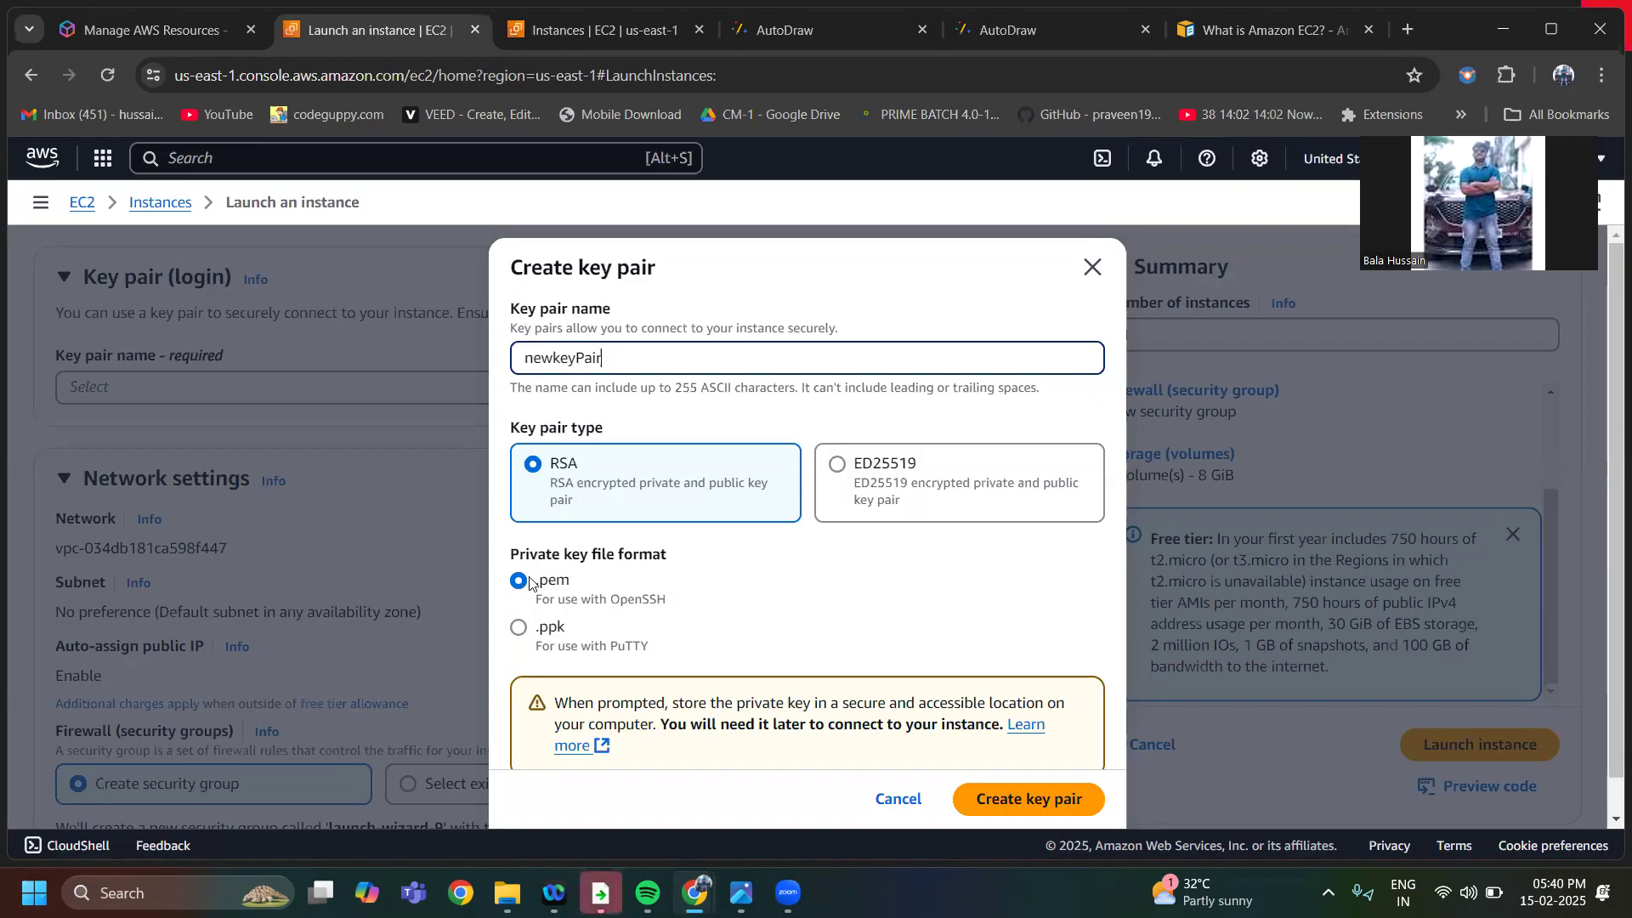
pyautogui.click(1017, 810)
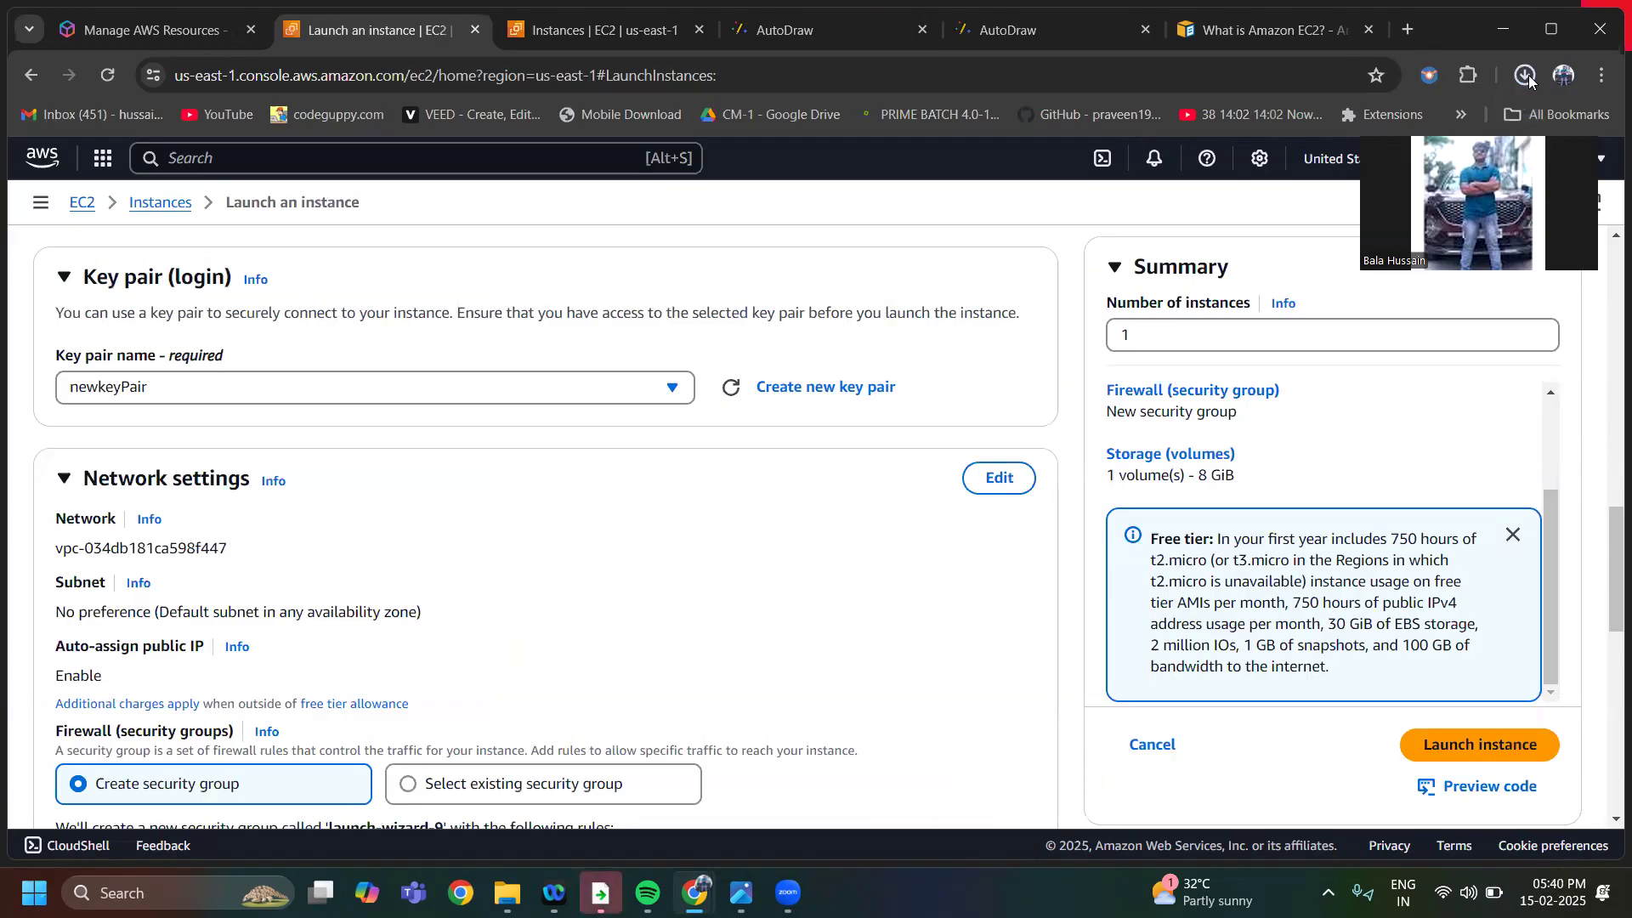
# Review the network and storage settings, leaving the defaults, and launch the instance
pyautogui.scroll(-8, 778, 510)
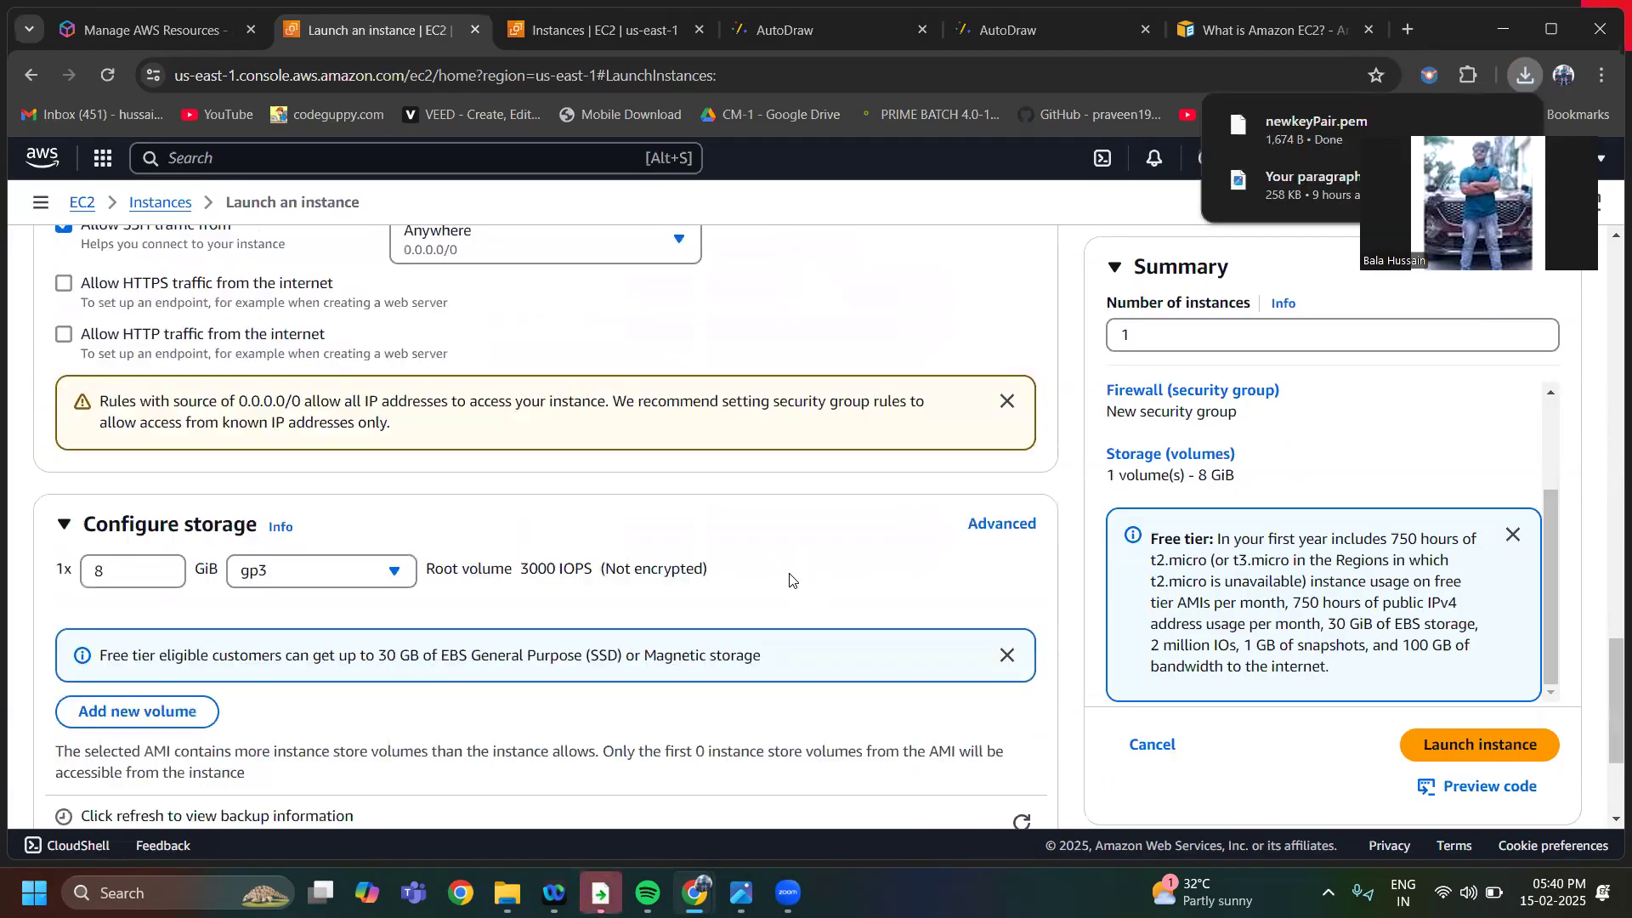
pyautogui.scroll(5, 790, 580)
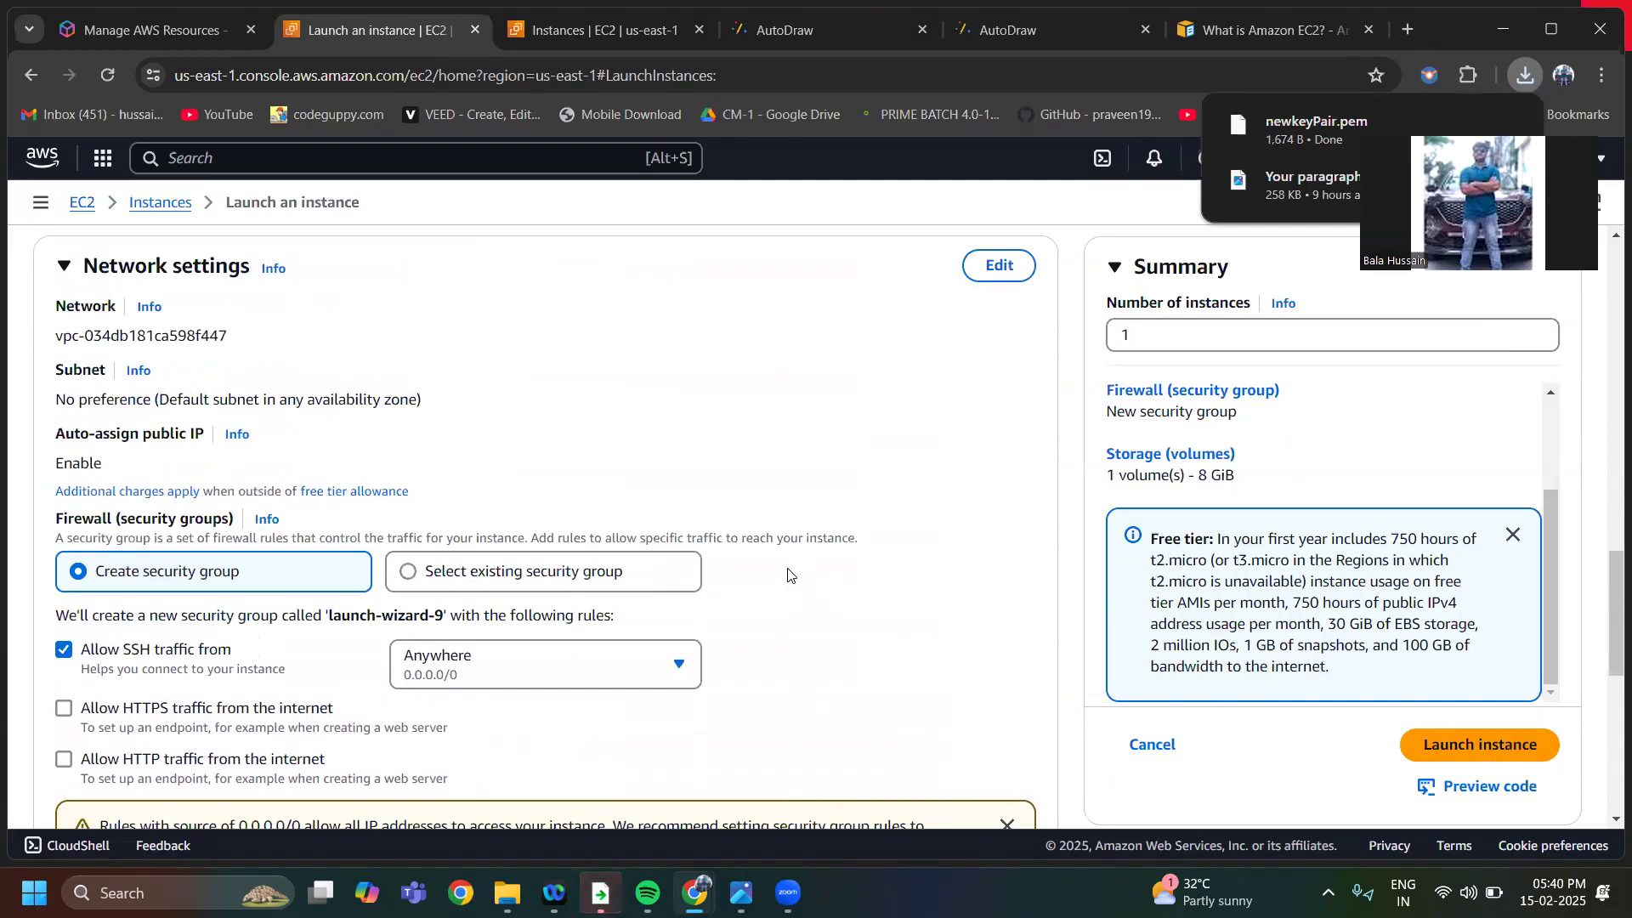
pyautogui.scroll(-3, 790, 575)
pyautogui.scroll(-2, 786, 575)
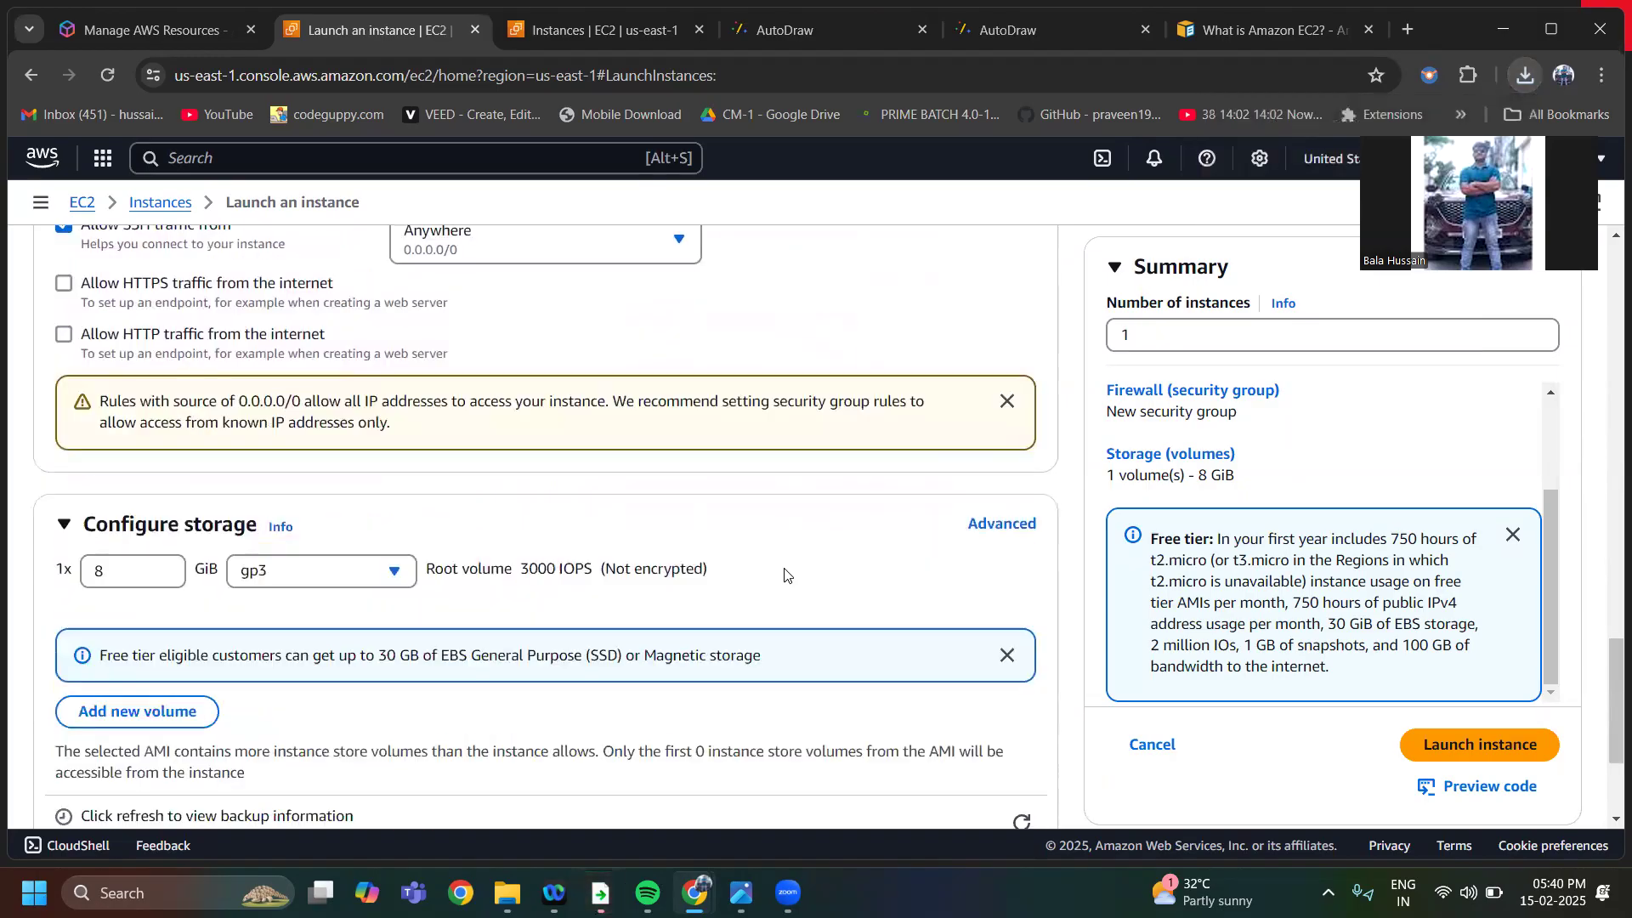
pyautogui.scroll(-3, 784, 574)
pyautogui.scroll(-1, 783, 574)
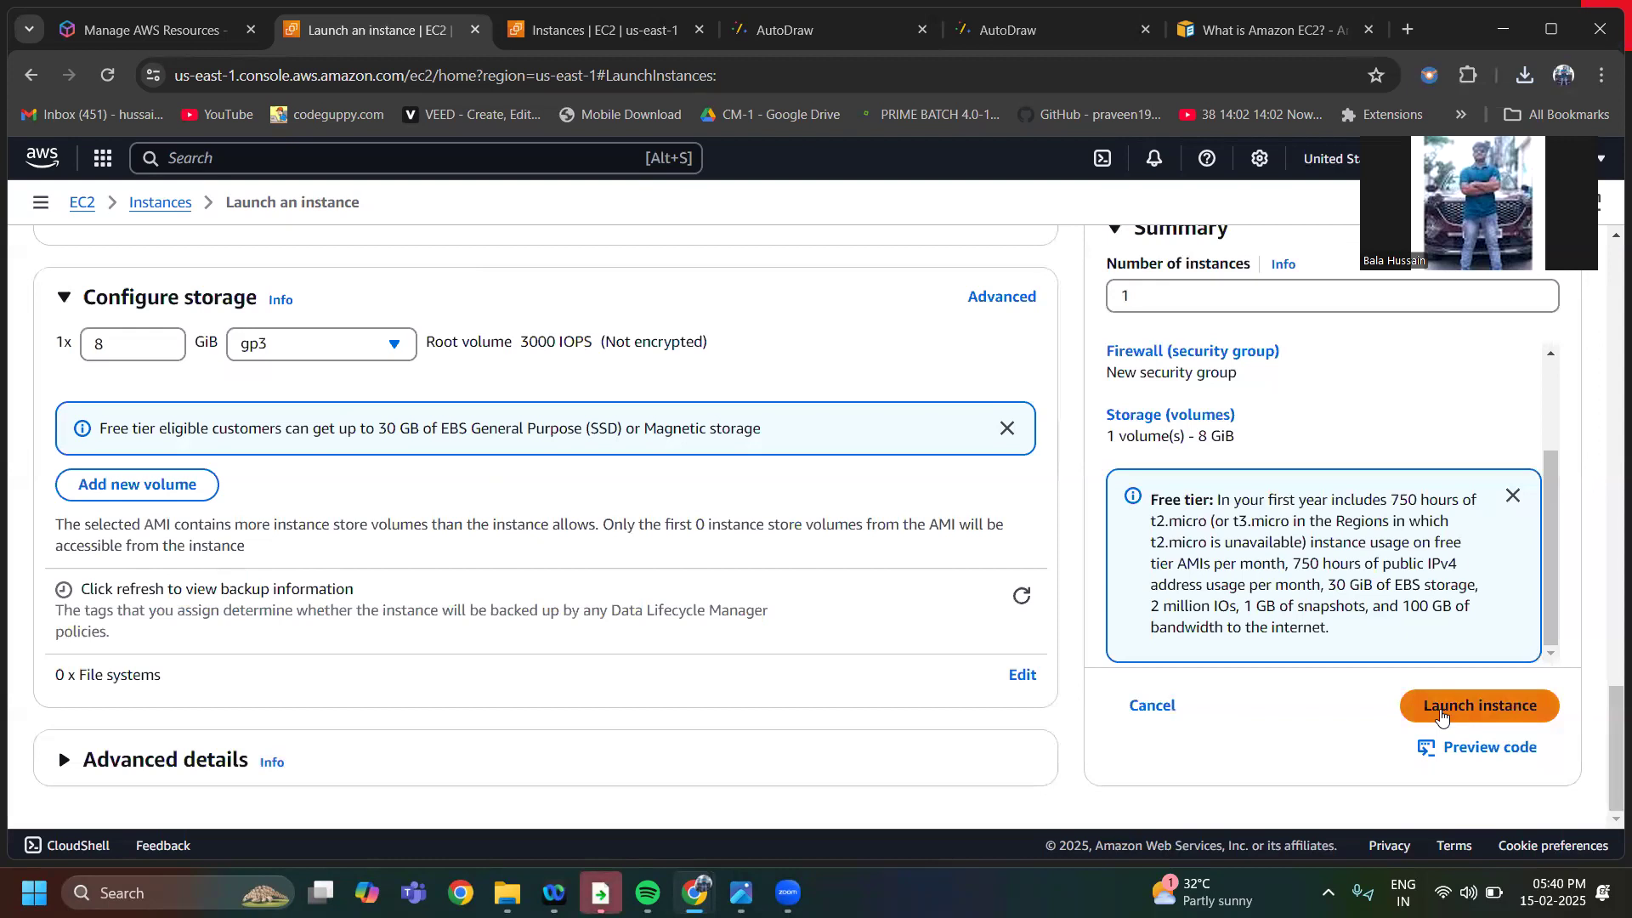
pyautogui.click(1442, 719)
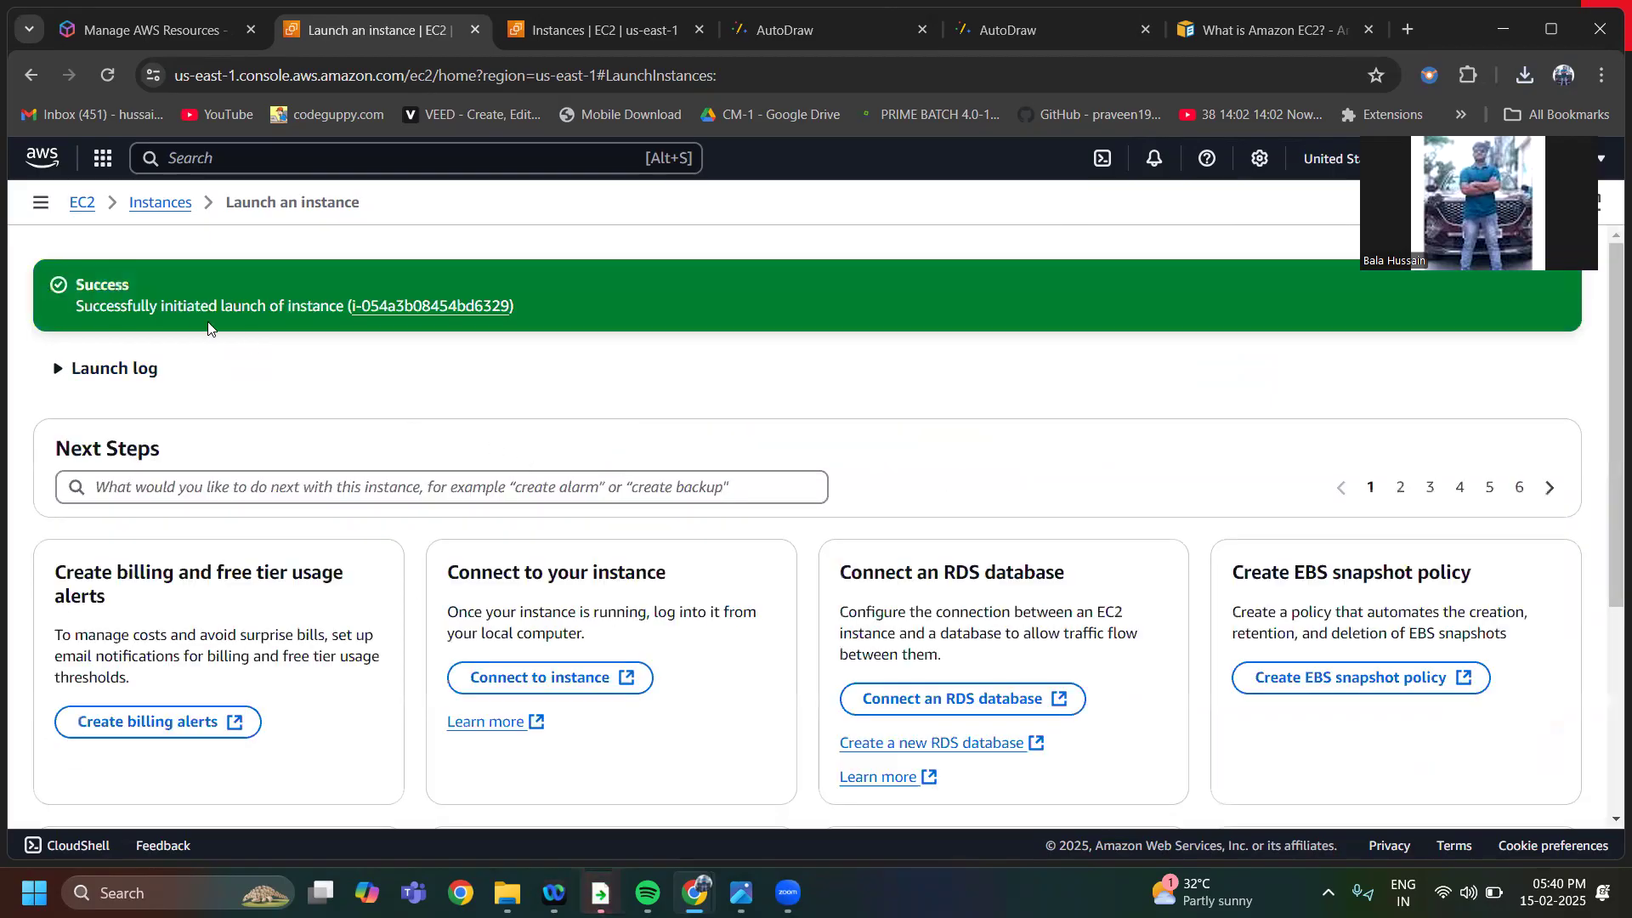
# Open the details of the launched instance and copy its public IPv4 address, highlighting the address and the instance name
pyautogui.click(409, 305)
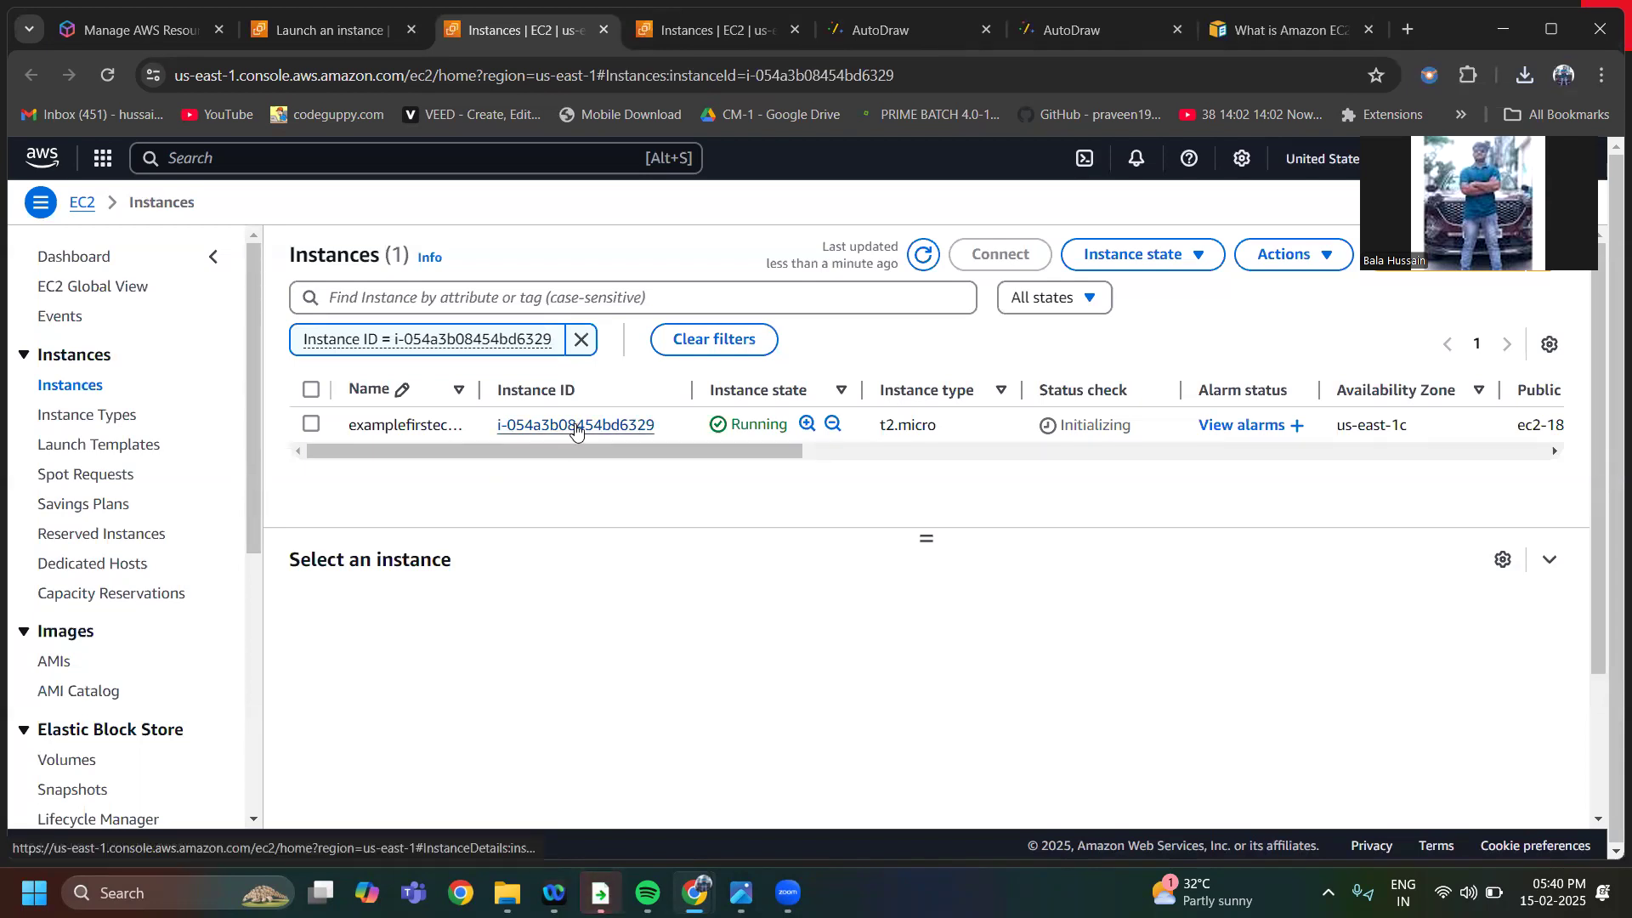
pyautogui.click(576, 425)
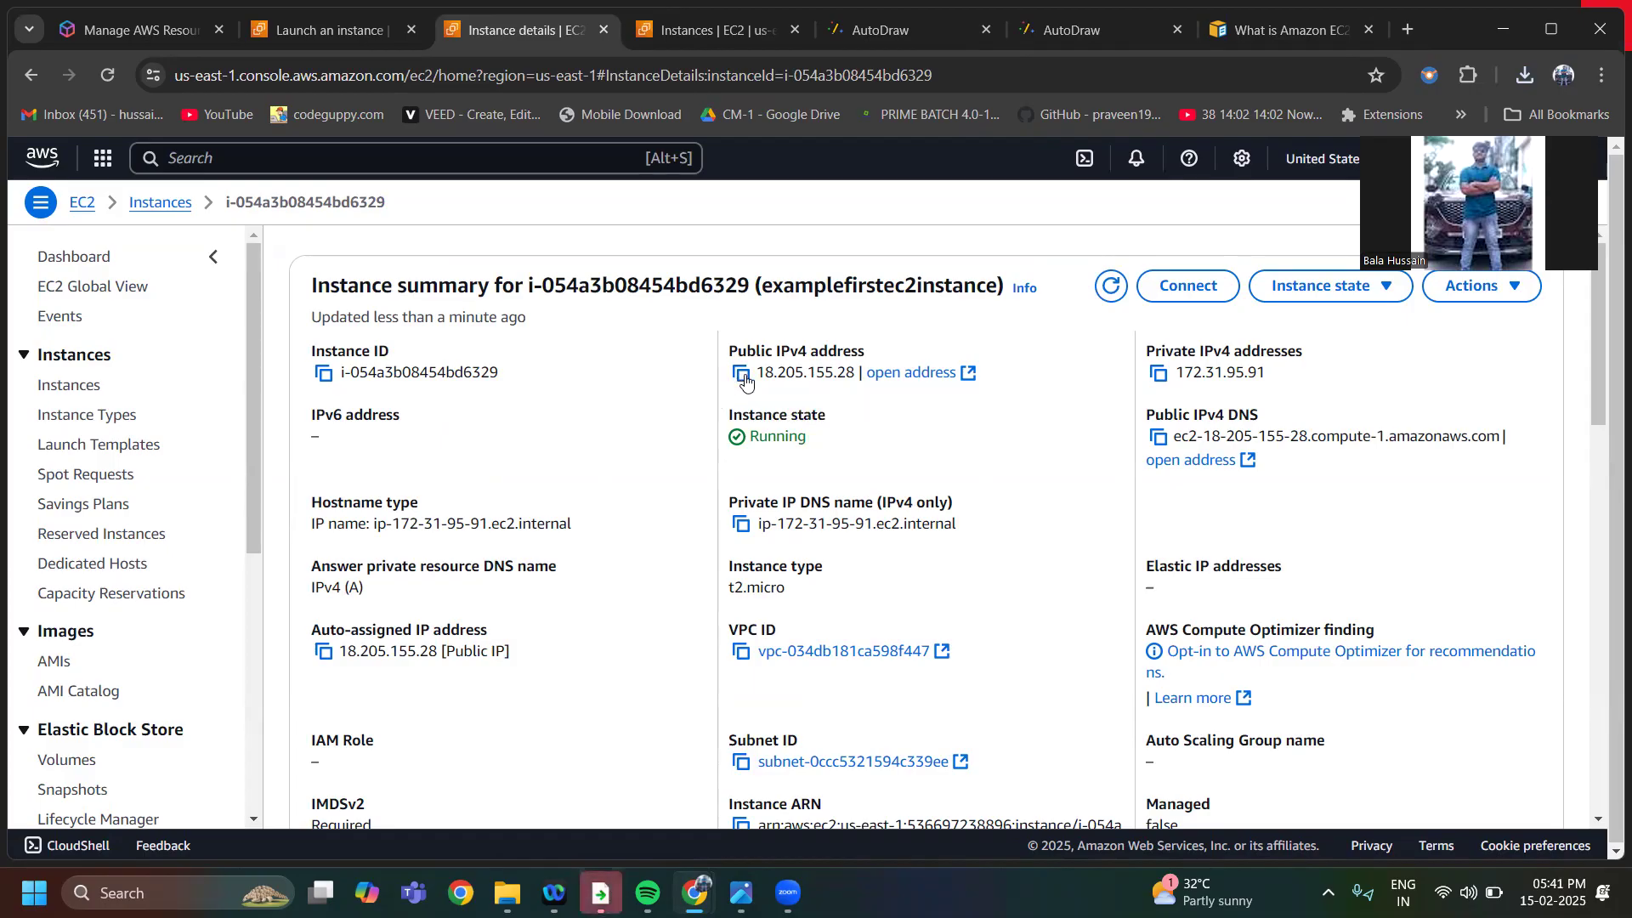
pyautogui.click(742, 376)
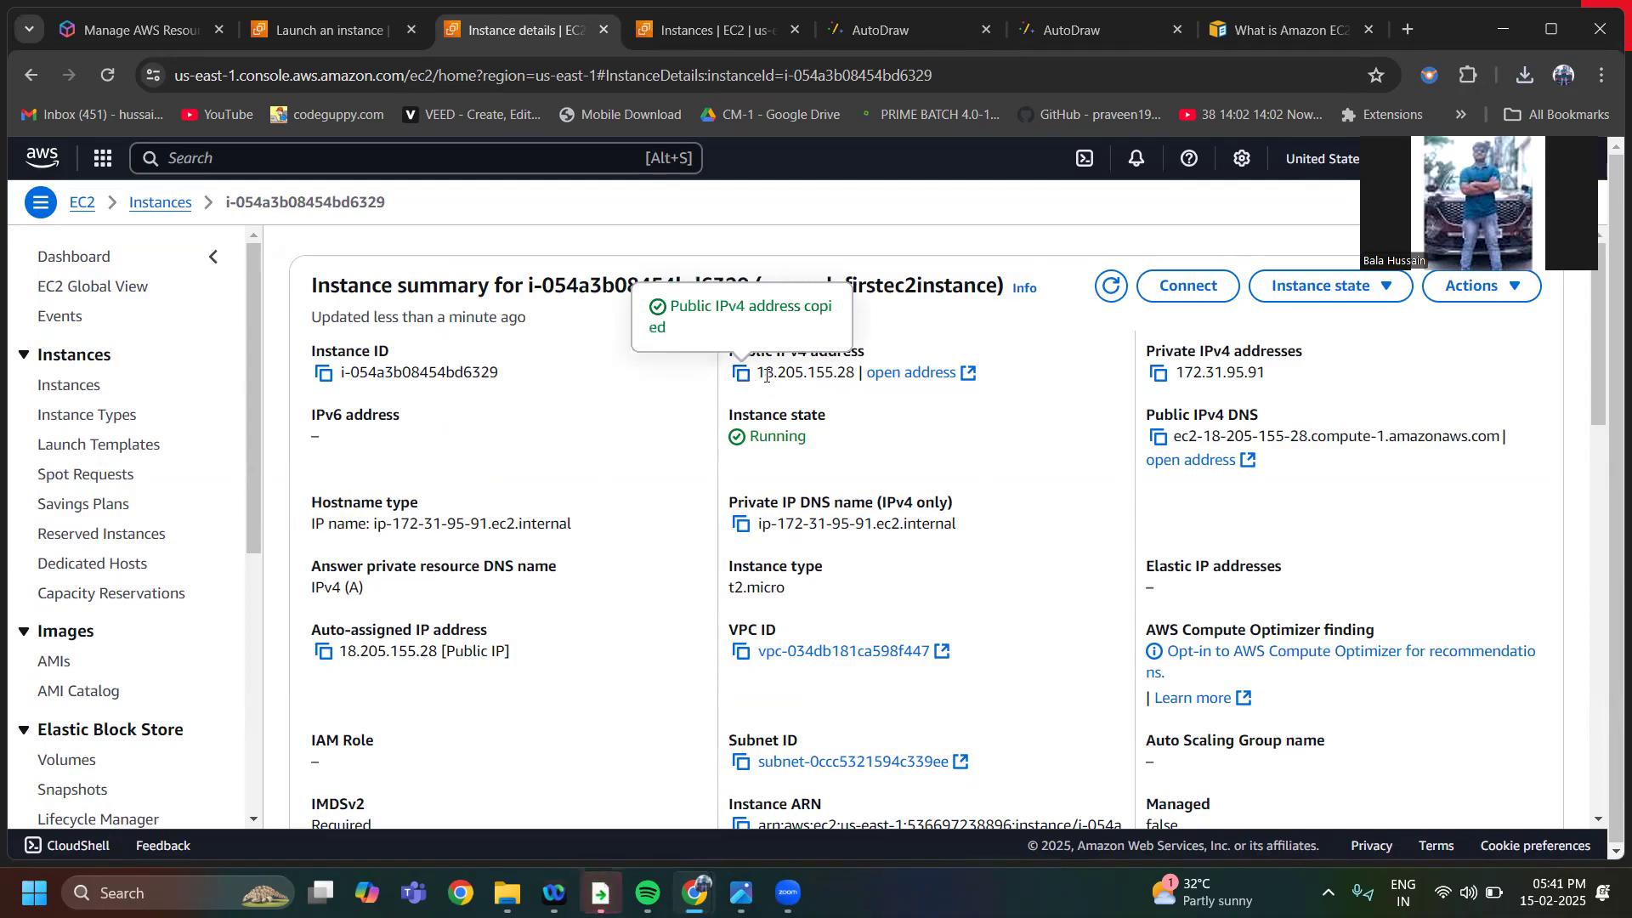
pyautogui.moveTo(760, 376); pyautogui.dragTo(855, 375)
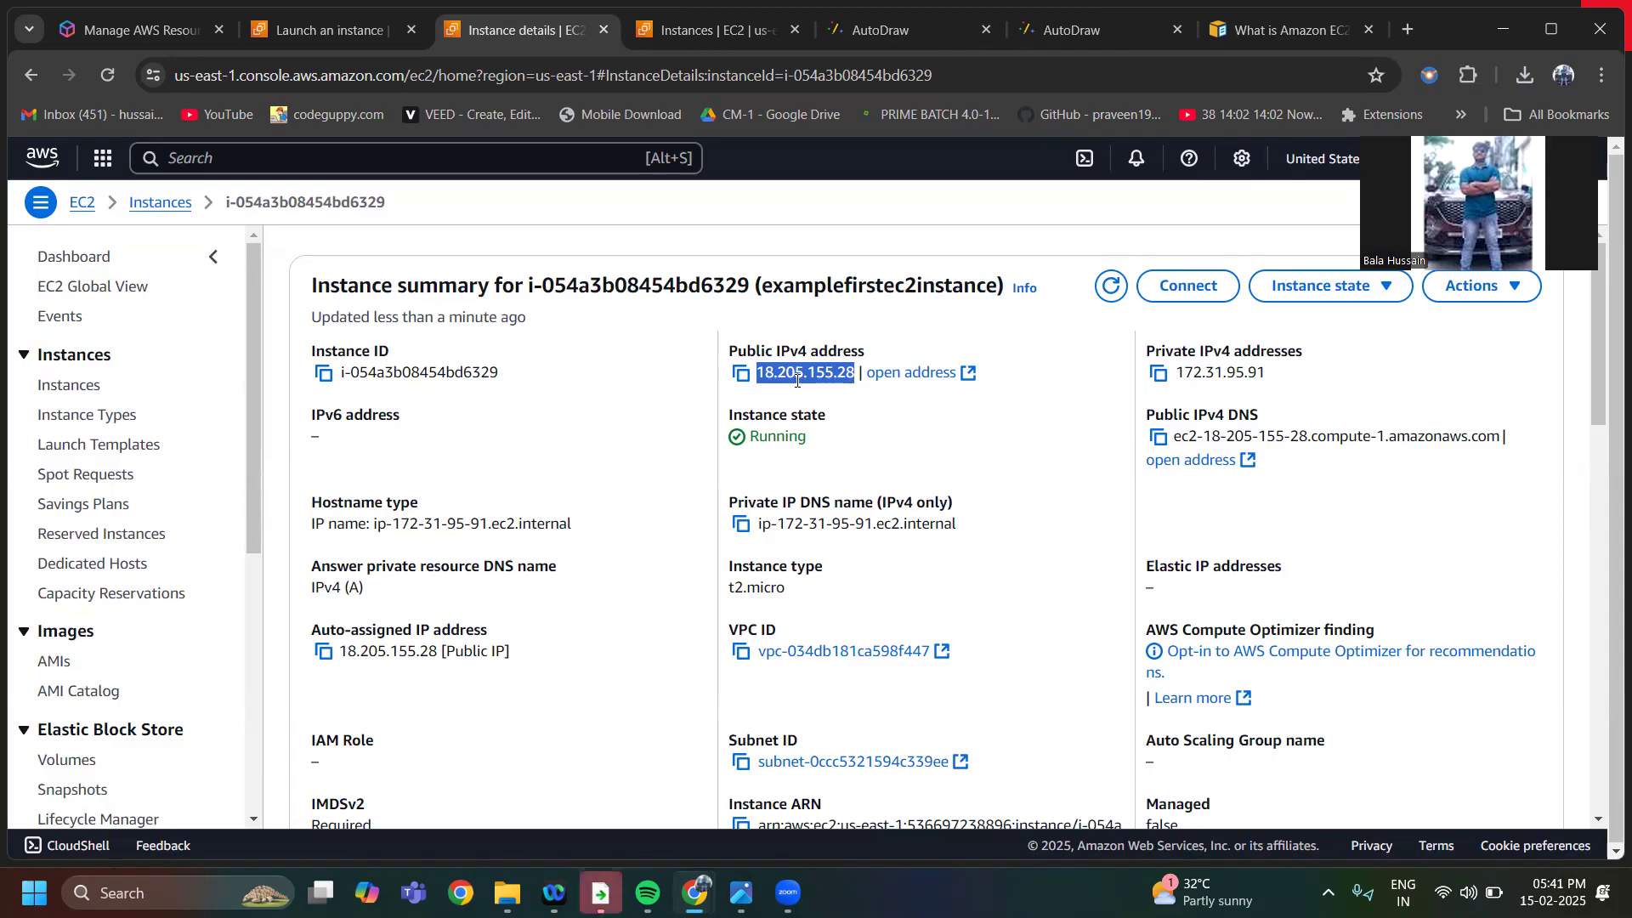
pyautogui.moveTo(795, 287); pyautogui.dragTo(884, 290)
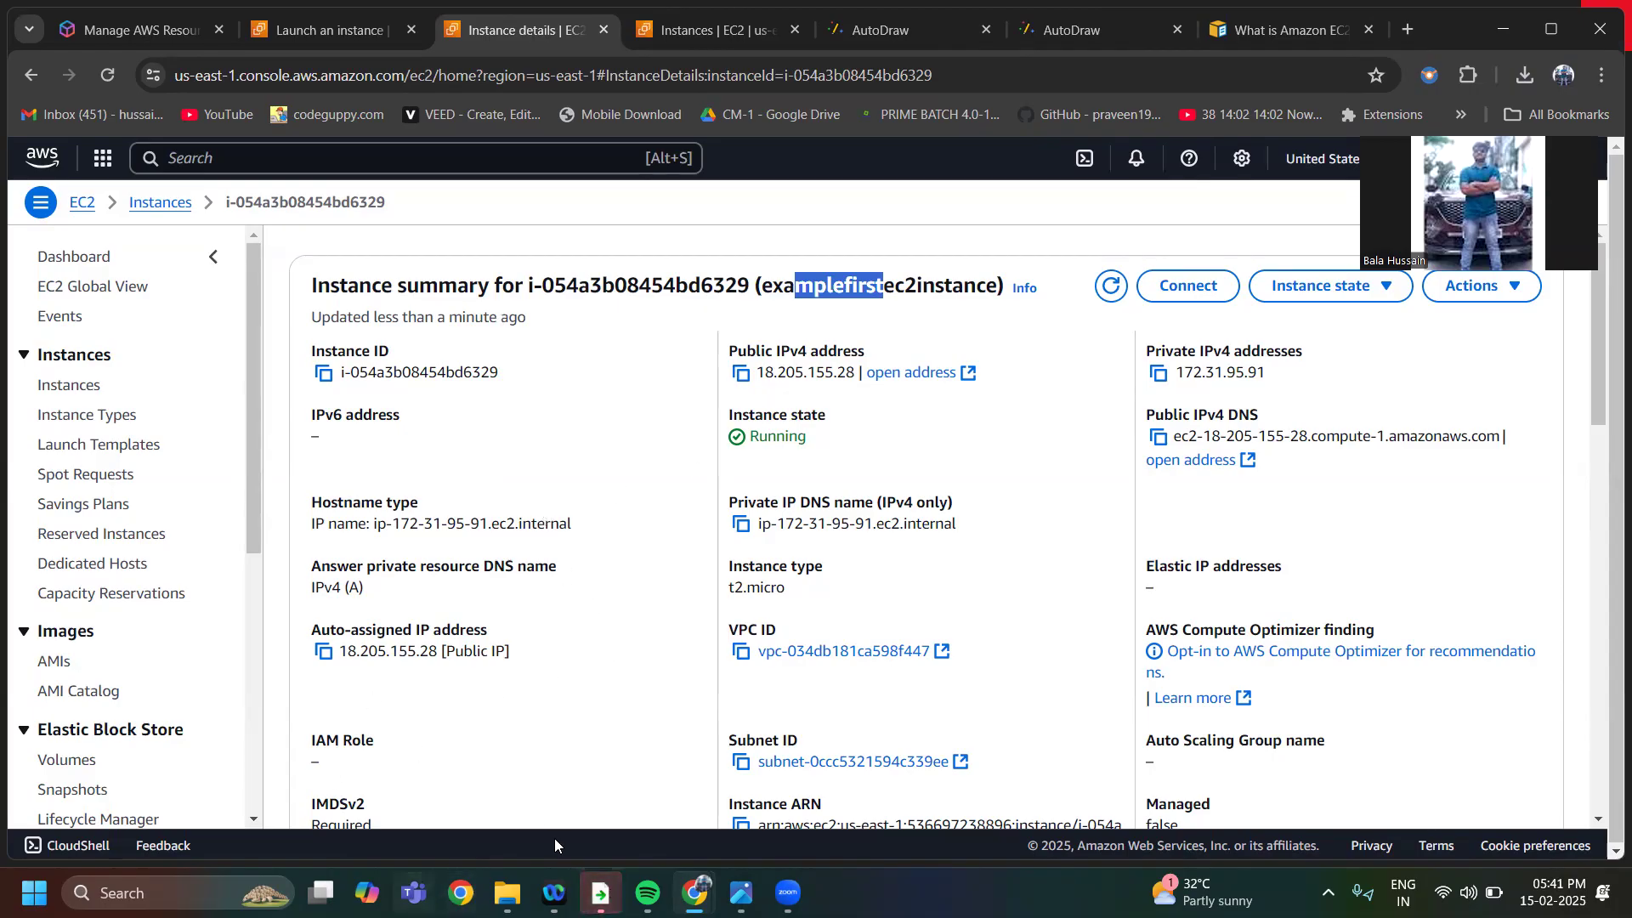
# Switch to the Downloads folder in File Explorer and open Git Bash there
pyautogui.moveTo(507, 893)
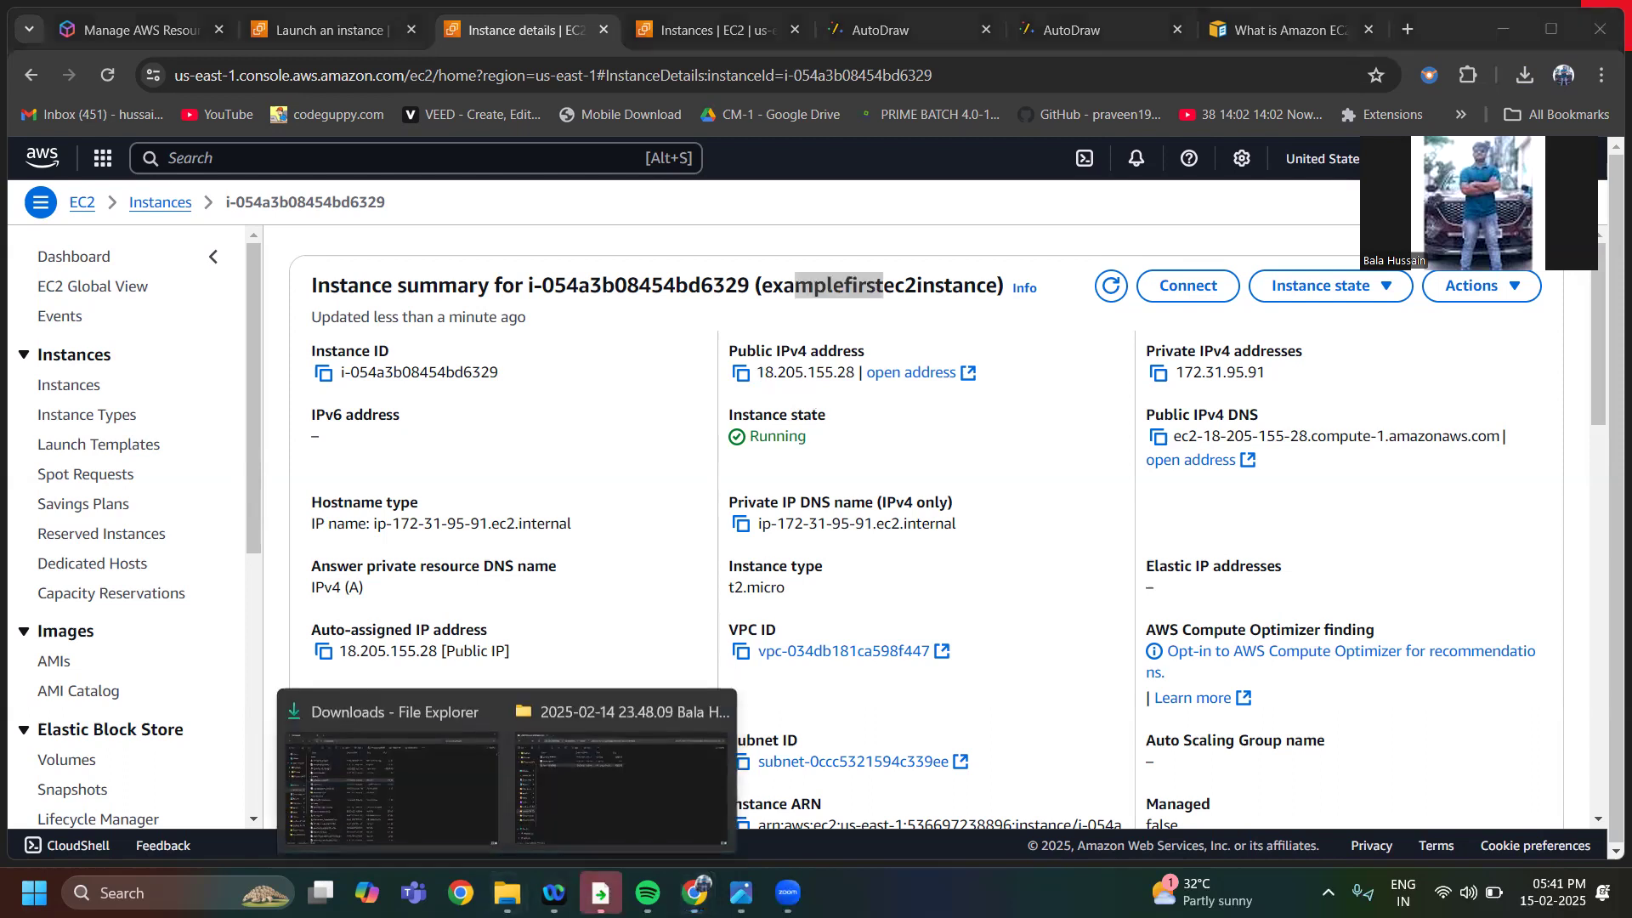
pyautogui.click(457, 787)
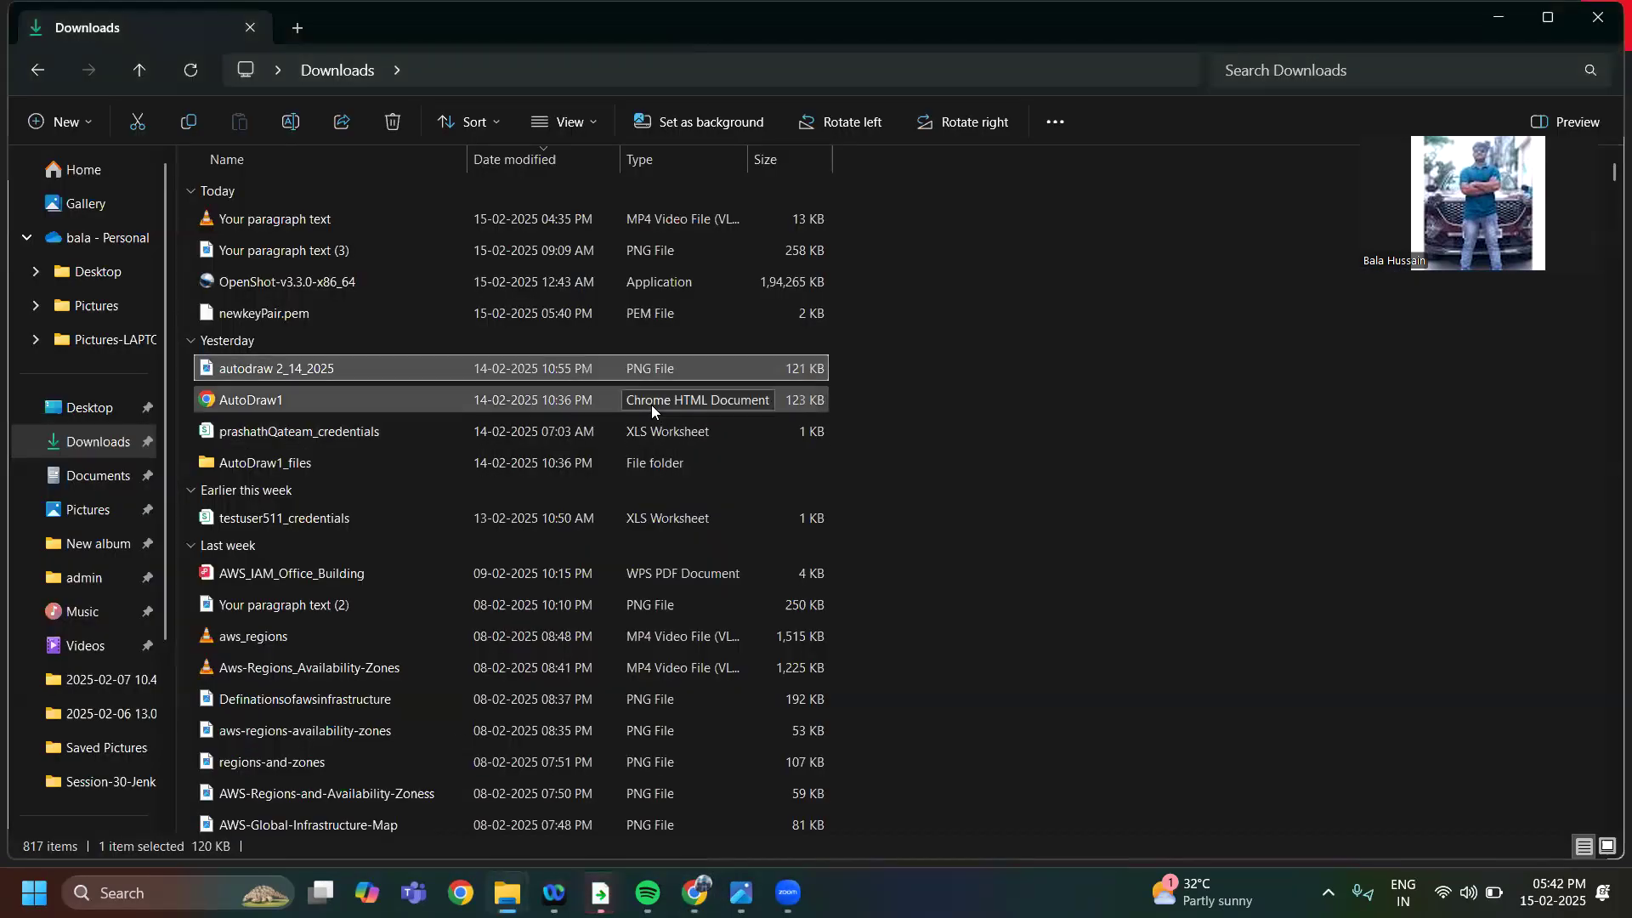
pyautogui.click(948, 252)
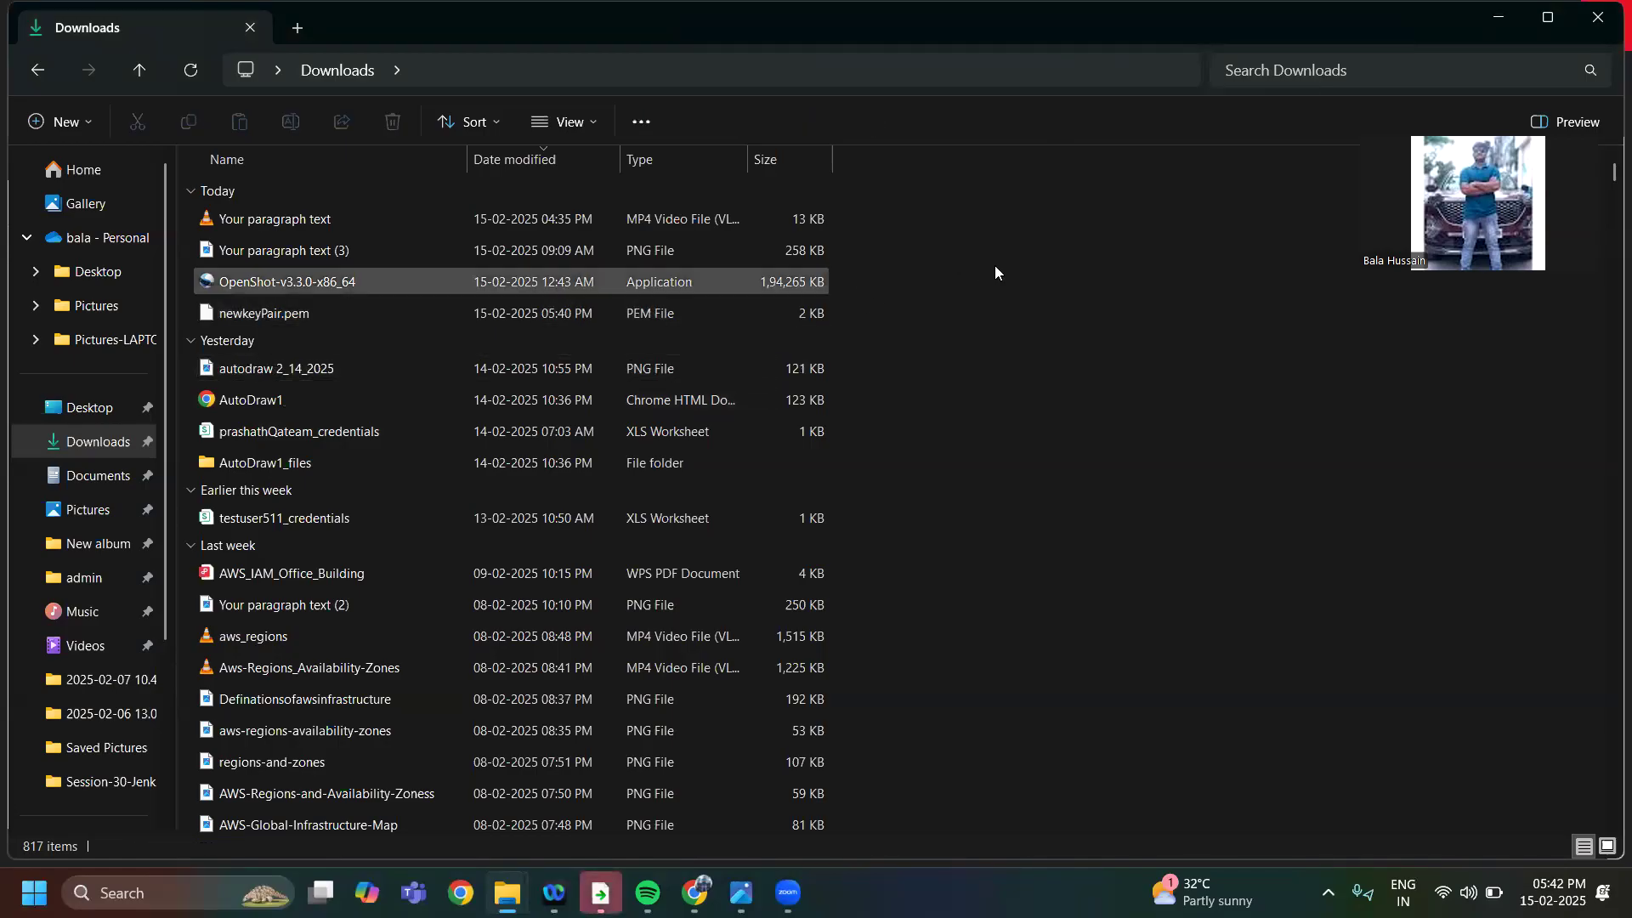
pyautogui.rightClick(955, 258)
pyautogui.moveTo(967, 272)
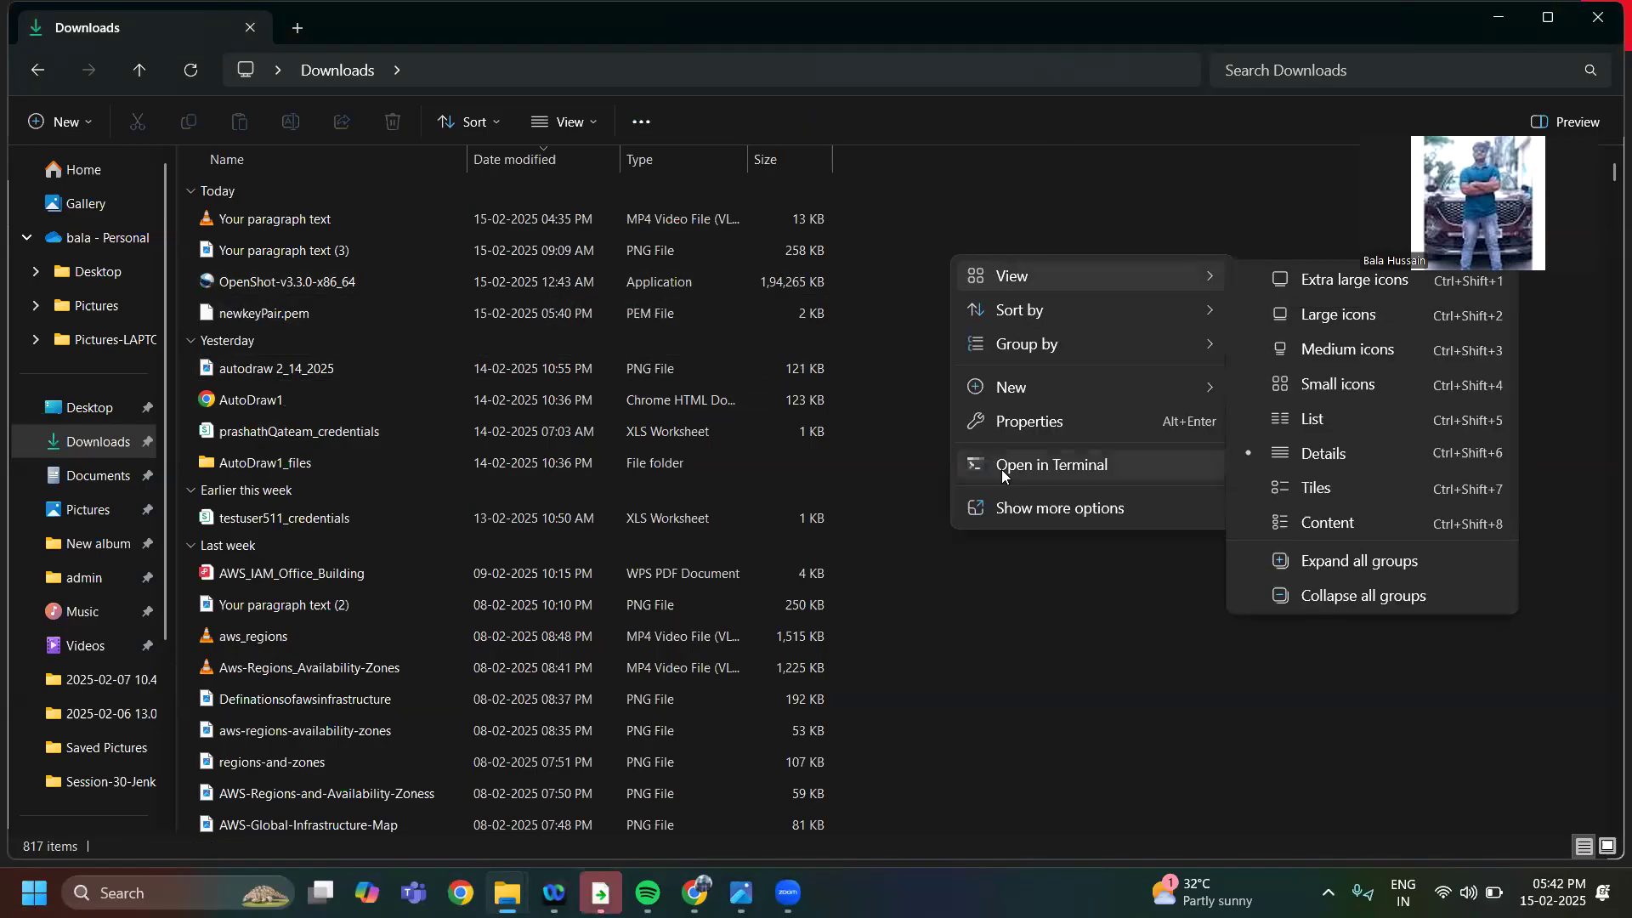
pyautogui.click(1013, 511)
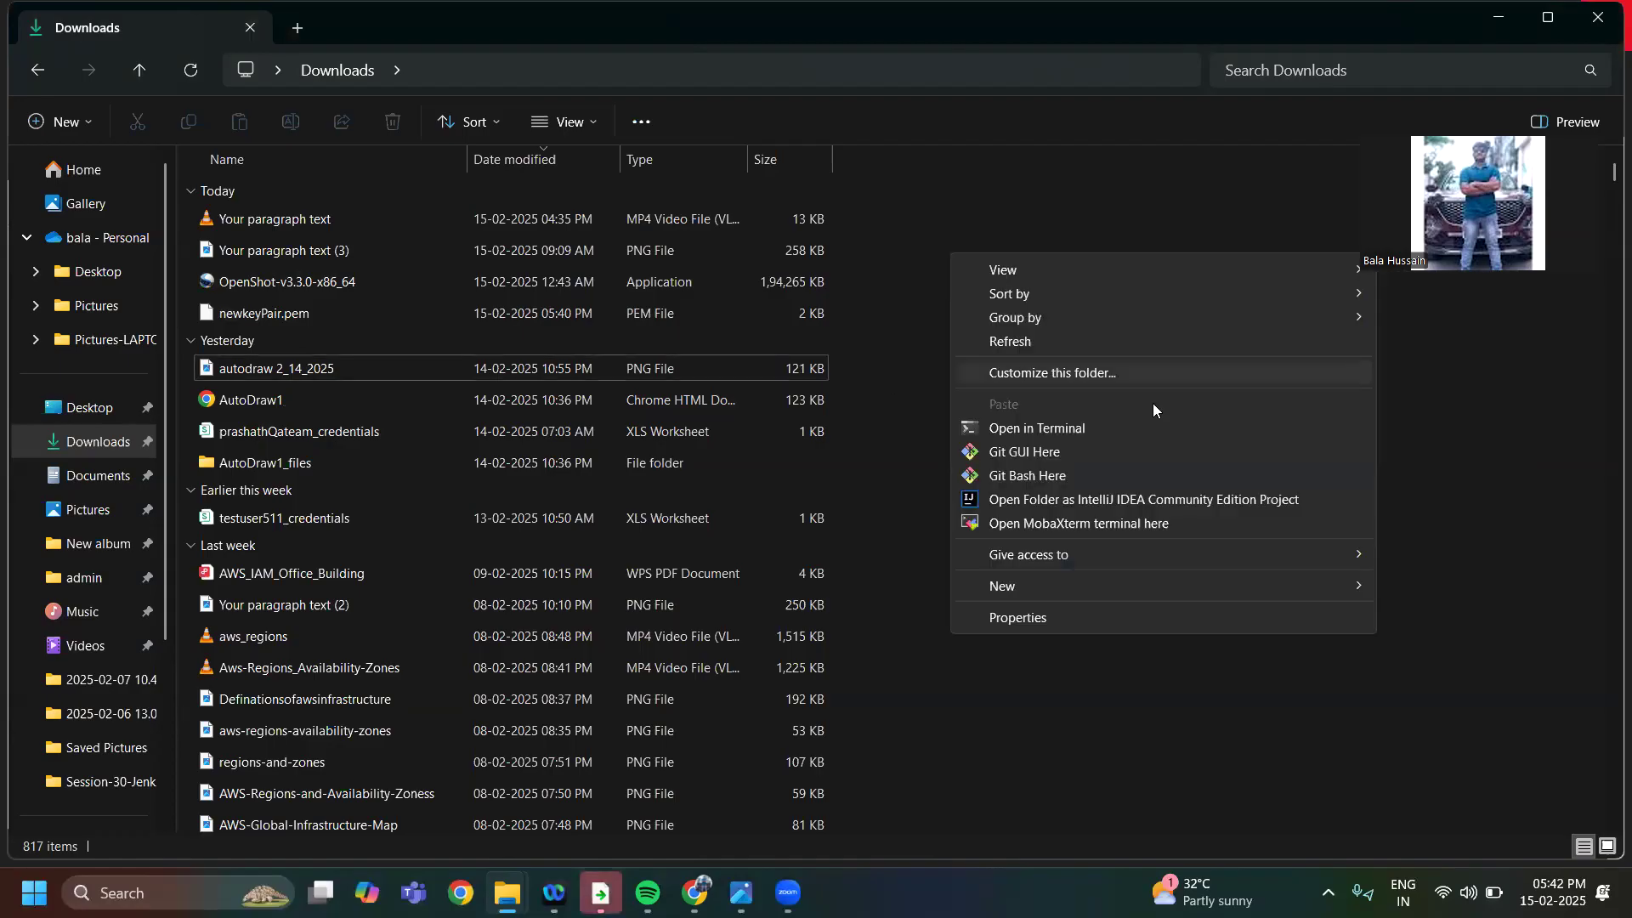
pyautogui.click(1038, 475)
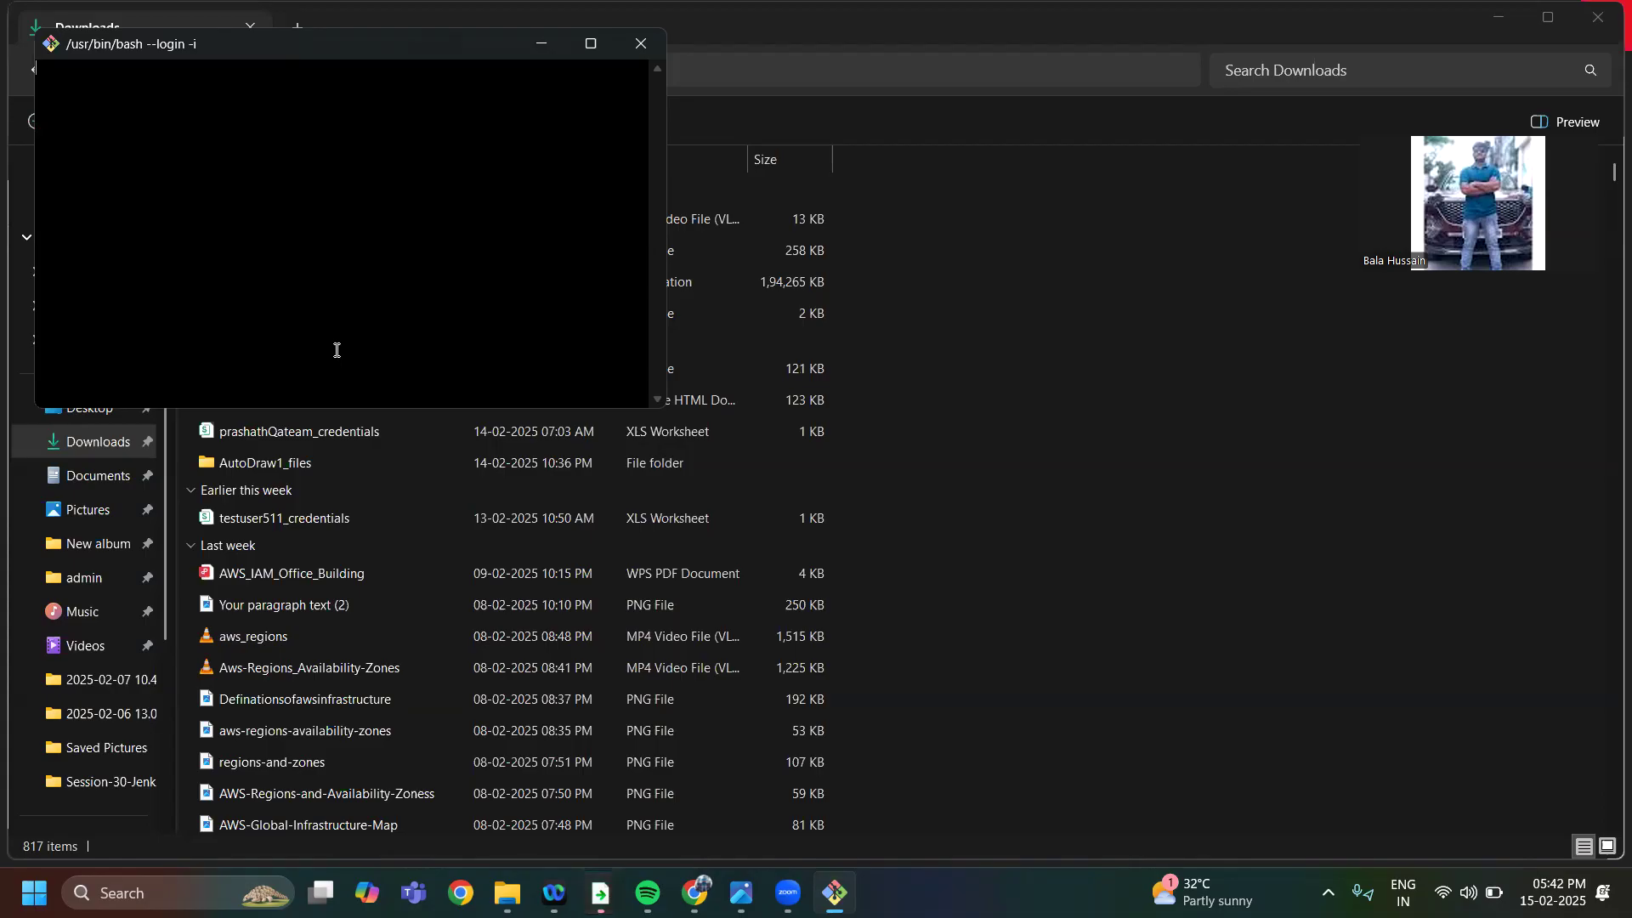
# Enlarge the Git Bash text by three levels and maximize the terminal window
pyautogui.hotkey('ctrl', '+')
pyautogui.hotkey('ctrl', '+')
pyautogui.hotkey('ctrl', '+')
pyautogui.hotkey('ctrl', '+')
pyautogui.hotkey('ctrl', '+')
pyautogui.hotkey('ctrl', '+')
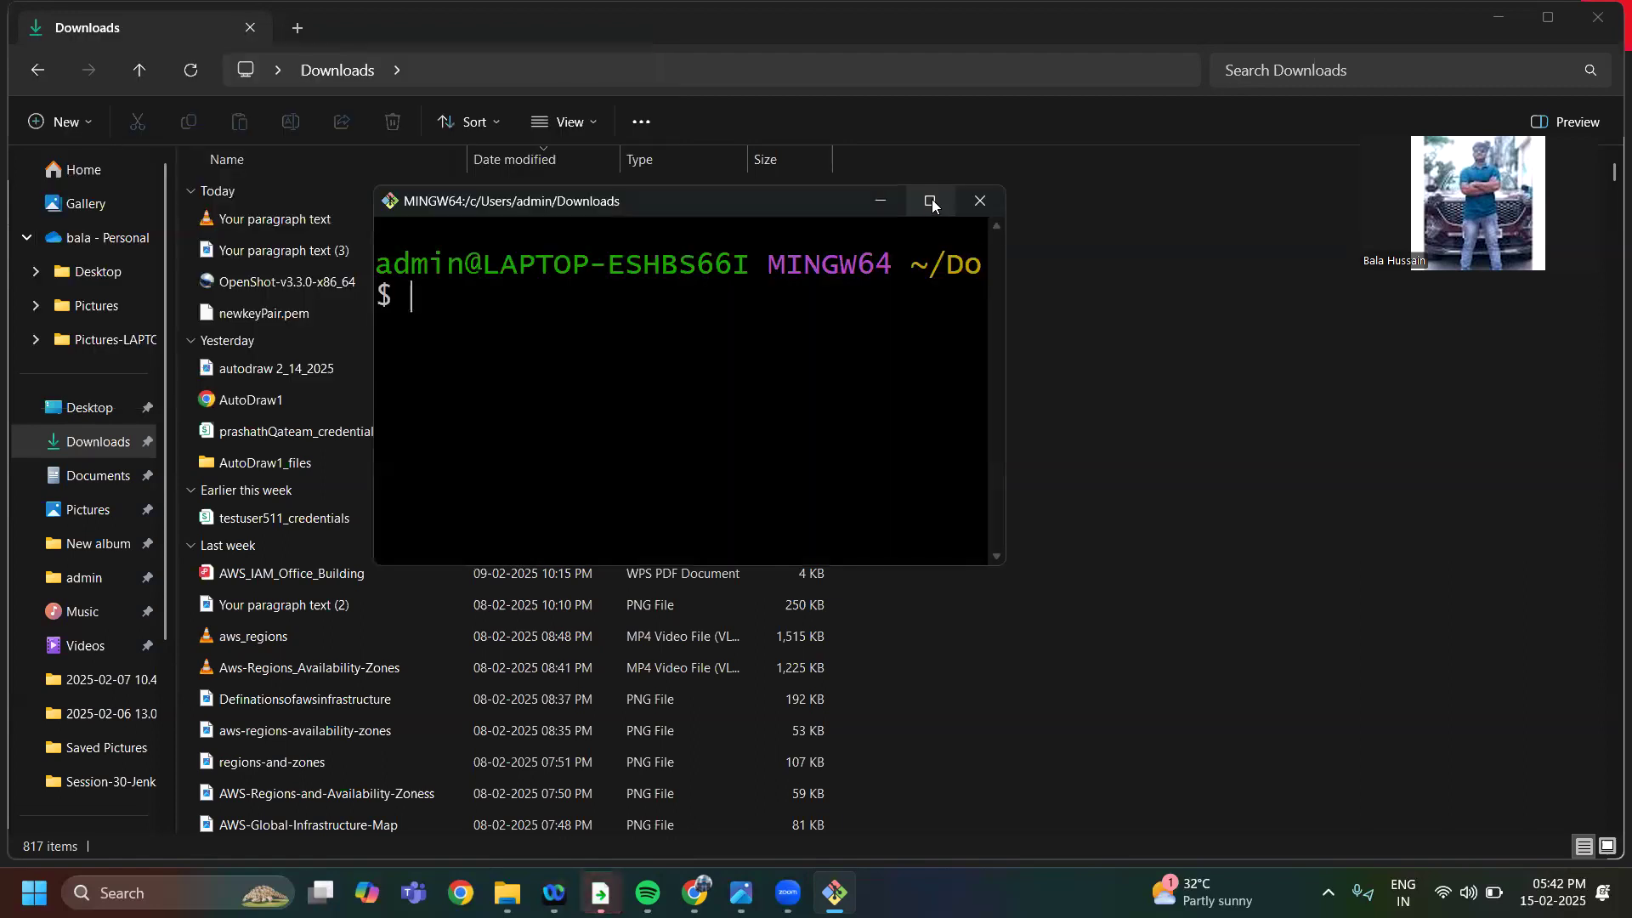
pyautogui.click(931, 199)
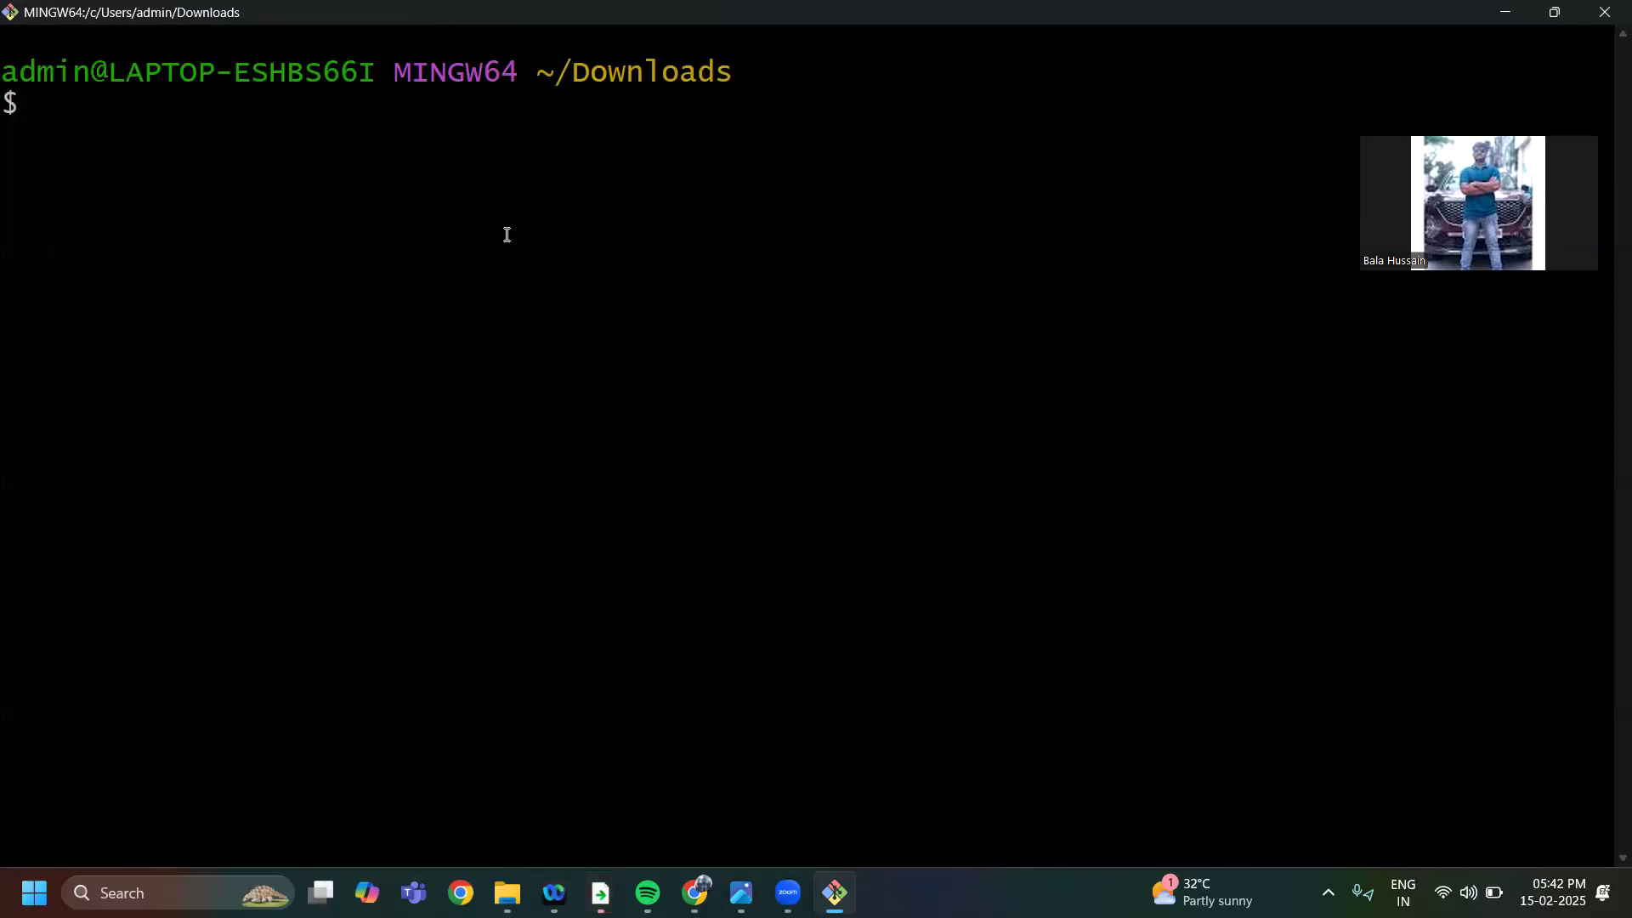
# Enter the start of the SSH command, ssh -i newkeyPair.pem ubuntu@, without running it
pyautogui.write('ssh')
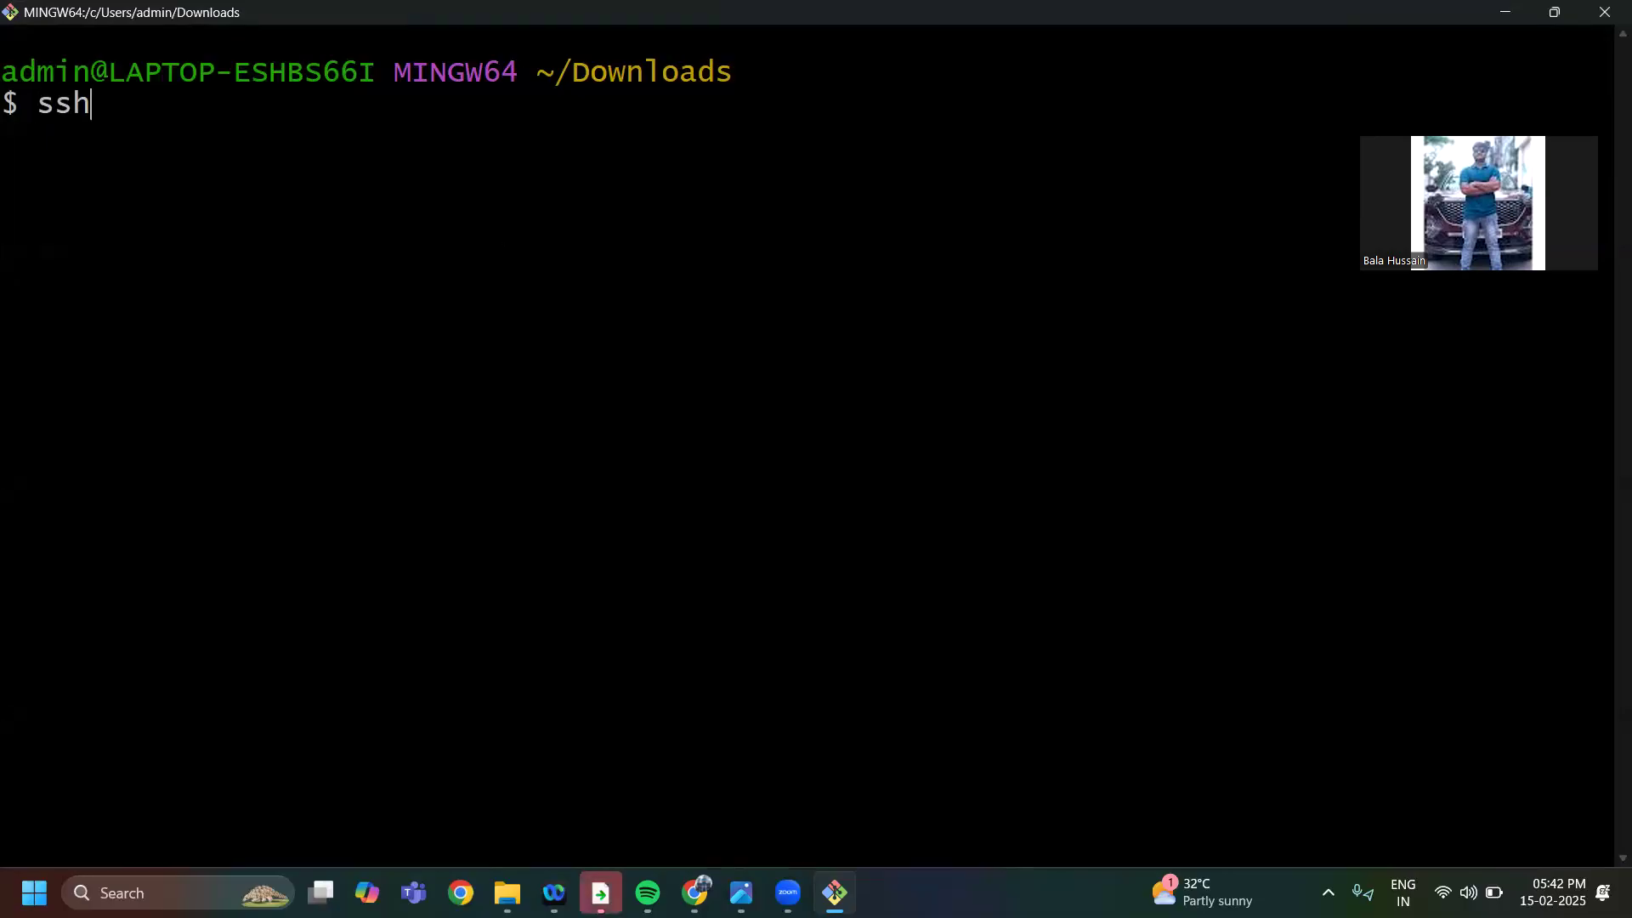
pyautogui.write(' -i newkey')
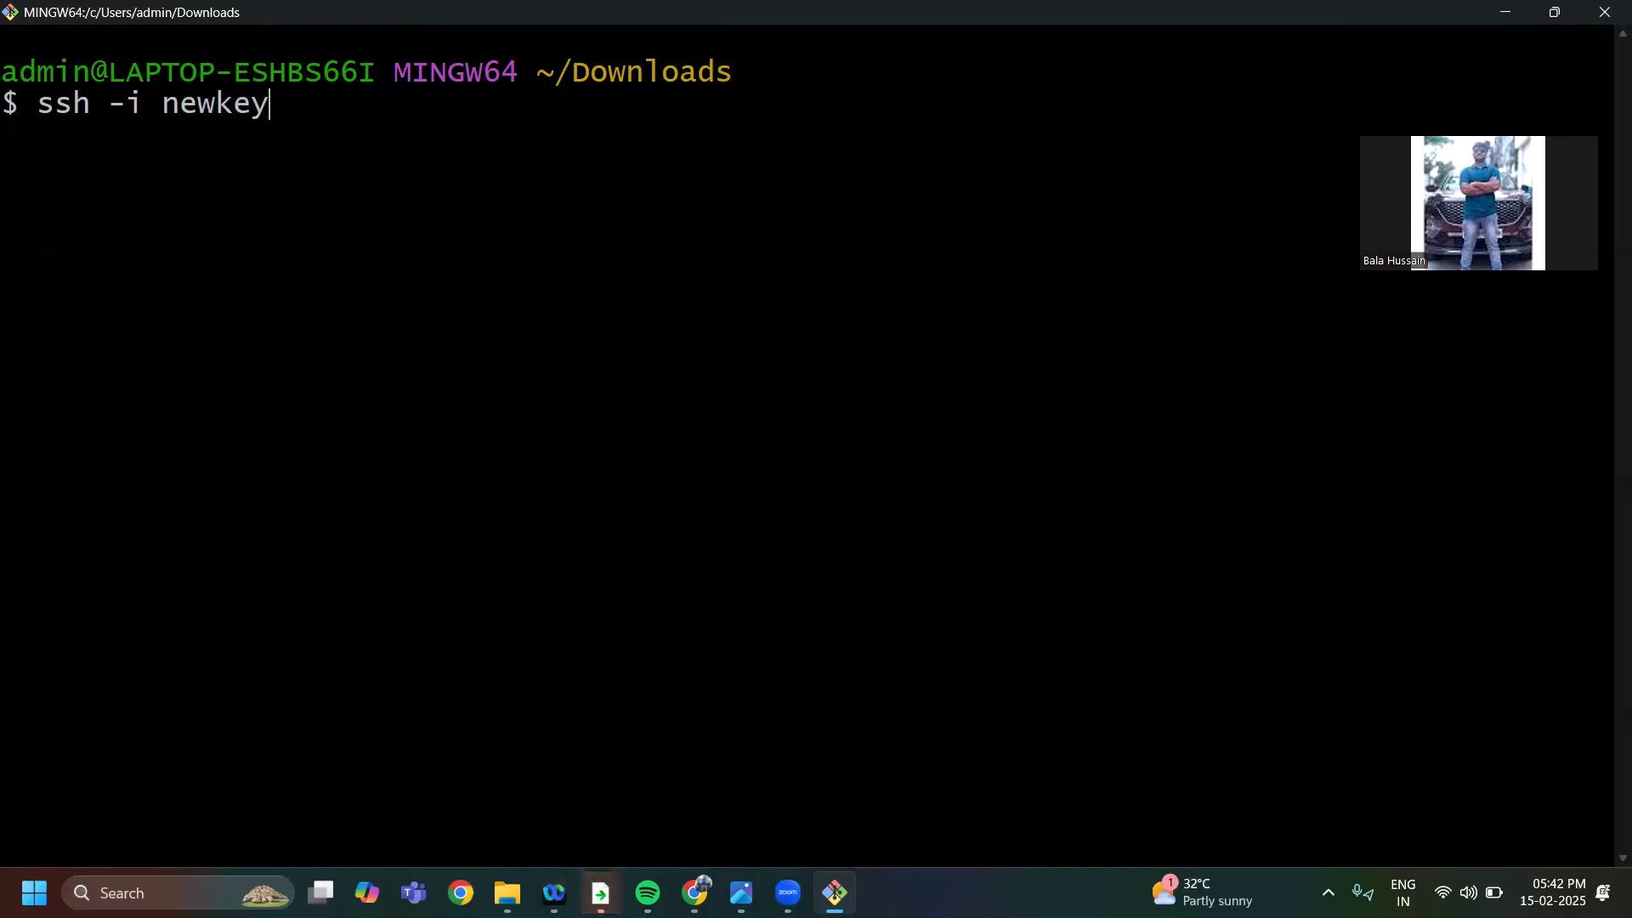
pyautogui.write('Pair')
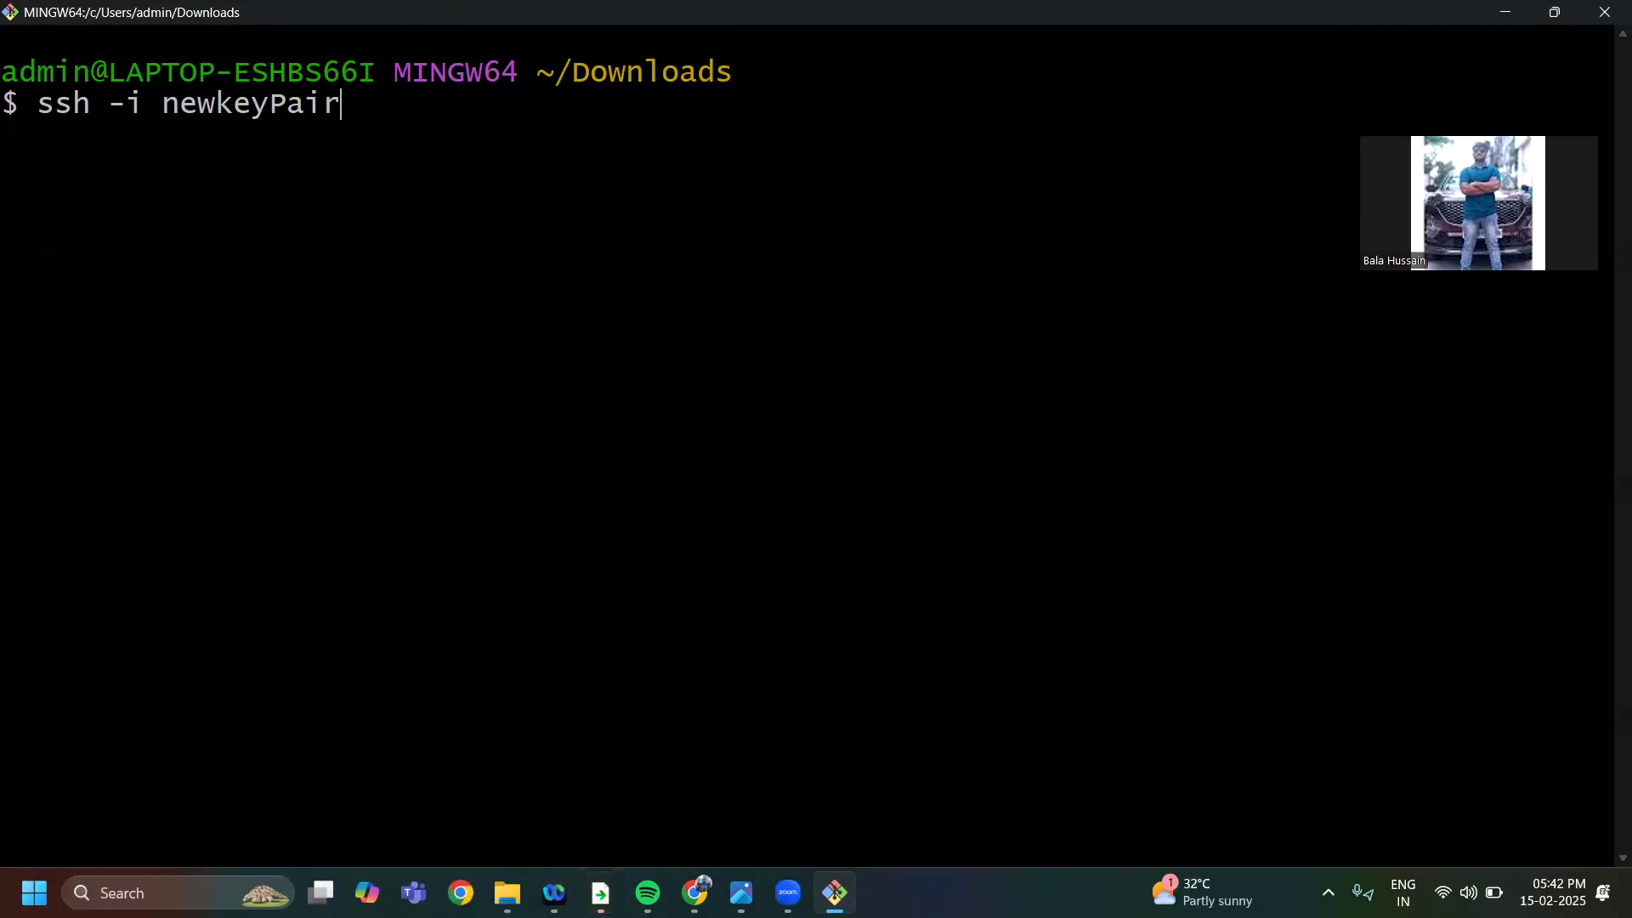
pyautogui.write('.pem ')
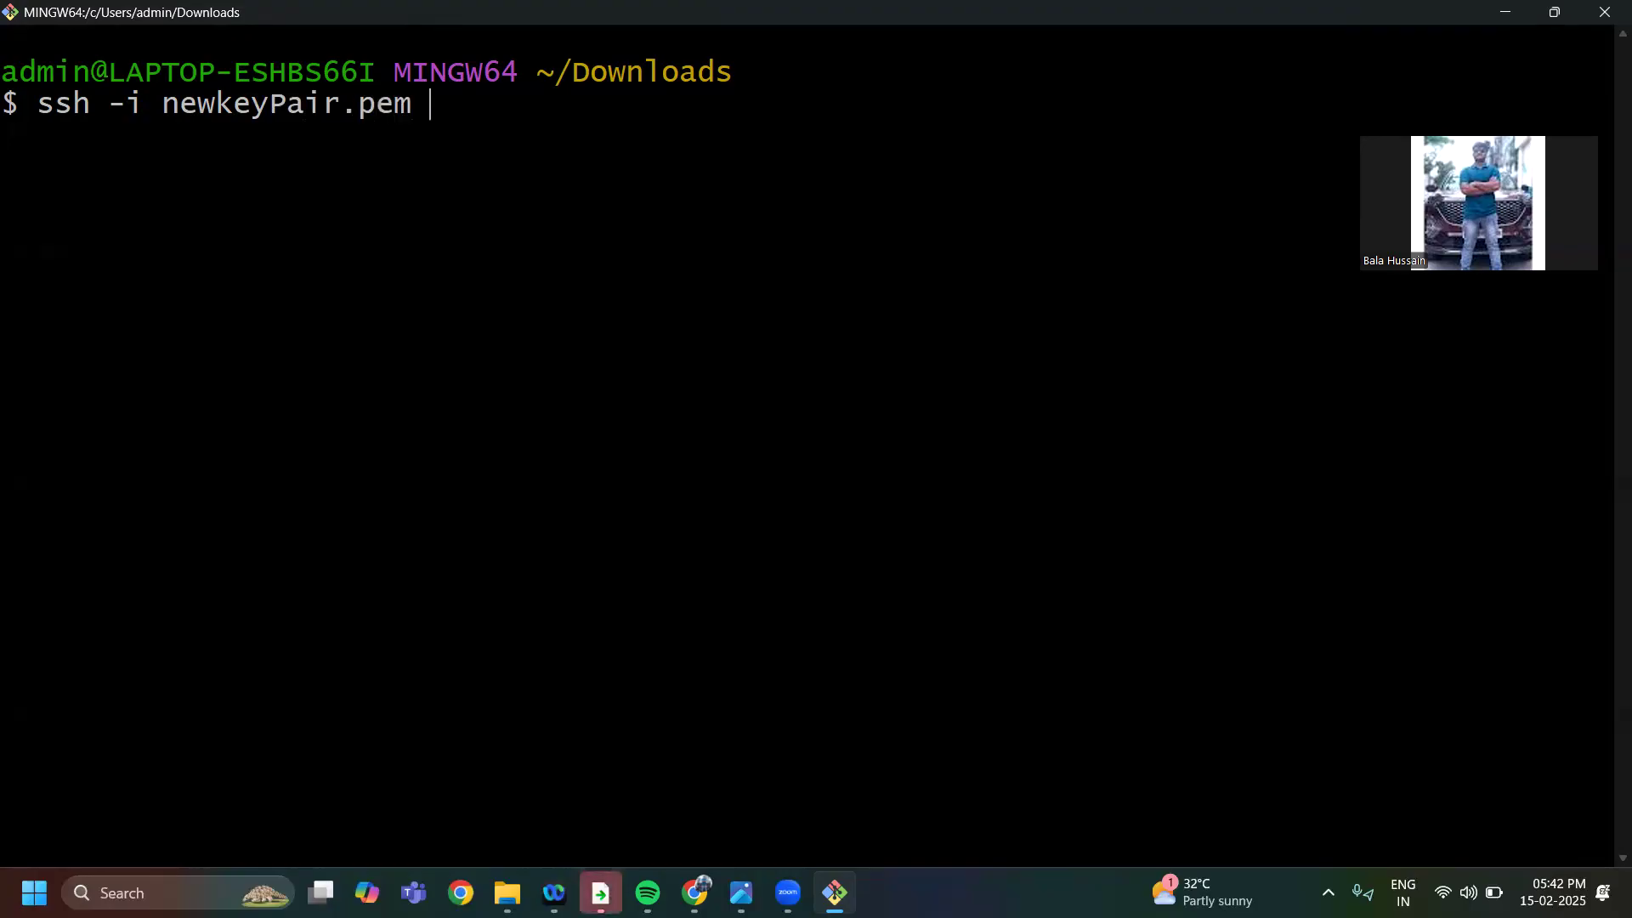
pyautogui.write('ubuntu')
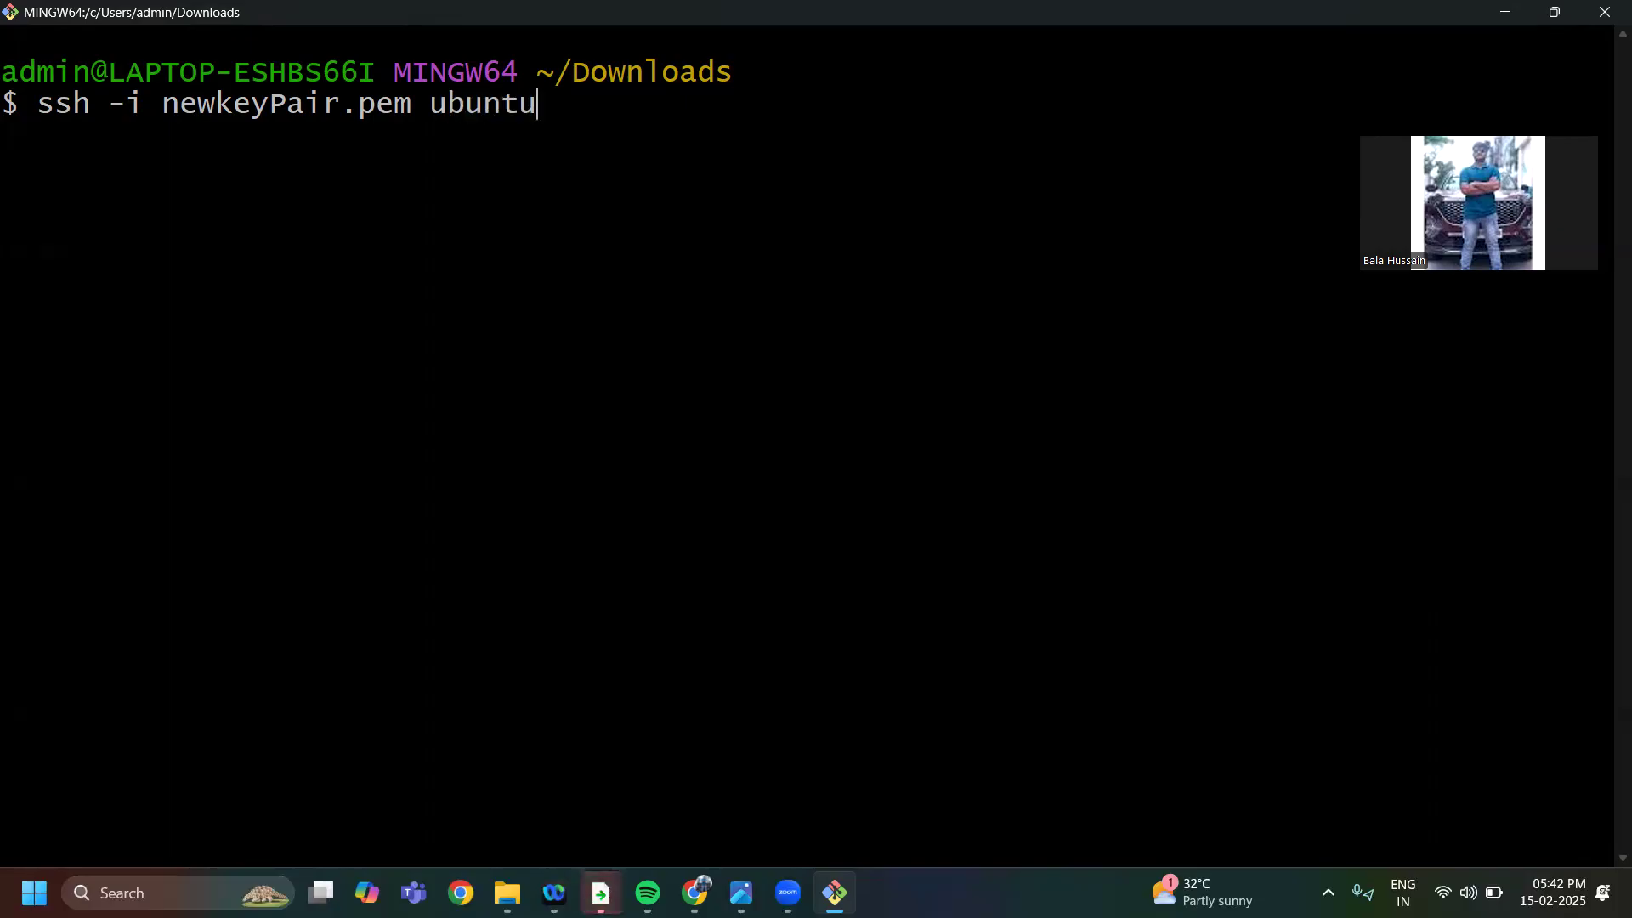
pyautogui.write('@')
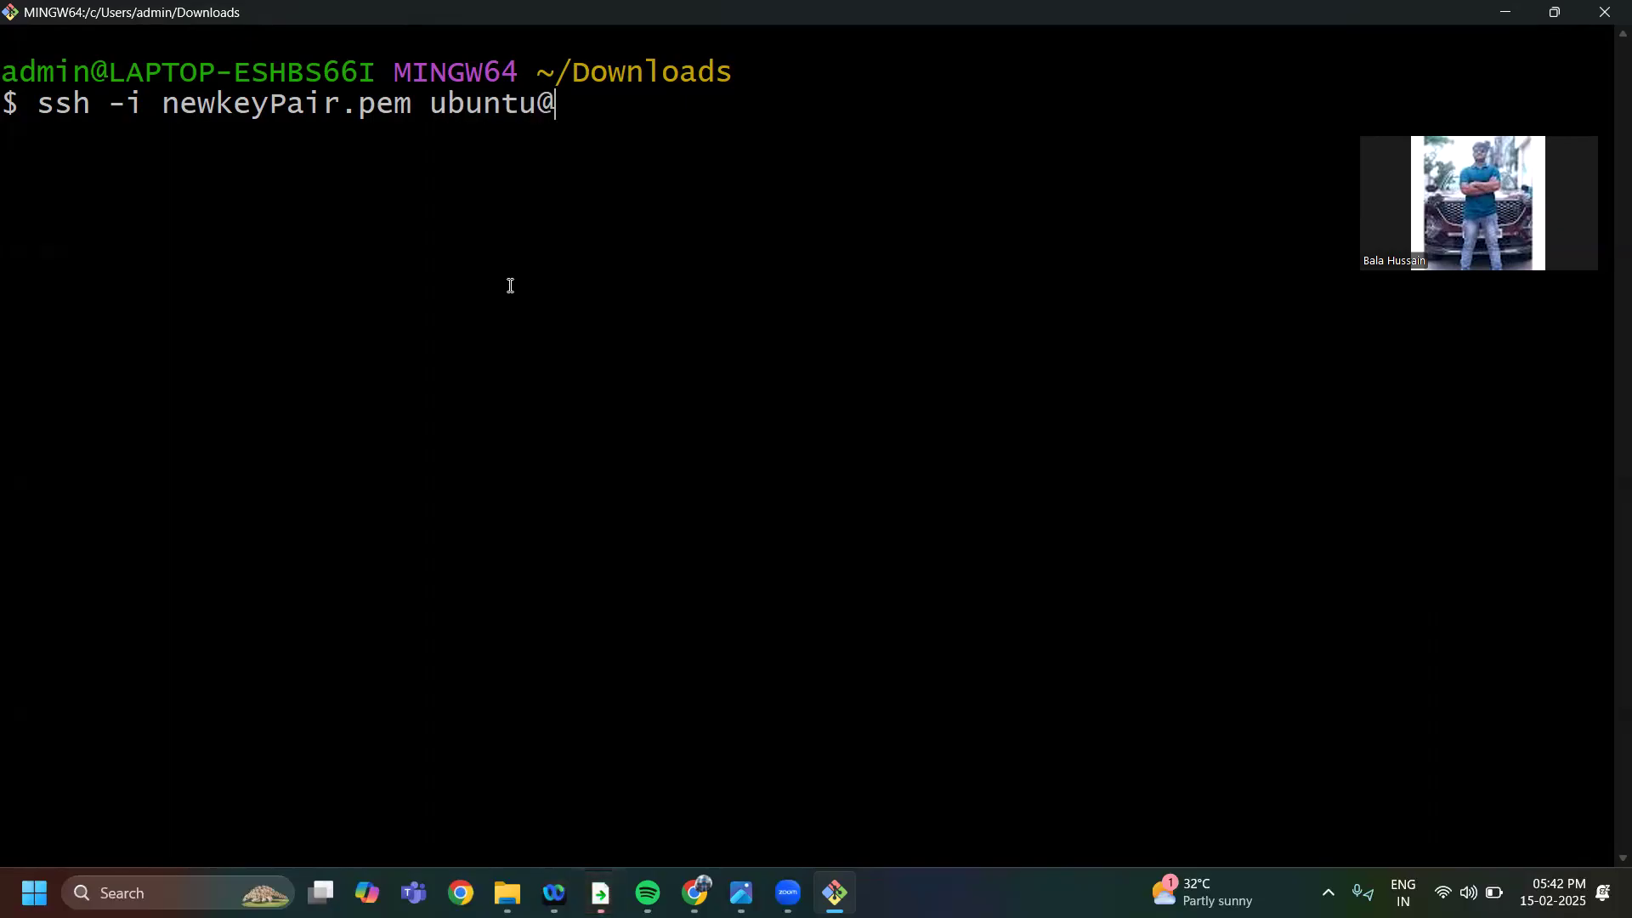
# Switch to the instance details in Chrome, copy the public IPv4 address and check the key pair assigned at launch
pyautogui.moveTo(695, 893)
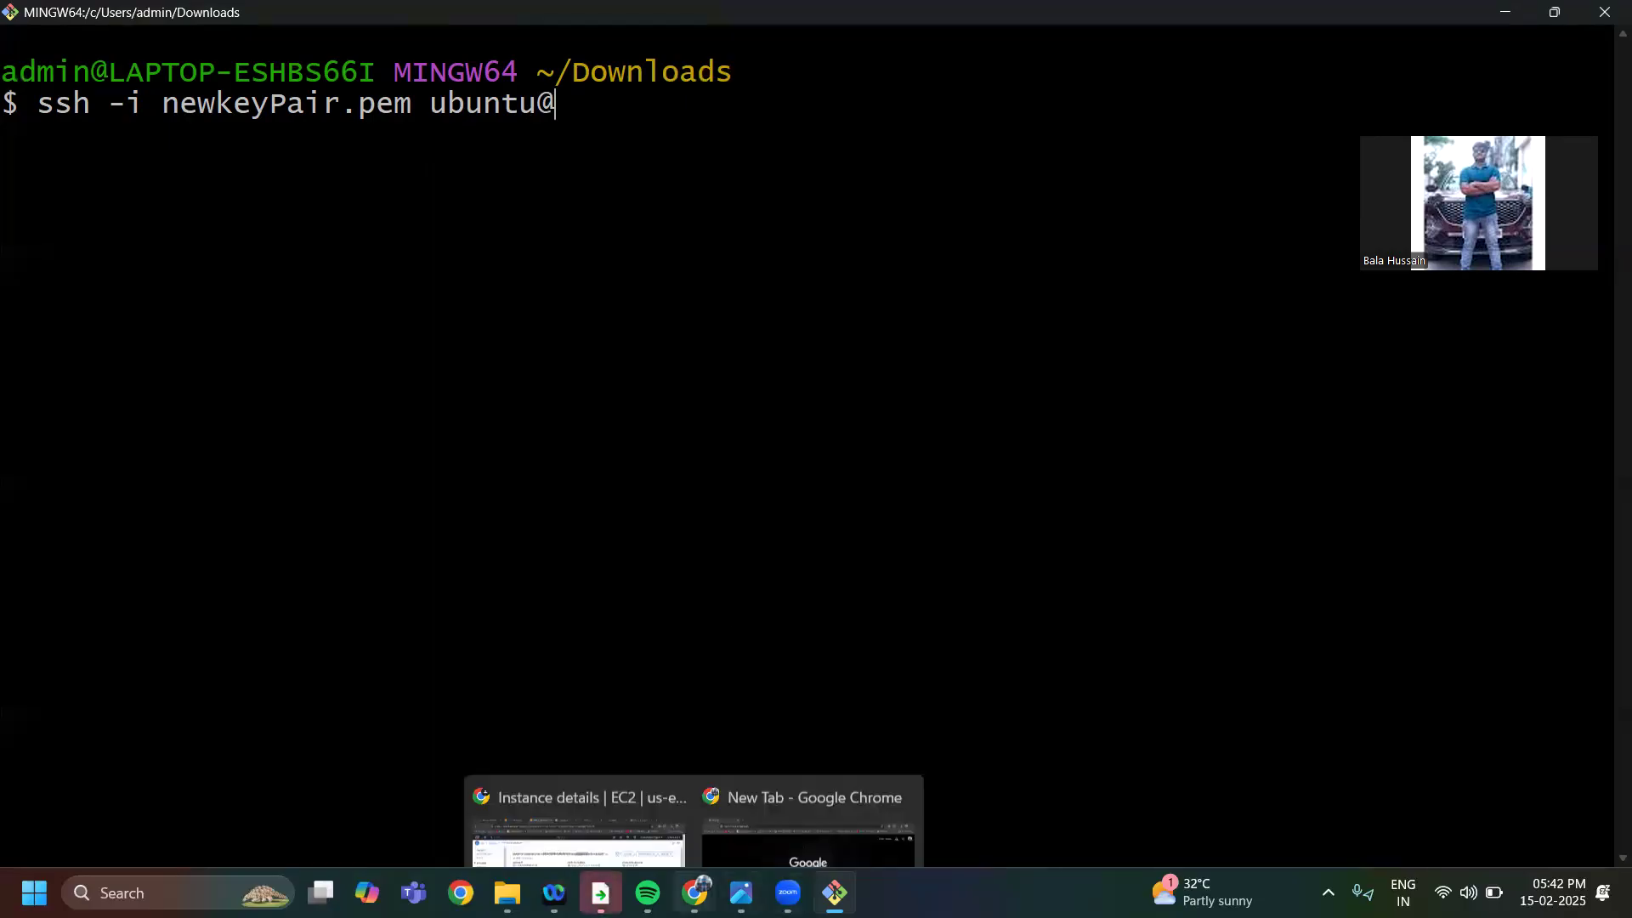
pyautogui.click(612, 782)
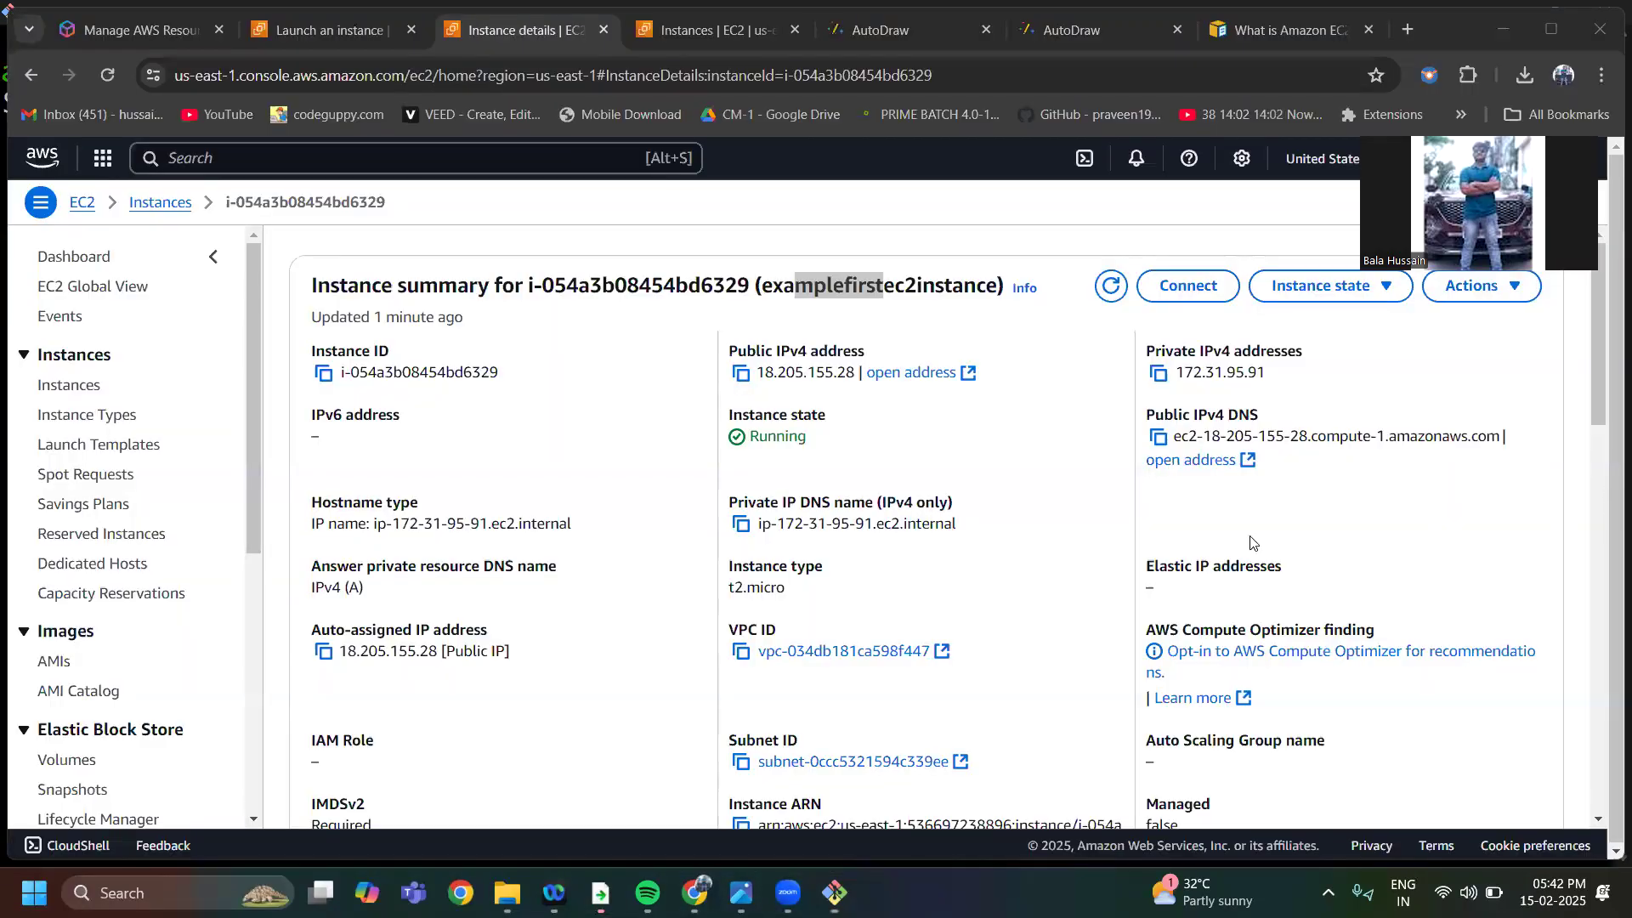
pyautogui.click(741, 374)
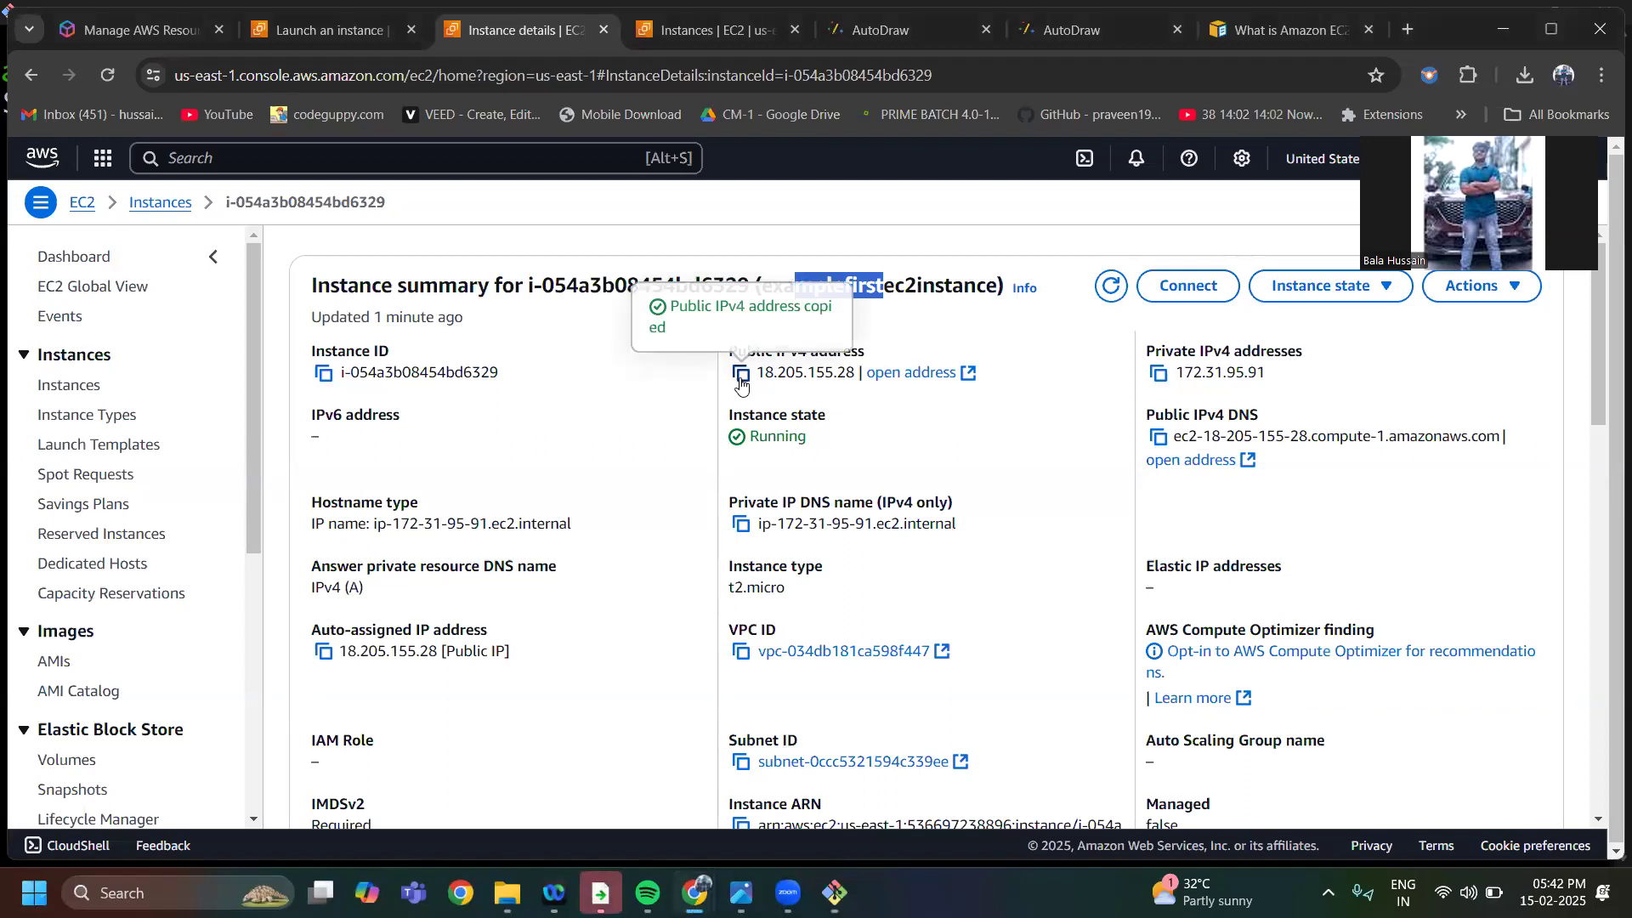
pyautogui.scroll(-5, 858, 730)
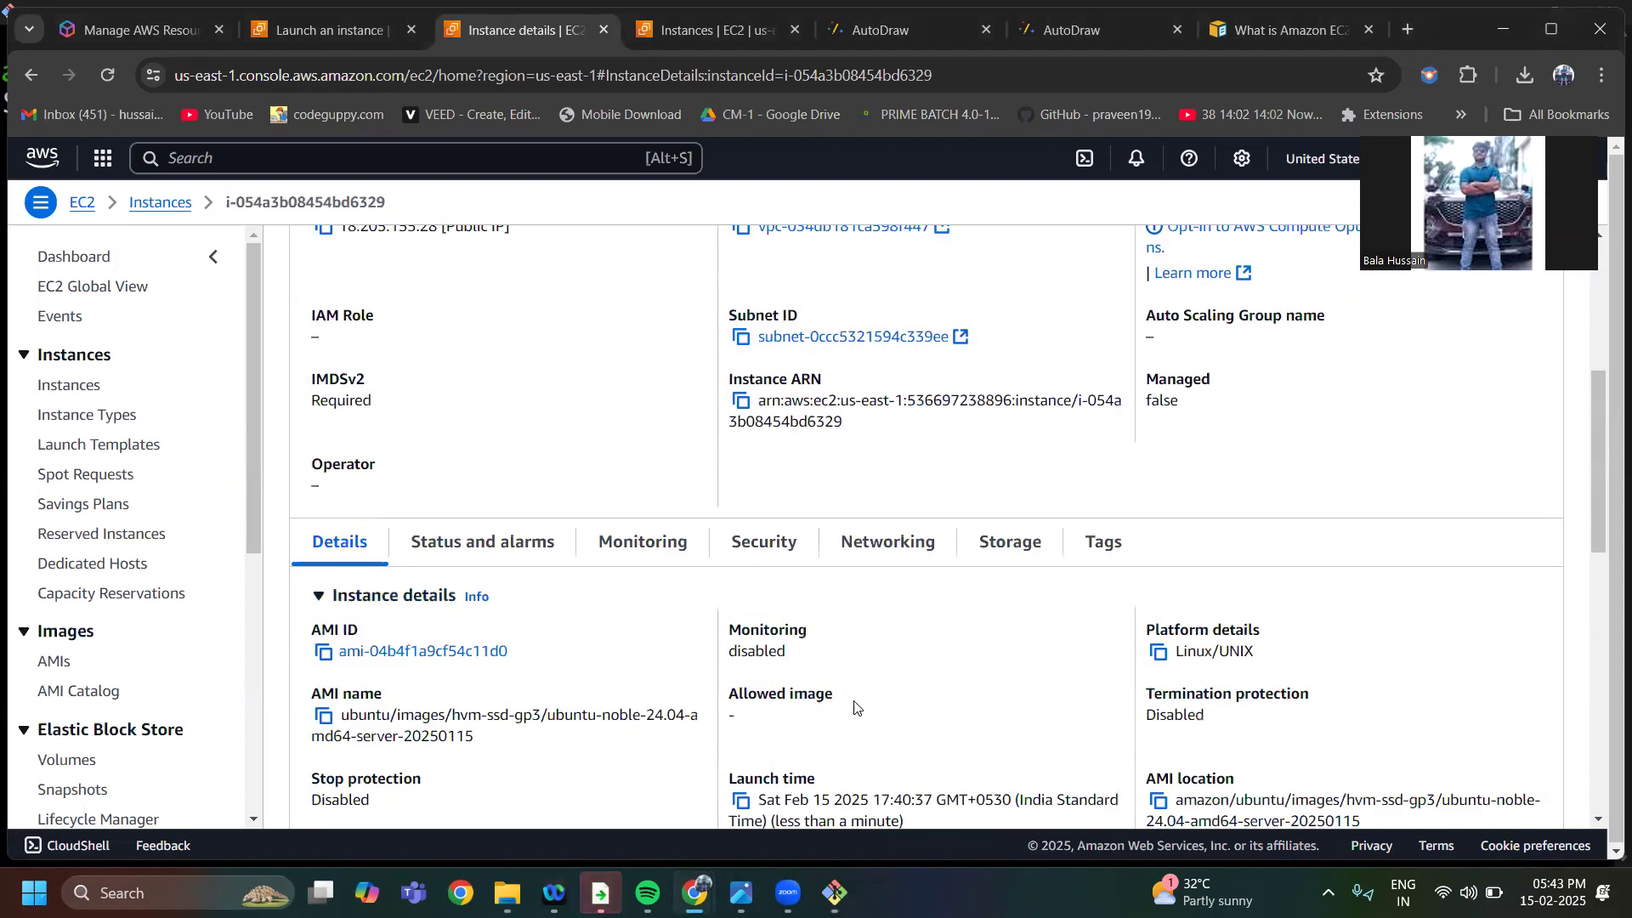
pyautogui.scroll(2, 854, 714)
pyautogui.scroll(-2, 854, 710)
pyautogui.scroll(-5, 854, 708)
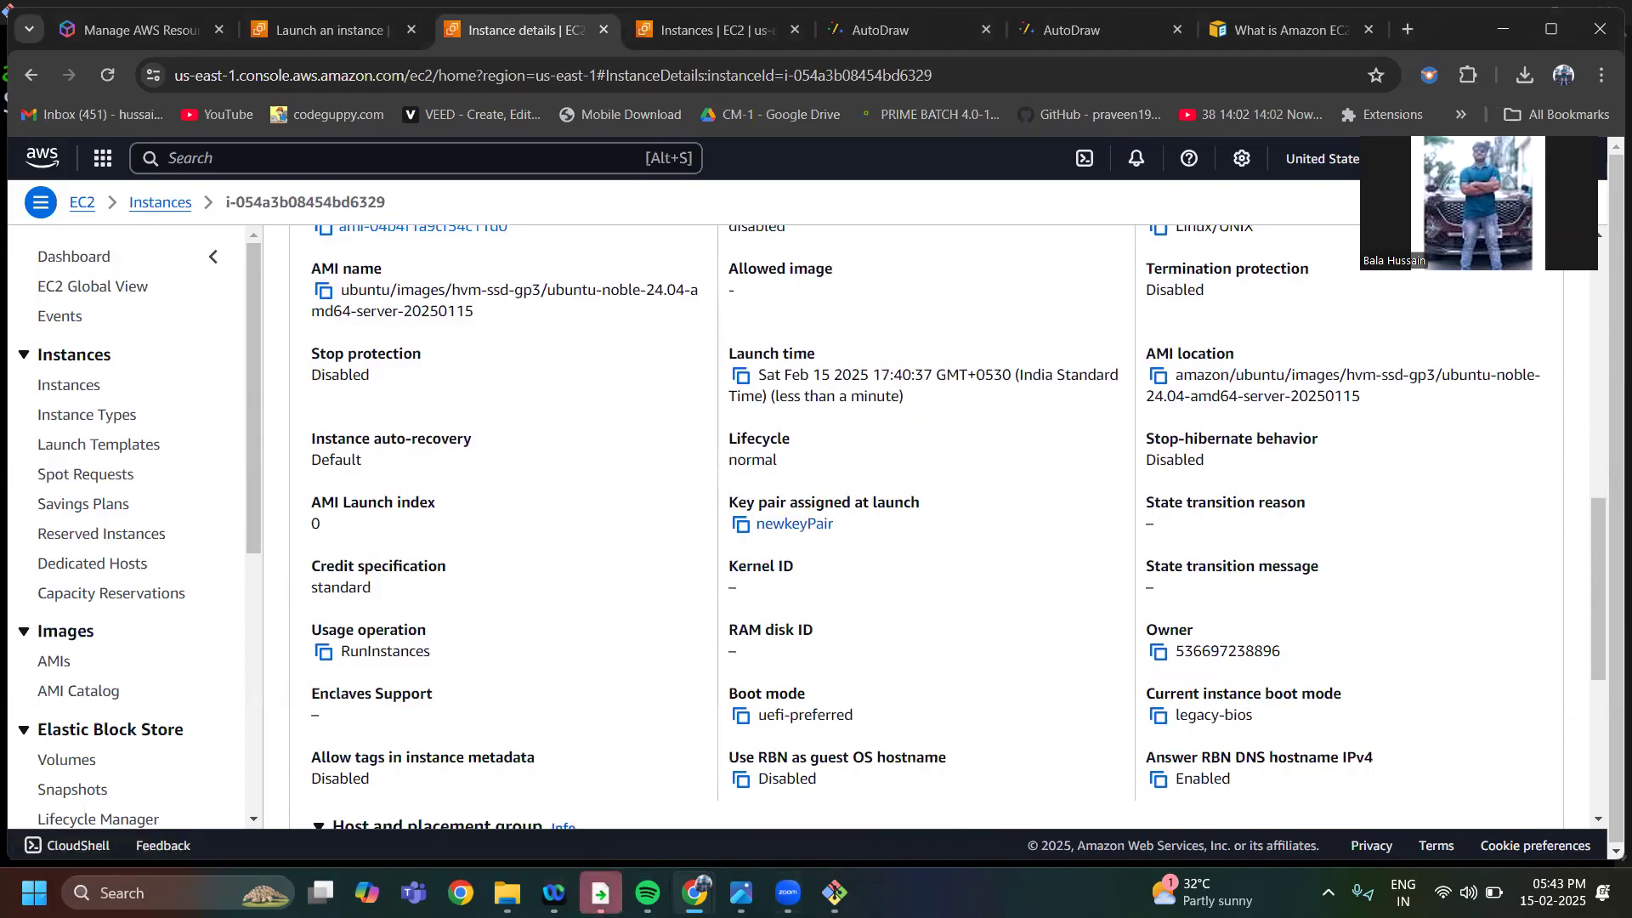
# Switch to the Downloads folder in File Explorer and open the name of newkeyPair.pem for editing to copy its base name
pyautogui.moveTo(508, 892)
pyautogui.click(443, 767)
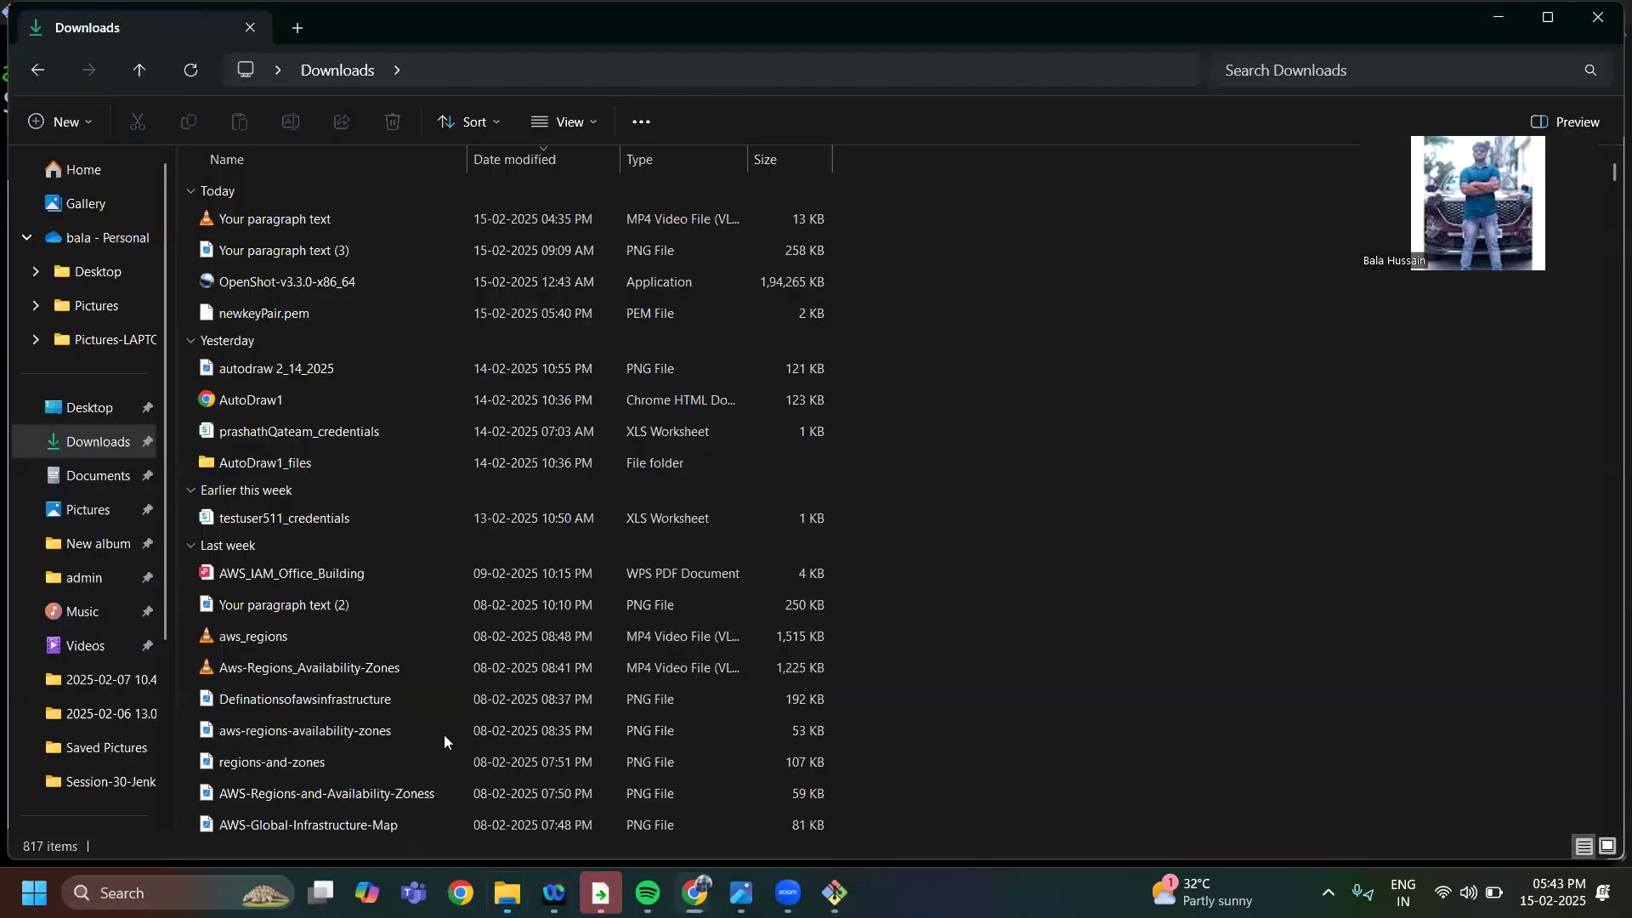
pyautogui.click(294, 315)
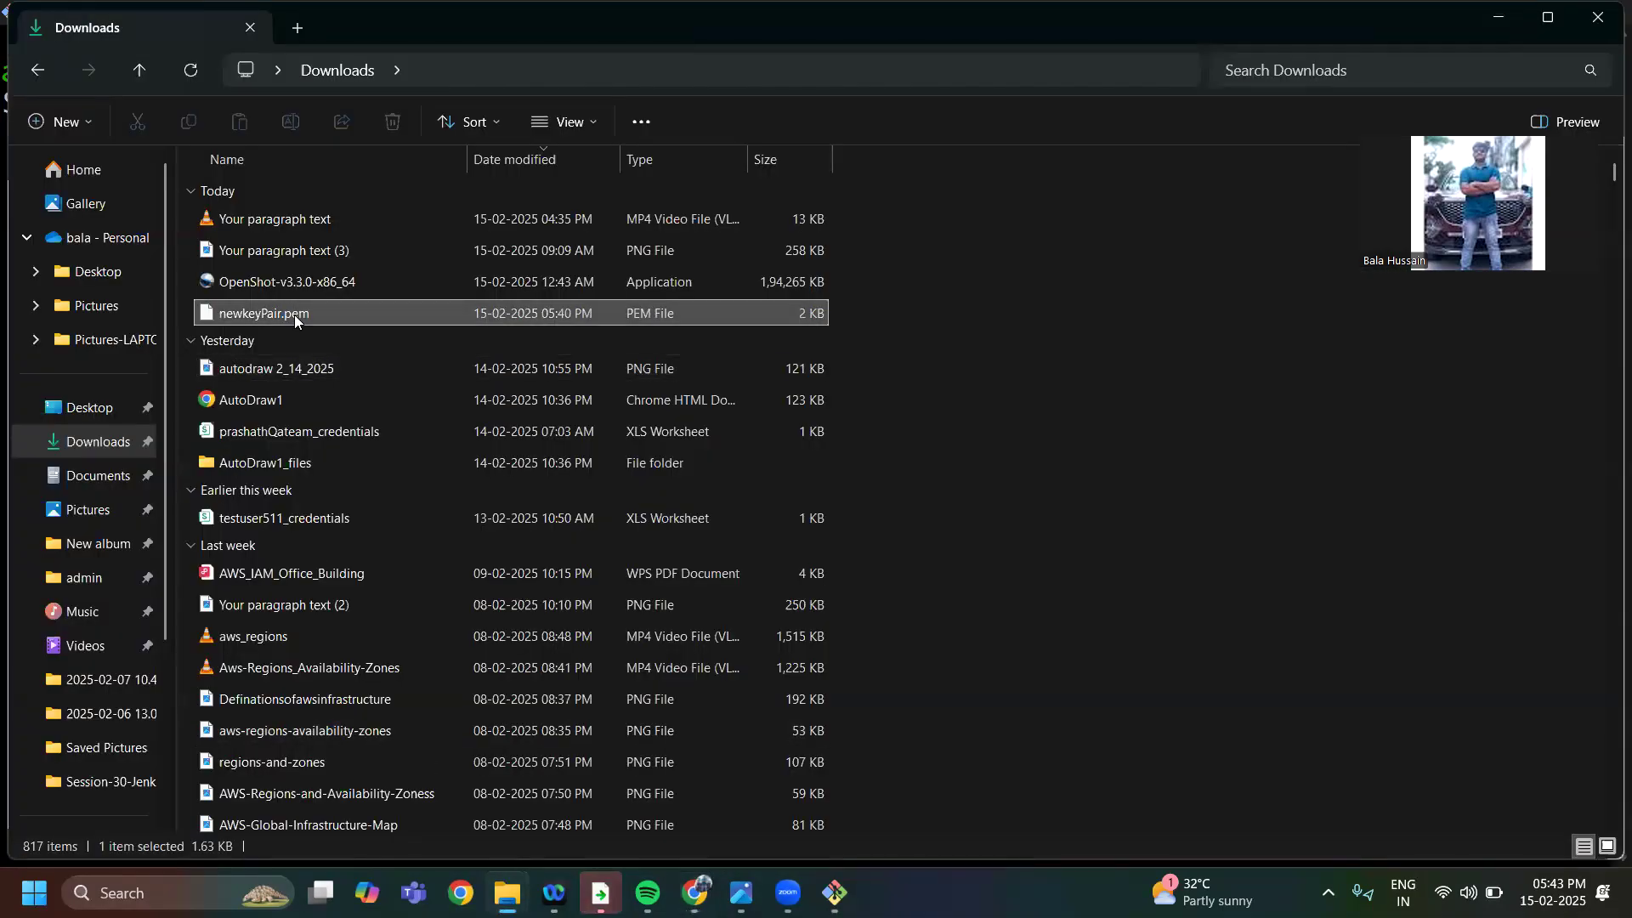
pyautogui.rightClick(287, 312)
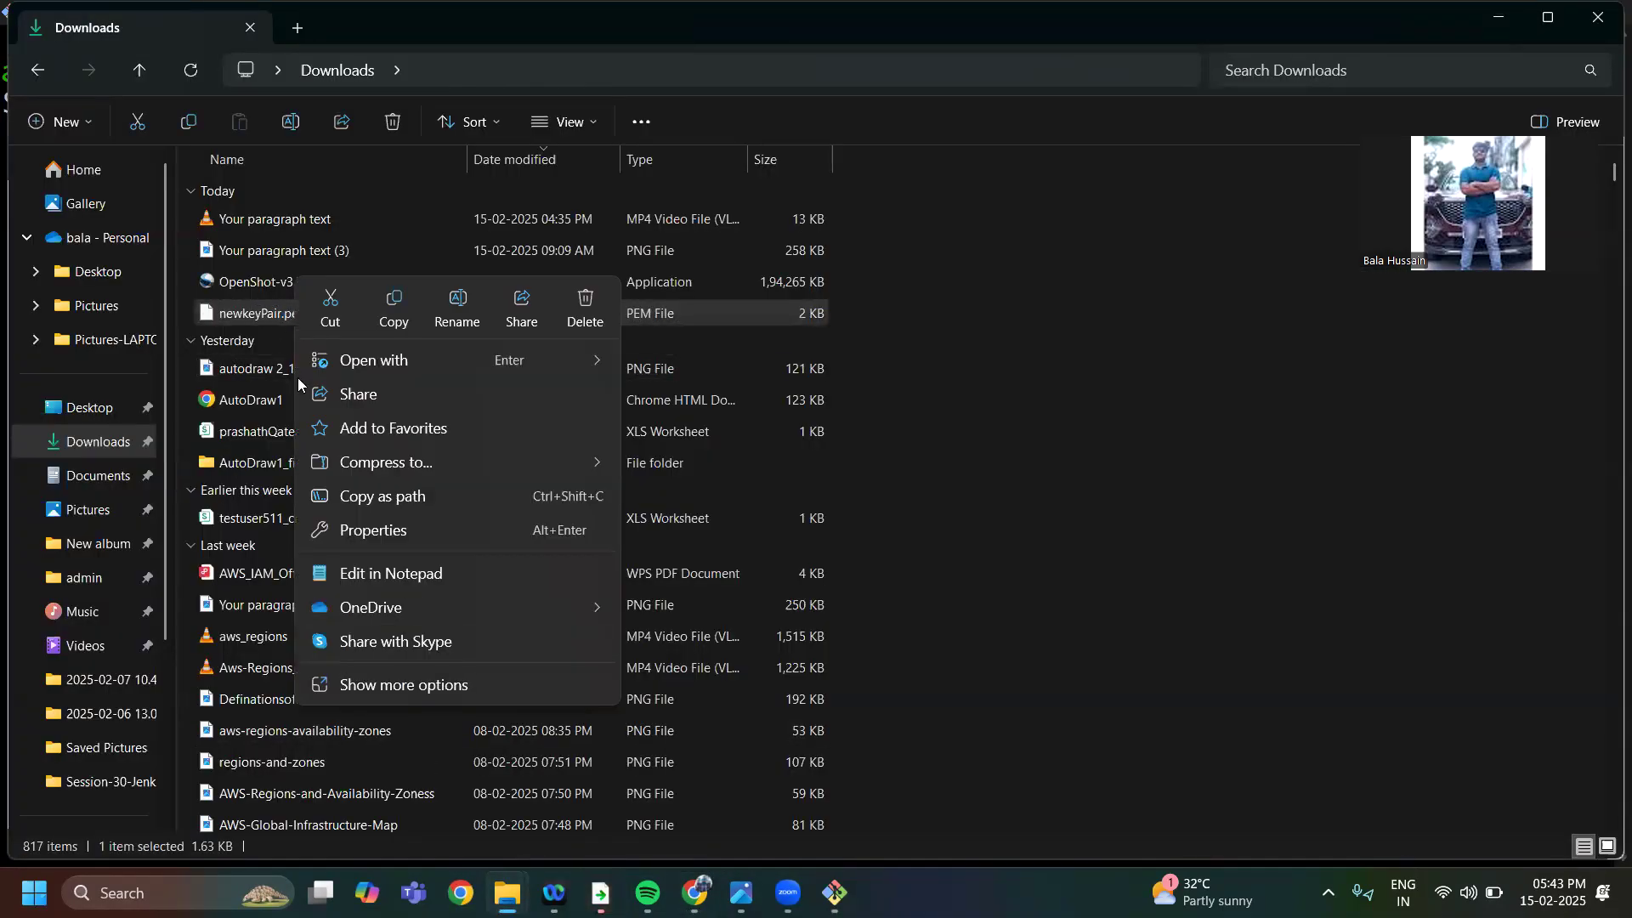
pyautogui.click(381, 685)
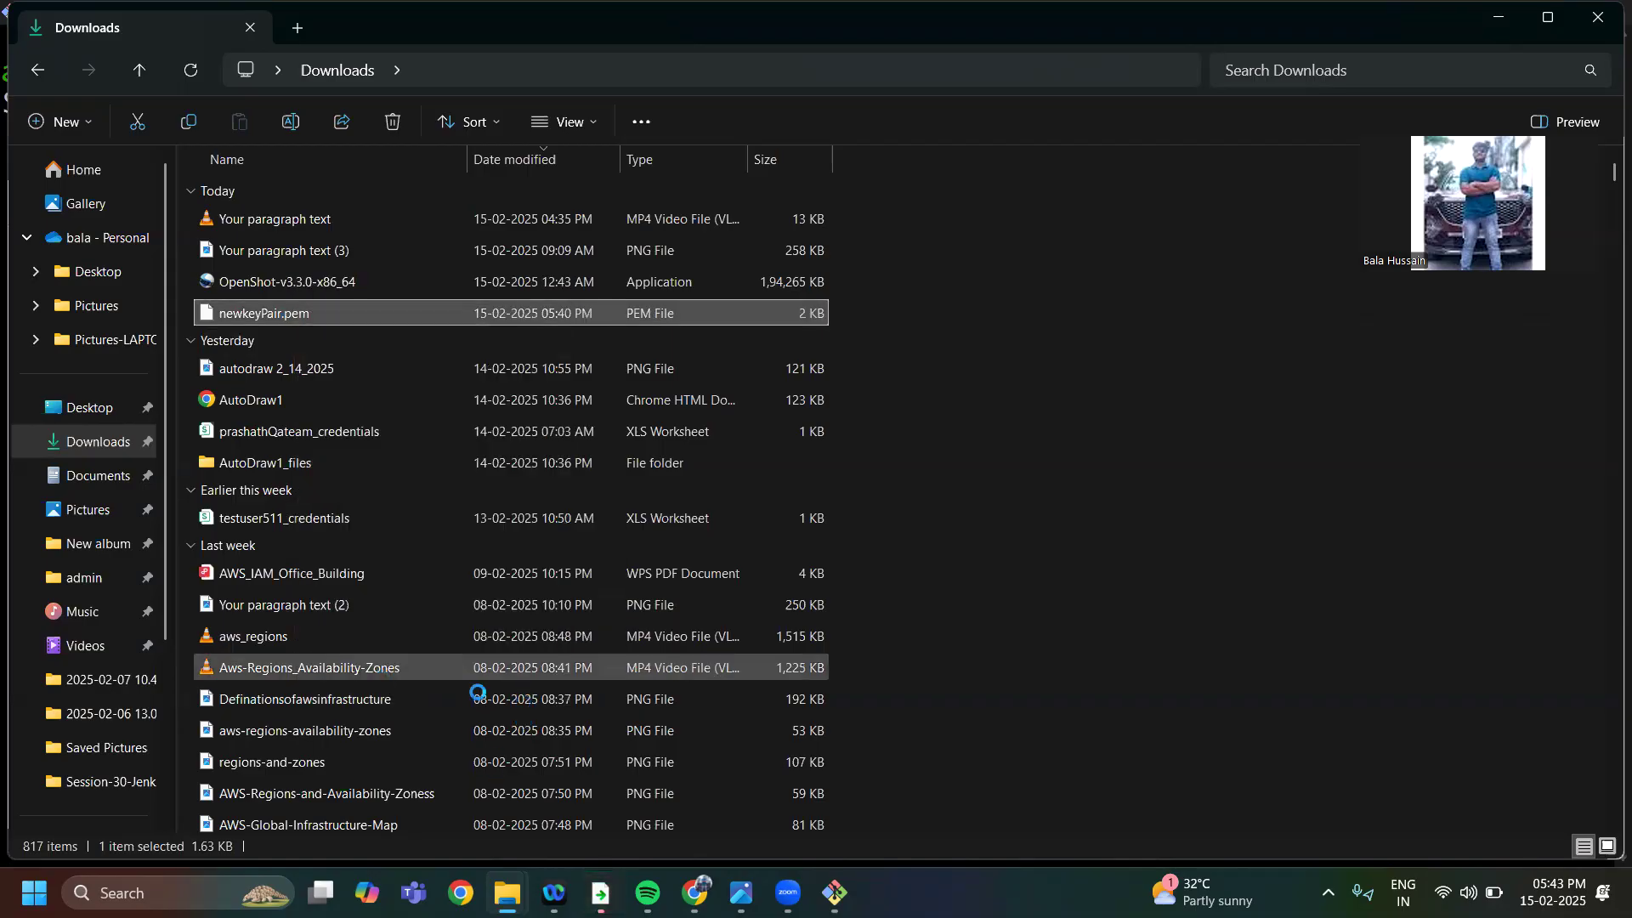
pyautogui.click(367, 819)
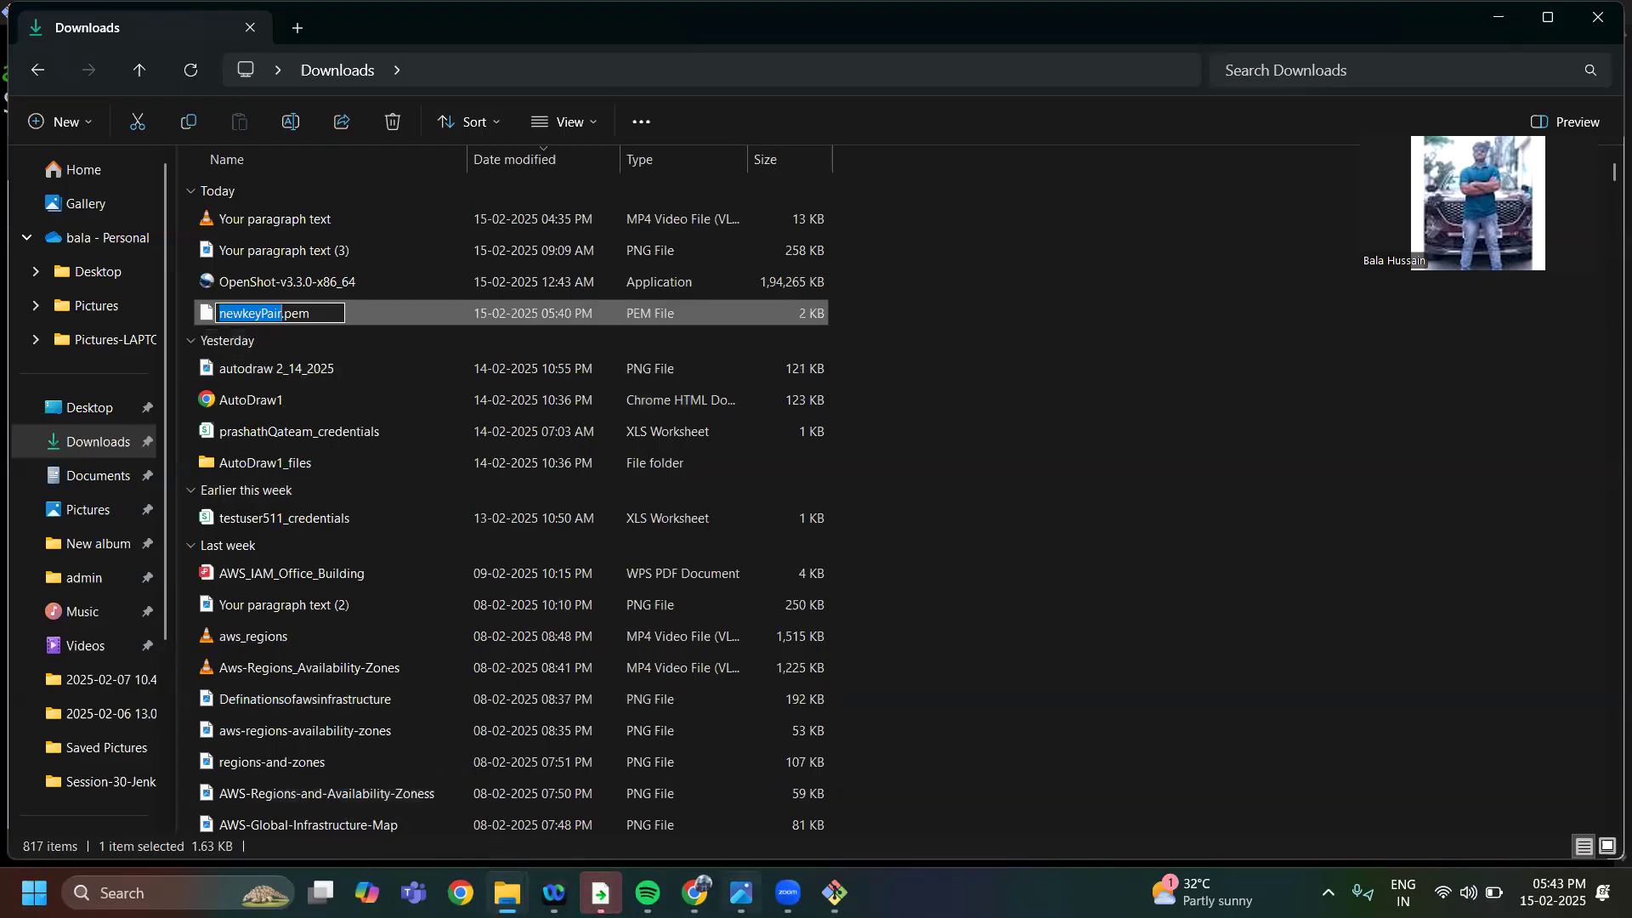
# Return to Git Bash, erase the command back to ssh -i and paste the key name newkeyPair
pyautogui.moveTo(834, 893)
pyautogui.click(792, 803)
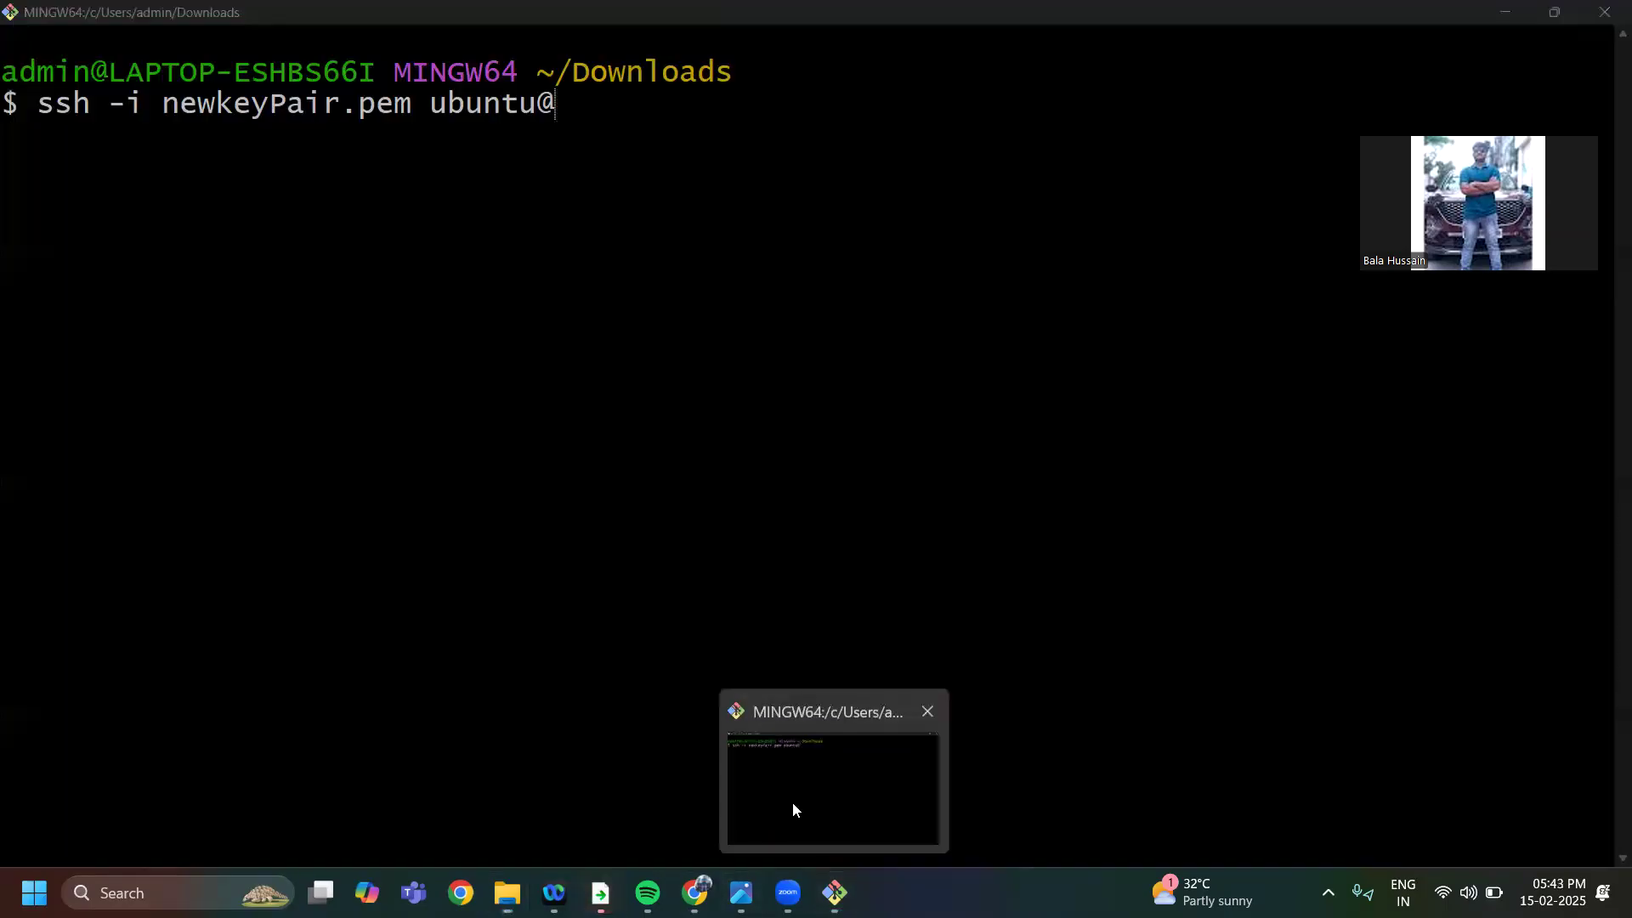
pyautogui.click(792, 803)
pyautogui.press('BackSpace')
pyautogui.press('BackSpace')
pyautogui.press('BackSpace')
pyautogui.press('BackSpace')
pyautogui.press('BackSpace')
pyautogui.press('BackSpace')
pyautogui.press('BackSpace')
pyautogui.press('BackSpace')
pyautogui.press('BackSpace')
pyautogui.press('BackSpace')
pyautogui.press('BackSpace')
pyautogui.press('BackSpace')
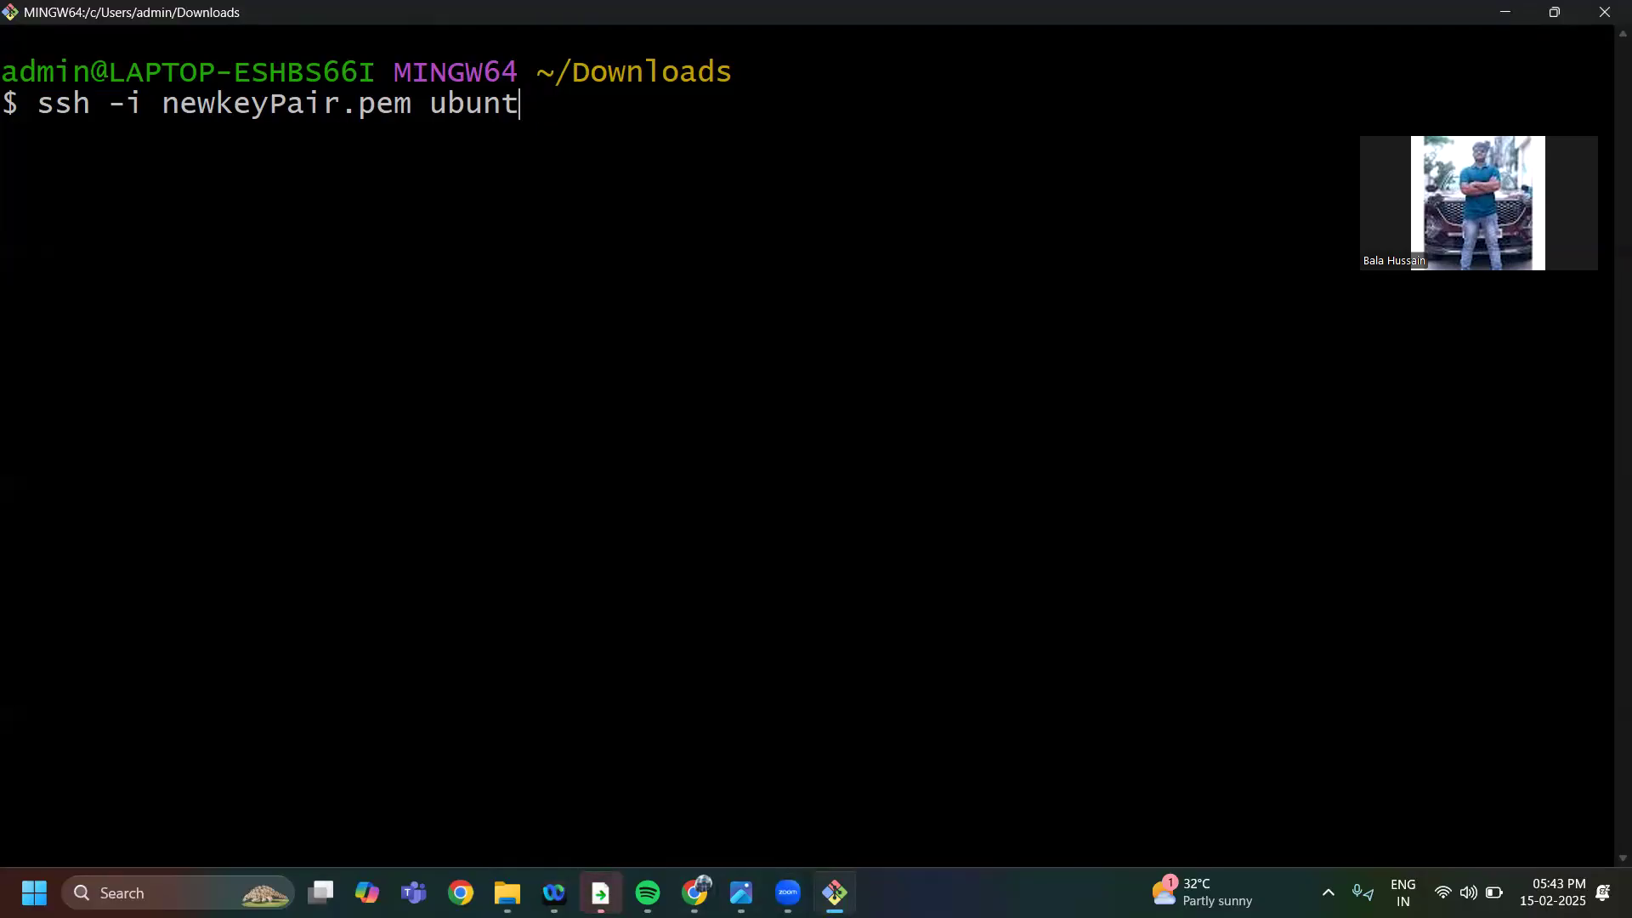
pyautogui.press('BackSpace')
pyautogui.press('BackSpace')
pyautogui.press('BackSpace')
pyautogui.press('BackSpace')
pyautogui.press('BackSpace')
pyautogui.press('BackSpace')
pyautogui.press('BackSpace')
pyautogui.press('BackSpace')
pyautogui.press('BackSpace')
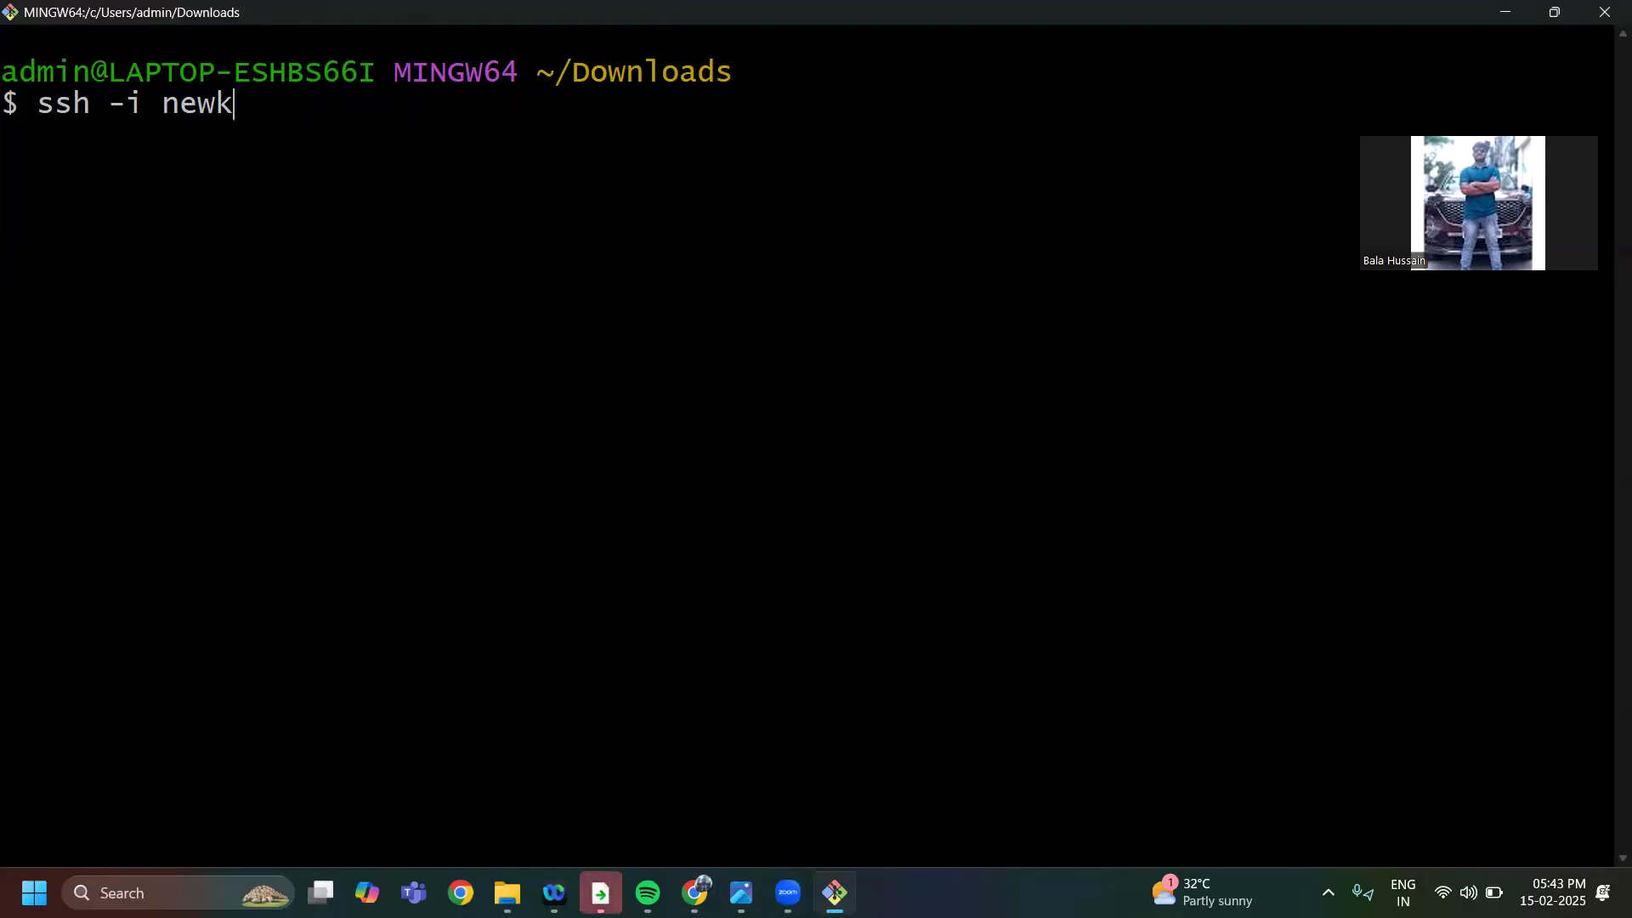
pyautogui.press('BackSpace')
pyautogui.rightClick(163, 104)
pyautogui.click(224, 172)
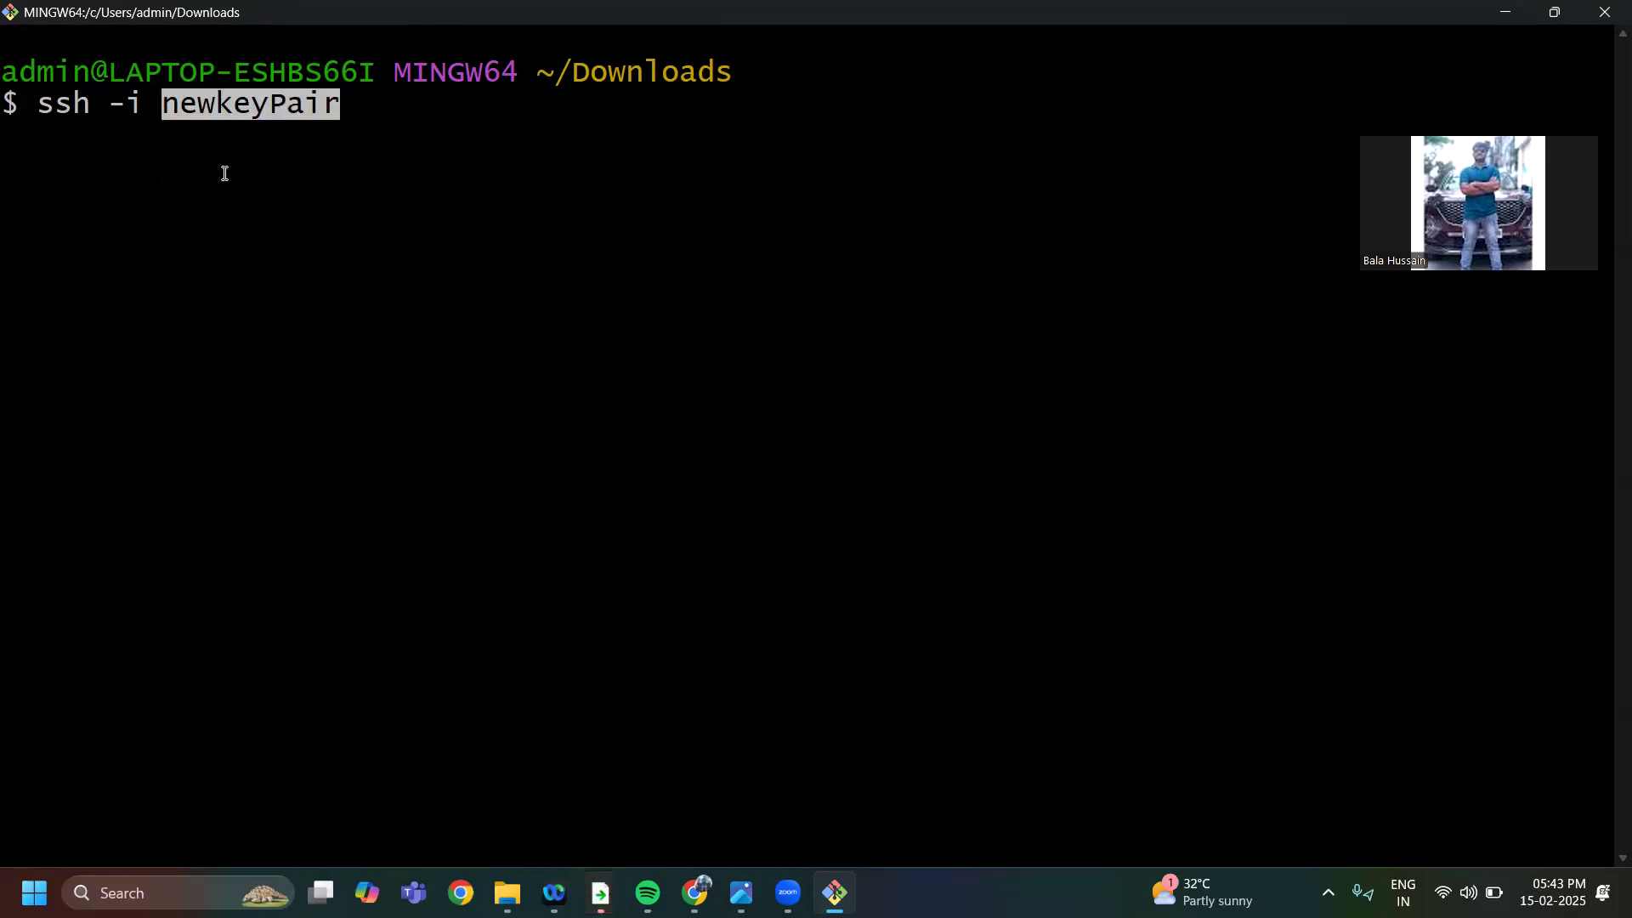
# Extend the SSH command with the .pem extension and the login prefix ubuntu@
pyautogui.write('.pem')
pyautogui.write(' unt')
pyautogui.press('BackSpace')
pyautogui.write('un')
pyautogui.press('BackSpace')
pyautogui.press('BackSpace')
pyautogui.press('BackSpace')
pyautogui.write('bunt')
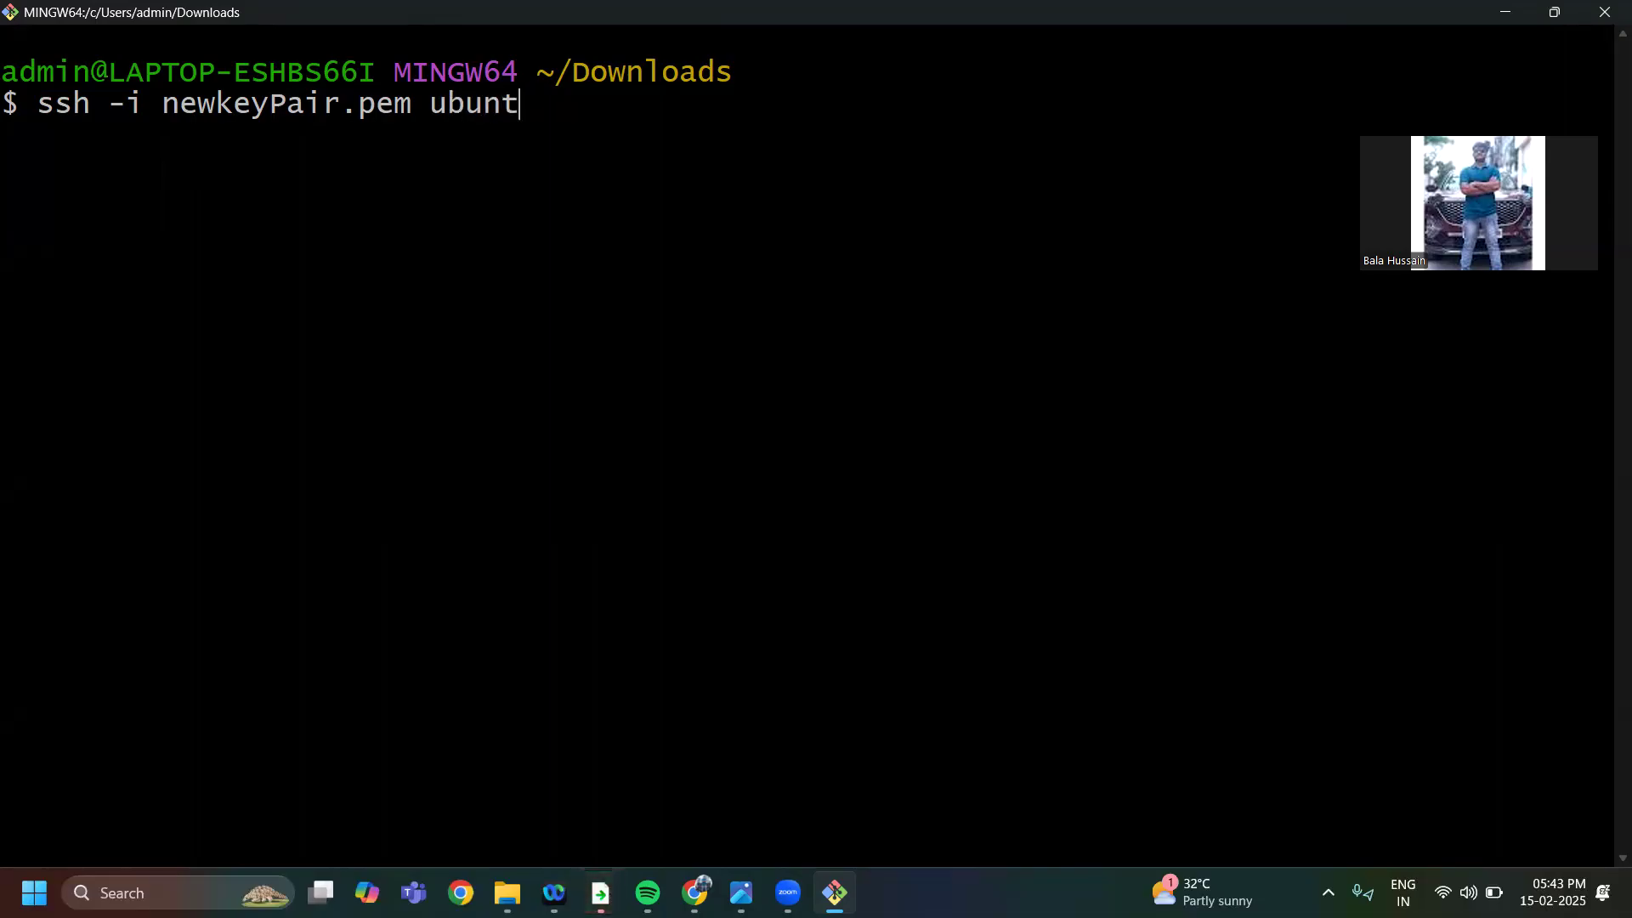
pyautogui.write('u@')
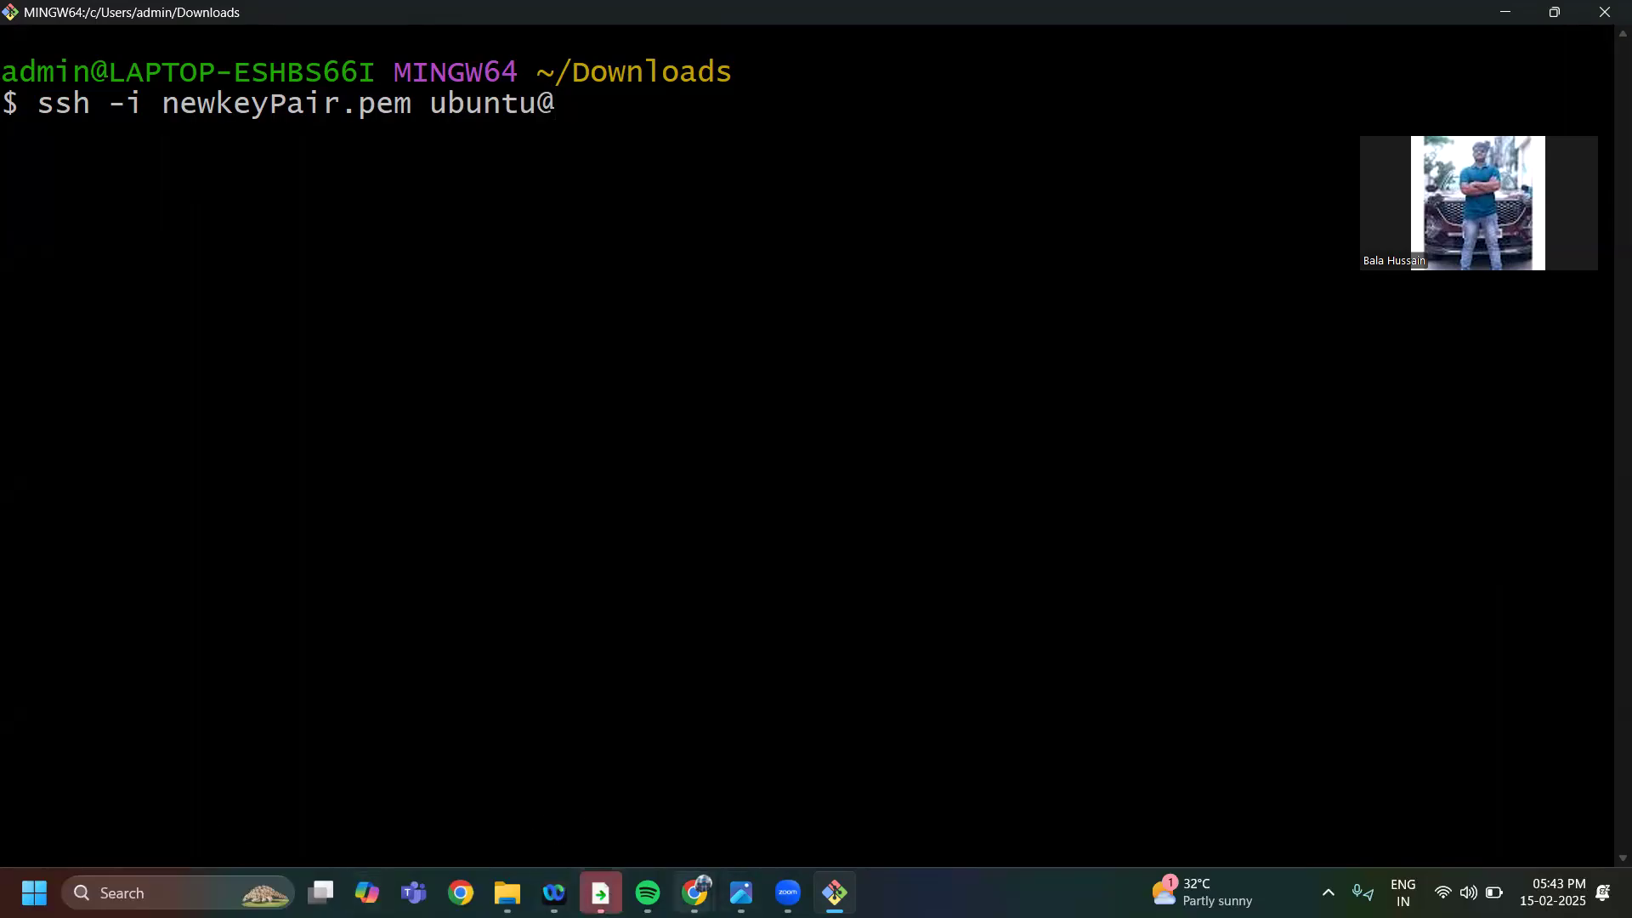
# Switch to the instance details in Chrome and copy the public IPv4 address
pyautogui.moveTo(684, 879)
pyautogui.click(587, 730)
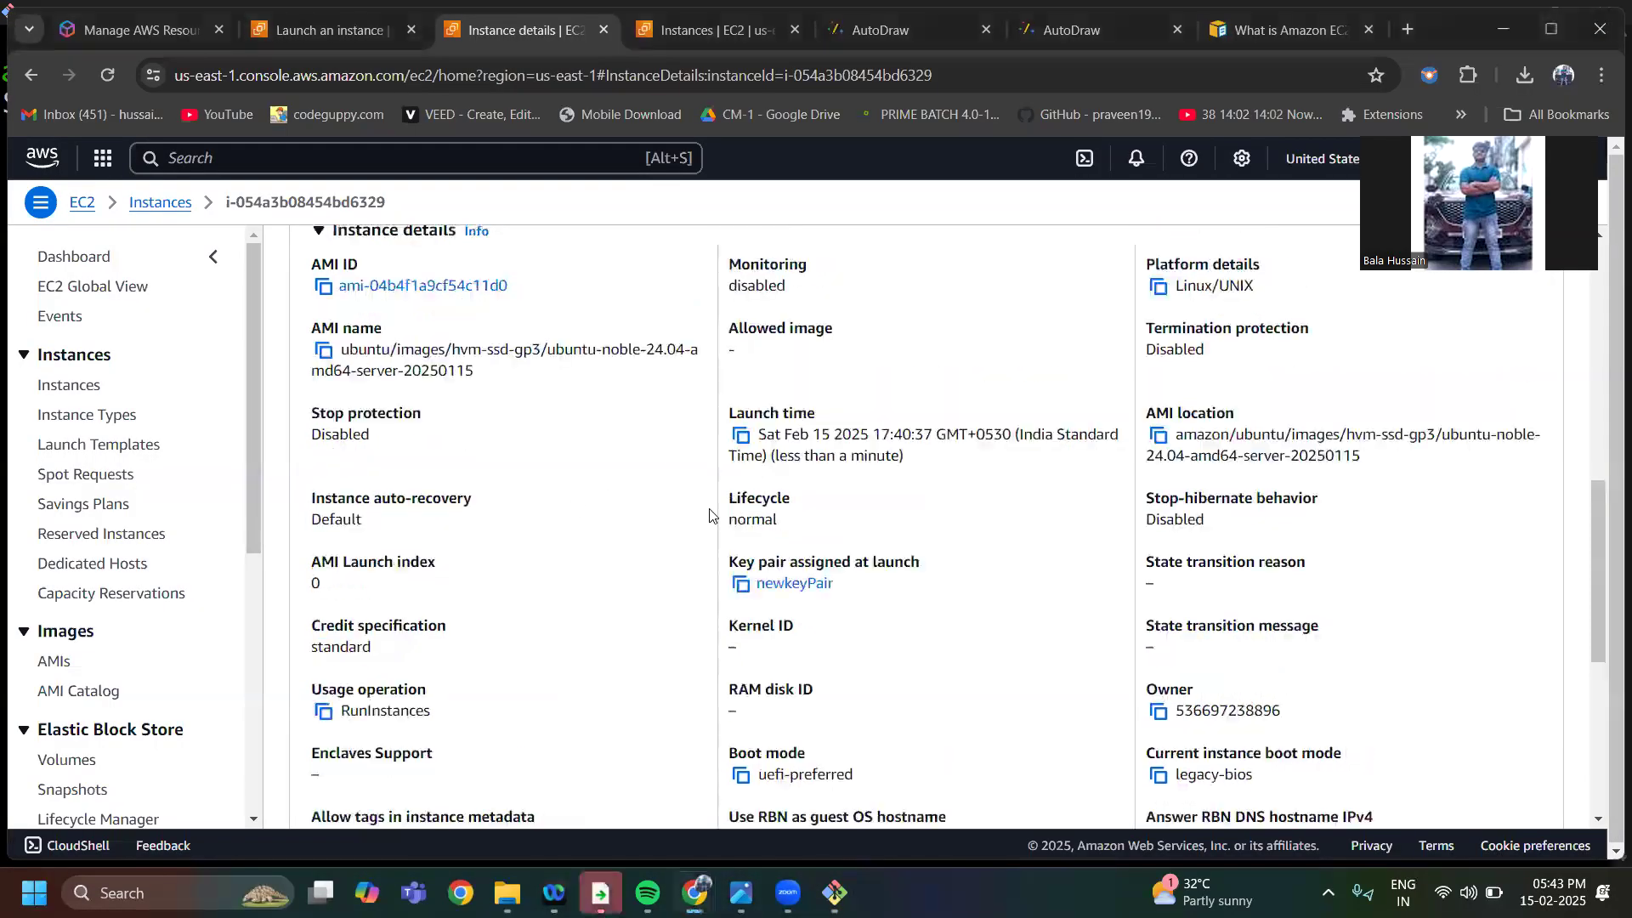
pyautogui.scroll(8, 711, 515)
pyautogui.click(741, 374)
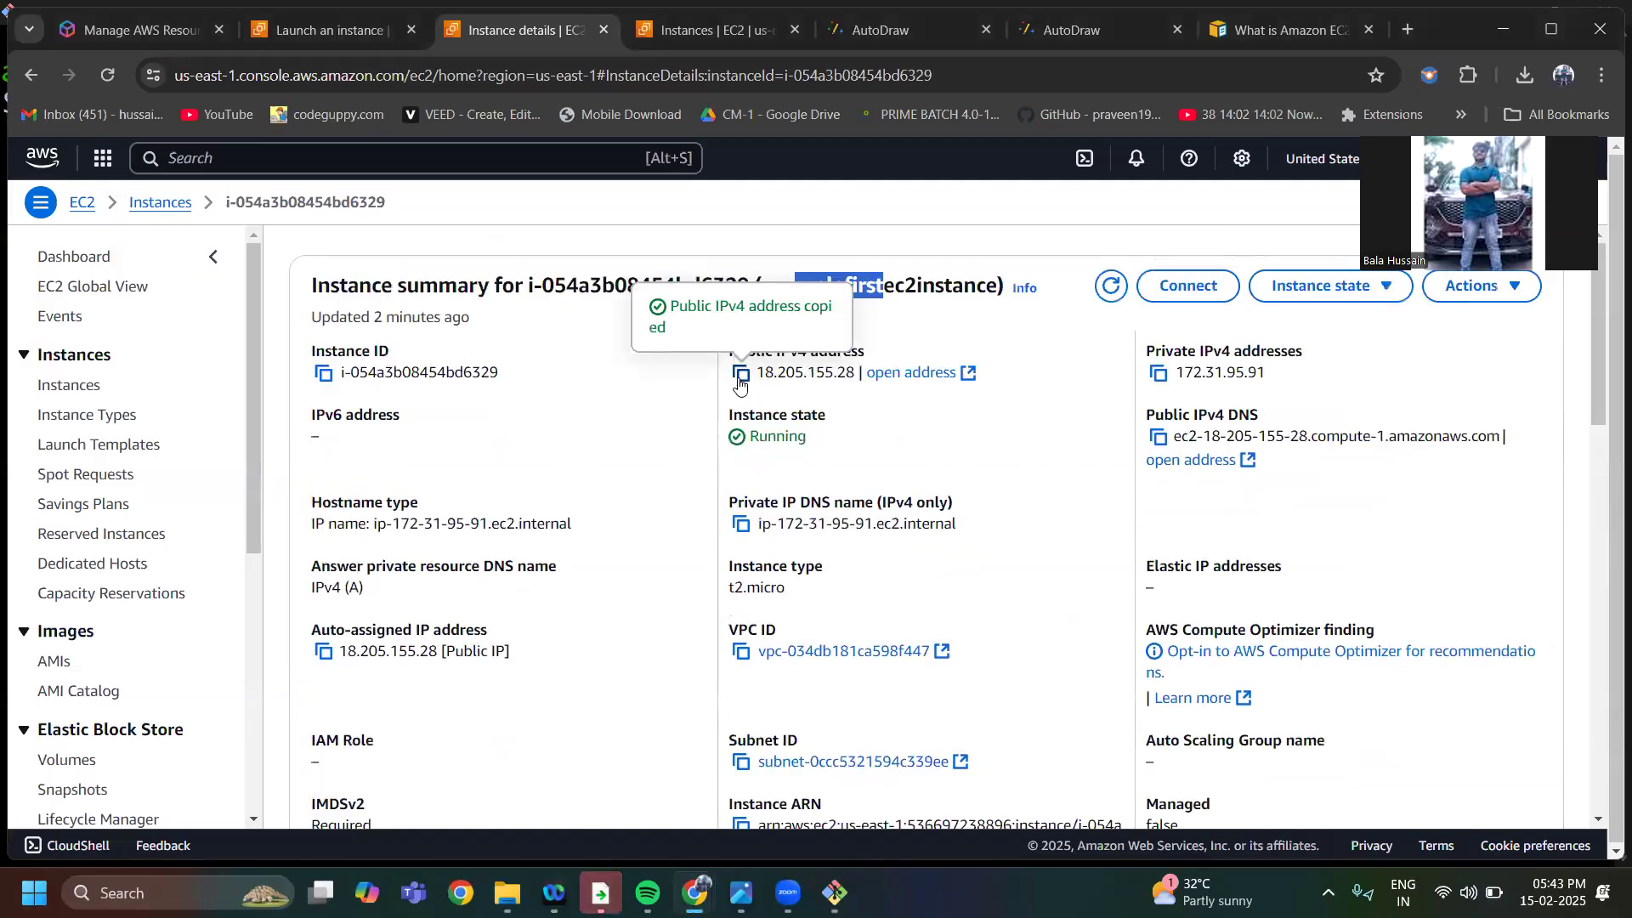
# Paste 18.205.155.28 after ubuntu@ in Git Bash, run the SSH command and accept the unknown host with yes
pyautogui.click(835, 892)
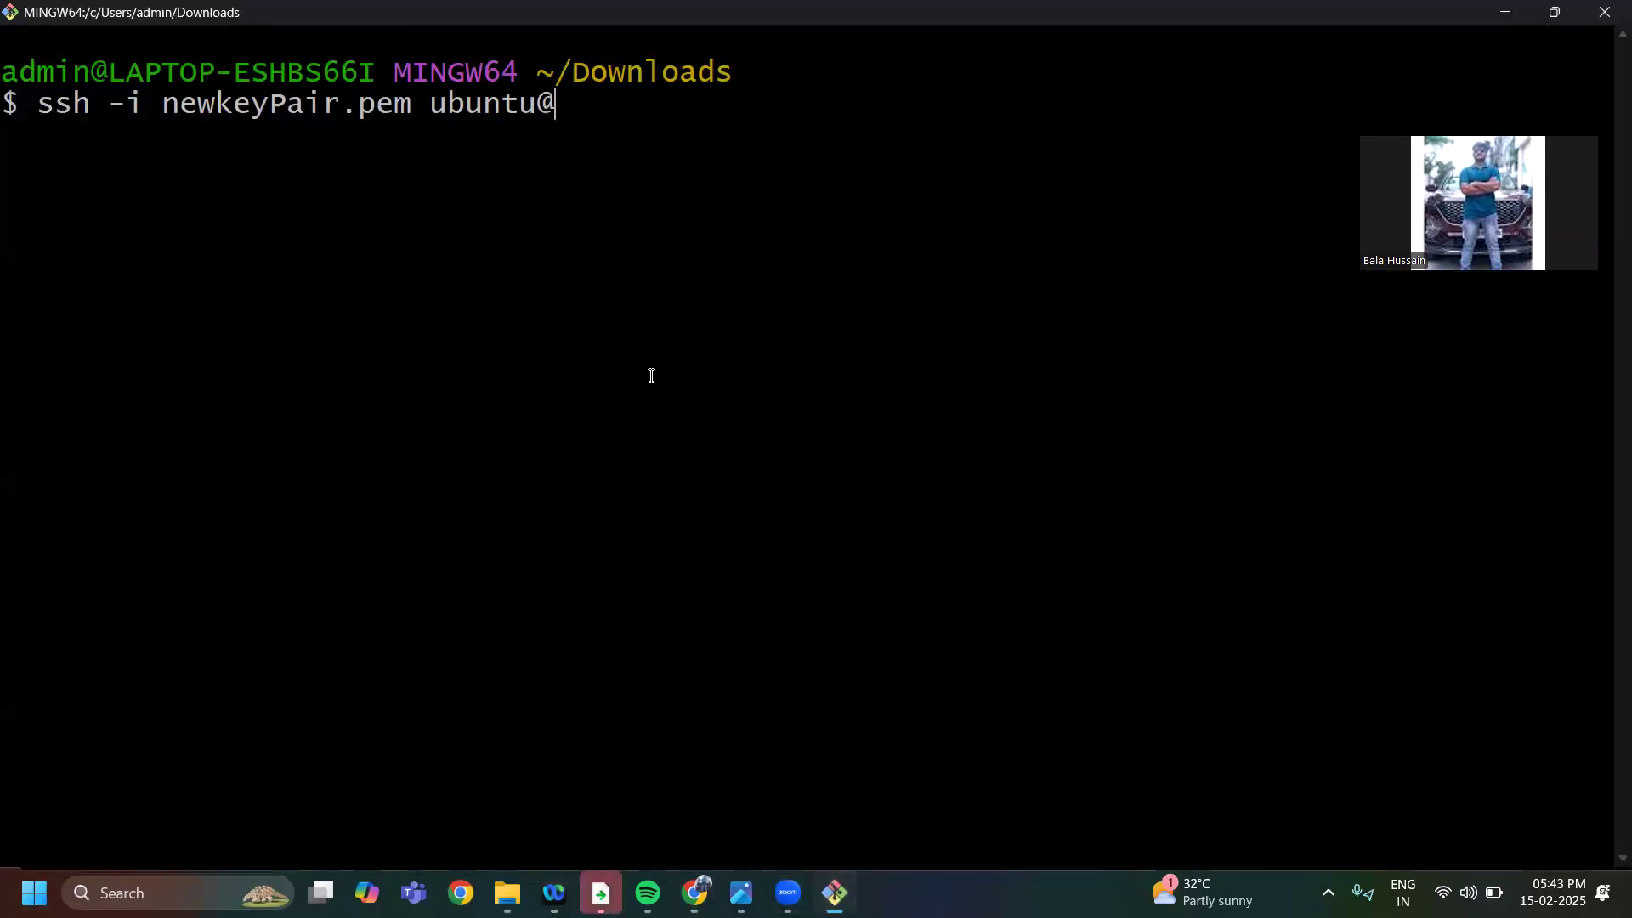
pyautogui.rightClick(571, 114)
pyautogui.click(617, 180)
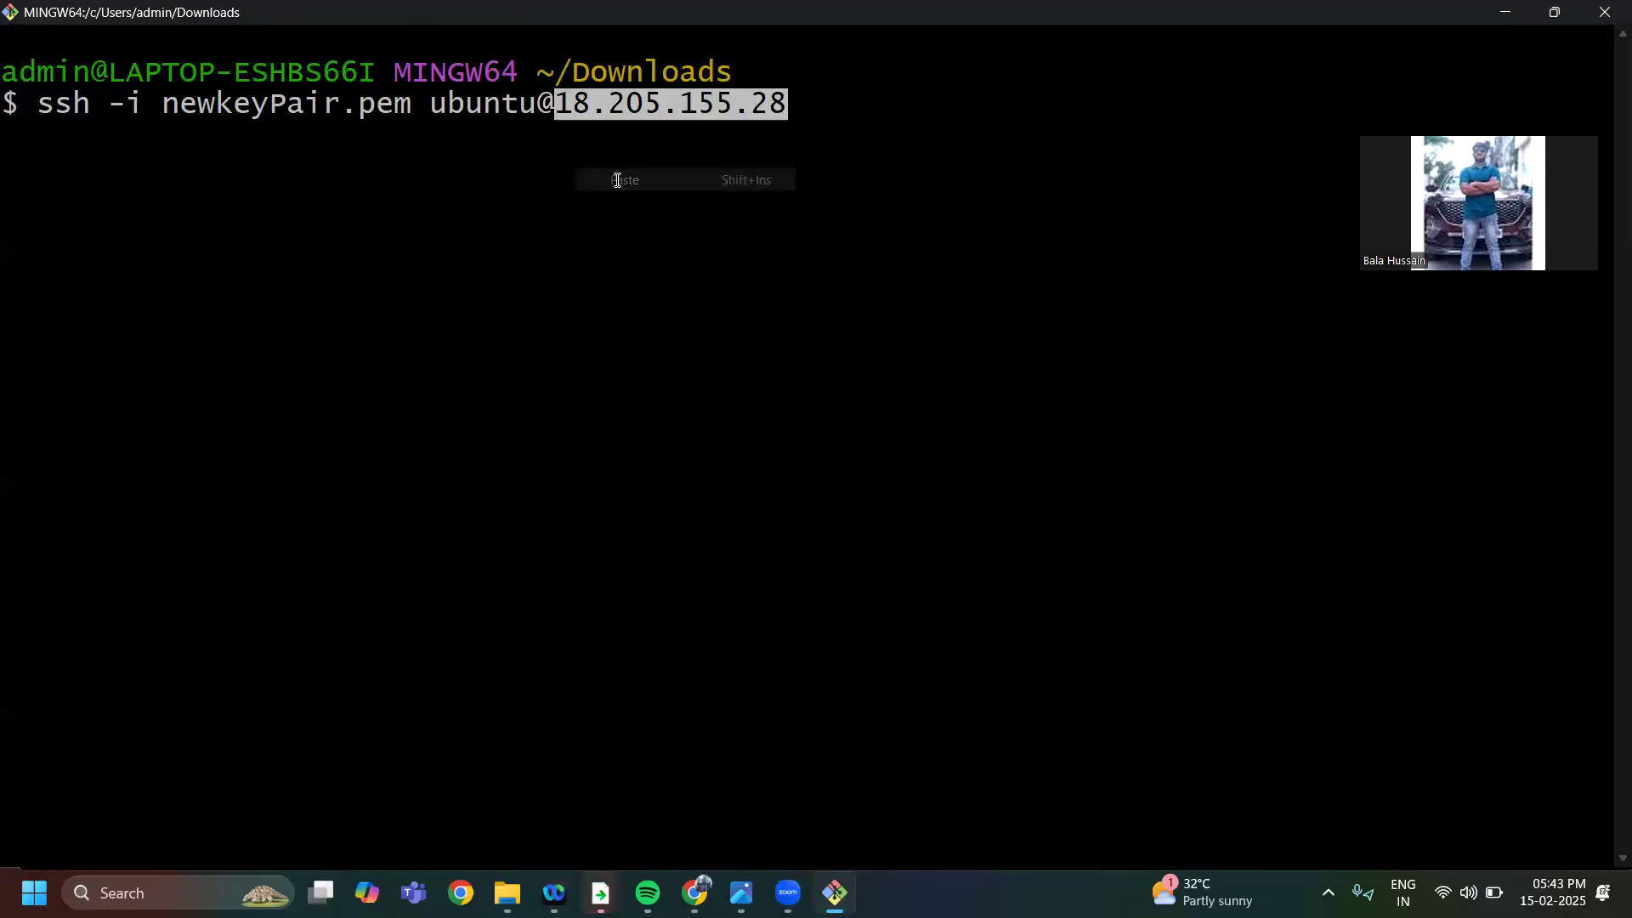
pyautogui.press('Return')
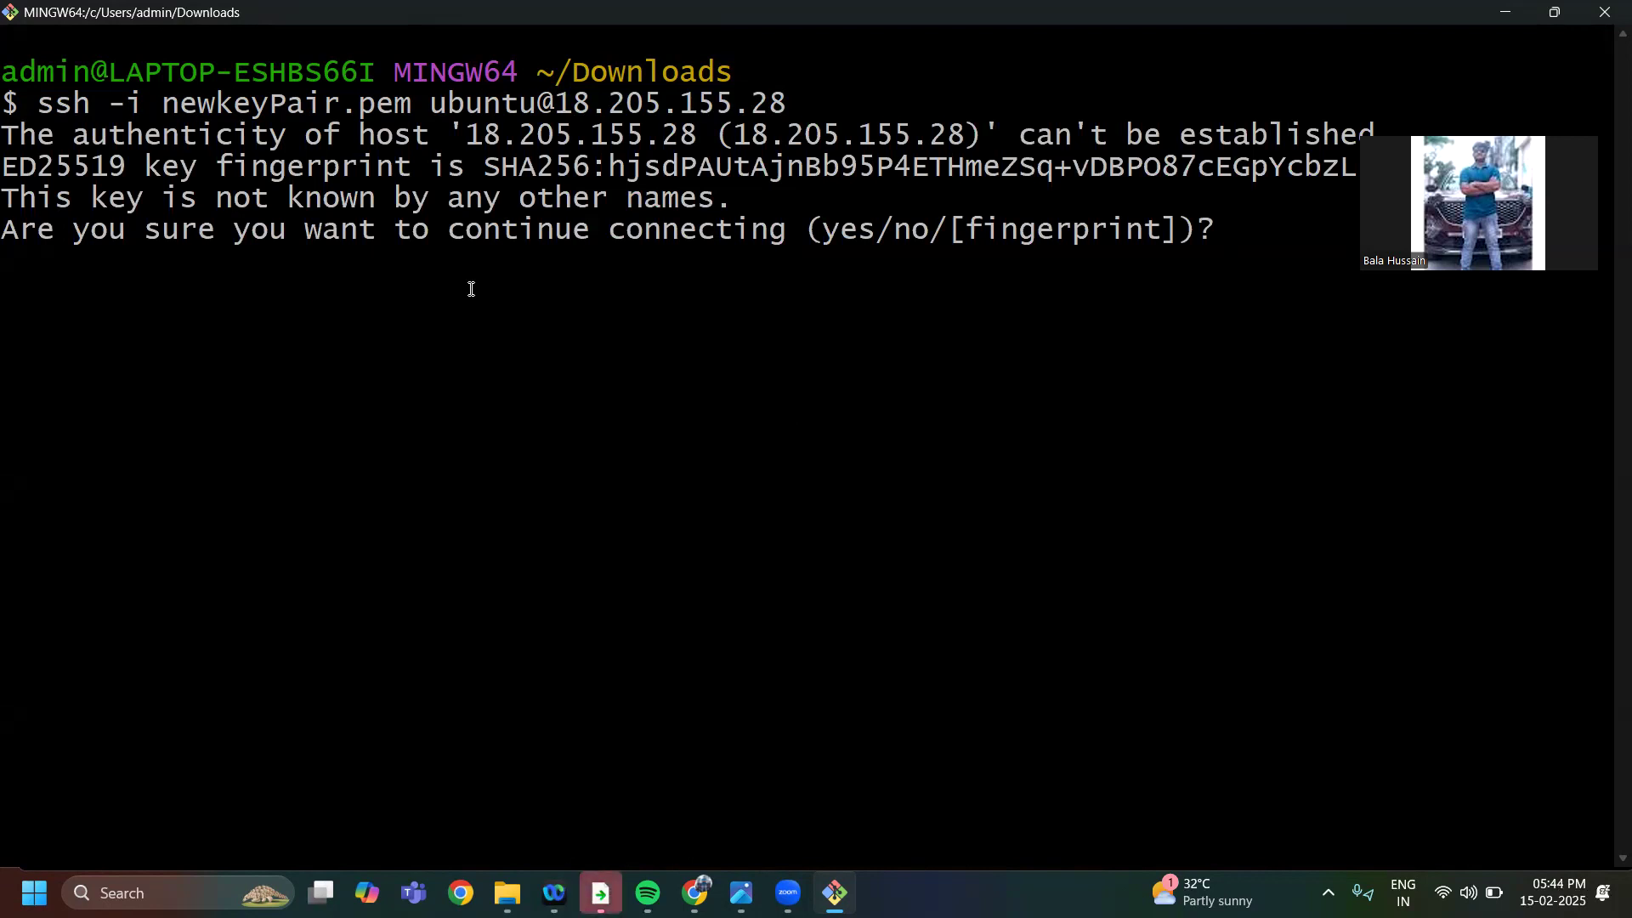
pyautogui.write('yes')
pyautogui.press('Return')
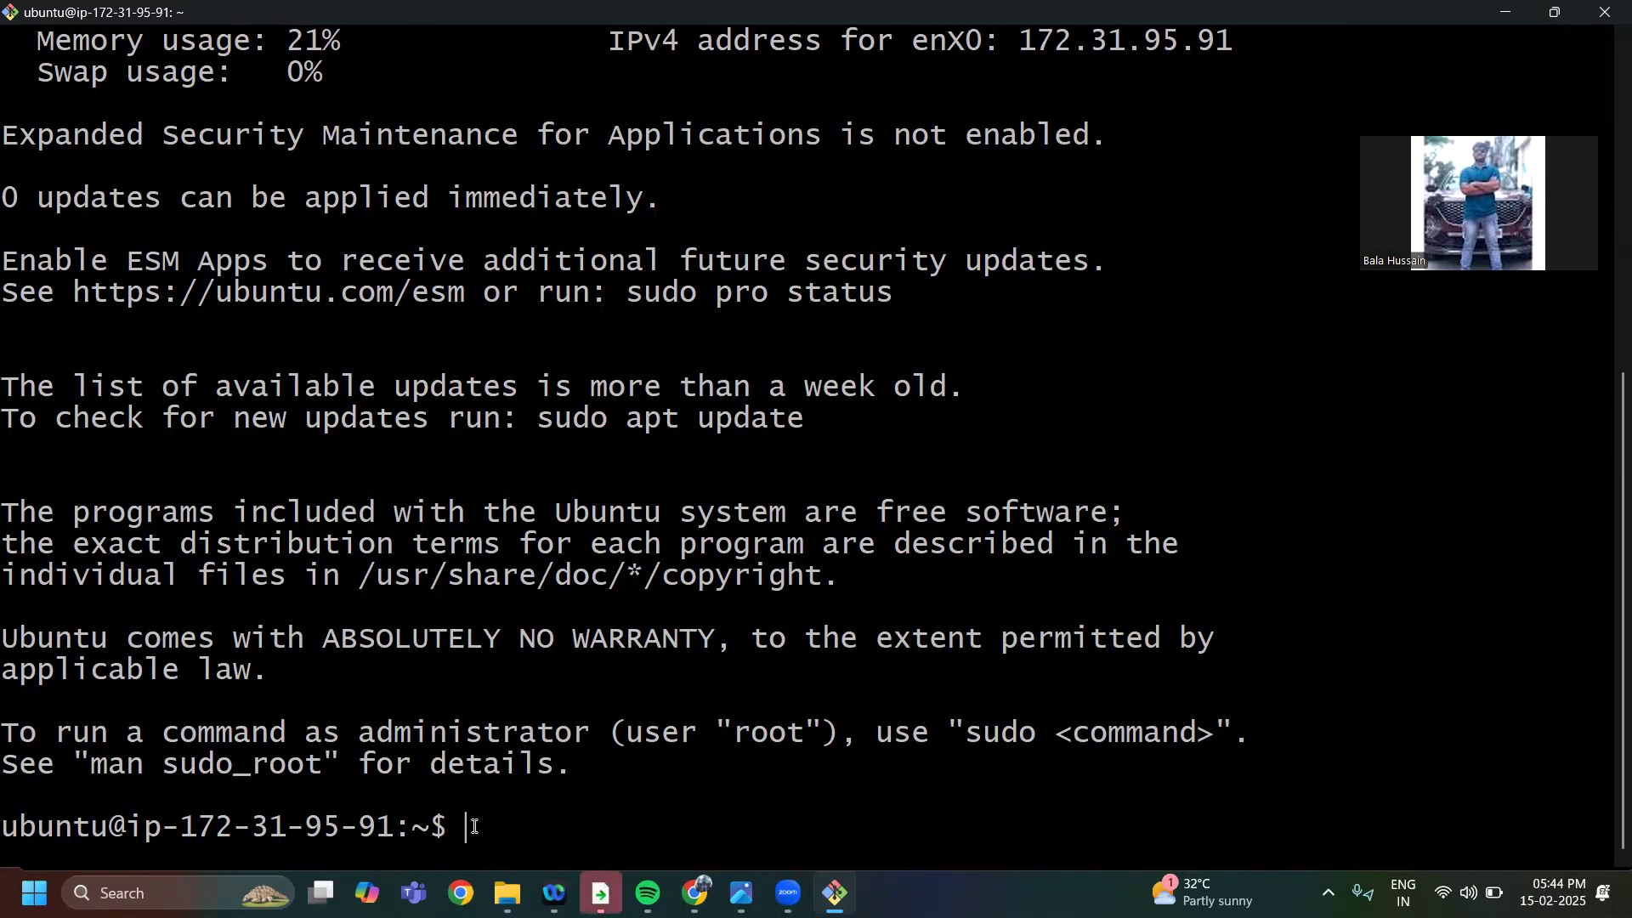
# Run sudo apt update on the connected Ubuntu instance
pyautogui.write('sudo ')
pyautogui.write('apt ')
pyautogui.write('get')
pyautogui.press('BackSpace')
pyautogui.press('BackSpace')
pyautogui.press('BackSpace')
pyautogui.press('BackSpace')
pyautogui.press('BackSpace')
pyautogui.press('BackSpace')
pyautogui.write('t update')
pyautogui.press('Return')
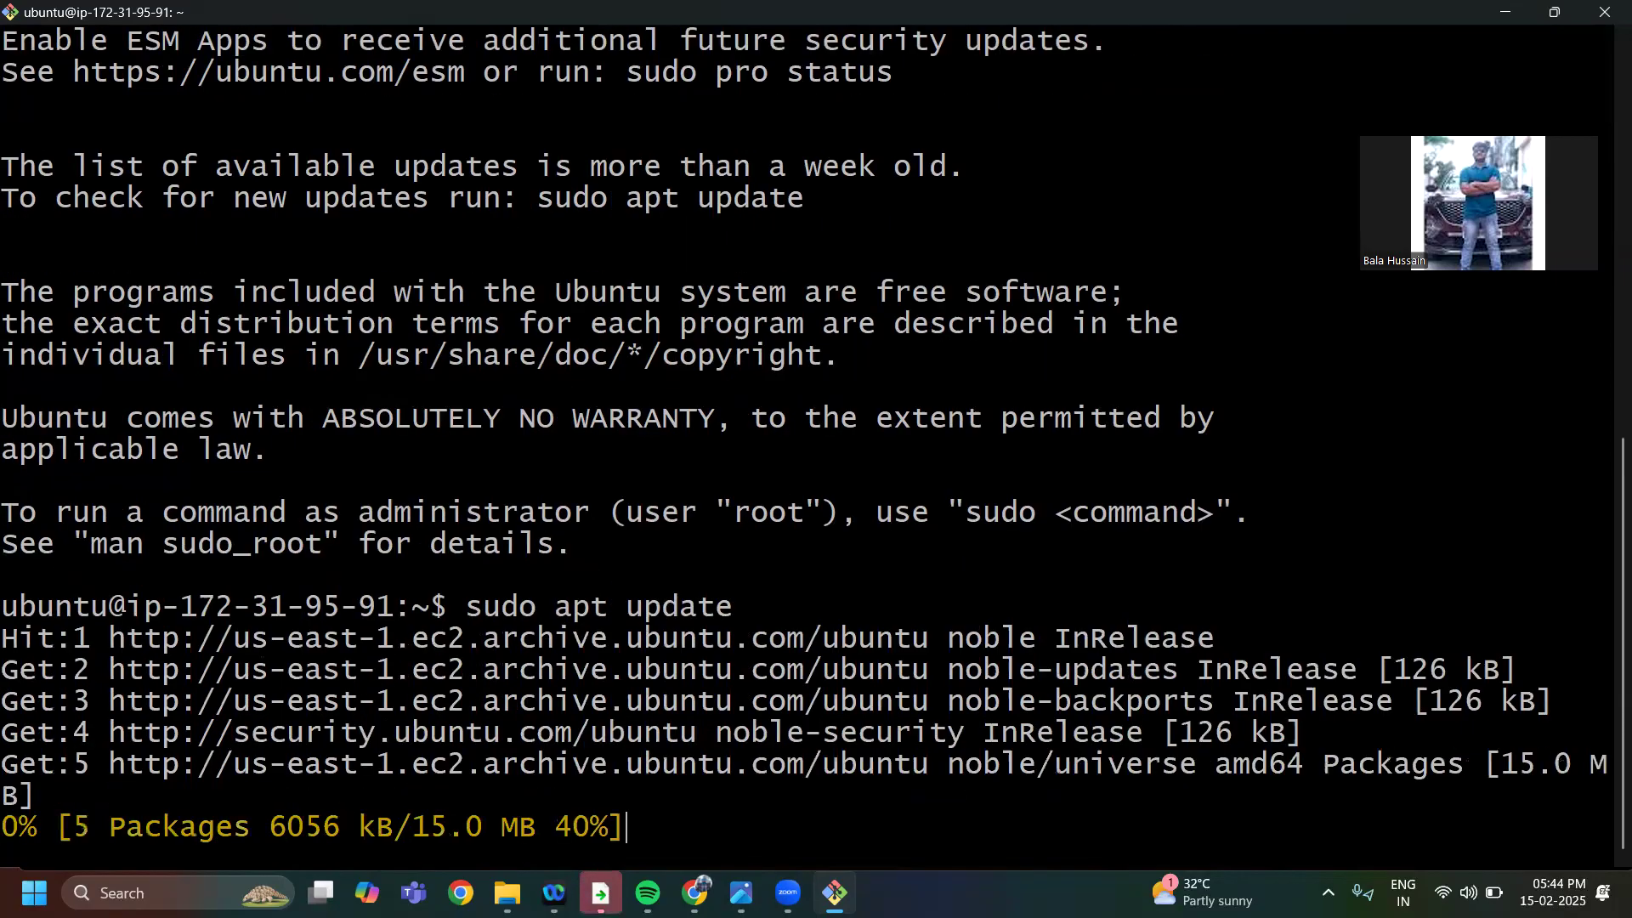
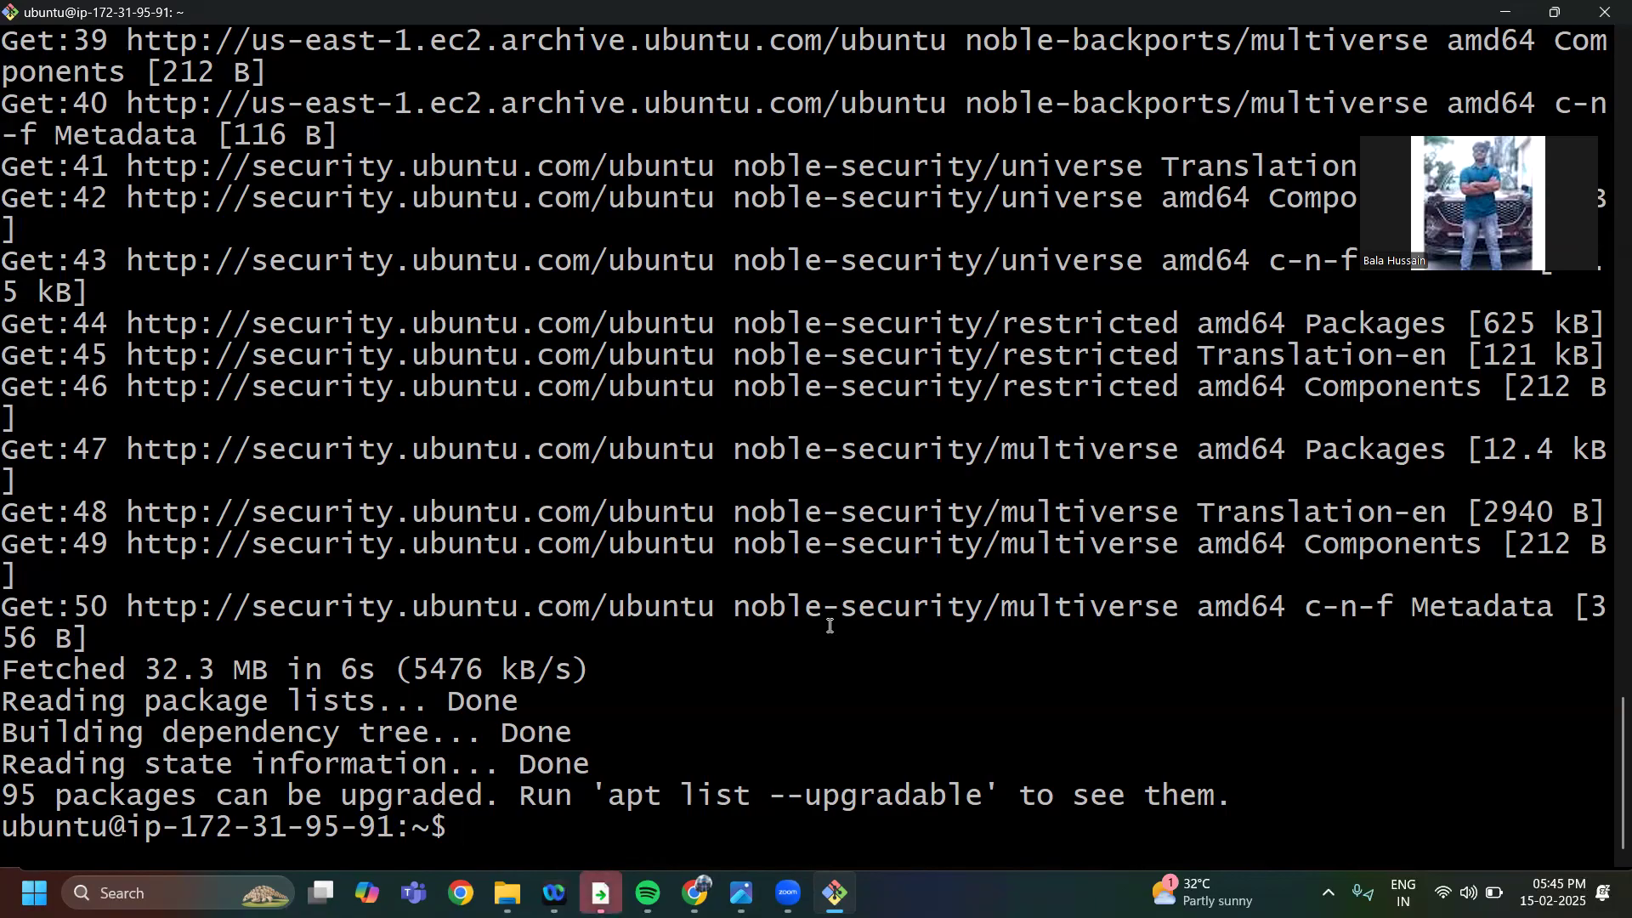
# Install openjdk-17-jdk on the Ubuntu instance with sudo apt-get install and accept the installation with yes
pyautogui.write('sudo apt')
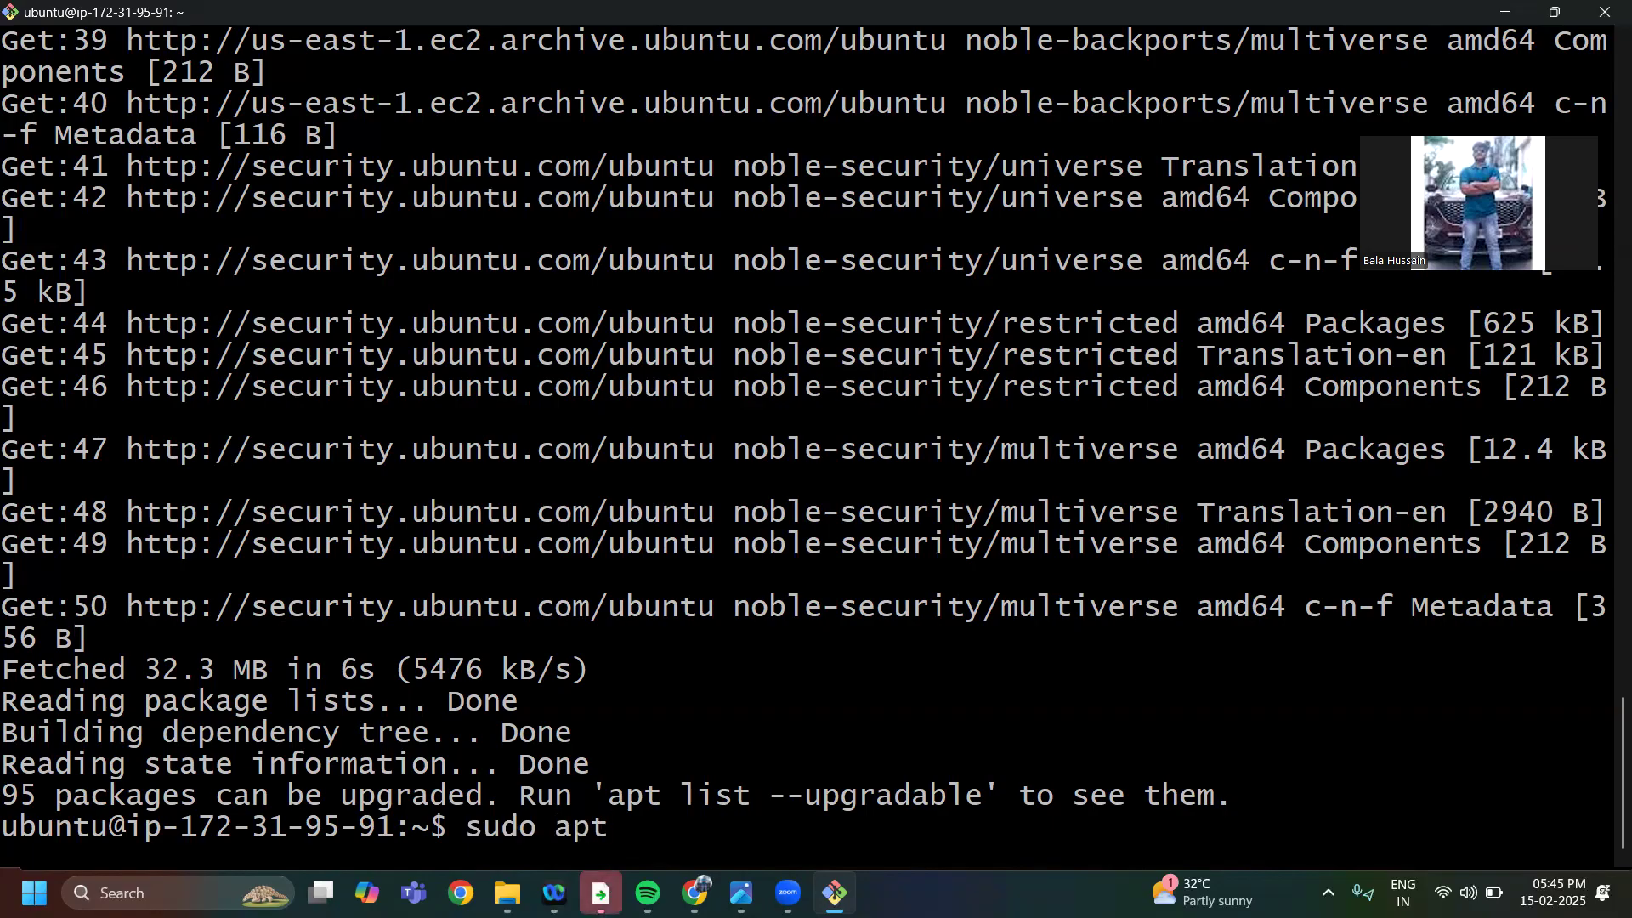
pyautogui.write('-get ')
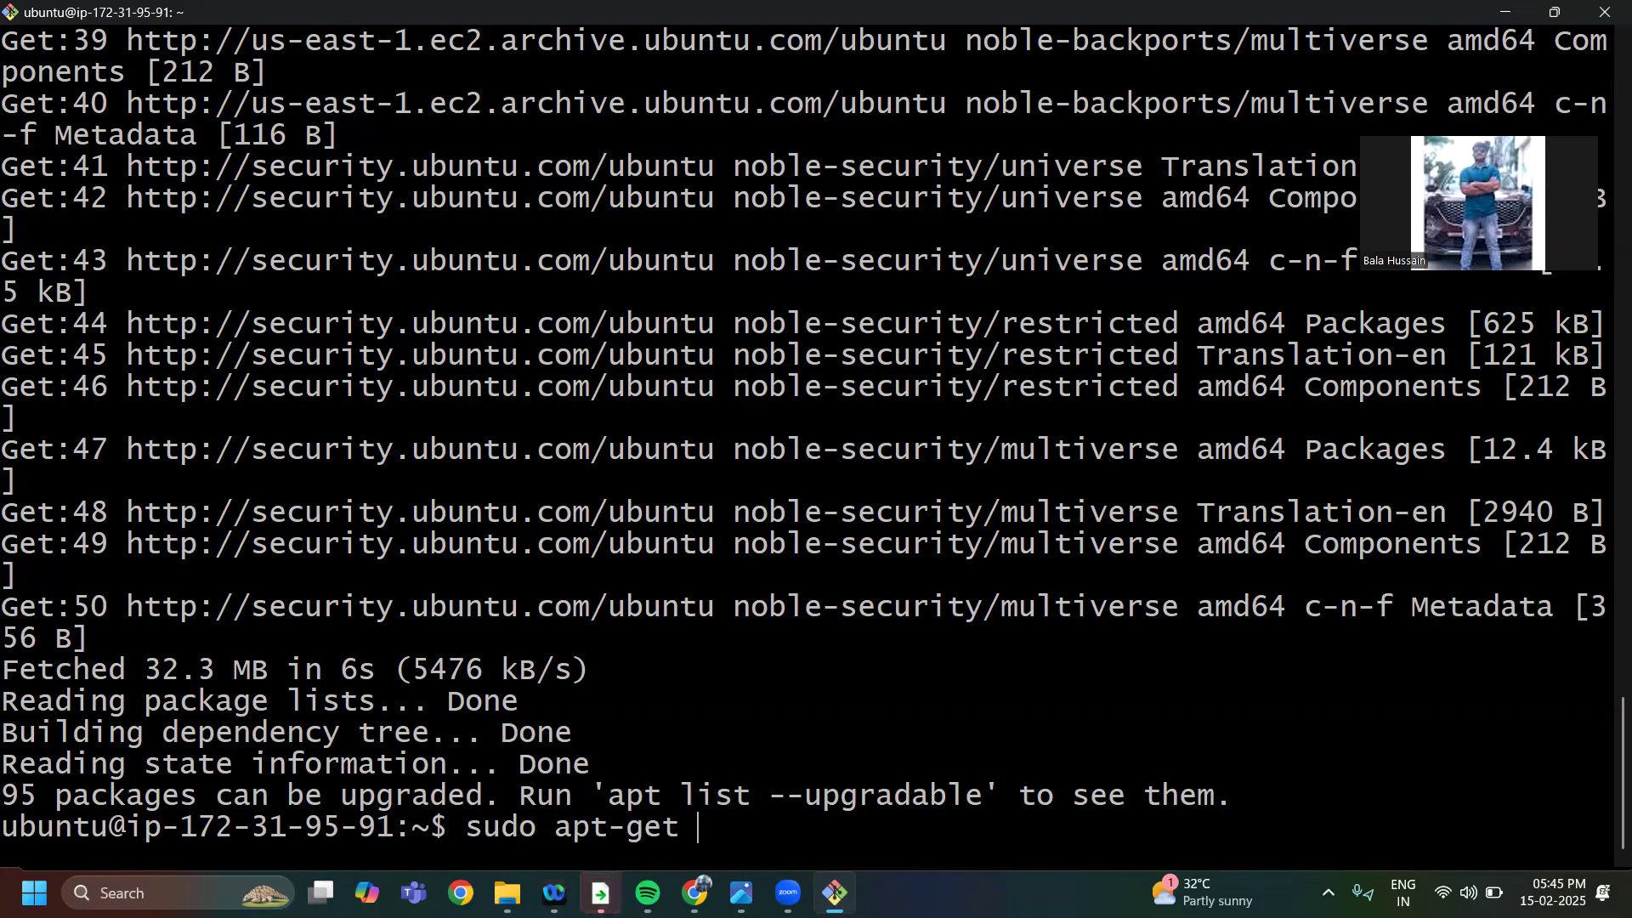
pyautogui.write('install ')
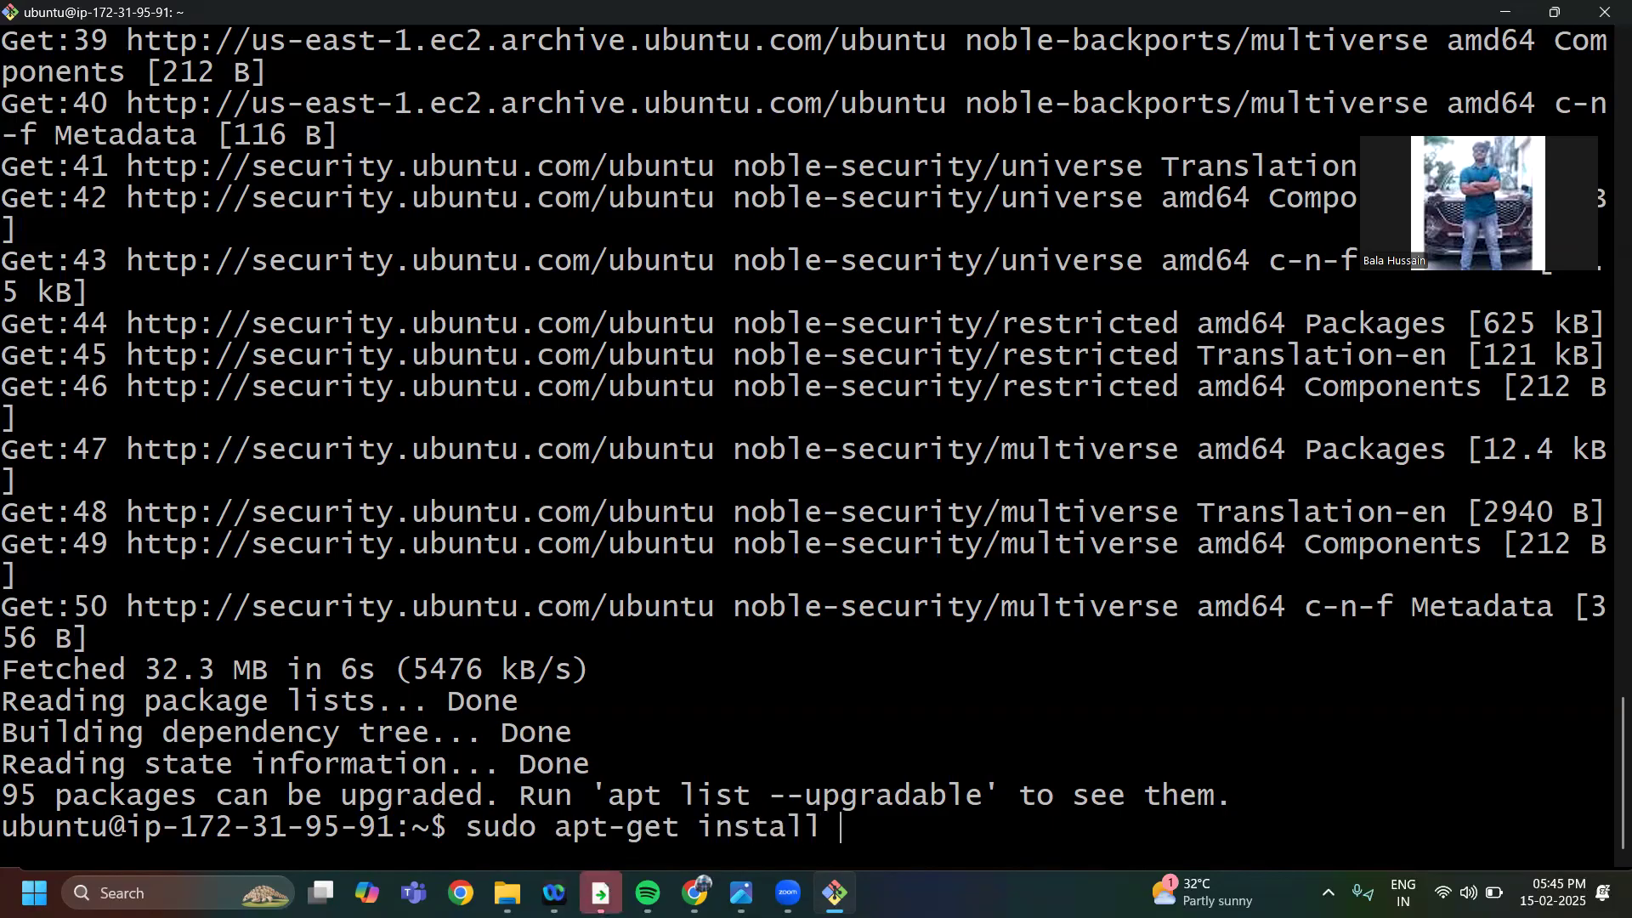
pyautogui.write('openjdk-17-')
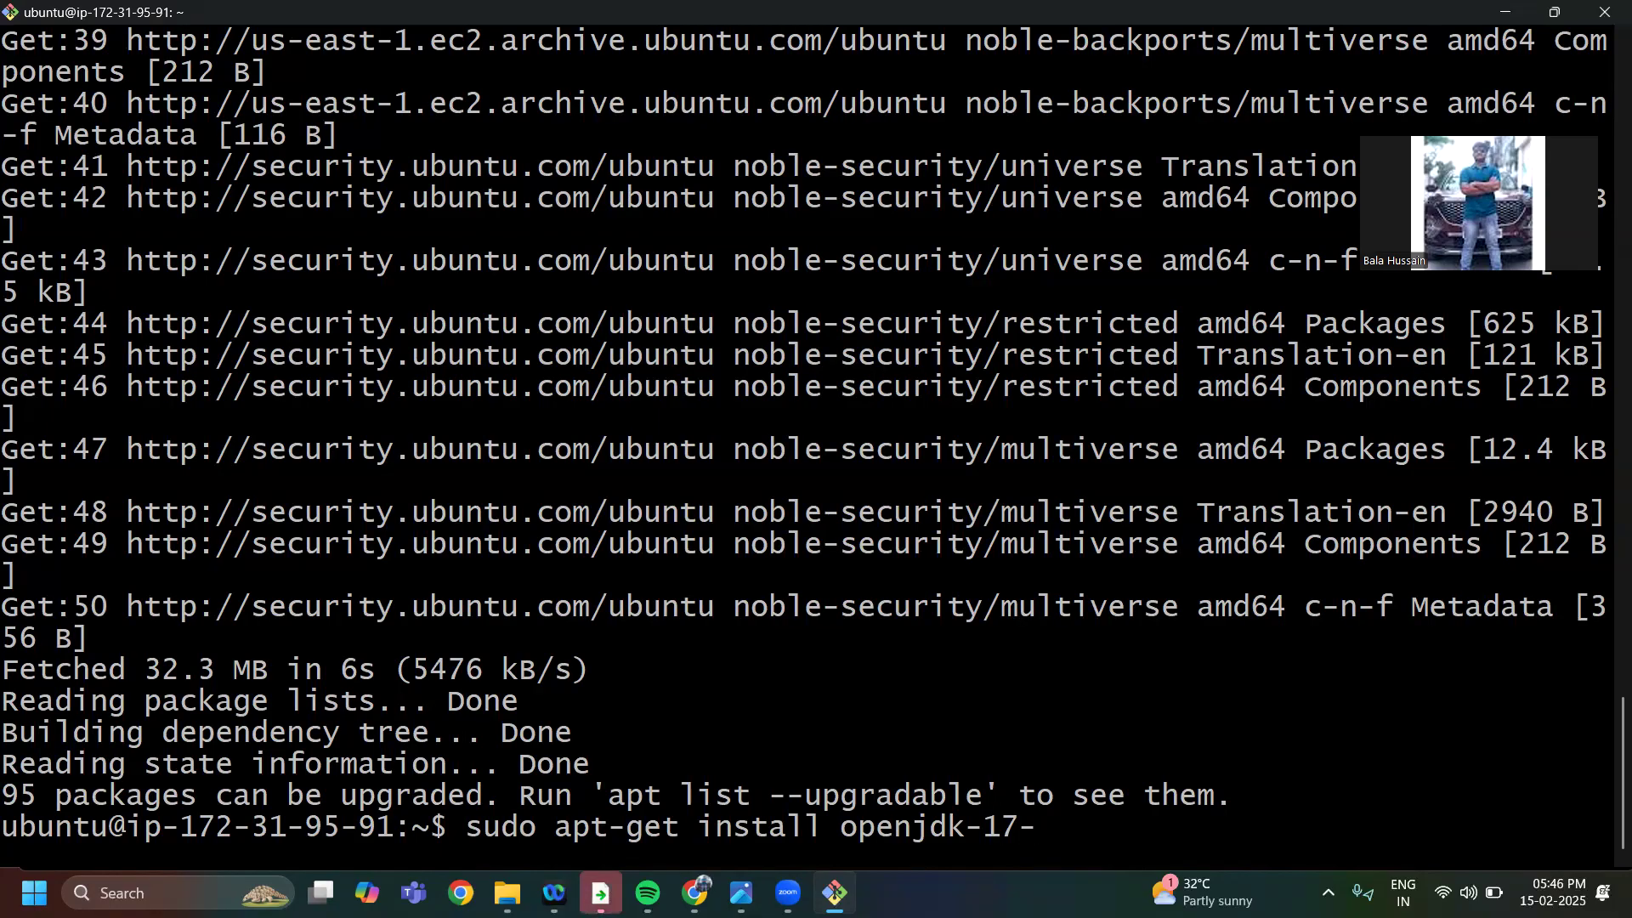
pyautogui.write('jdk')
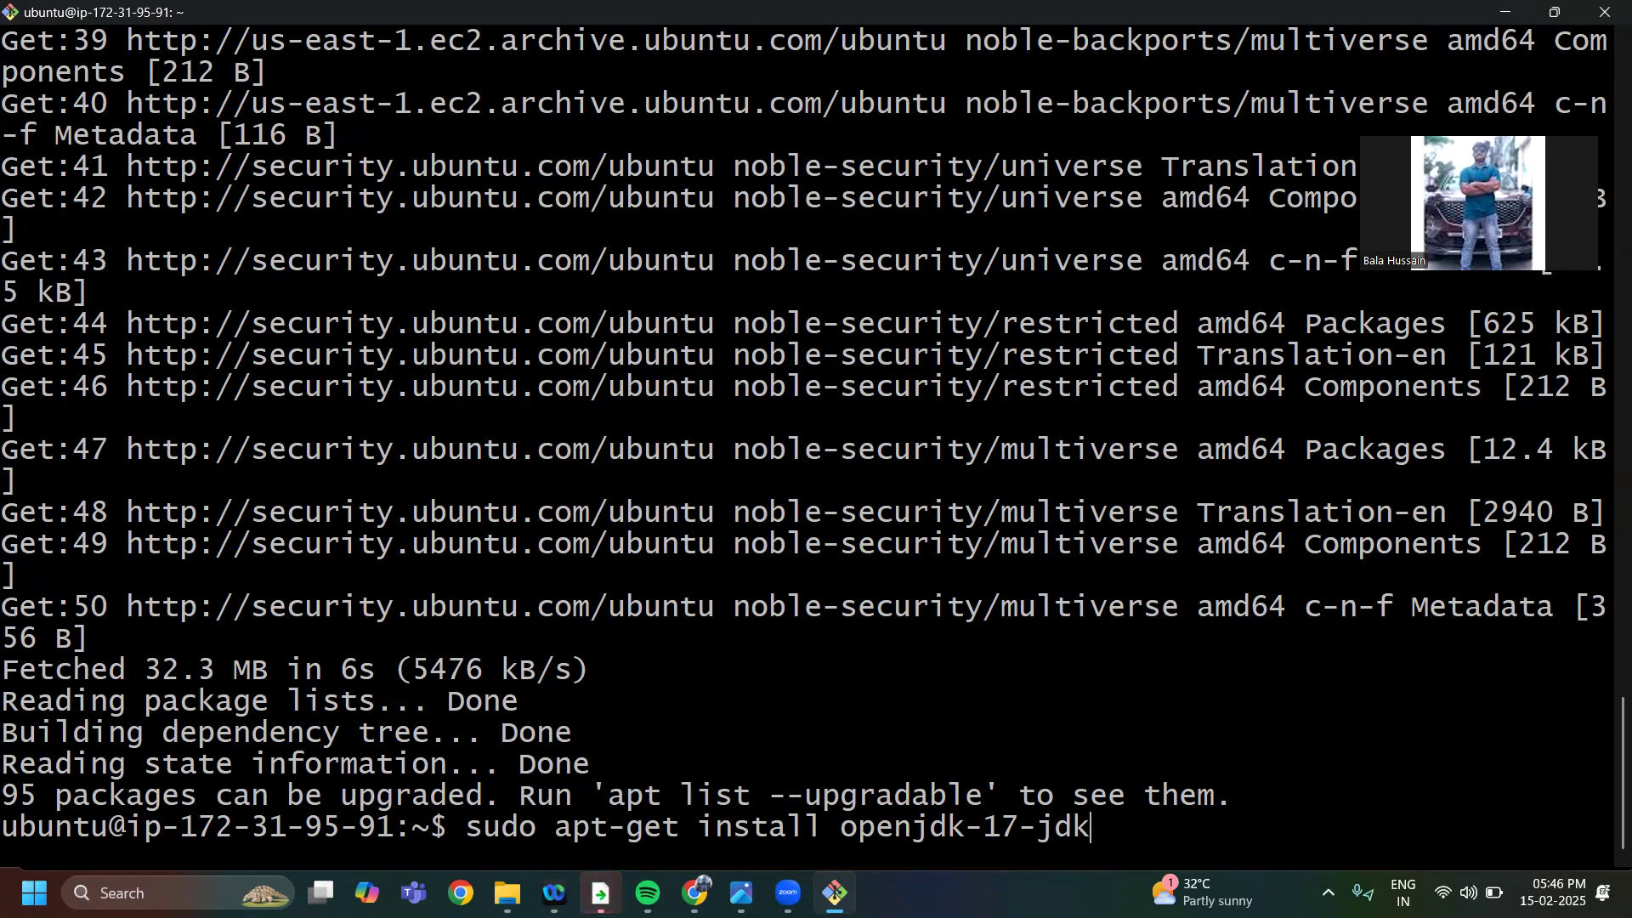
pyautogui.press('Return')
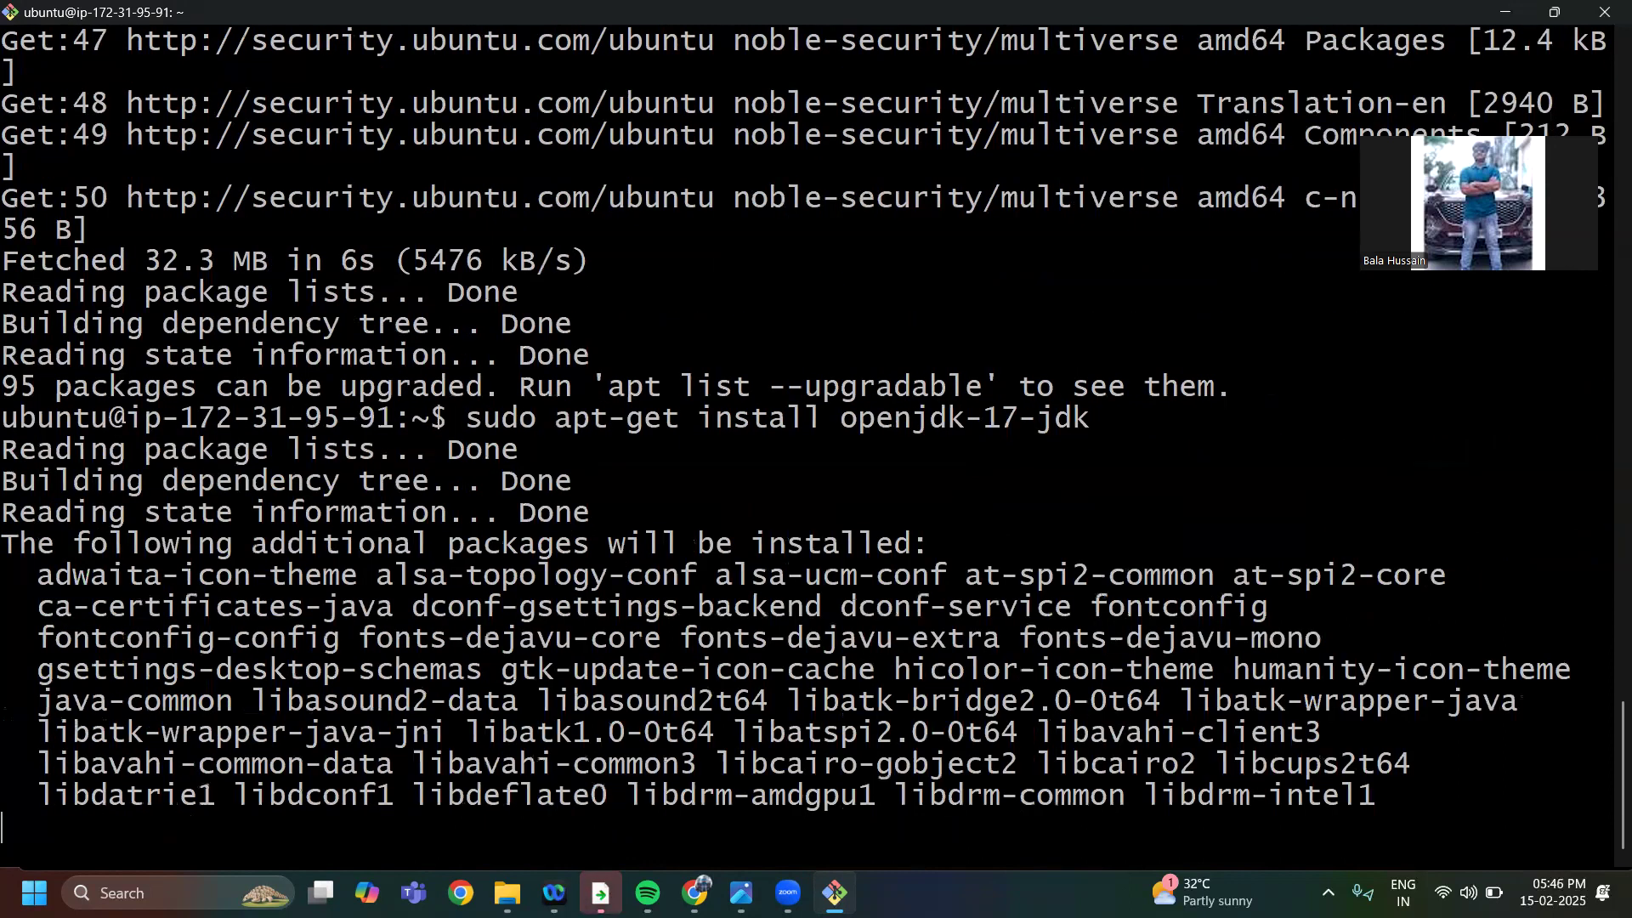
pyautogui.write('ye')
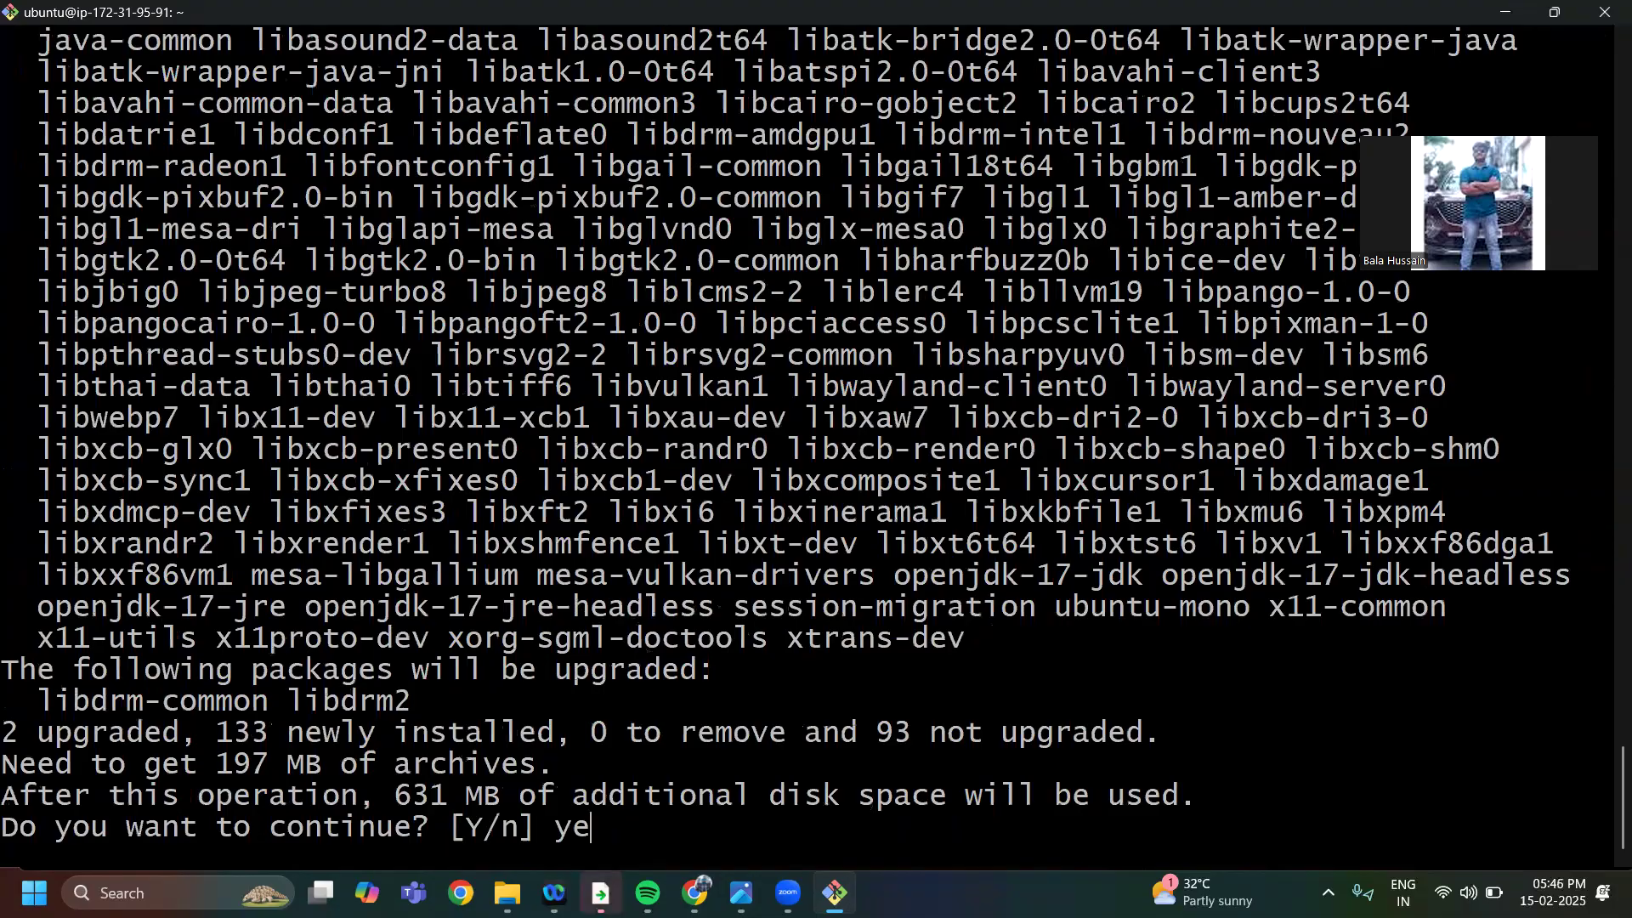
pyautogui.write('s')
pyautogui.press('Return')
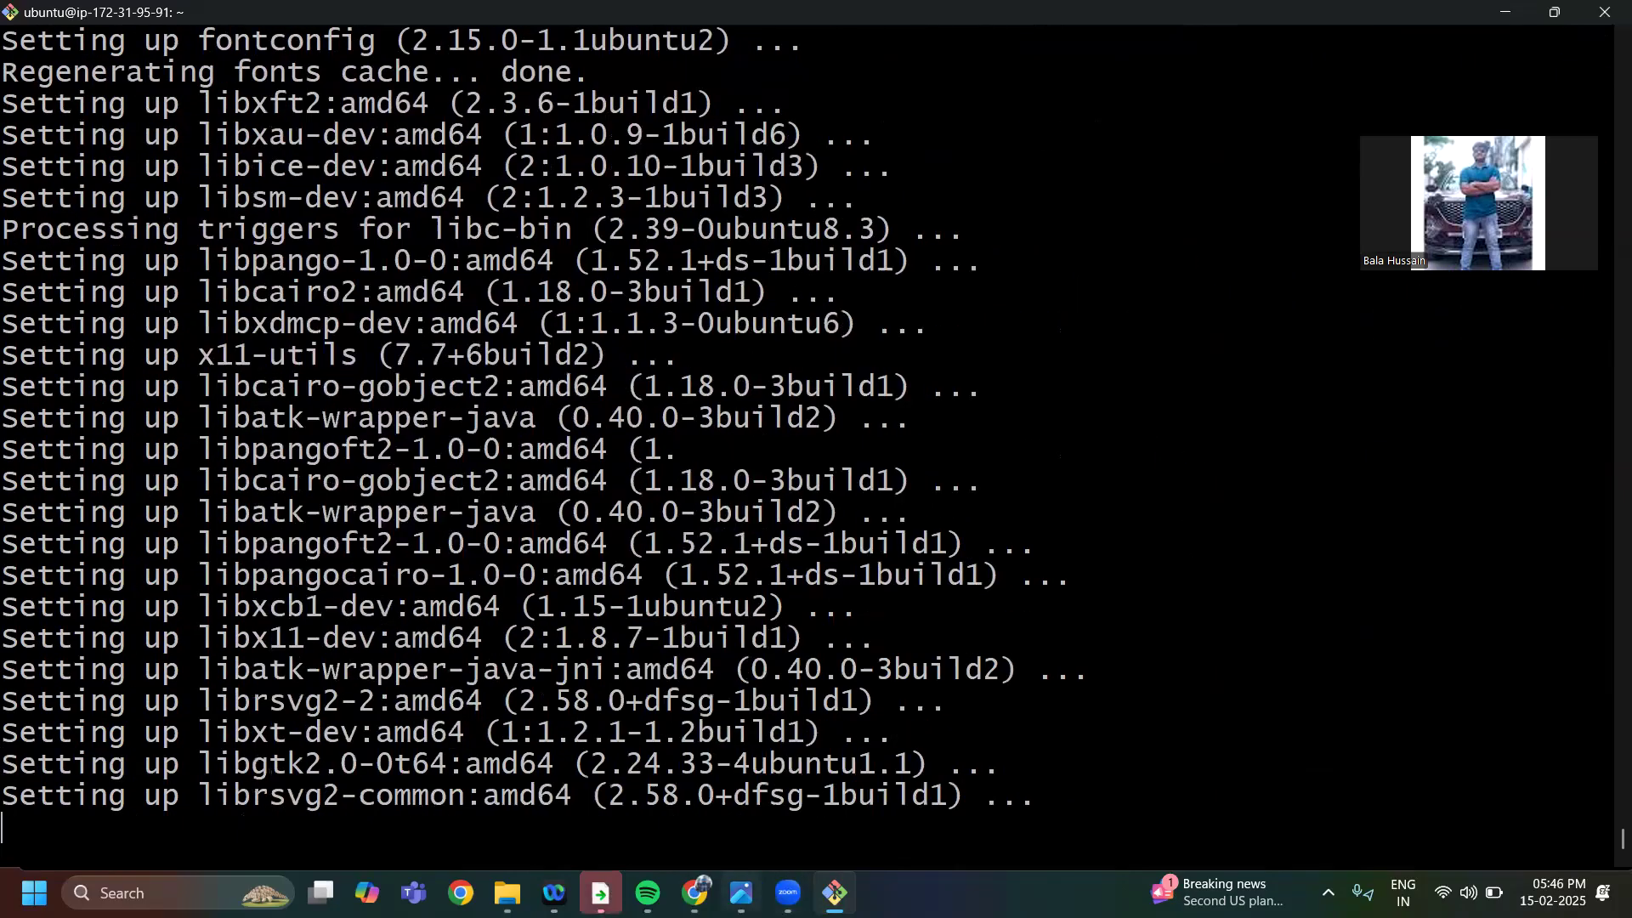
# Switch to Chrome, search in a new tab for install jenkins in ubuntu and open the jenkins.io Linux installation page
pyautogui.moveTo(695, 893)
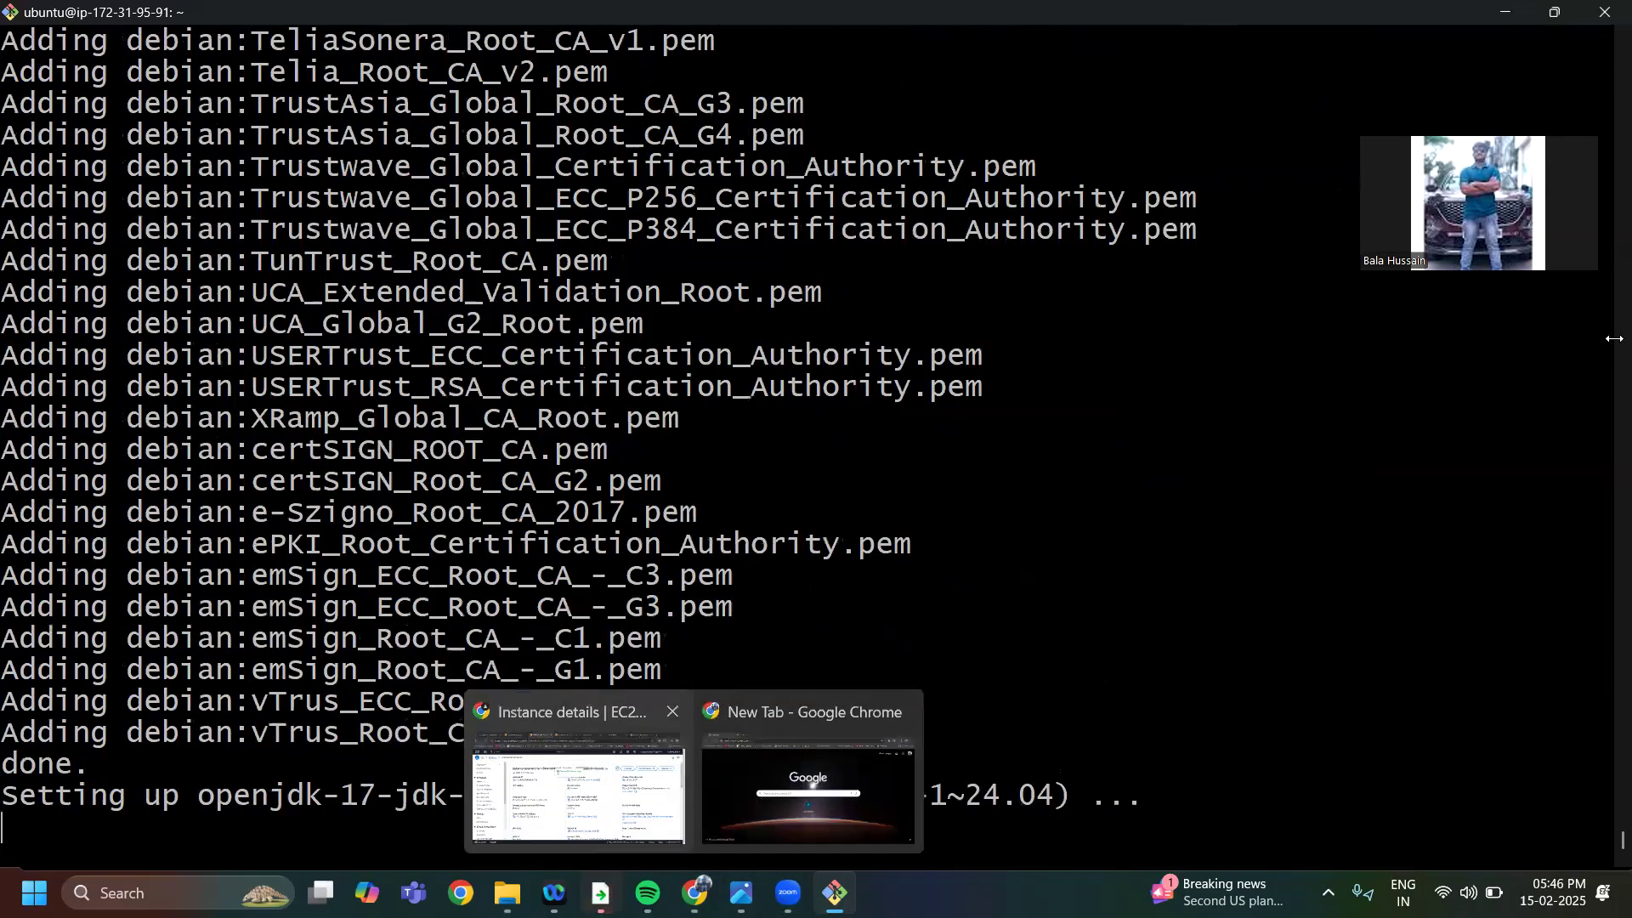
pyautogui.click(631, 811)
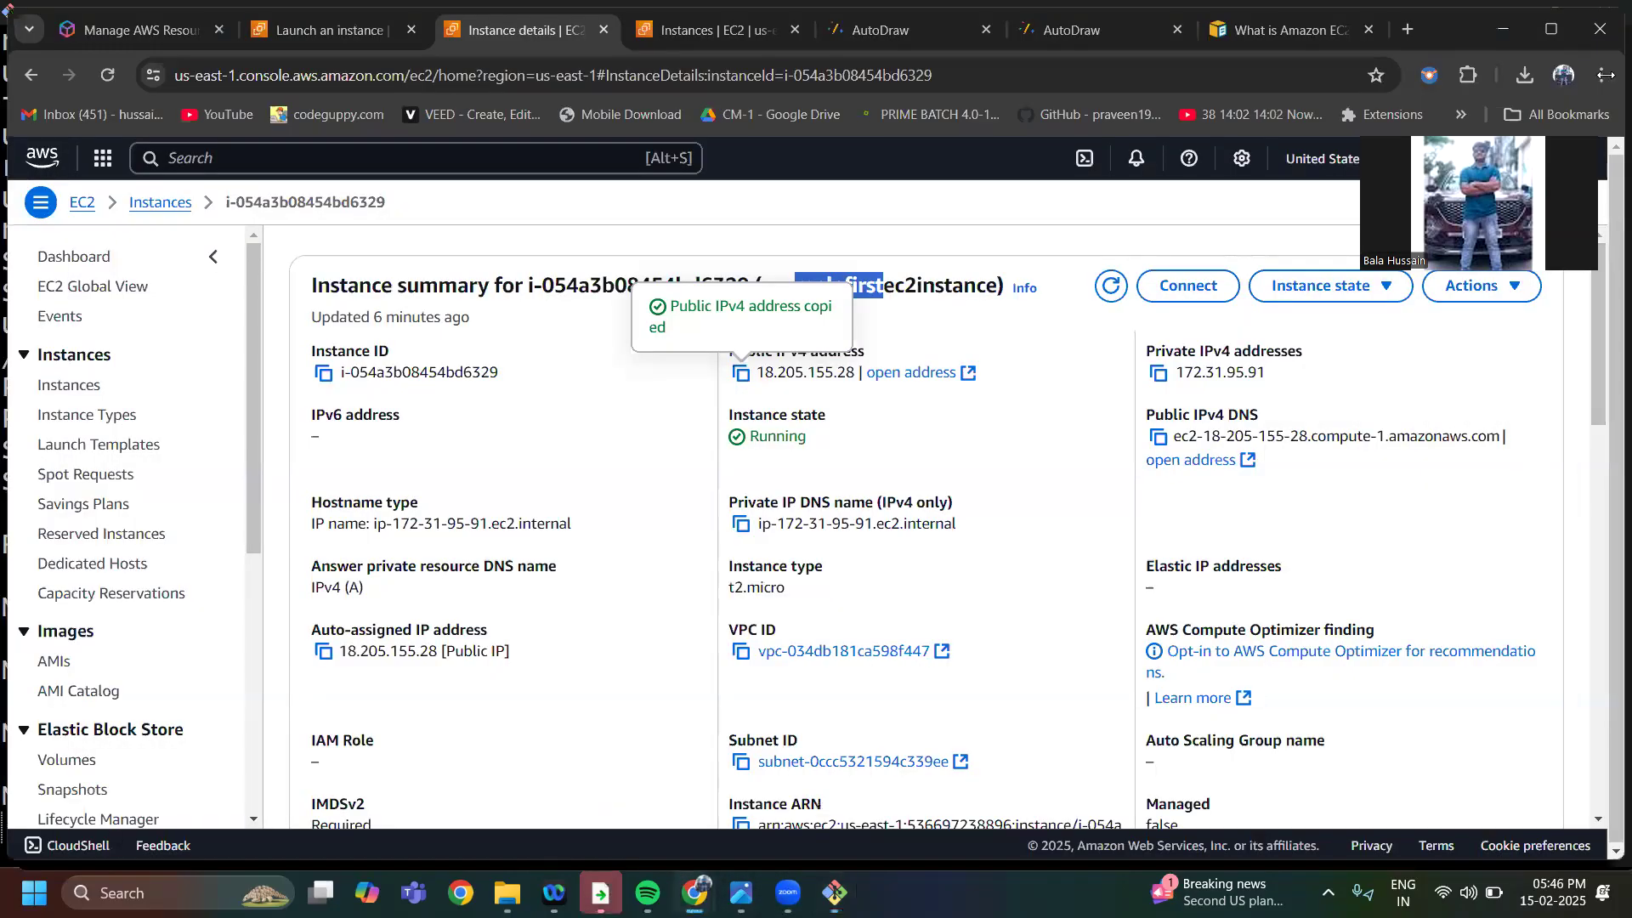
pyautogui.click(1603, 75)
pyautogui.click(1318, 116)
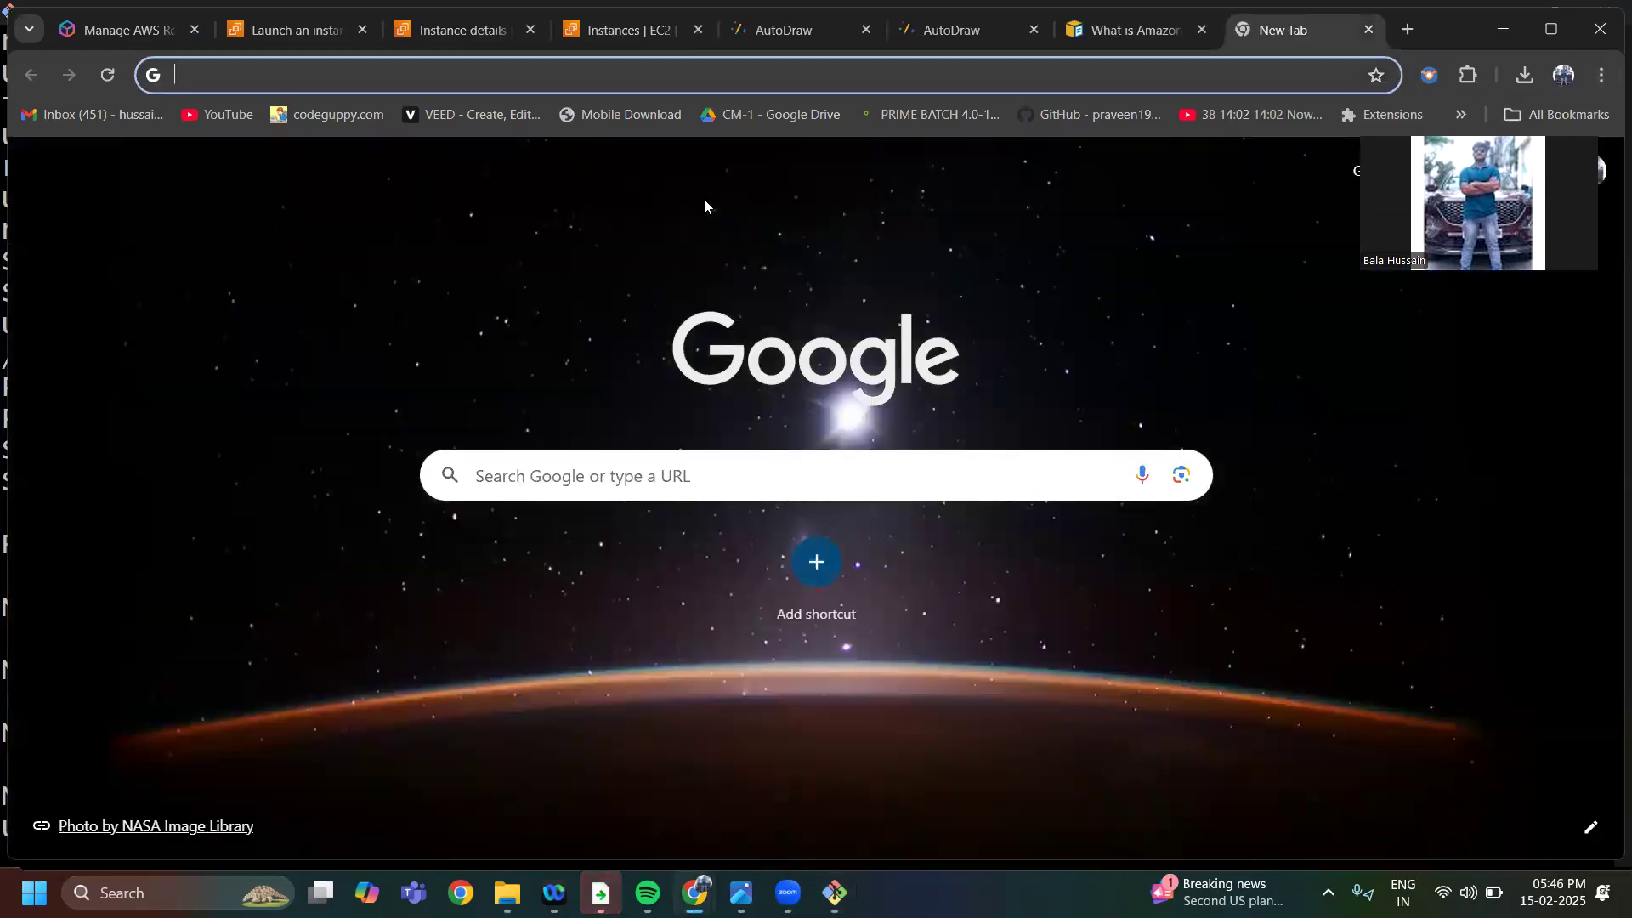
pyautogui.write('install')
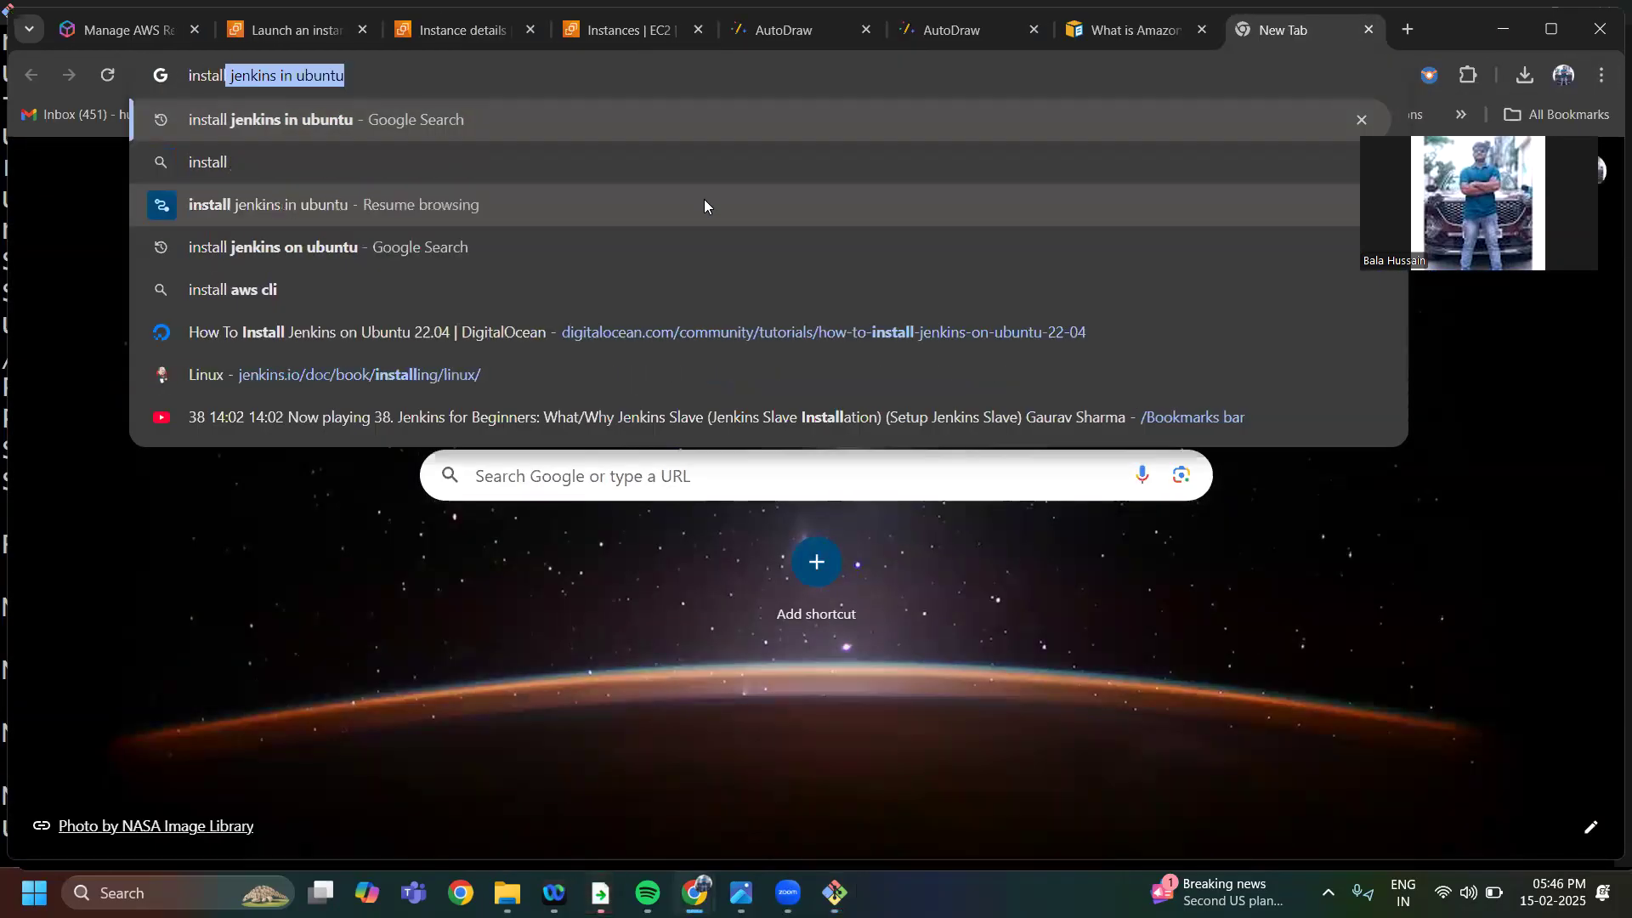
pyautogui.press('Return')
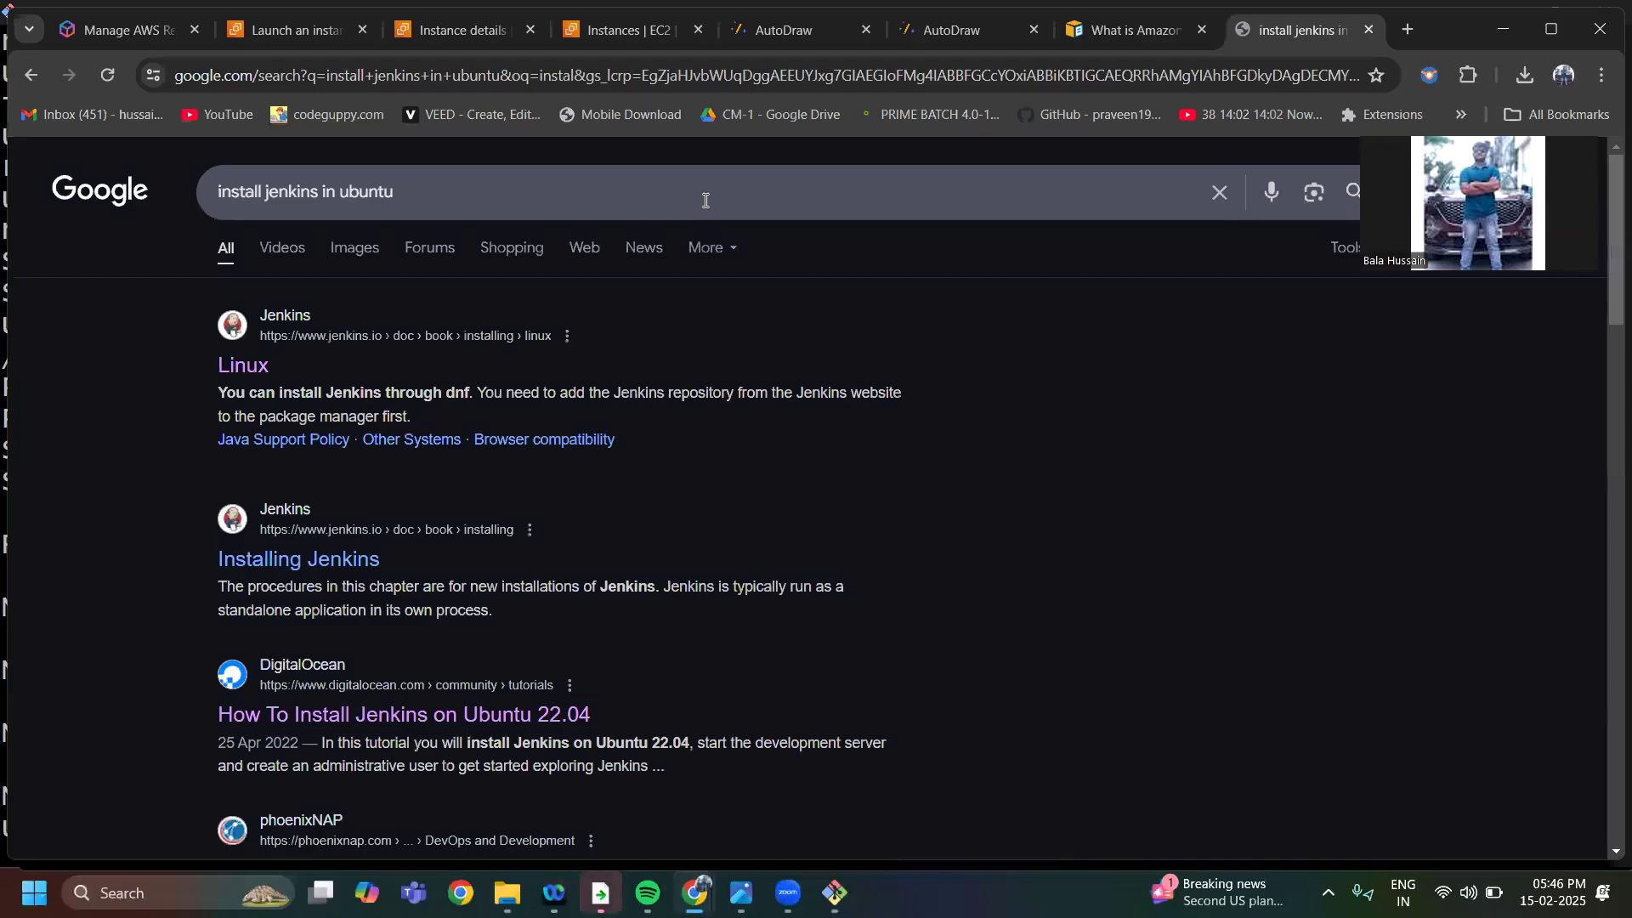
pyautogui.click(241, 364)
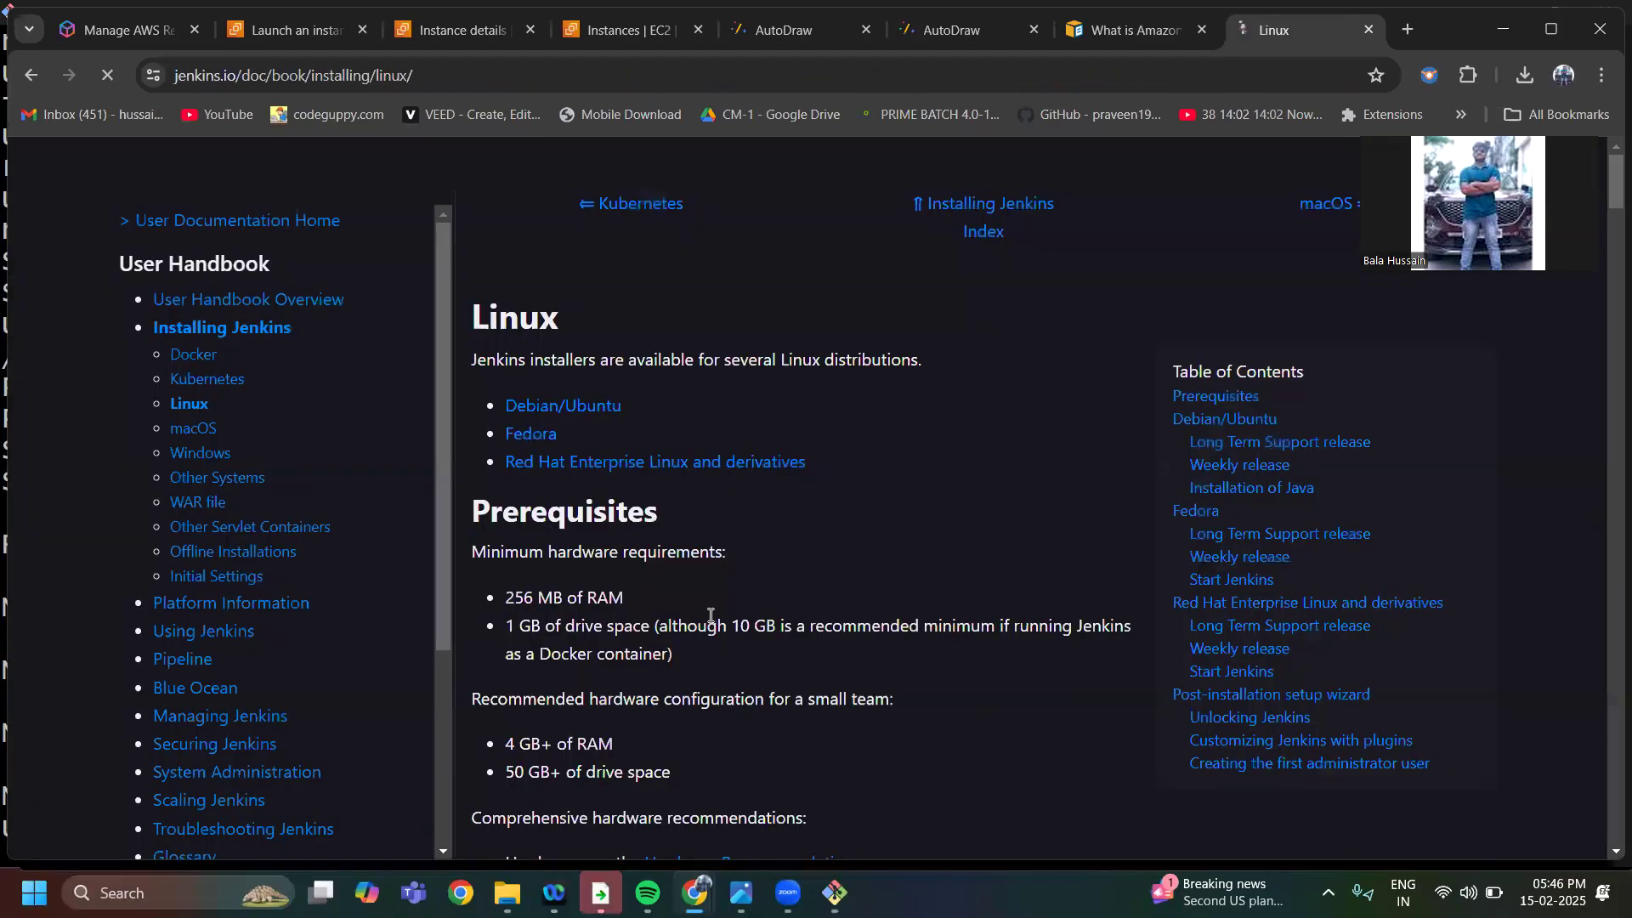
# Copy the Long Term Support release command block from the Debian/Ubuntu section
pyautogui.scroll(-8, 779, 535)
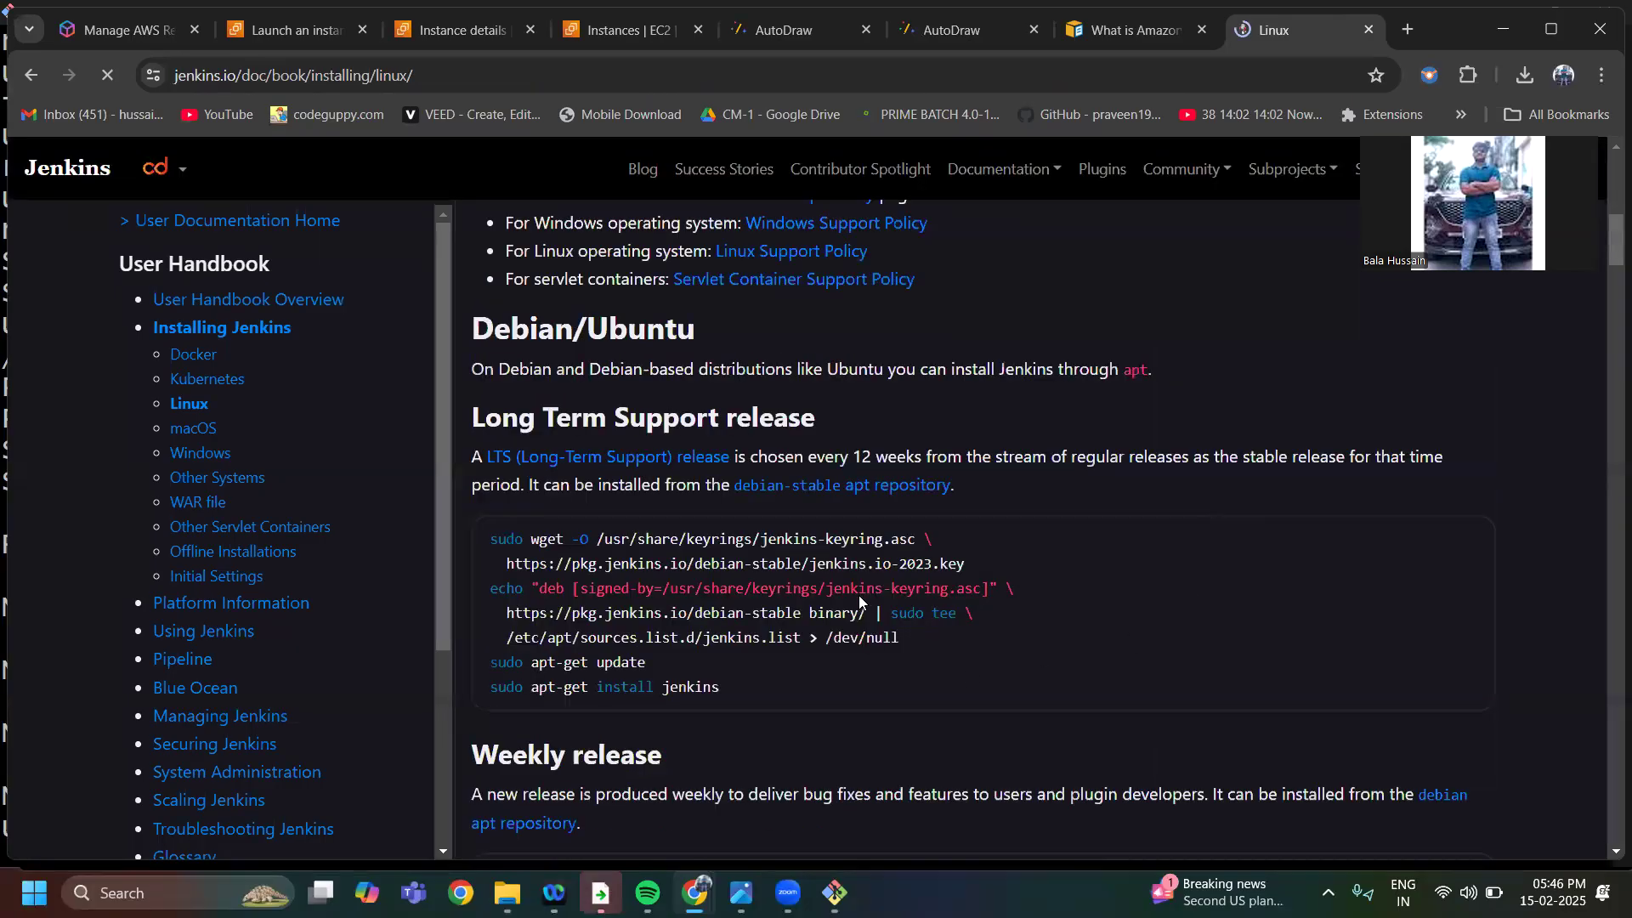
pyautogui.scroll(-3, 861, 601)
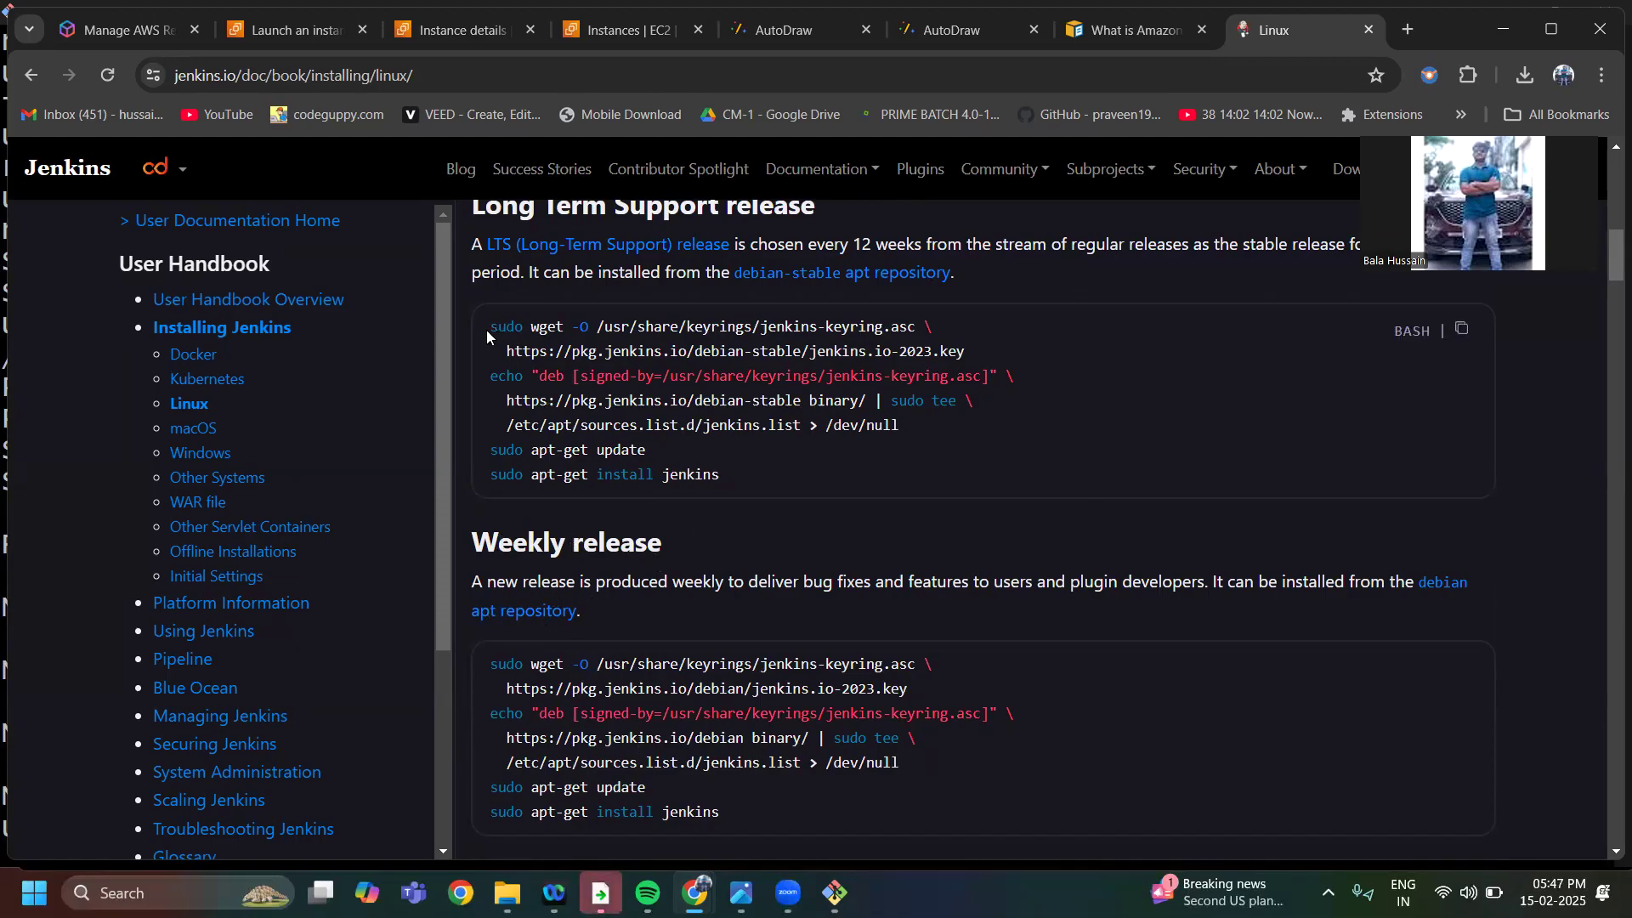
pyautogui.moveTo(486, 323); pyautogui.dragTo(719, 483)
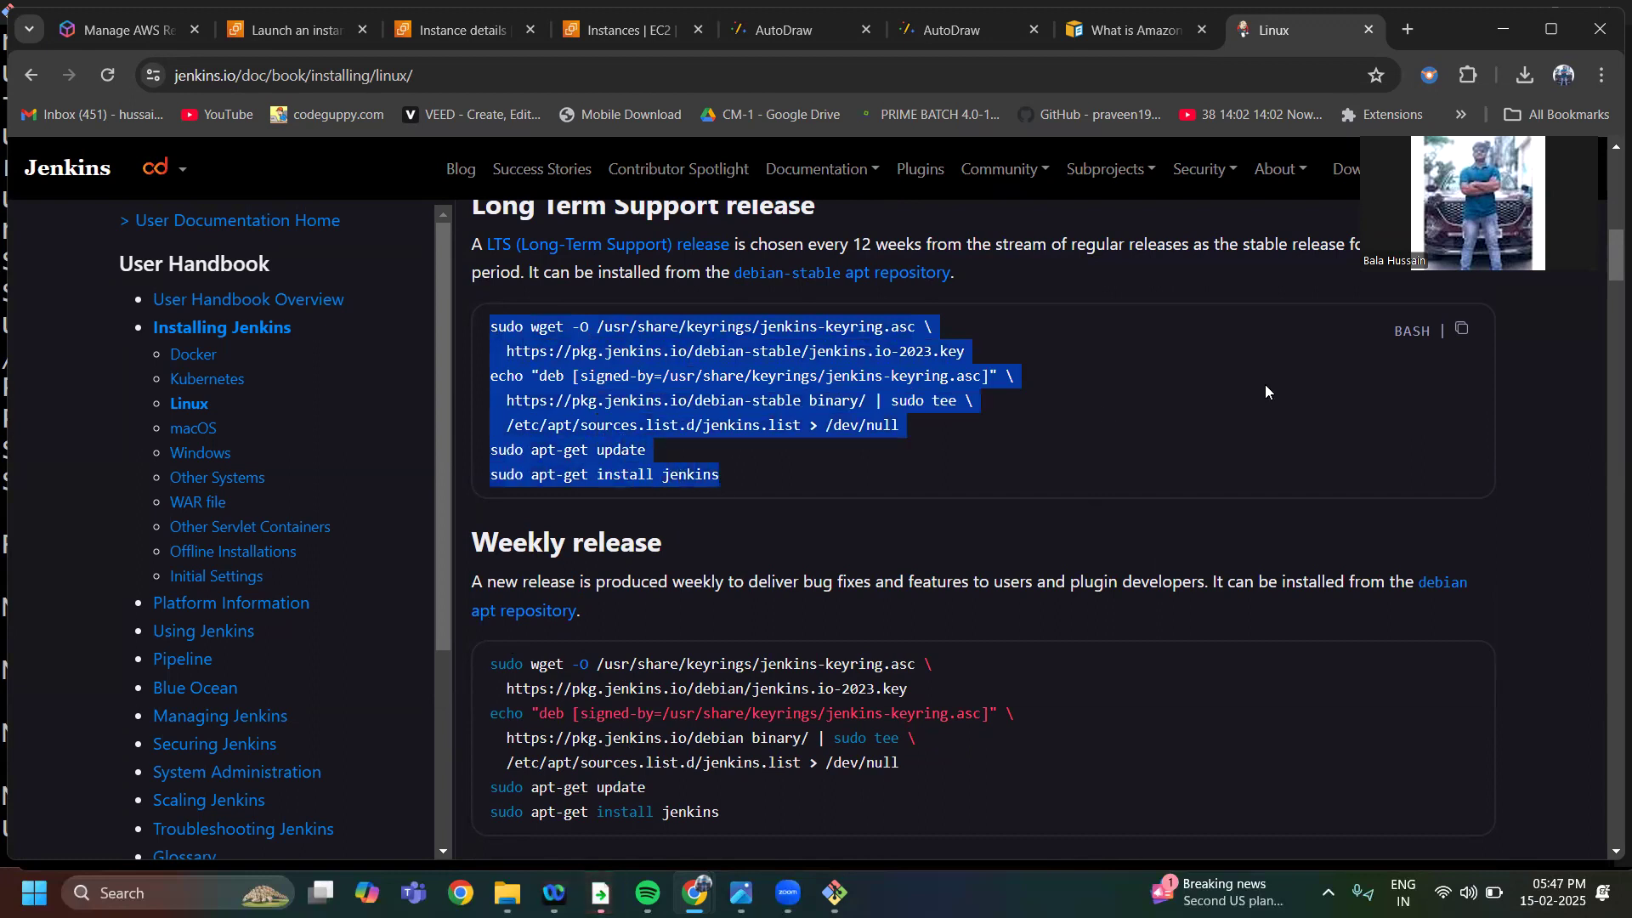
pyautogui.click(1461, 332)
# Switch to Git Bash, check the installed Java version with java -version and highlight the version number in the output
pyautogui.moveTo(835, 893)
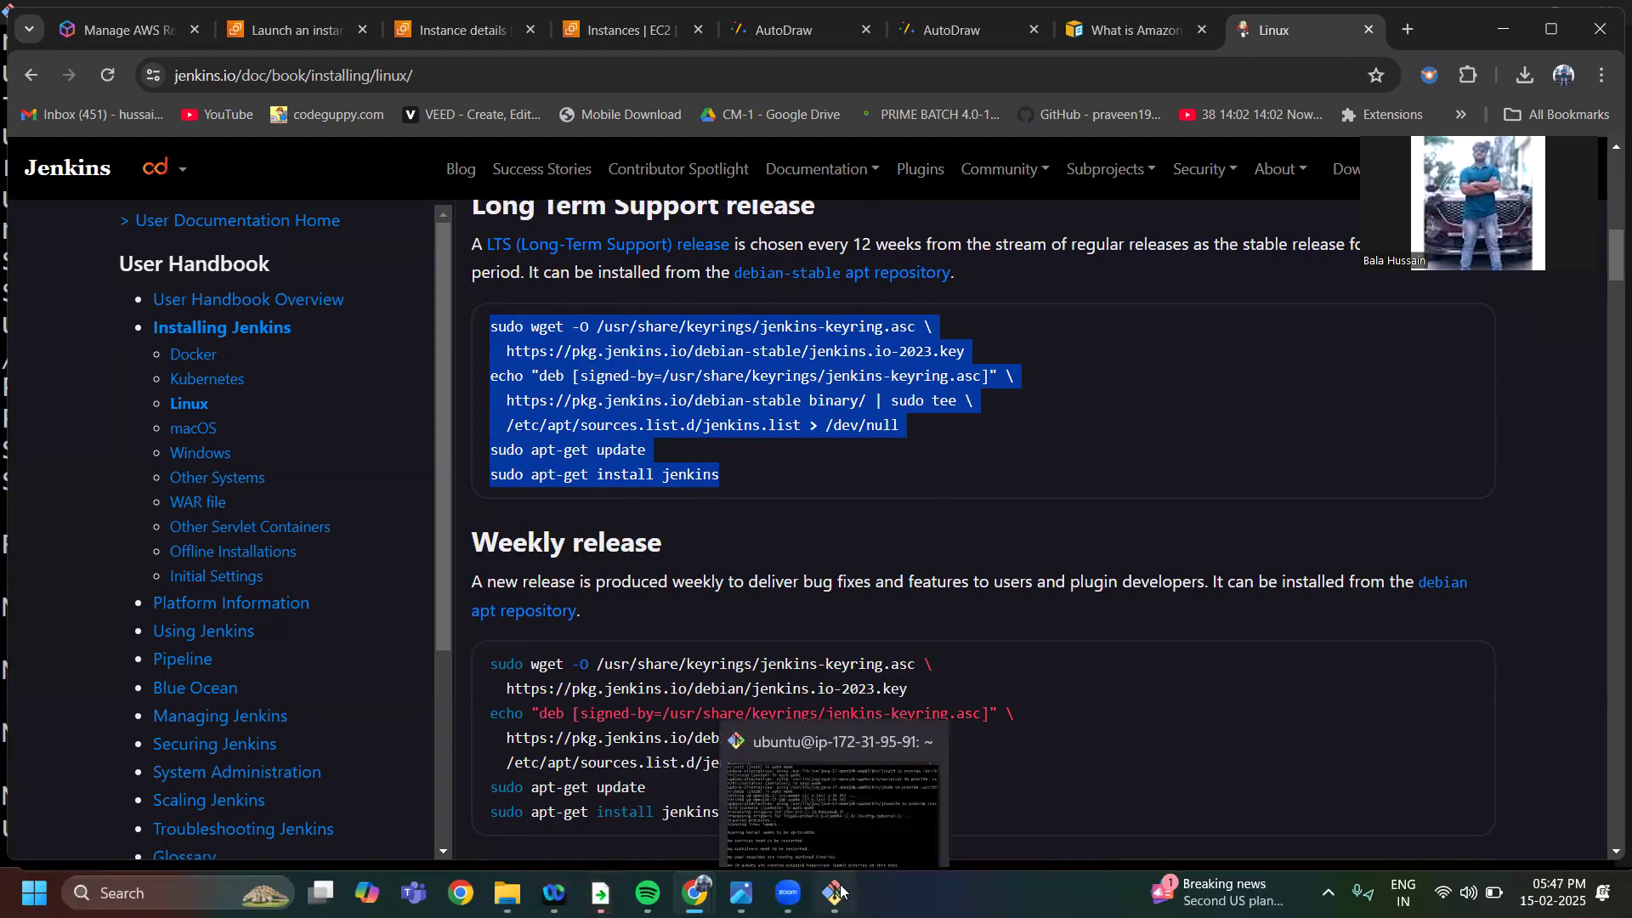
pyautogui.click(833, 803)
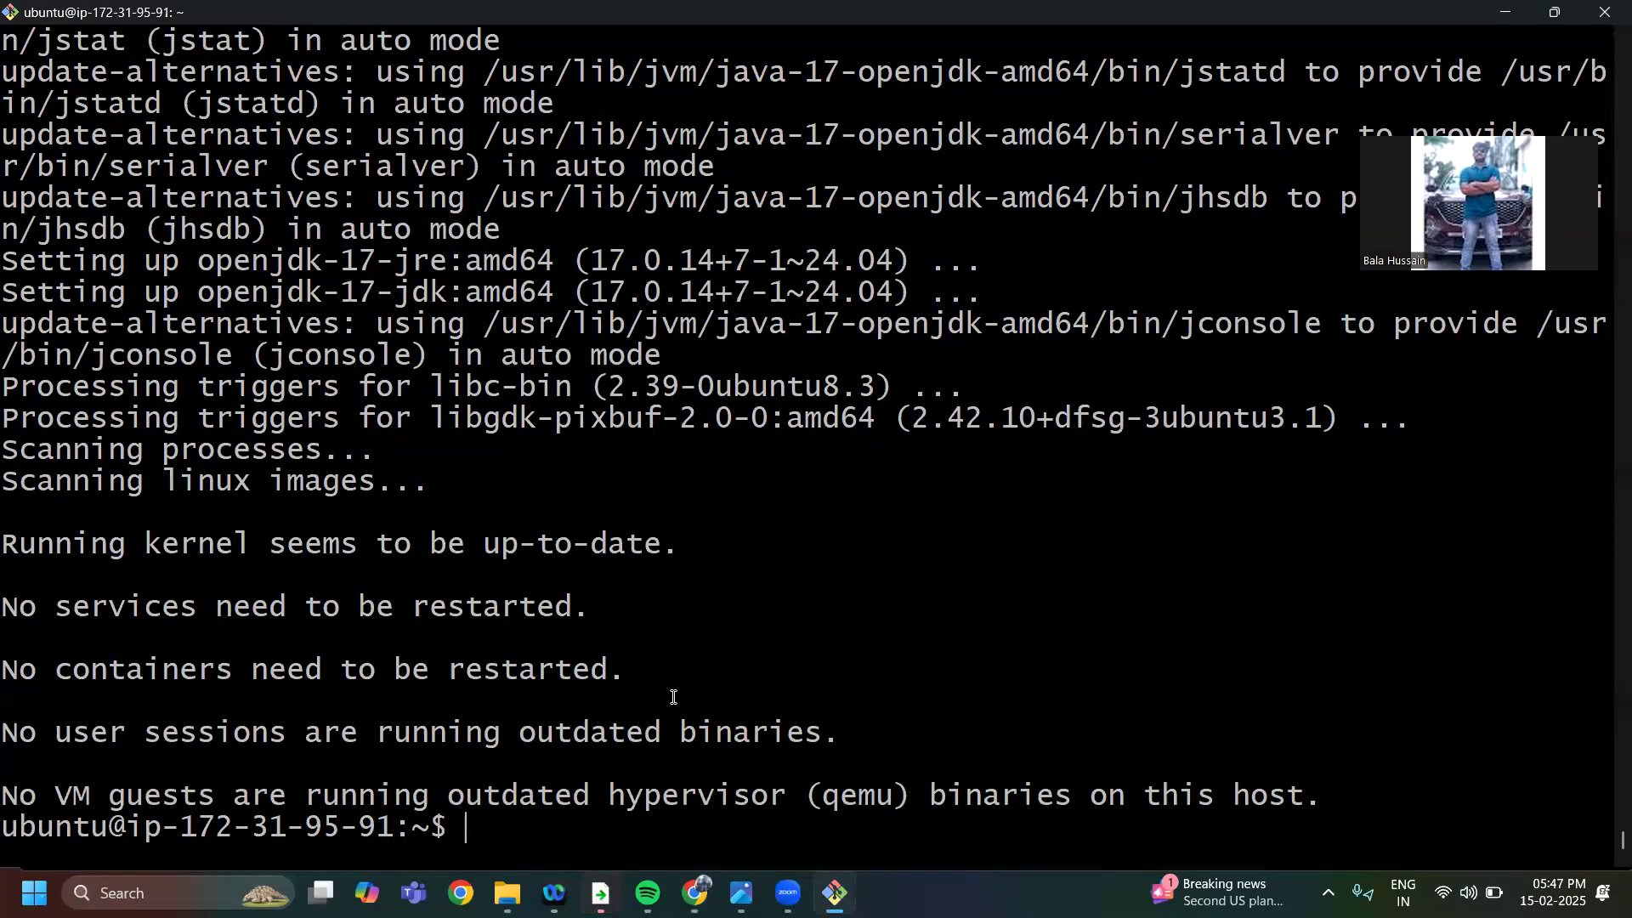
pyautogui.write('java ')
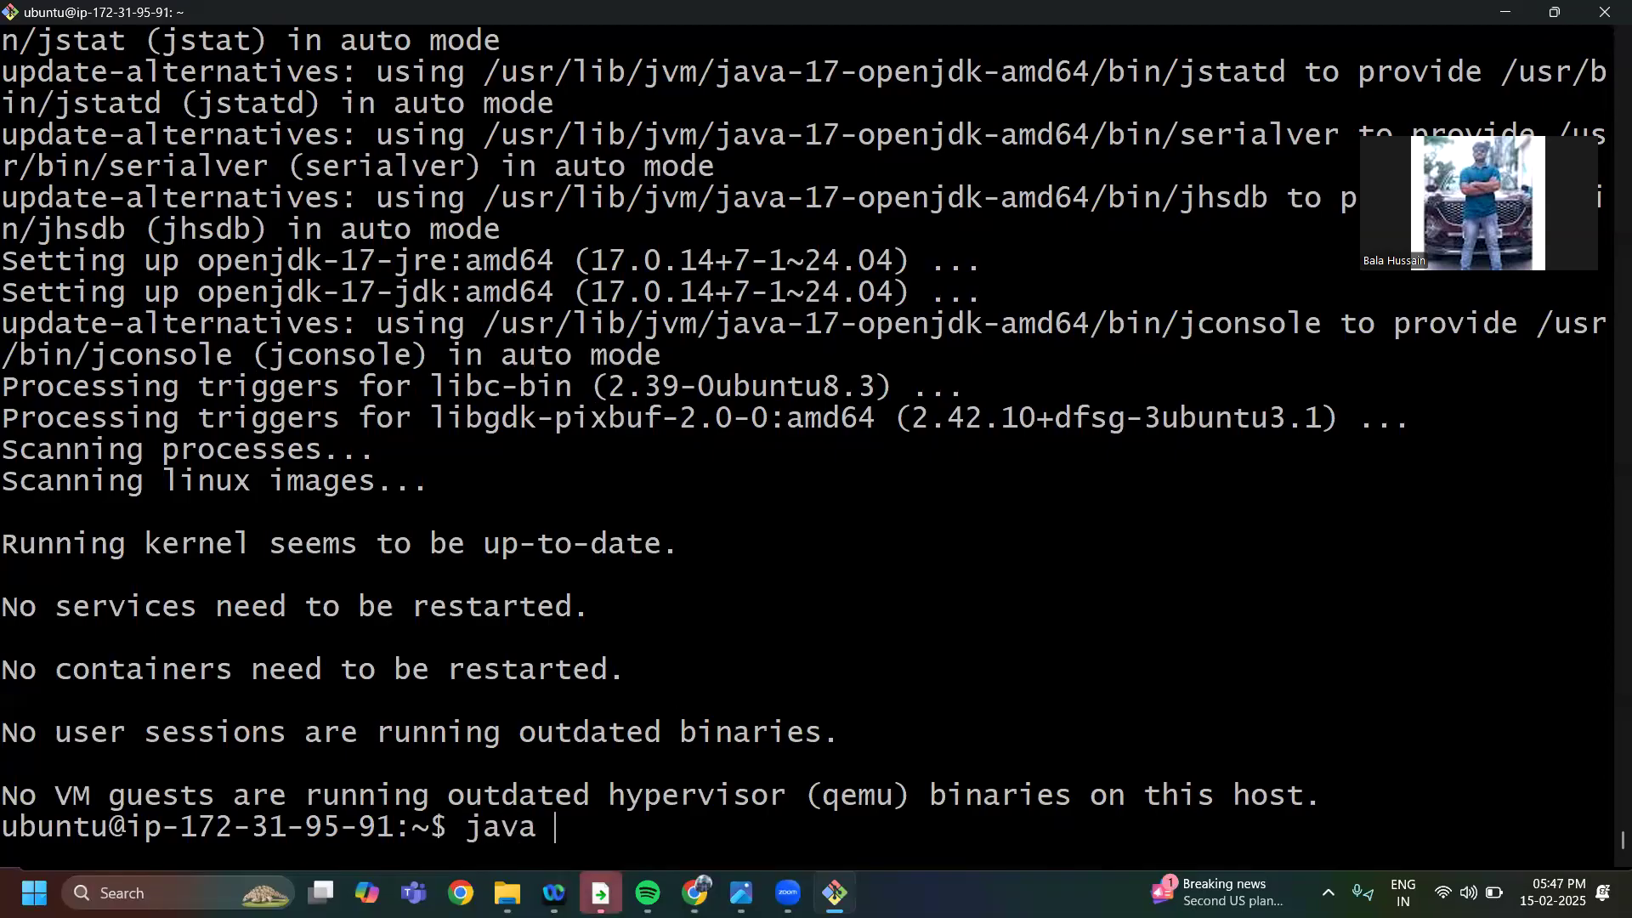
pyautogui.write('--verison')
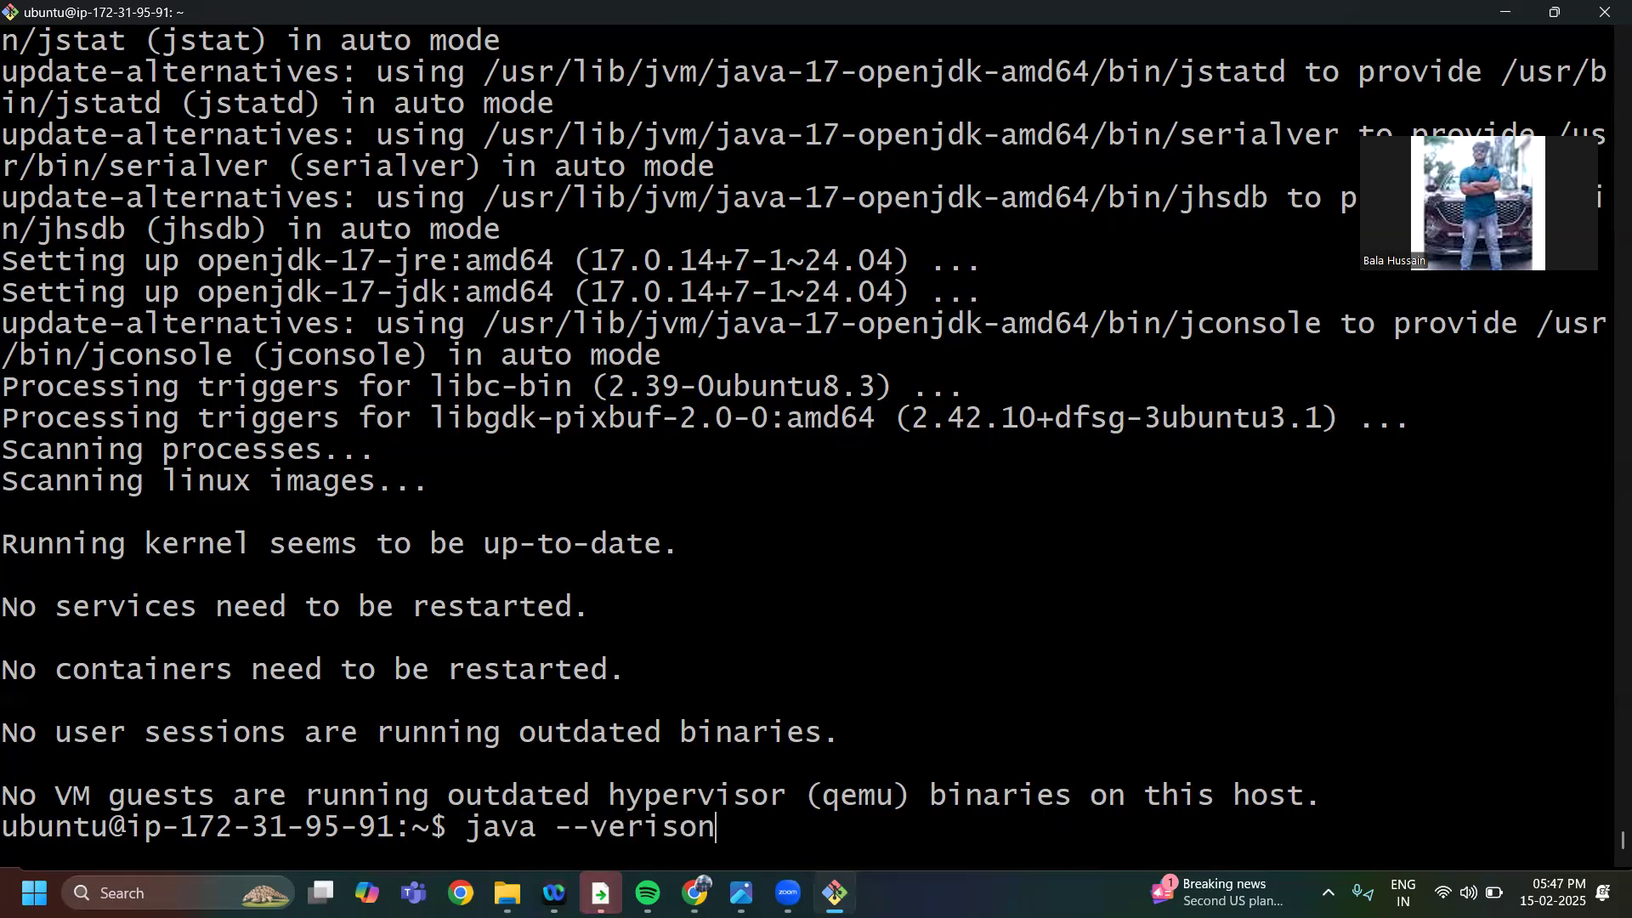
pyautogui.press('Return')
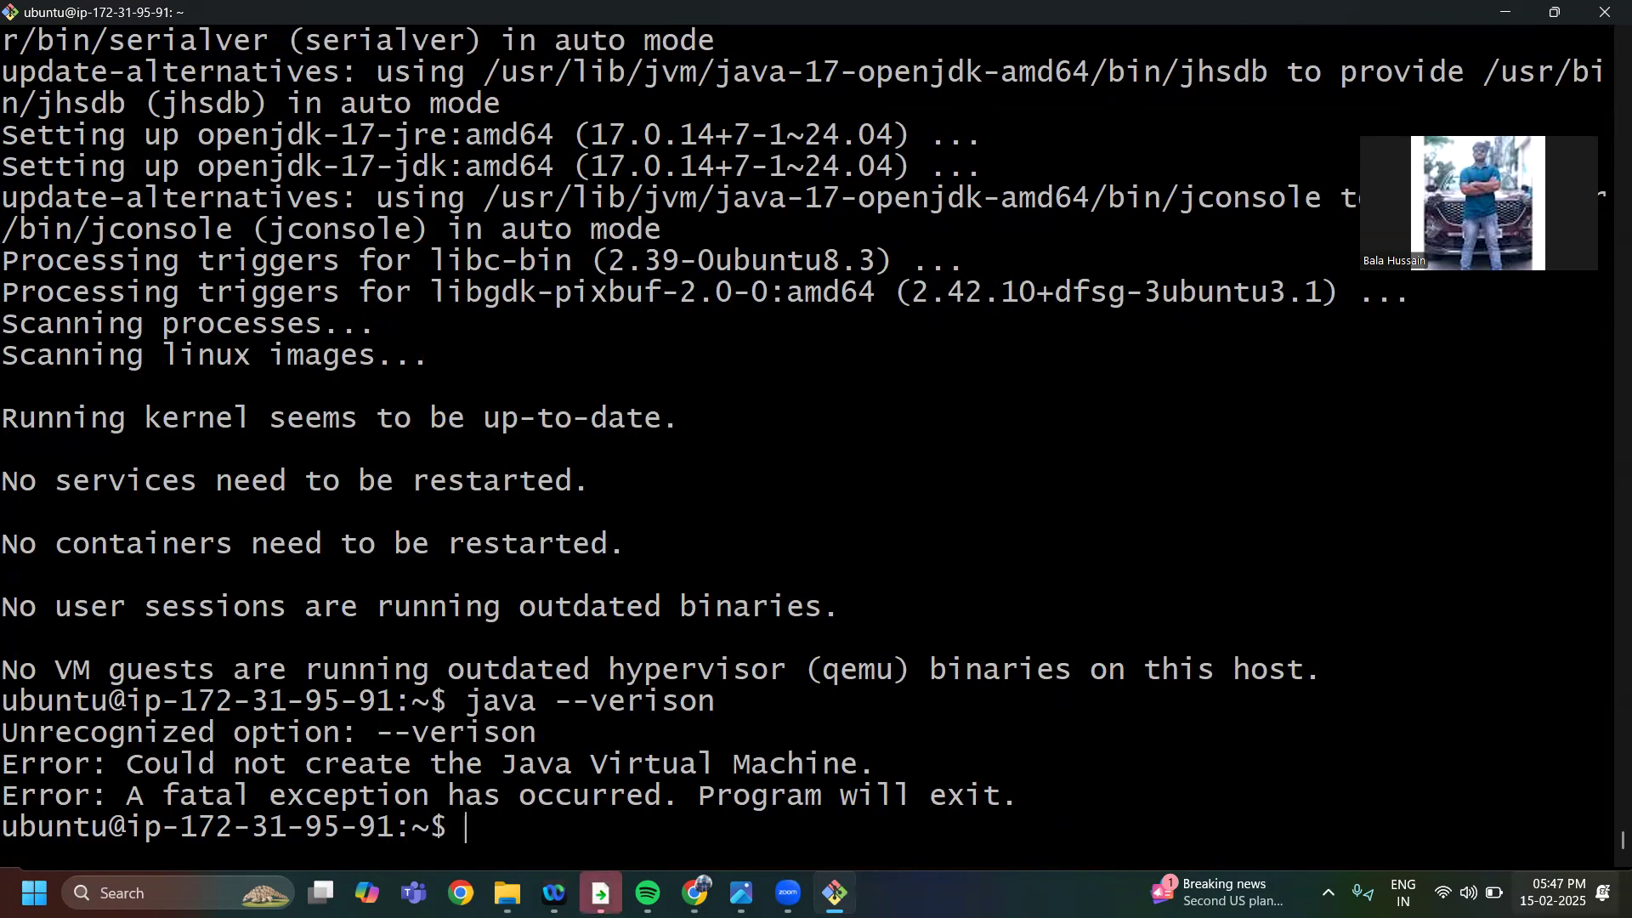
pyautogui.write('java -version')
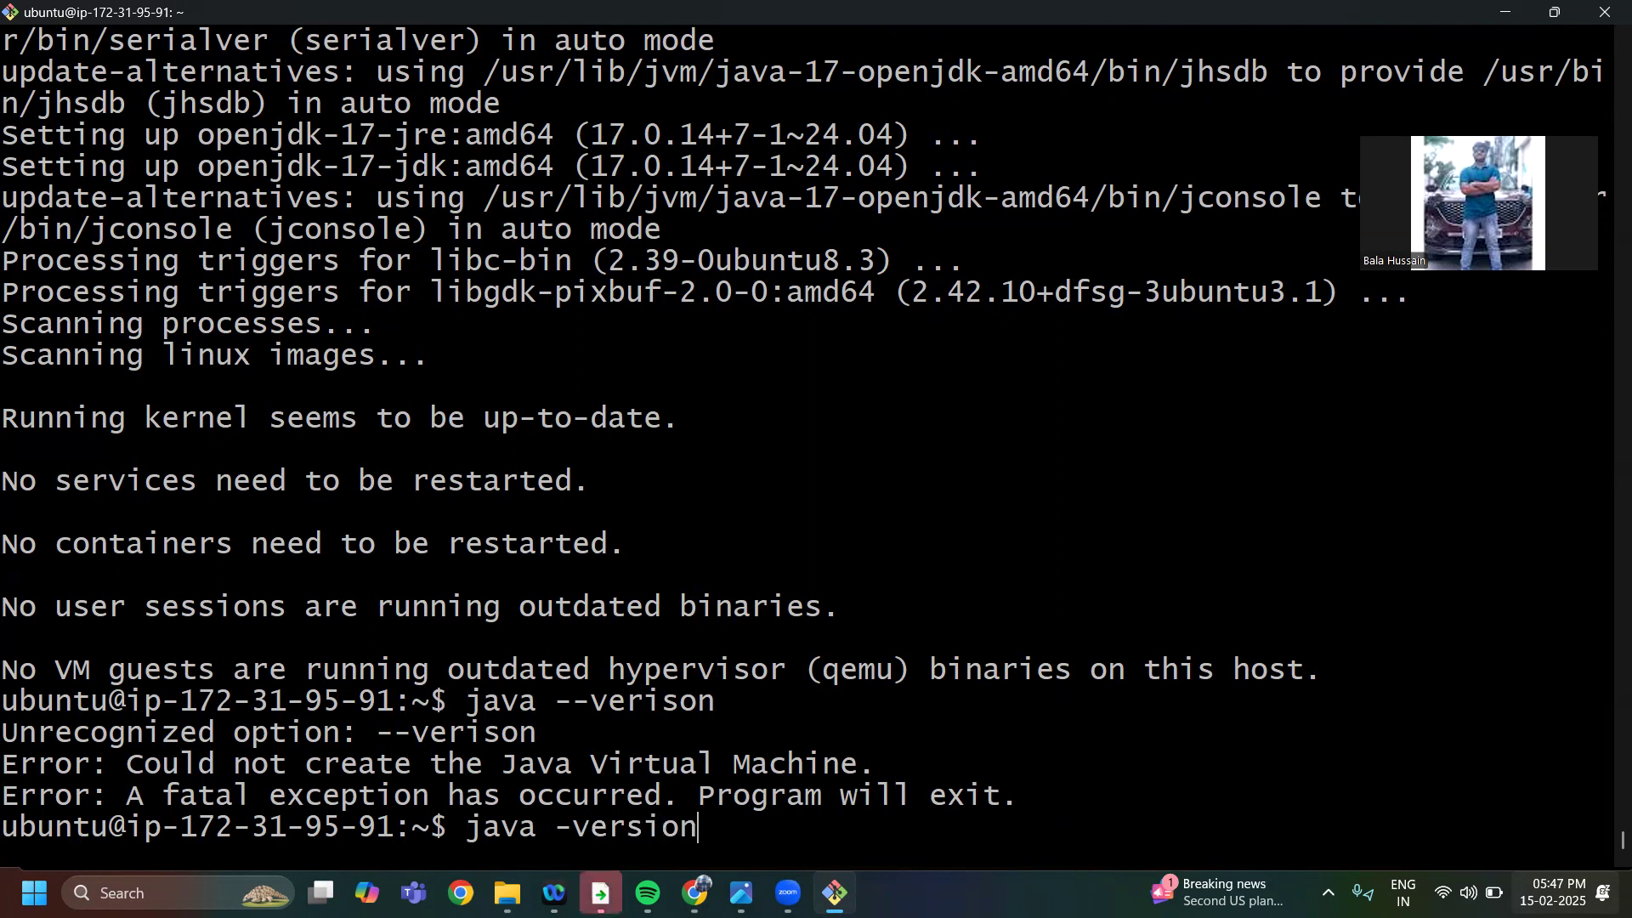
pyautogui.press('Return')
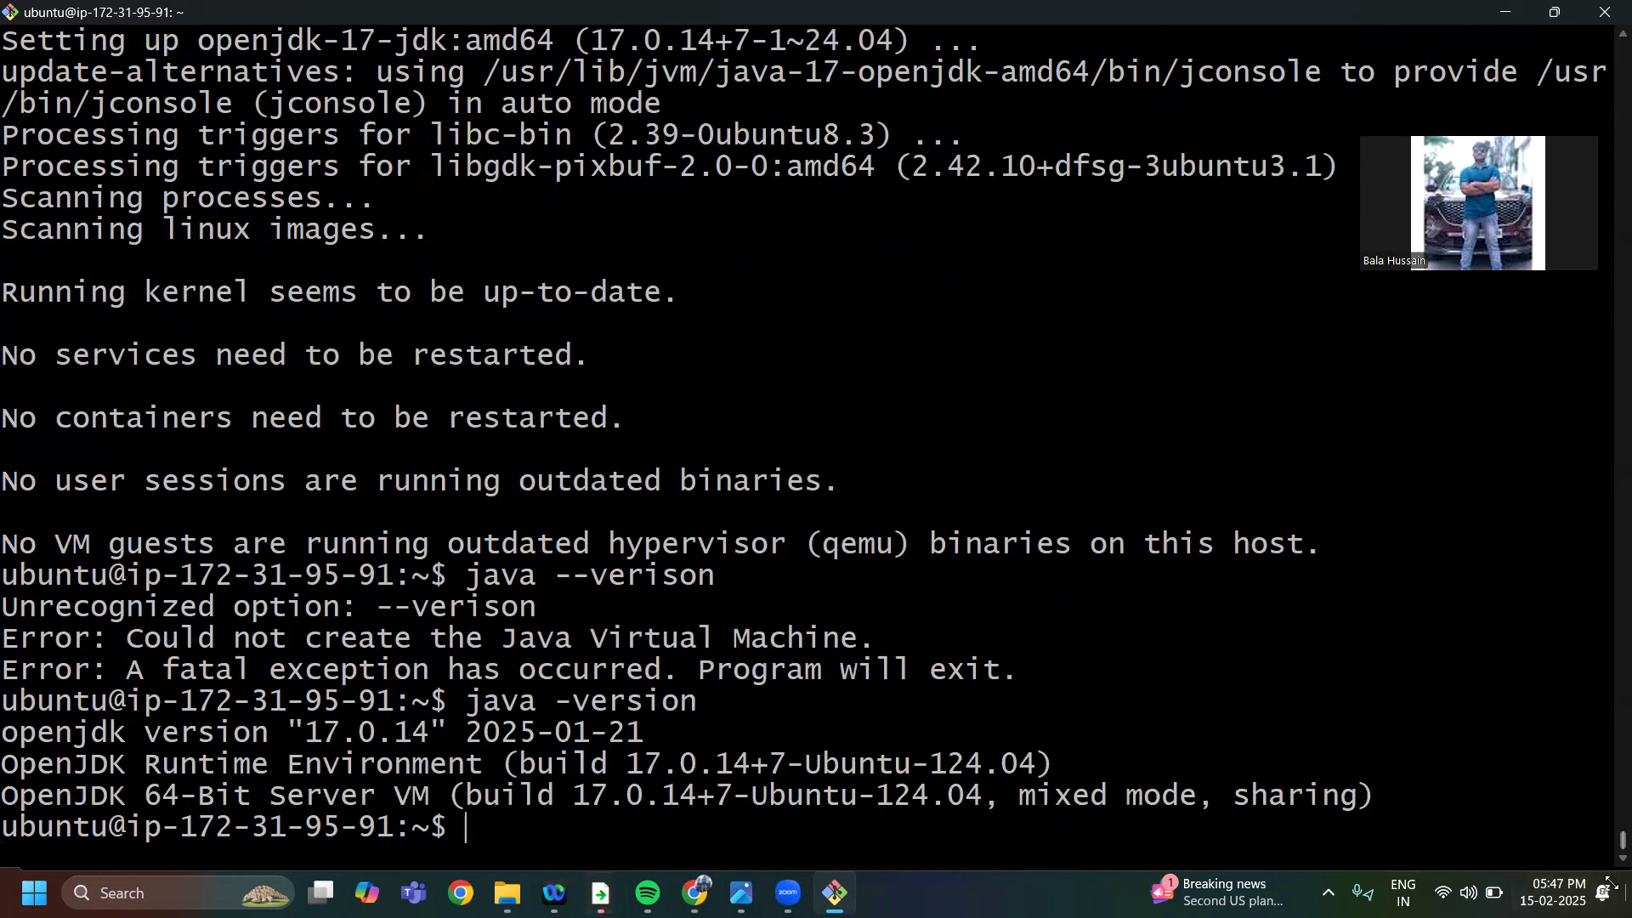
pyautogui.moveTo(306, 733); pyautogui.dragTo(433, 741)
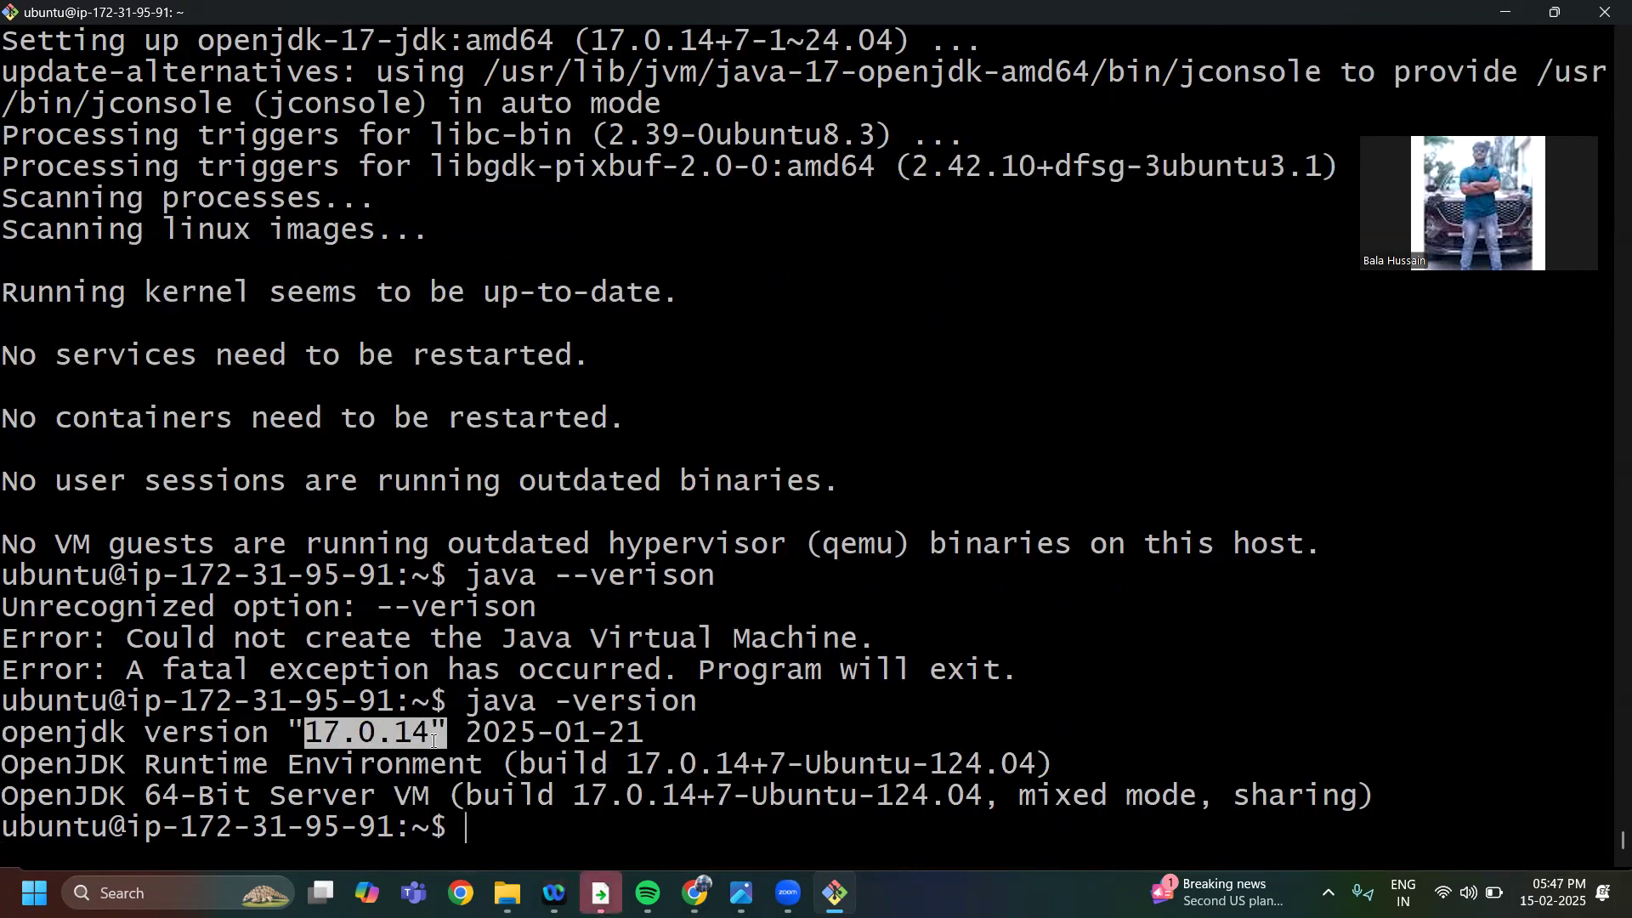
pyautogui.click(481, 843)
pyautogui.rightClick(481, 842)
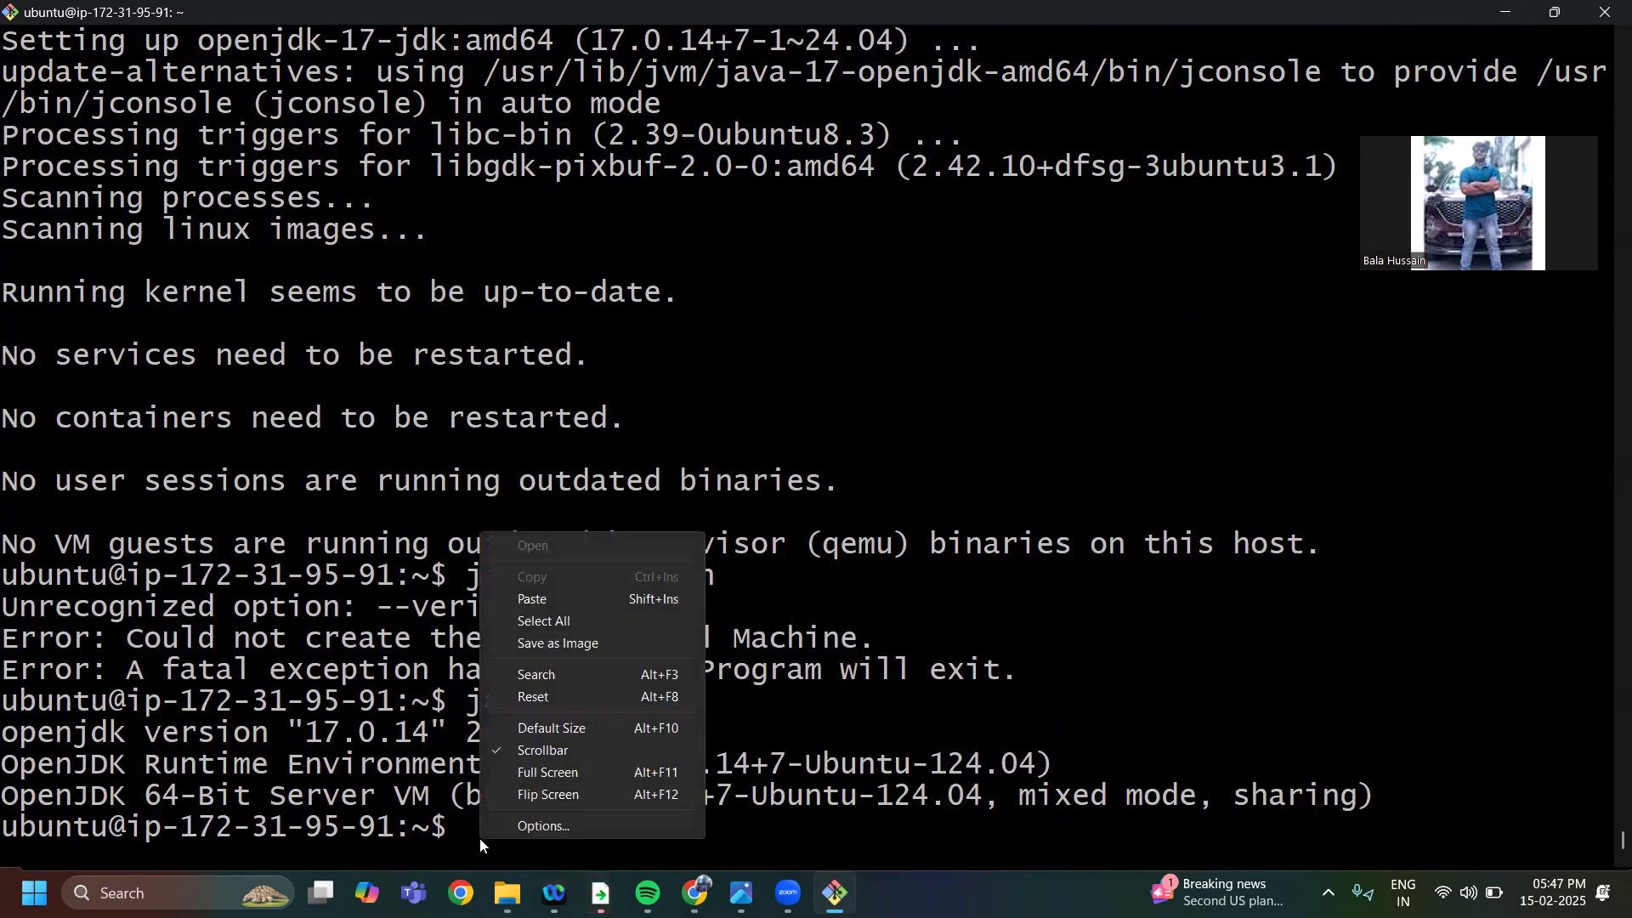
pyautogui.click(542, 600)
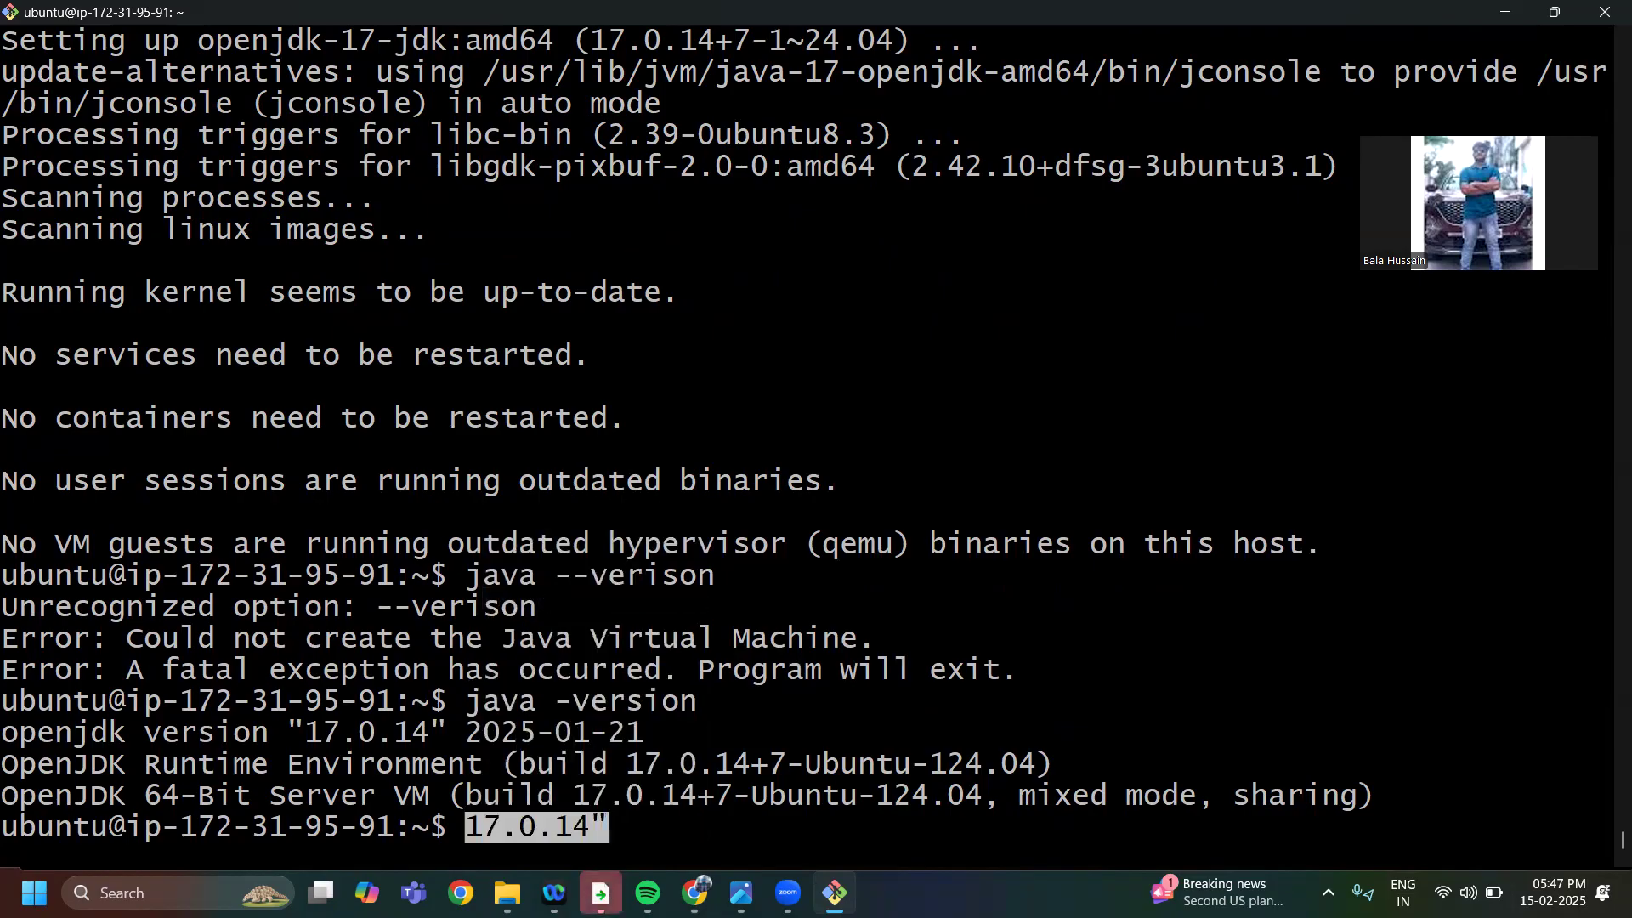
pyautogui.press('BackSpace')
pyautogui.press('BackSpace')
pyautogui.press('BackSpace')
pyautogui.press('BackSpace')
pyautogui.press('BackSpace')
pyautogui.press('BackSpace')
pyautogui.press('BackSpace')
pyautogui.press('BackSpace')
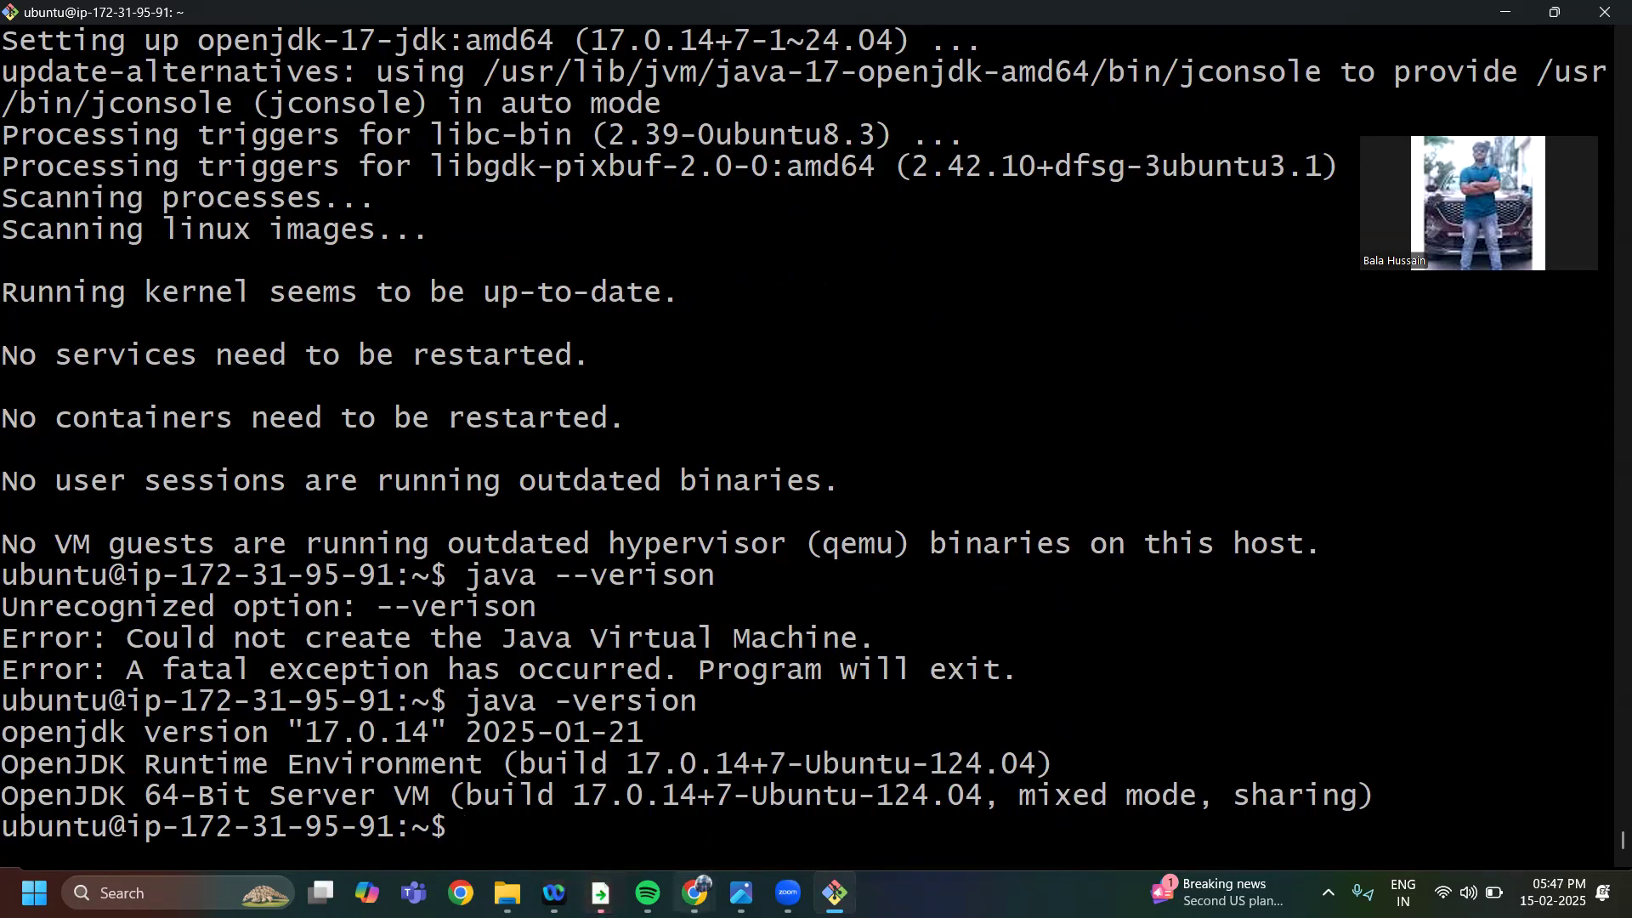
# Switch back to the Jenkins page in Chrome and copy the Long Term Support release commands again
pyautogui.moveTo(695, 892)
pyautogui.click(592, 775)
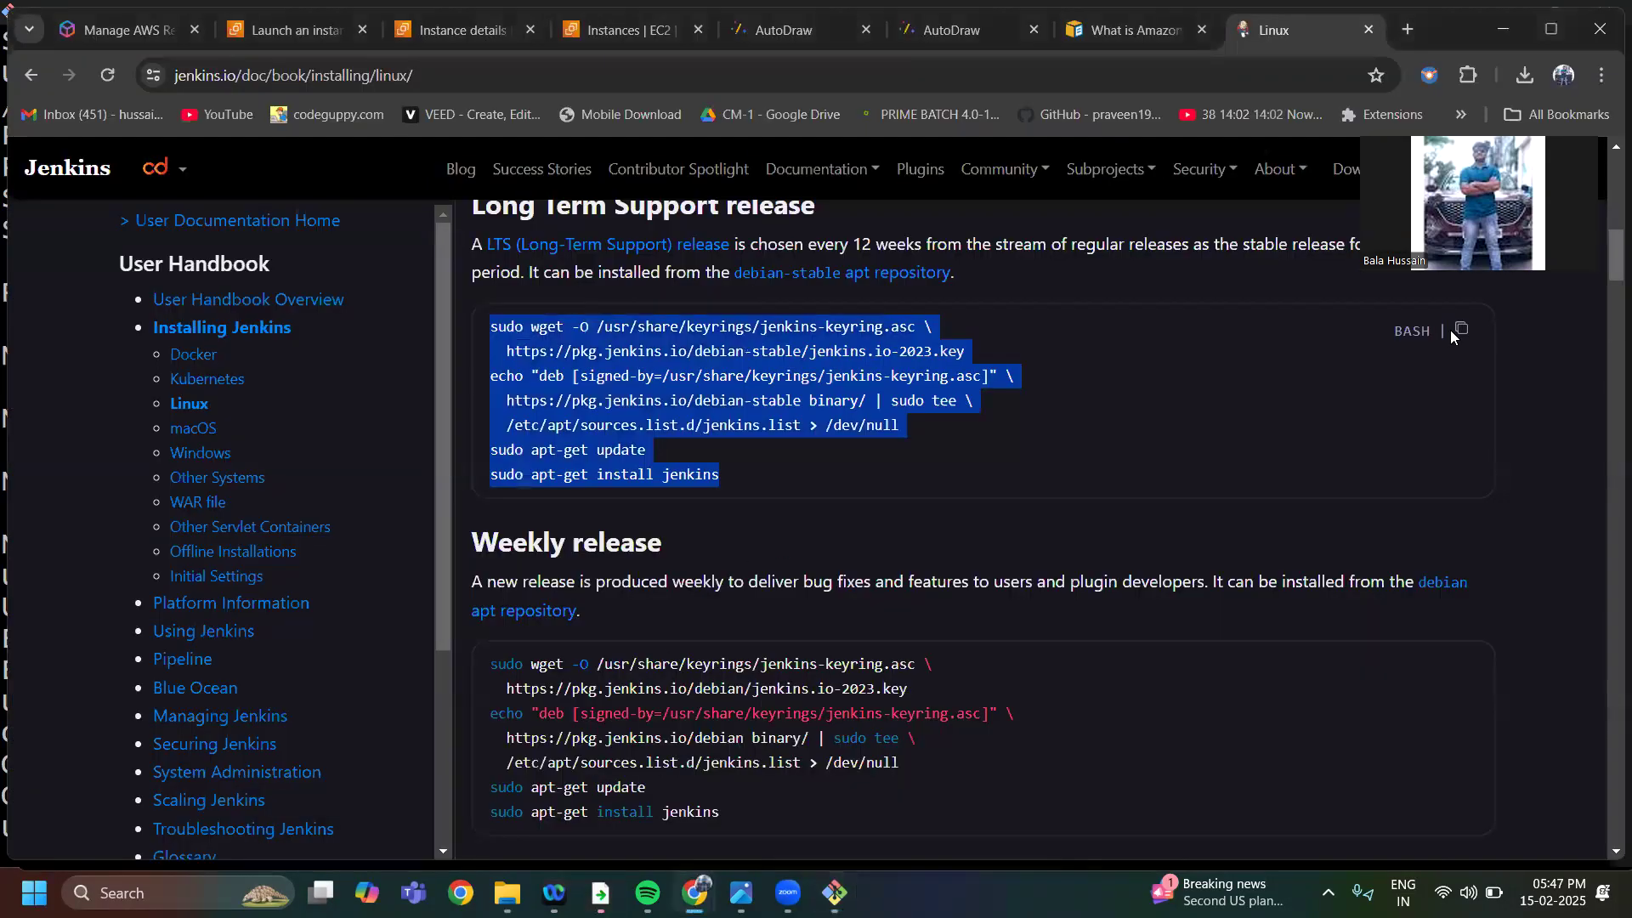
pyautogui.click(1462, 331)
# Paste and run the copied Jenkins repository and installation commands in Git Bash, accepting the installation with yes
pyautogui.moveTo(695, 892)
pyautogui.click(835, 893)
pyautogui.rightClick(493, 826)
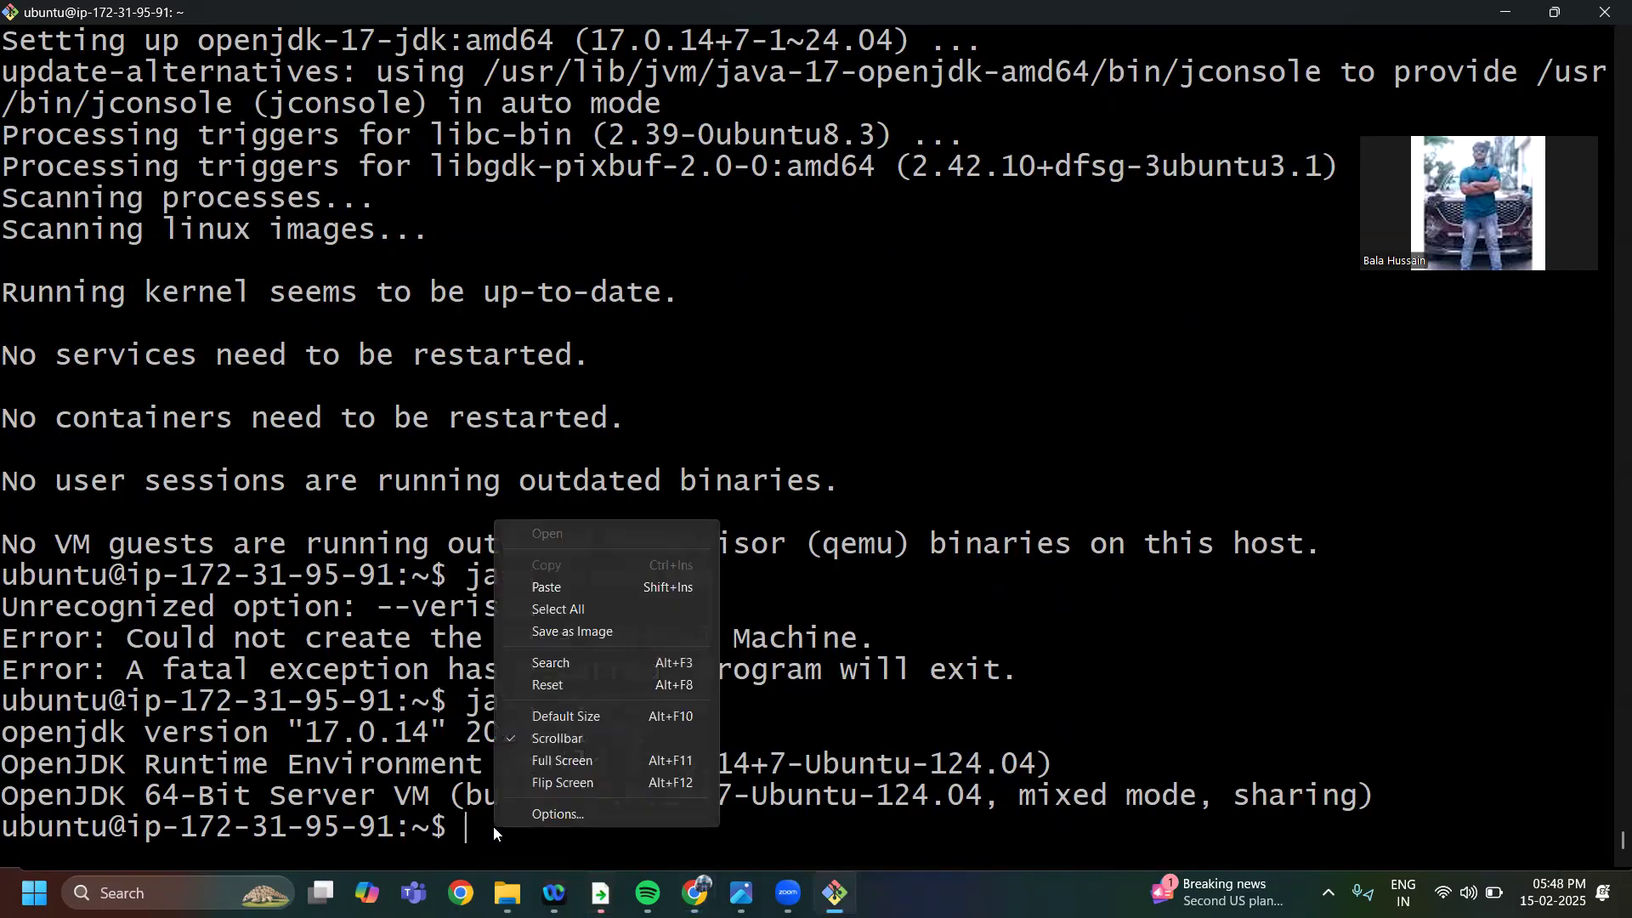
pyautogui.click(555, 583)
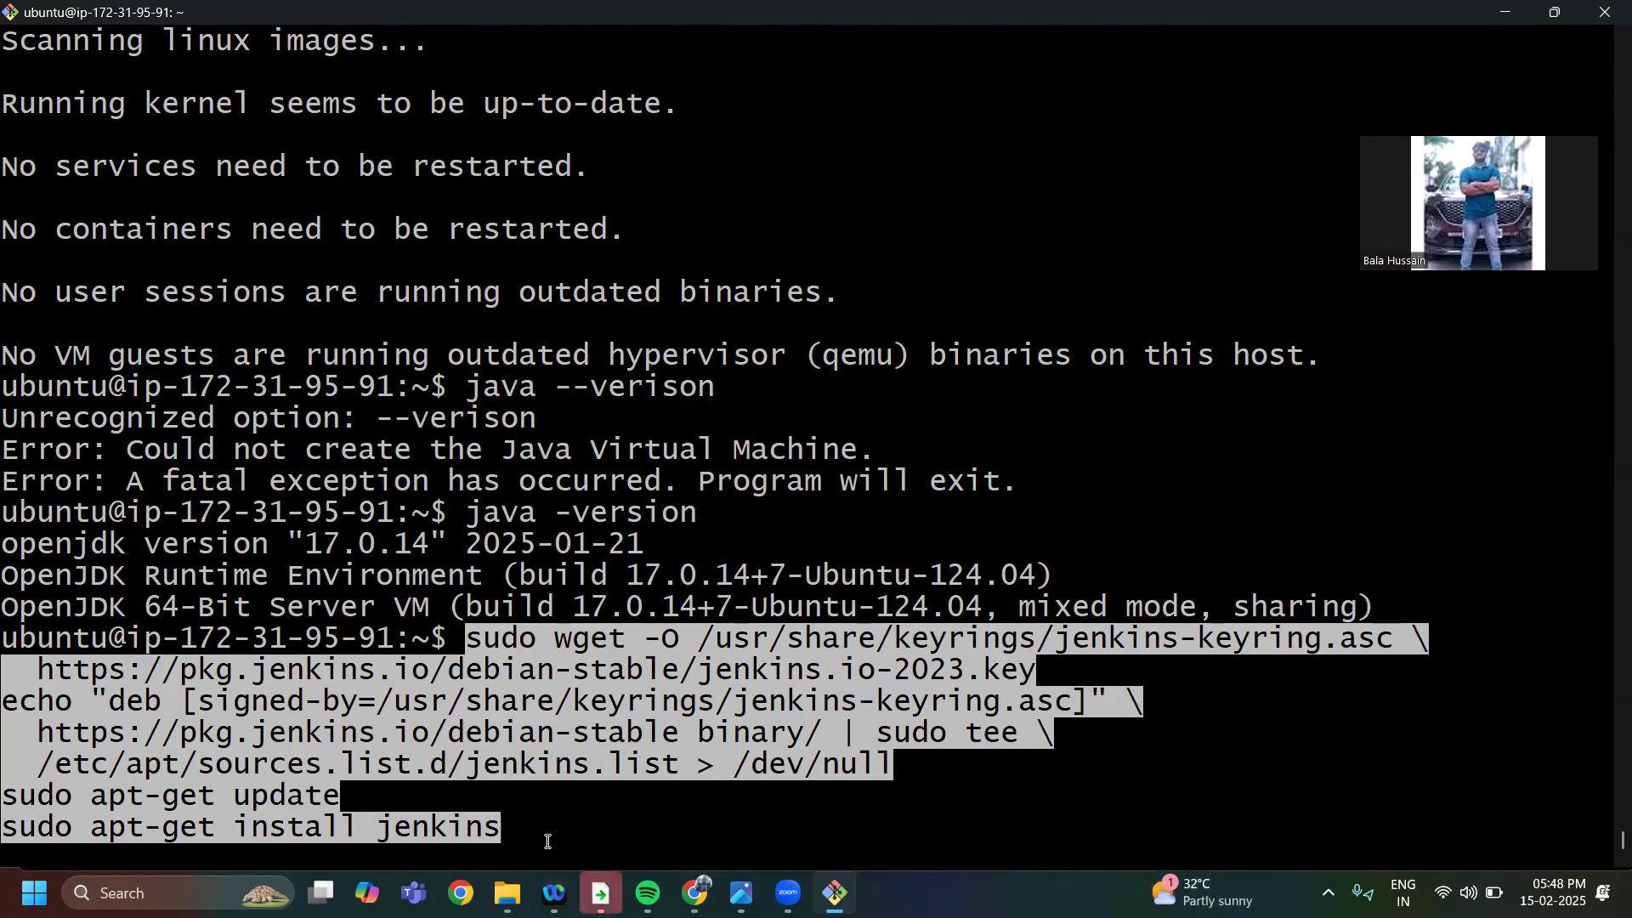
pyautogui.press('Return')
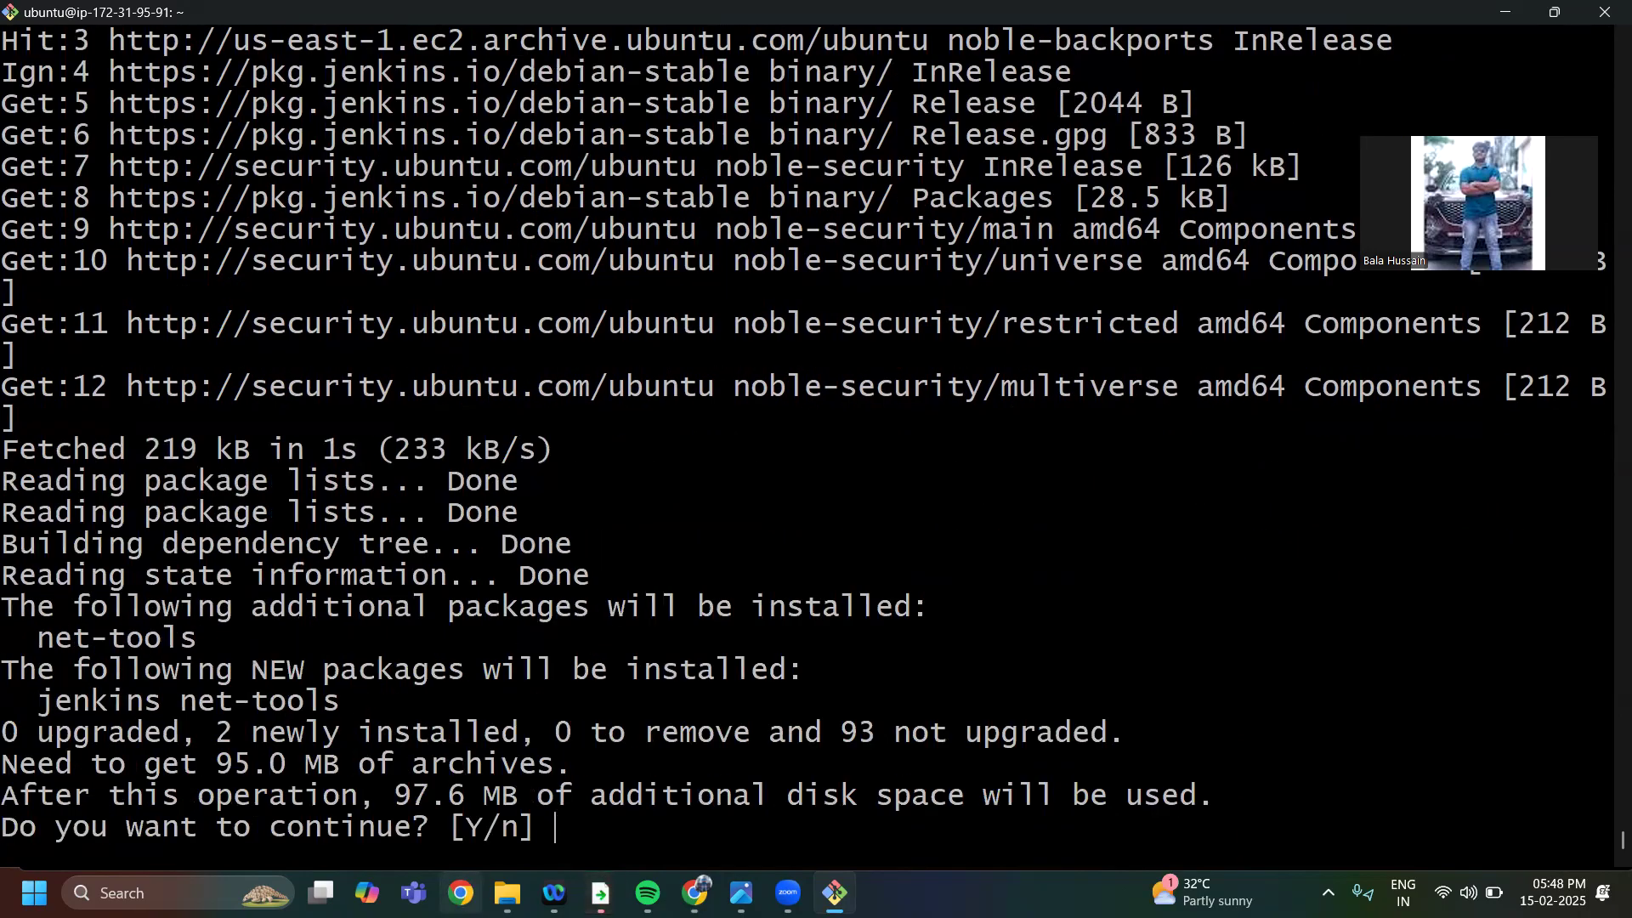
pyautogui.write('yes')
pyautogui.press('Return')
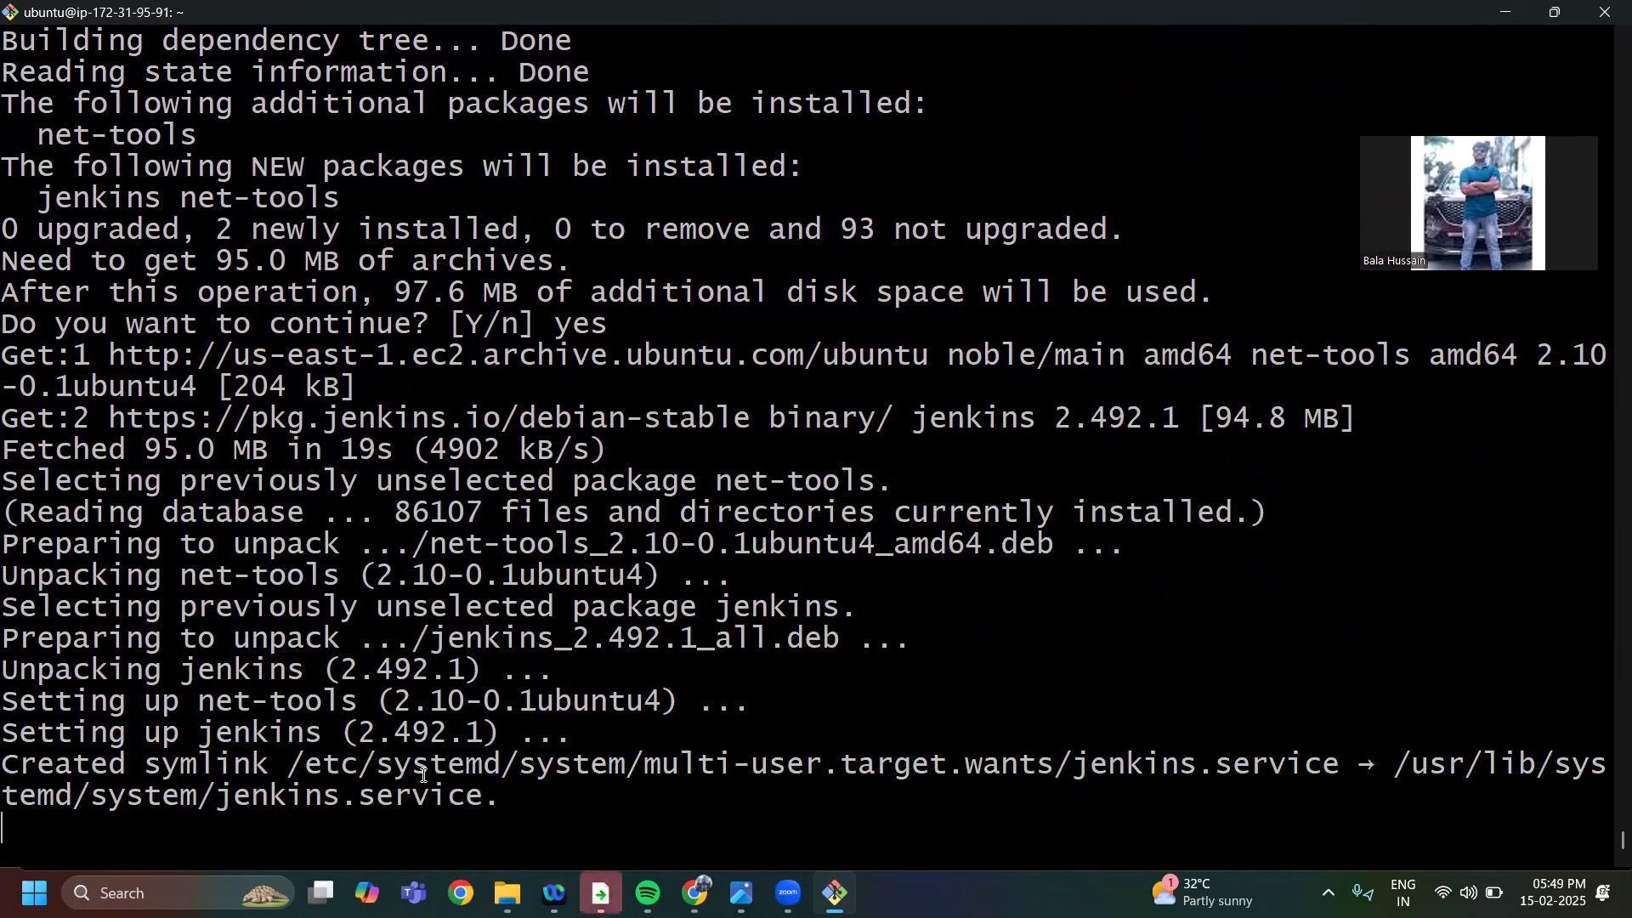
# Try to check the Jenkins service status by running systemclt status jekins
pyautogui.moveTo(694, 893)
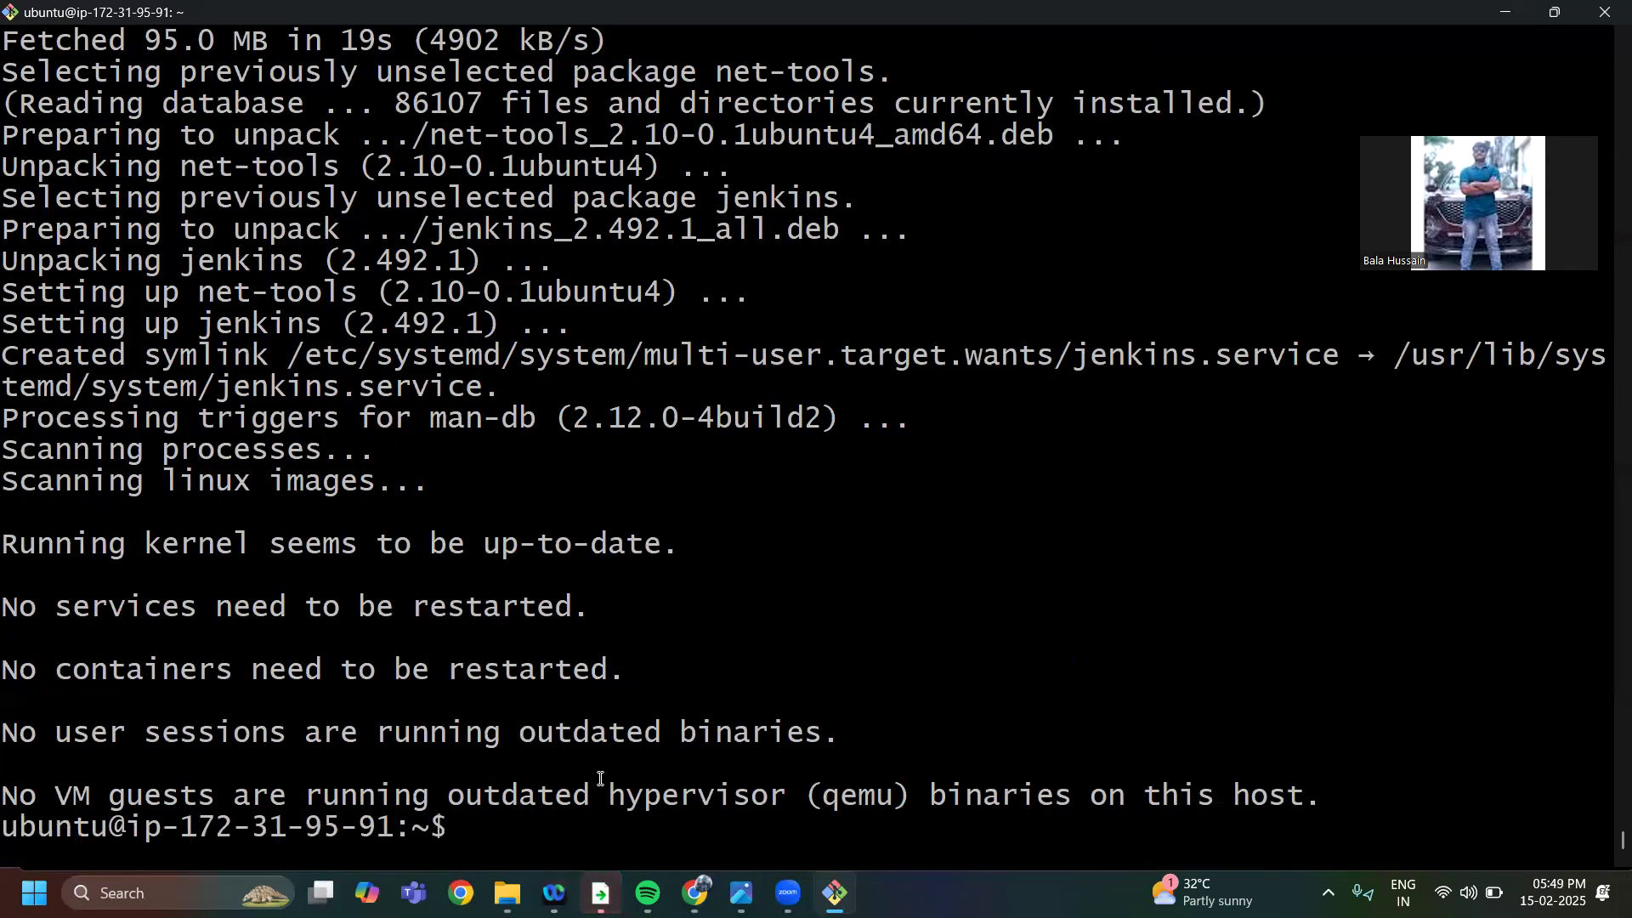
pyautogui.write('sys')
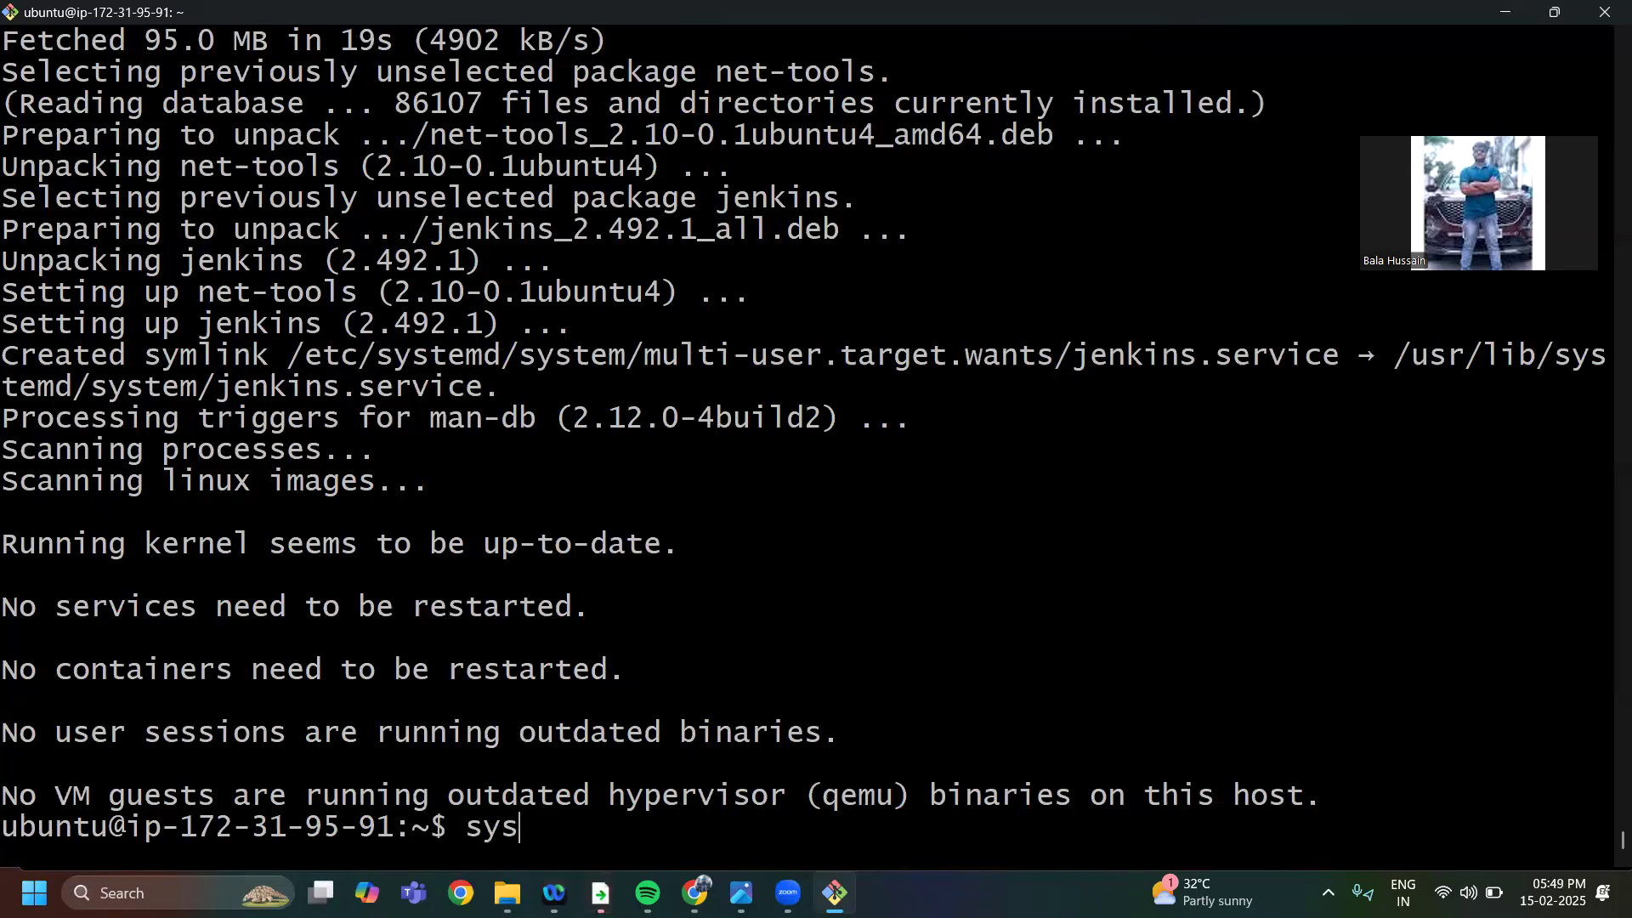
pyautogui.write('temclt status')
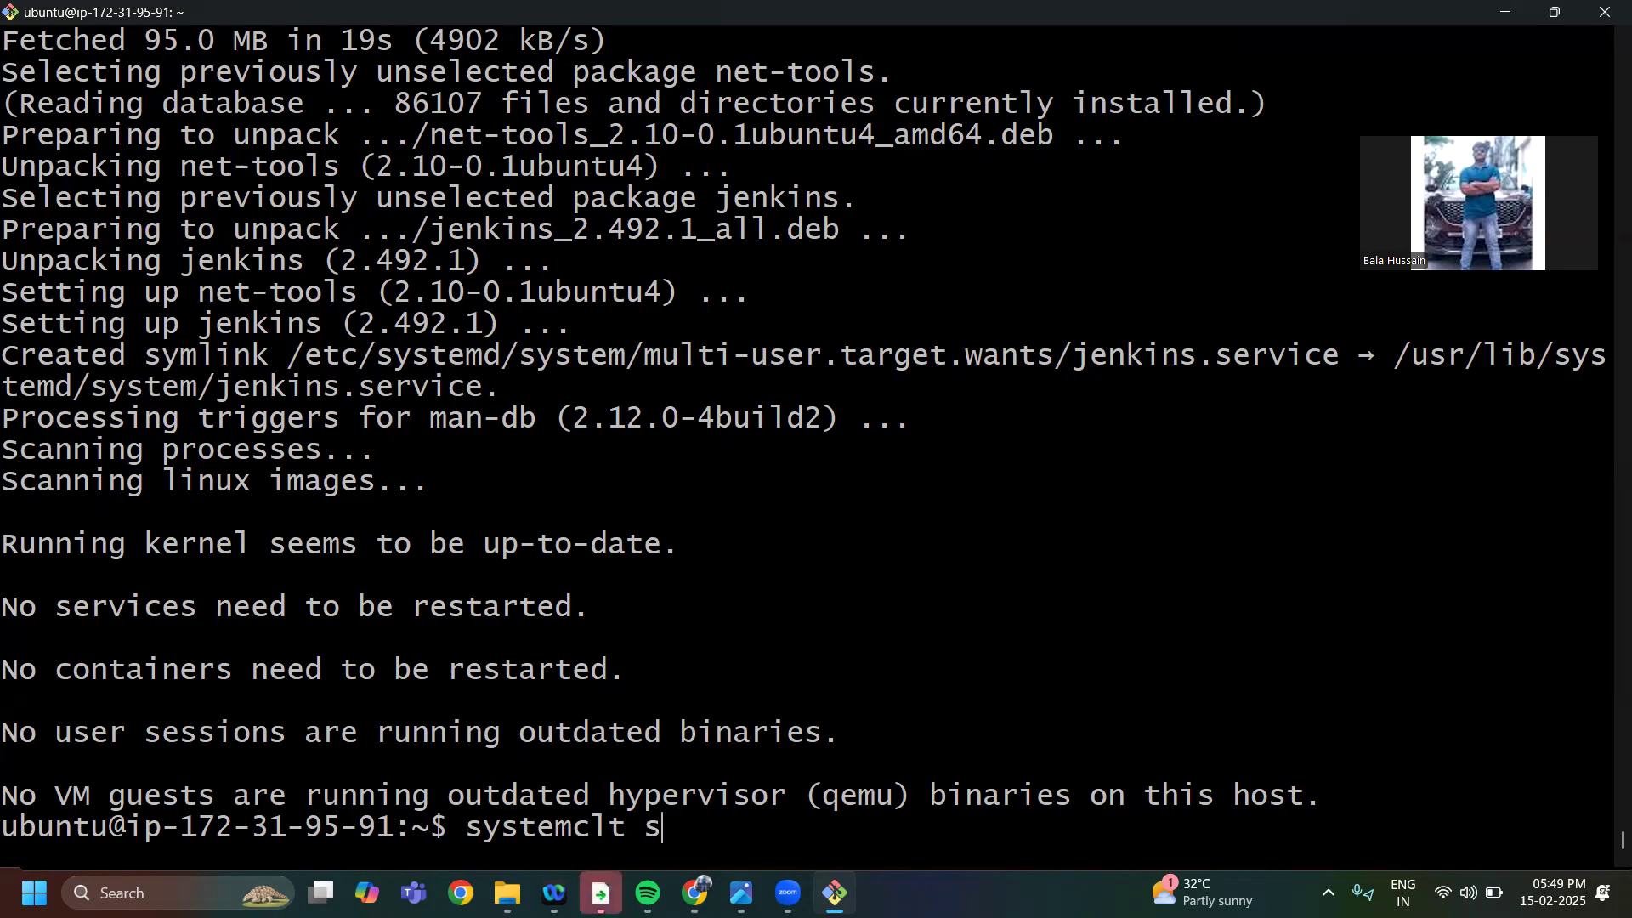
pyautogui.write(' jenmi')
pyautogui.press('BackSpace')
pyautogui.press('BackSpace')
pyautogui.press('BackSpace')
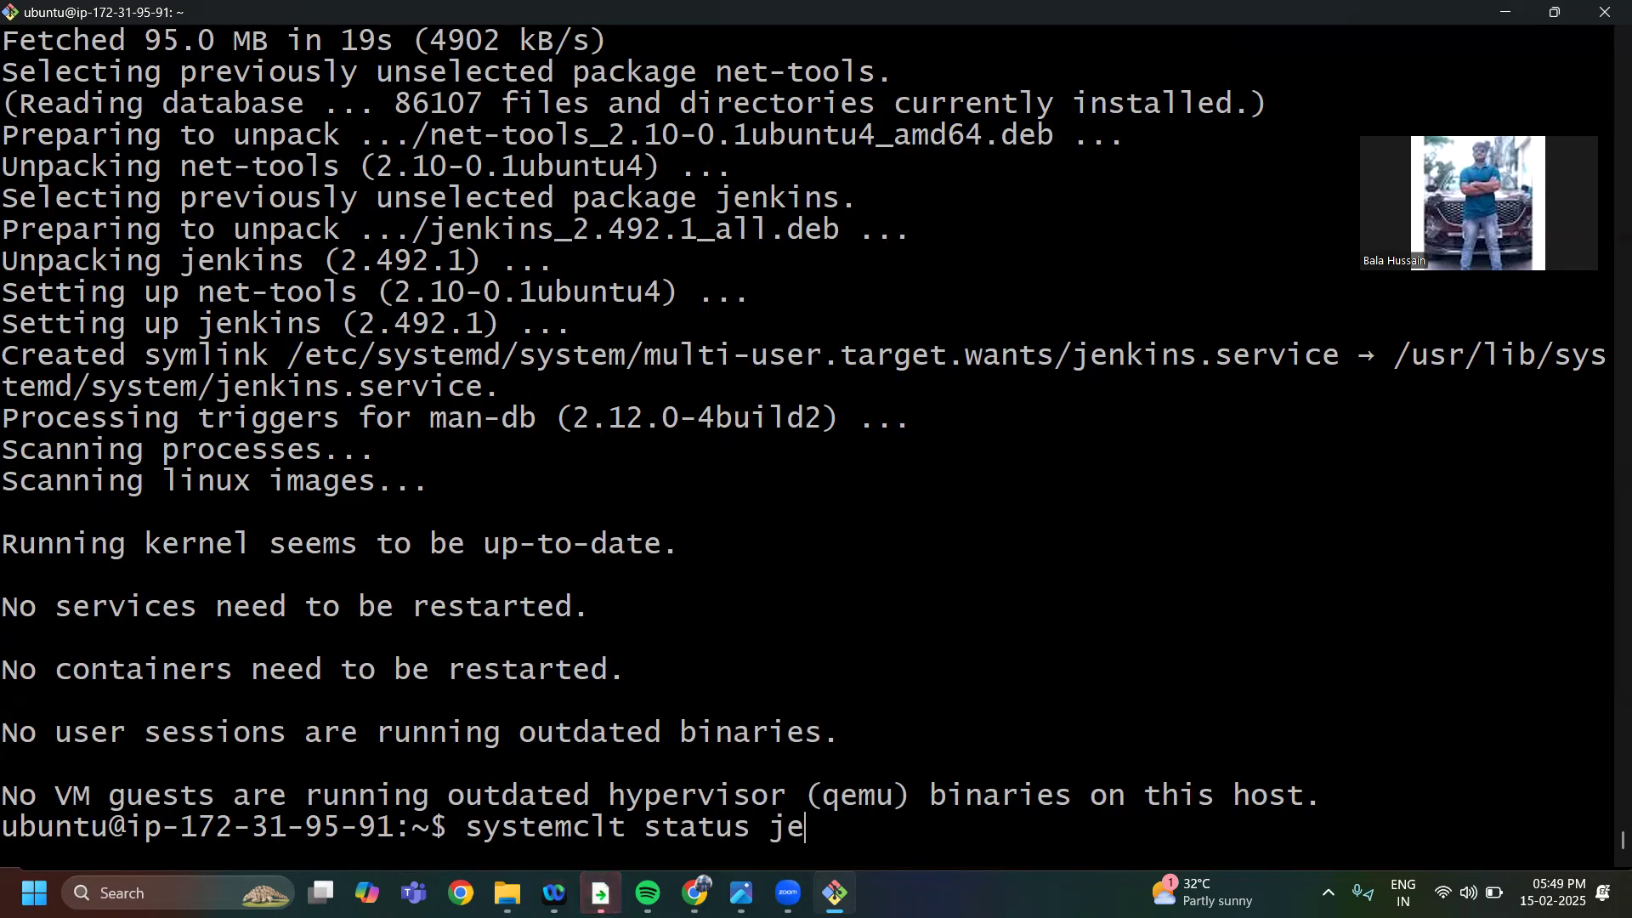
pyautogui.write('kins')
pyautogui.press('Return')
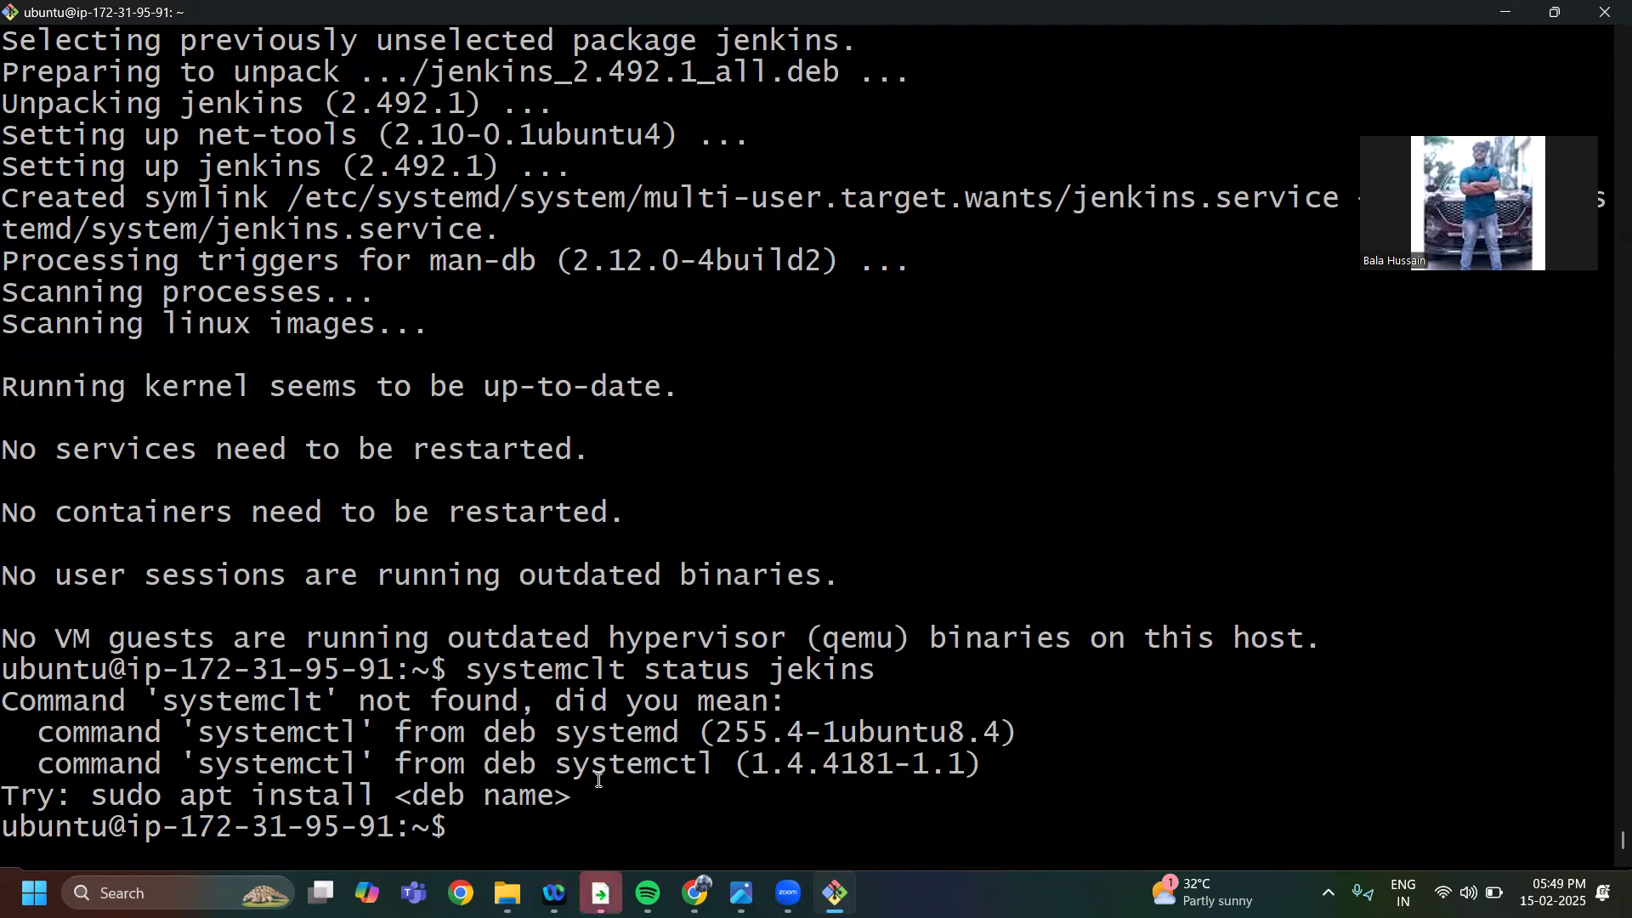
# Recall the previous status command, correct systemclt to systemctl, and run systemctl status jekins
pyautogui.press('Up')
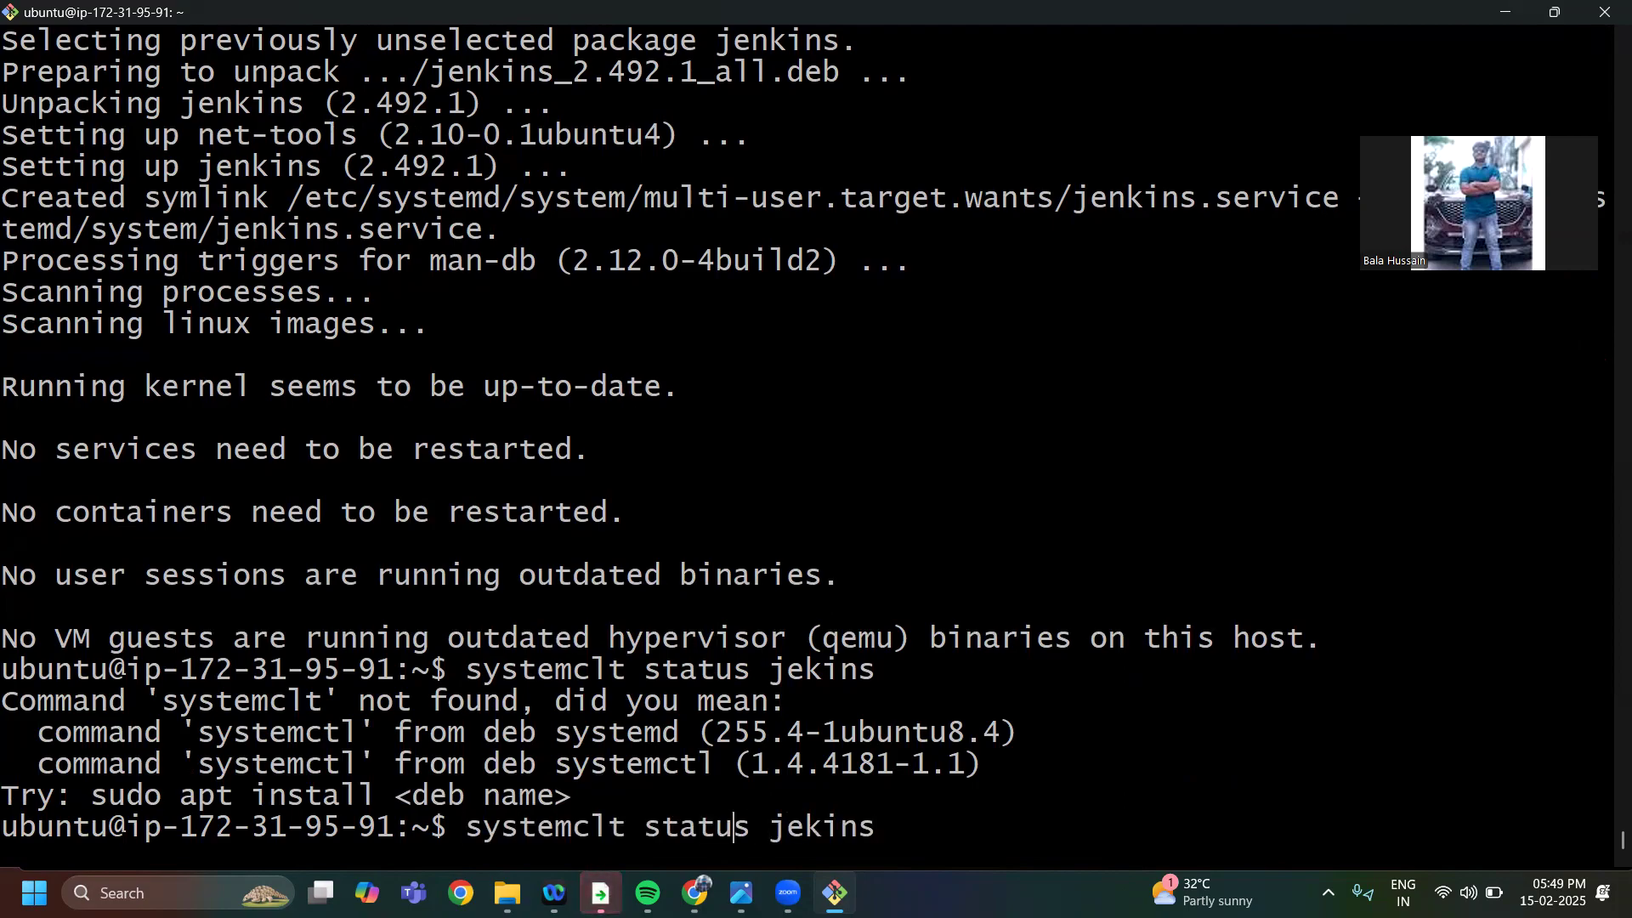
pyautogui.press('Left')
pyautogui.press('Left')
pyautogui.press('Right')
pyautogui.press('BackSpace')
pyautogui.press('BackSpace')
pyautogui.write('tl')
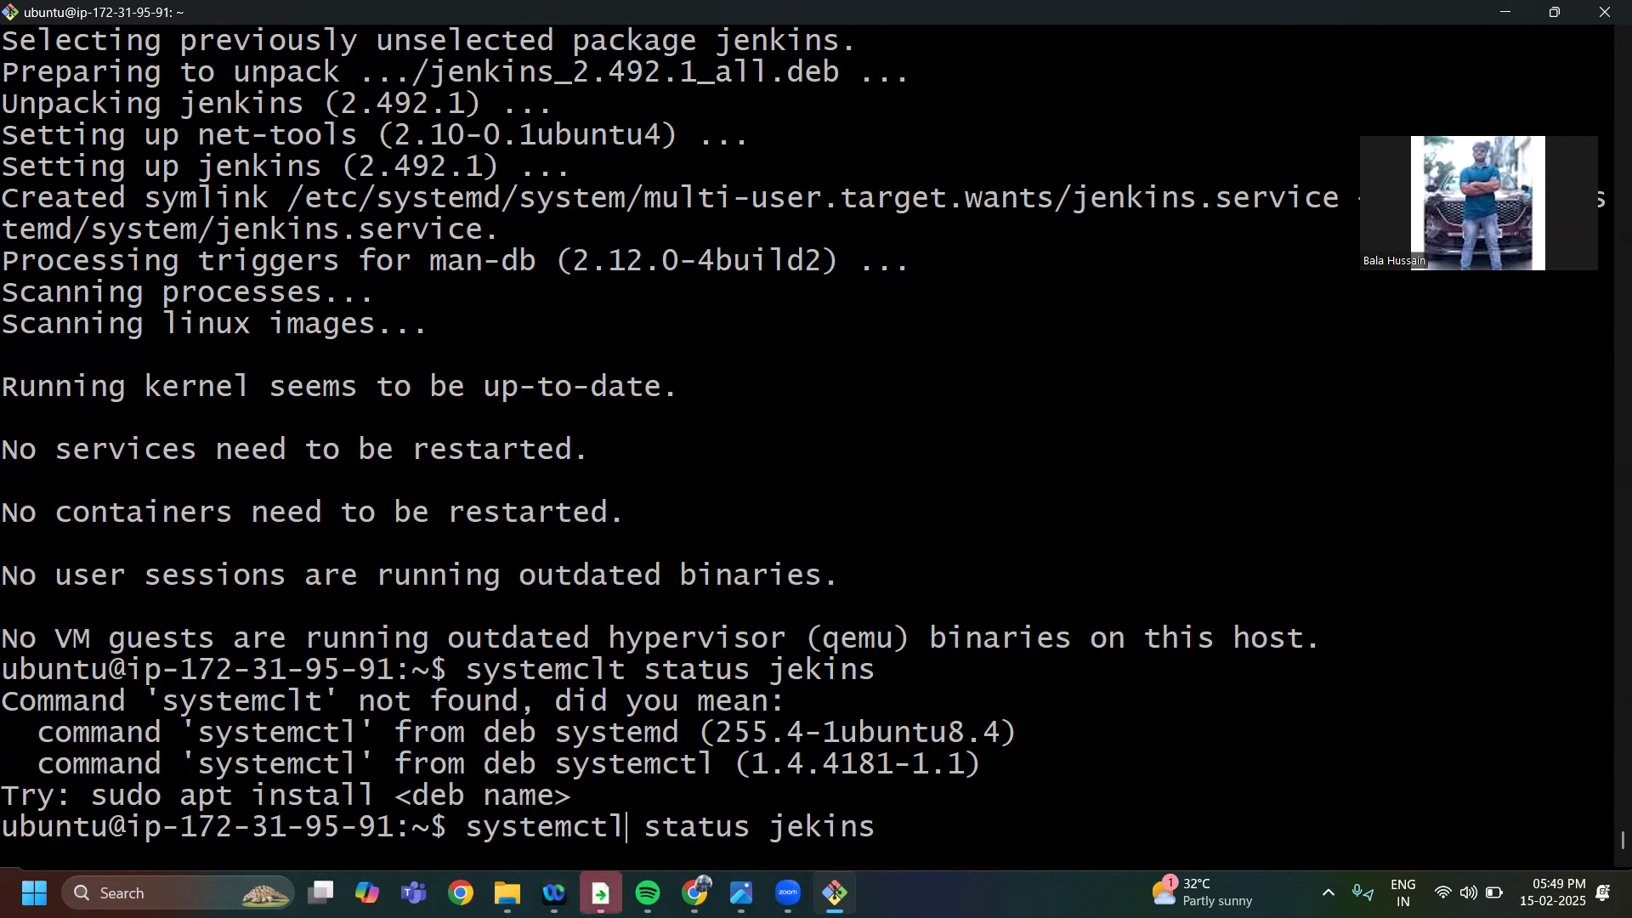
pyautogui.press('Return')
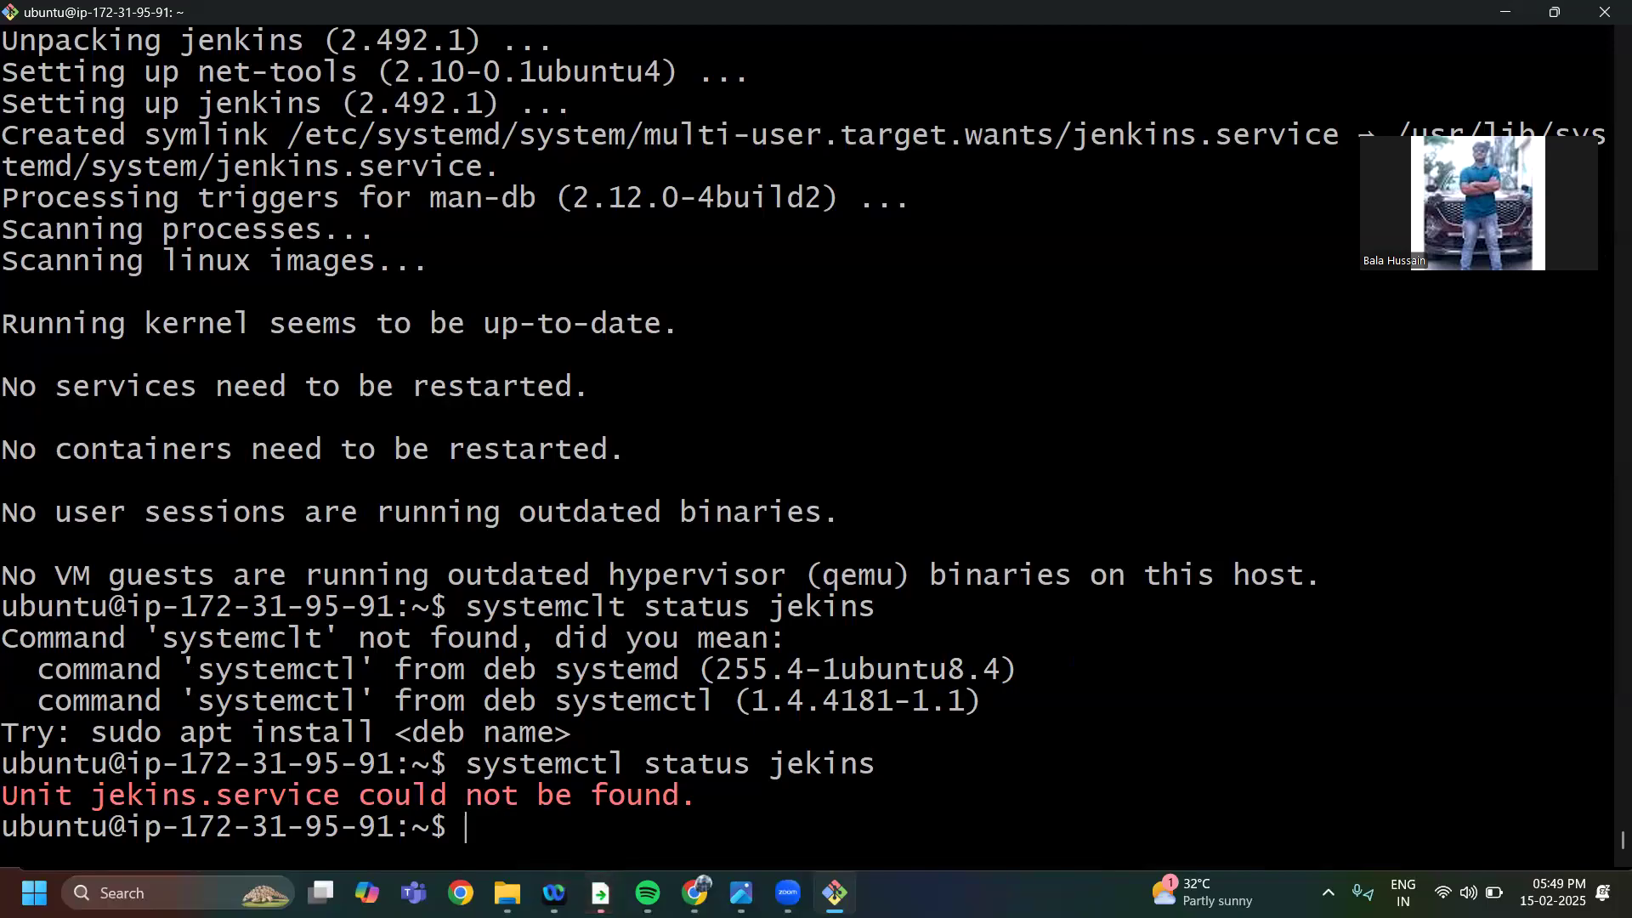
# Try to query the service with the arguments in the other order by running systemctl jenkins status
pyautogui.write('sys')
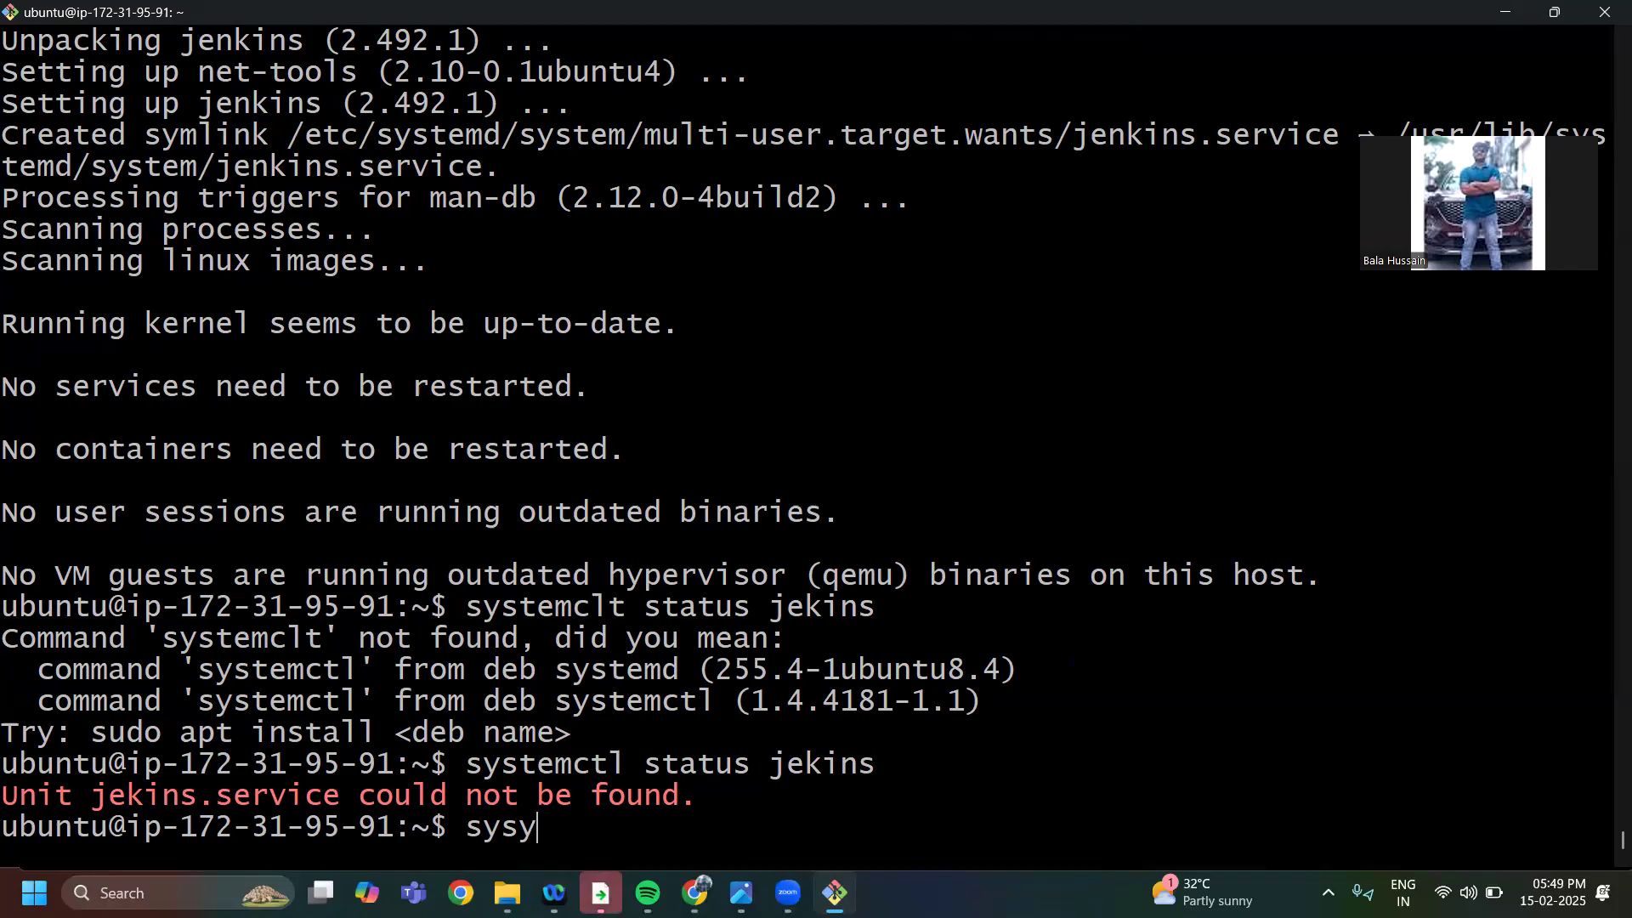
pyautogui.write('tem ctl')
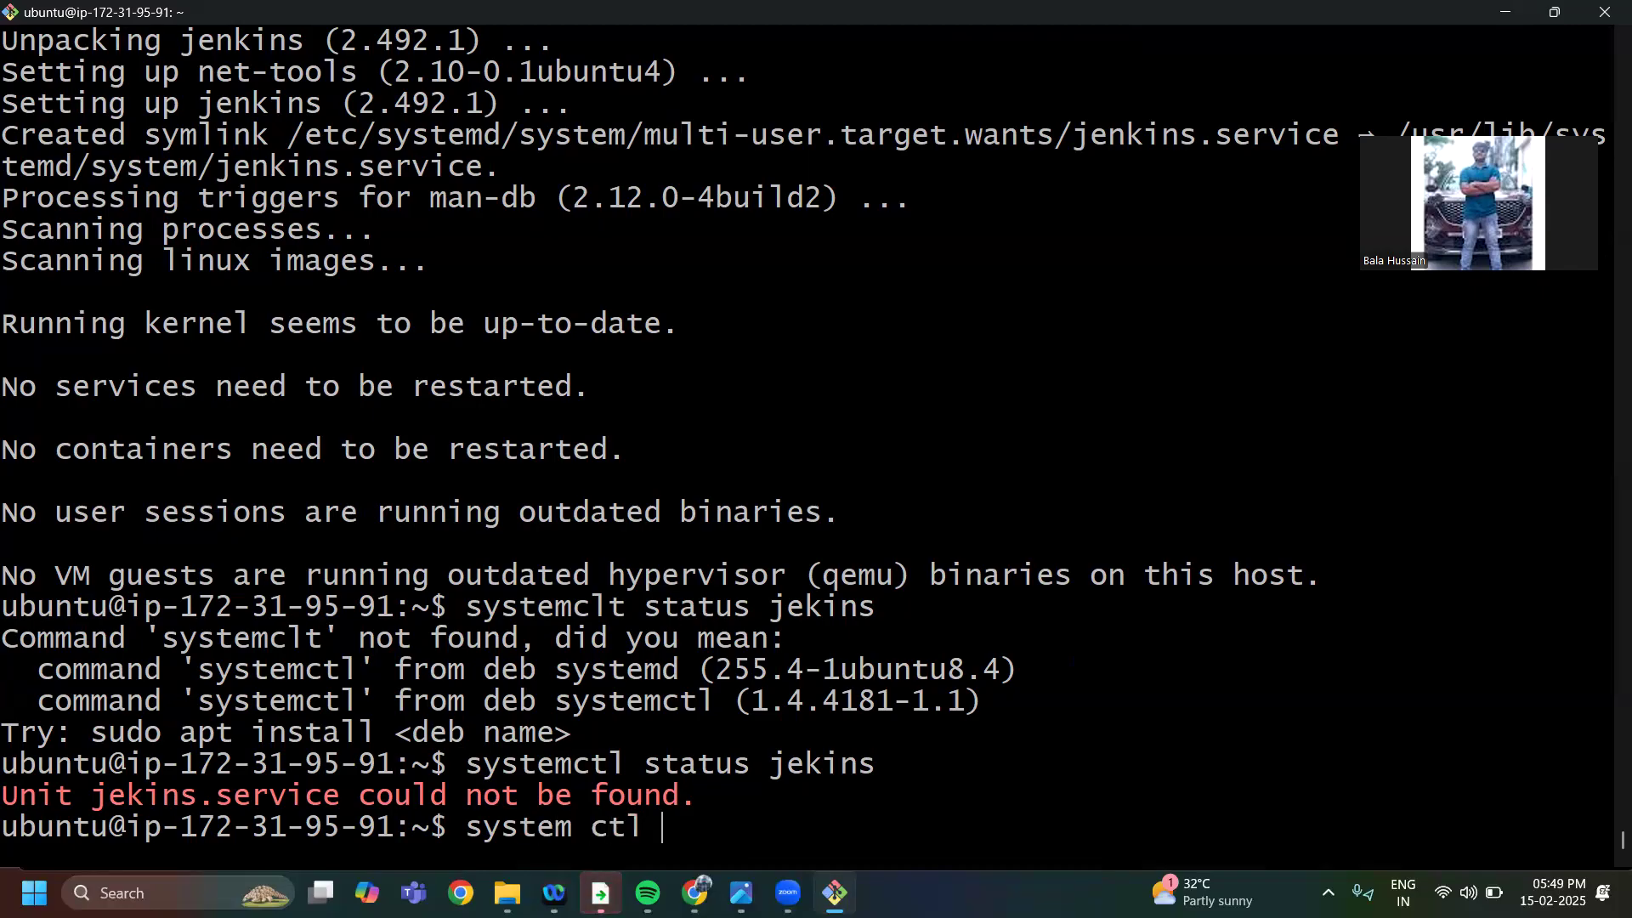
pyautogui.press('BackSpace')
pyautogui.press('BackSpace')
pyautogui.press('BackSpace')
pyautogui.press('BackSpace')
pyautogui.press('BackSpace')
pyautogui.press('BackSpace')
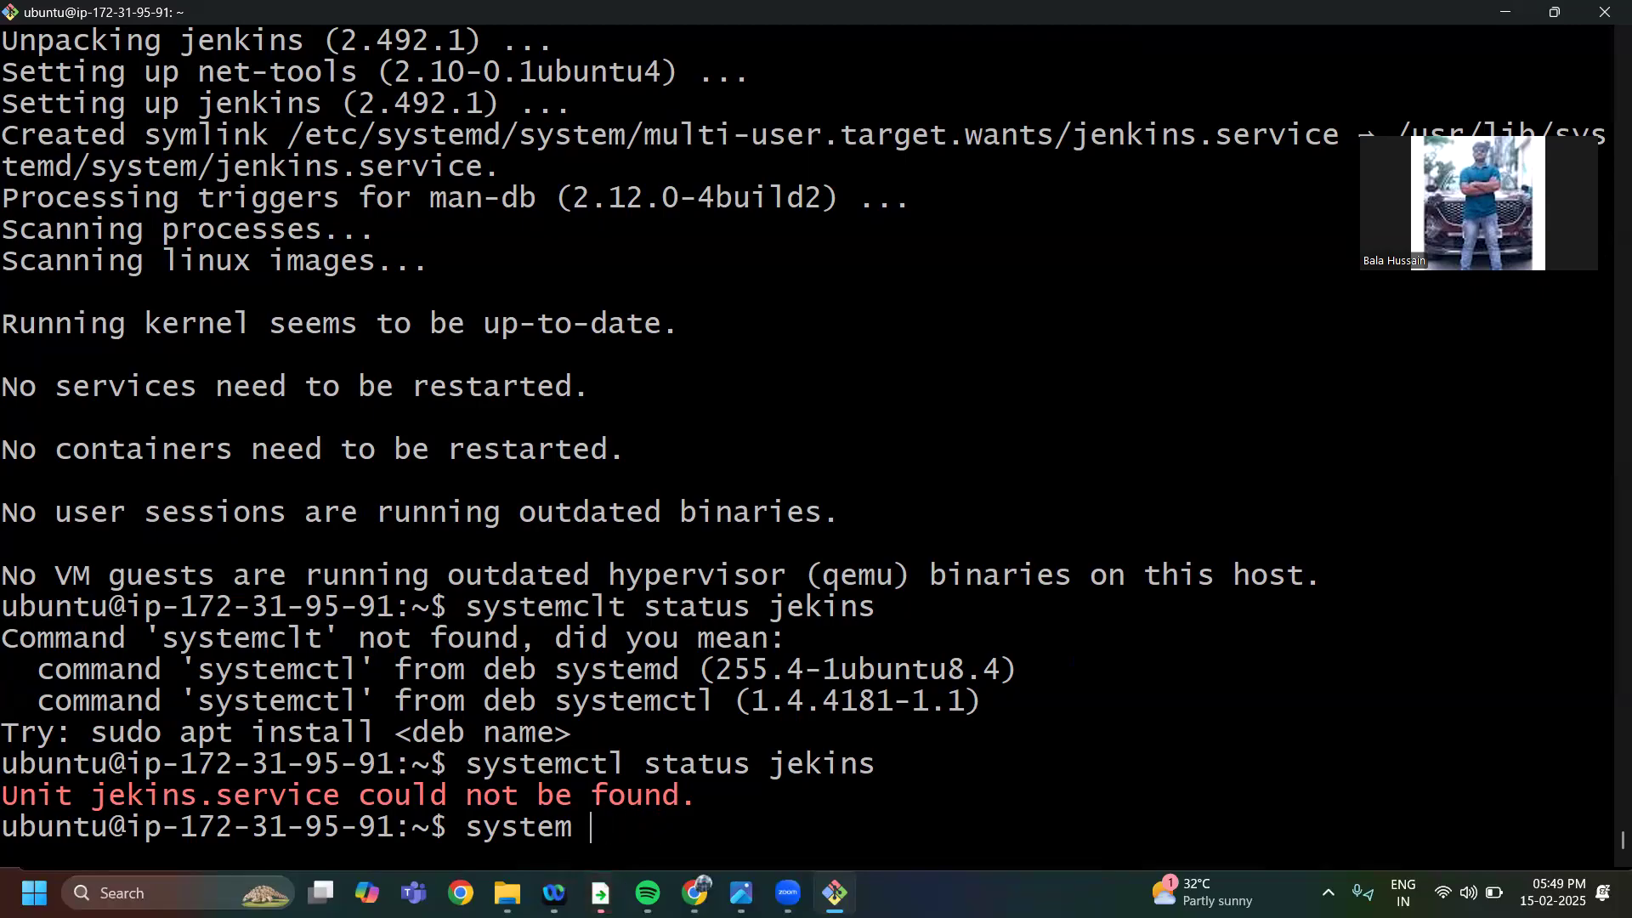
pyautogui.write('mc')
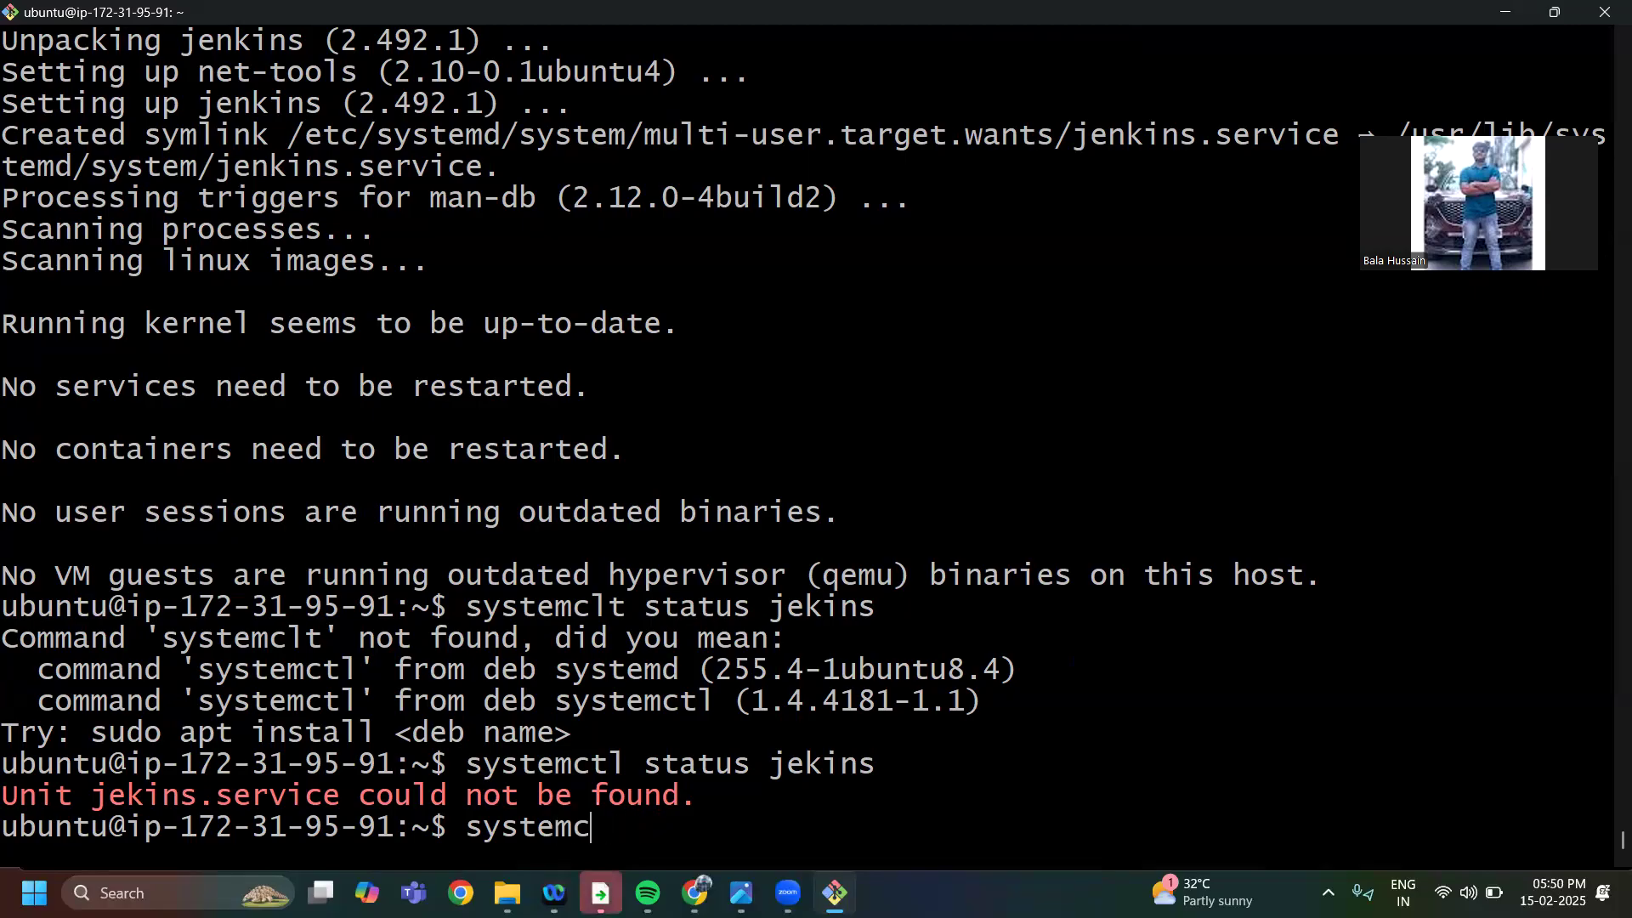
pyautogui.write('tl jenkins s')
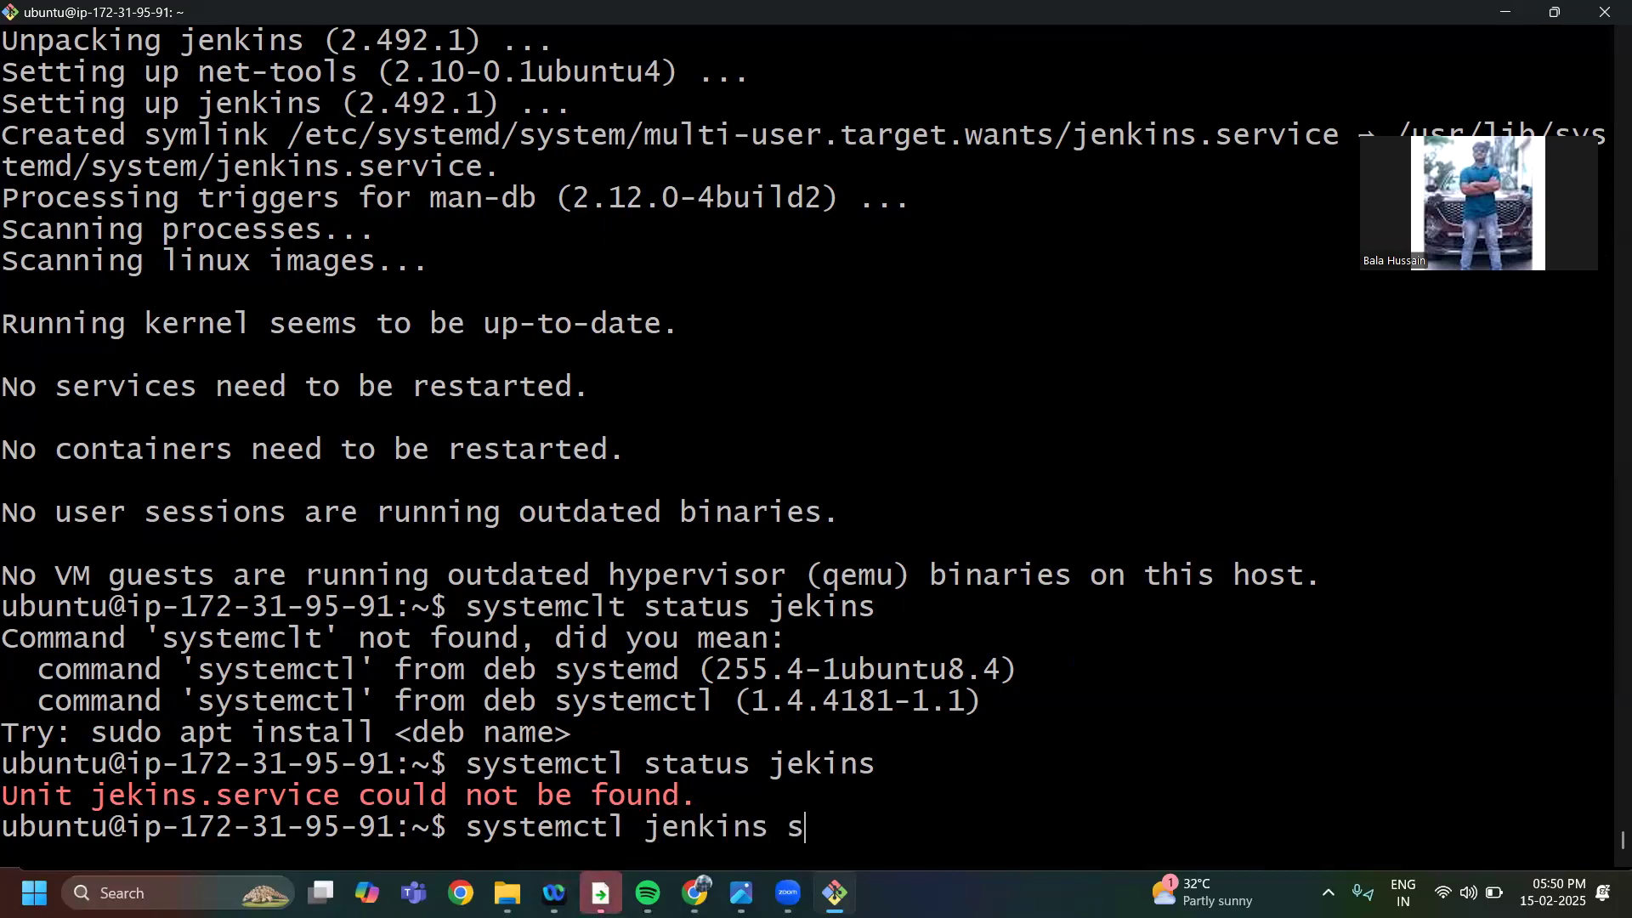
pyautogui.write('tatus')
pyautogui.press('Return')
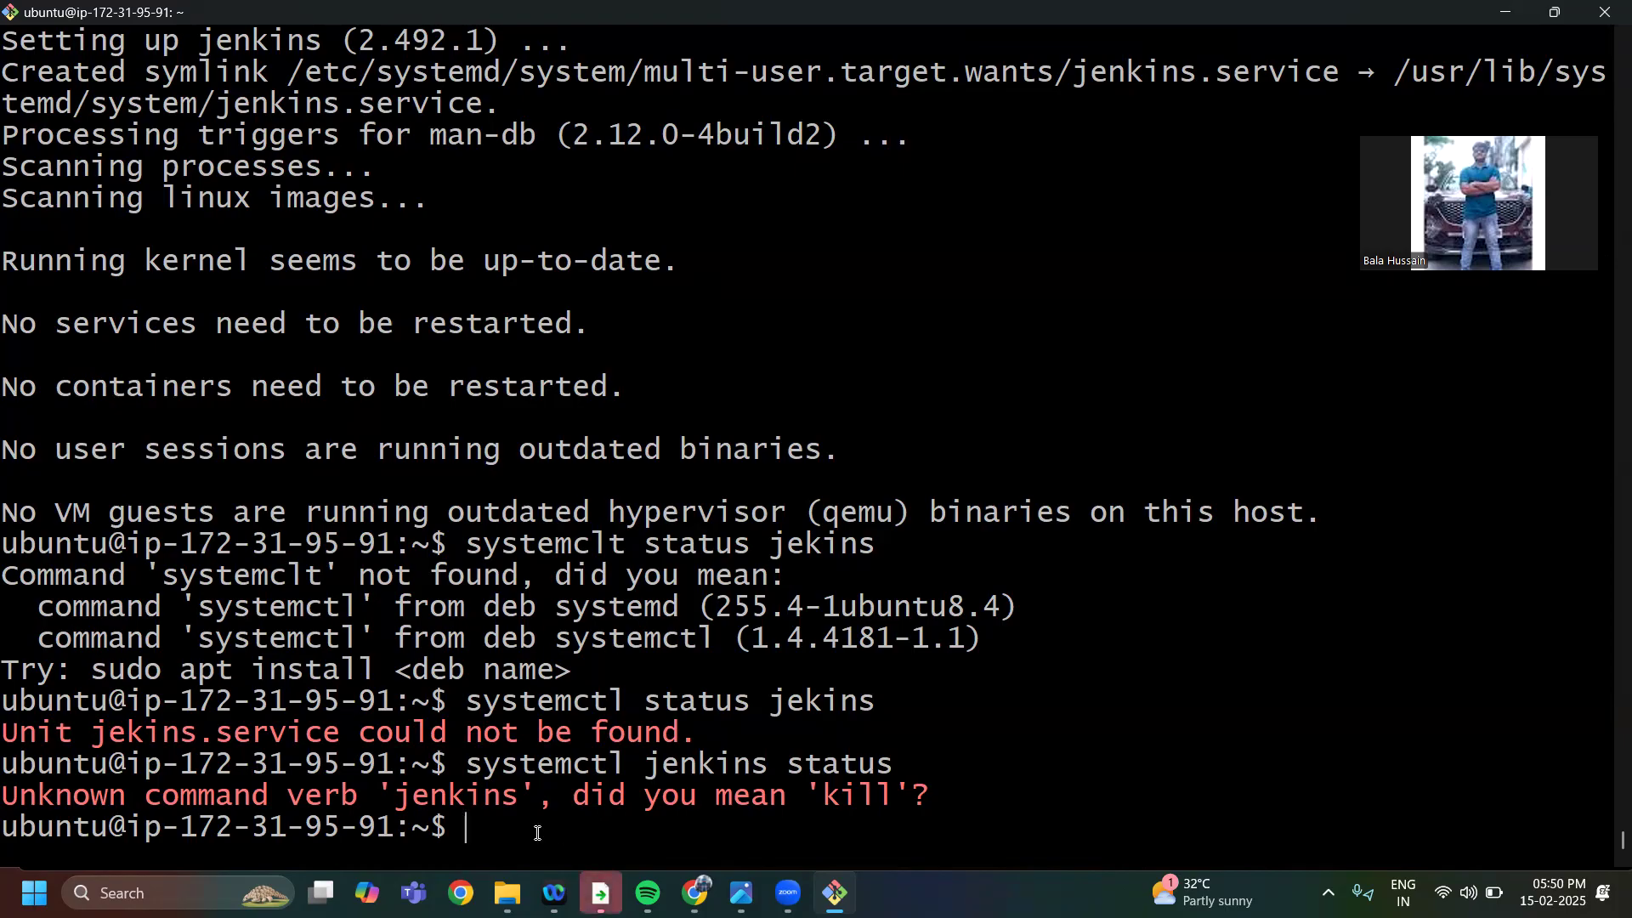
# Try to get command help in the terminal by running help--
pyautogui.write('help')
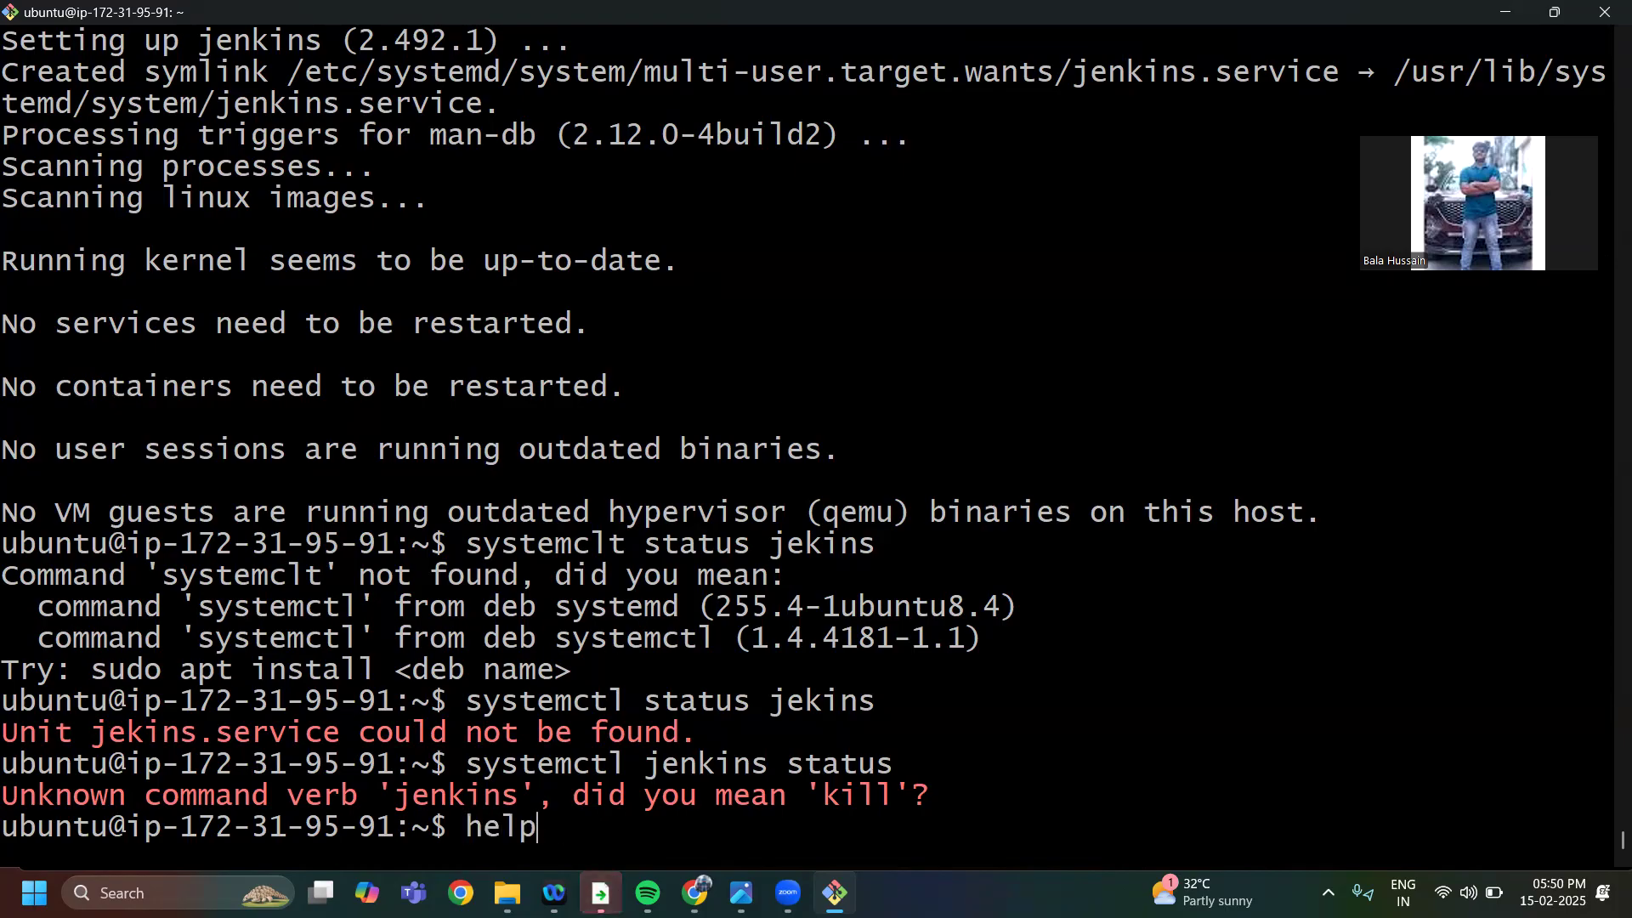
pyautogui.write('--')
pyautogui.press('Return')
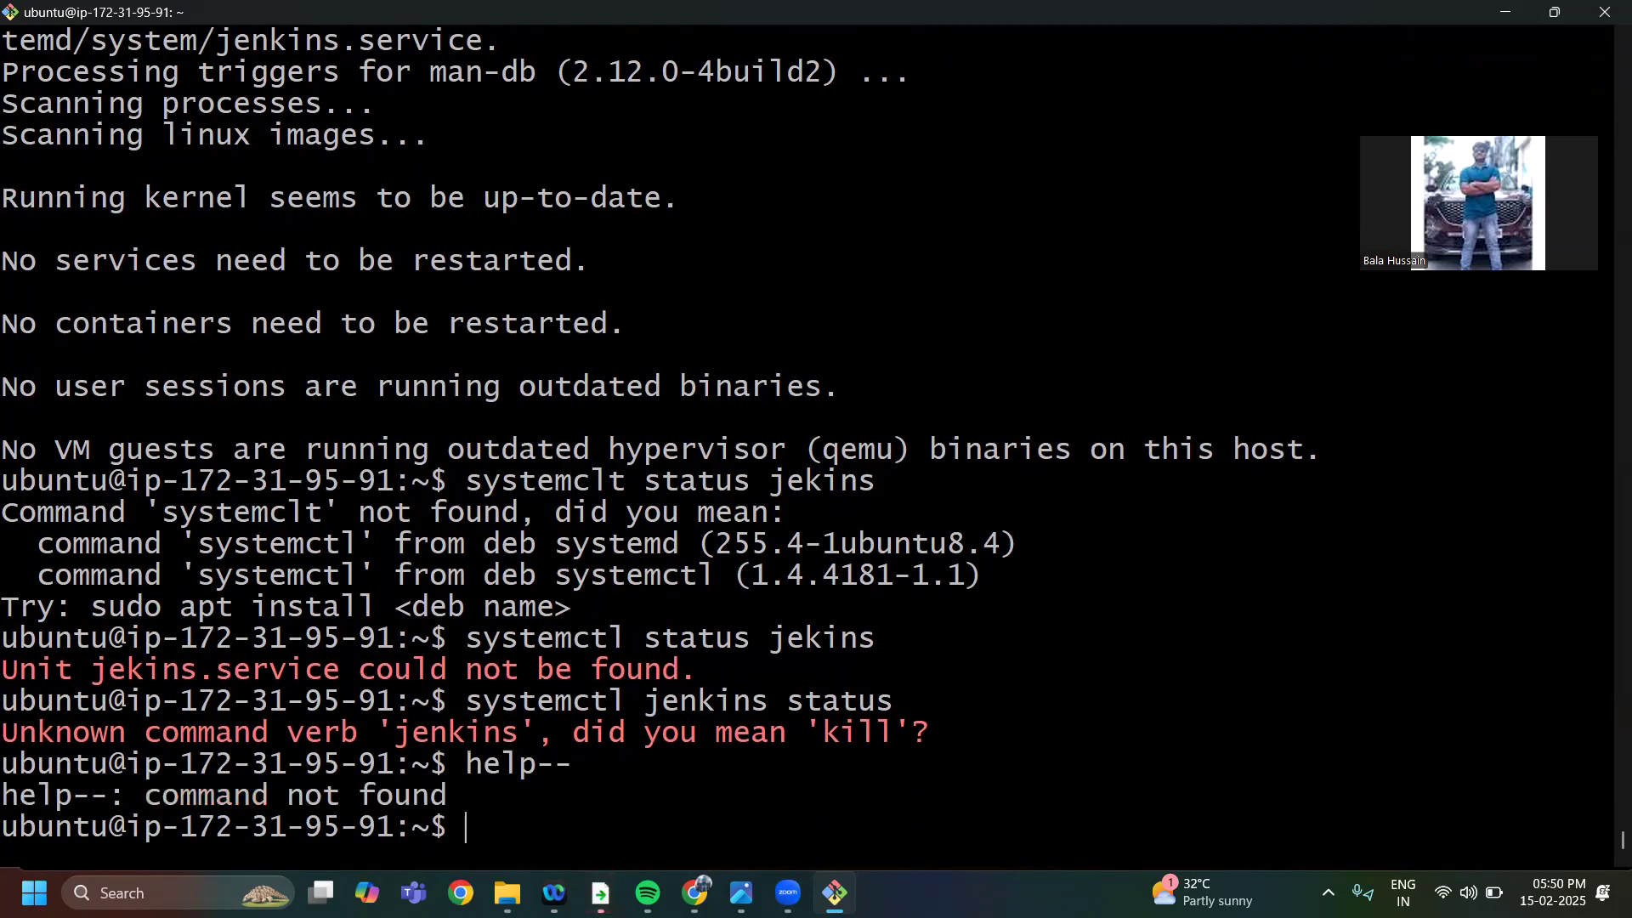
# Check the Jenkins service by running systemctl status jenkins and briefly highlight the Active state in the output
pyautogui.write('s')
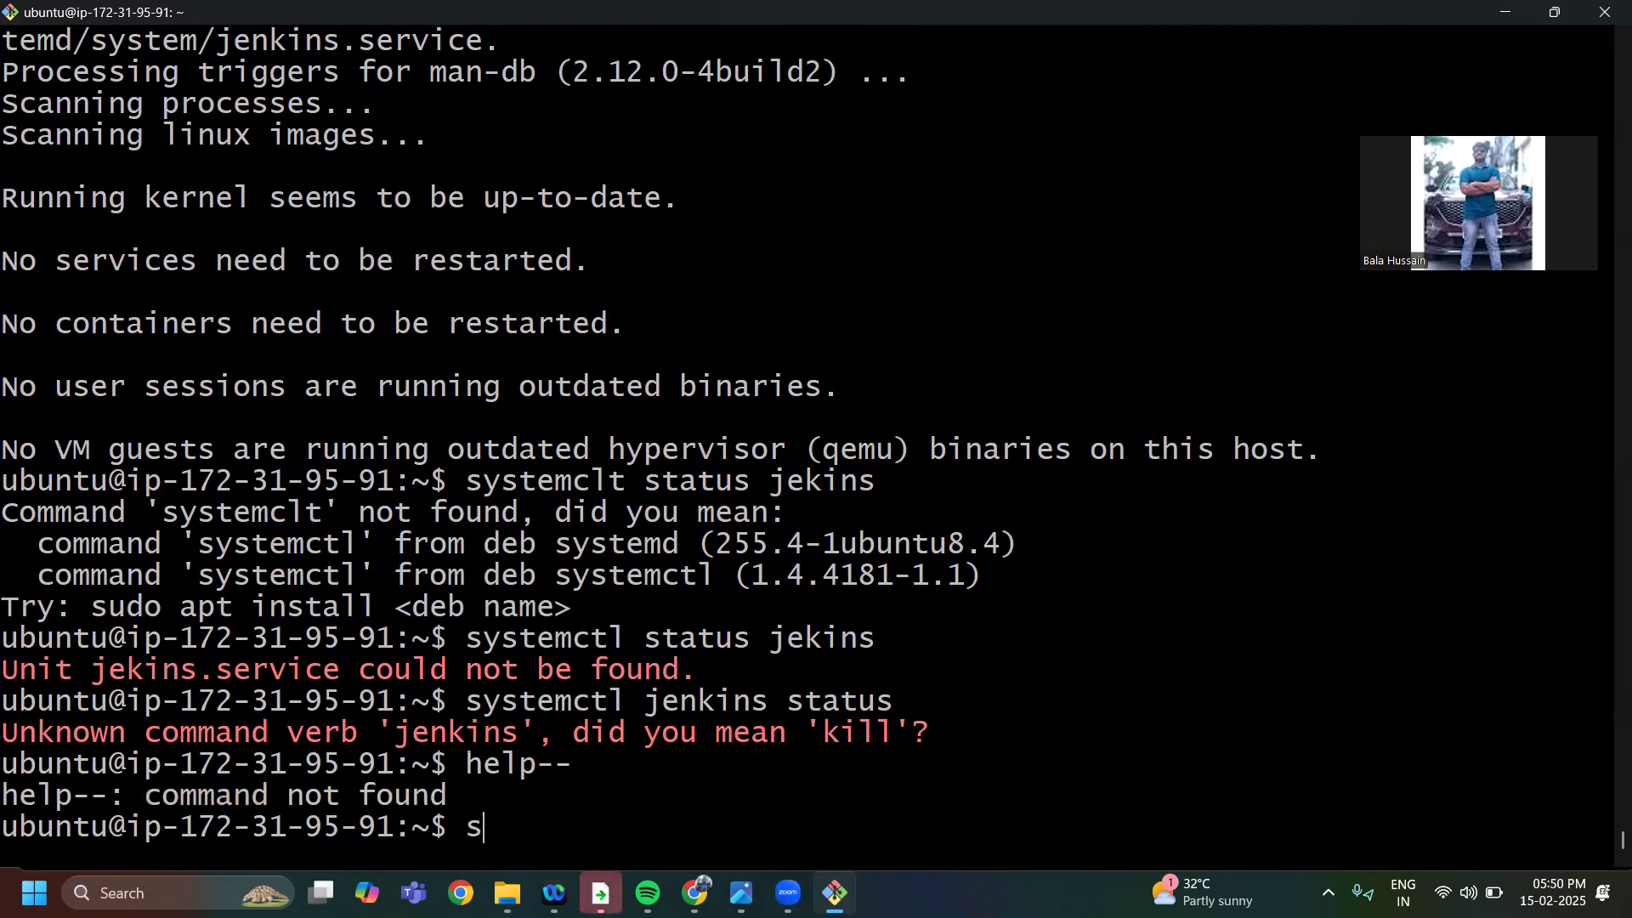
pyautogui.write('ystemctl sta')
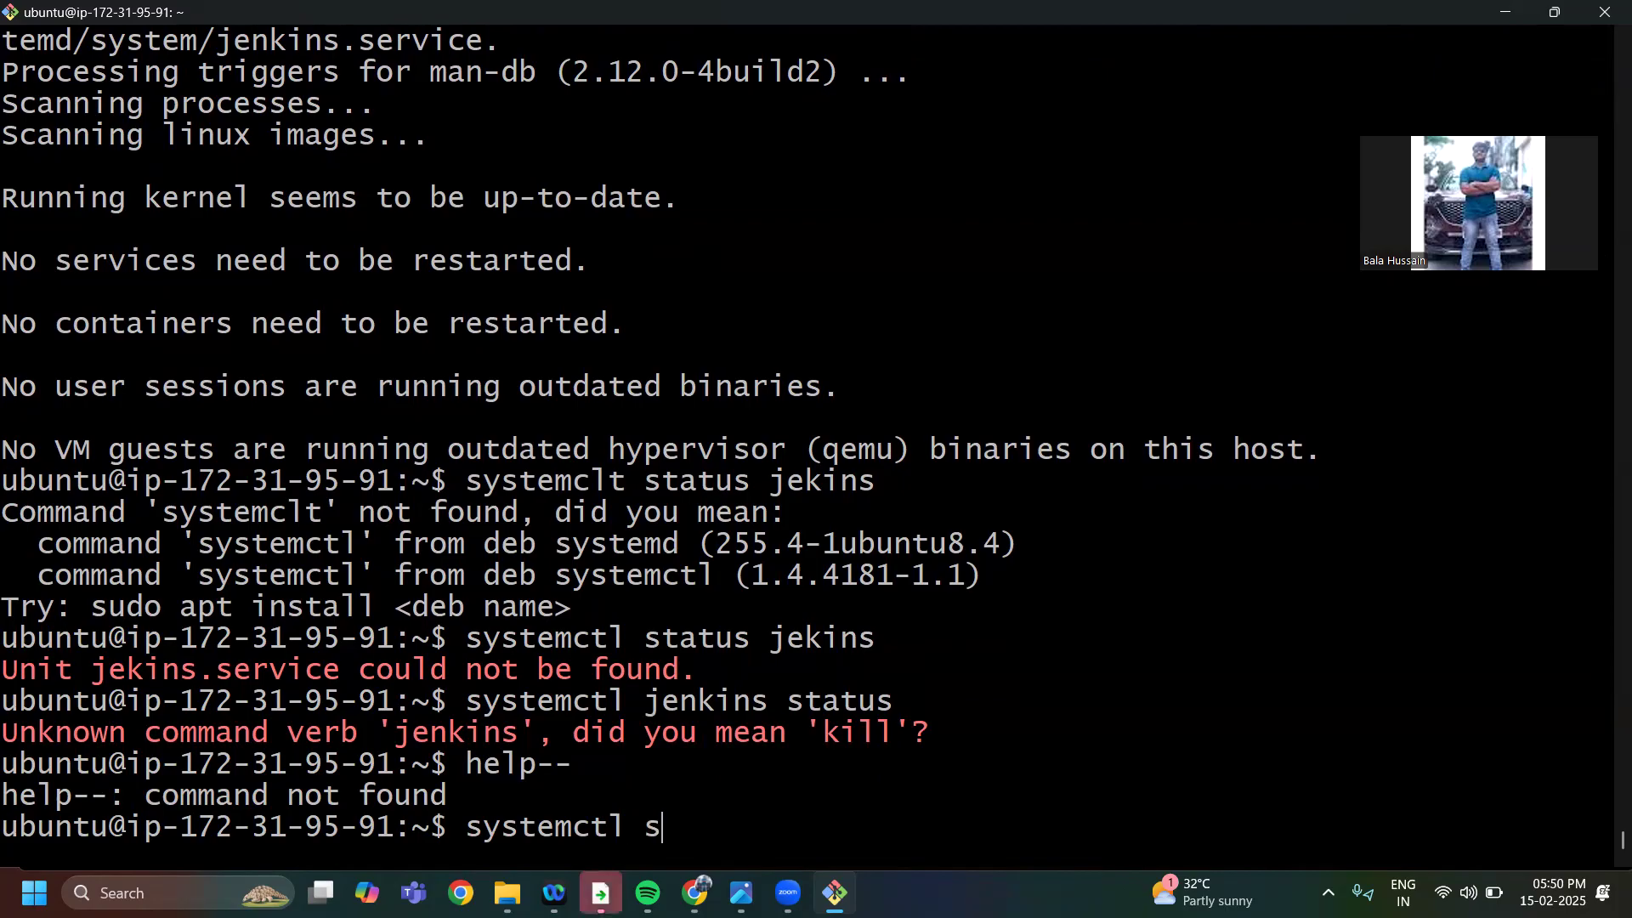
pyautogui.write('tus k')
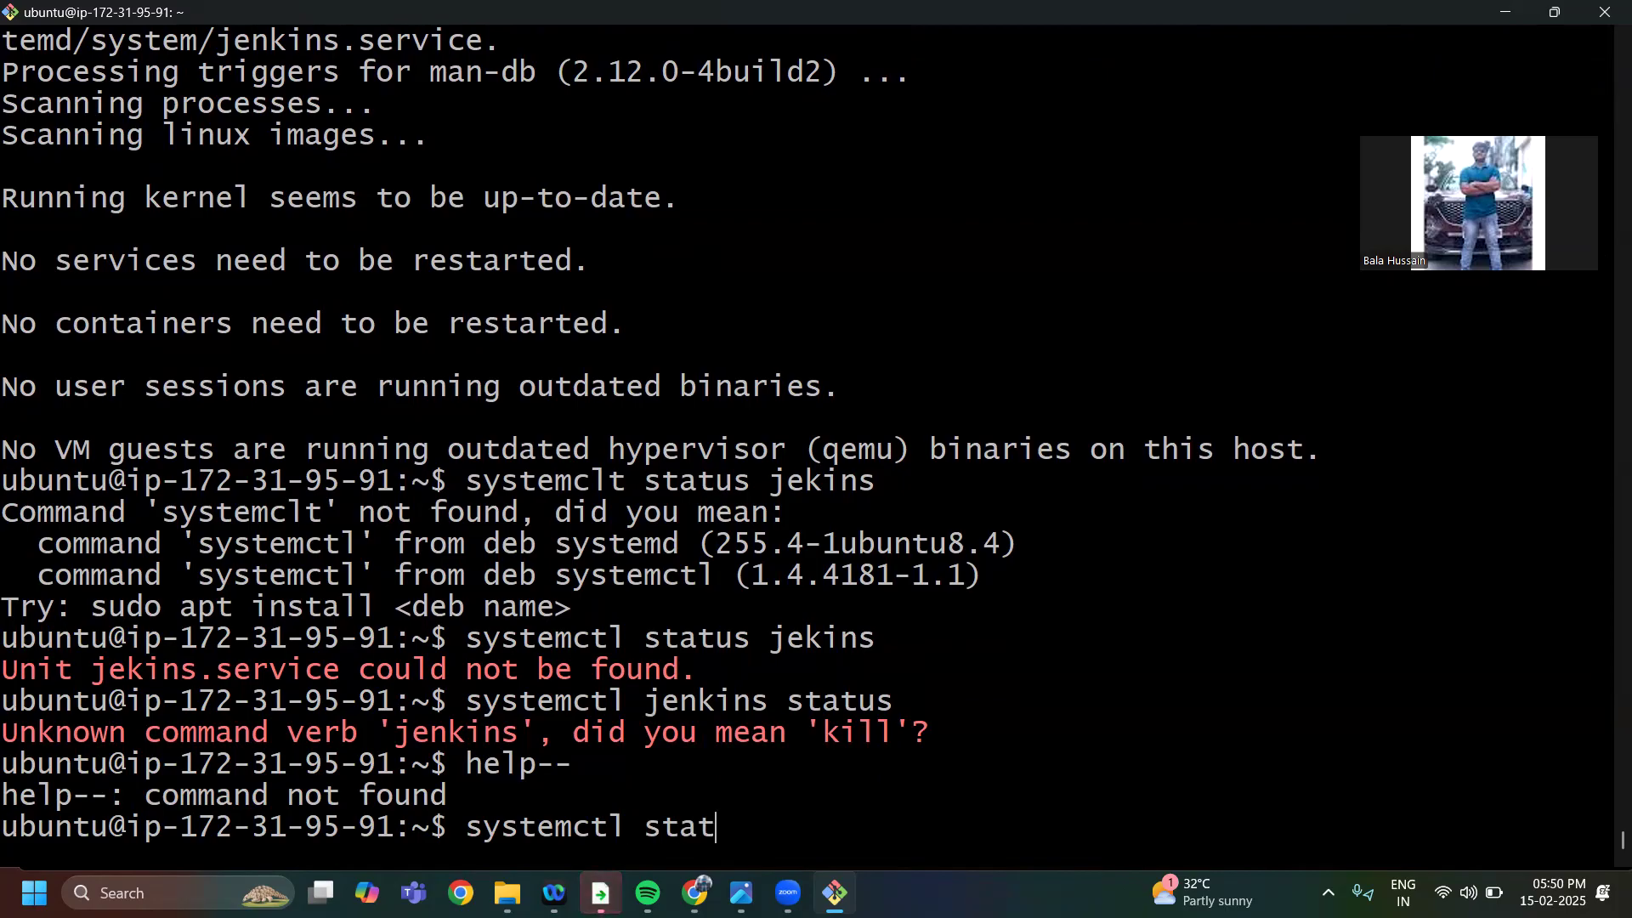
pyautogui.press('BackSpace')
pyautogui.write('jenkins')
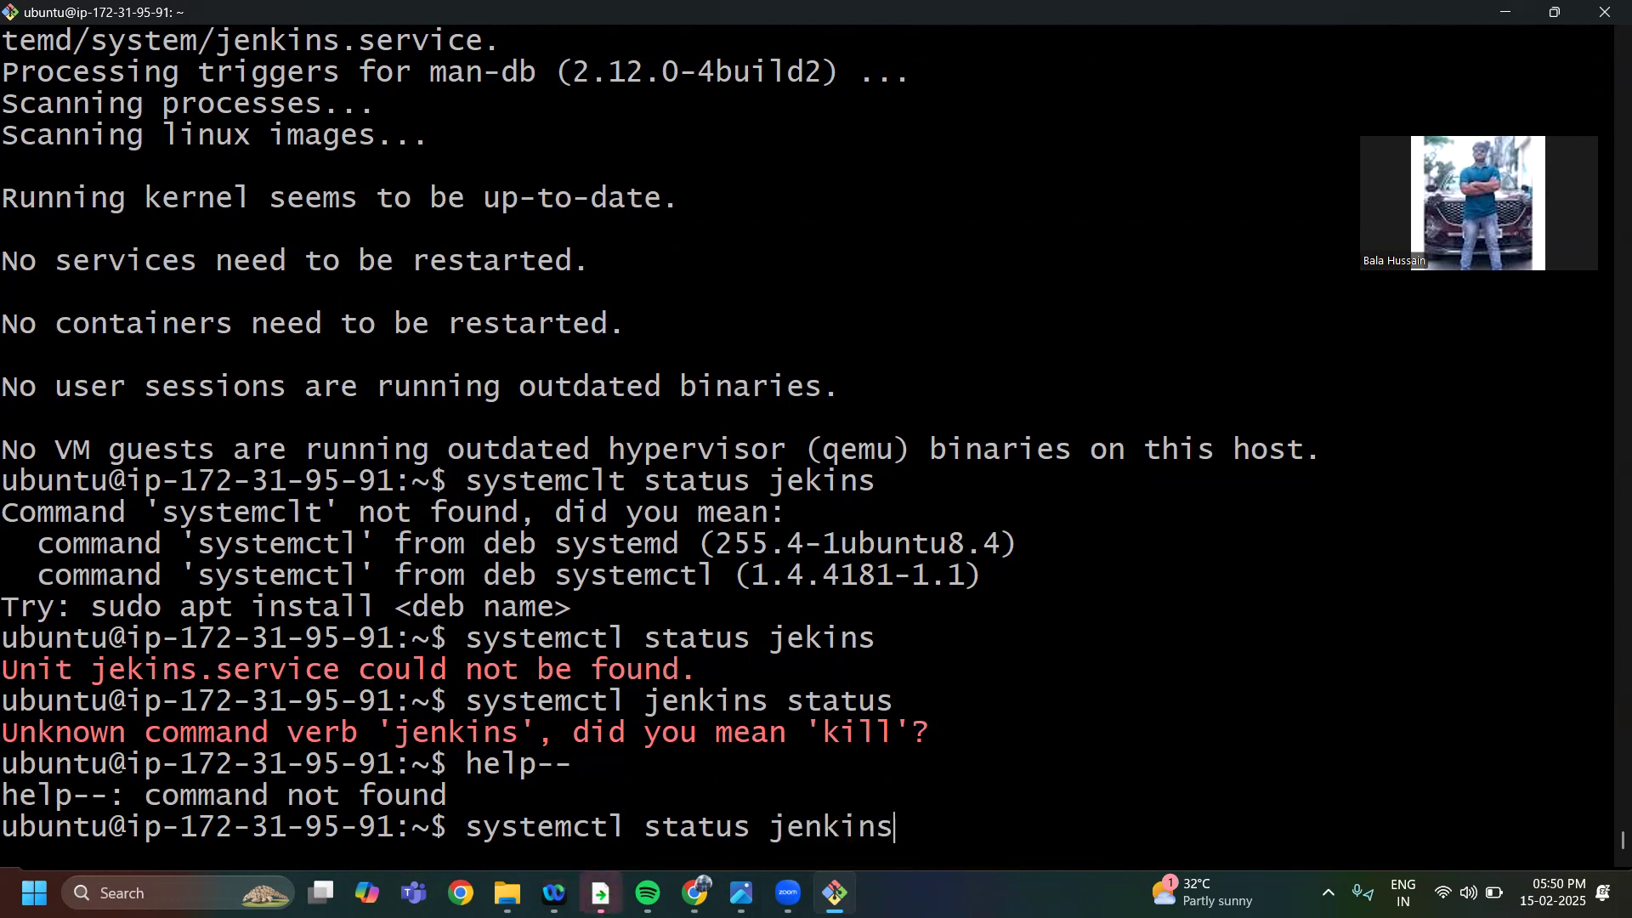
pyautogui.press('Return')
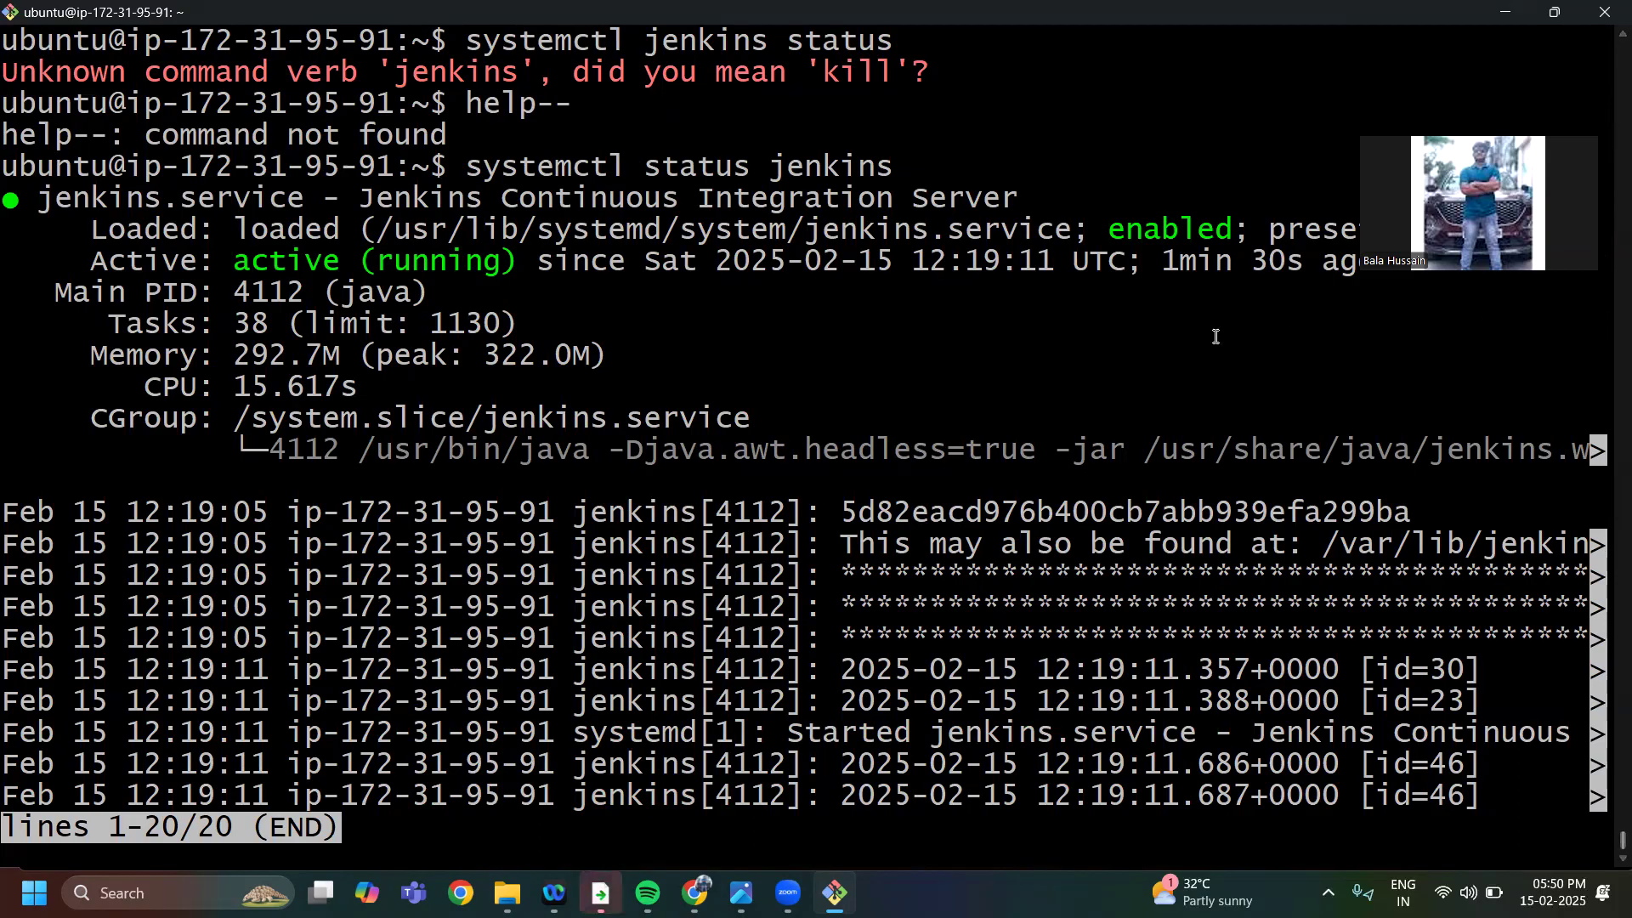
pyautogui.moveTo(235, 264); pyautogui.dragTo(513, 266)
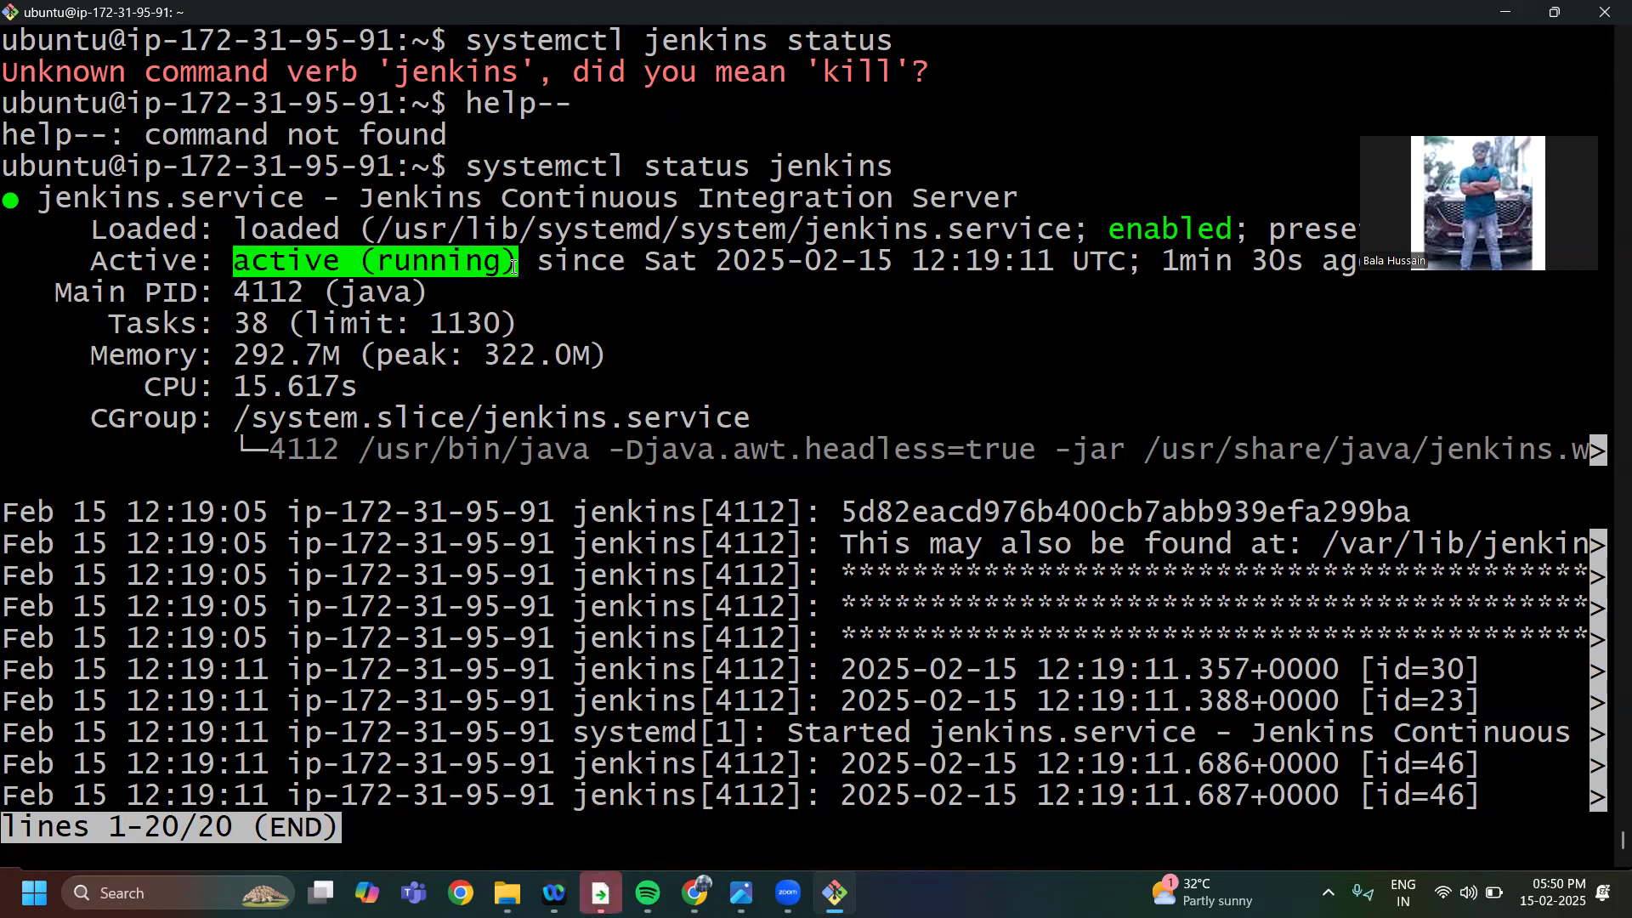
pyautogui.click(502, 276)
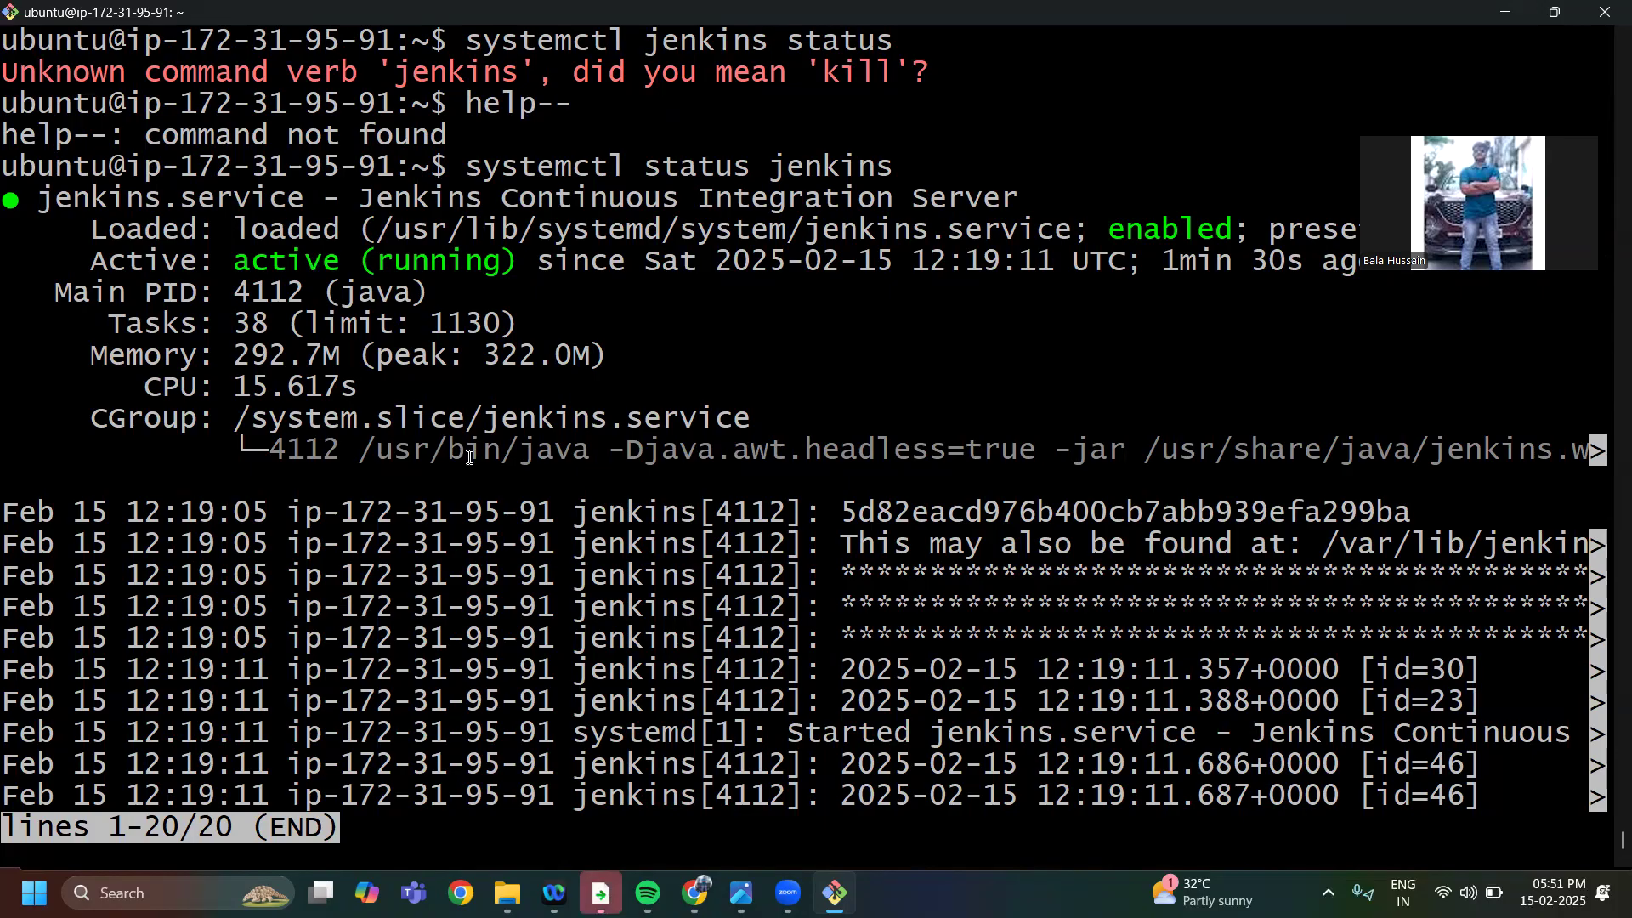
pyautogui.moveTo(695, 893)
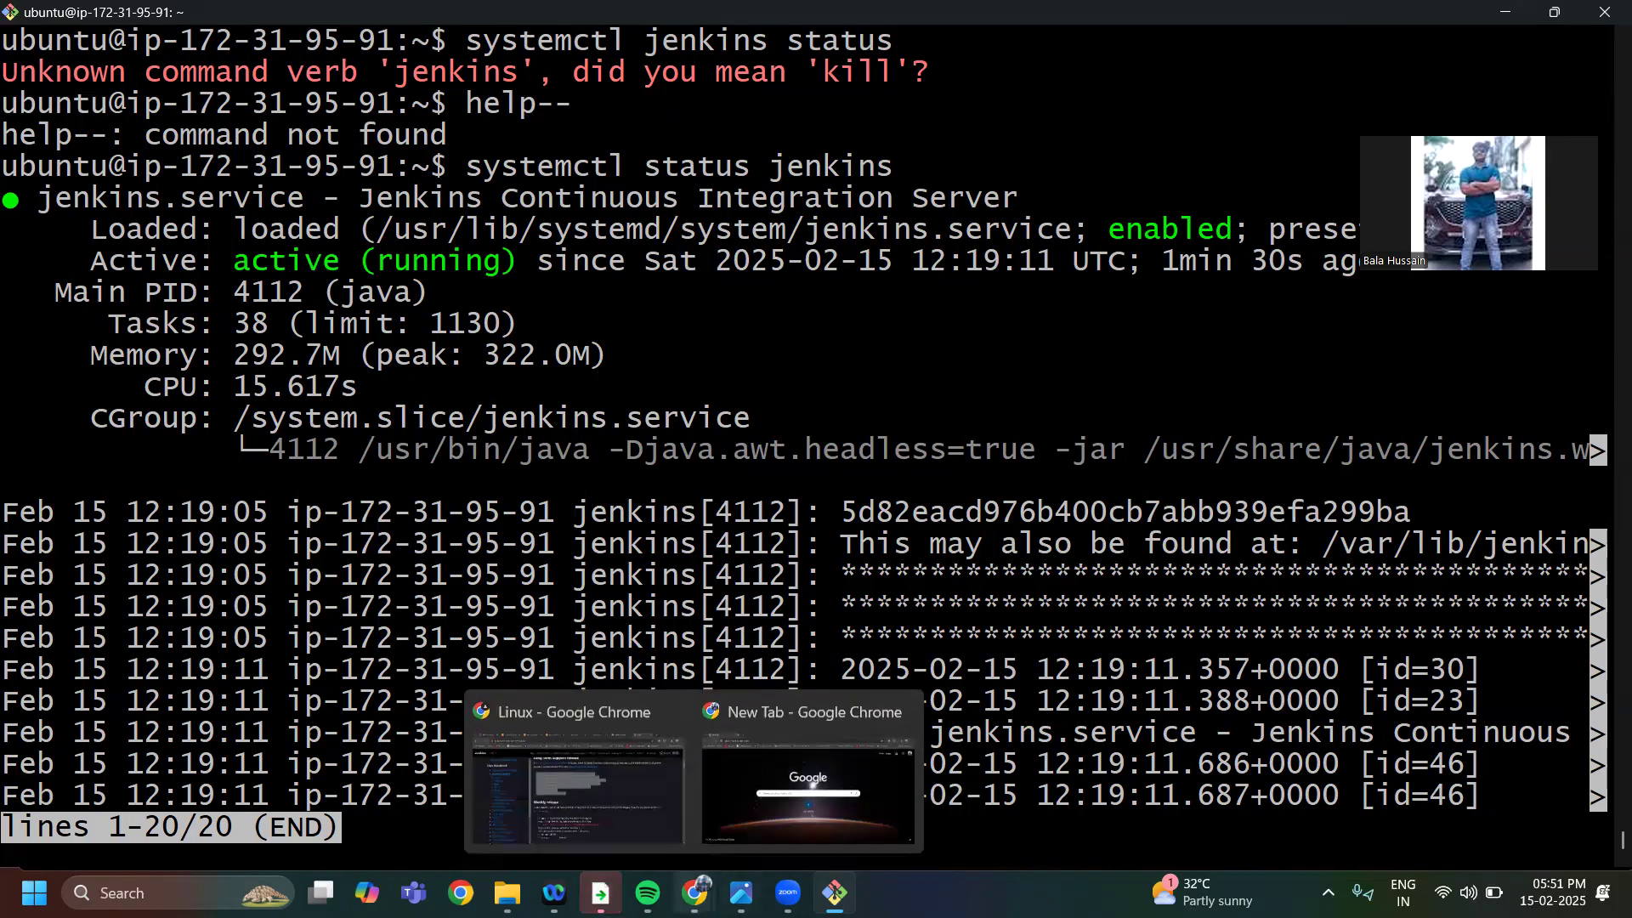
pyautogui.click(628, 800)
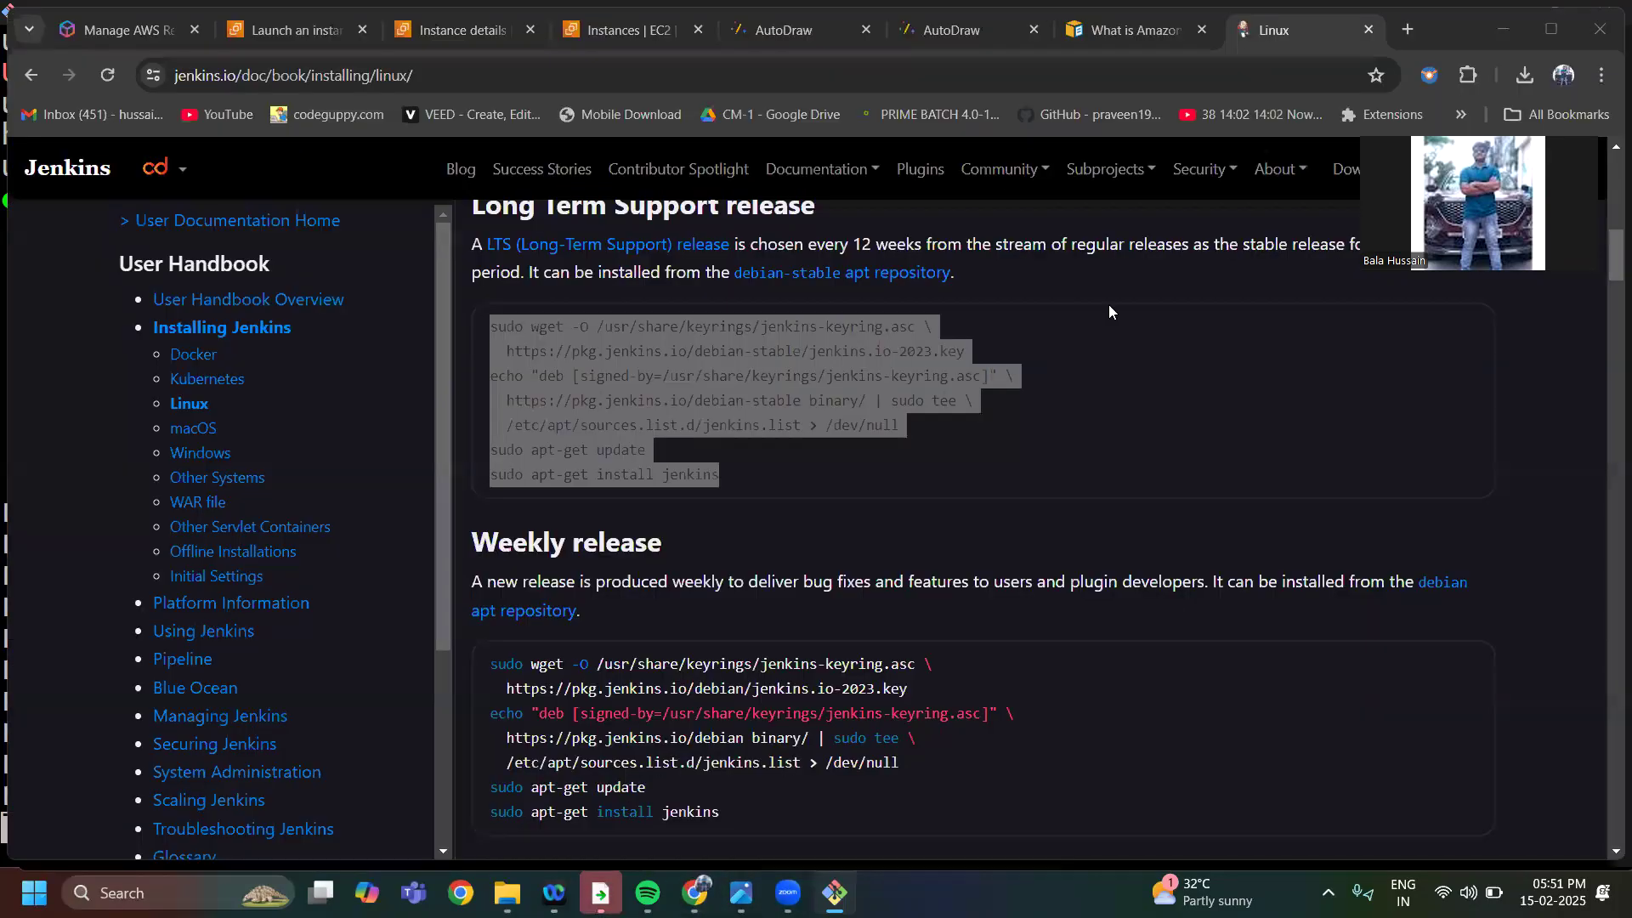
pyautogui.click(1602, 74)
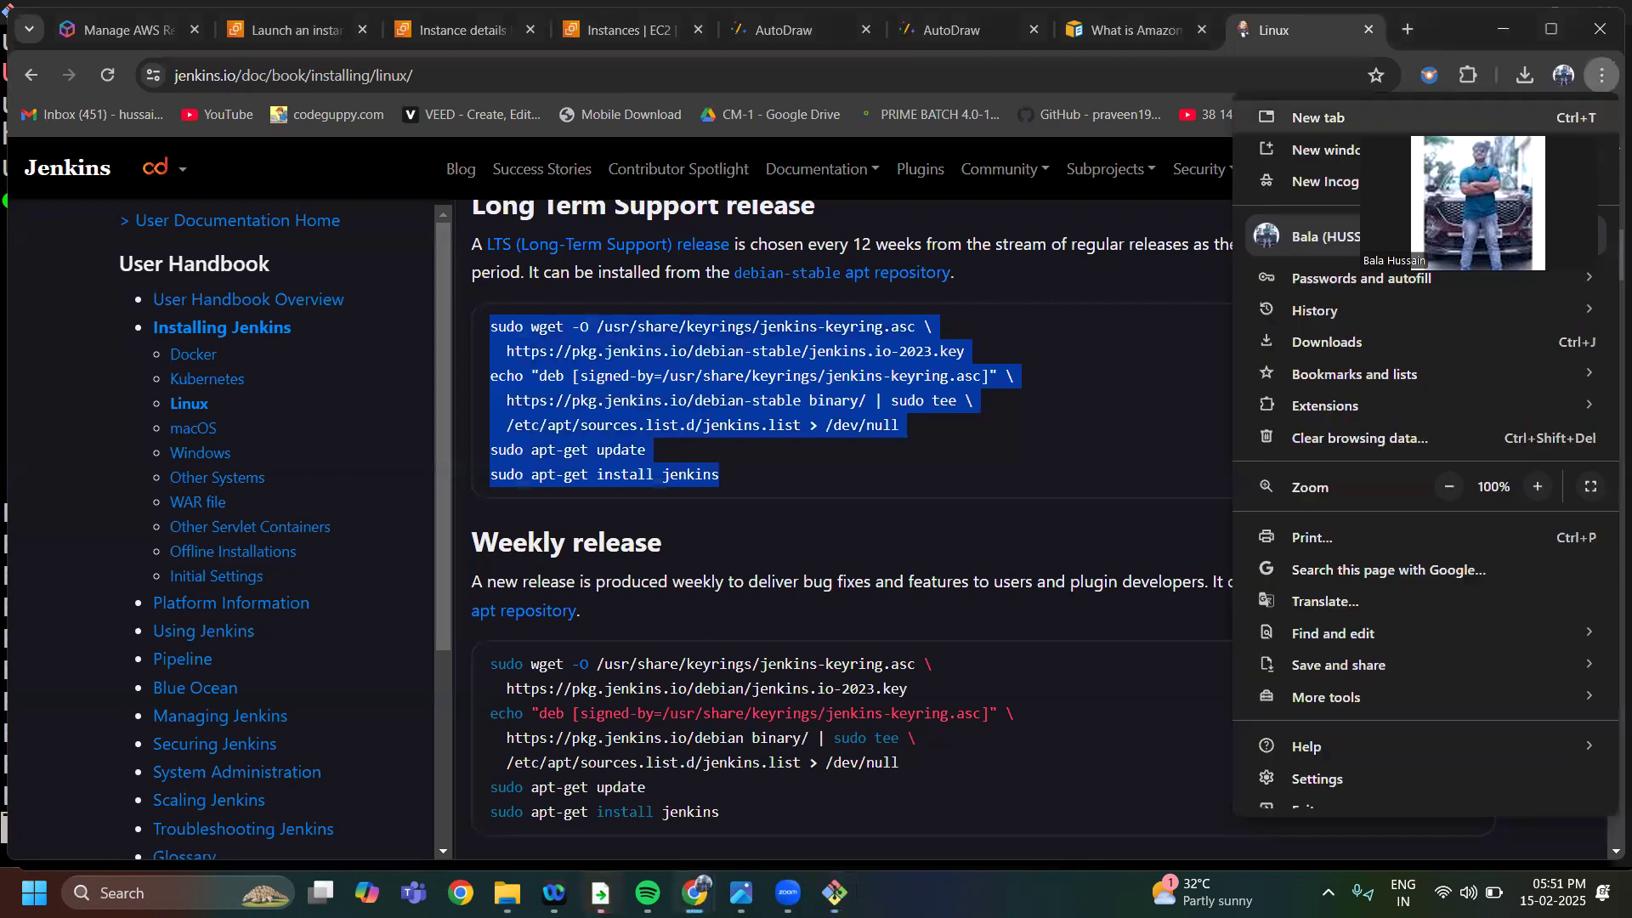
pyautogui.click(1340, 118)
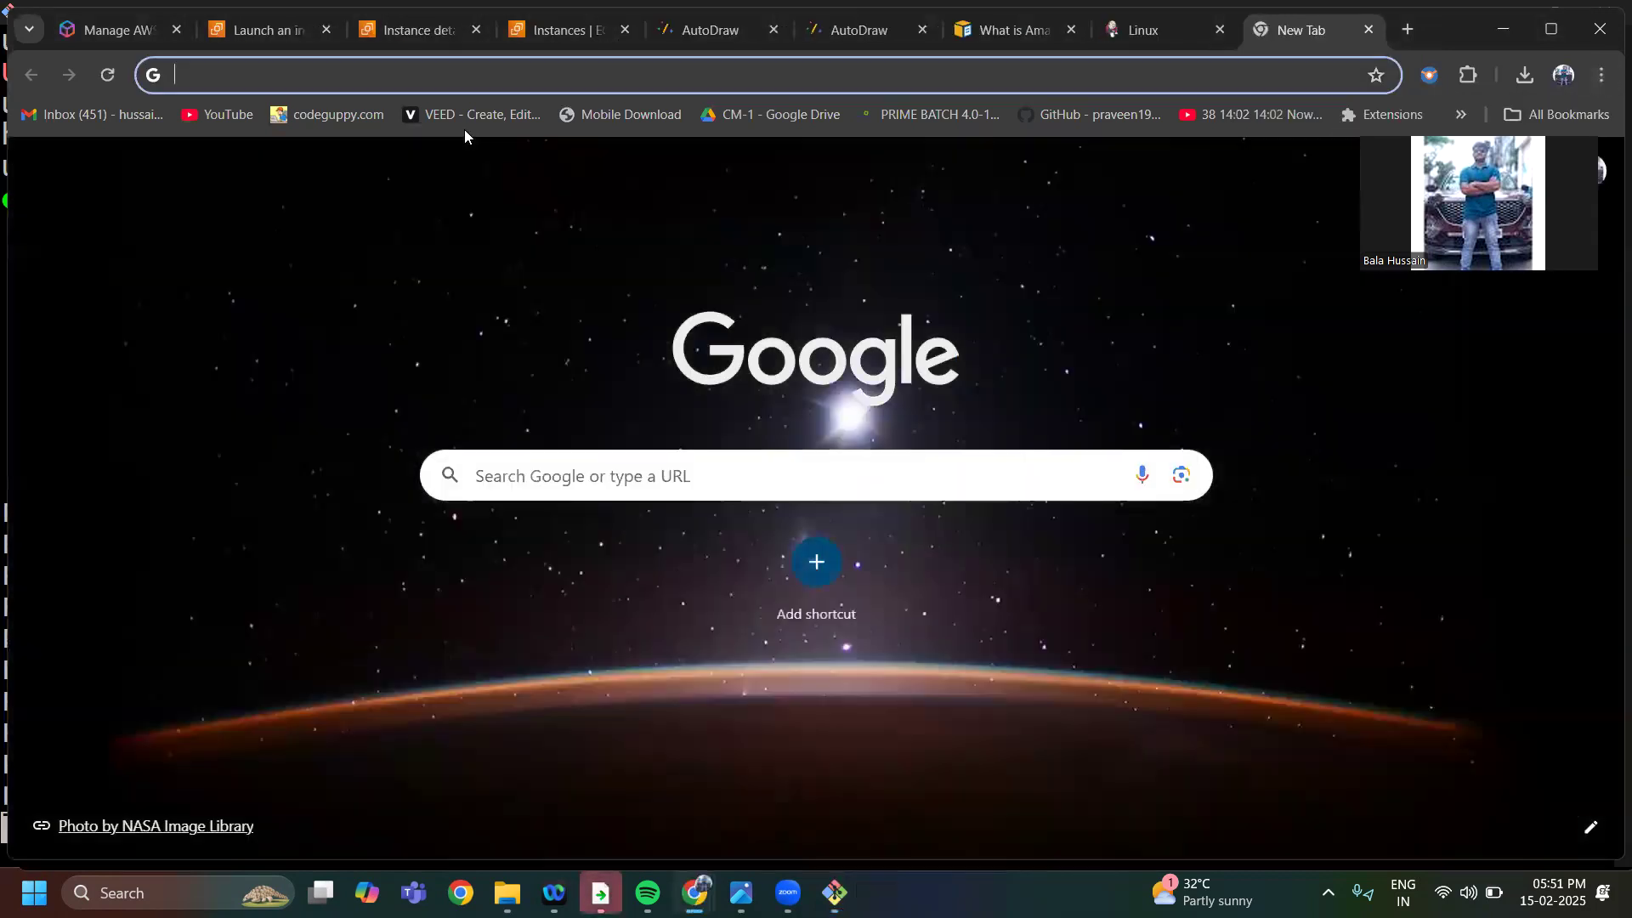
pyautogui.write('htt')
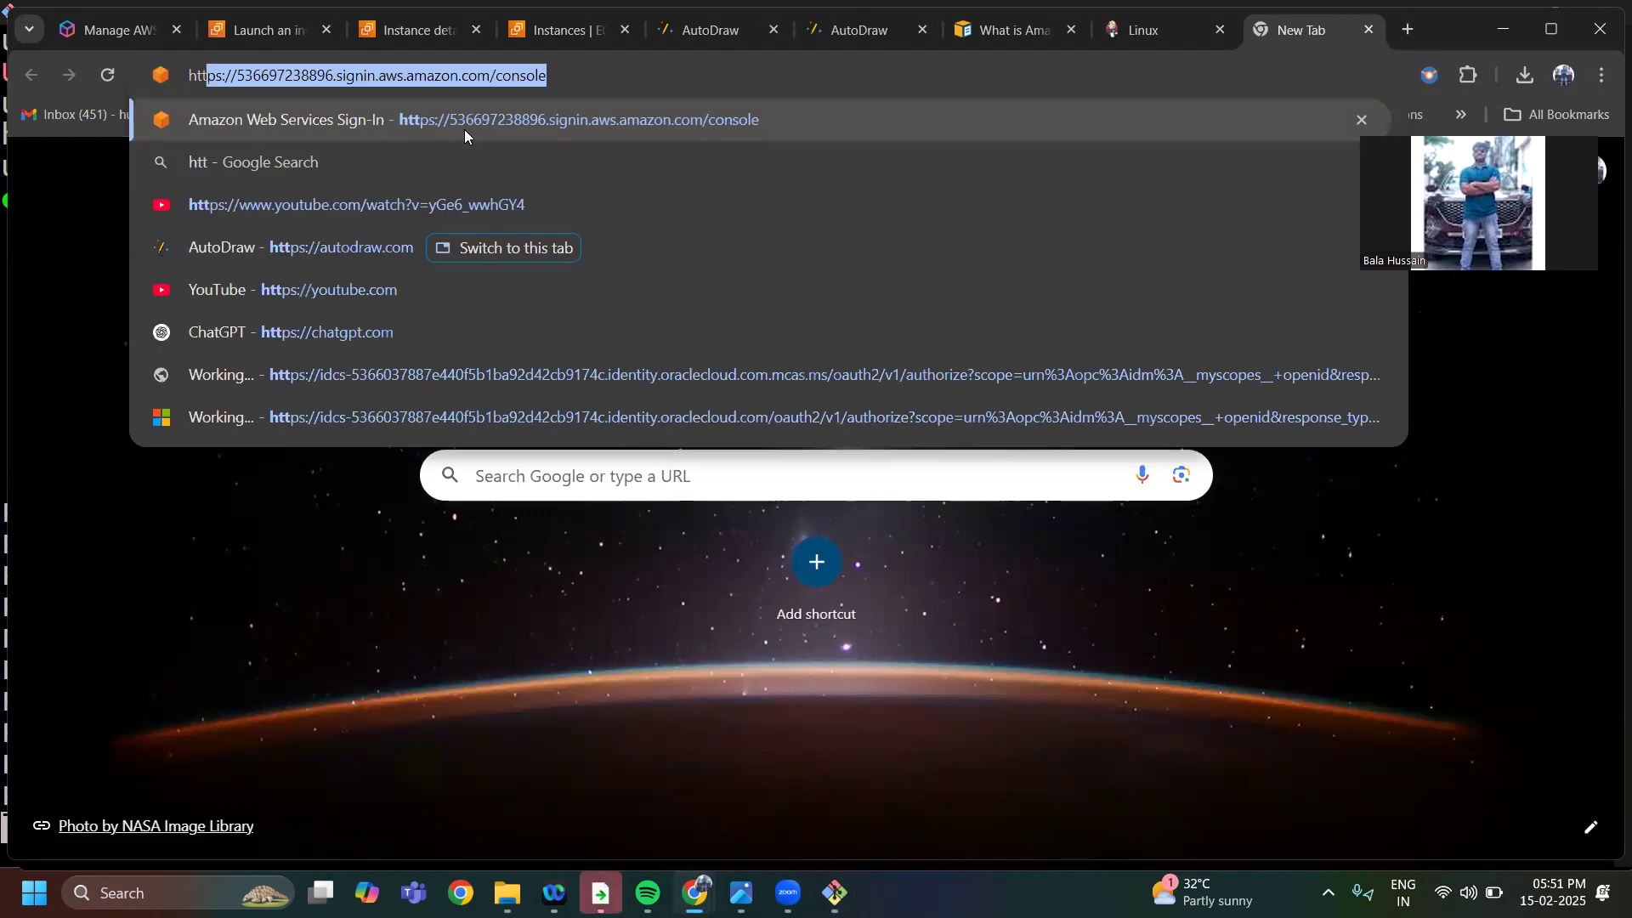
pyautogui.write('p:')
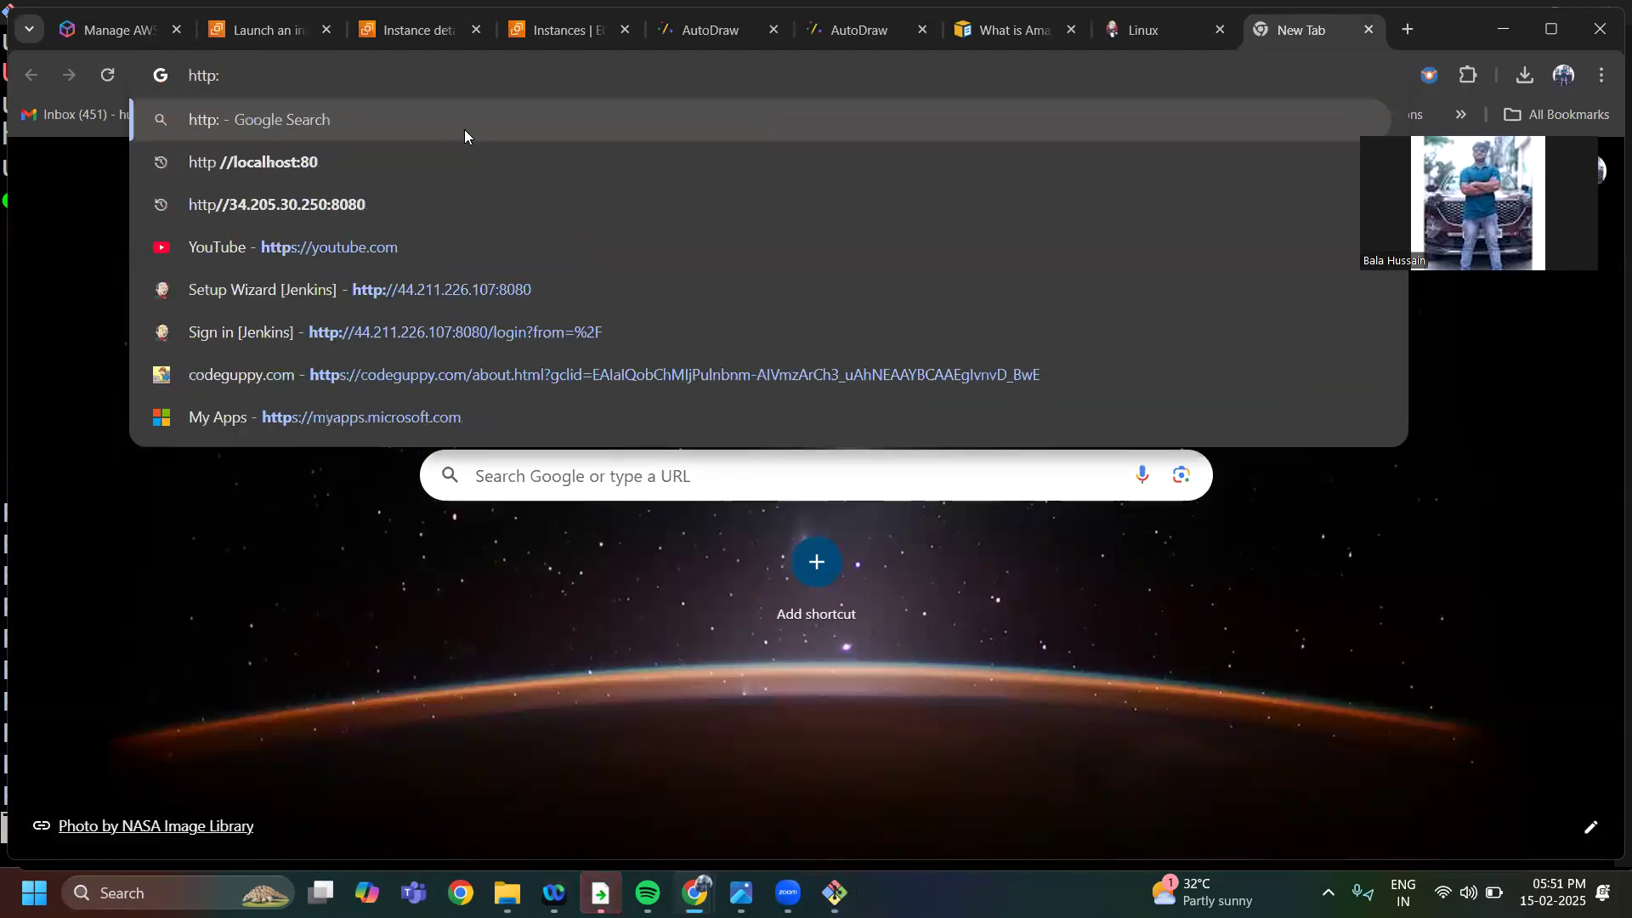
pyautogui.write('//')
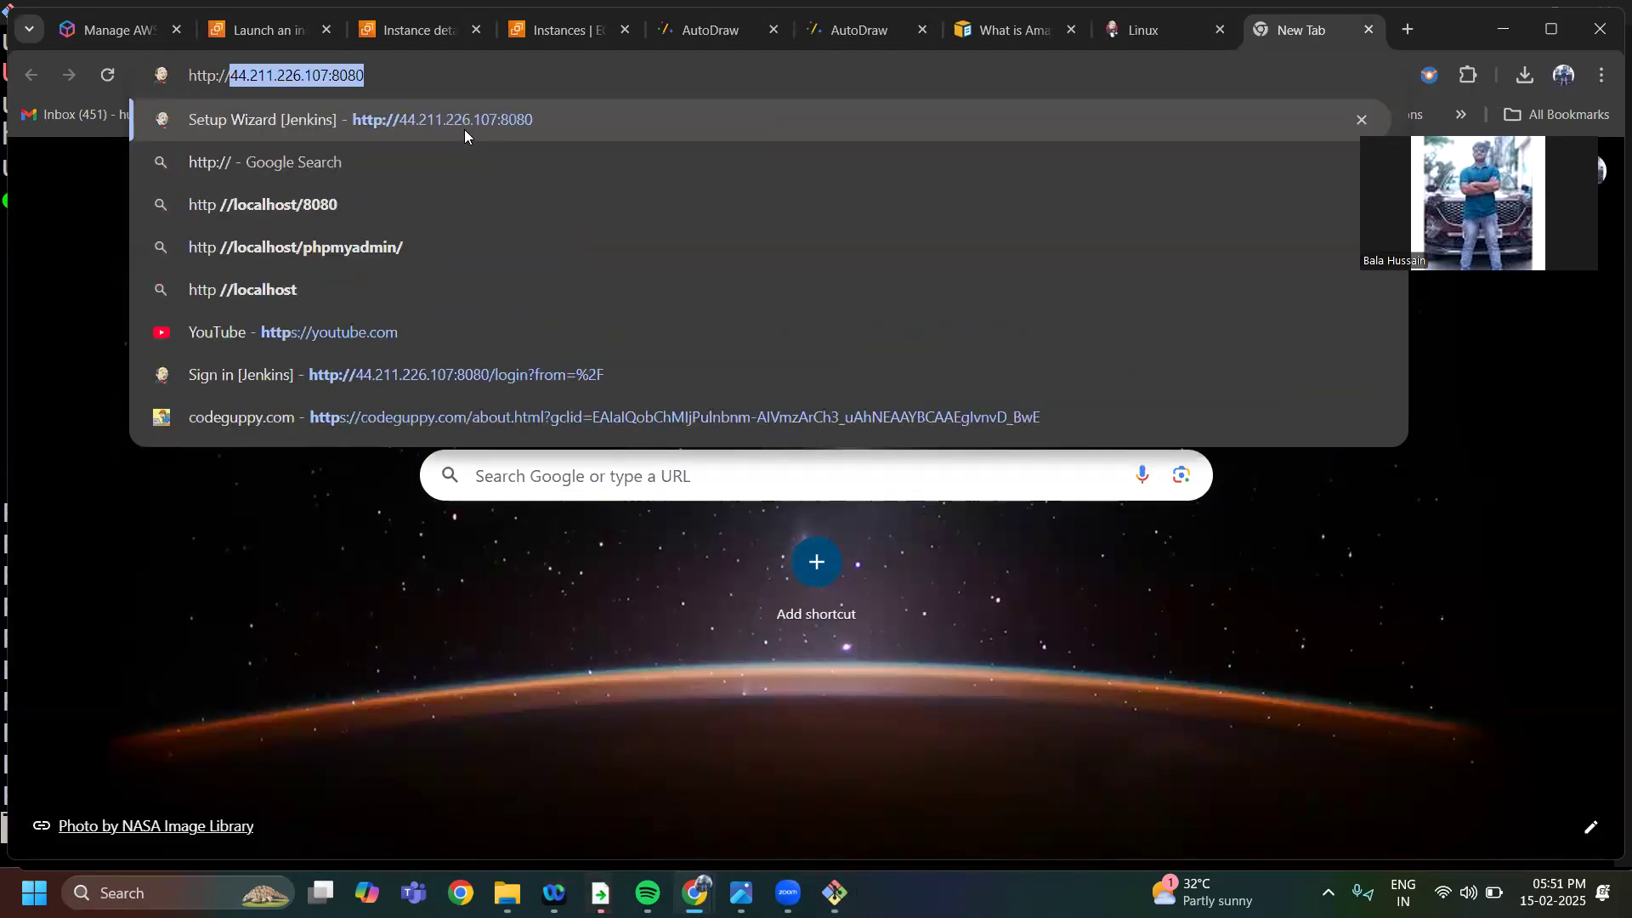
pyautogui.moveTo(695, 892)
pyautogui.click(597, 816)
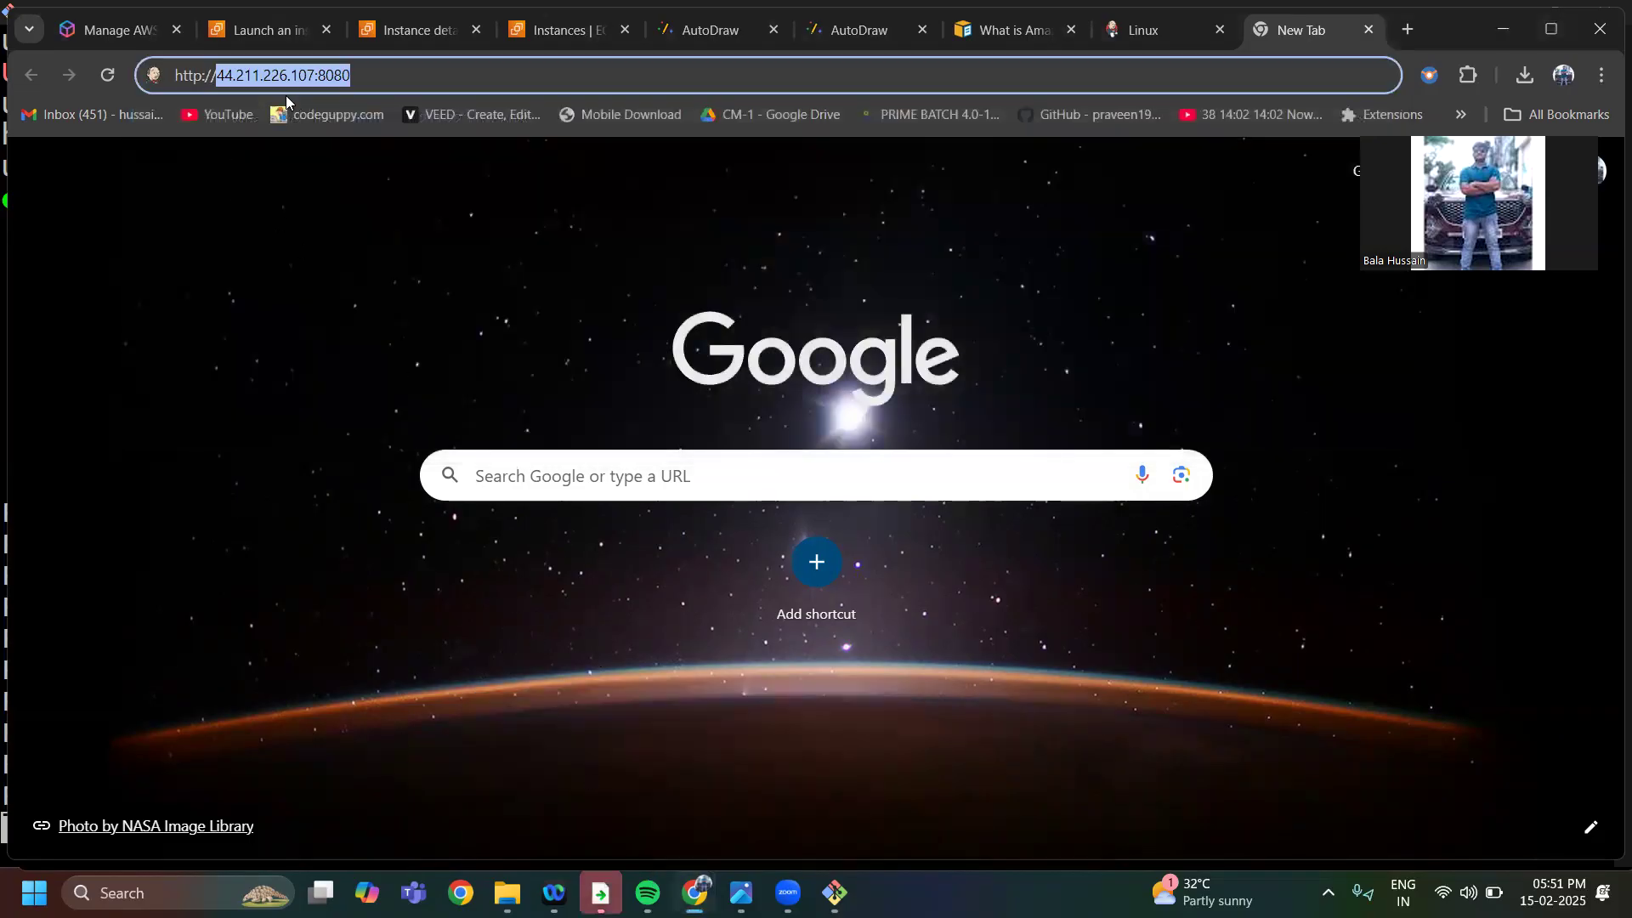
# Look up the EC2 instance's public IPv4 address on its instance details page and return to the new browser tab
pyautogui.click(271, 28)
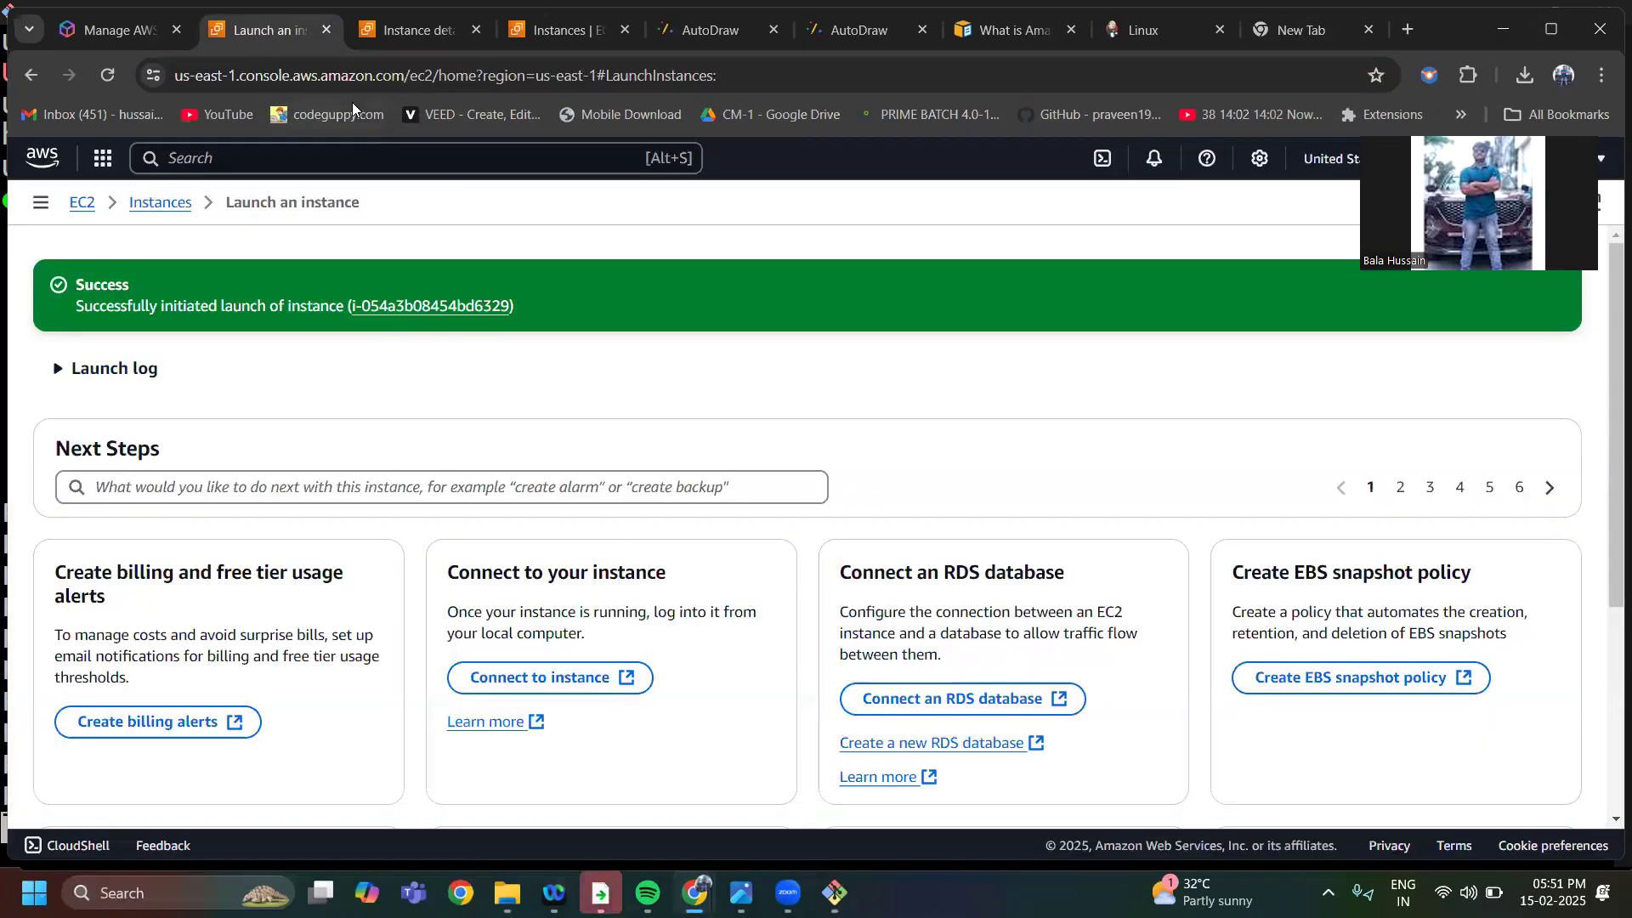
pyautogui.click(379, 31)
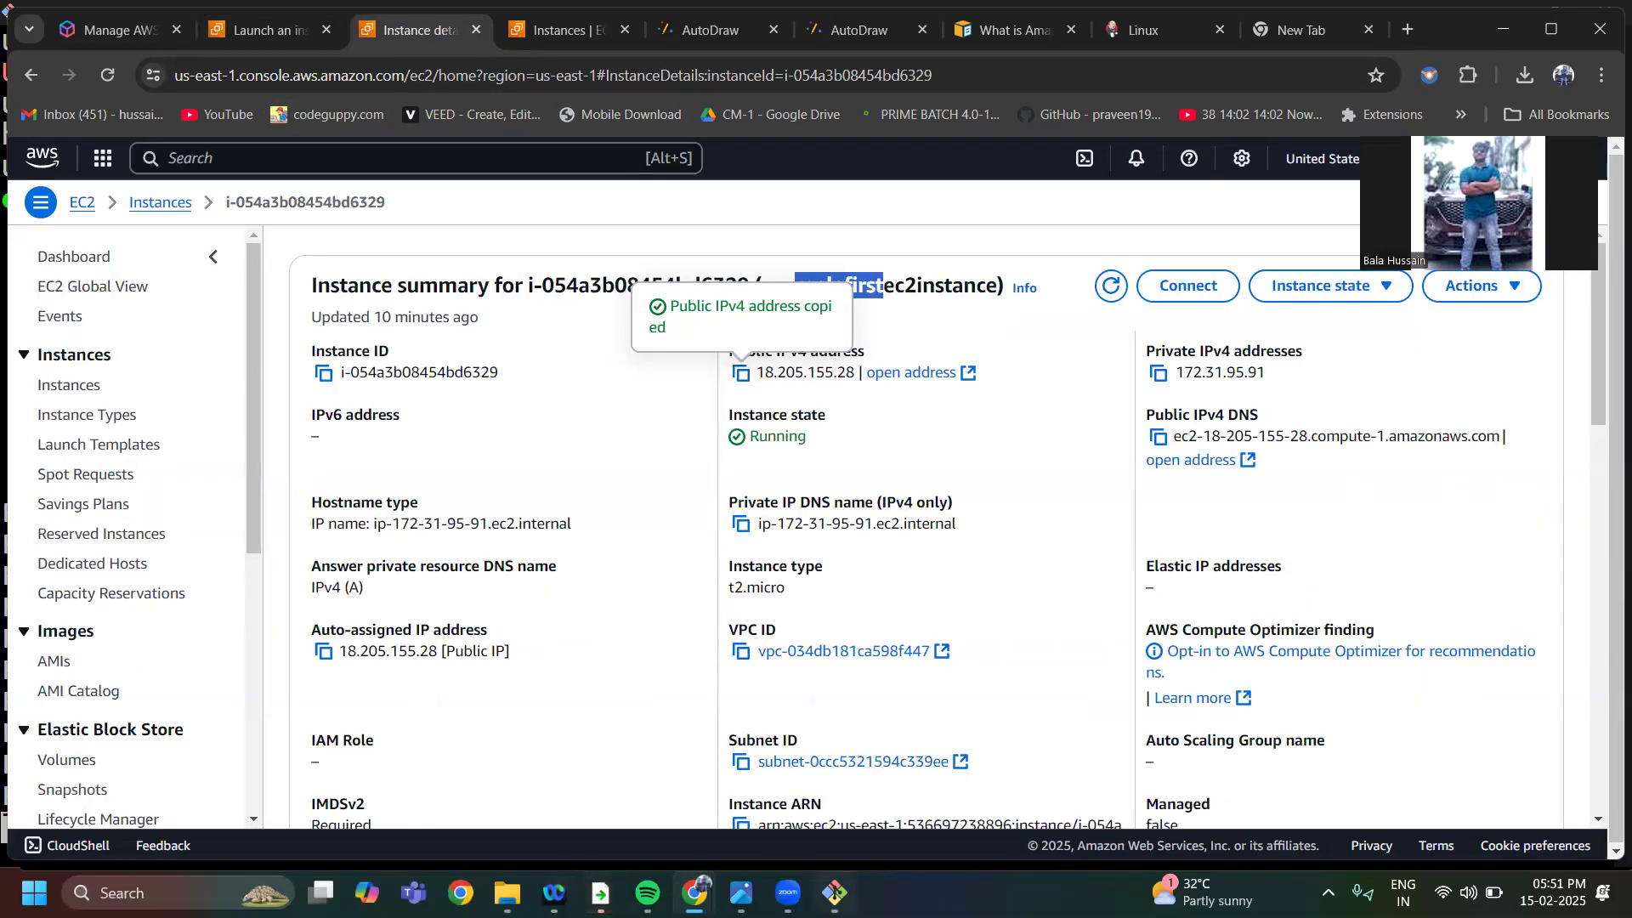
pyautogui.click(695, 893)
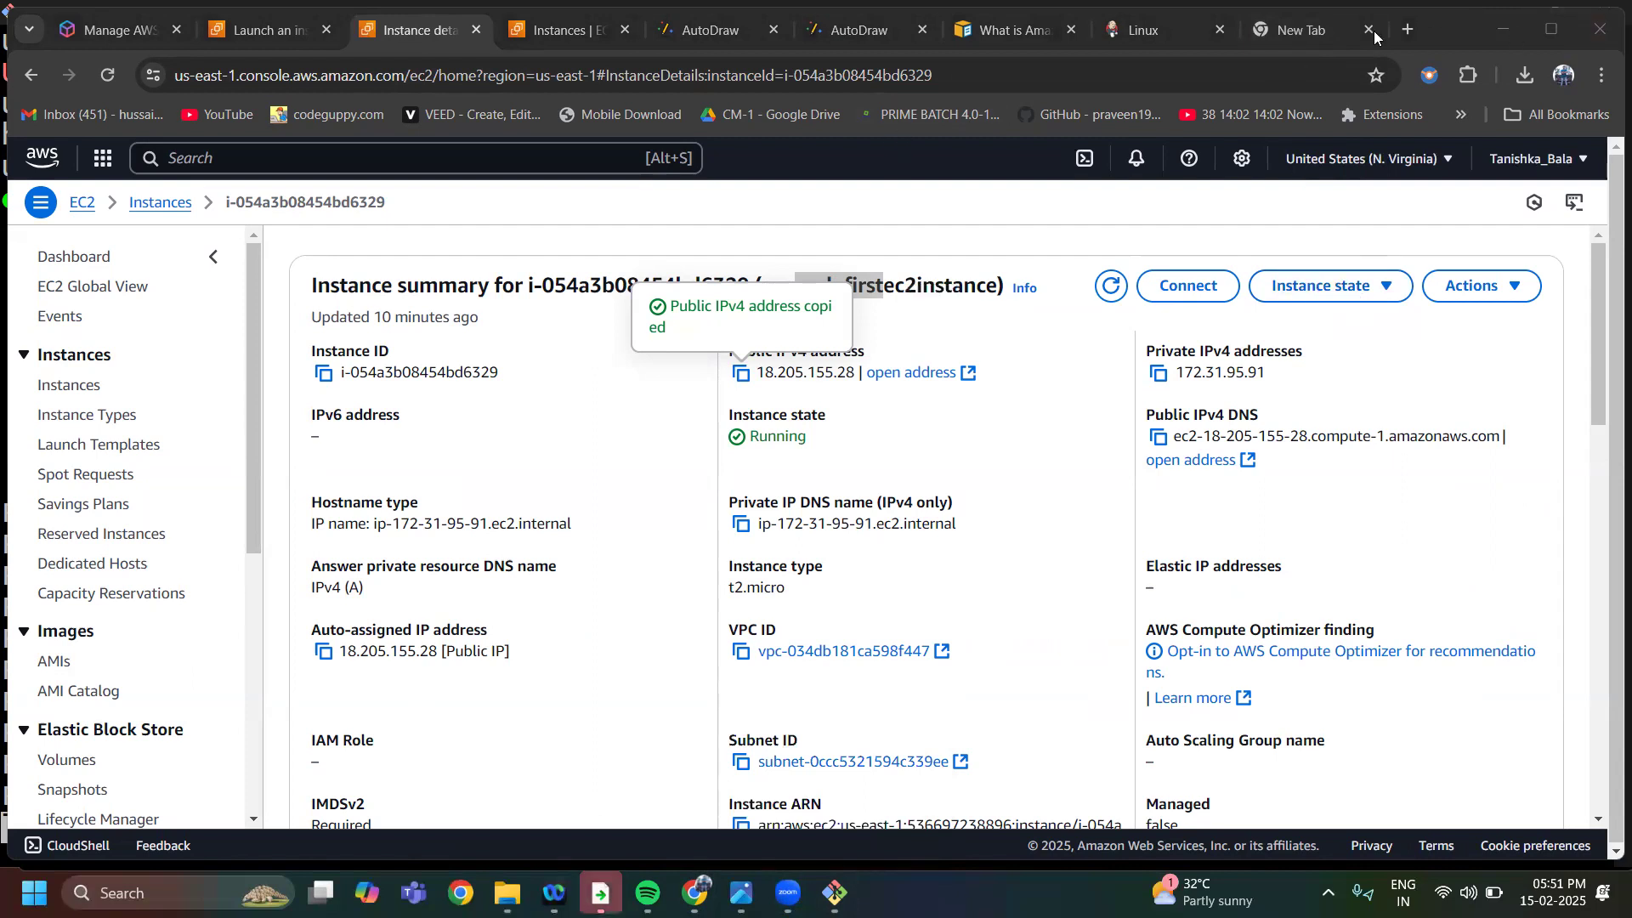
pyautogui.click(1309, 31)
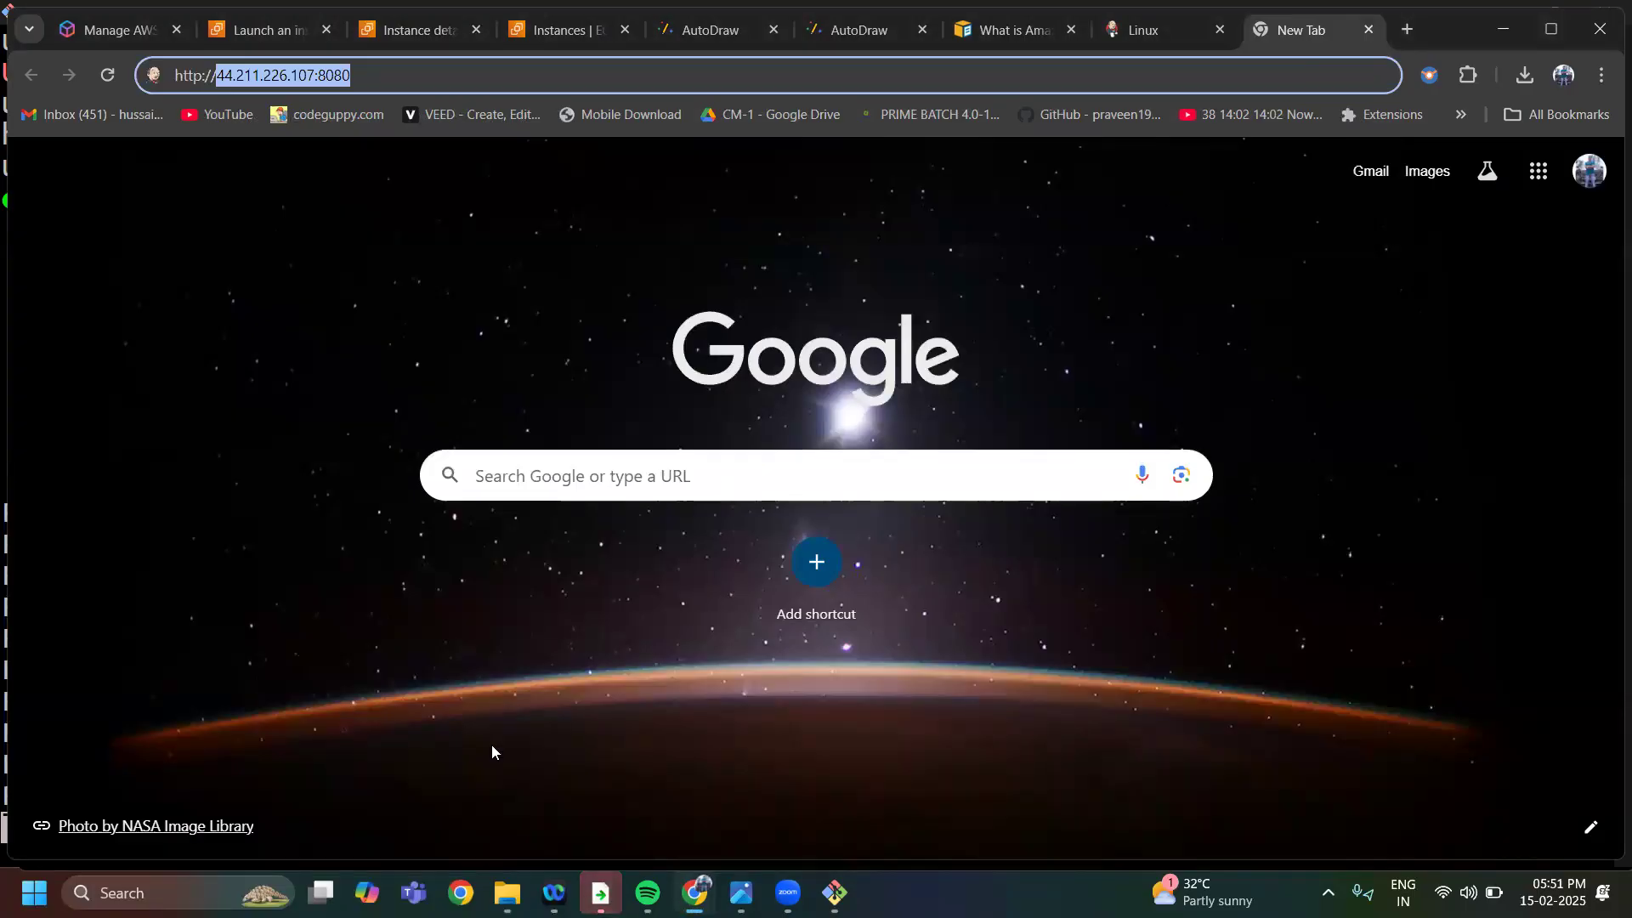
pyautogui.click(363, 74)
pyautogui.press('BackSpace')
pyautogui.press('BackSpace')
pyautogui.press('BackSpace')
pyautogui.press('BackSpace')
pyautogui.press('BackSpace')
pyautogui.press('BackSpace')
pyautogui.press('BackSpace')
pyautogui.press('BackSpace')
pyautogui.press('BackSpace')
pyautogui.press('BackSpace')
pyautogui.press('BackSpace')
pyautogui.press('BackSpace')
pyautogui.press('BackSpace')
pyautogui.press('BackSpace')
pyautogui.press('BackSpace')
pyautogui.press('BackSpace')
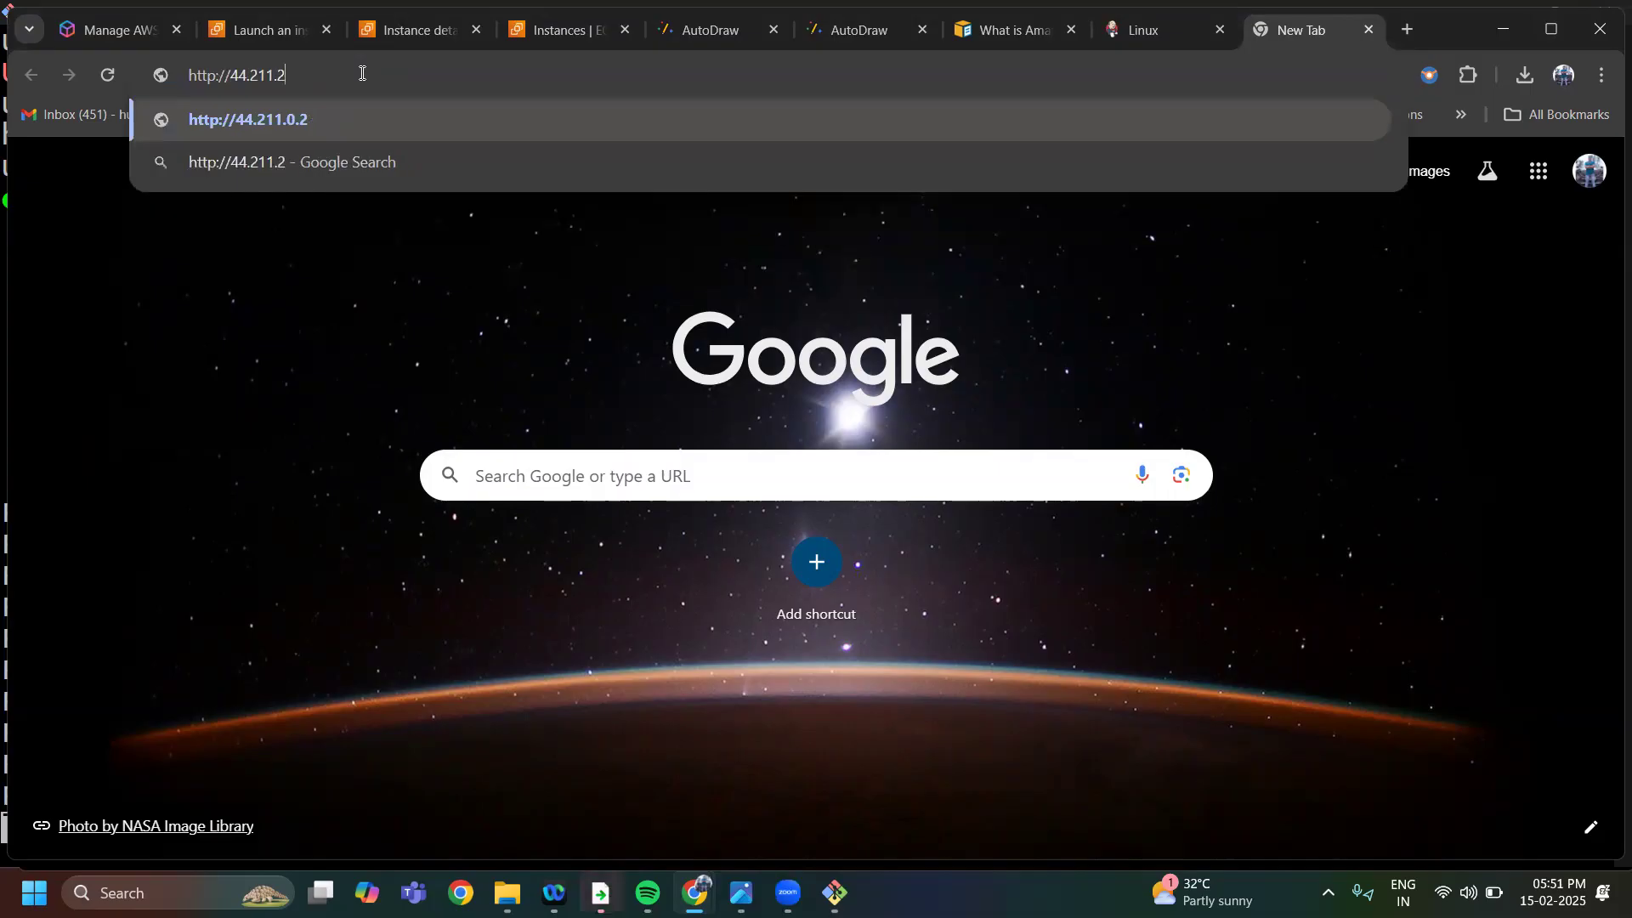
pyautogui.press('BackSpace')
pyautogui.press('BackSpace')
pyautogui.press('BackSpace')
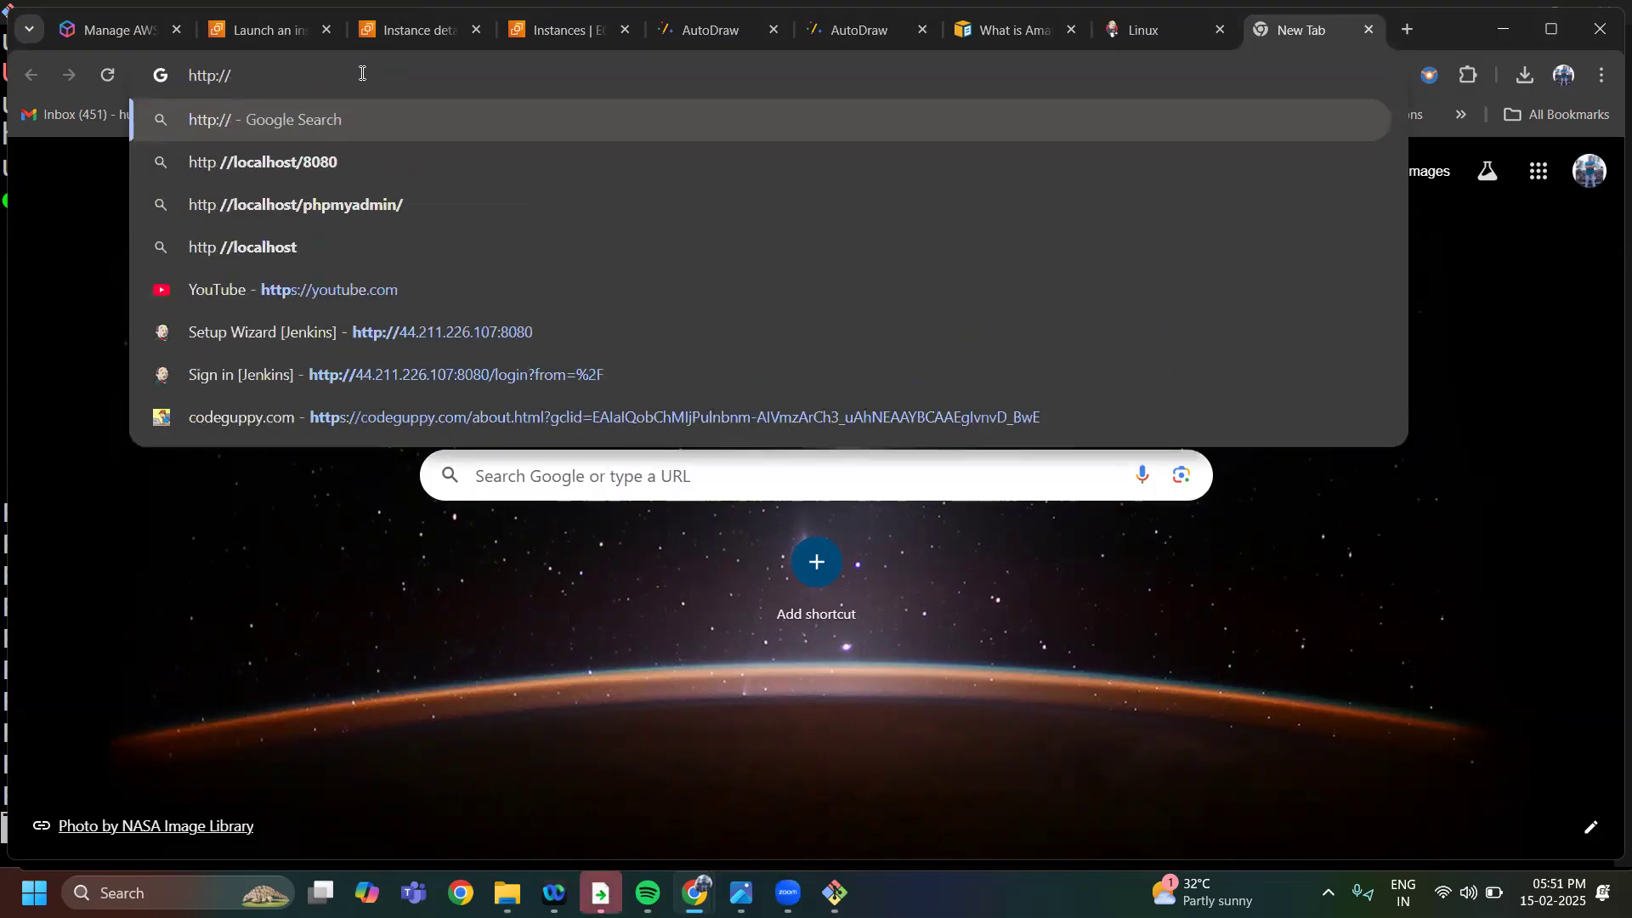
pyautogui.write('18.205.155.28')
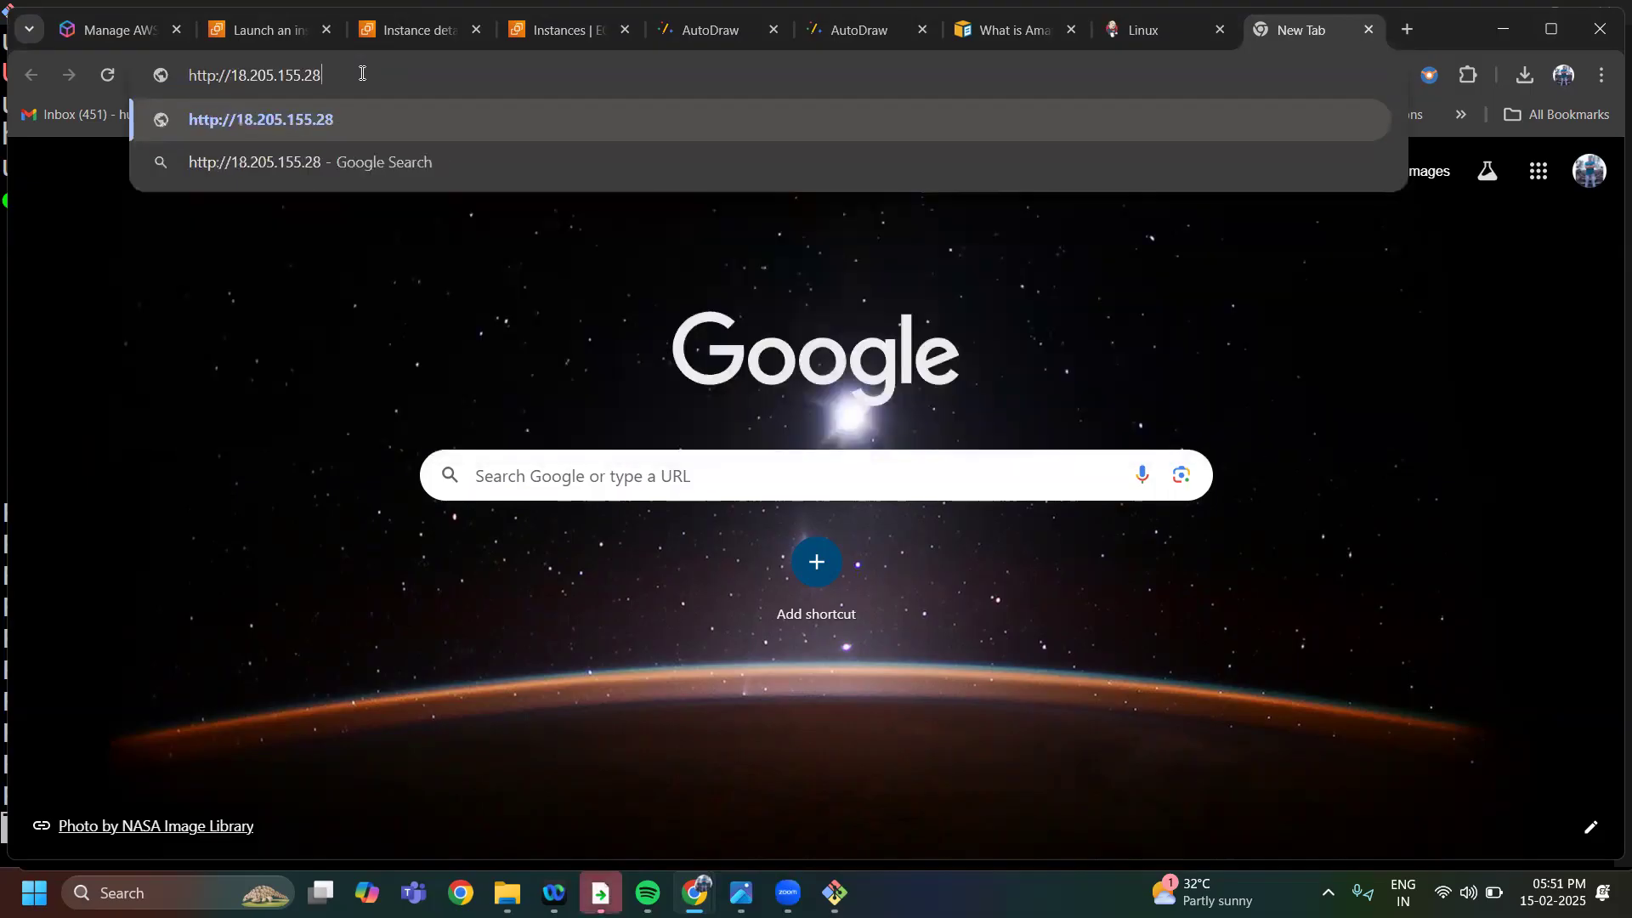
pyautogui.write(':8080')
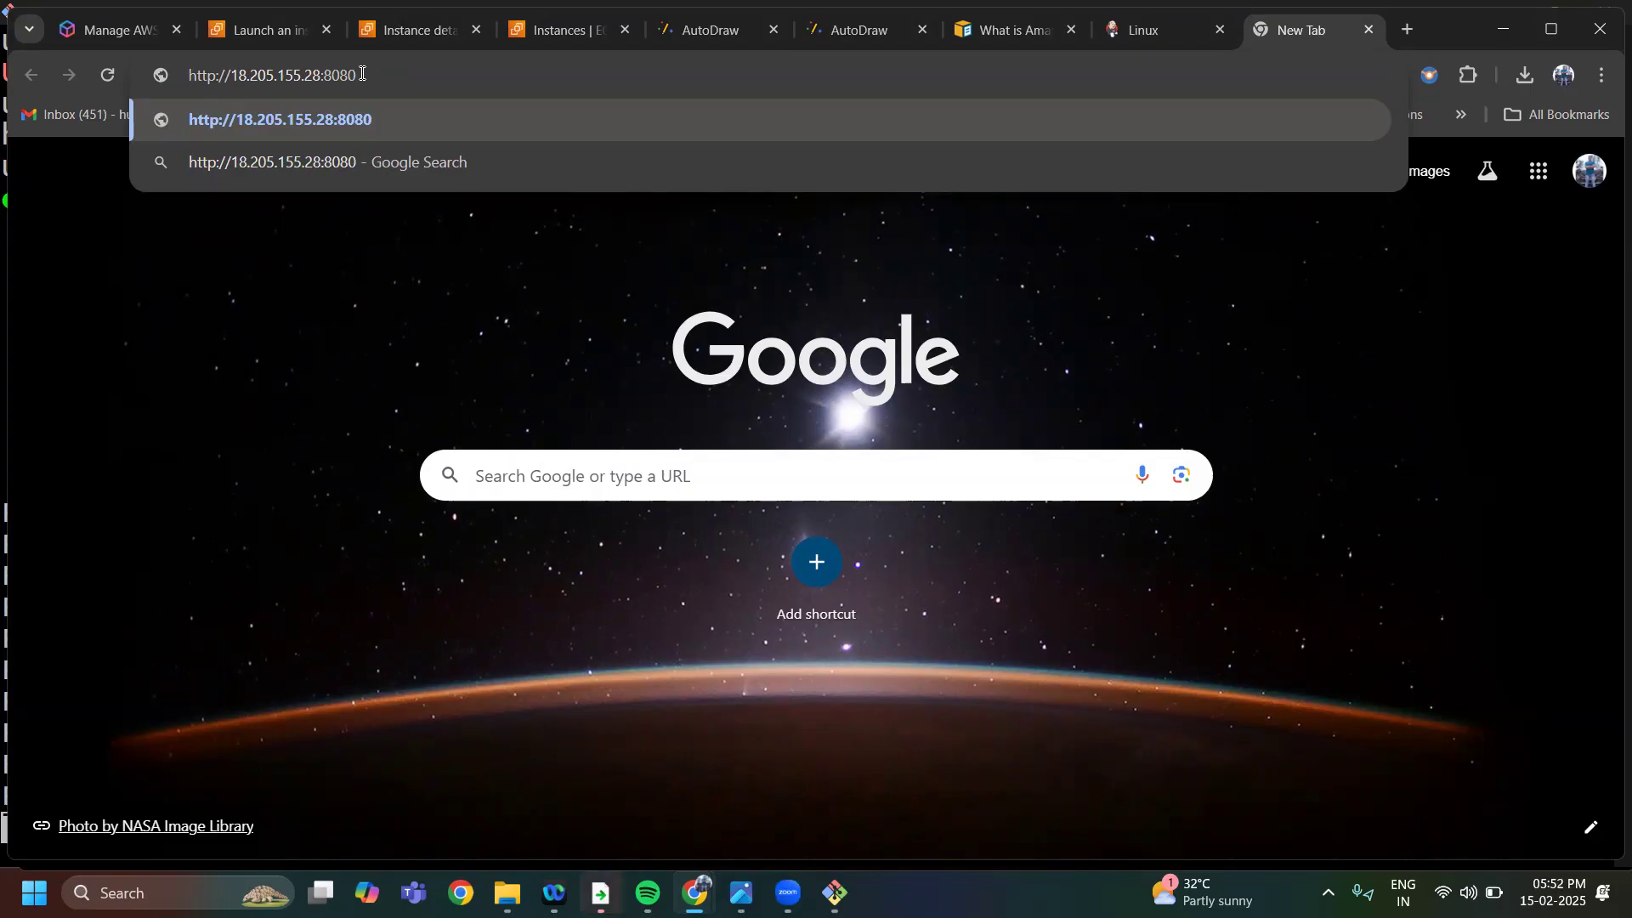
pyautogui.press('Return')
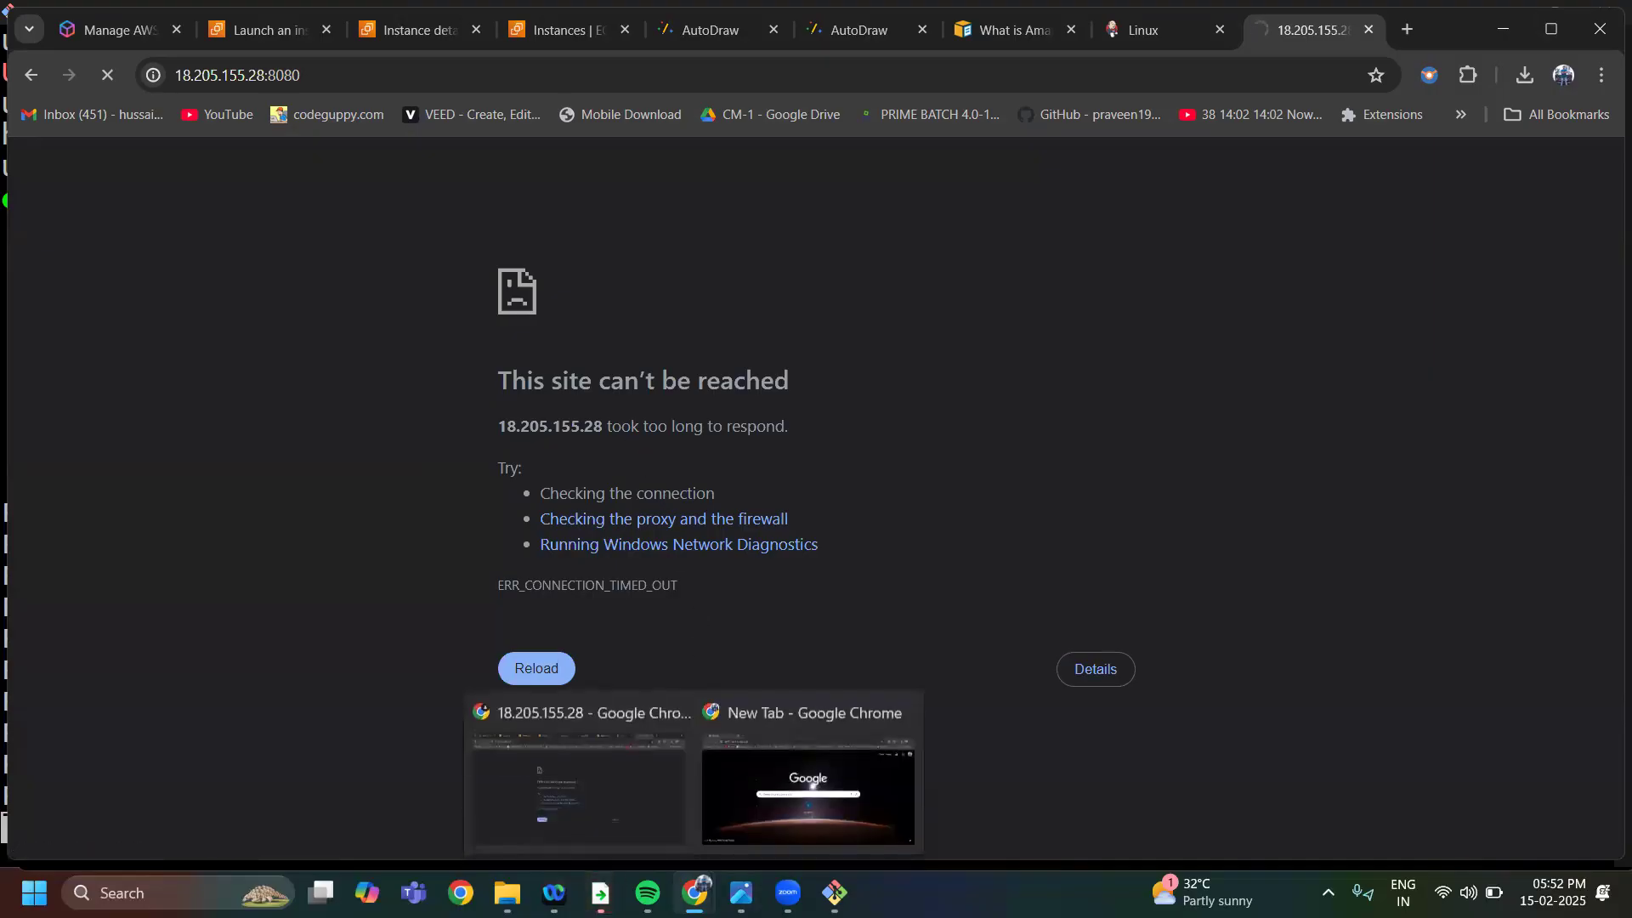
# Open the launch-wizard-9 security group from the security details of the EC2 instance
pyautogui.click(283, 32)
pyautogui.click(377, 29)
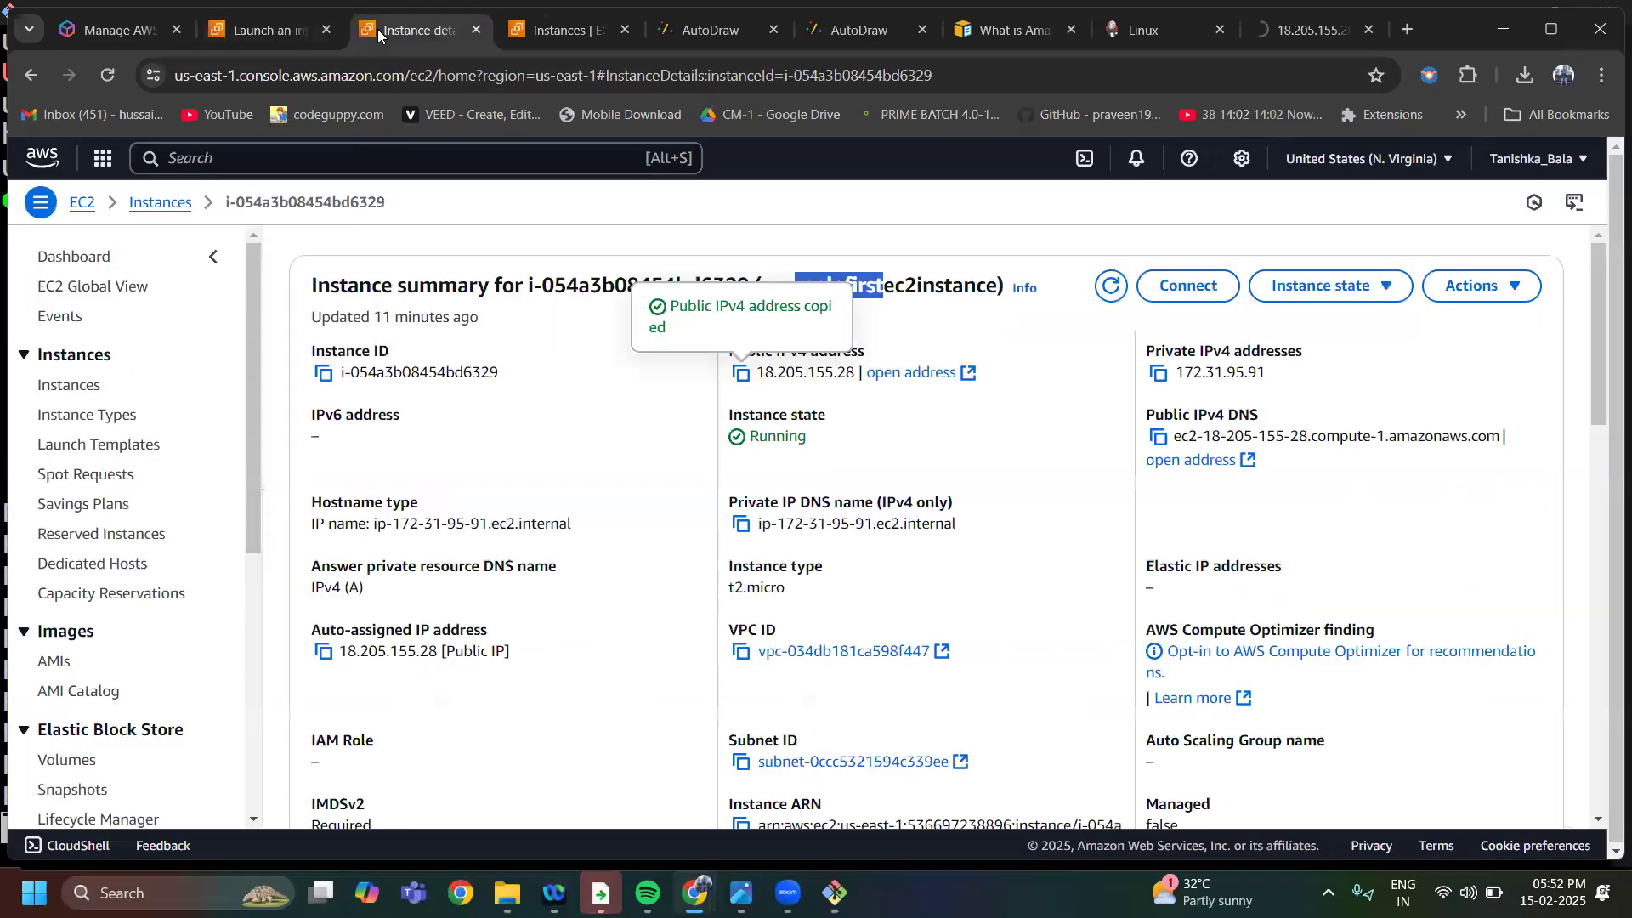
pyautogui.scroll(-3, 546, 525)
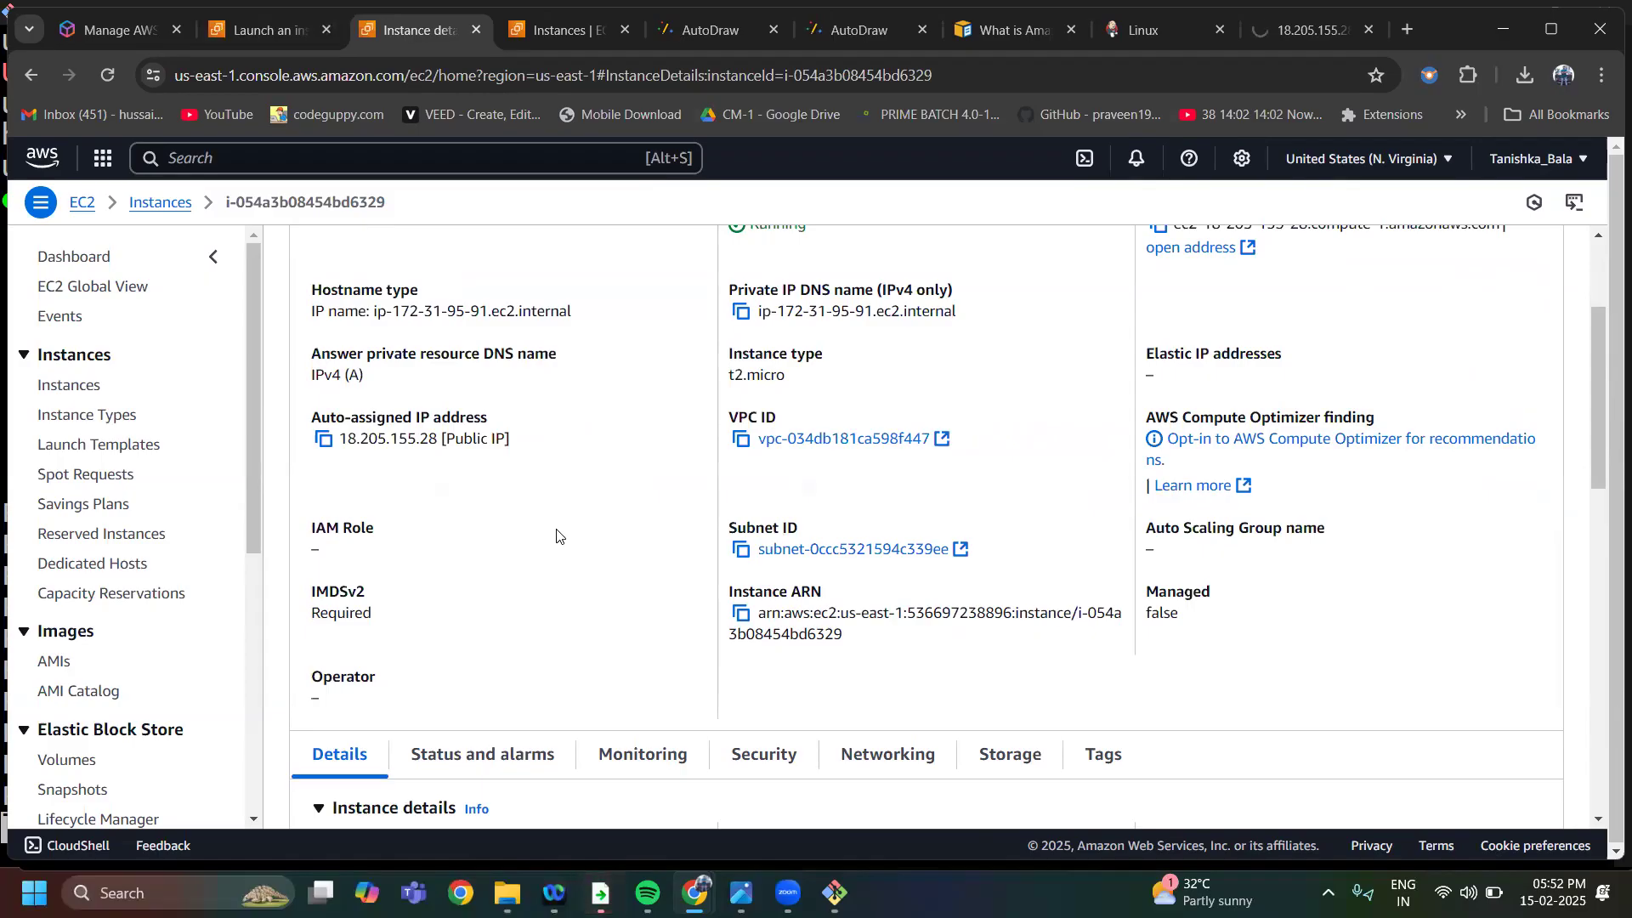
pyautogui.scroll(-3, 557, 536)
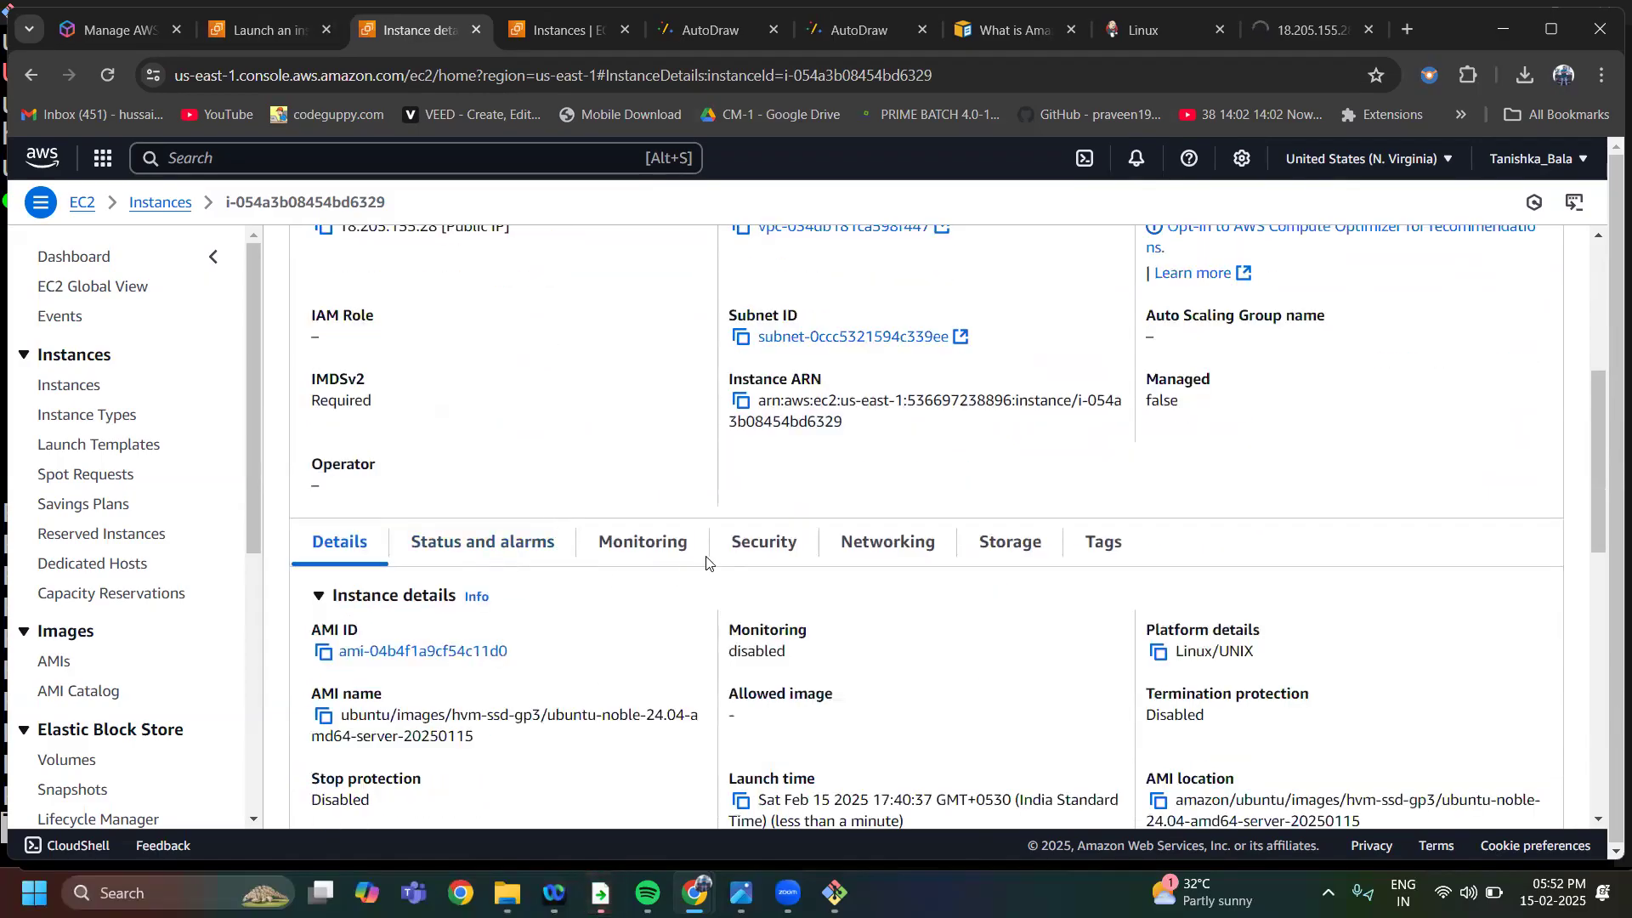
pyautogui.scroll(-3, 705, 561)
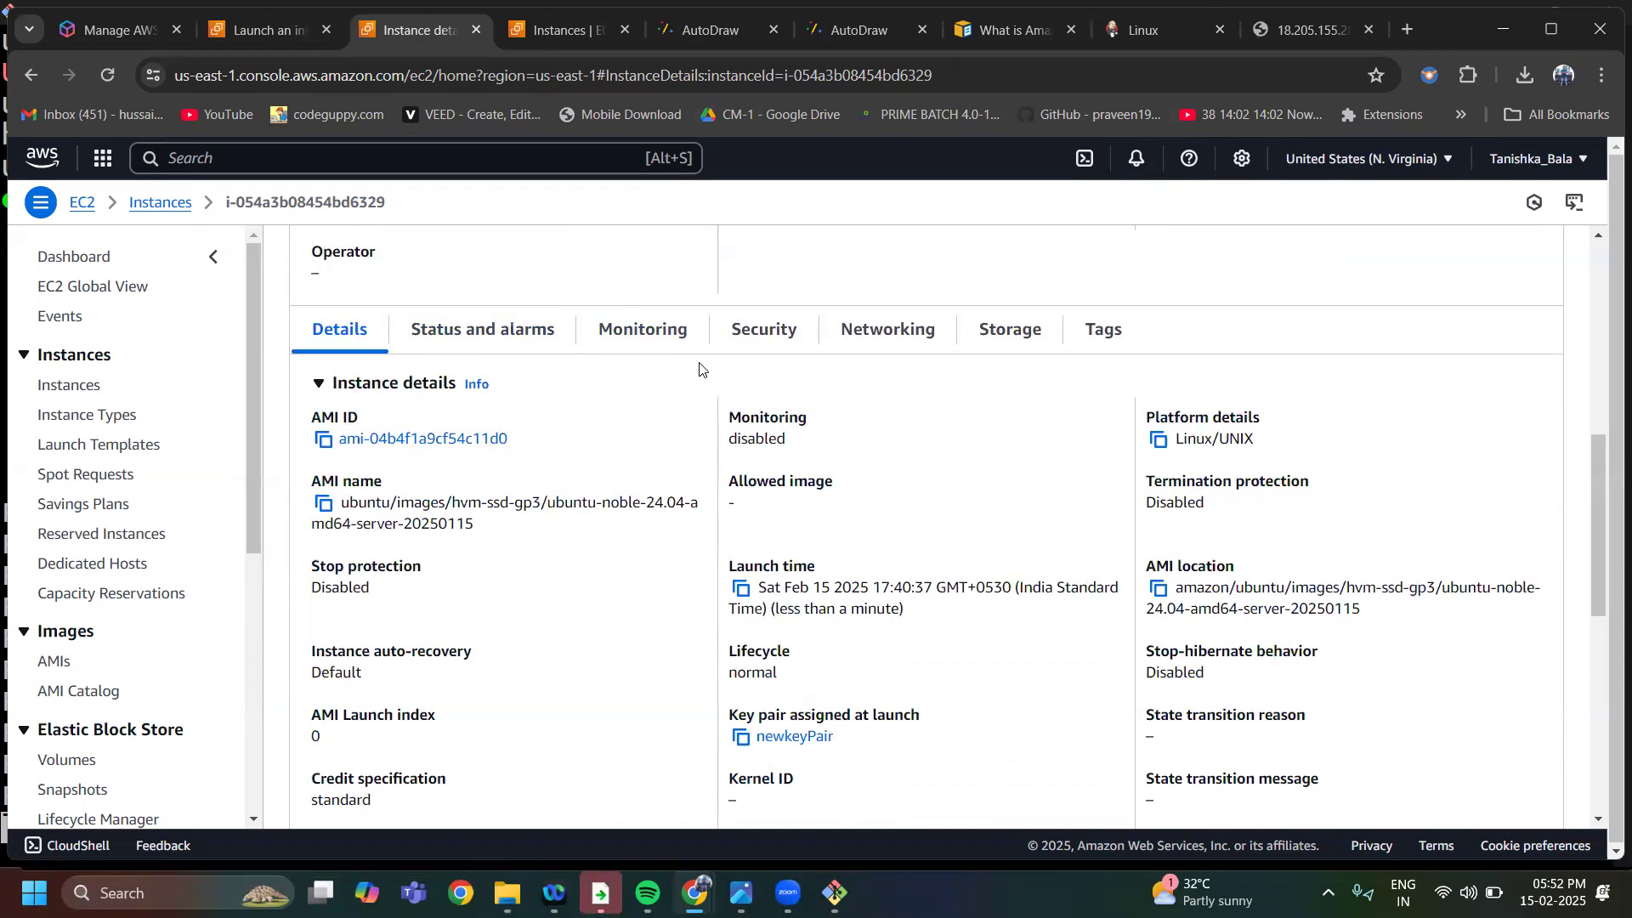
pyautogui.click(764, 340)
pyautogui.scroll(-3, 560, 527)
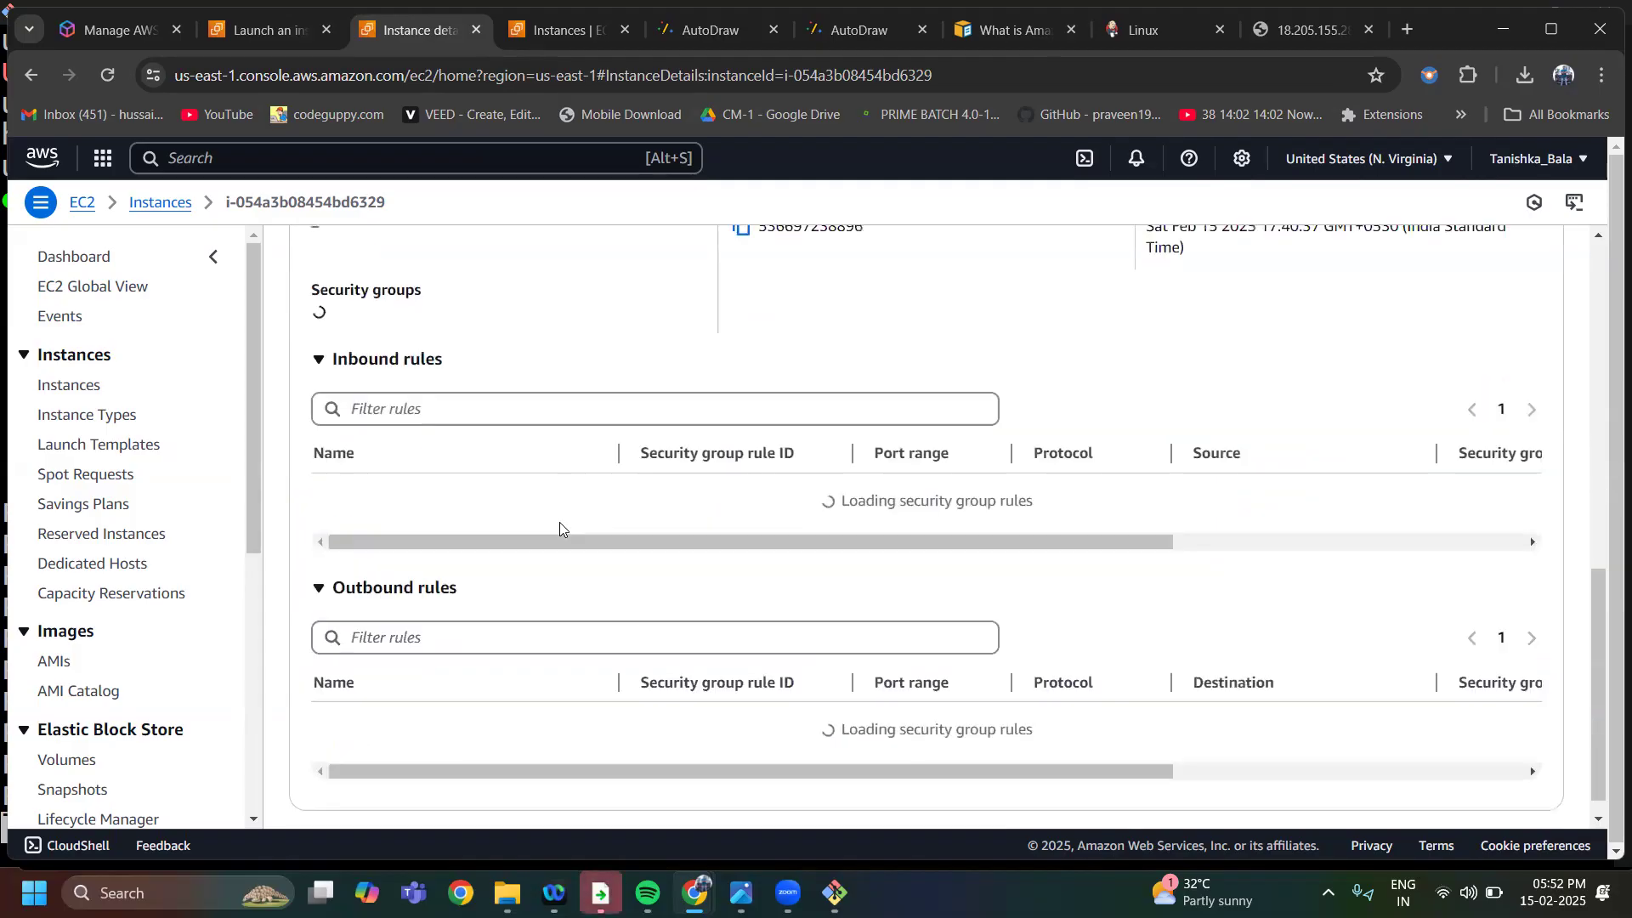
pyautogui.scroll(2, 559, 527)
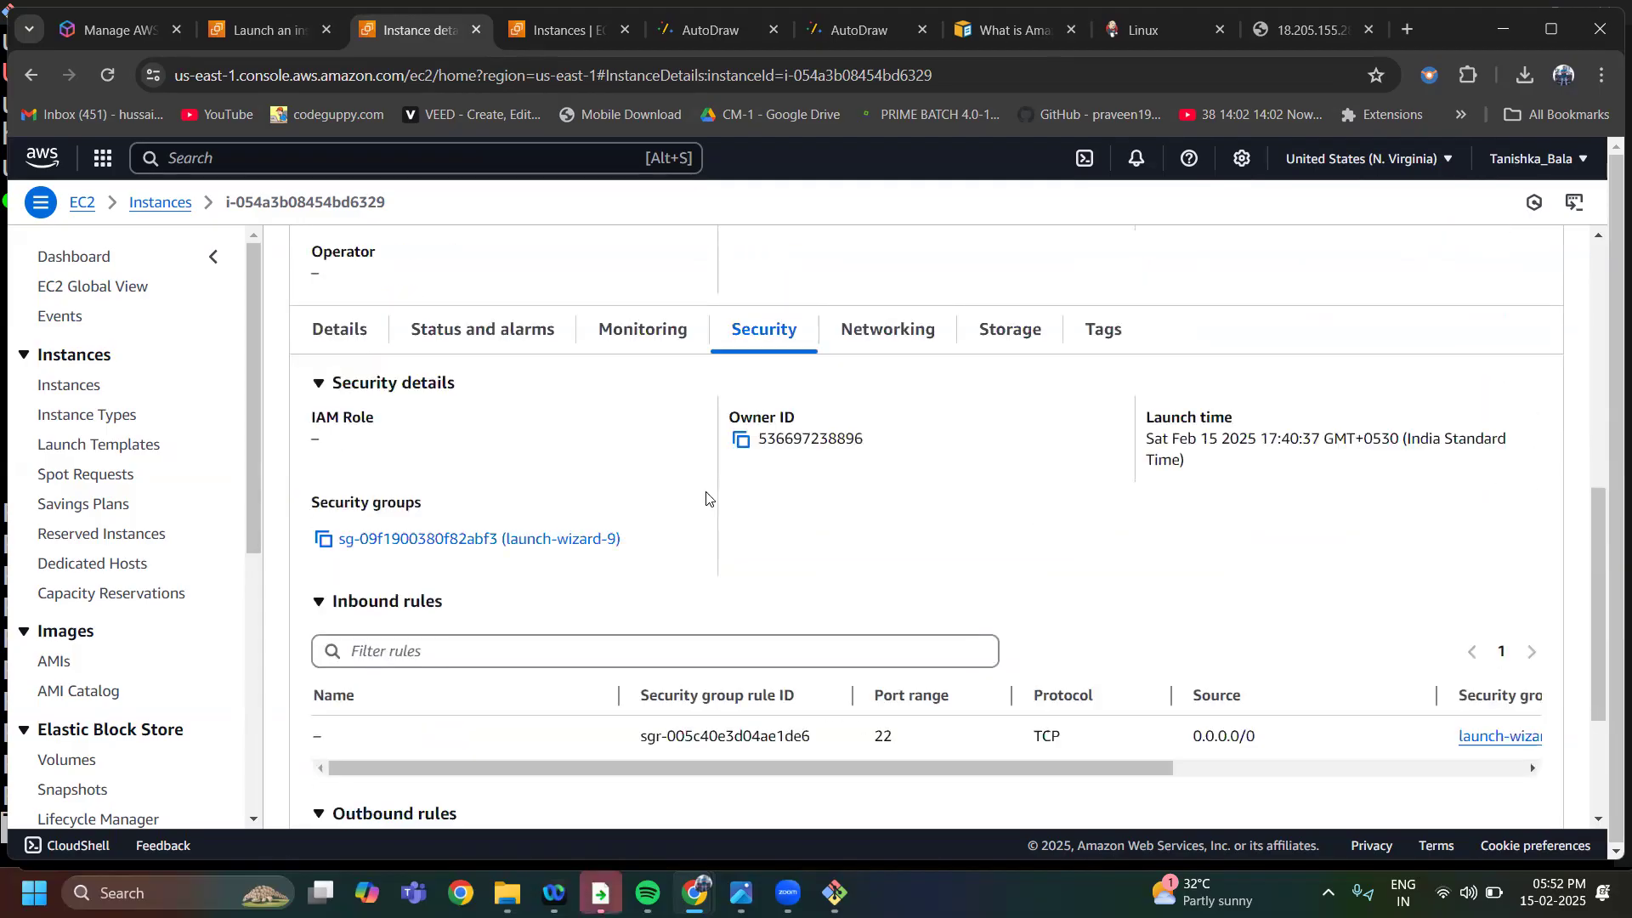
pyautogui.scroll(-2, 703, 499)
pyautogui.click(420, 327)
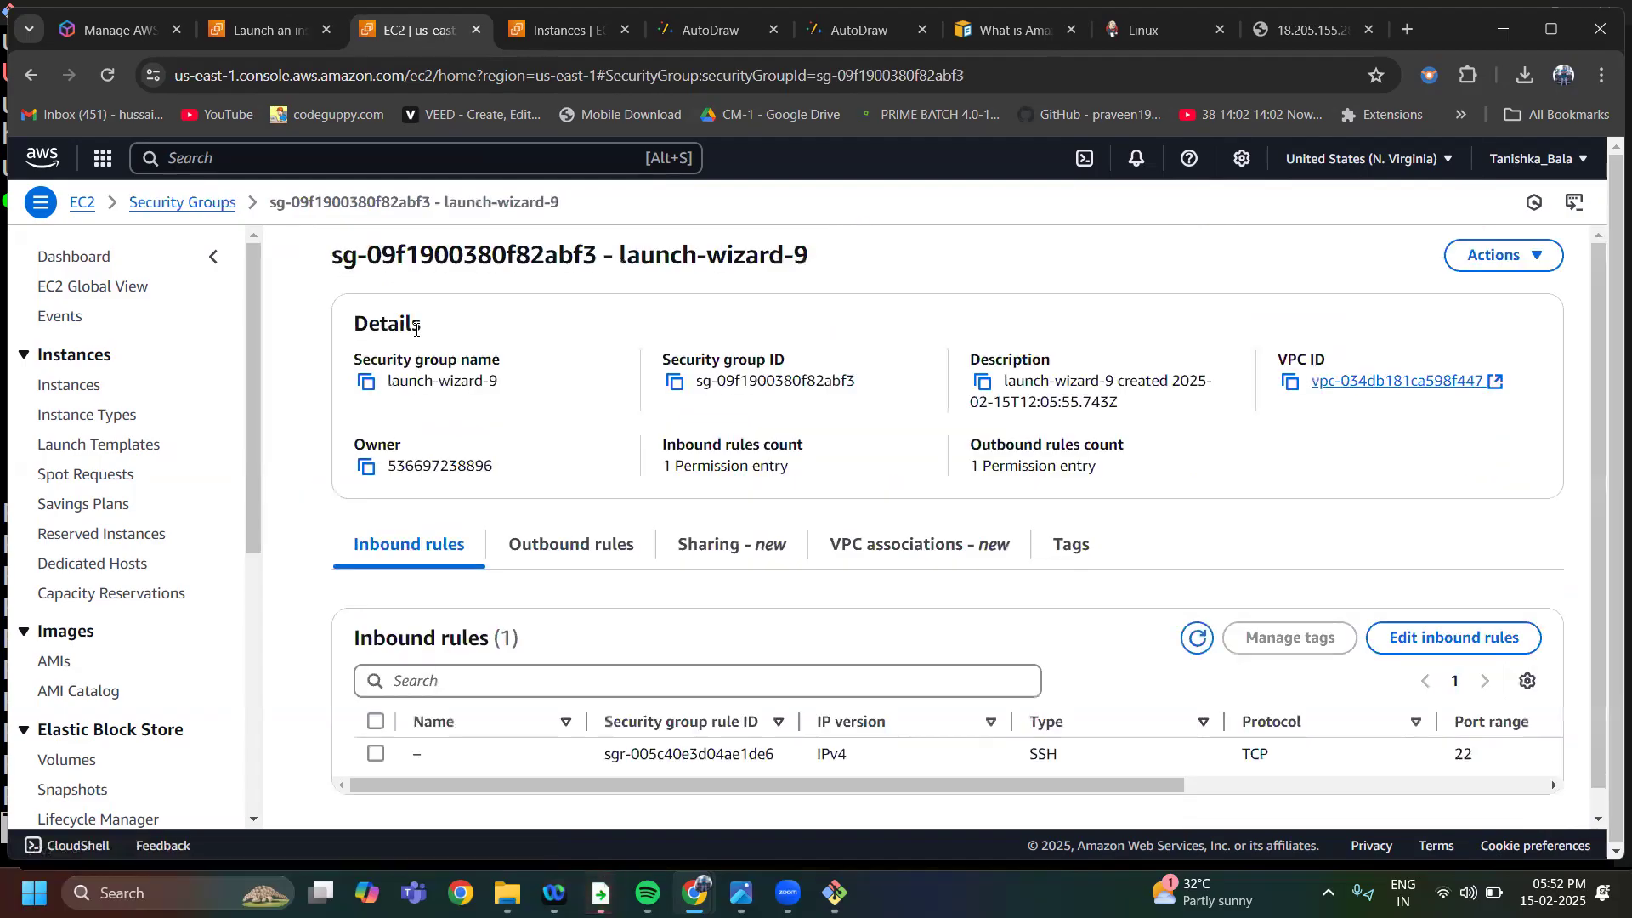
# Add and save an inbound Custom TCP rule for port 8080 with source Anywhere-IPv4 in the launch-wizard-9 security group
pyautogui.scroll(-1, 728, 438)
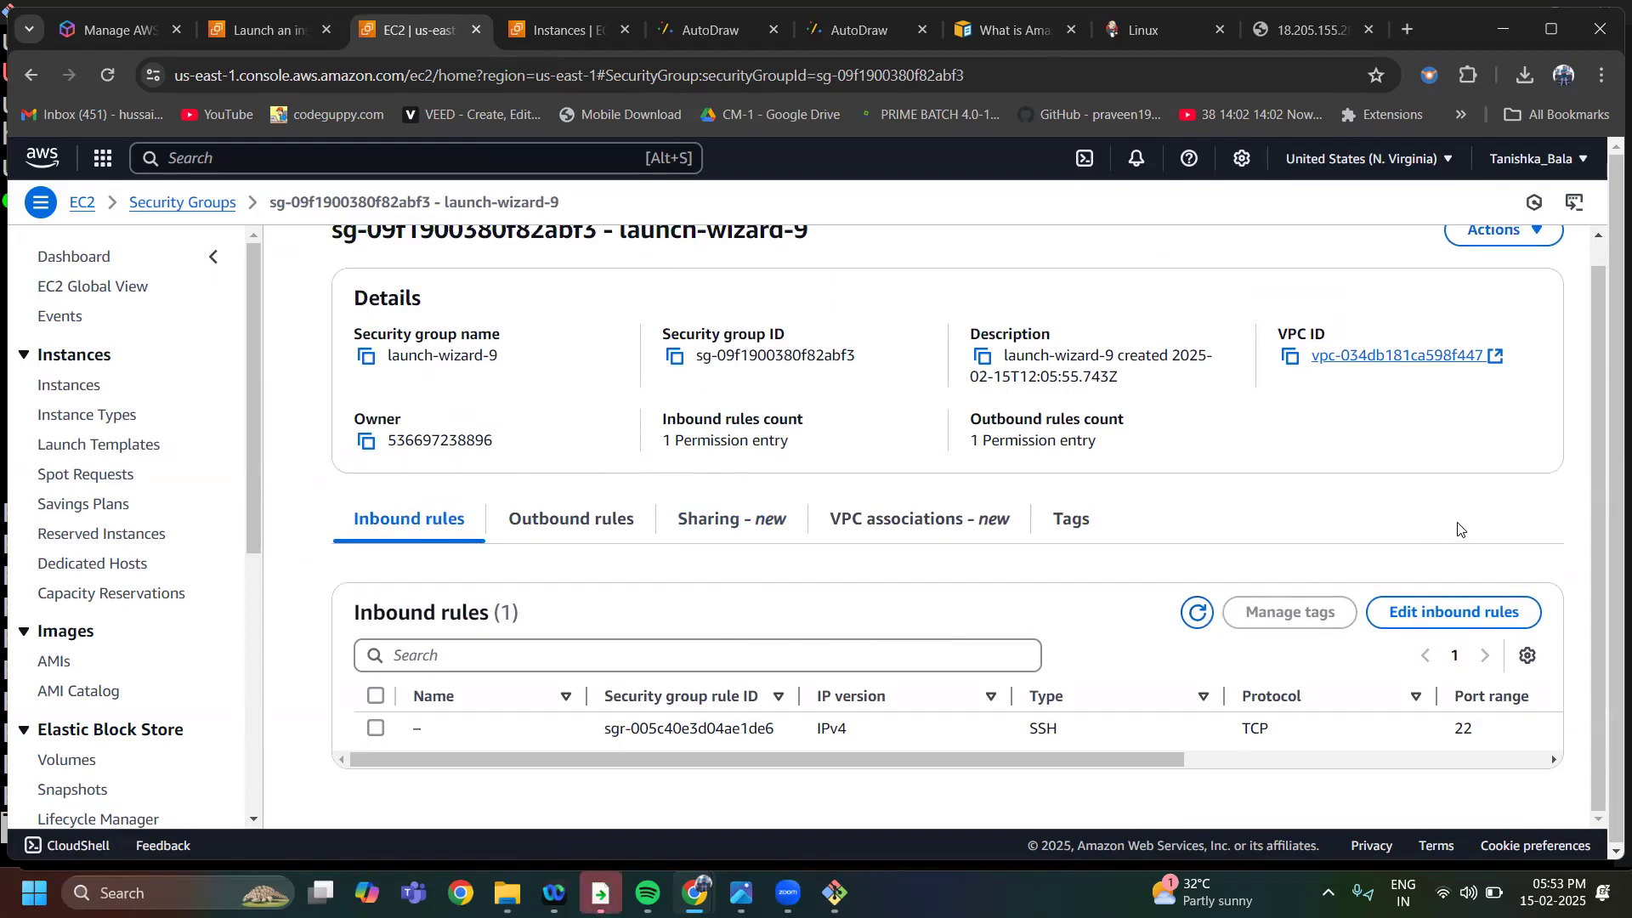
pyautogui.click(1413, 628)
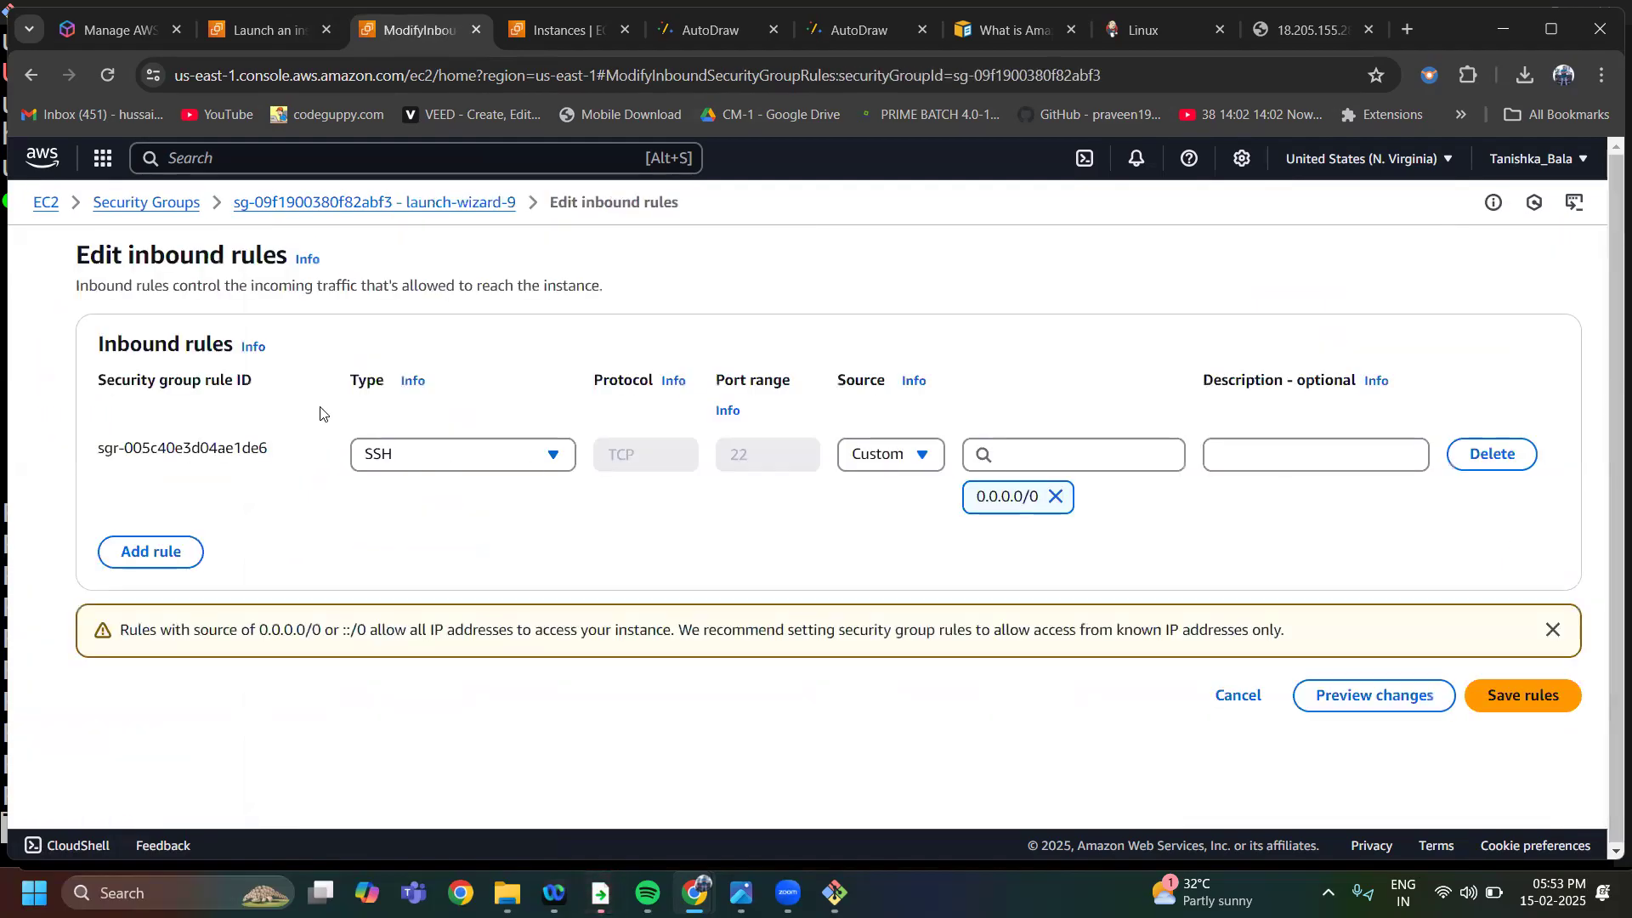
pyautogui.click(162, 554)
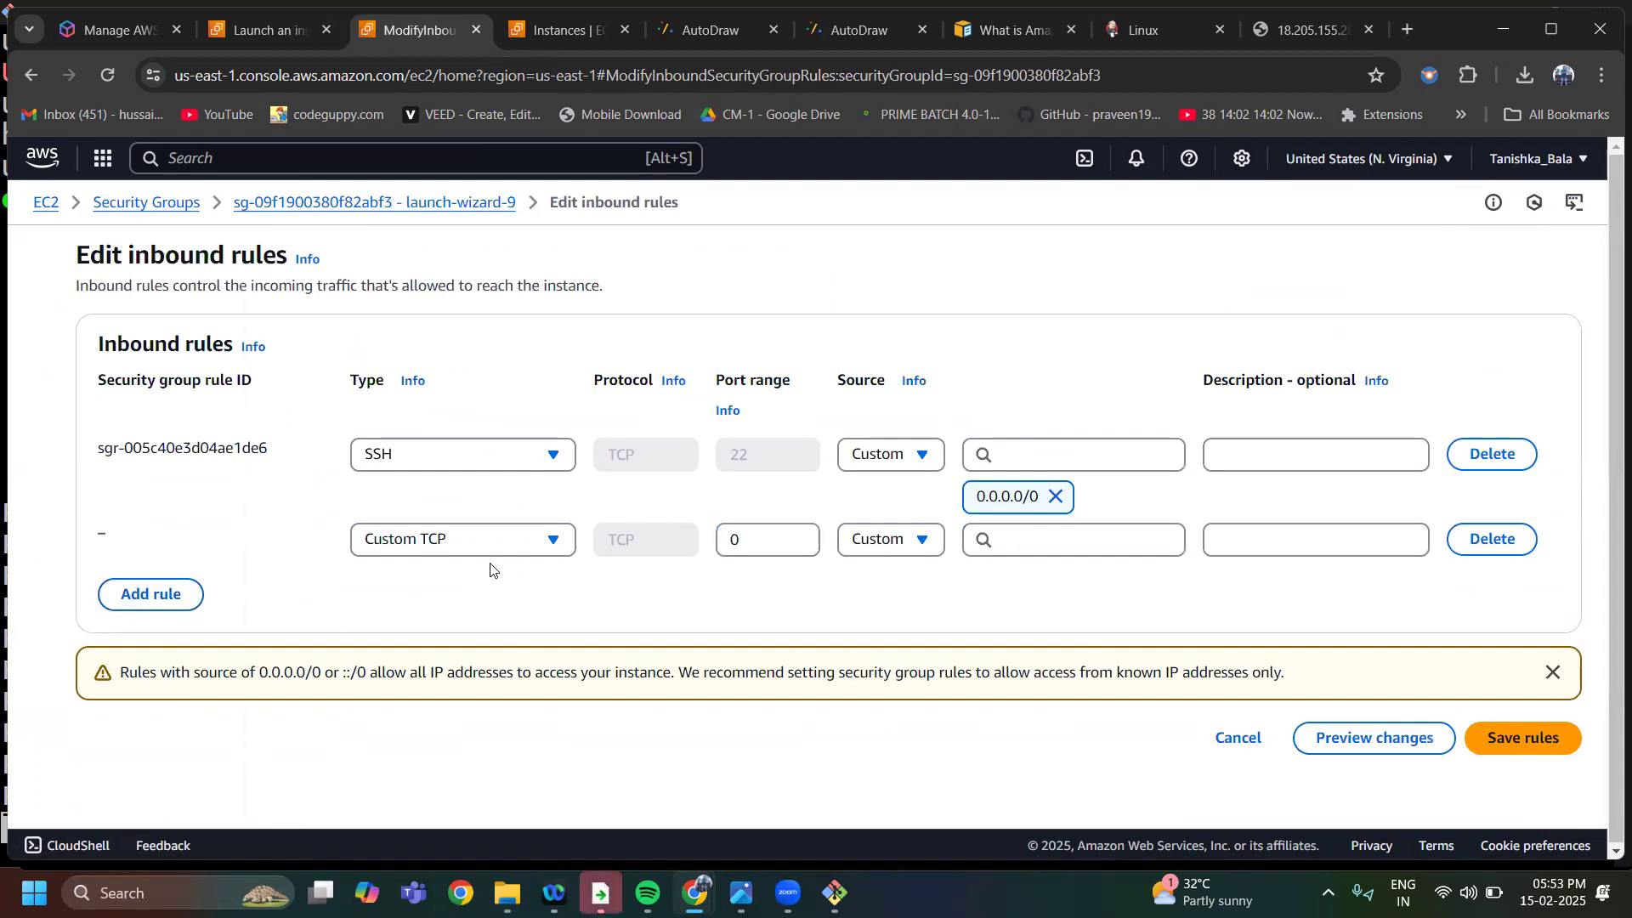
pyautogui.click(774, 542)
pyautogui.press('BackSpace')
pyautogui.write('8080')
pyautogui.click(921, 539)
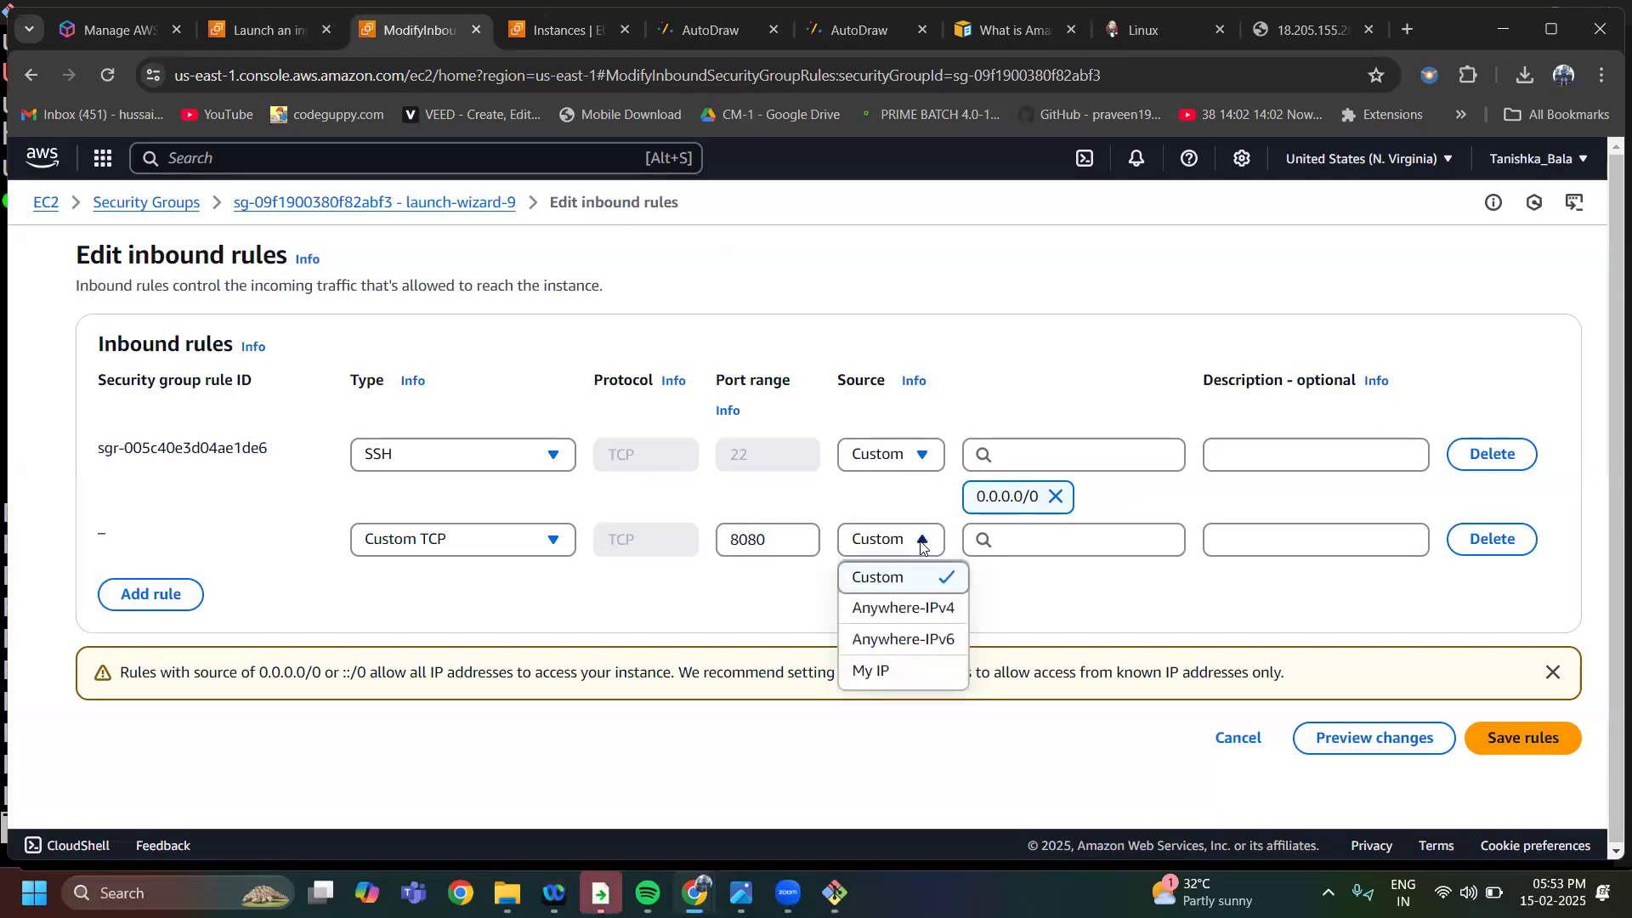
pyautogui.click(903, 606)
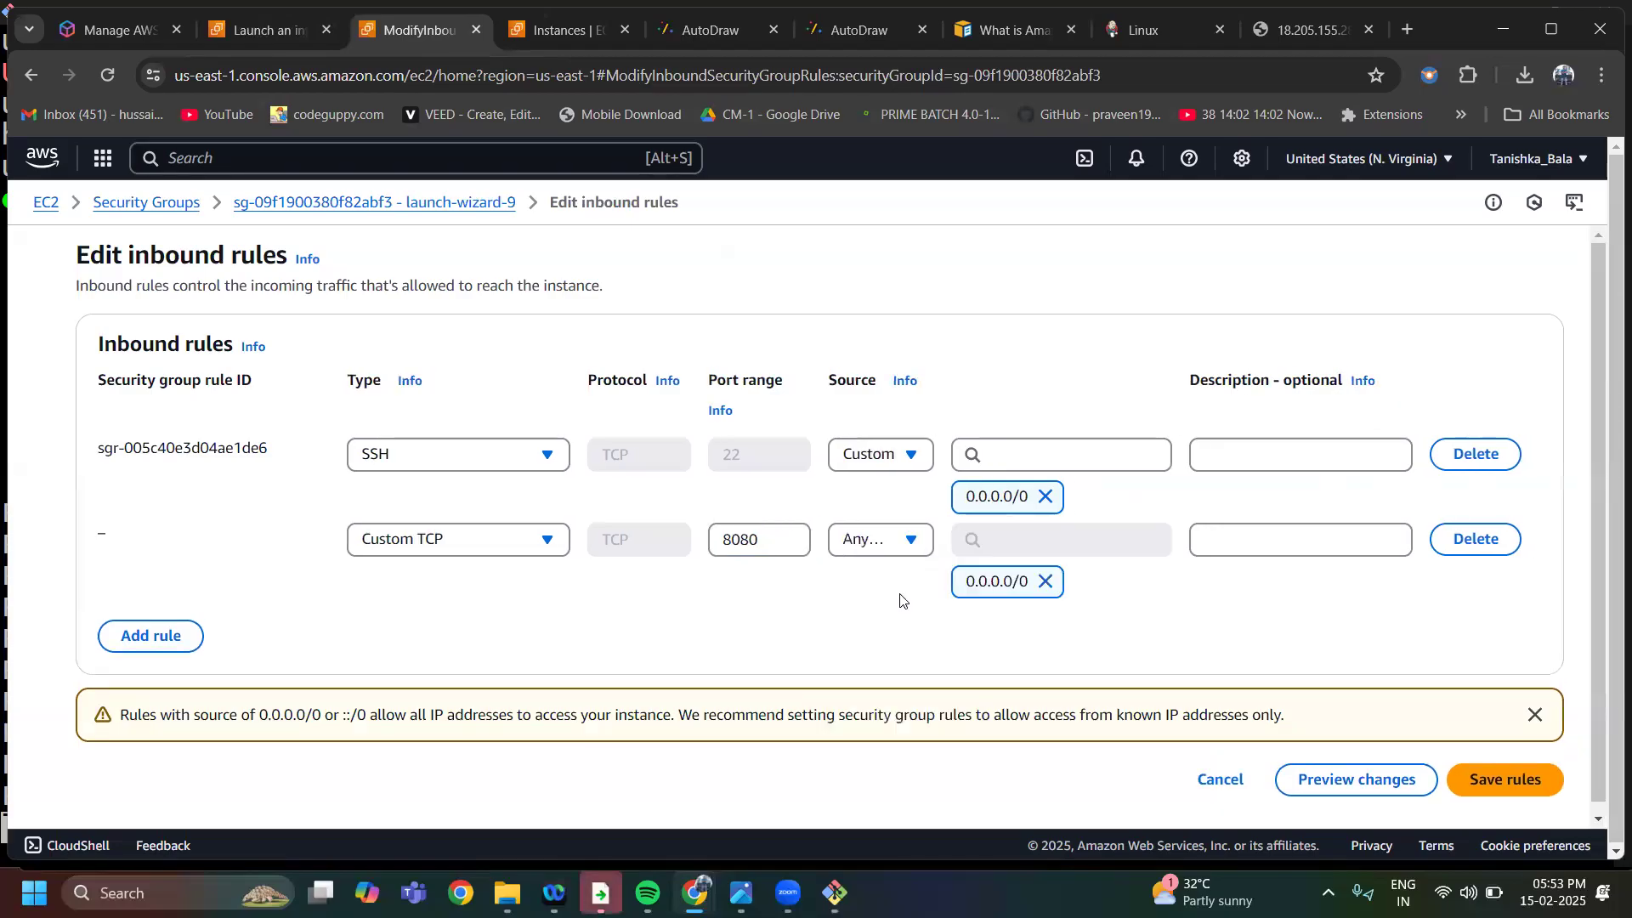
pyautogui.click(1472, 781)
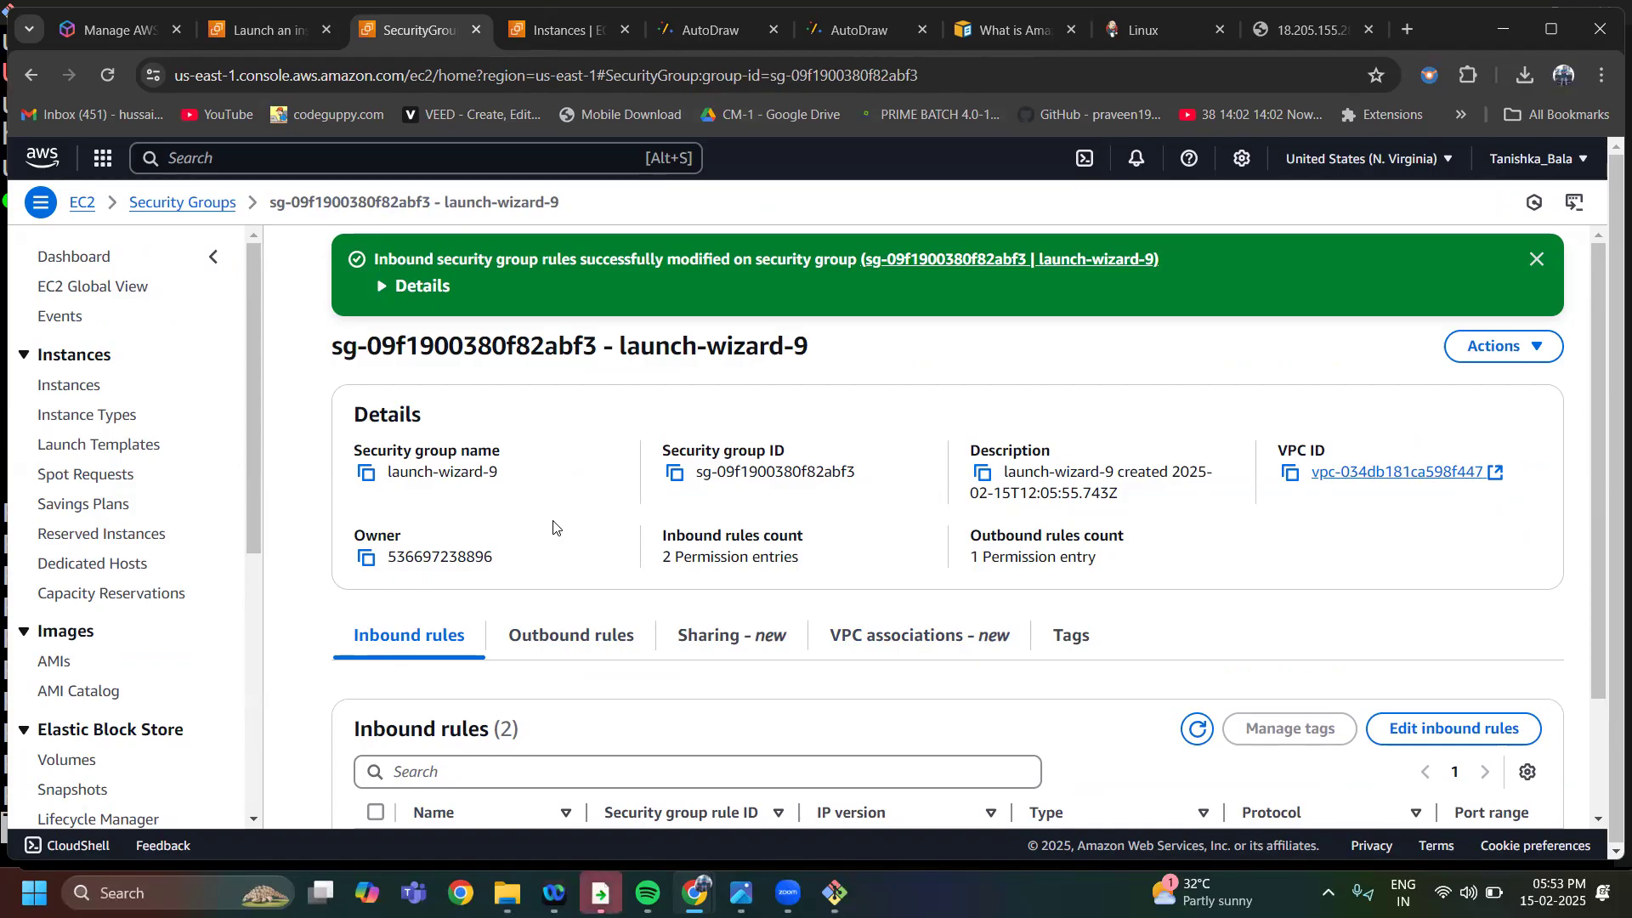
# Return to the browser tab for 18.205.155.28:8080 and reload the Jenkins page
pyautogui.moveTo(697, 889)
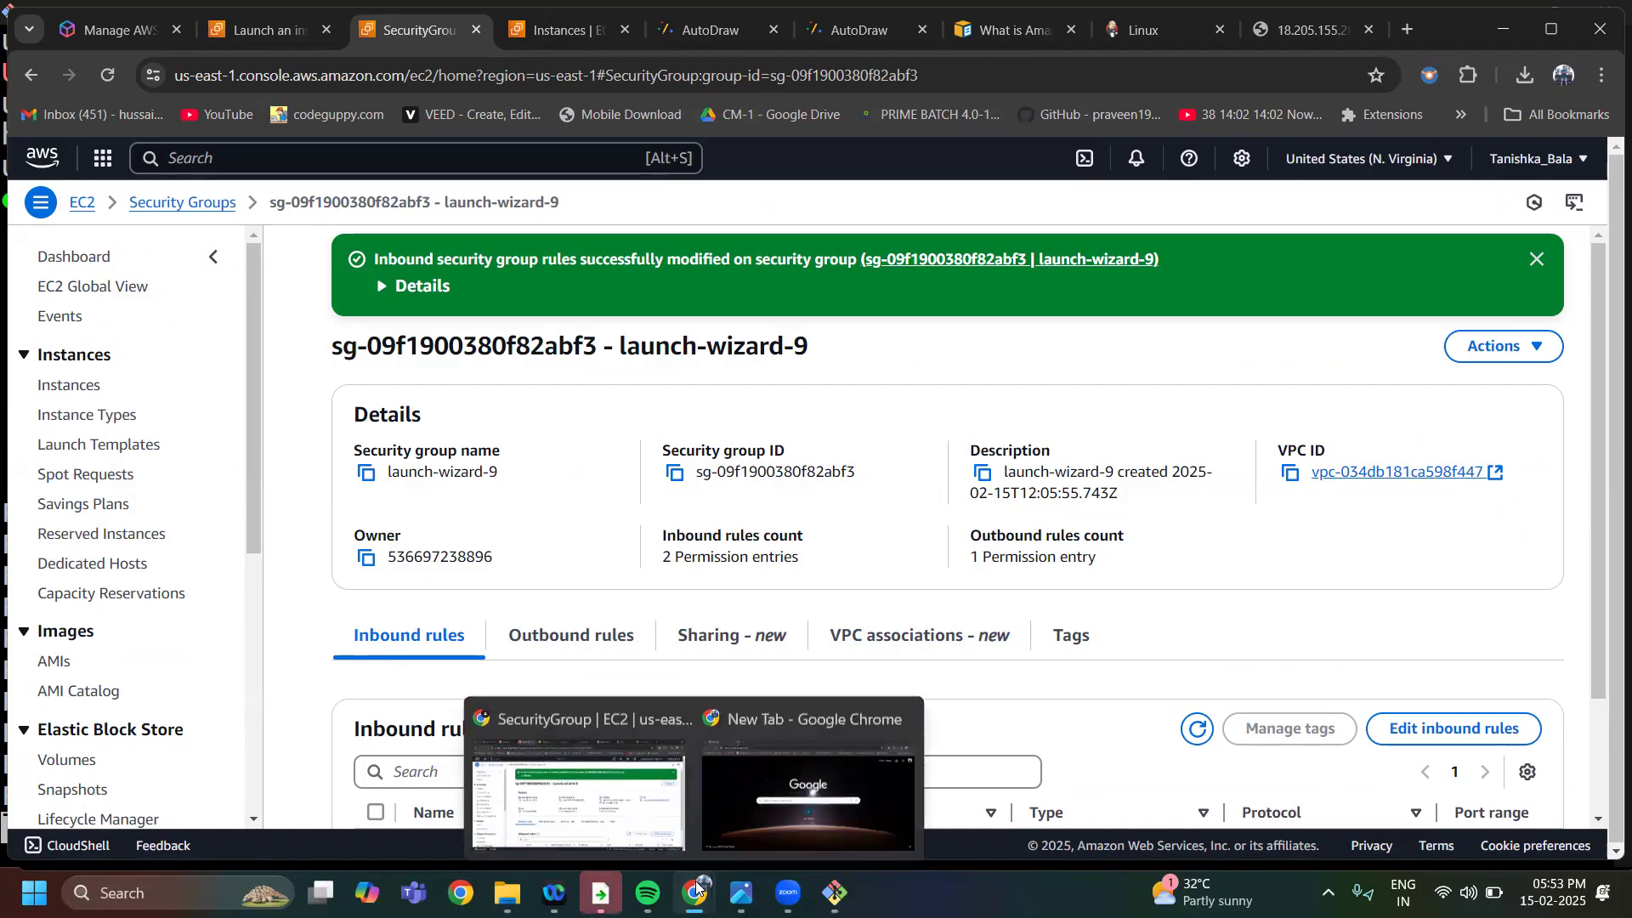
pyautogui.click(1309, 30)
pyautogui.click(105, 82)
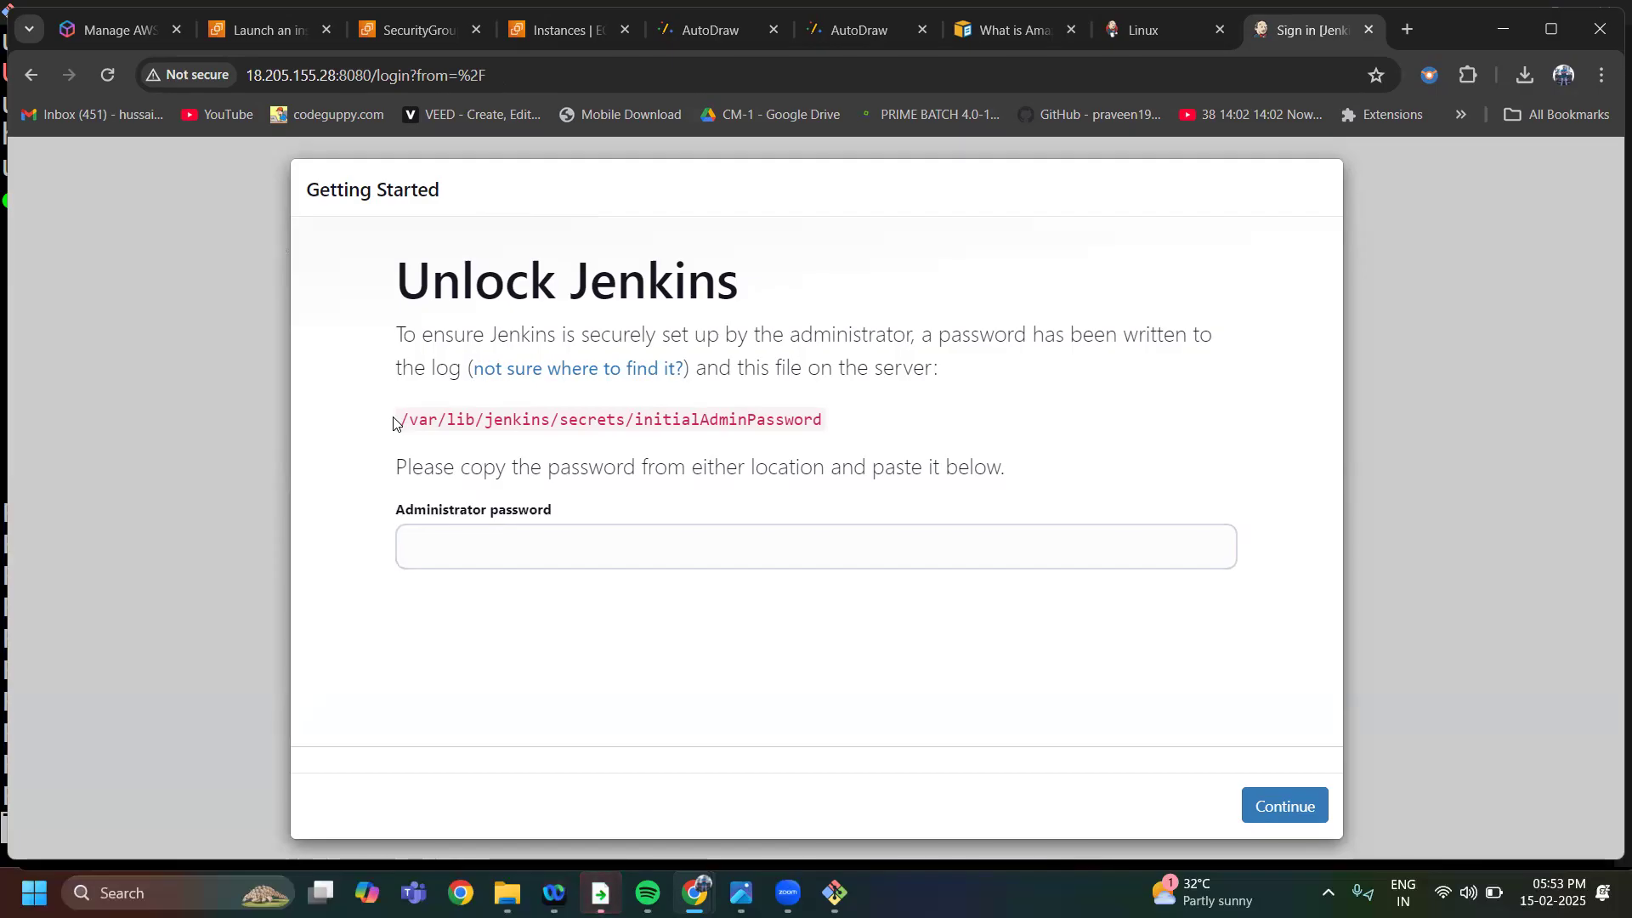
# Copy the password file path from the Unlock Jenkins page and run sudo cat /var/lib/jenkins/secrets/initialAdminPassword in the SSH terminal
pyautogui.moveTo(399, 428); pyautogui.dragTo(846, 434)
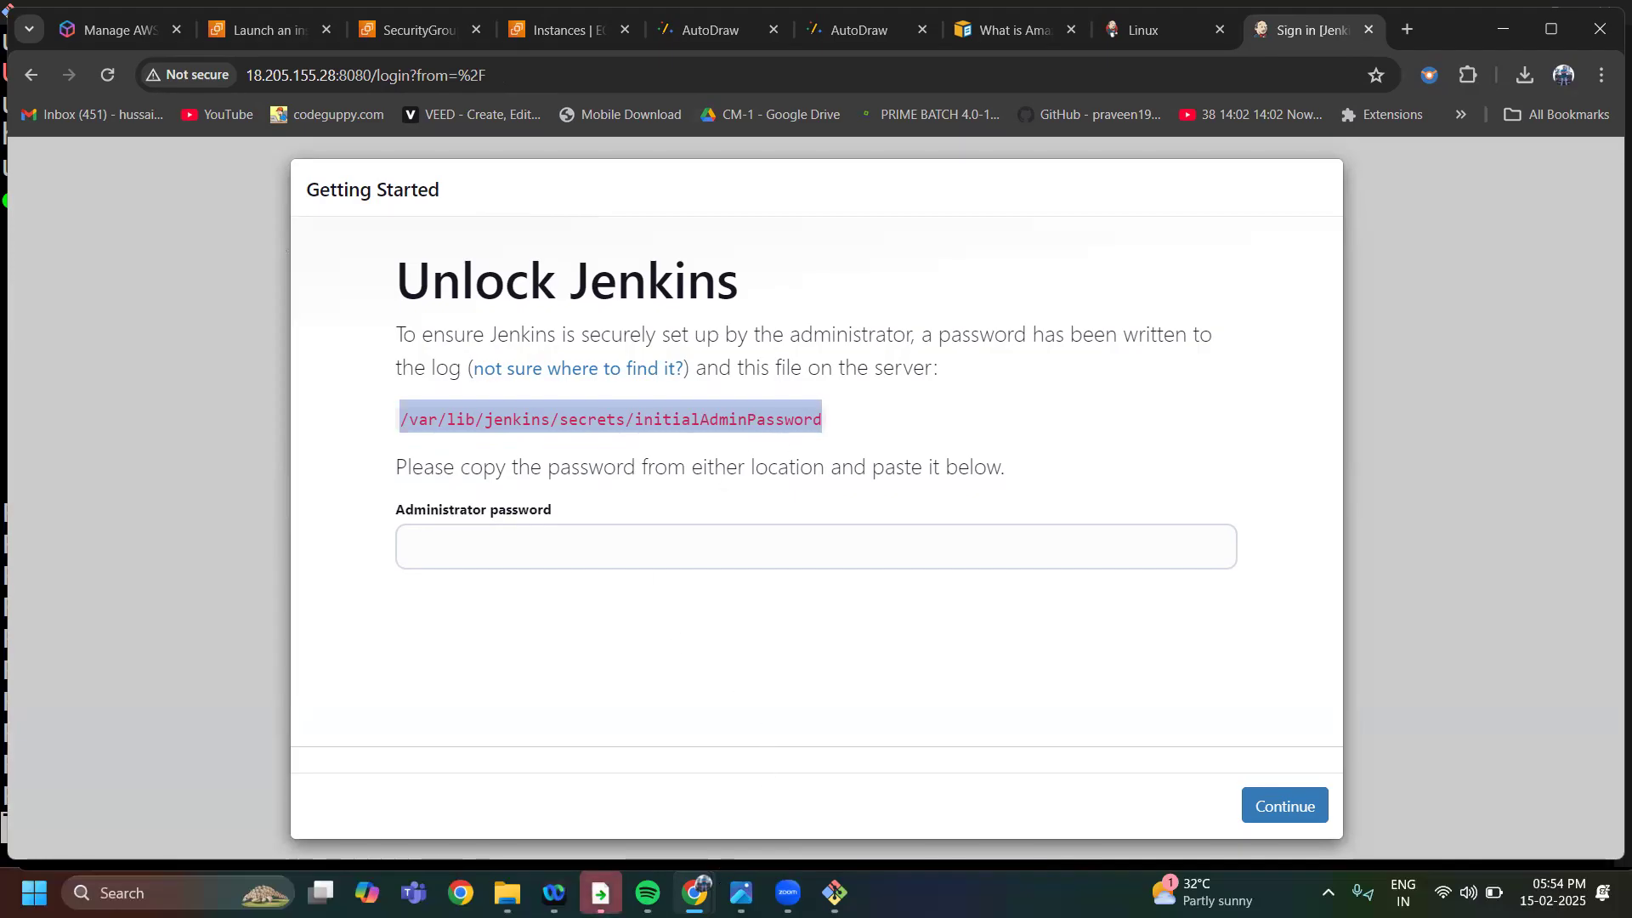
pyautogui.click(834, 893)
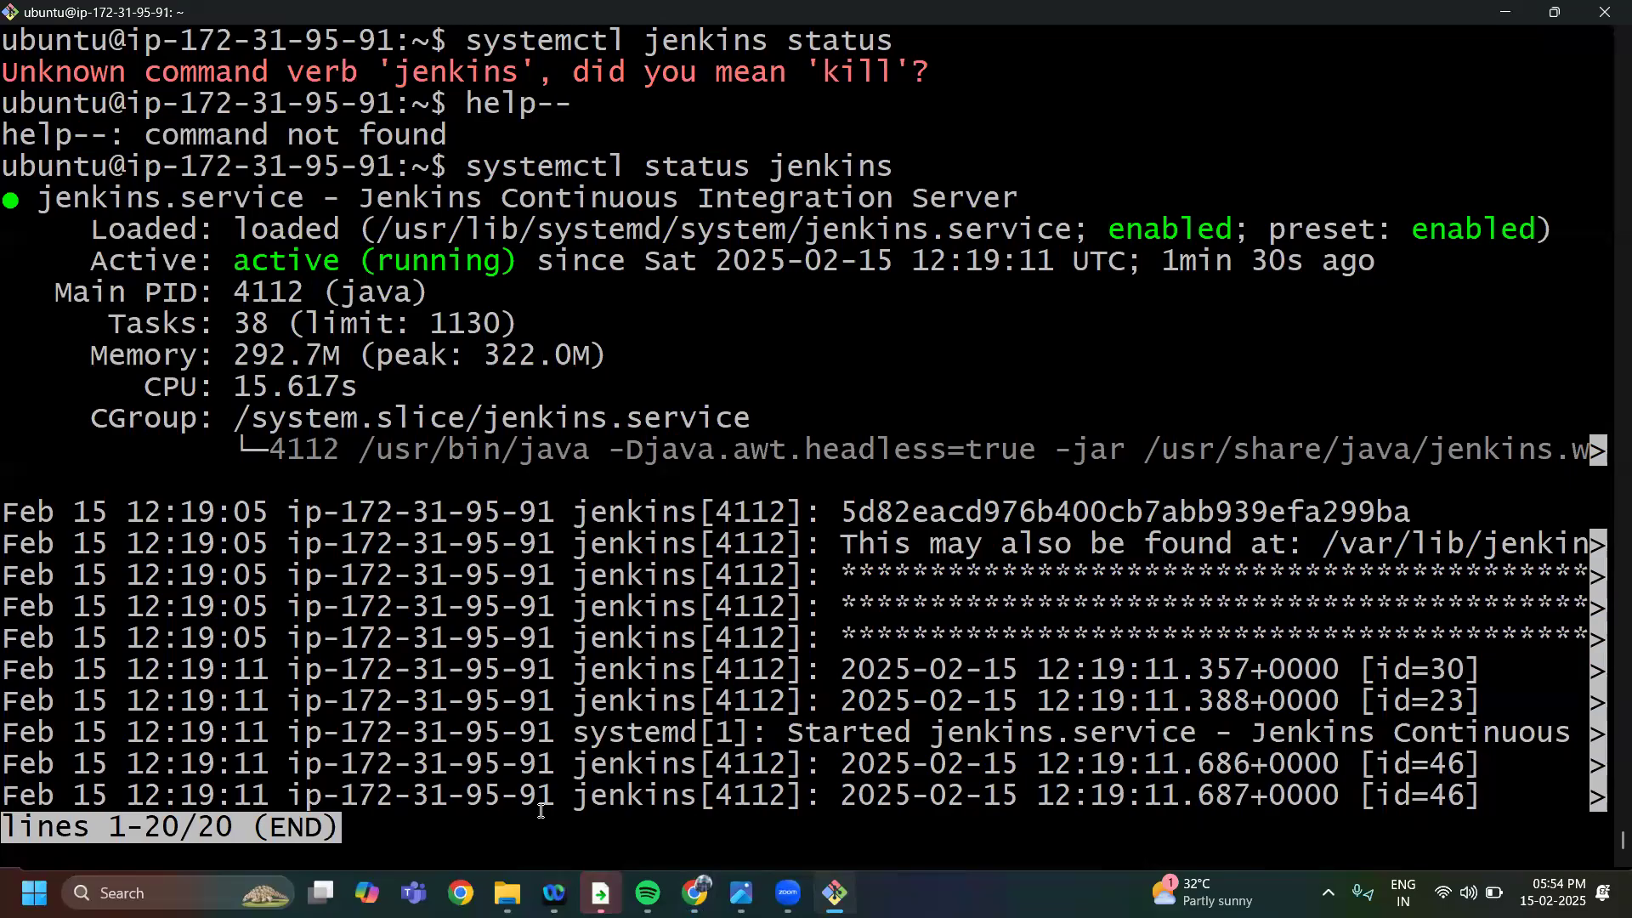
pyautogui.press('q')
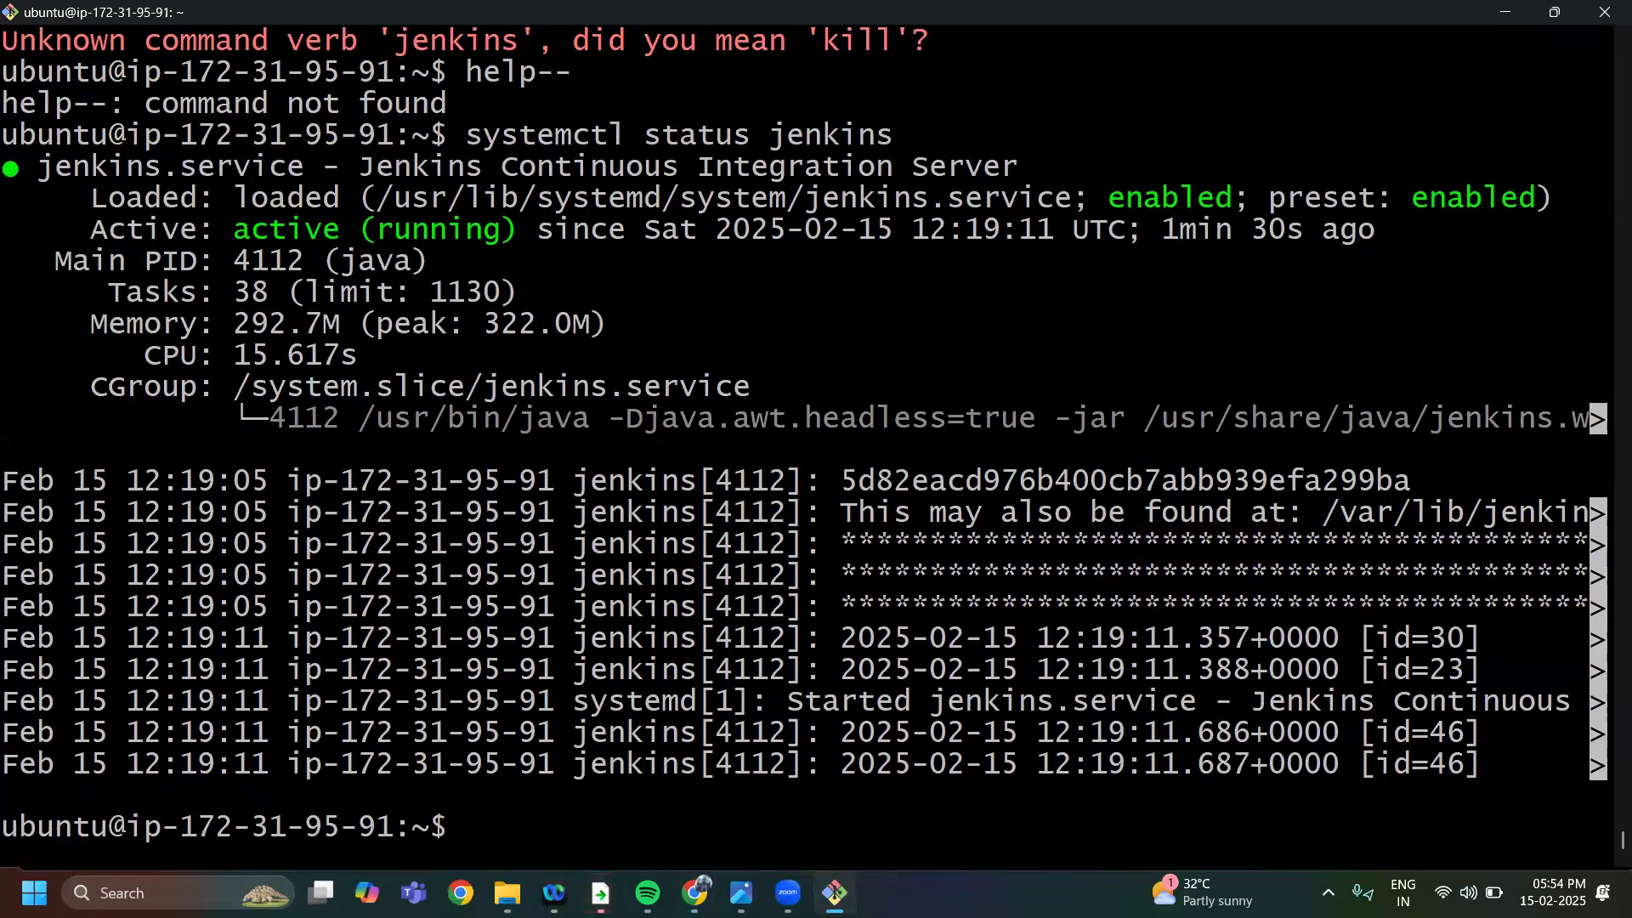
pyautogui.write('su')
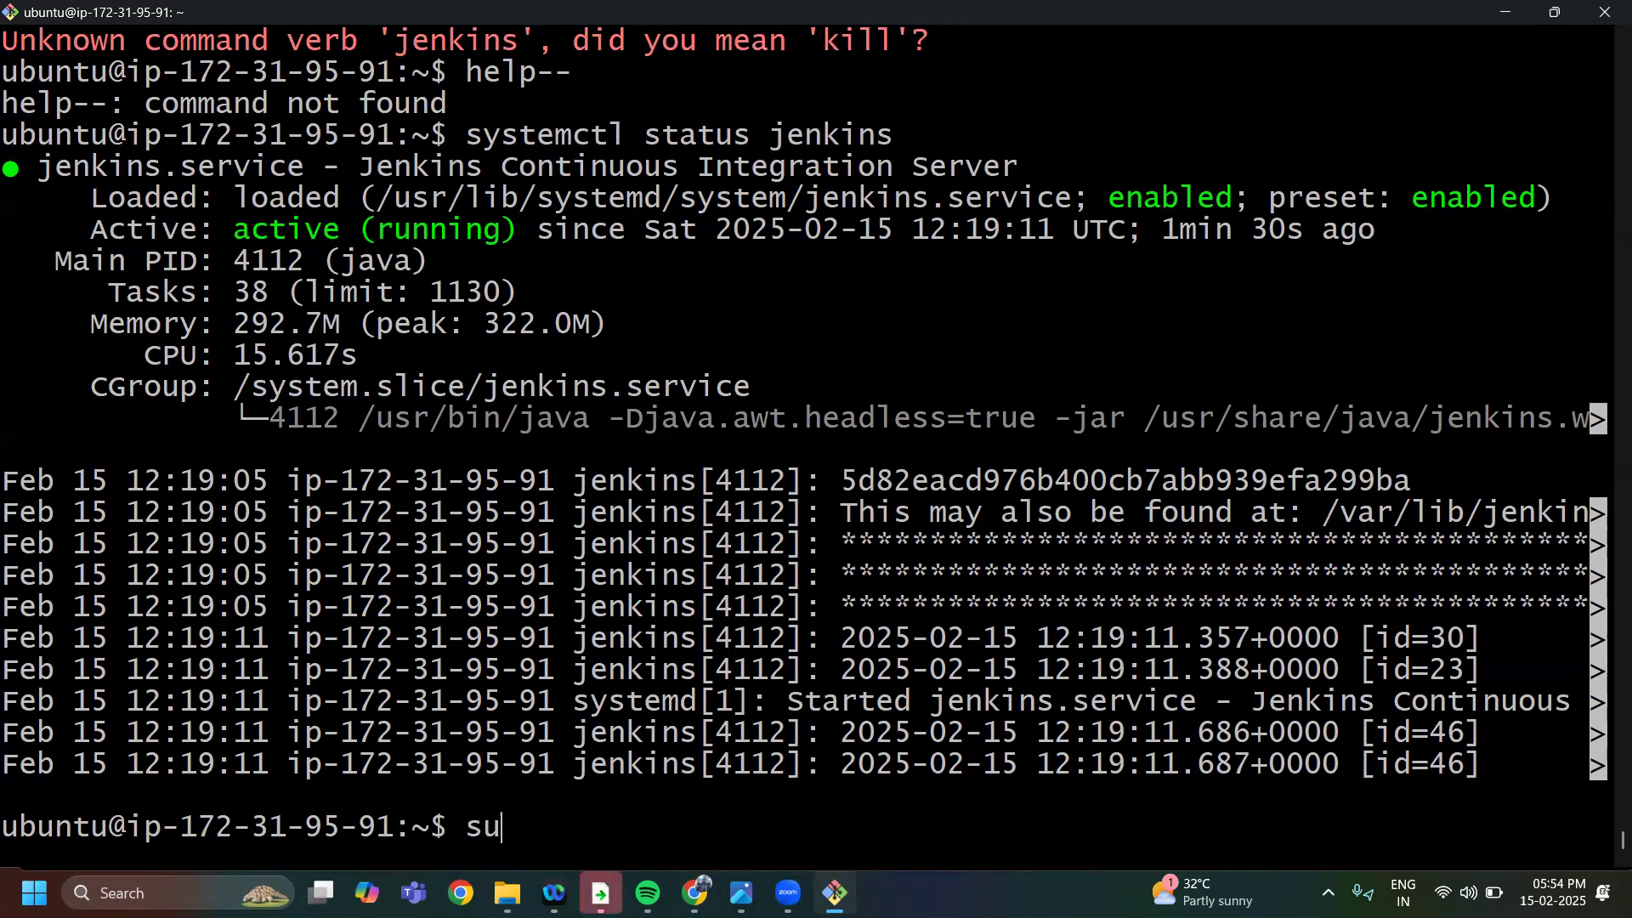
pyautogui.write('do cat')
pyautogui.rightClick(618, 828)
pyautogui.click(677, 594)
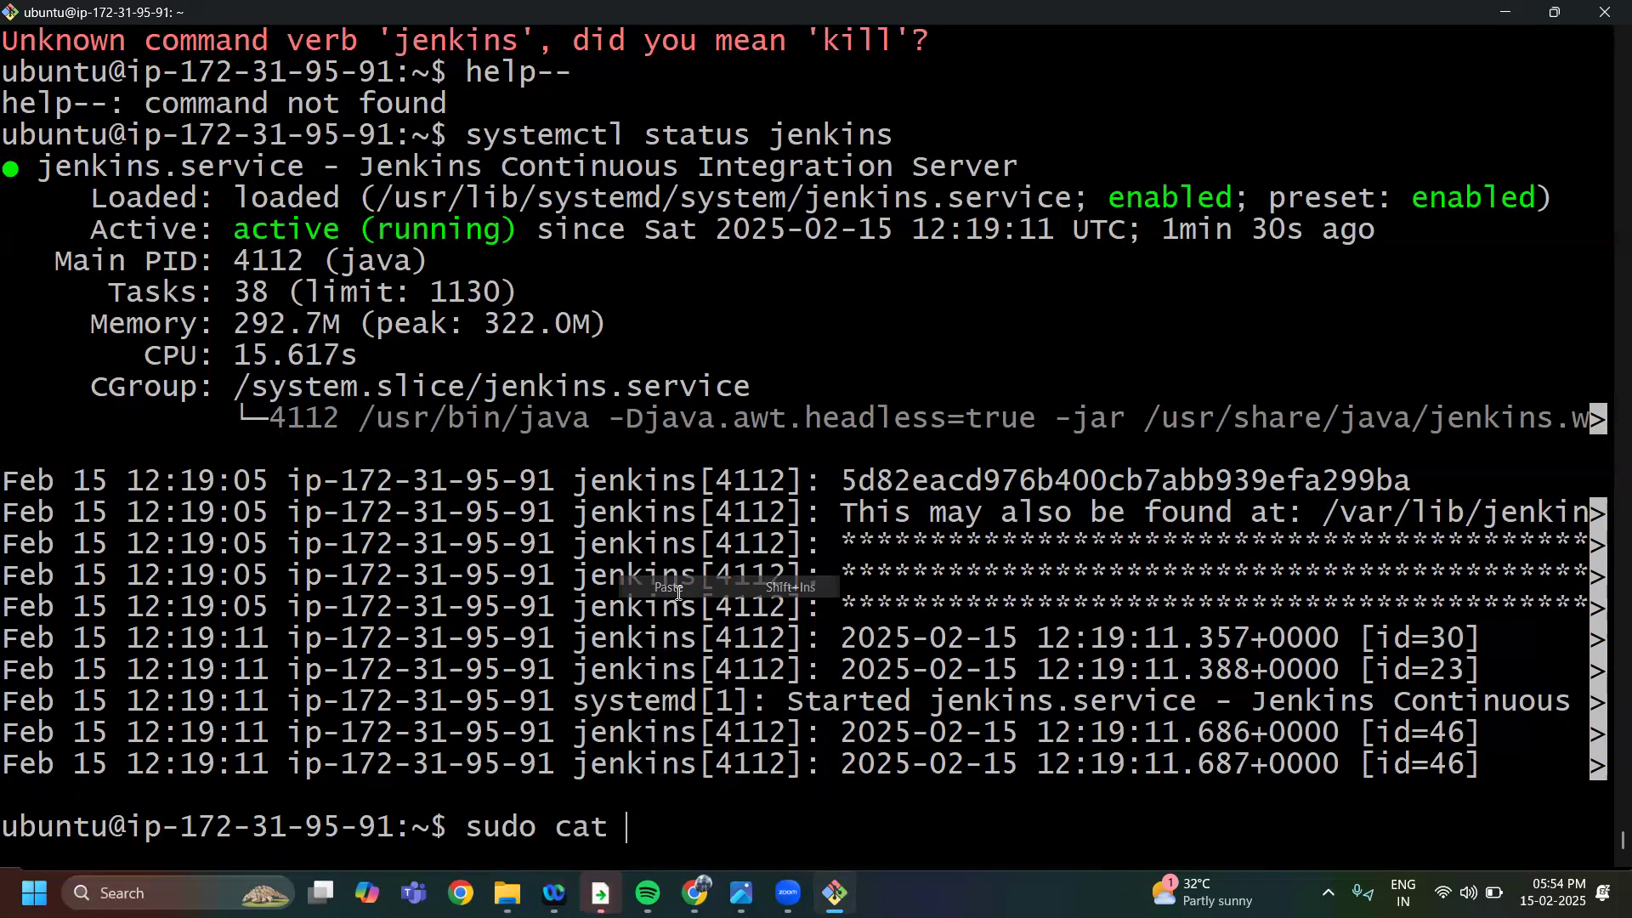
pyautogui.press('Return')
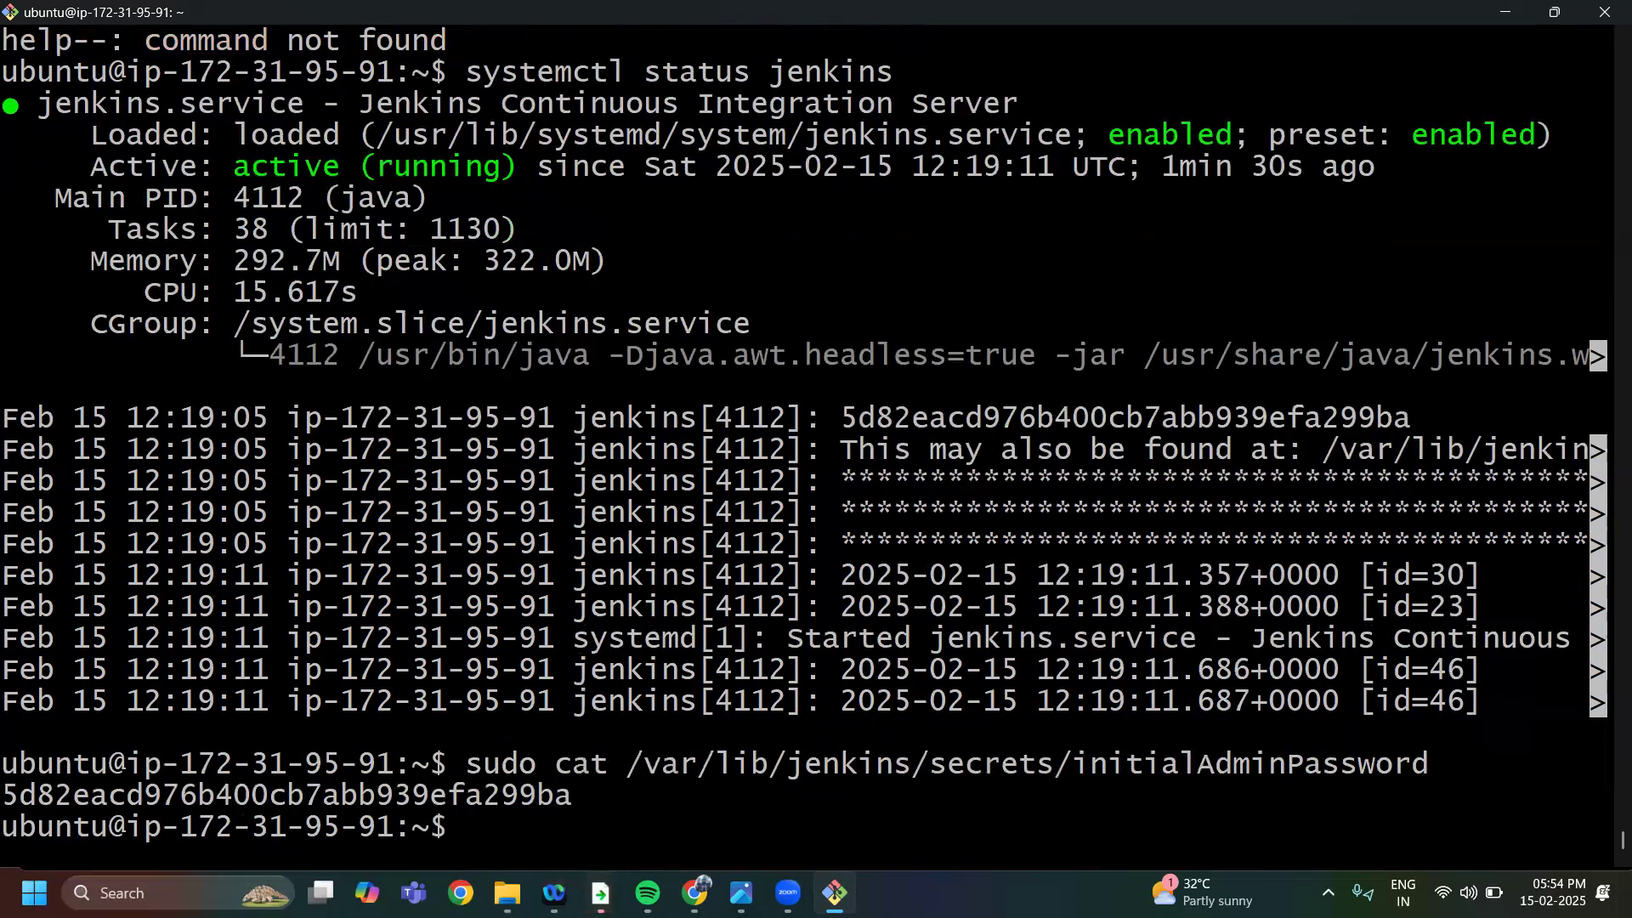
# Copy the initial admin password printed in the terminal
pyautogui.doubleClick(483, 794)
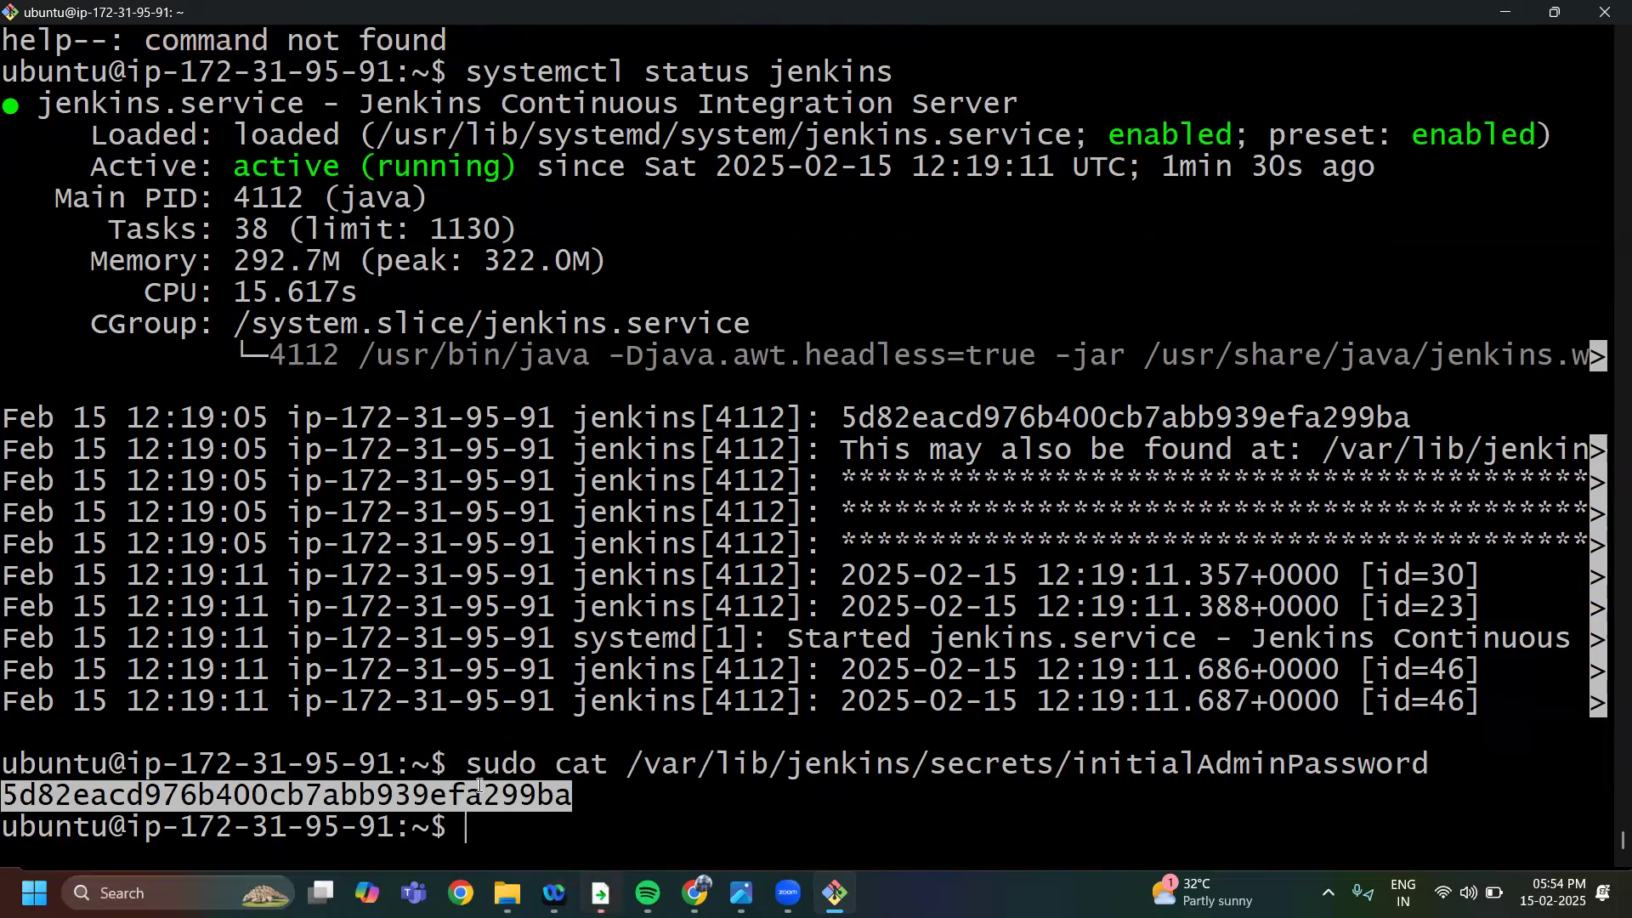
pyautogui.hotkey('ctrl', 'c')
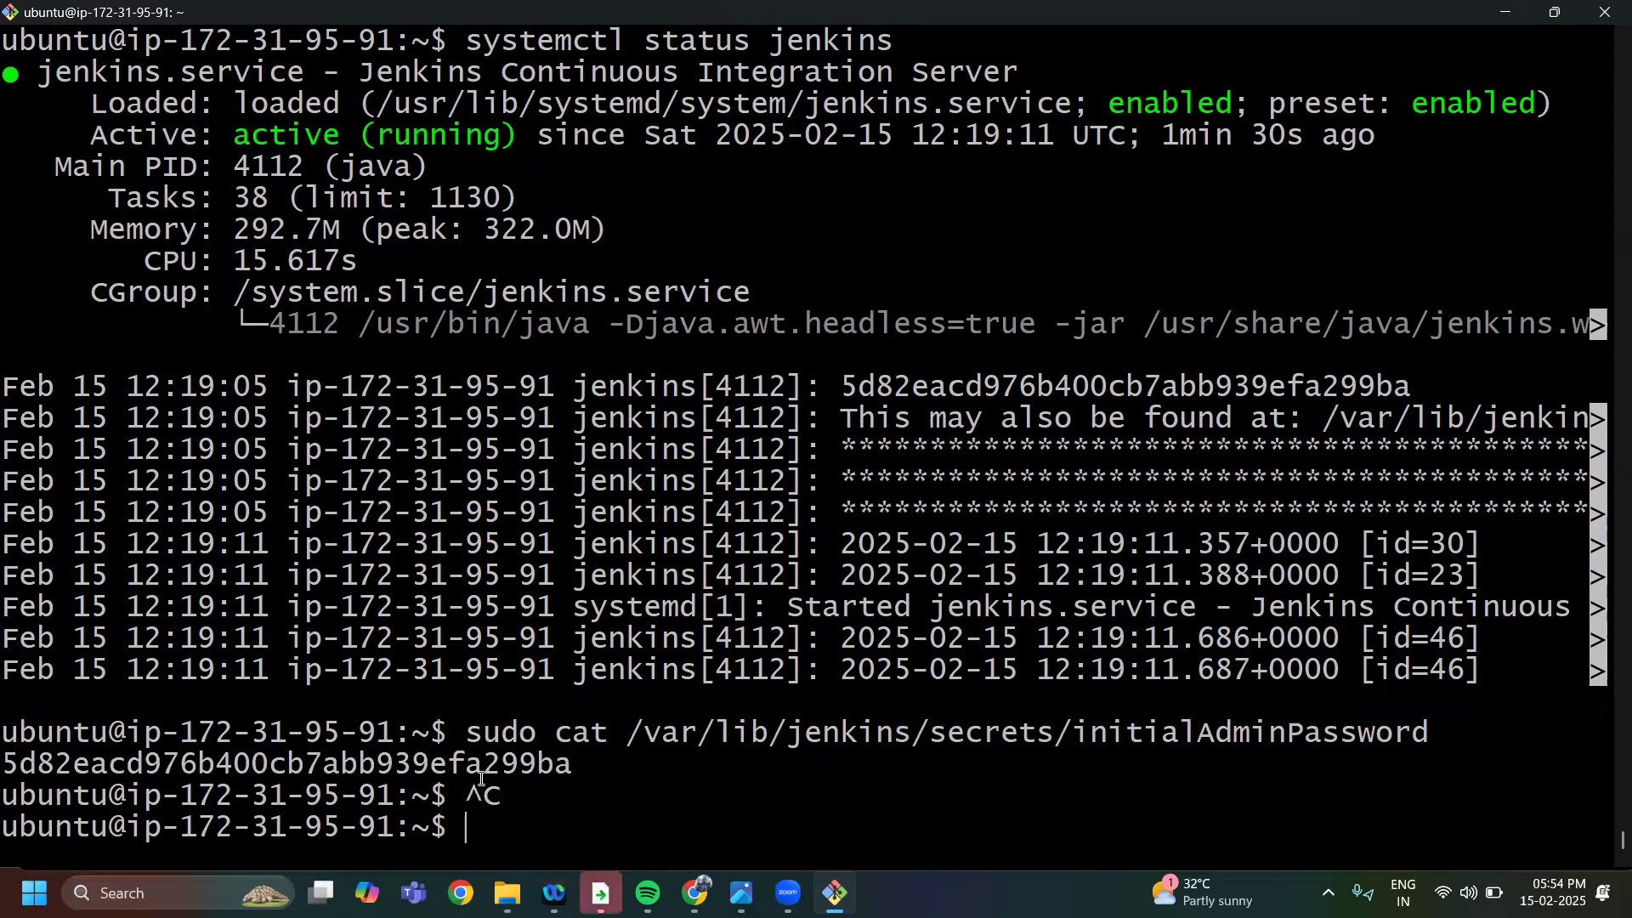
pyautogui.rightClick(480, 770)
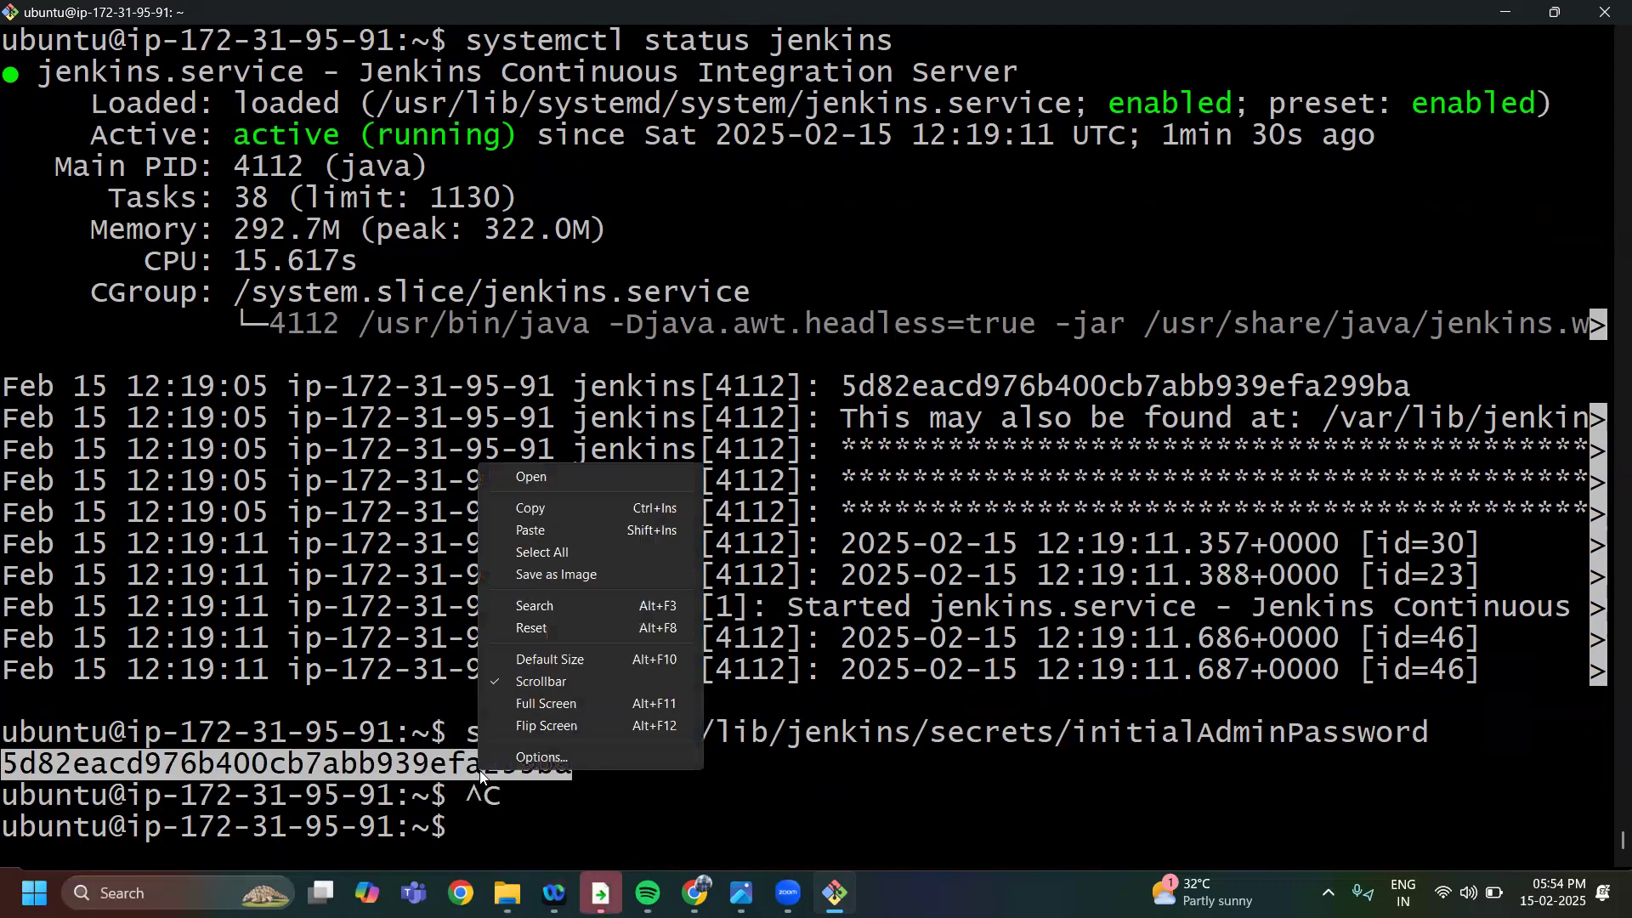
pyautogui.click(548, 507)
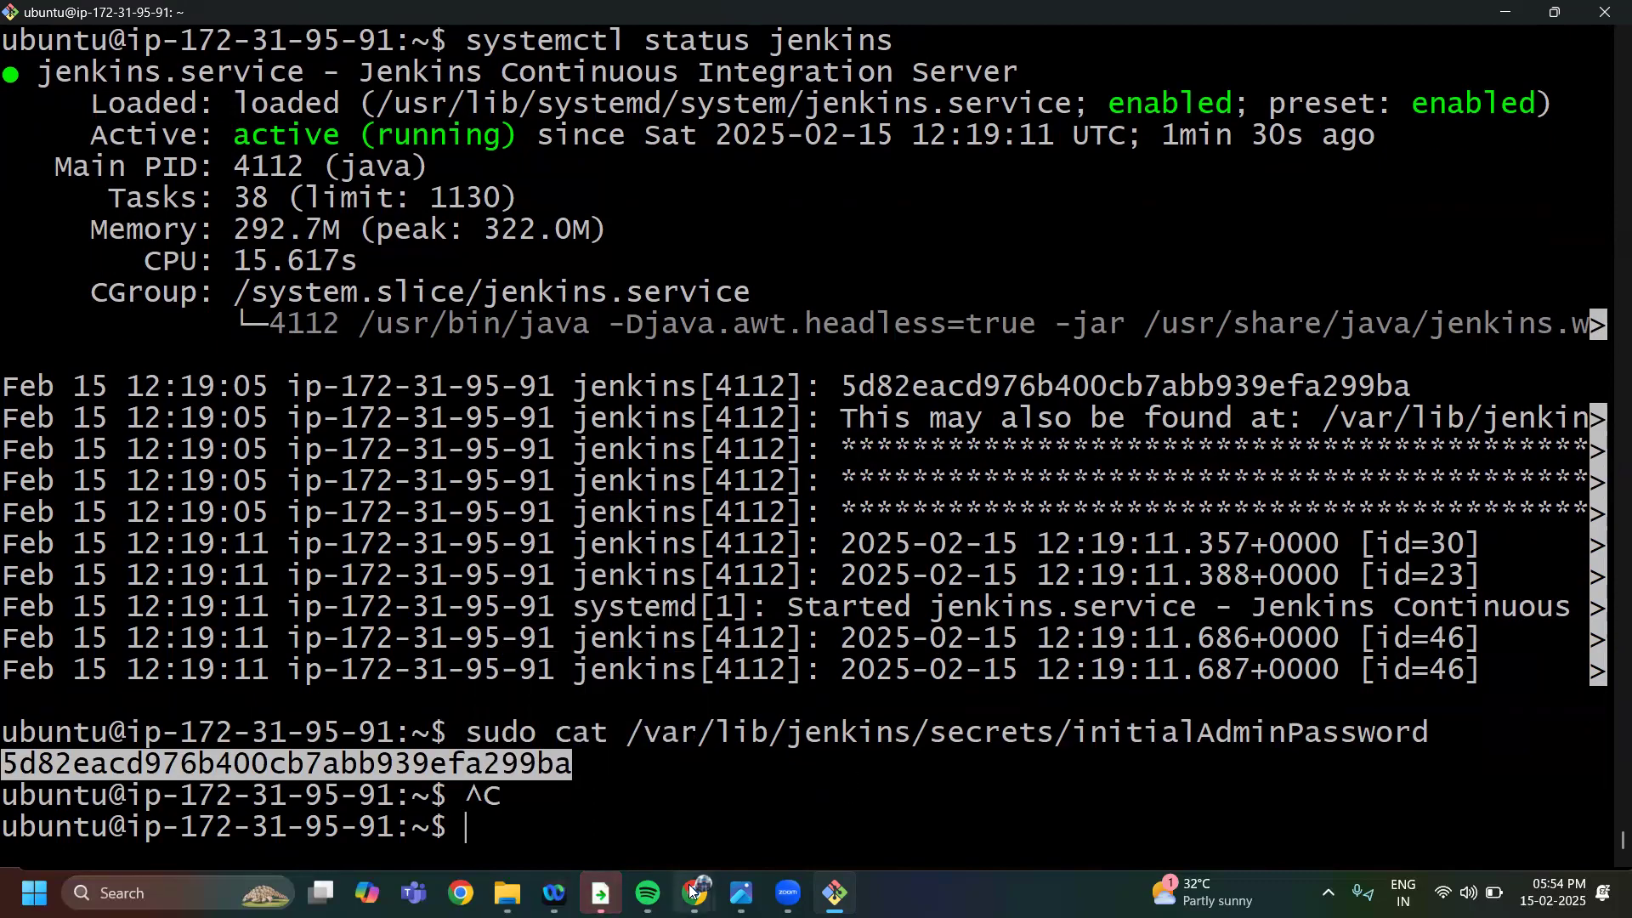
# Switch to Chrome, paste the administrator password on the Unlock Jenkins page and continue
pyautogui.moveTo(693, 891)
pyautogui.click(561, 846)
pyautogui.click(556, 553)
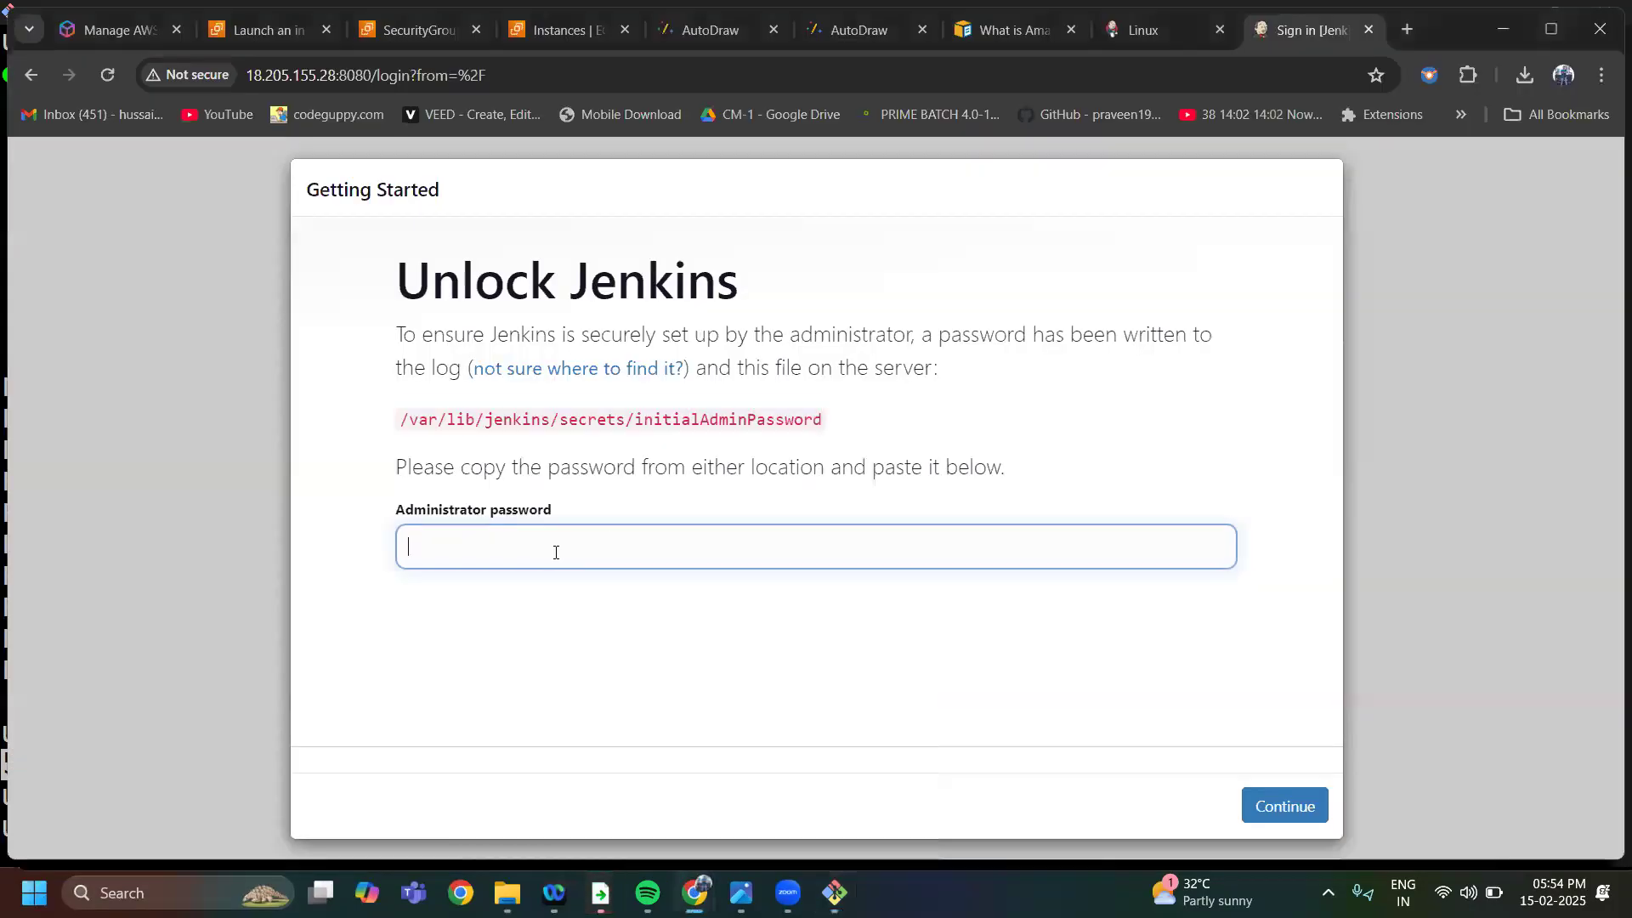
pyautogui.hotkey('ctrl', 'v')
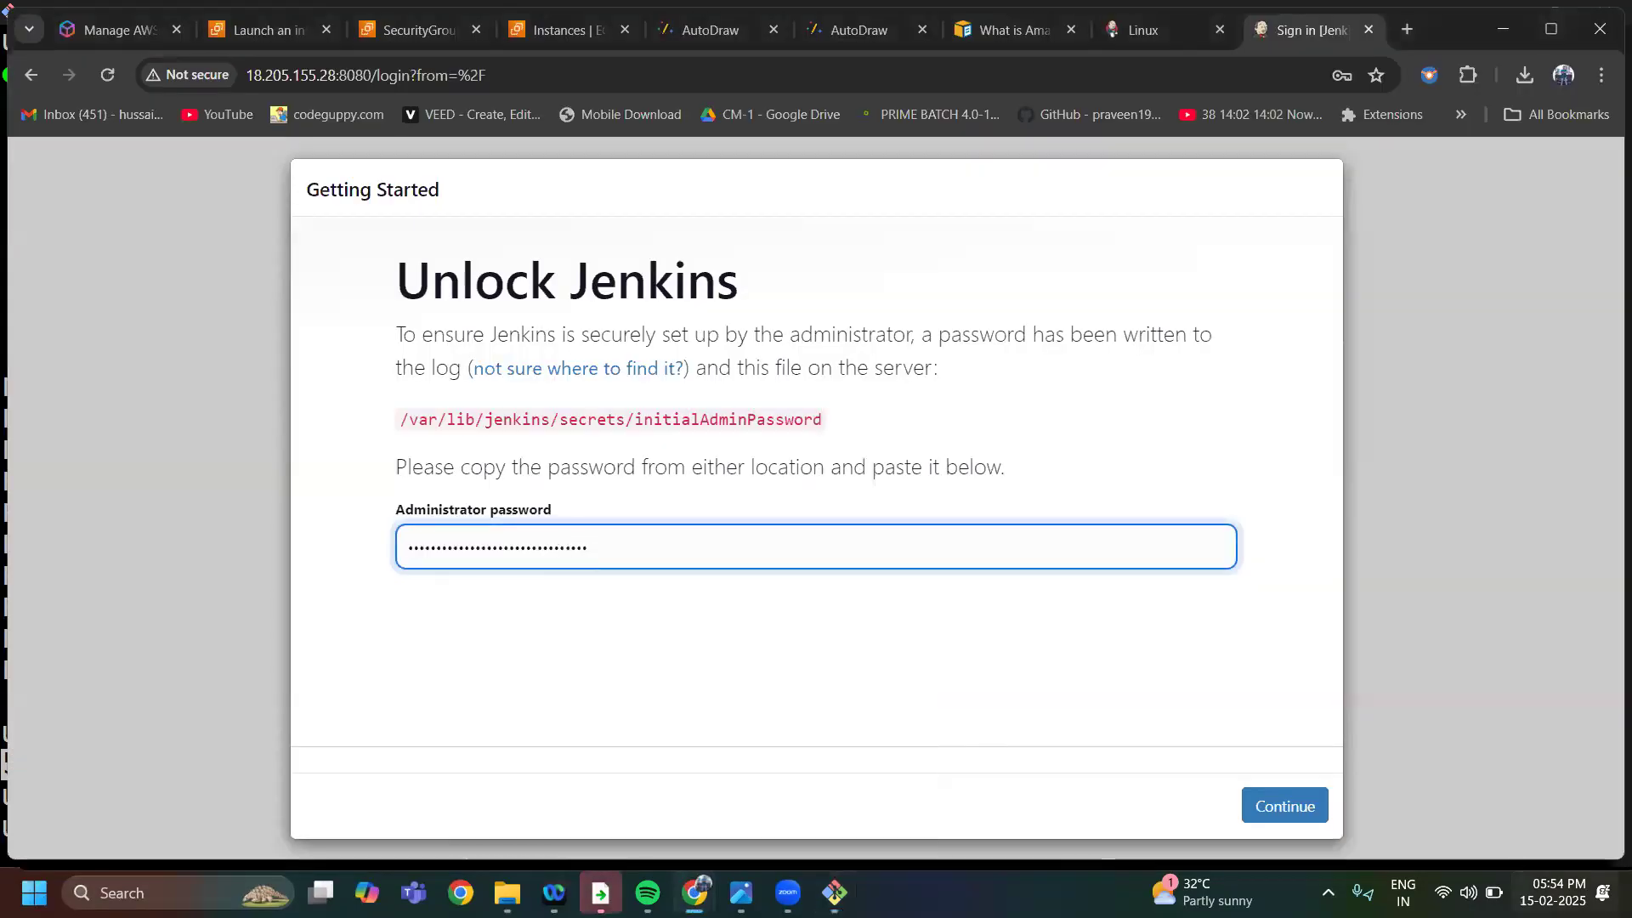
pyautogui.click(1266, 813)
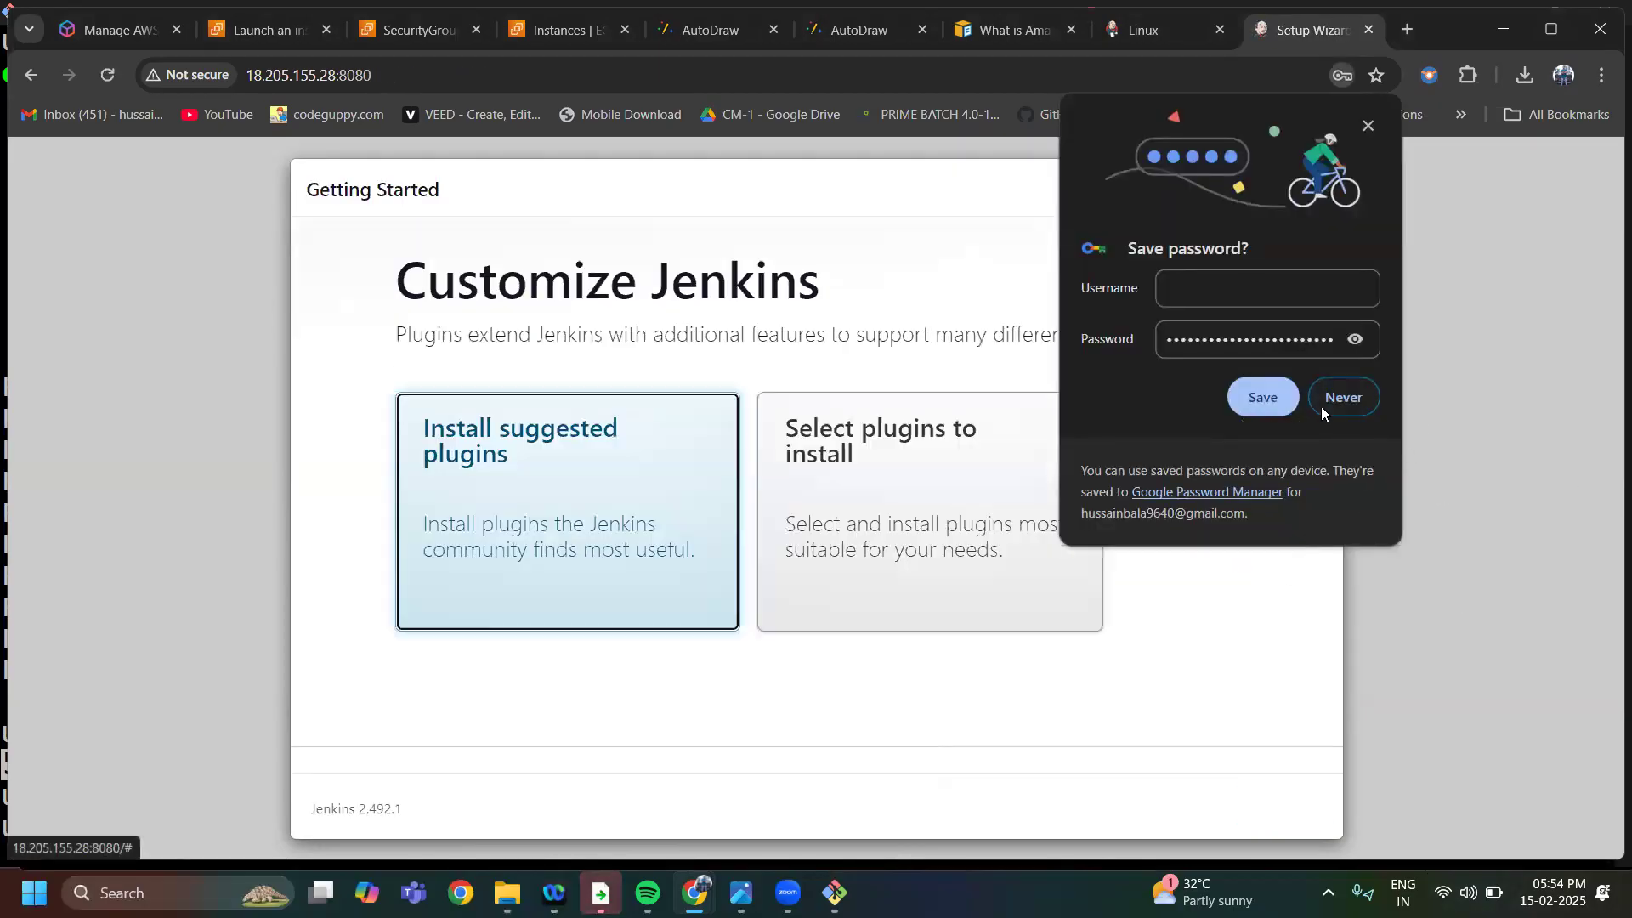
# Decline saving the password in the browser and install the suggested Jenkins plugins
pyautogui.click(1320, 406)
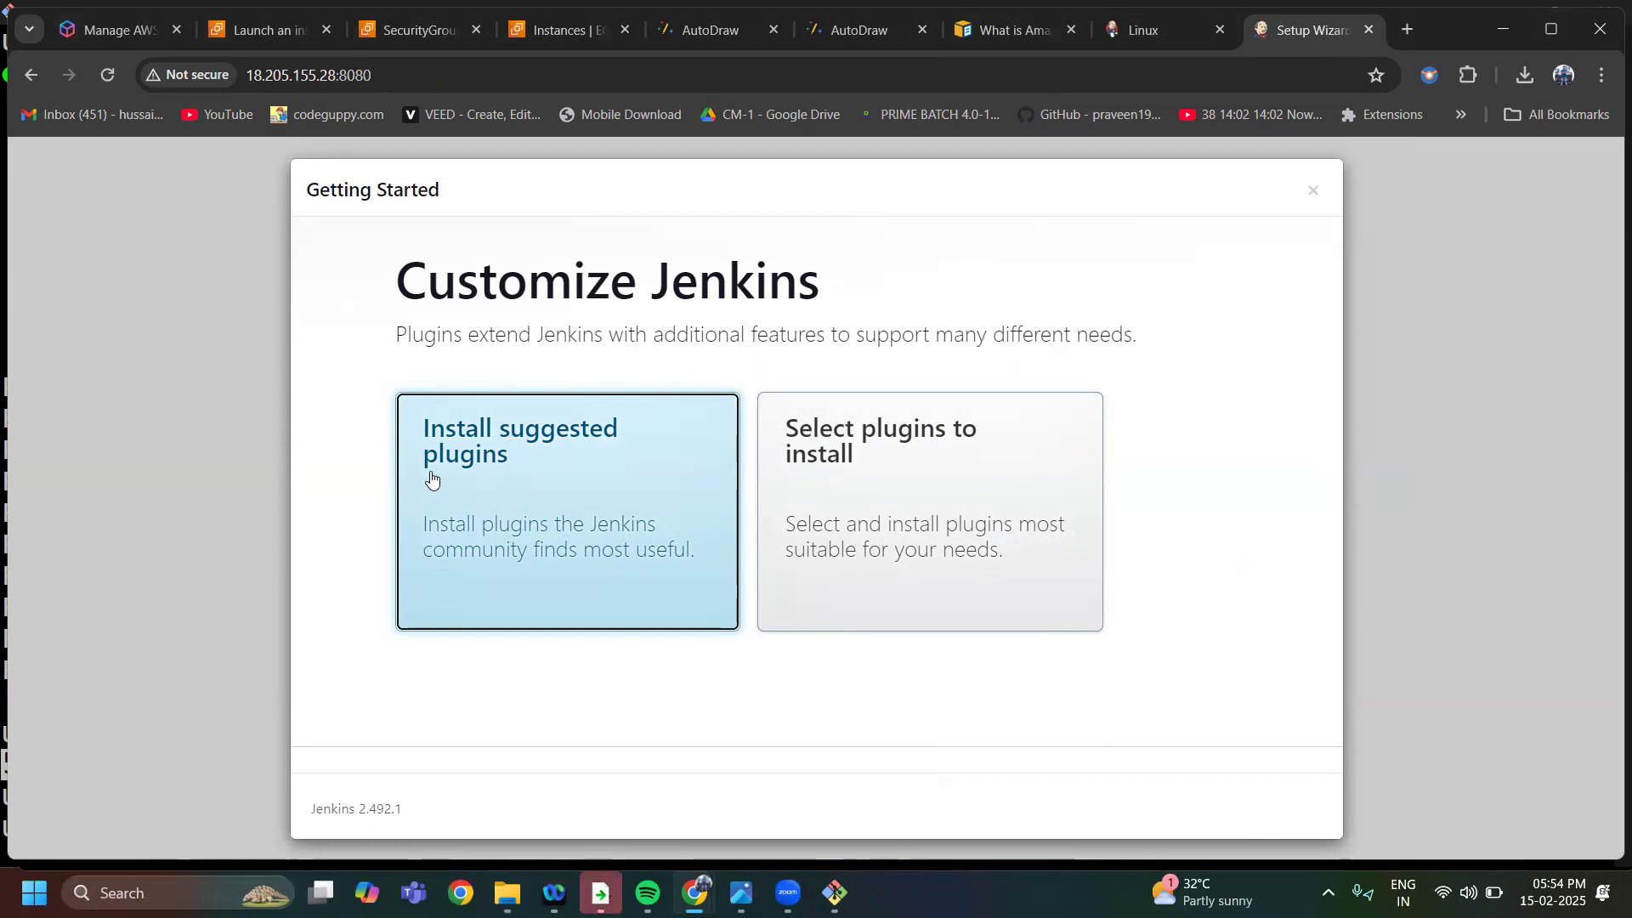
pyautogui.click(527, 510)
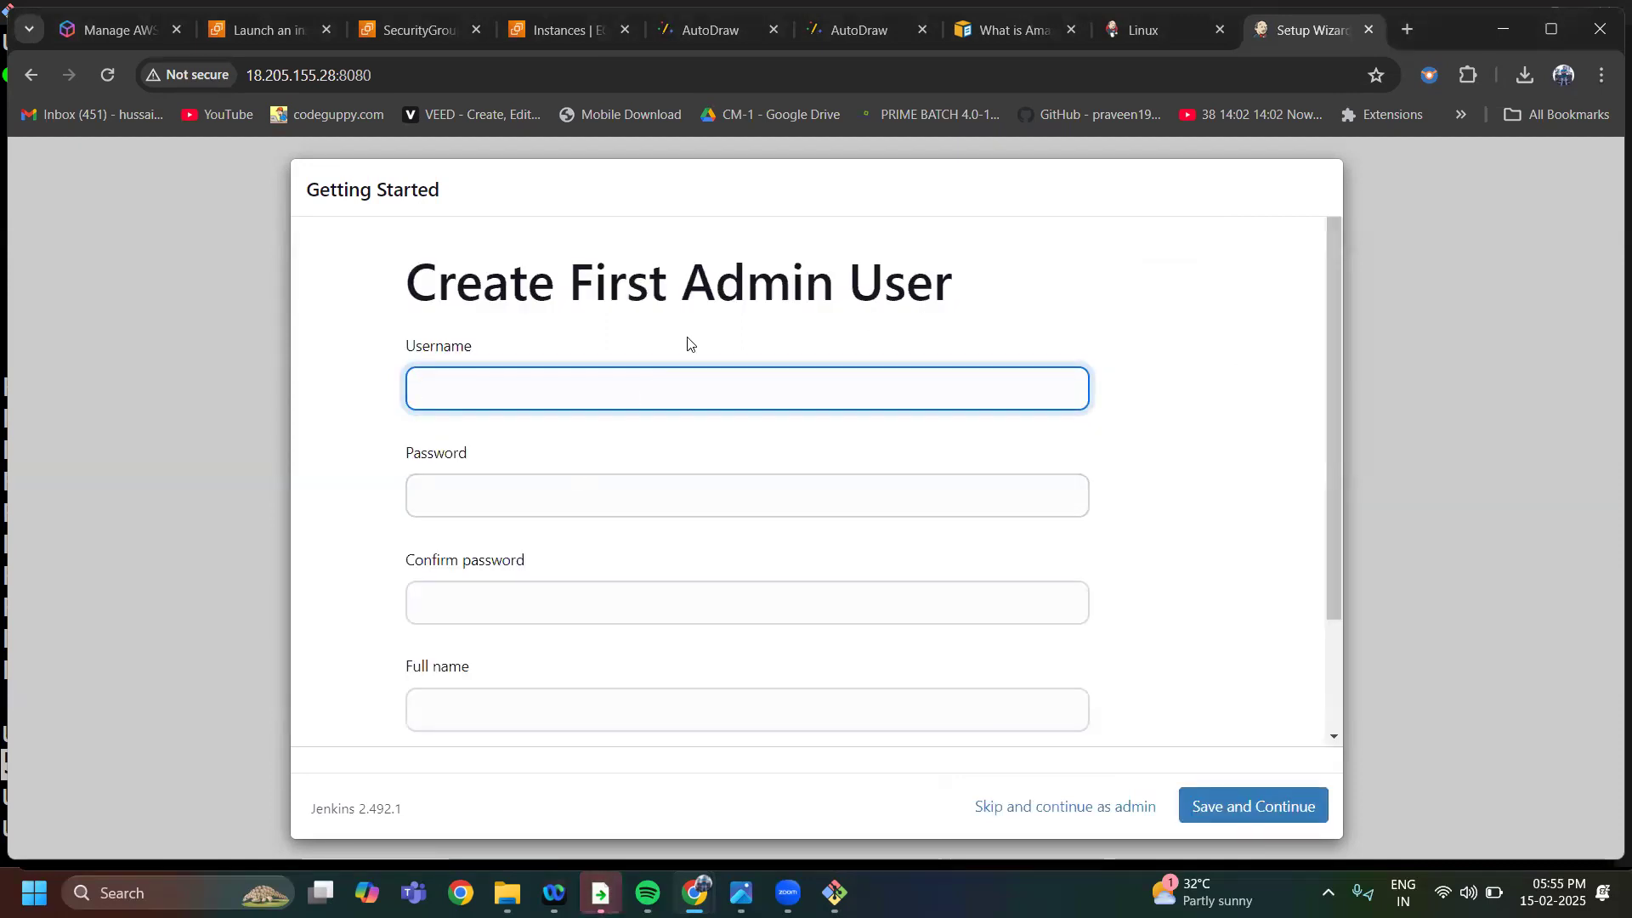
pyautogui.click(828, 99)
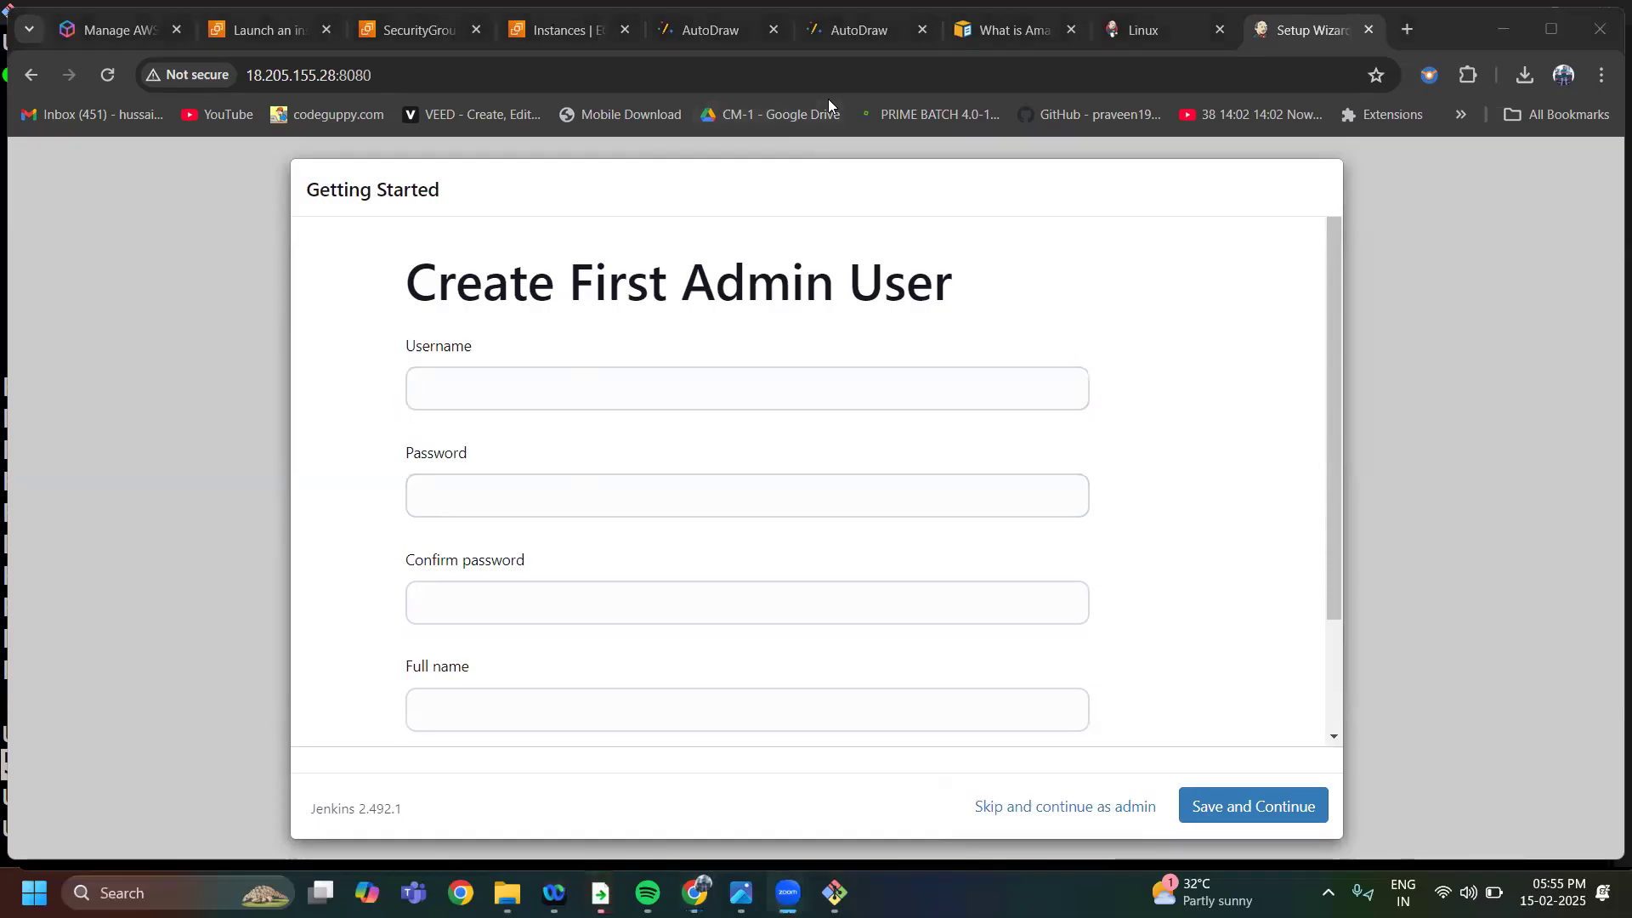